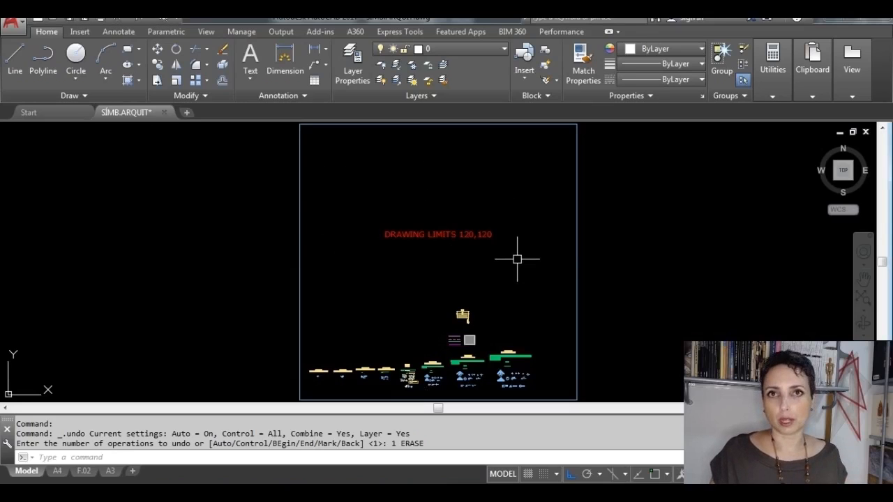
# Step: Delete the rectangular frame that surrounds the symbols and the DRAWING LIMITS 120,120 text
pyautogui.click(300, 253)
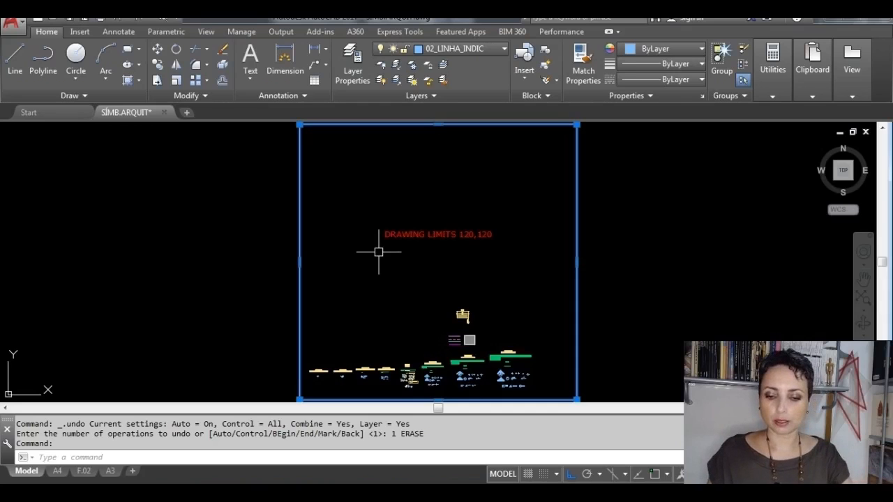
pyautogui.press('Delete')
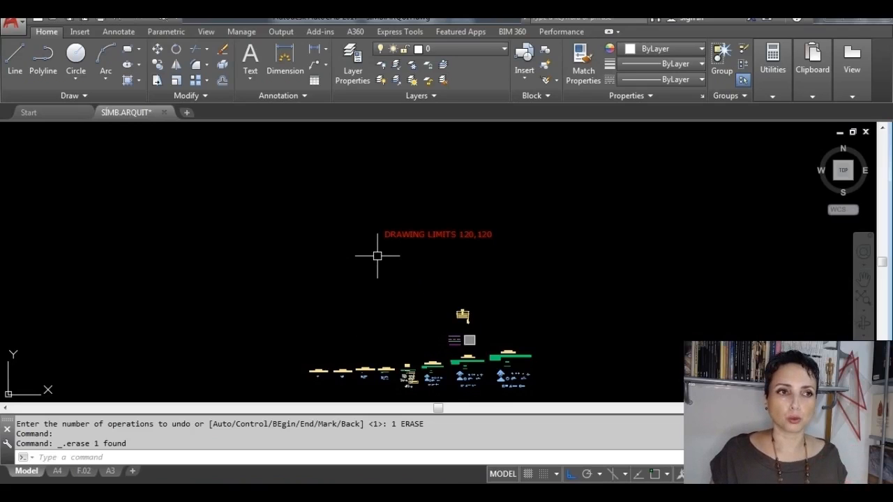
pyautogui.scroll(-6, 378, 256)
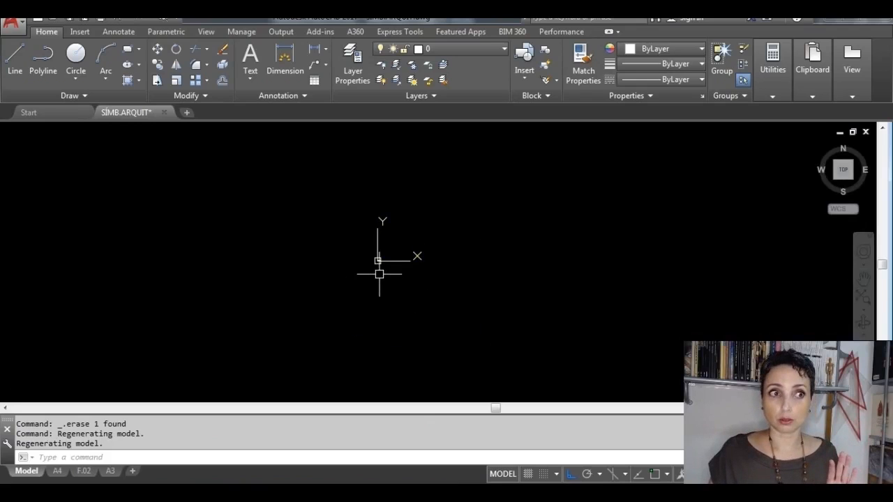
pyautogui.scroll(6, 352, 179)
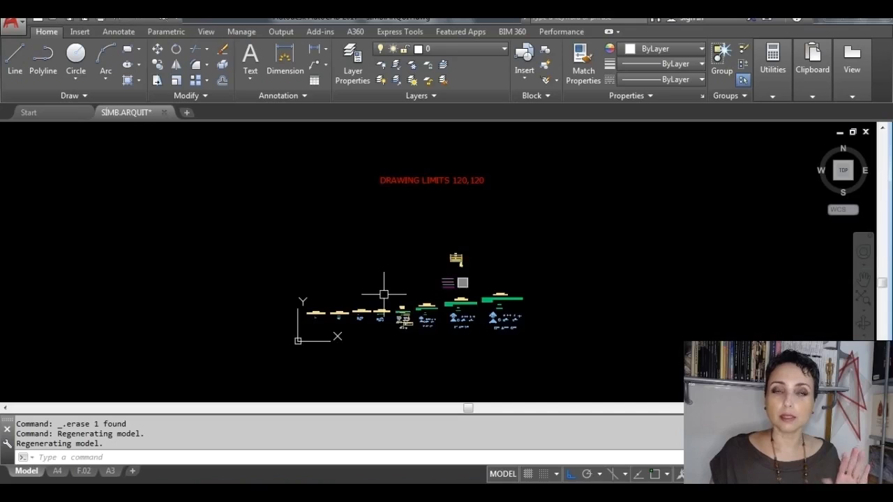
pyautogui.scroll(-5, 384, 295)
pyautogui.scroll(-2, 480, 303)
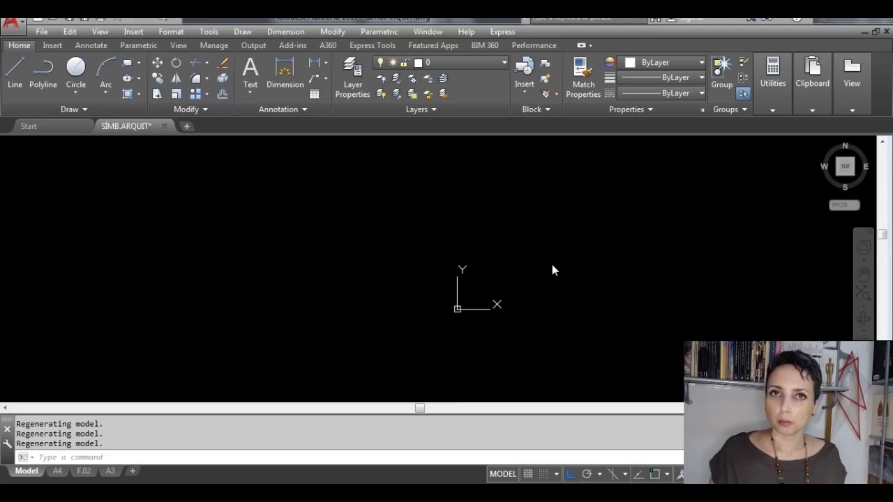
# Step: Set the model space drawing limits with lower-left corner 0,0 and upper-right corner 120,120
pyautogui.click(181, 34)
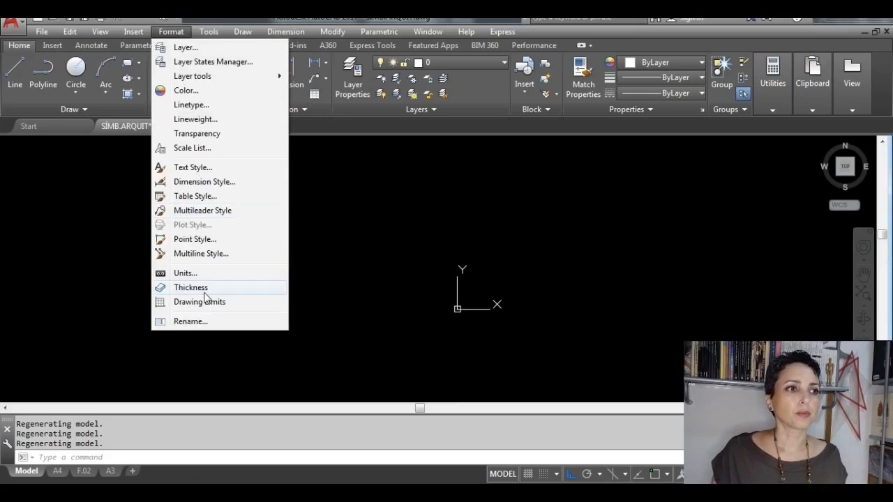
pyautogui.click(252, 302)
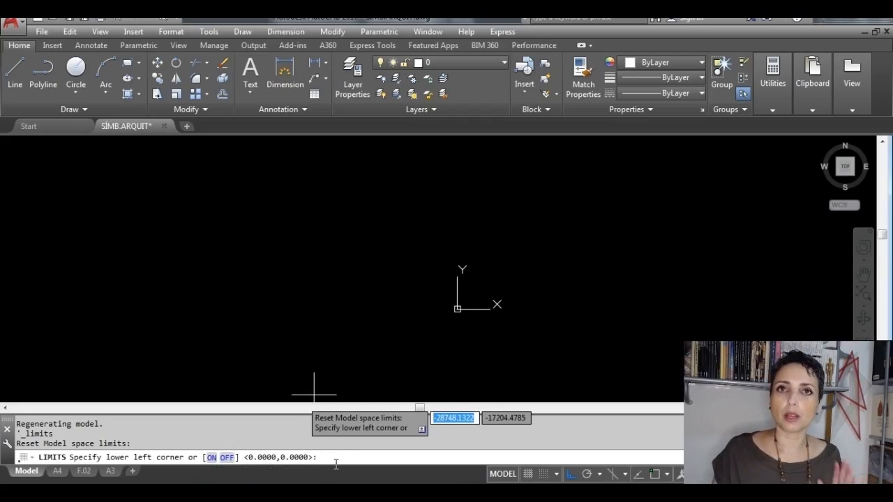
pyautogui.press('Return')
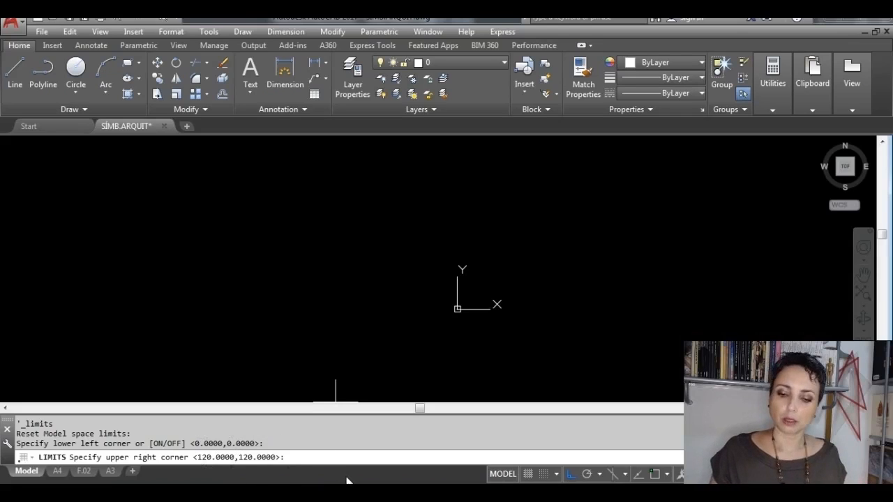
pyautogui.write('120')
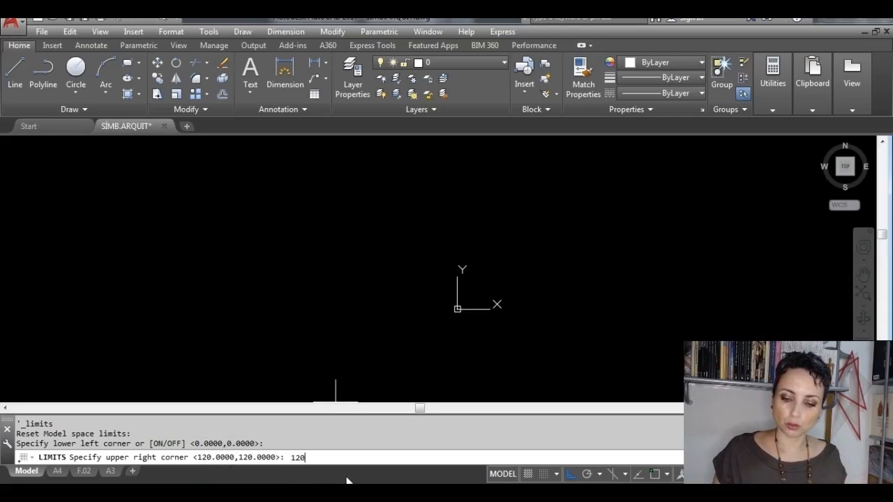
pyautogui.write(',1')
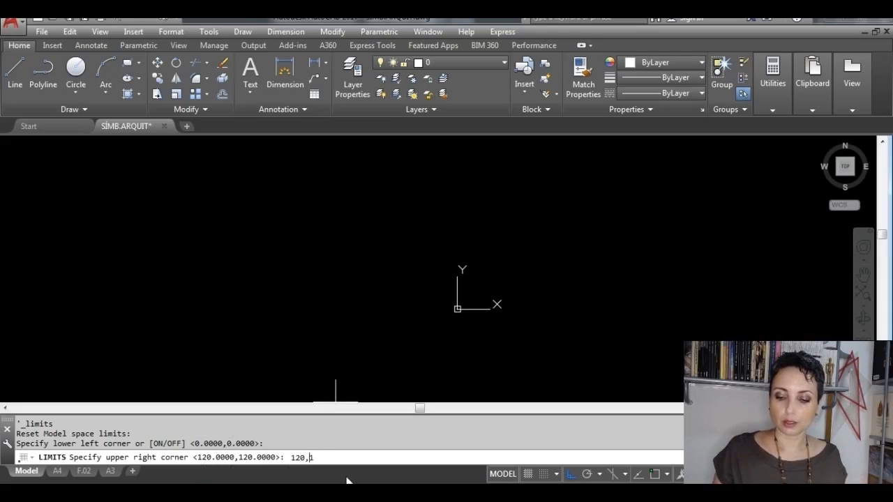
pyautogui.write('20')
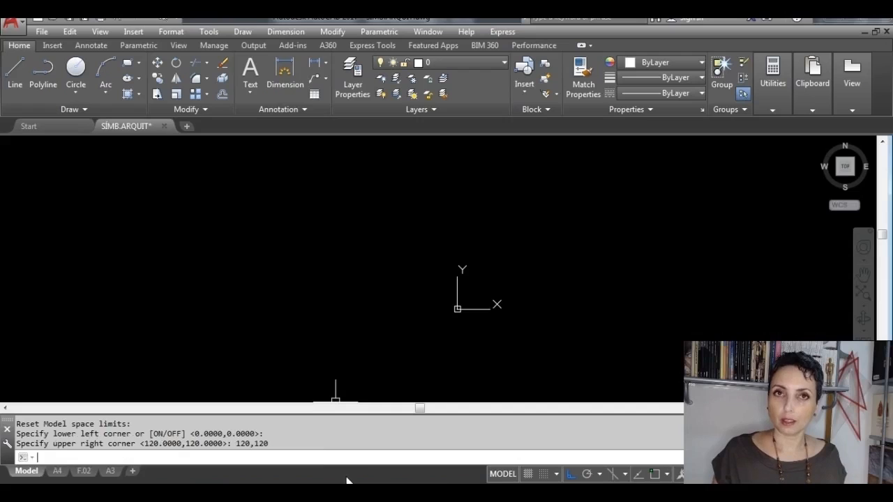
pyautogui.press('Return')
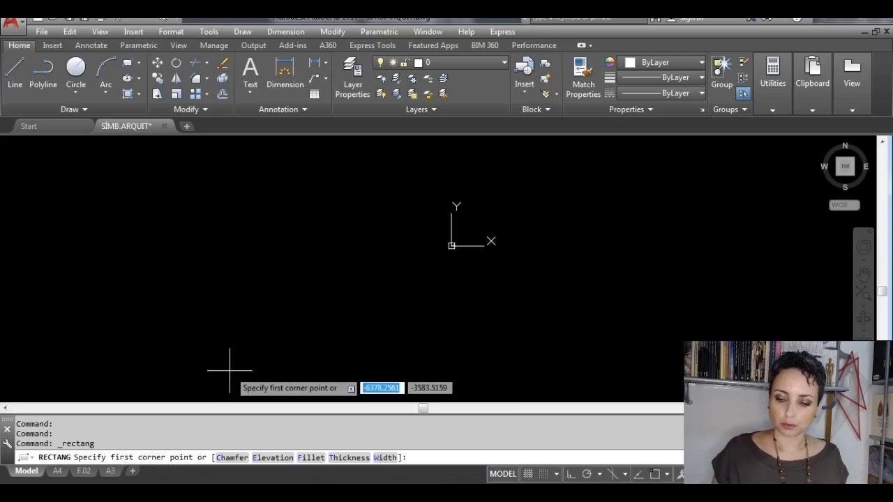
# Step: Draw a rectangle from 0,0 to 120,120 to mark the drawing limits
pyautogui.write('0,0')
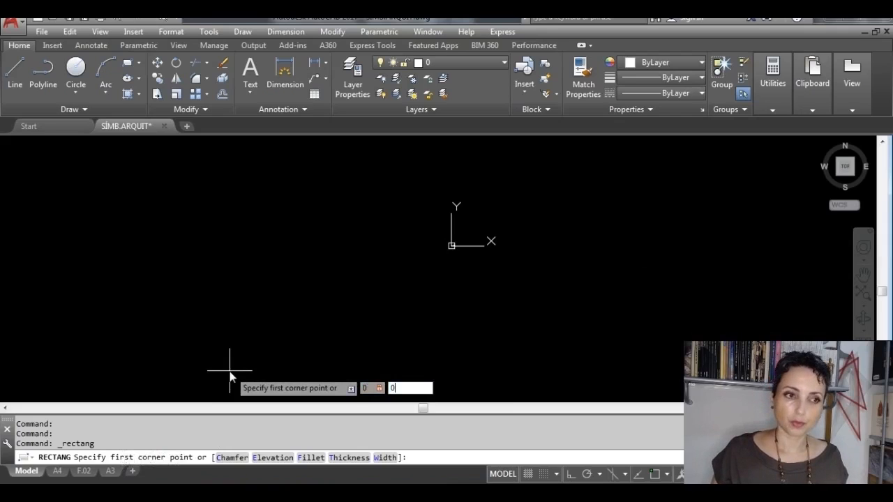
pyautogui.press('Return')
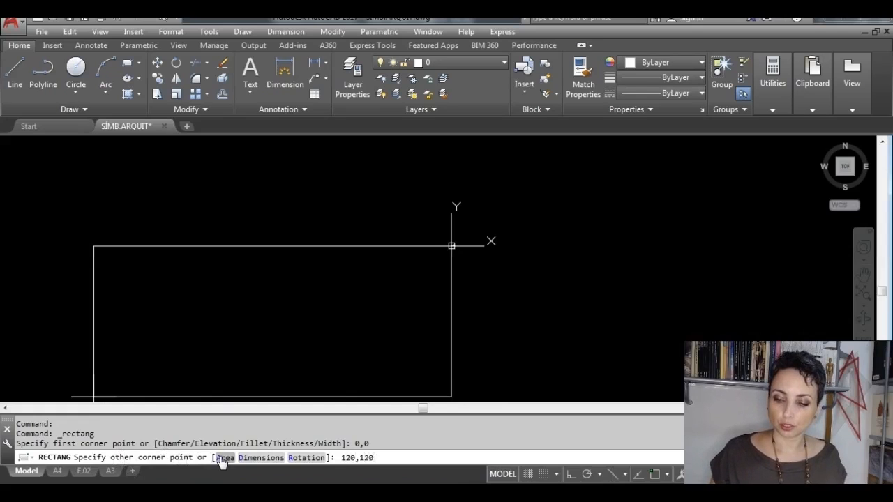
pyautogui.press('Return')
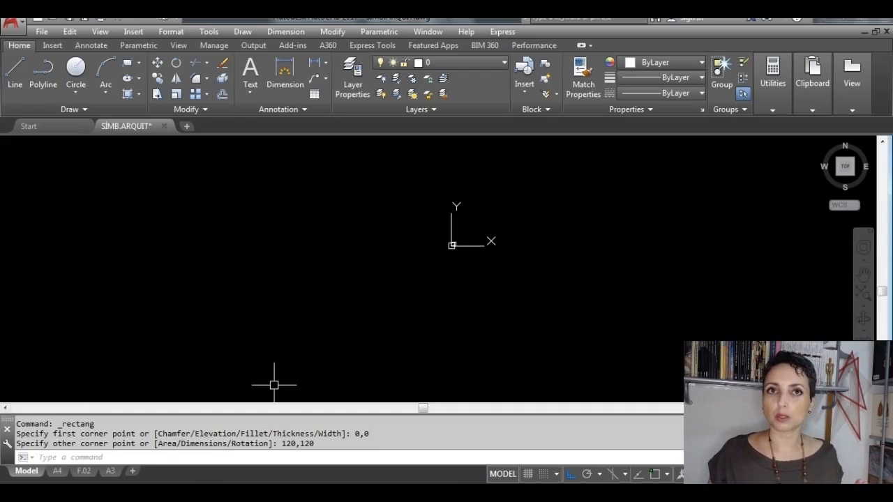
pyautogui.middleClick(396, 306)
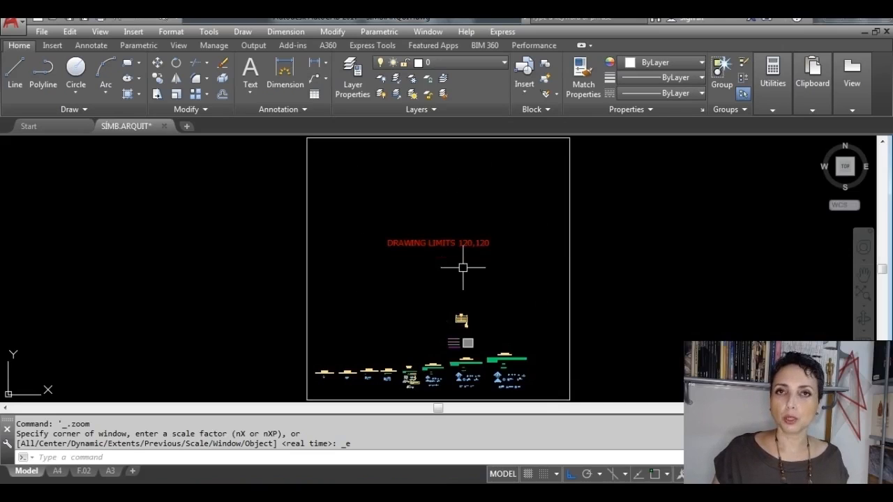
# Step: Examine the rectangle marking the drawing limits and the empty model space around it
pyautogui.moveTo(409, 278); pyautogui.dragTo(224, 290, button='middle')
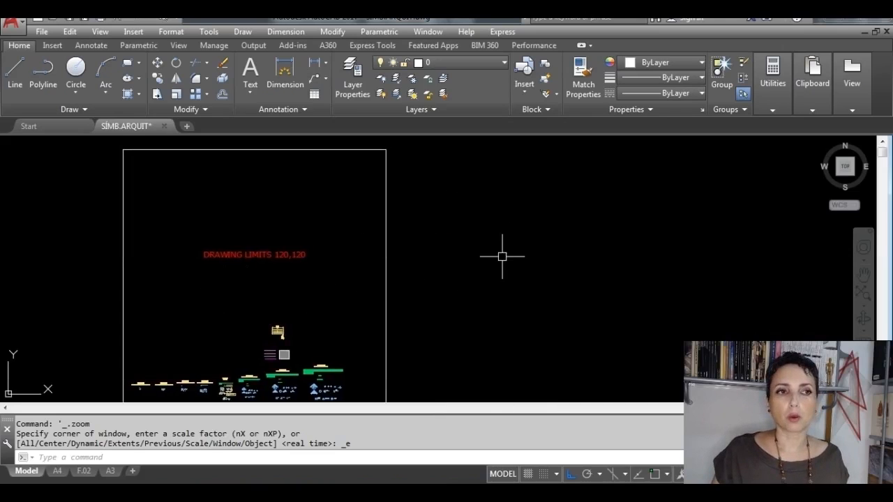
pyautogui.moveTo(584, 235); pyautogui.dragTo(512, 380, button='middle')
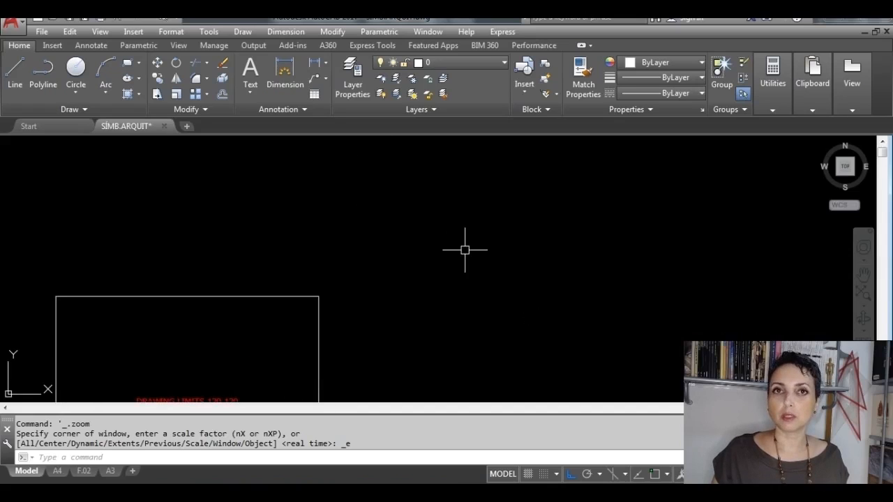
pyautogui.scroll(-4, 518, 242)
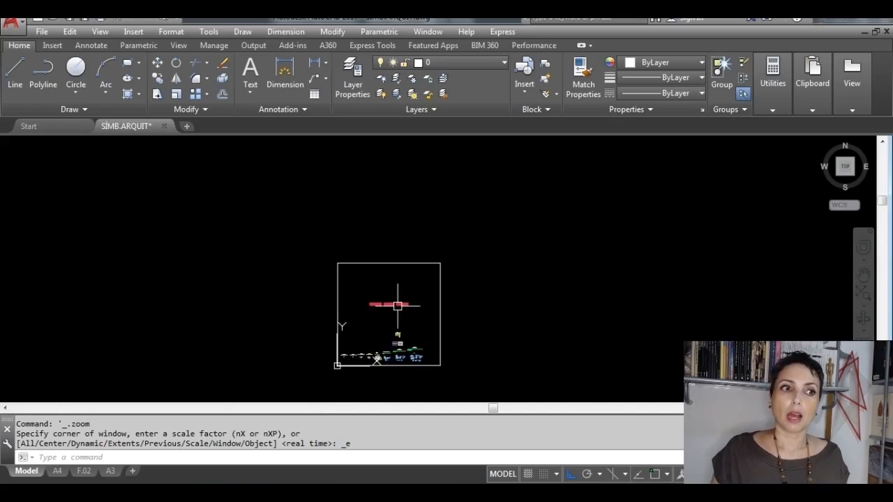
pyautogui.scroll(-4, 171, 315)
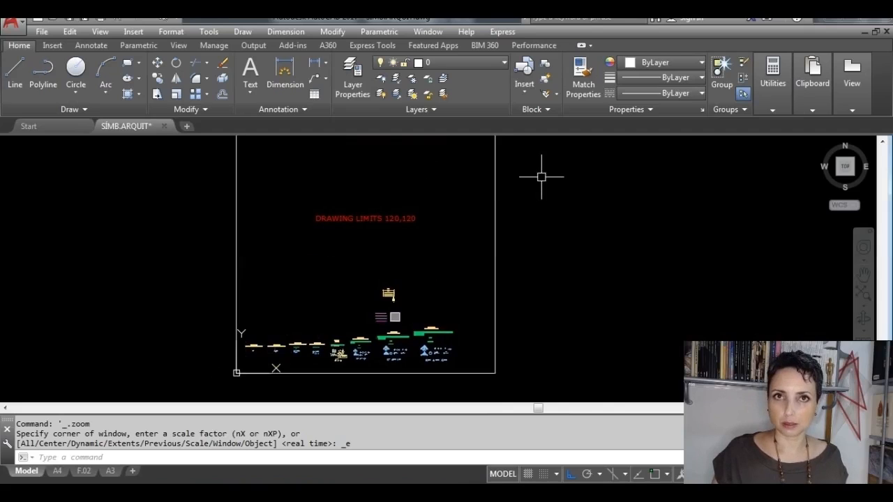
pyautogui.scroll(-2, 541, 177)
pyautogui.moveTo(449, 191); pyautogui.dragTo(426, 285, button='middle')
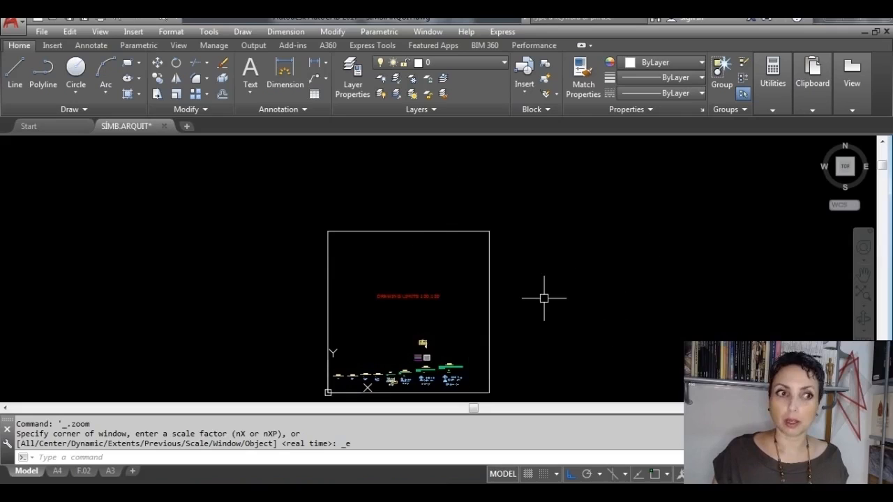
pyautogui.moveTo(487, 310); pyautogui.dragTo(530, 262, button='middle')
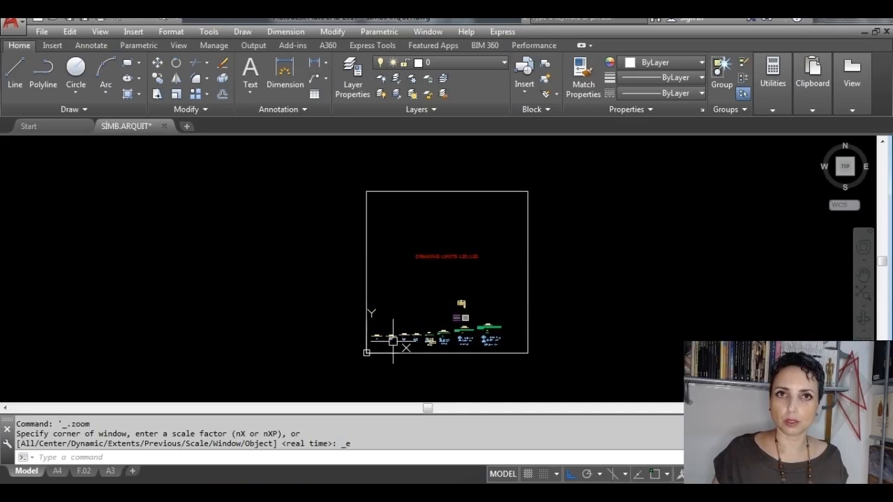
# Step: Examine the MODELO INICIAL symbol set at 1:50, including the text sizes and justifications of its title and labels
pyautogui.scroll(5, 430, 358)
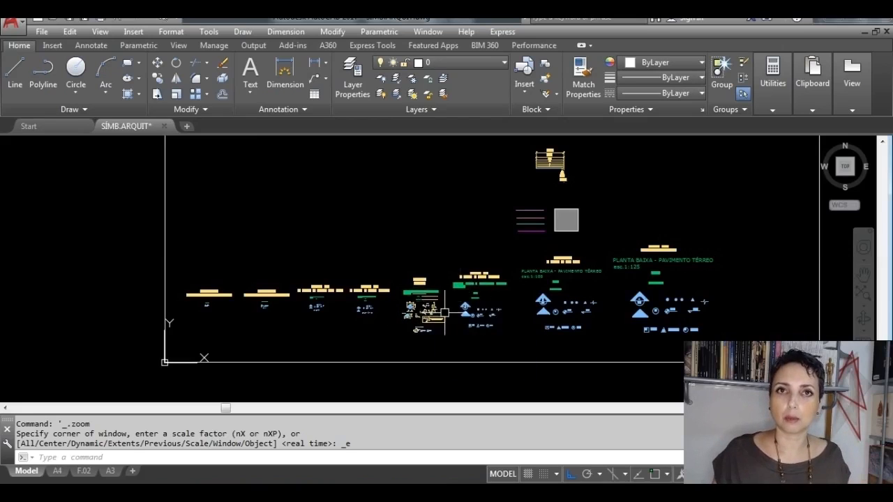
pyautogui.scroll(6, 425, 311)
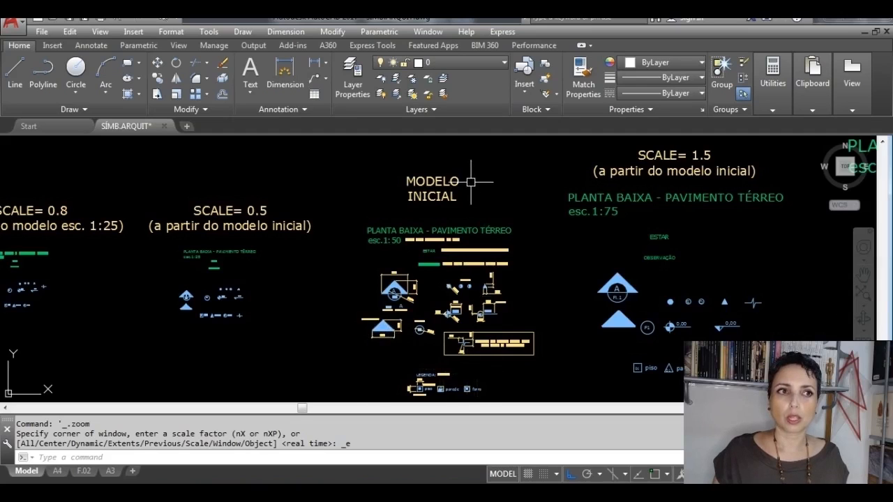
pyautogui.scroll(2, 470, 180)
pyautogui.moveTo(470, 181); pyautogui.dragTo(478, 223, button='middle')
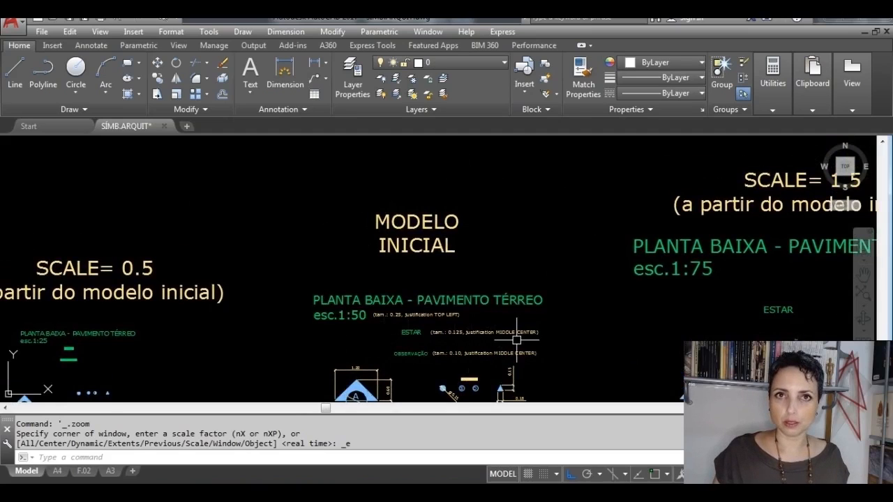
pyautogui.moveTo(516, 339)
pyautogui.mouseDown(button='middle')
pyautogui.moveTo(516, 170)
pyautogui.moveTo(528, 187)
pyautogui.moveTo(520, 247)
pyautogui.mouseUp(button='middle')
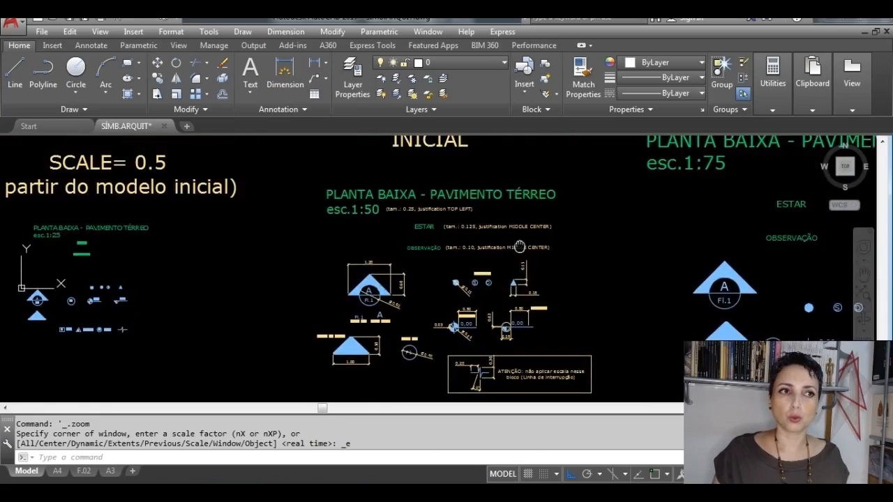
pyautogui.scroll(2, 502, 187)
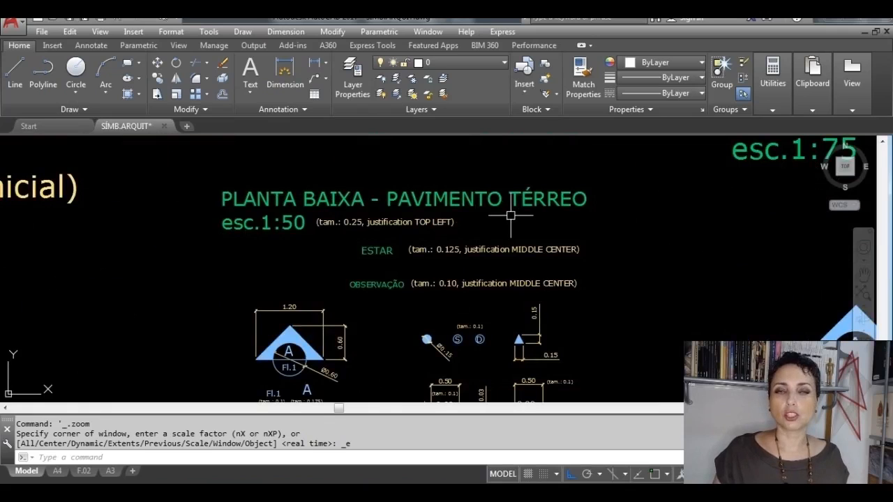
pyautogui.scroll(1, 510, 216)
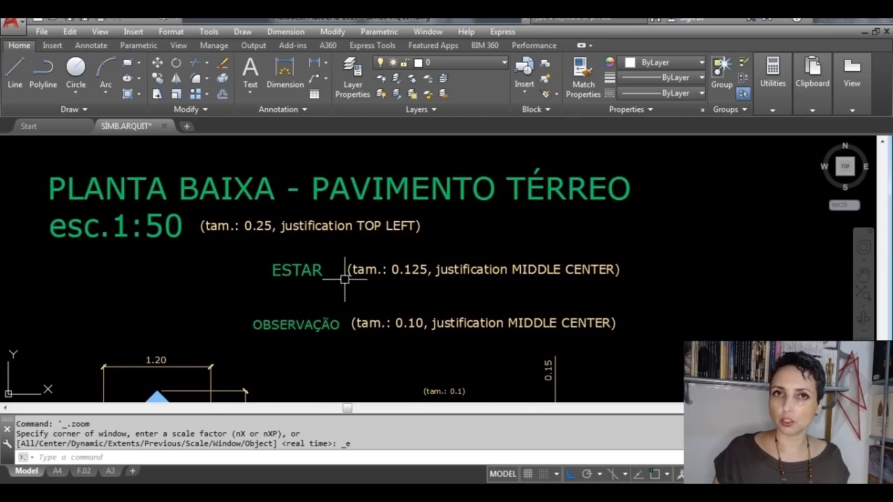
pyautogui.moveTo(351, 299); pyautogui.dragTo(366, 228, button='middle')
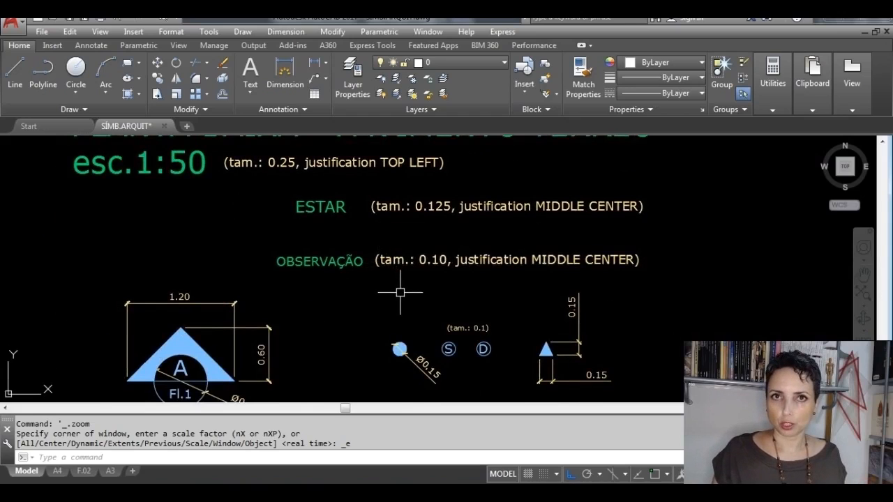
# Step: Examine the dimensions of the section, level and door symbols, the break-line block and the legend in the initial model
pyautogui.moveTo(356, 352)
pyautogui.mouseDown(button='middle')
pyautogui.moveTo(426, 318)
pyautogui.moveTo(463, 244)
pyautogui.mouseUp(button='middle')
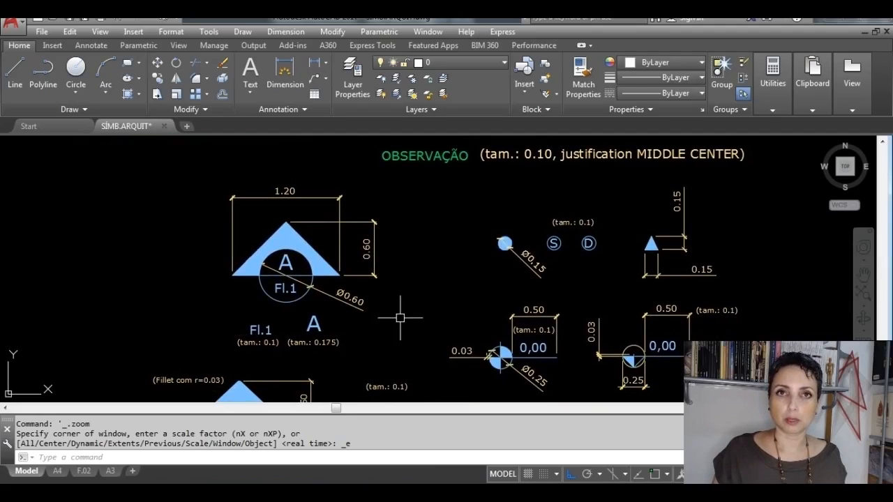
pyautogui.moveTo(399, 318)
pyautogui.mouseDown(button='middle')
pyautogui.moveTo(317, 292)
pyautogui.moveTo(254, 291)
pyautogui.mouseUp(button='middle')
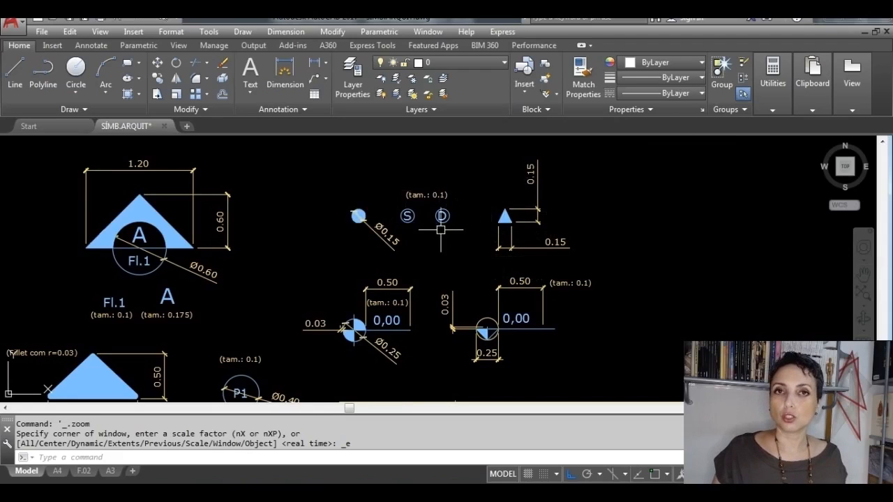
pyautogui.moveTo(527, 243); pyautogui.dragTo(546, 161, button='middle')
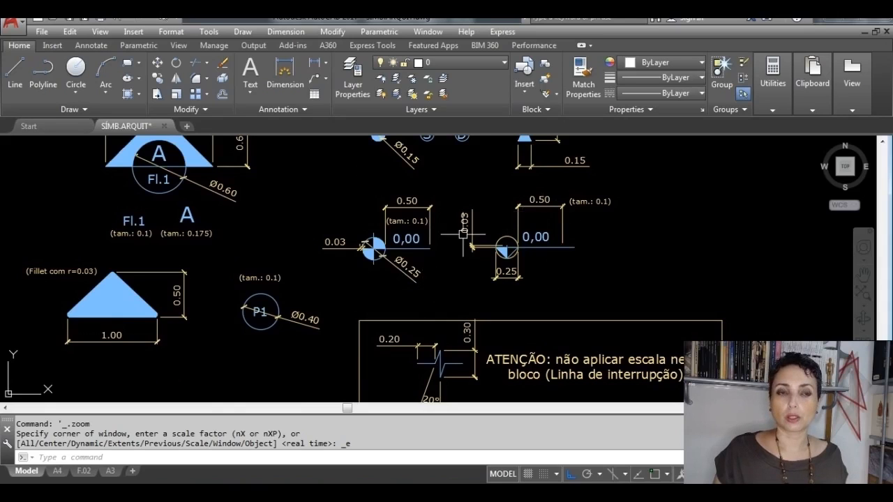
pyautogui.moveTo(467, 278); pyautogui.dragTo(621, 234, button='middle')
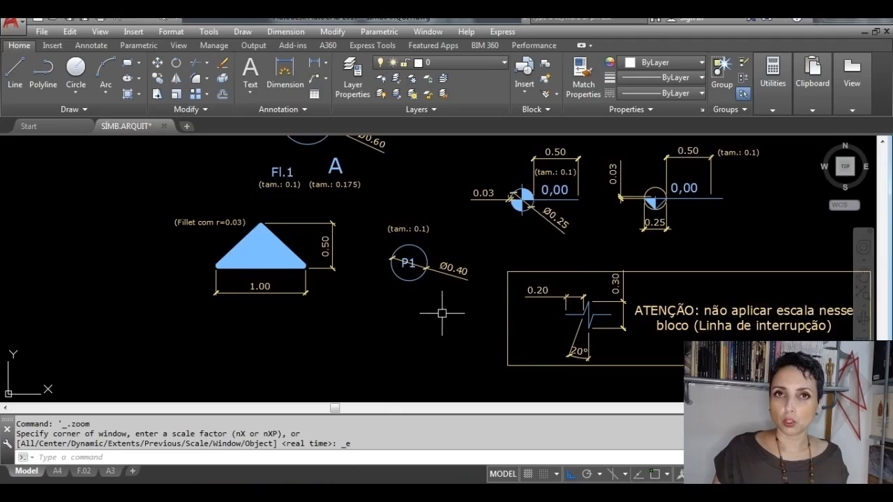
pyautogui.moveTo(426, 305)
pyautogui.mouseDown(button='middle')
pyautogui.moveTo(365, 235)
pyautogui.moveTo(253, 231)
pyautogui.moveTo(208, 249)
pyautogui.mouseUp(button='middle')
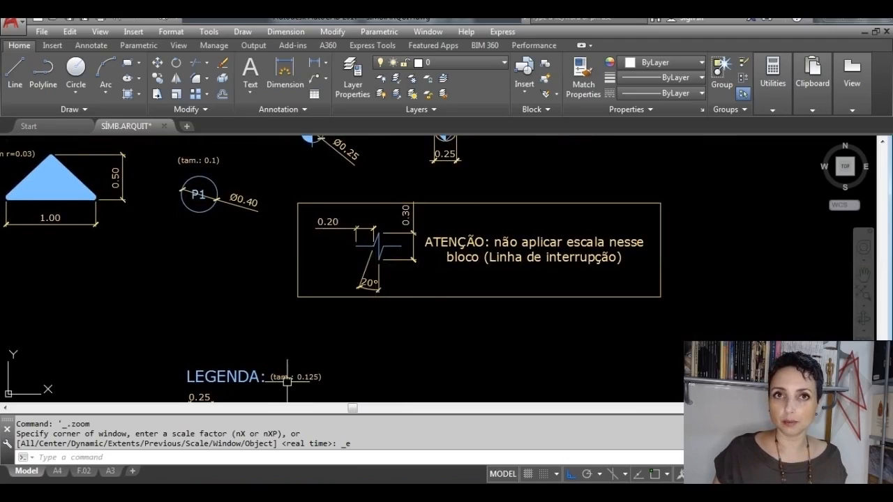
pyautogui.moveTo(287, 381); pyautogui.dragTo(384, 237, button='middle')
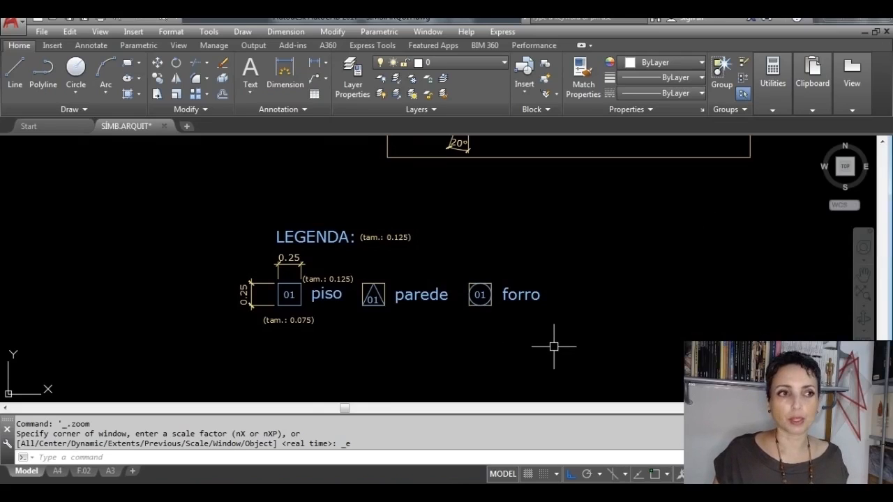
# Step: Examine the initial model and the reduced symbol sets for 1:25, 1:20, 1:10 and 1:5, including their scale factors
pyautogui.scroll(-1, 554, 346)
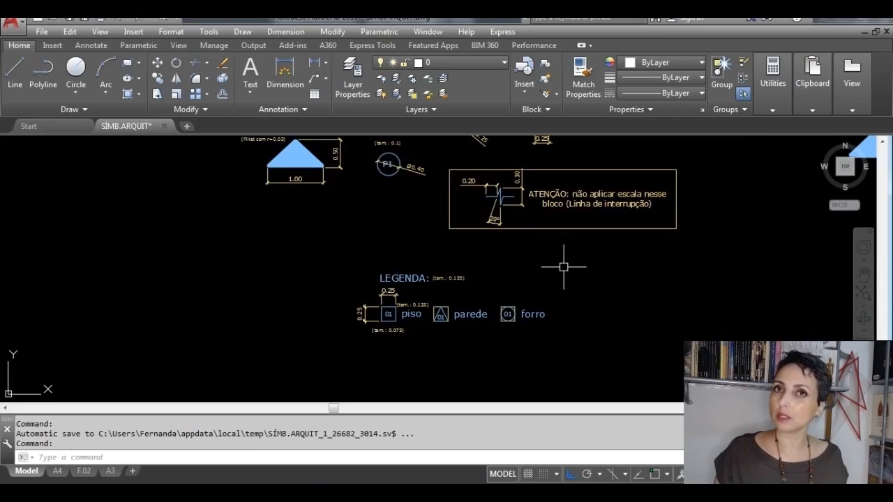
pyautogui.scroll(-3, 562, 266)
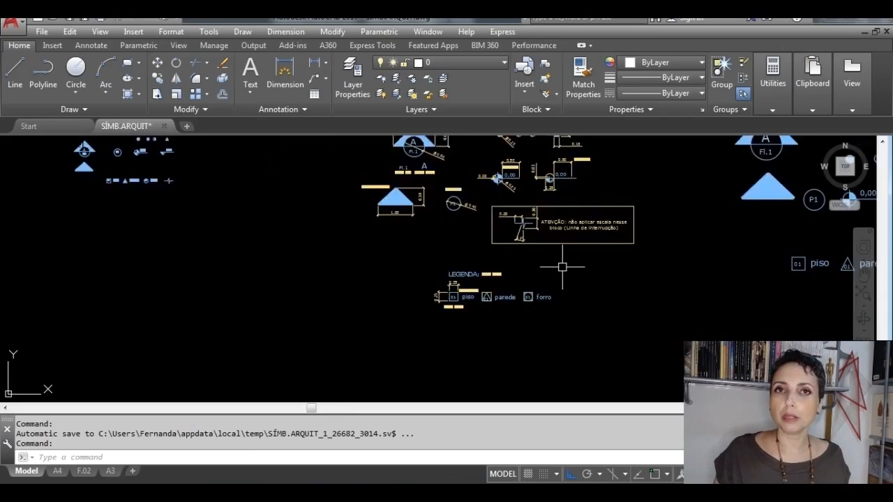
pyautogui.moveTo(504, 195)
pyautogui.mouseDown(button='middle')
pyautogui.moveTo(468, 249)
pyautogui.moveTo(427, 287)
pyautogui.mouseUp(button='middle')
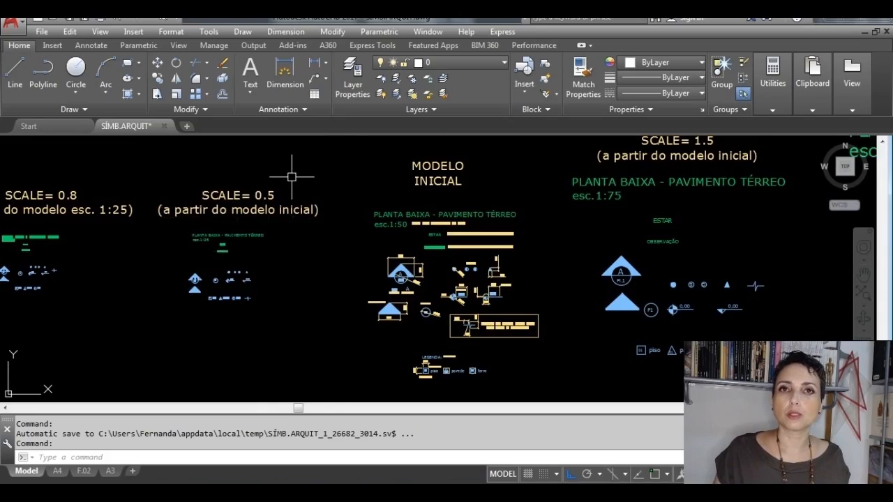
pyautogui.scroll(4, 400, 223)
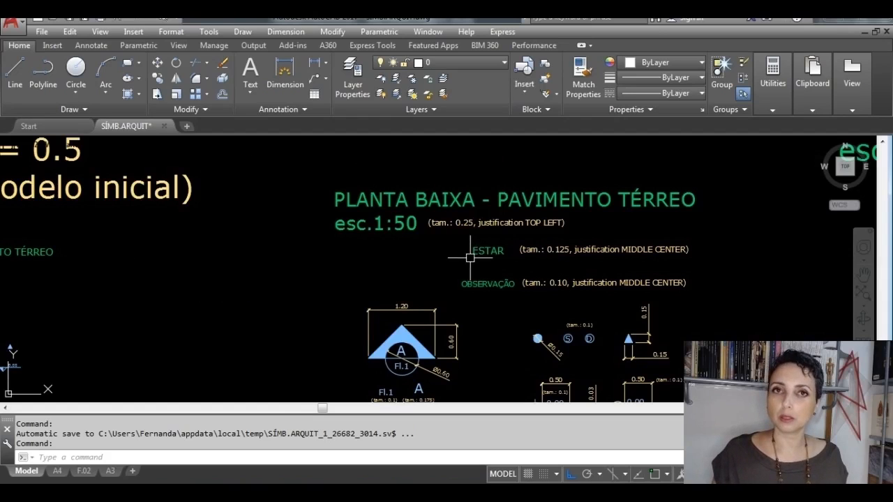
pyautogui.scroll(-4, 470, 257)
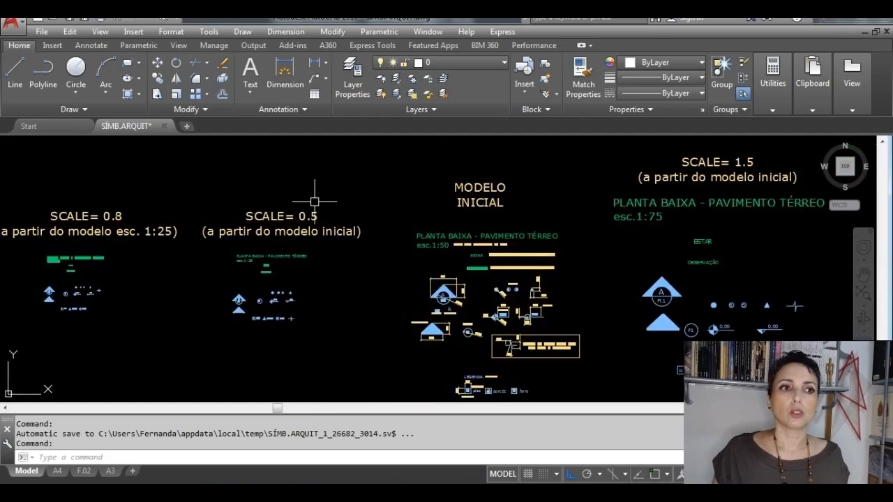
pyautogui.scroll(4, 259, 295)
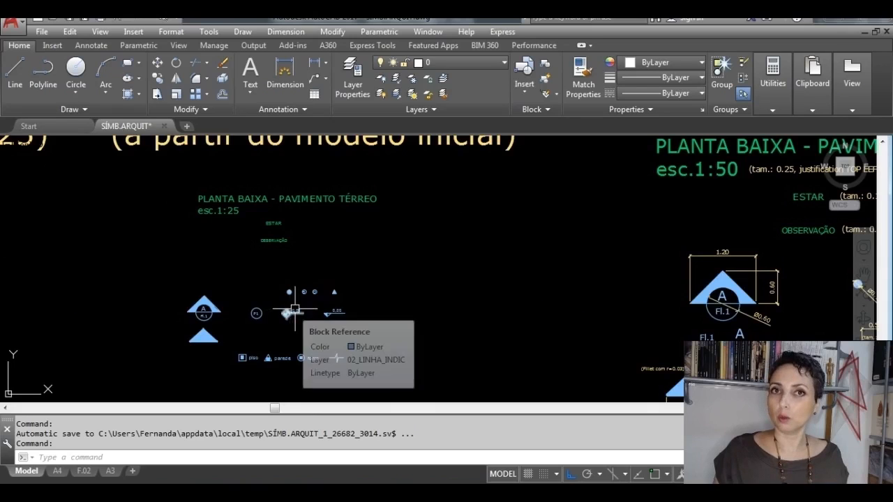
pyautogui.moveTo(282, 297)
pyautogui.mouseDown(button='middle')
pyautogui.moveTo(414, 276)
pyautogui.moveTo(736, 263)
pyautogui.mouseUp(button='middle')
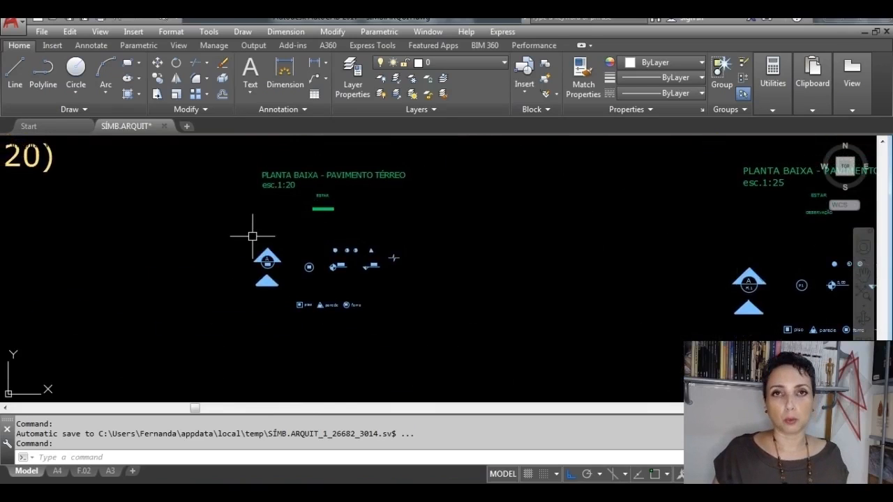
pyautogui.moveTo(239, 239)
pyautogui.mouseDown(button='middle')
pyautogui.moveTo(315, 258)
pyautogui.moveTo(468, 269)
pyautogui.moveTo(627, 270)
pyautogui.moveTo(711, 259)
pyautogui.mouseUp(button='middle')
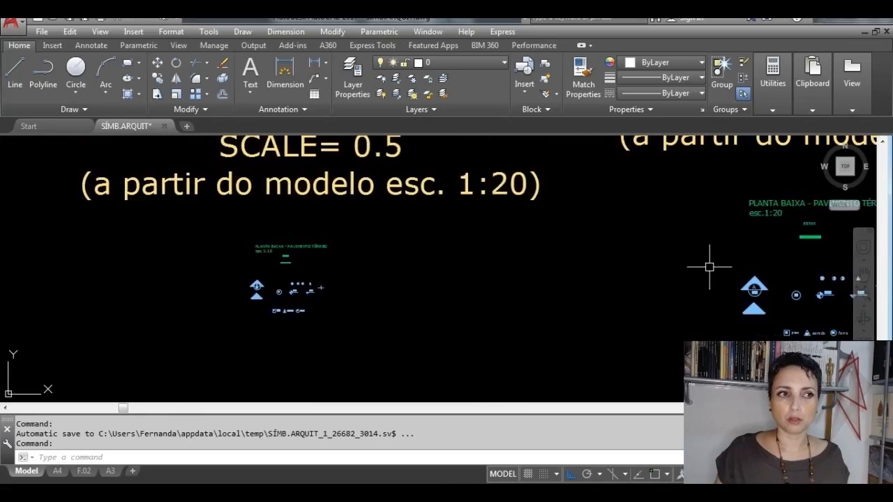
pyautogui.scroll(5, 239, 267)
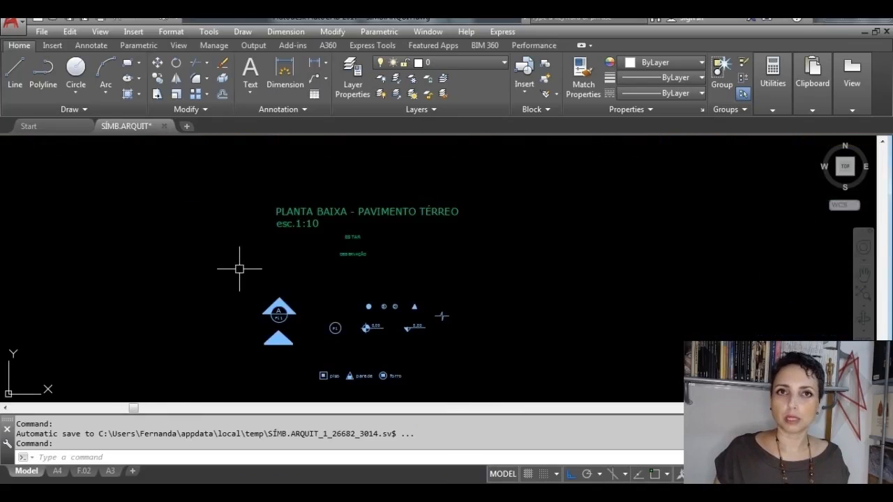
pyautogui.scroll(-5, 239, 268)
pyautogui.moveTo(152, 283); pyautogui.dragTo(692, 277, button='middle')
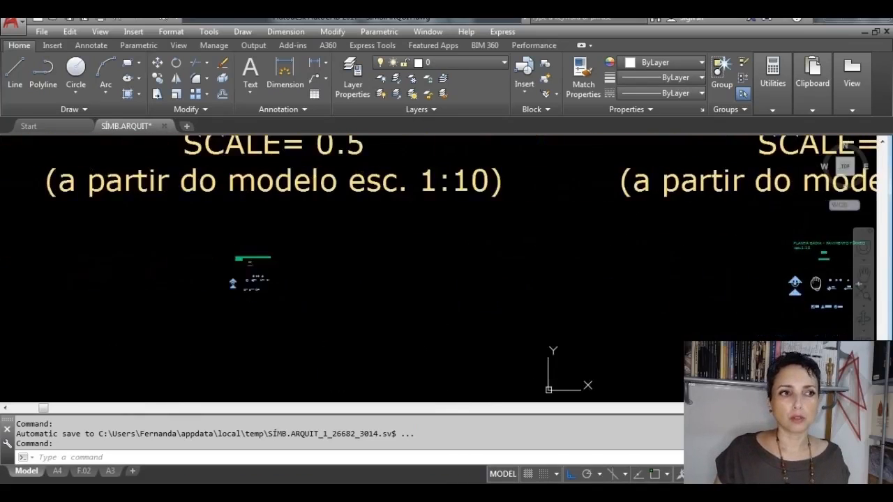
pyautogui.scroll(3, 235, 274)
pyautogui.scroll(4, 242, 270)
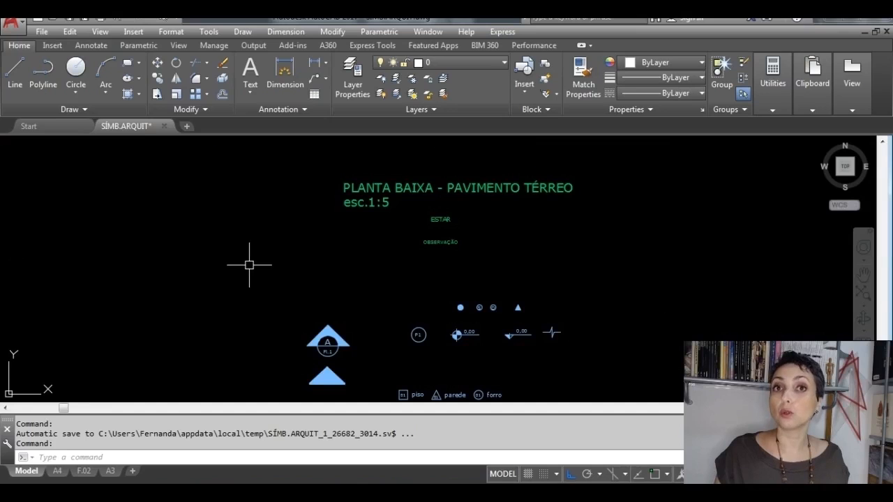
pyautogui.scroll(-8, 260, 262)
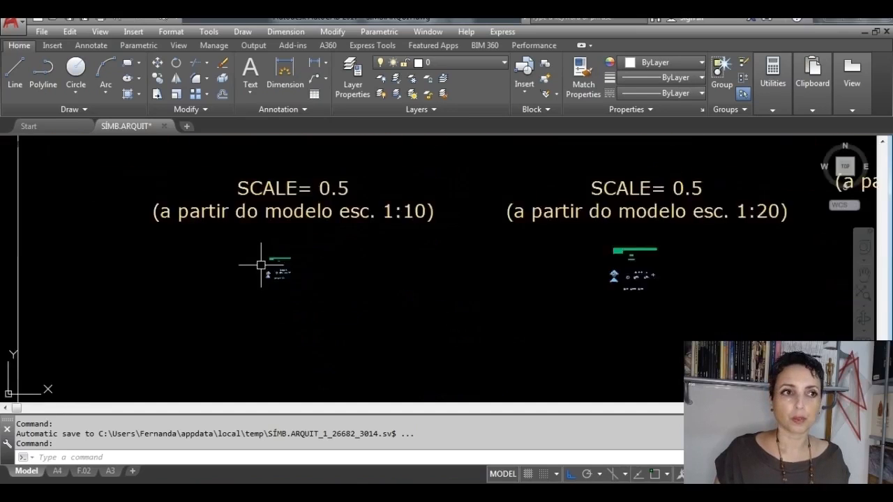
# Step: Examine the enlarged symbol sets for 1:75, 1:100 and 1:125 and the scale factor noted above each
pyautogui.moveTo(725, 260); pyautogui.dragTo(219, 279, button='middle')
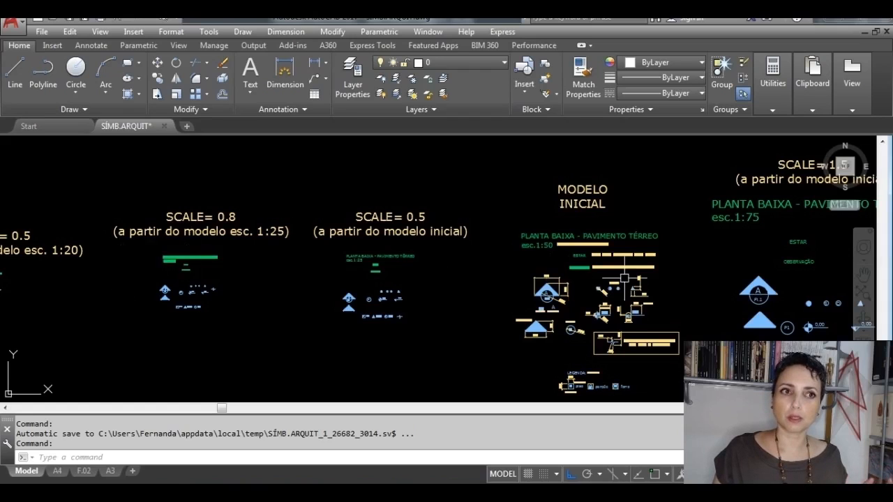
pyautogui.moveTo(586, 278); pyautogui.dragTo(198, 275, button='middle')
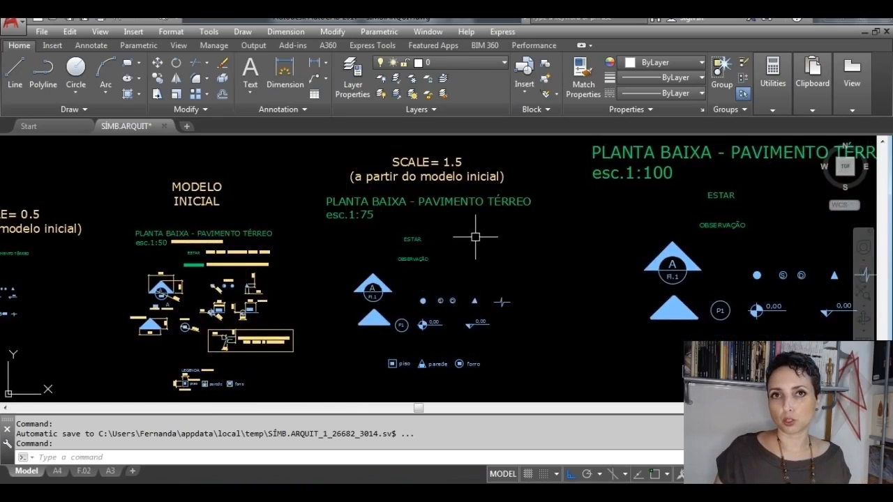
pyautogui.moveTo(560, 225); pyautogui.dragTo(290, 296, button='middle')
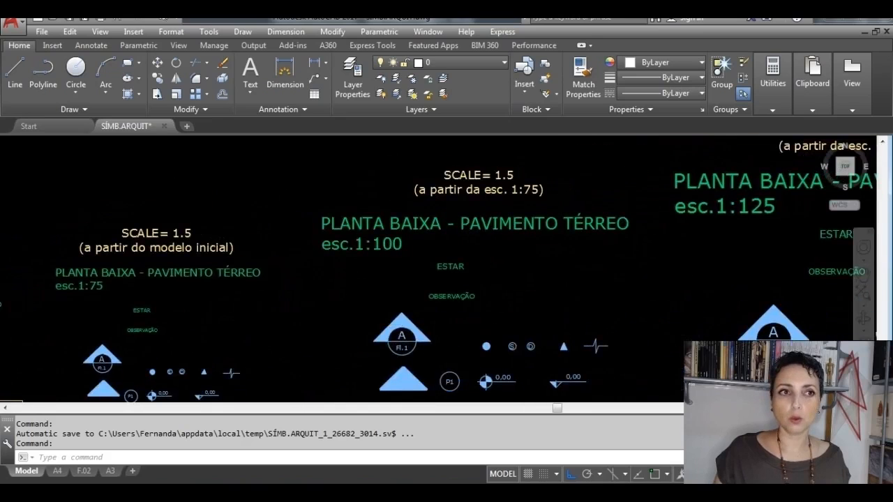
pyautogui.moveTo(555, 268); pyautogui.dragTo(272, 315, button='middle')
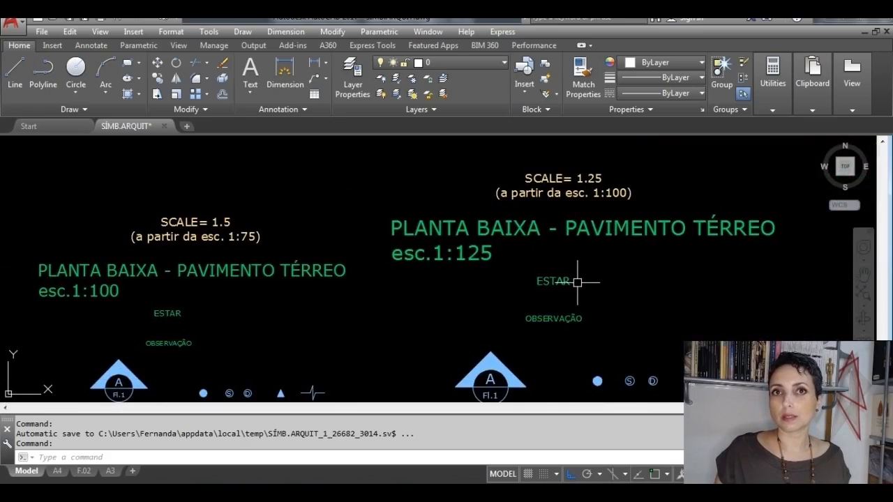
pyautogui.scroll(-4, 577, 282)
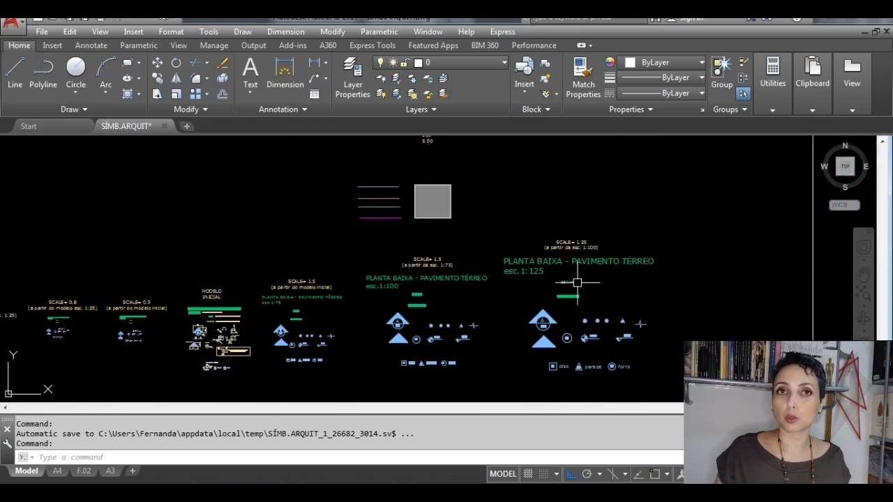
# Step: Compare the whole row of symbol sets from 1:5 to 1:125 inside the drawing limits rectangle
pyautogui.scroll(-2, 213, 331)
pyautogui.moveTo(214, 332); pyautogui.dragTo(566, 261, button='middle')
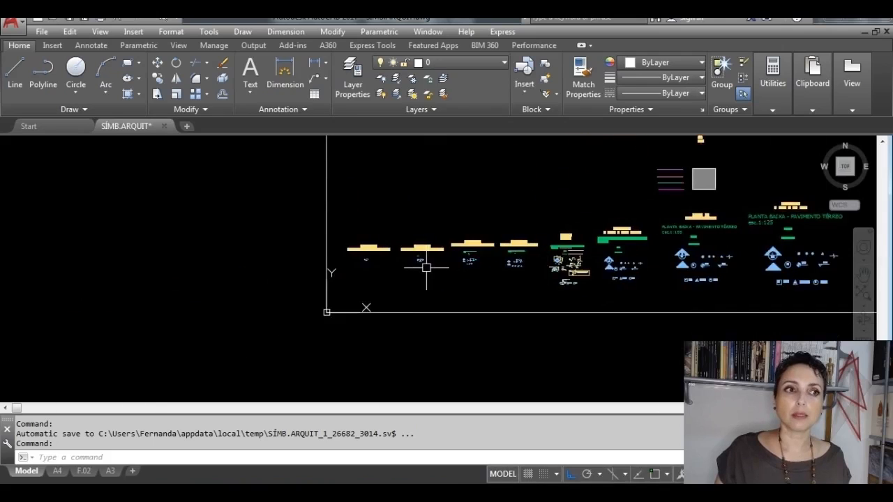
pyautogui.scroll(5, 418, 260)
pyautogui.scroll(6, 431, 258)
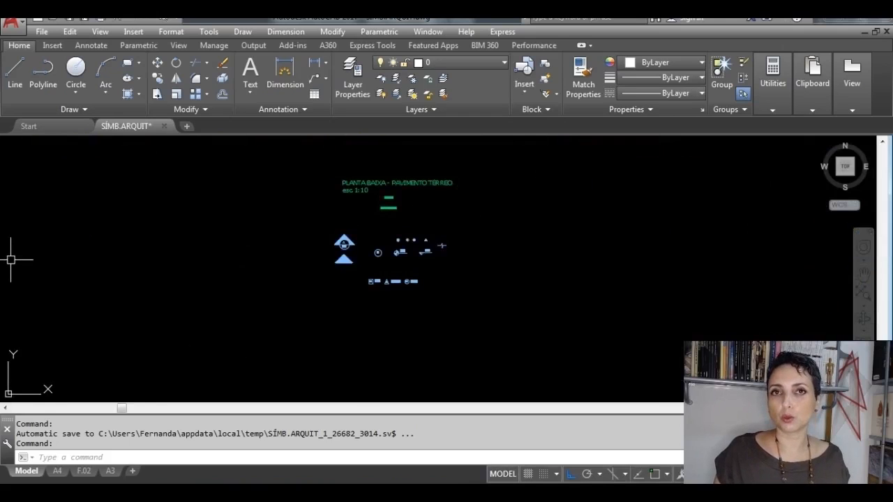
pyautogui.scroll(-7, 11, 260)
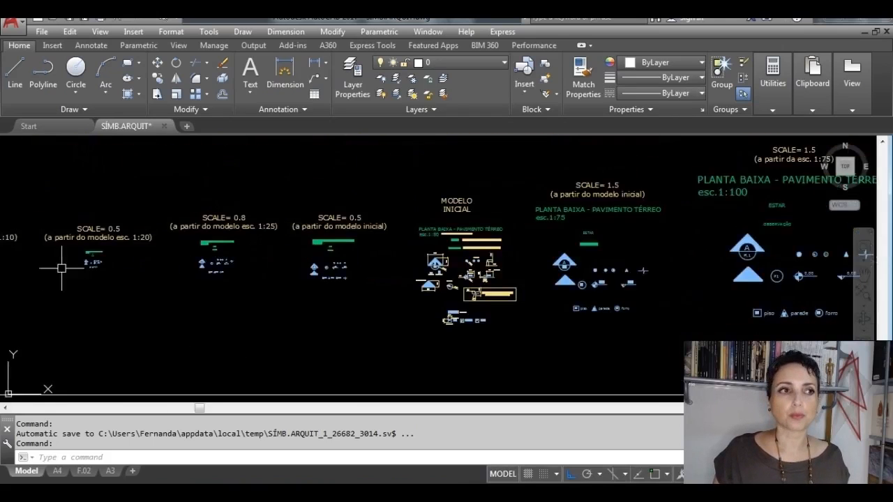
pyautogui.scroll(-2, 83, 265)
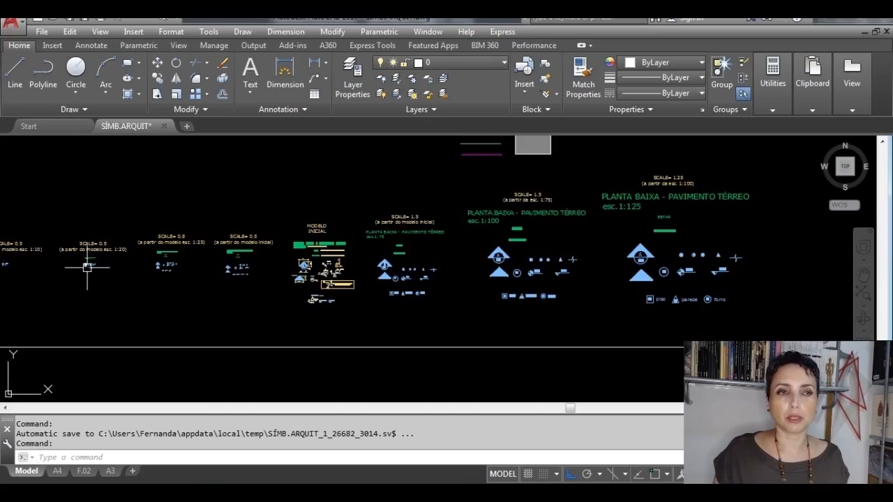
pyautogui.scroll(-2, 86, 267)
pyautogui.moveTo(161, 256); pyautogui.dragTo(333, 250, button='middle')
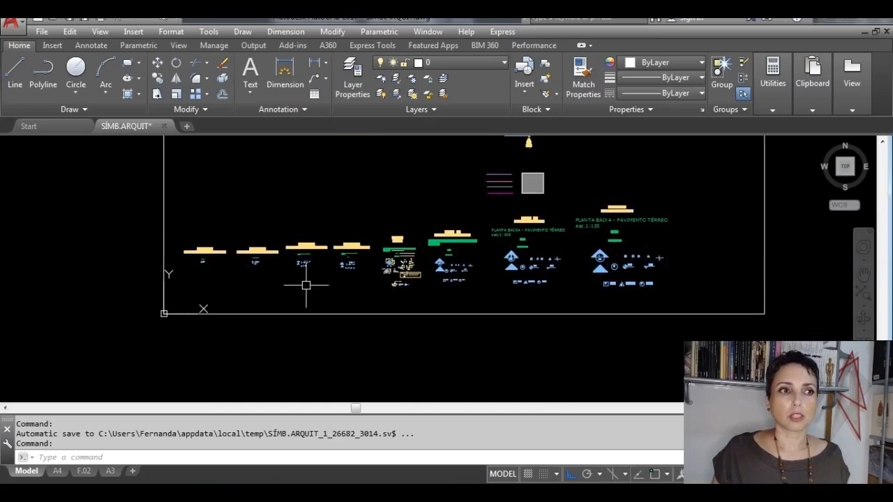
pyautogui.scroll(2, 501, 245)
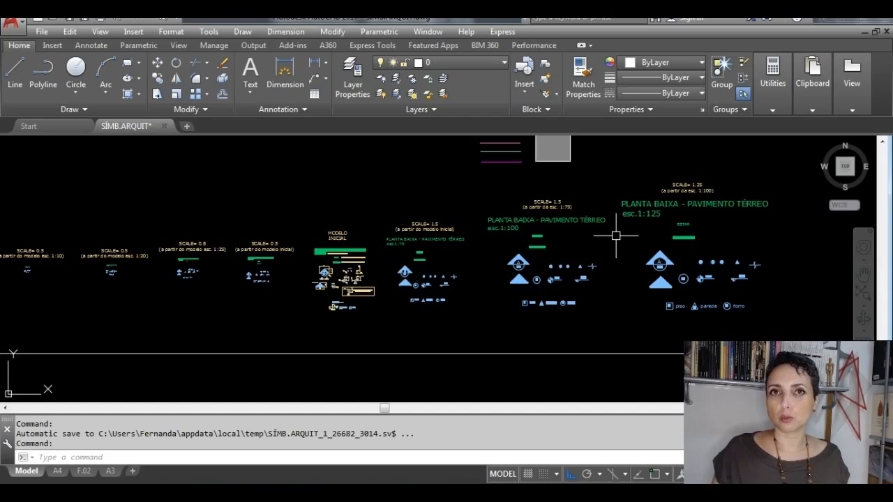
pyautogui.scroll(2, 430, 225)
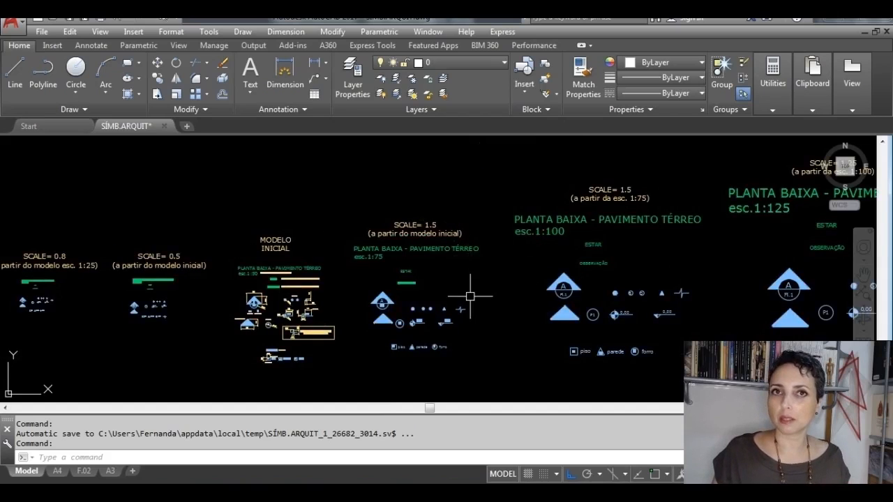
pyautogui.scroll(2, 470, 296)
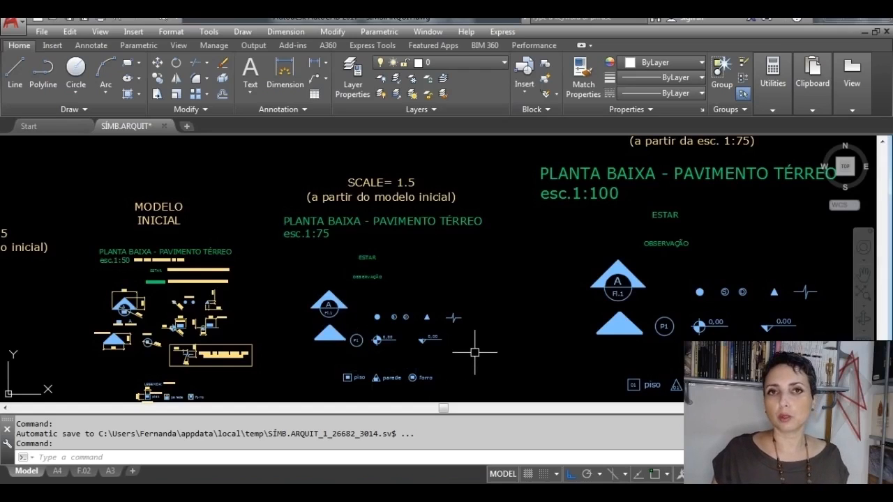
pyautogui.scroll(-4, 475, 347)
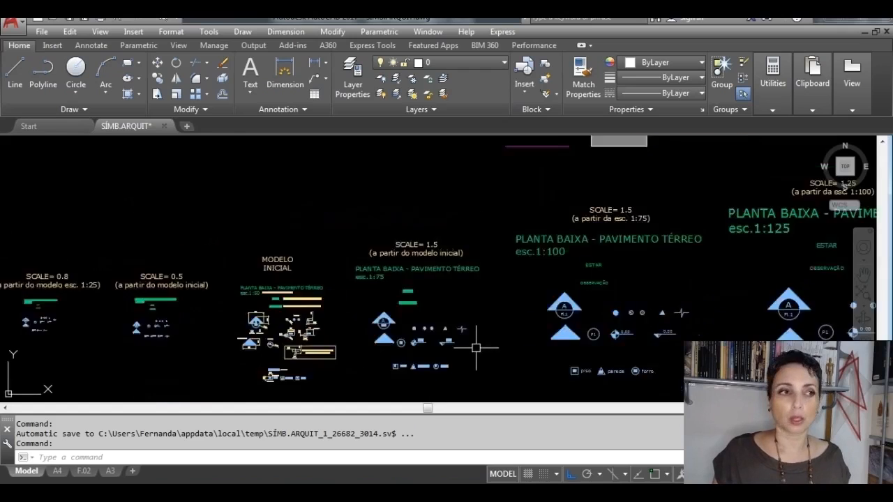
pyautogui.scroll(3, 421, 288)
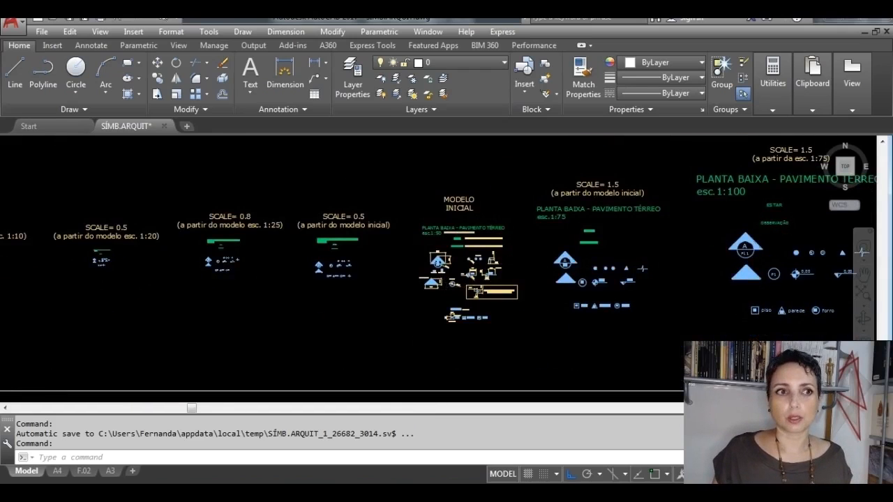
# Step: Examine the section symbol in the 1:50 initial model, including its triangle, circle and text sizes
pyautogui.scroll(2, 478, 236)
pyautogui.scroll(2, 457, 236)
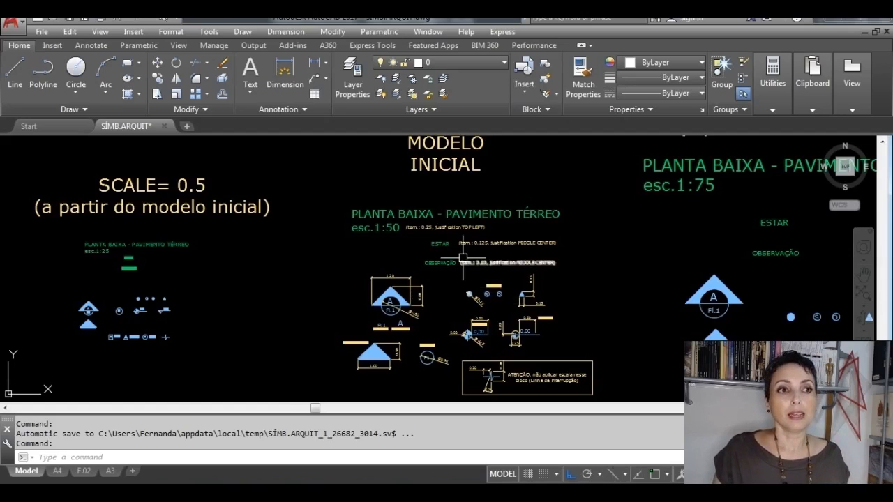
pyautogui.scroll(-2, 462, 258)
pyautogui.moveTo(485, 316)
pyautogui.mouseDown(button='middle')
pyautogui.moveTo(446, 255)
pyautogui.moveTo(414, 282)
pyautogui.mouseUp(button='middle')
pyautogui.scroll(4, 370, 201)
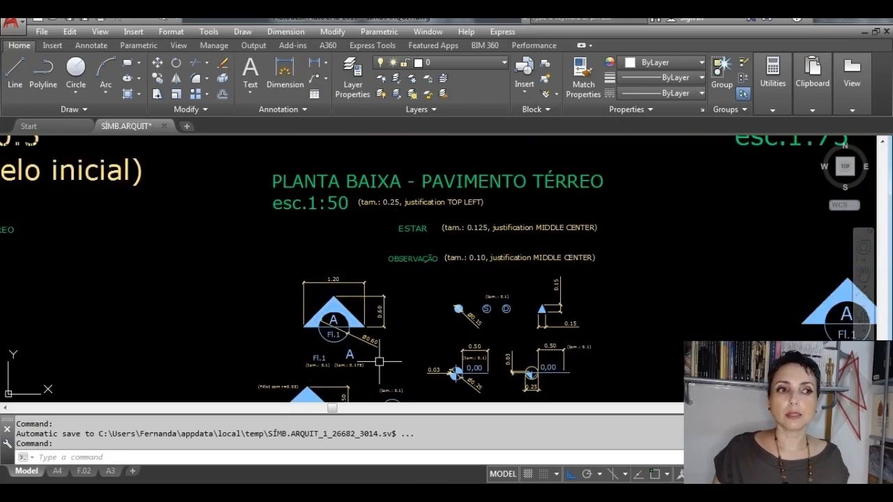
pyautogui.scroll(4, 319, 357)
pyautogui.moveTo(374, 352); pyautogui.dragTo(447, 336, button='middle')
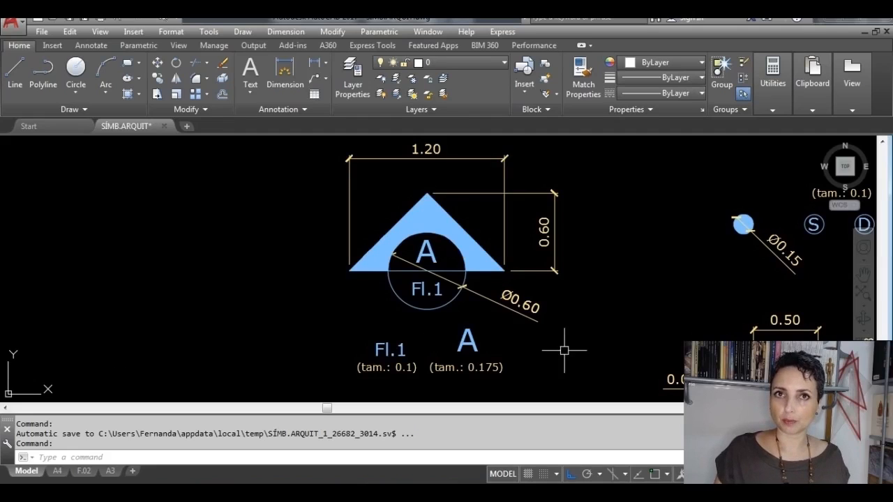
pyautogui.moveTo(597, 299); pyautogui.dragTo(619, 296, button='middle')
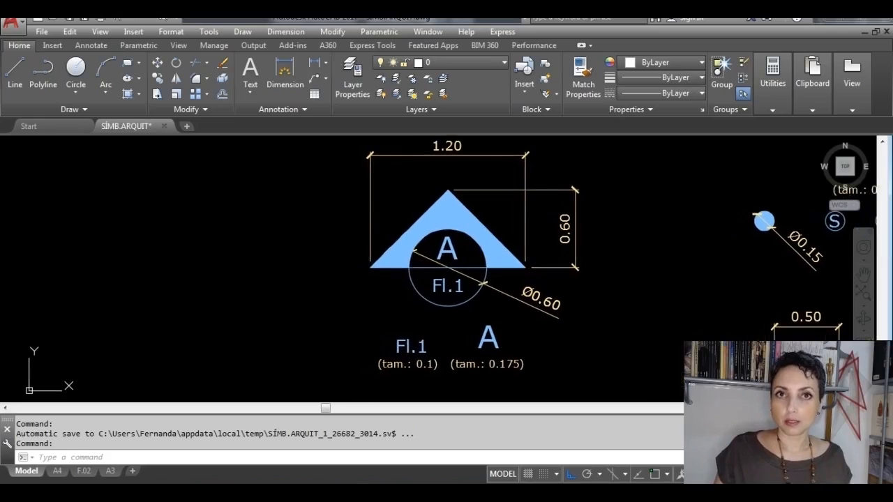
# Step: Switch the current layer to 02_LINHA_INDIC and after that to 00_ESQUADRIA
pyautogui.click(505, 62)
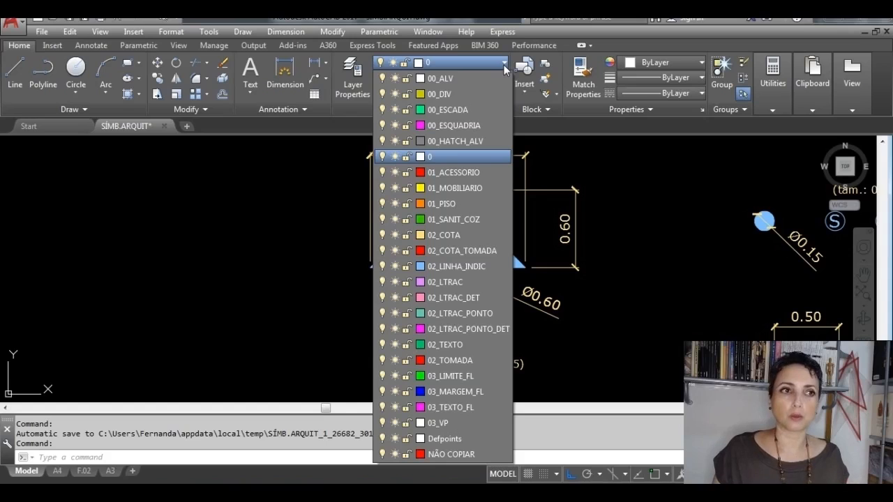
pyautogui.click(496, 266)
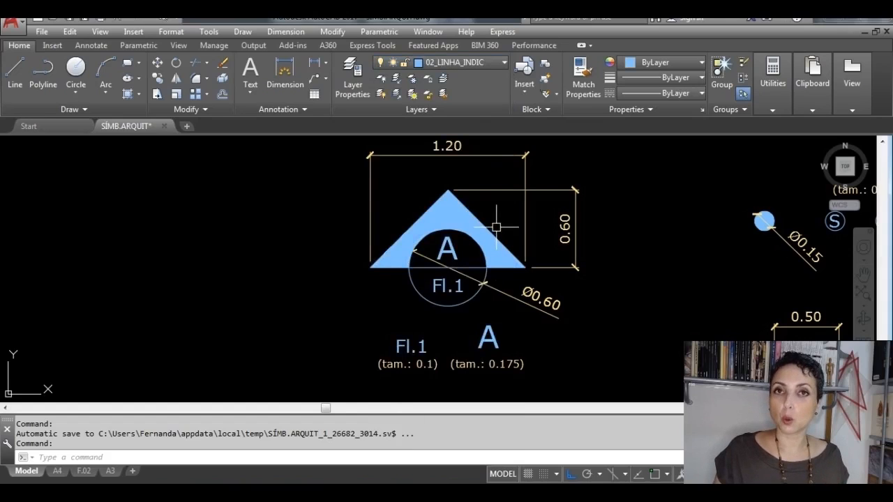
pyautogui.click(504, 63)
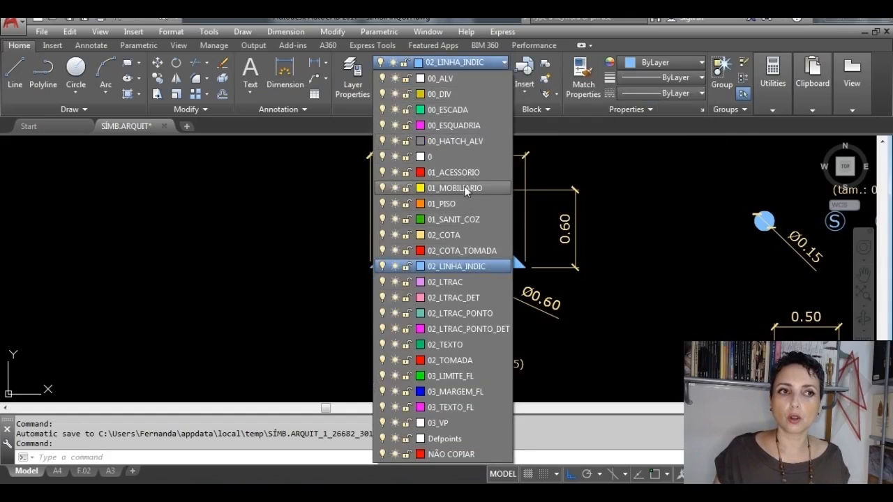
pyautogui.click(484, 128)
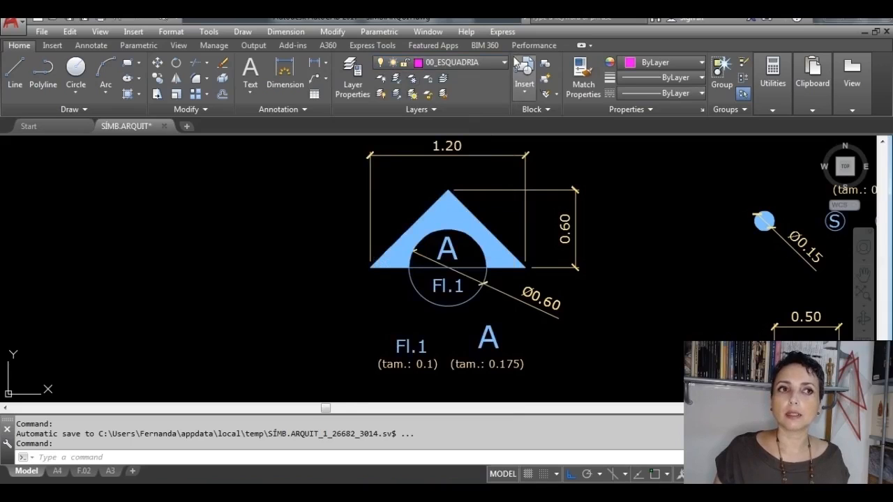
# Step: Draw a short horizontal test line on layer 00_ESQUADRIA beside the section symbol and erase it
pyautogui.click(15, 73)
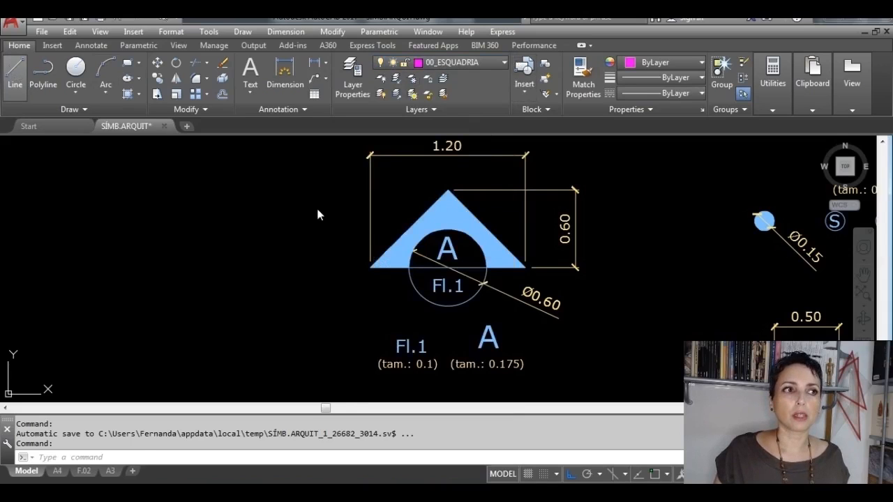
pyautogui.click(317, 212)
pyautogui.click(188, 212)
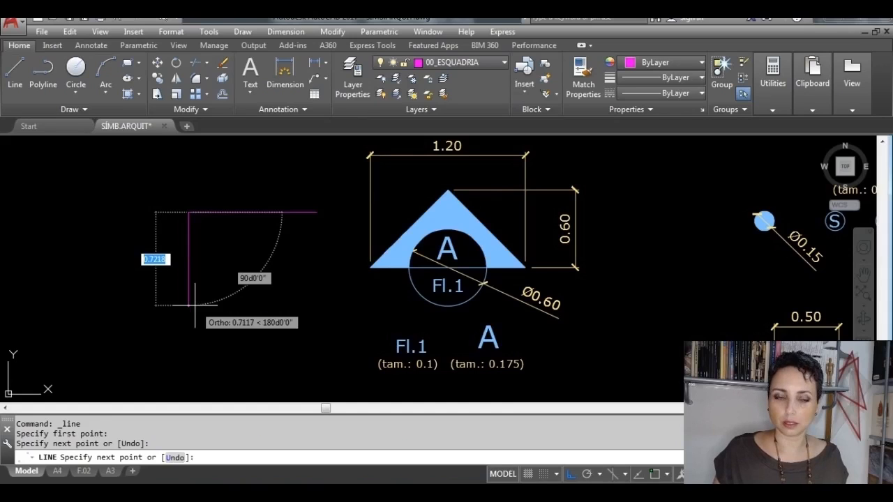
pyautogui.press('Escape')
pyautogui.click(226, 210)
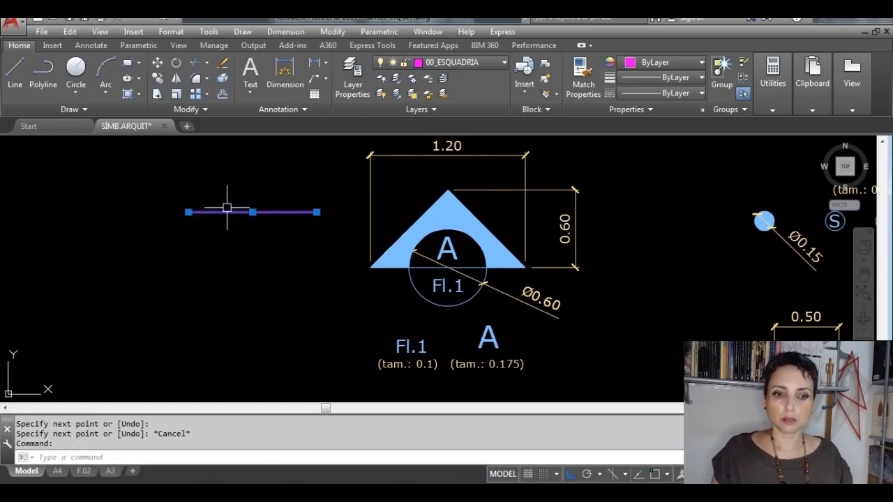
pyautogui.click(211, 199)
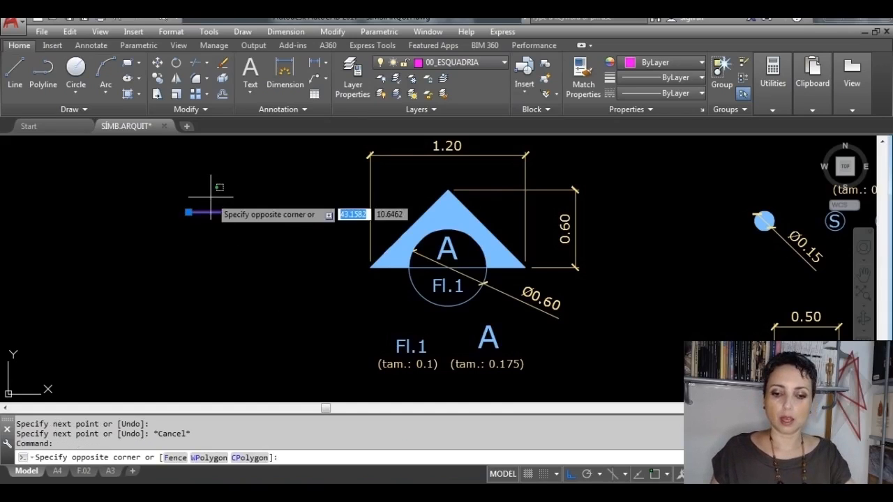
pyautogui.click(237, 284)
pyautogui.press('Delete')
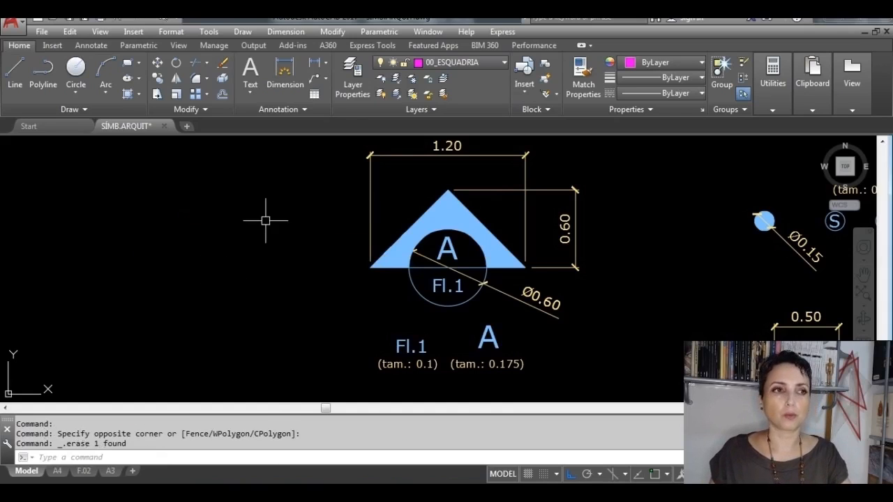
# Step: Make 02_LINHA_INDIC the current layer and draw a horizontal base line 1.2 long in the empty space beside the section symbol
pyautogui.click(500, 64)
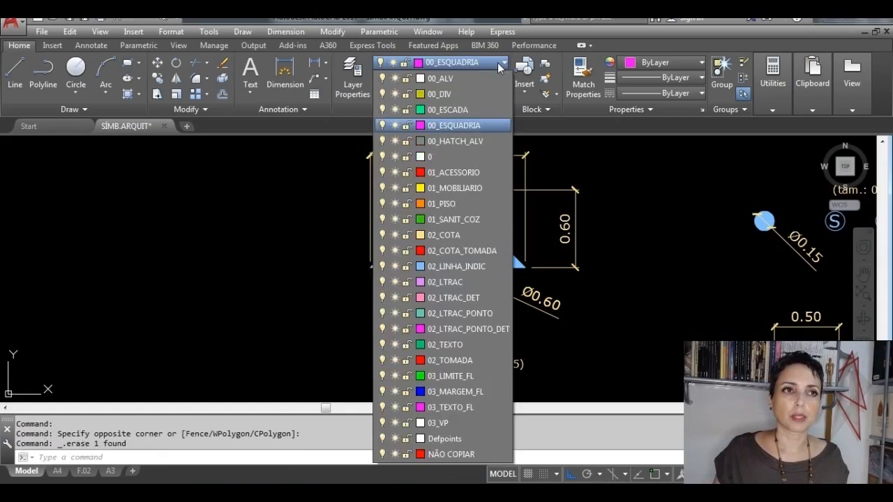
pyautogui.click(462, 268)
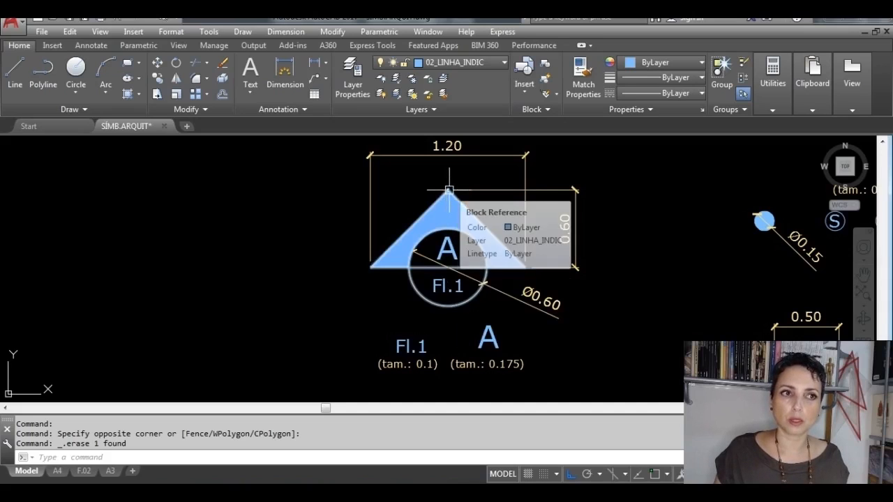
pyautogui.click(15, 75)
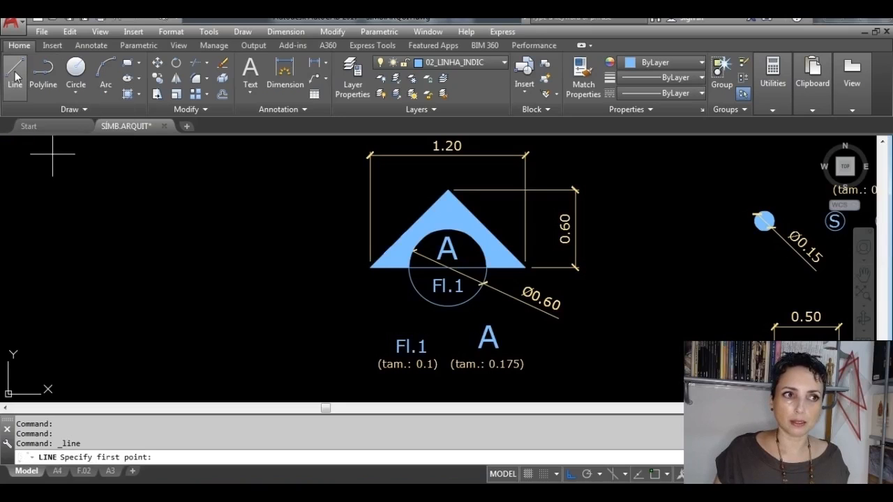
pyautogui.click(238, 275)
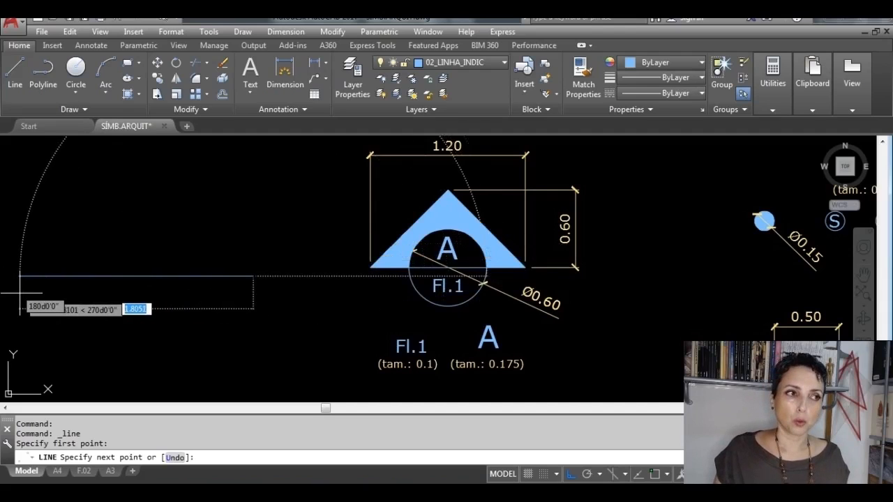
pyautogui.write('1')
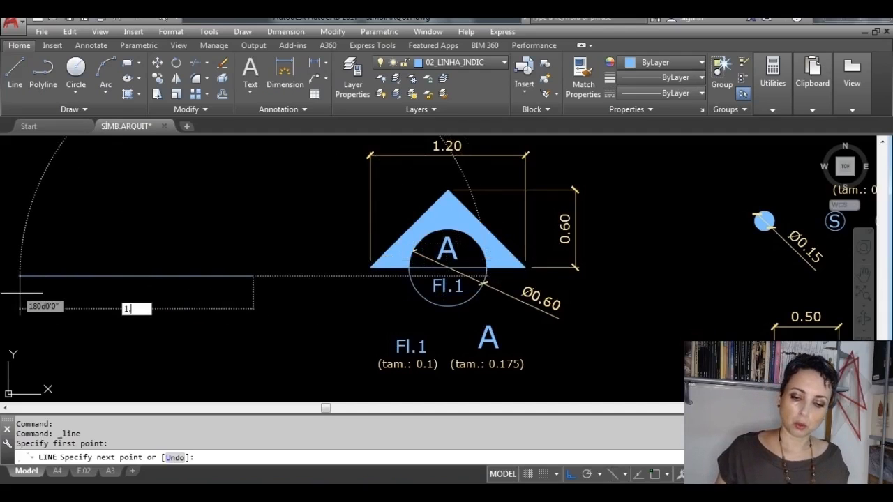
pyautogui.write('.2')
pyautogui.press('Return')
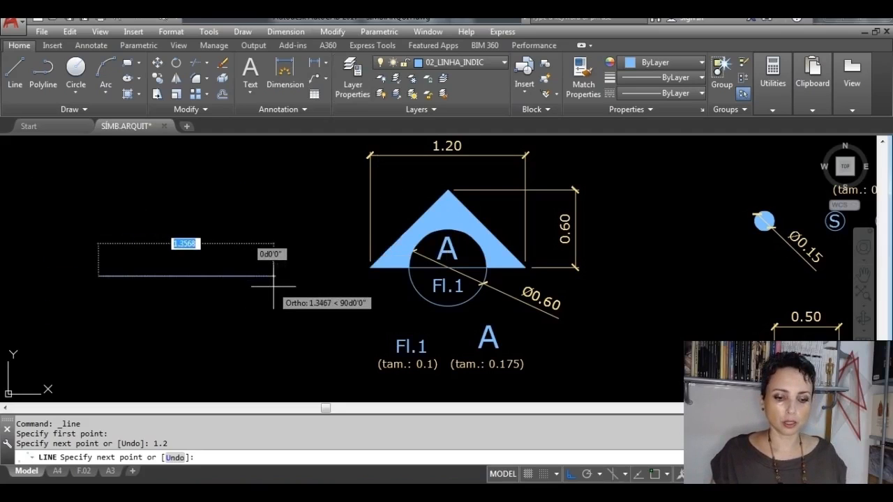
pyautogui.press('Return')
# Step: With object snap on, draw a vertical line 0.6 long upward from the midpoint of the base line
pyautogui.moveTo(239, 330); pyautogui.dragTo(349, 349, button='middle')
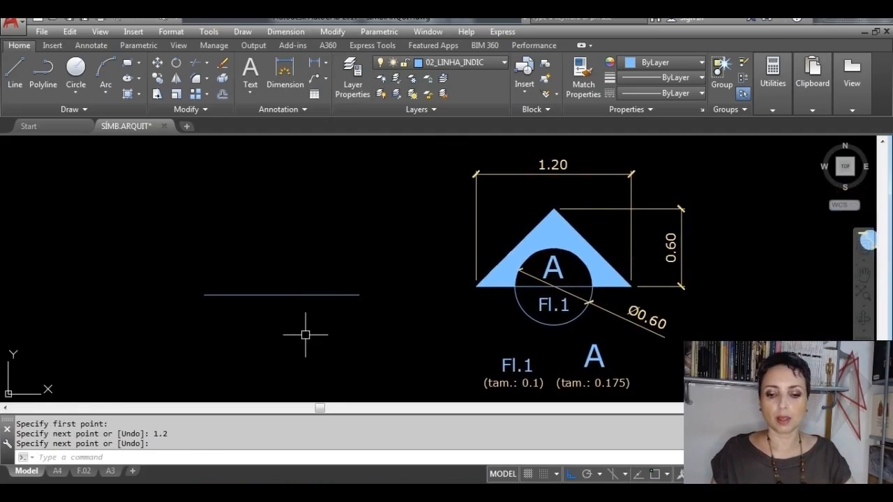
pyautogui.press('Return')
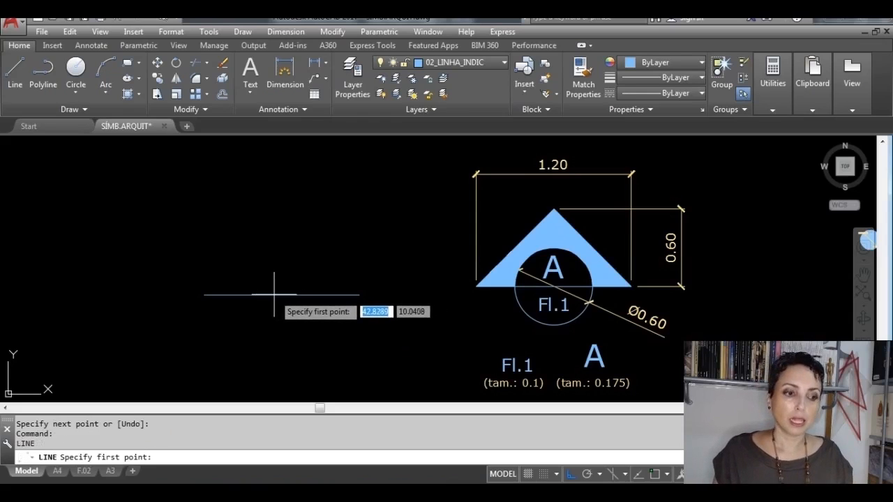
pyautogui.press('F3')
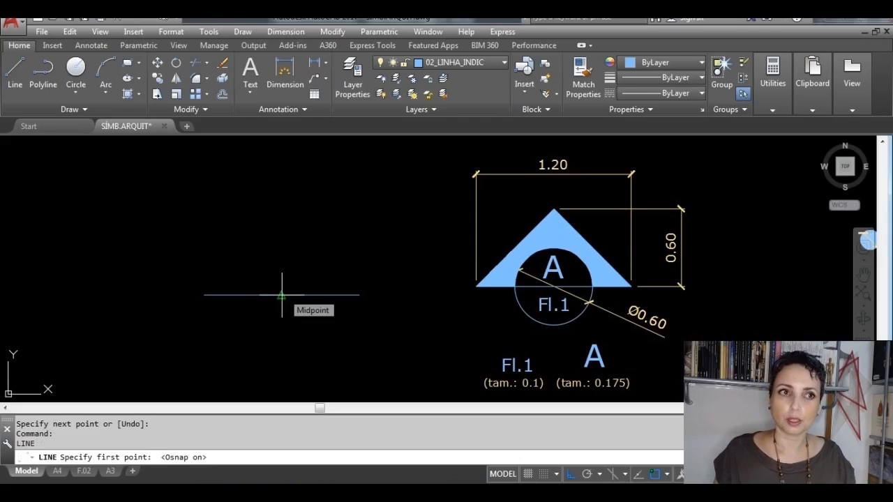
pyautogui.click(282, 294)
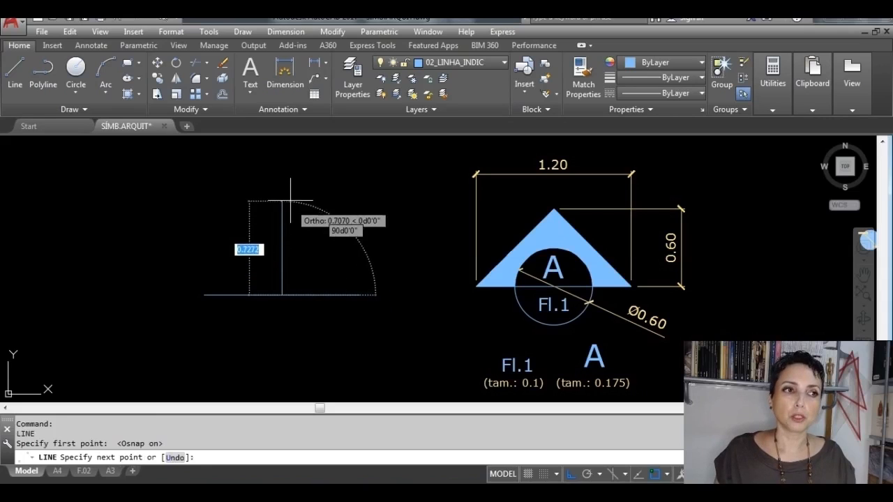
pyautogui.press('BackSpace')
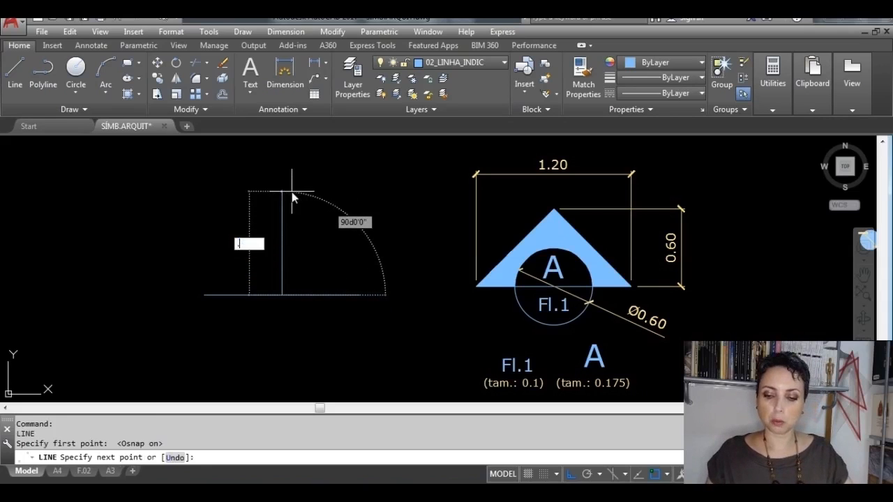
pyautogui.write('.6')
pyautogui.press('Return')
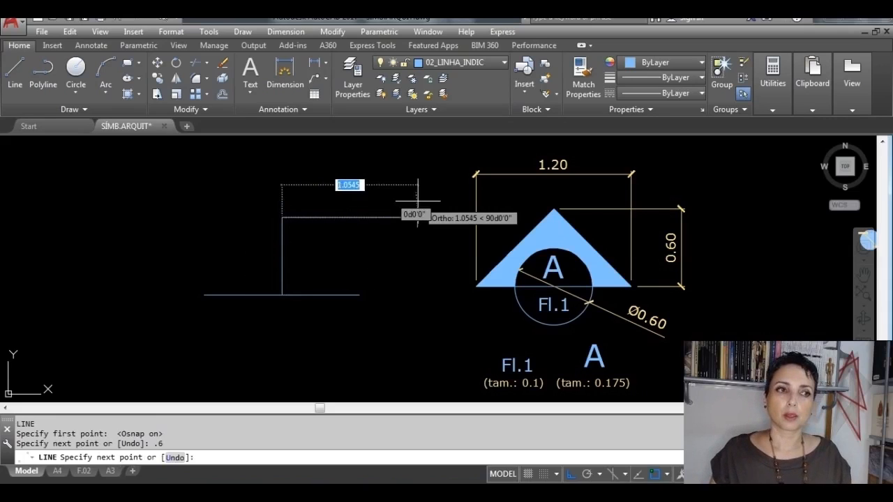
pyautogui.press('Return')
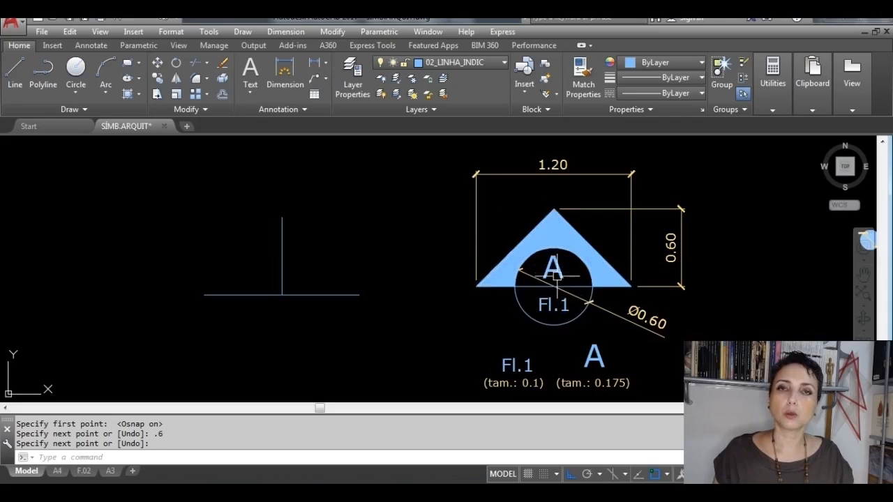
# Step: Draw the triangle's two sloping sides from the vertical line's upper end to both ends of the base, and erase the vertical line
pyautogui.click(17, 74)
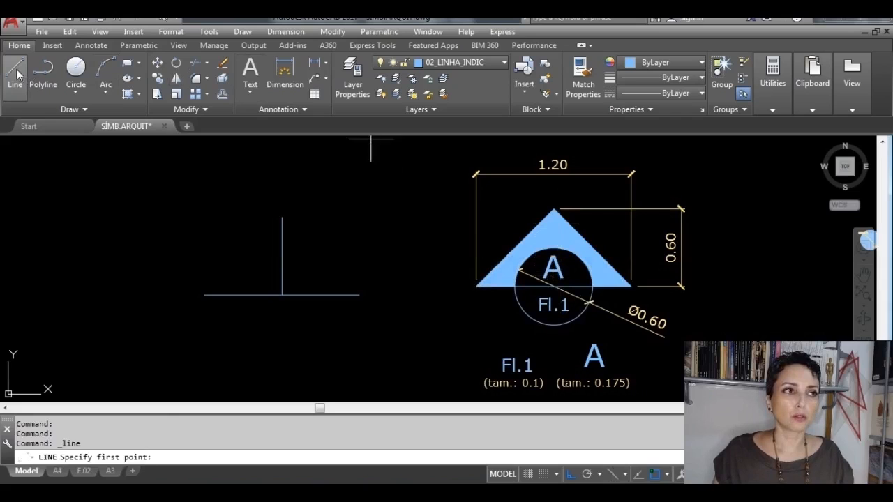
pyautogui.click(282, 218)
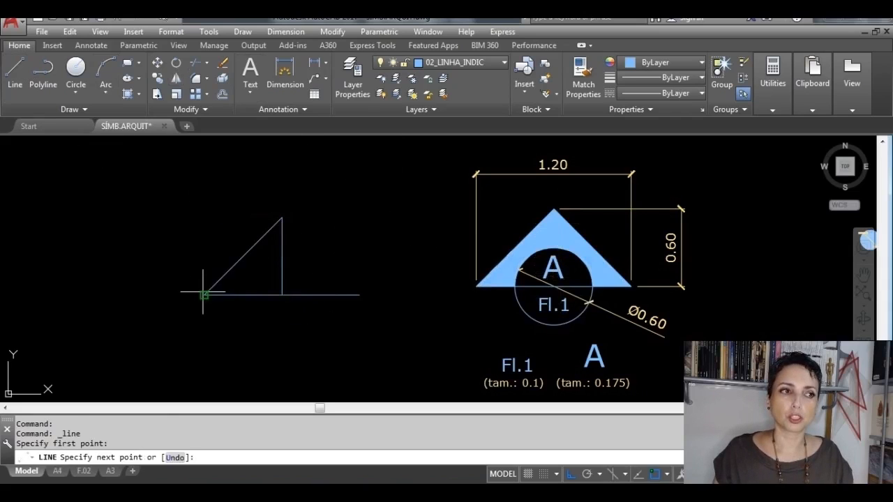
pyautogui.click(204, 294)
pyautogui.press('Return')
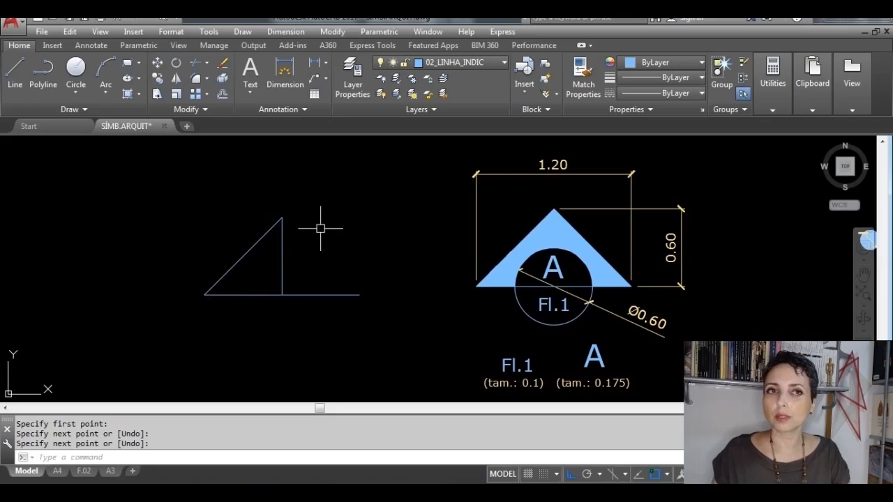
pyautogui.press('Return')
pyautogui.click(282, 217)
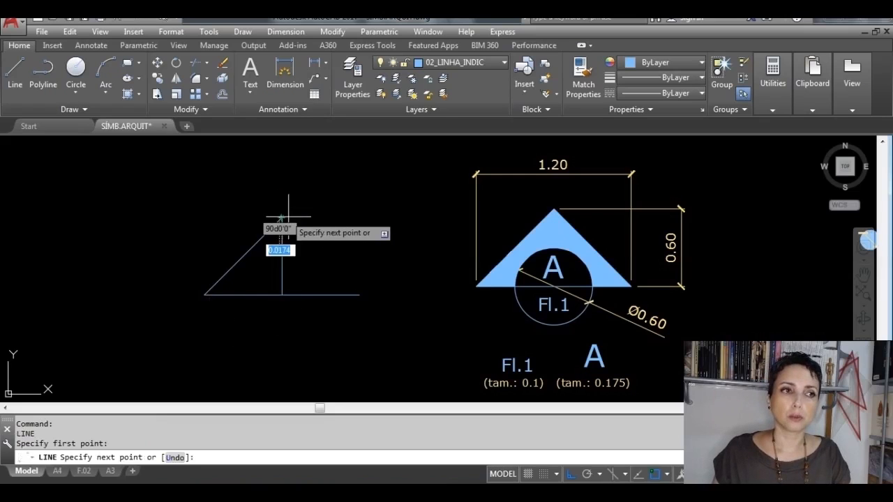
pyautogui.click(358, 293)
pyautogui.press('Return')
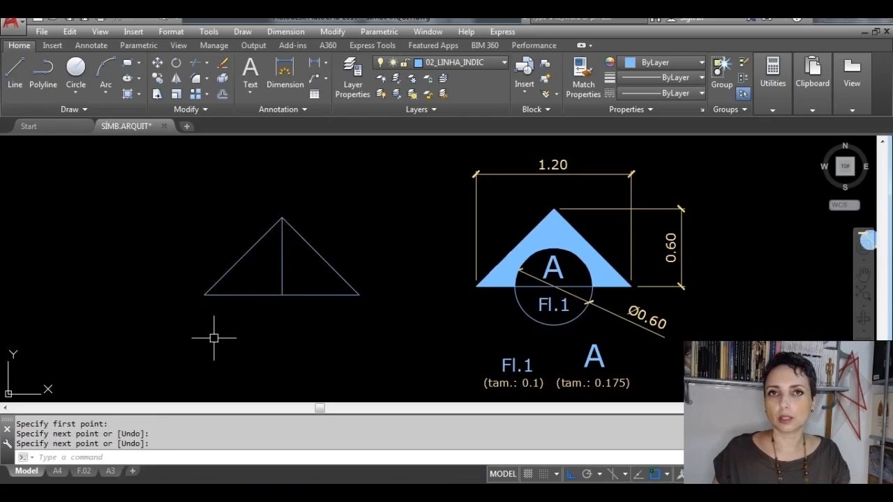
pyautogui.click(282, 275)
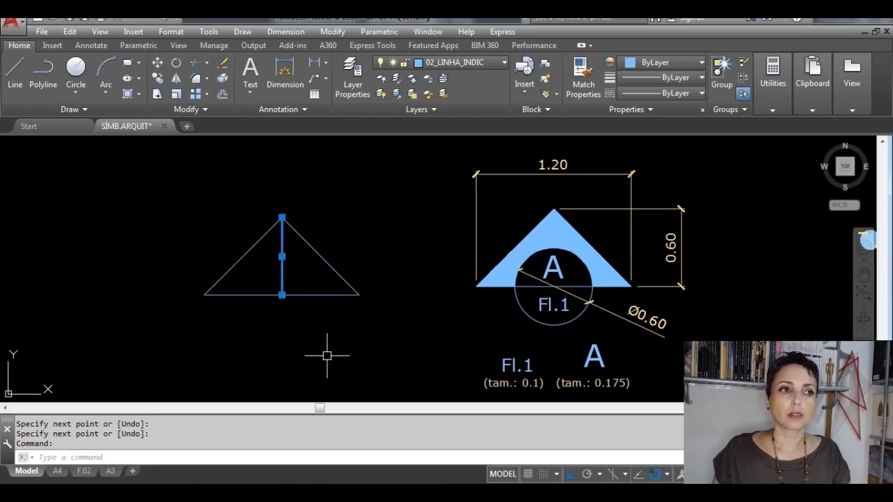
pyautogui.press('Delete')
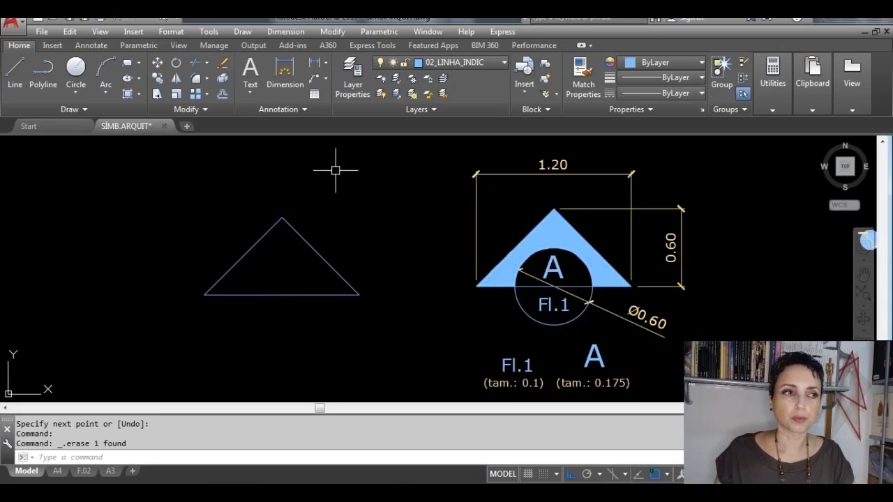
pyautogui.click(76, 89)
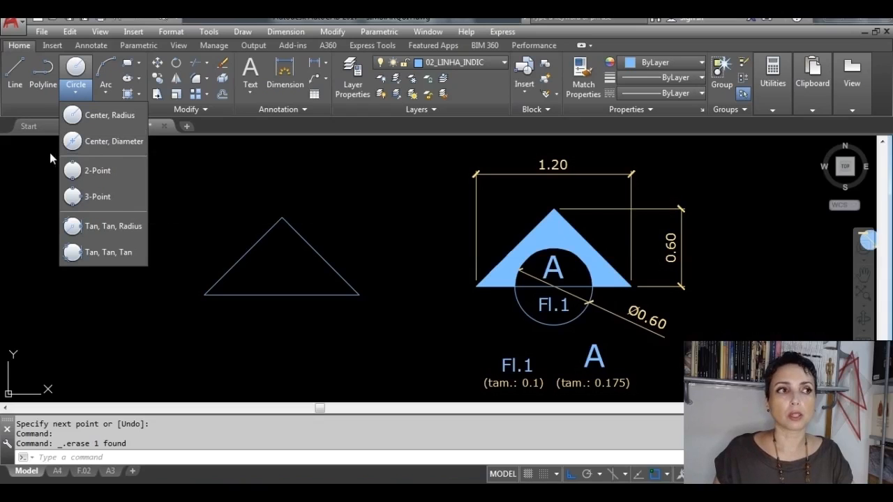
pyautogui.click(136, 149)
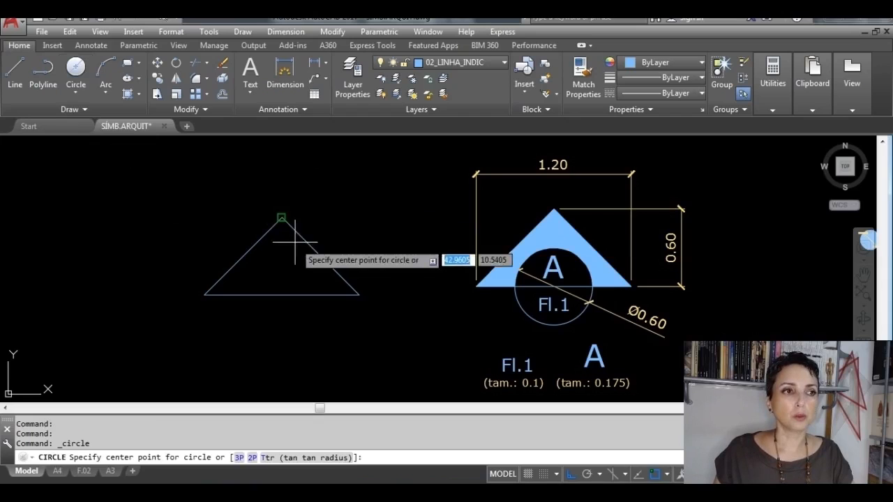
pyautogui.click(281, 295)
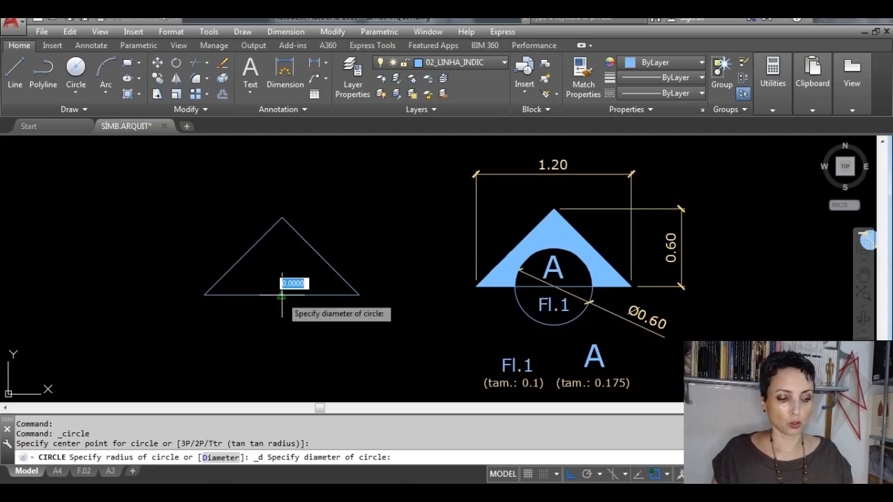
pyautogui.press('Escape')
# Step: Draw a circle with a diameter of 0.6 centred on the midpoint of the triangle's base, using Center, Diameter
pyautogui.click(82, 95)
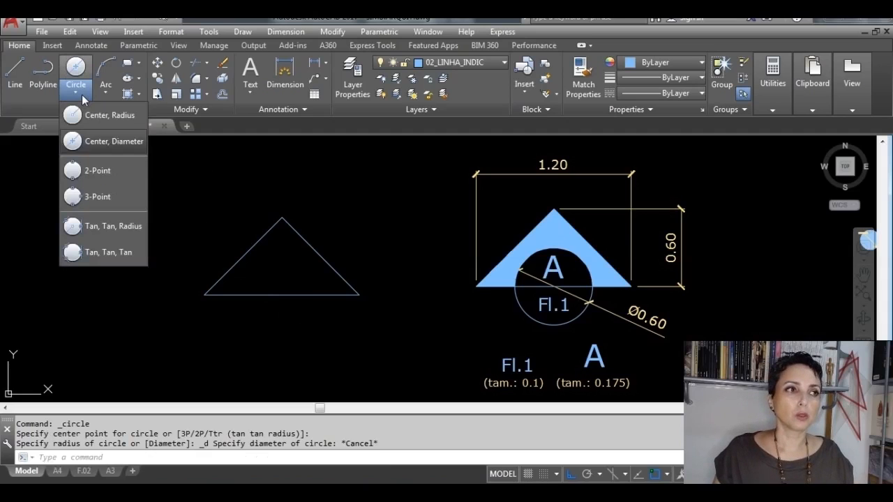
pyautogui.click(124, 144)
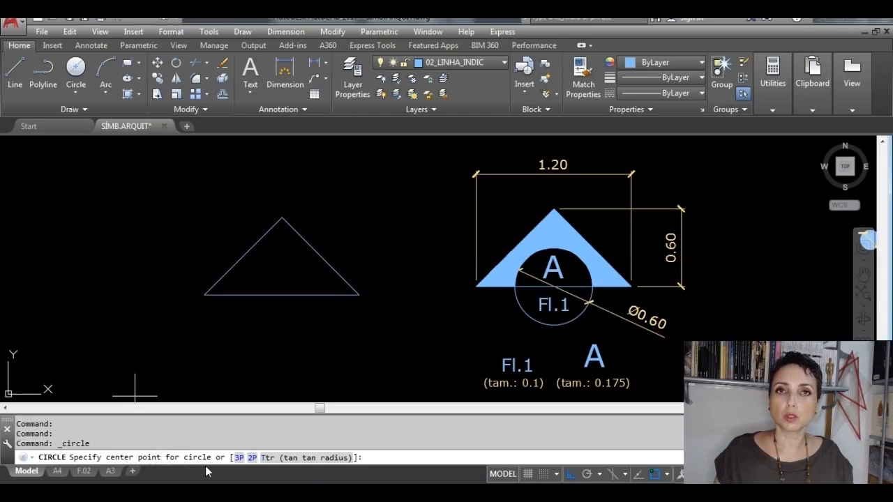
pyautogui.click(281, 294)
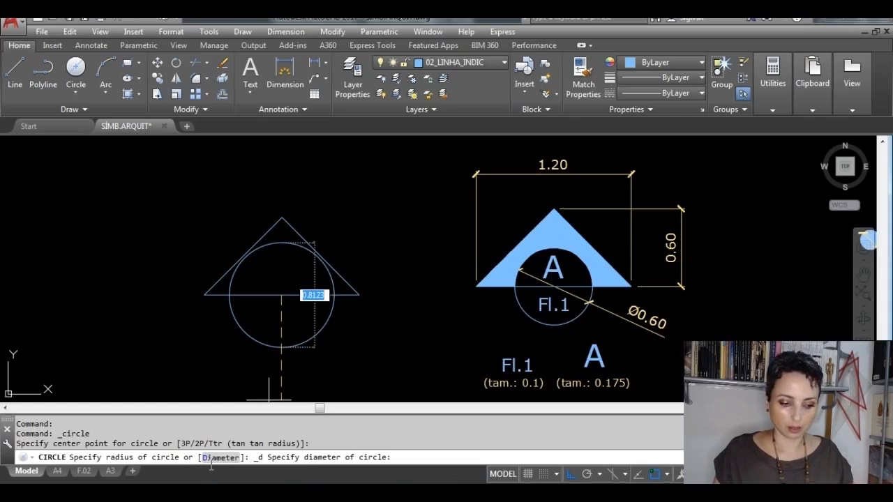
pyautogui.write('0')
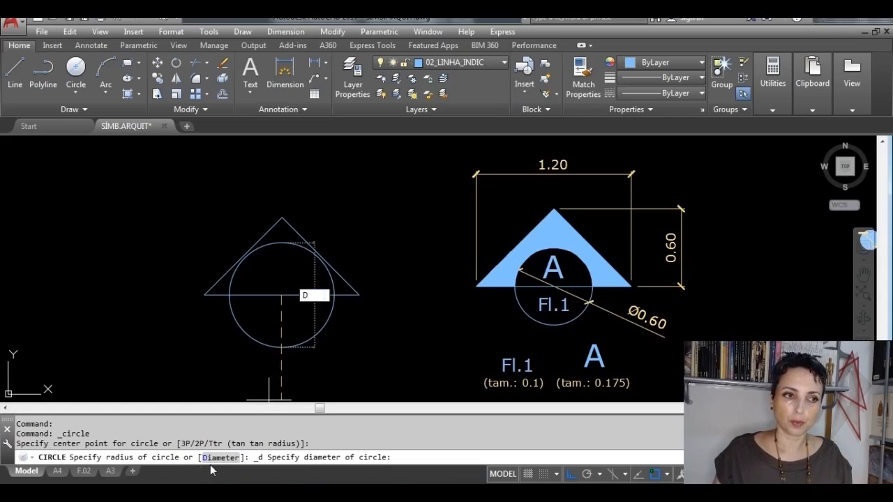
pyautogui.press('Return')
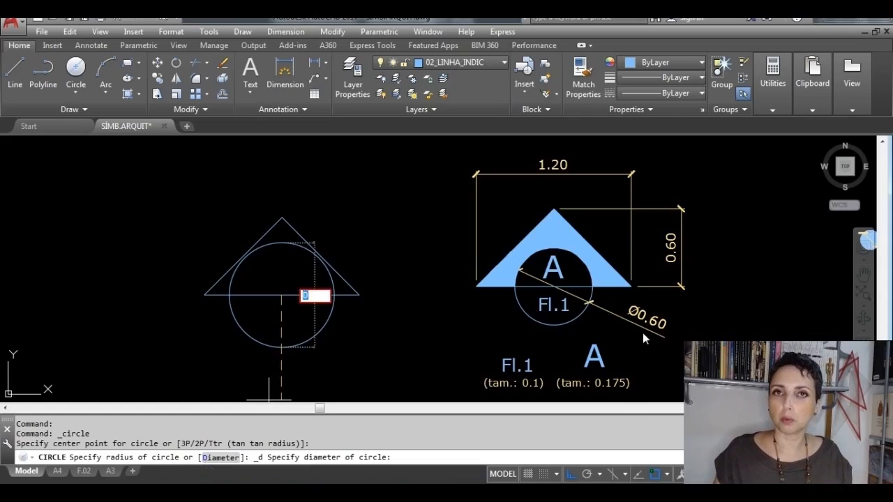
pyautogui.press('BackSpace')
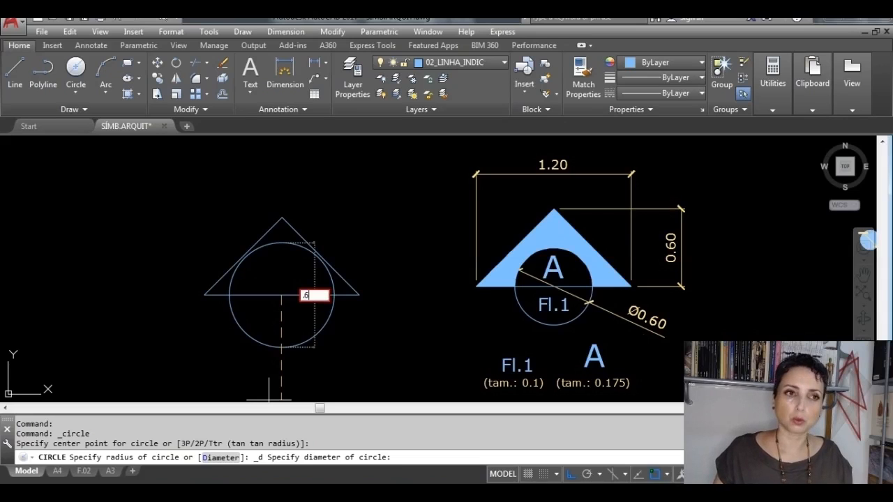
pyautogui.write('.6')
pyautogui.press('Return')
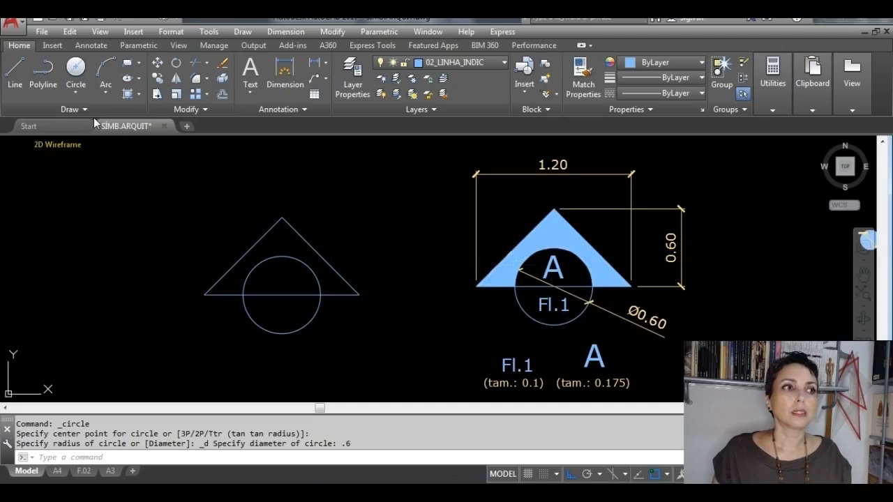
# Step: Hatch the area between the new triangle's sides and the circle with a SOLID pattern in the ByLayer colour
pyautogui.click(139, 95)
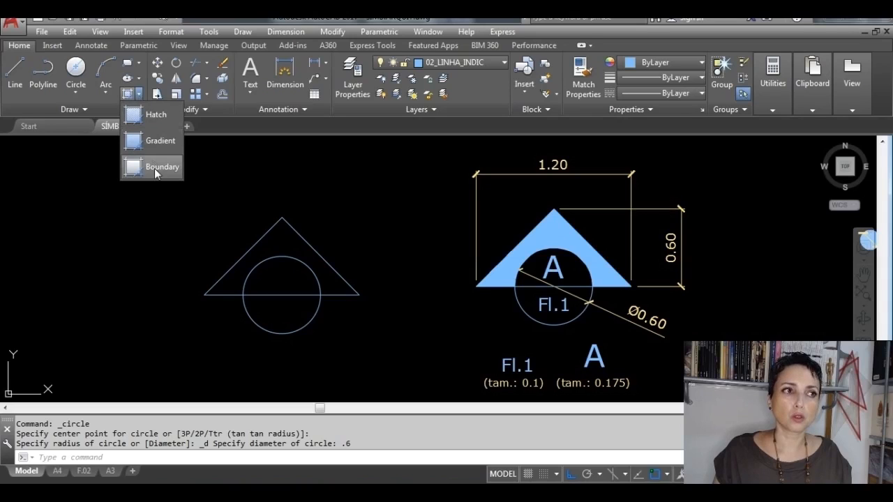
pyautogui.click(164, 114)
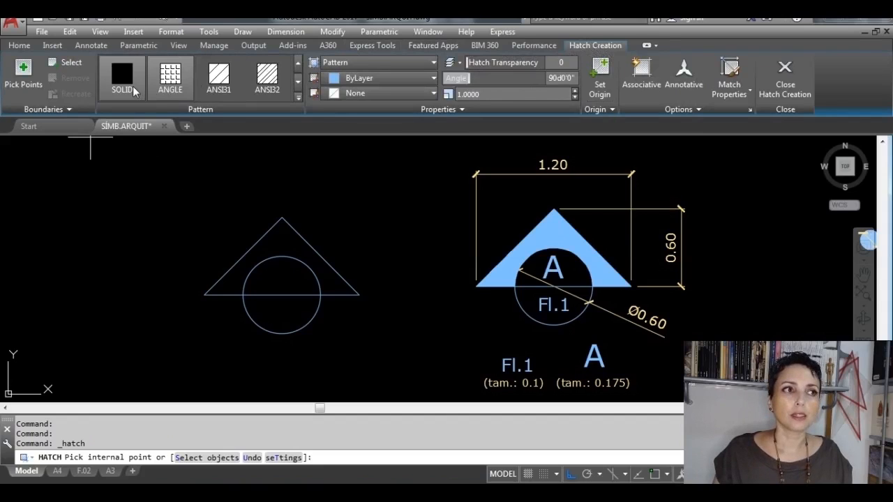
pyautogui.click(116, 80)
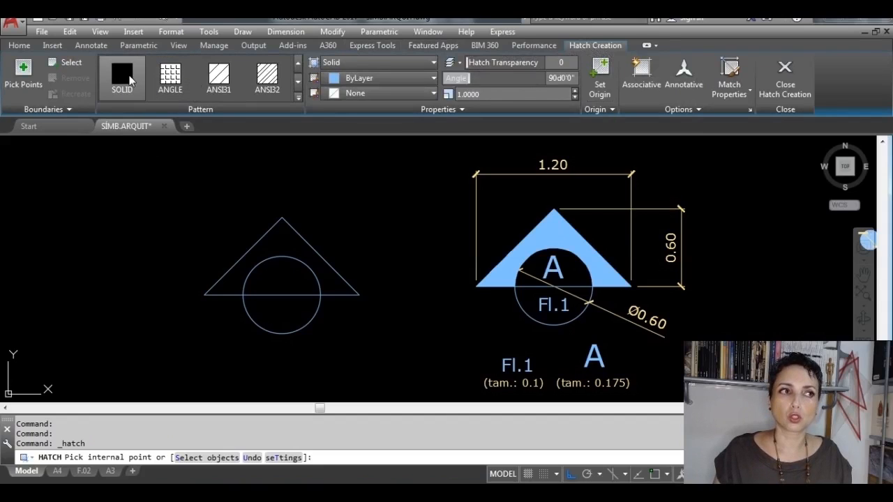
pyautogui.click(434, 79)
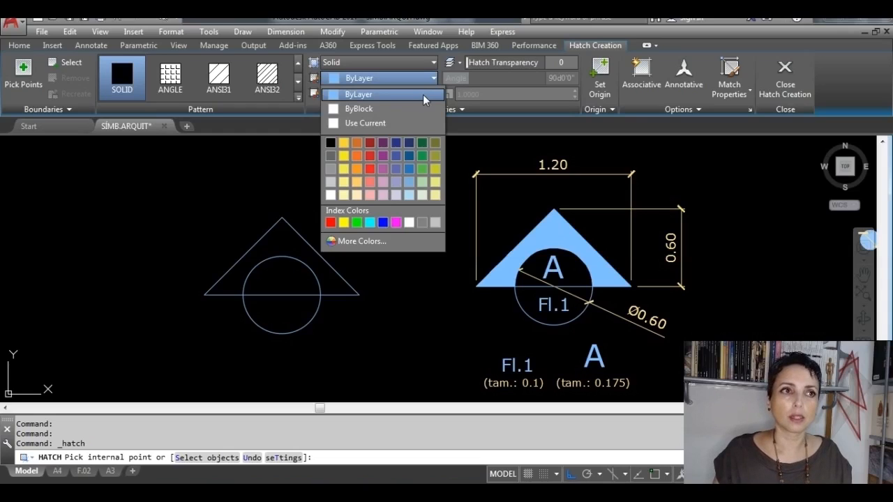
pyautogui.click(422, 94)
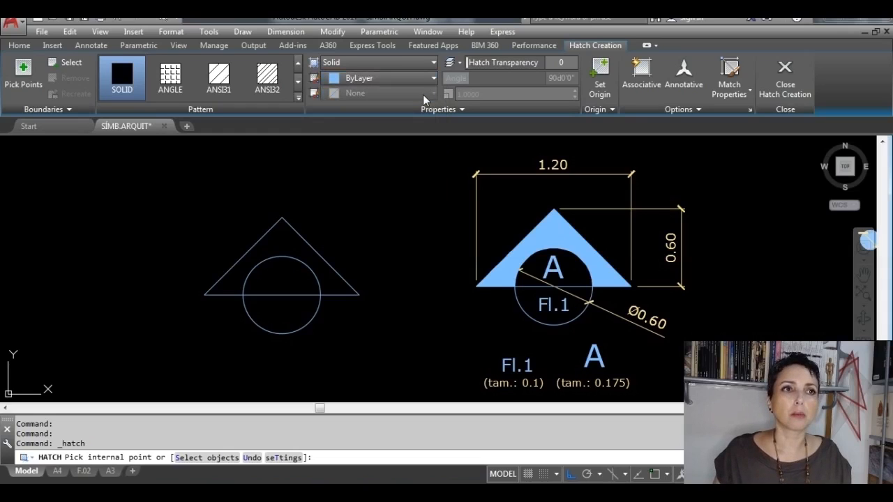
pyautogui.click(282, 241)
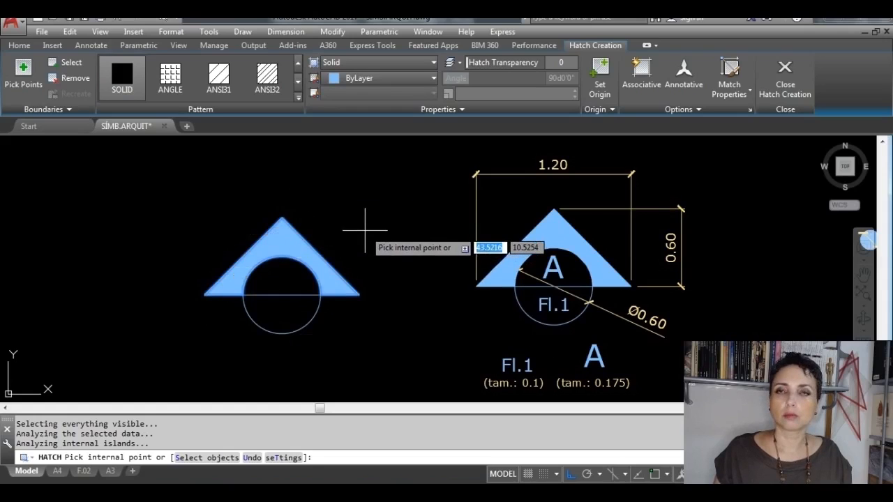
pyautogui.click(791, 73)
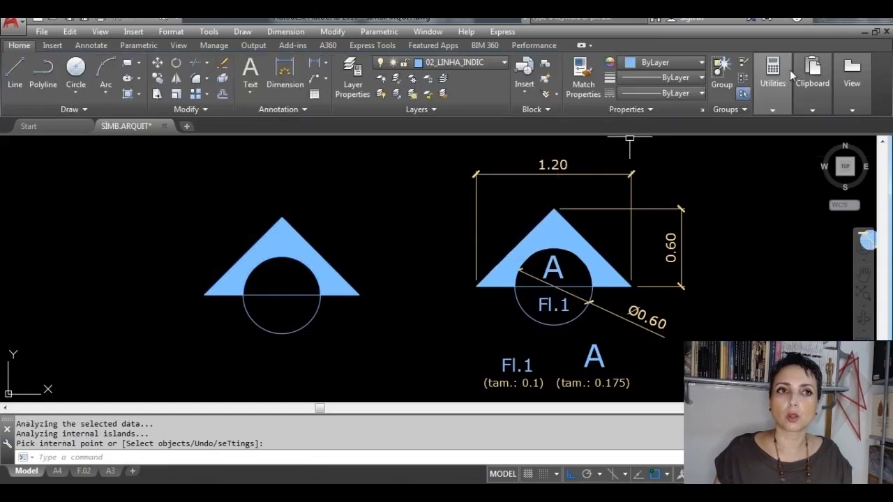
# Step: Create a multiline text reading "A" in the empty space between the 1:25 symbol set and the new section symbol
pyautogui.moveTo(790, 70)
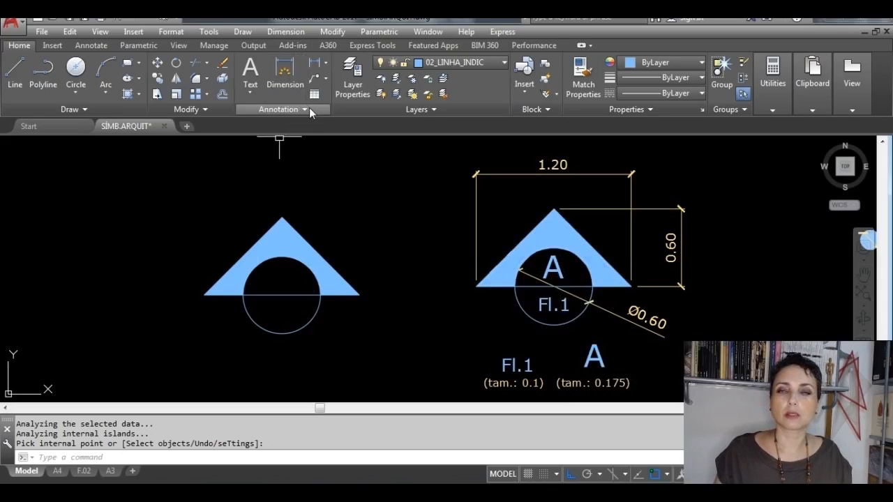
pyautogui.click(252, 95)
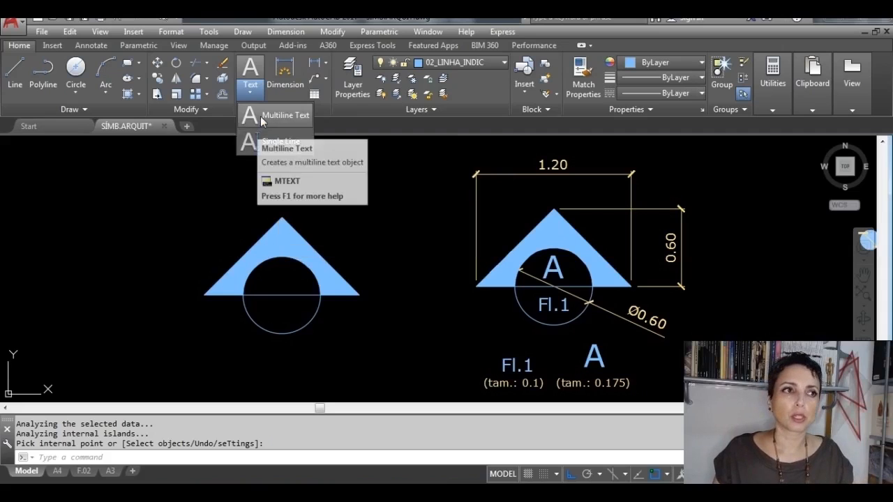
pyautogui.click(262, 121)
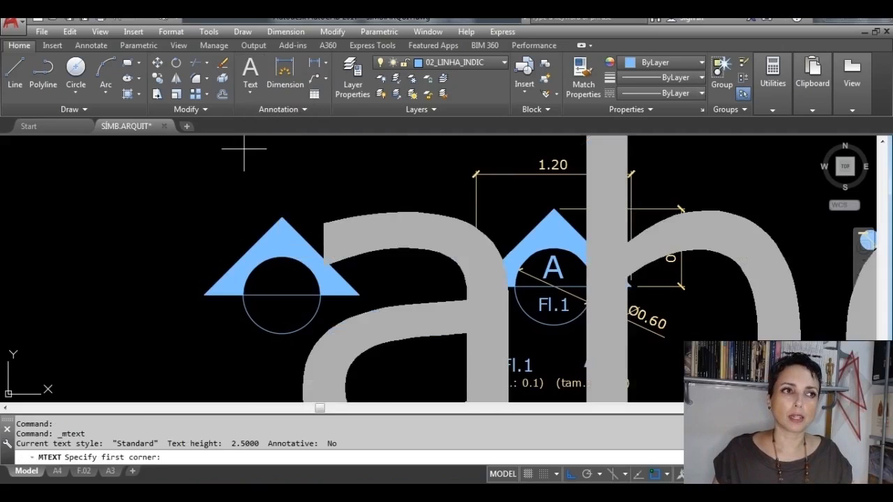
pyautogui.scroll(-4, 160, 201)
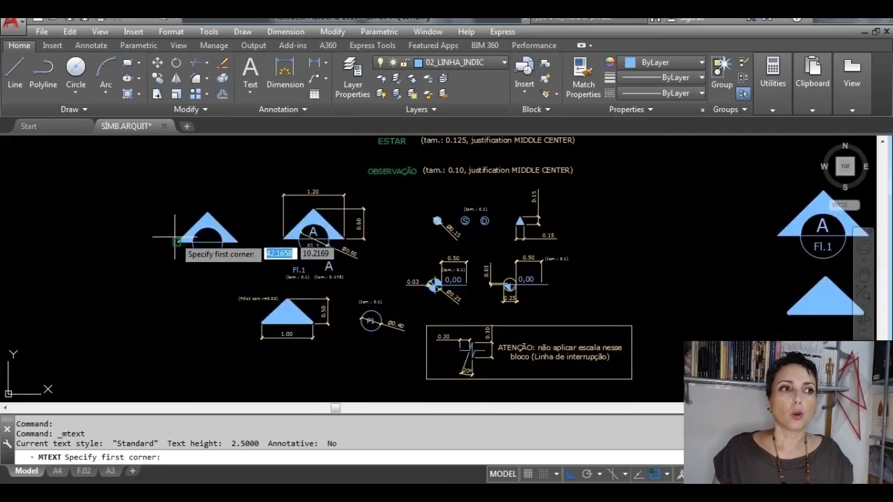
pyautogui.moveTo(174, 236)
pyautogui.mouseDown(button='middle')
pyautogui.moveTo(377, 240)
pyautogui.moveTo(484, 261)
pyautogui.moveTo(480, 270)
pyautogui.mouseUp(button='middle')
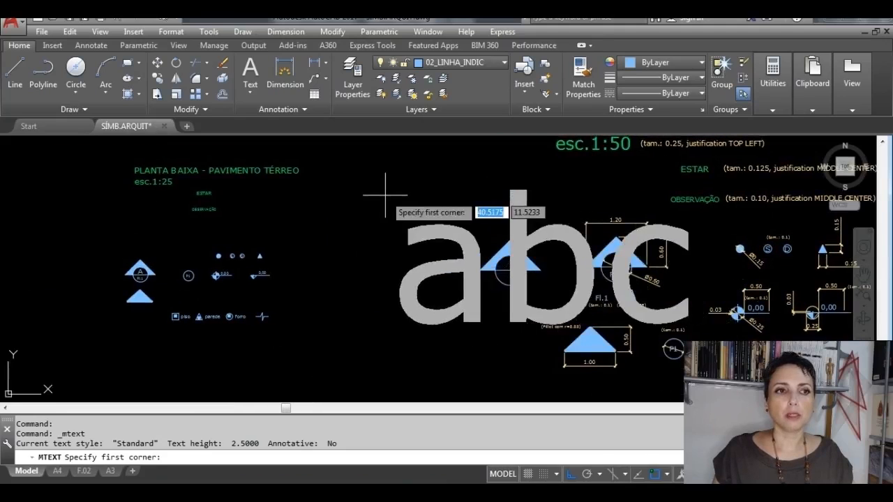
pyautogui.click(332, 164)
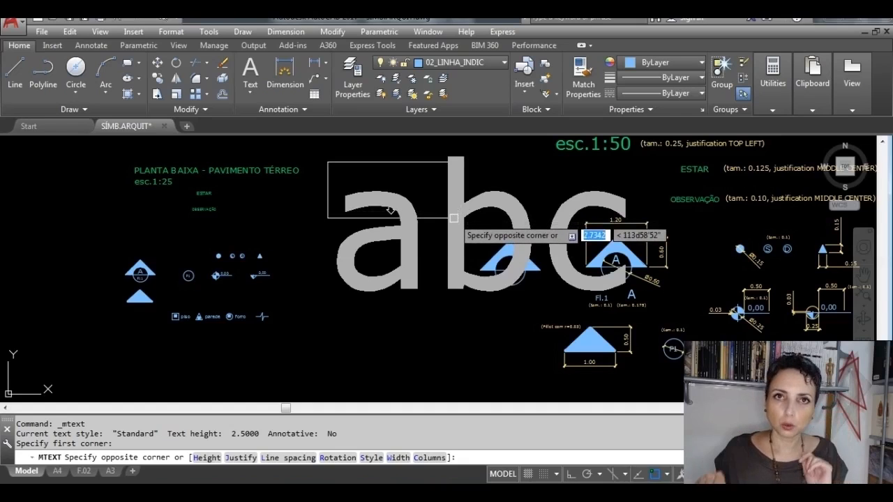
pyautogui.click(453, 218)
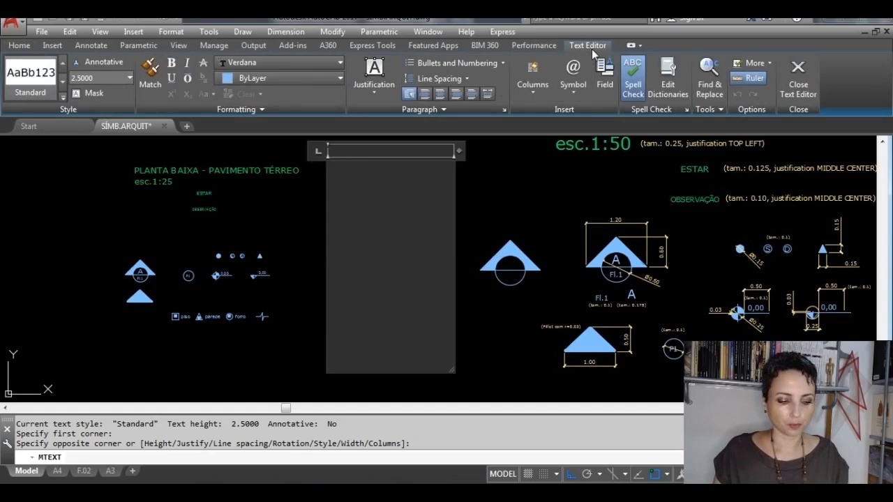
pyautogui.press('capslock')
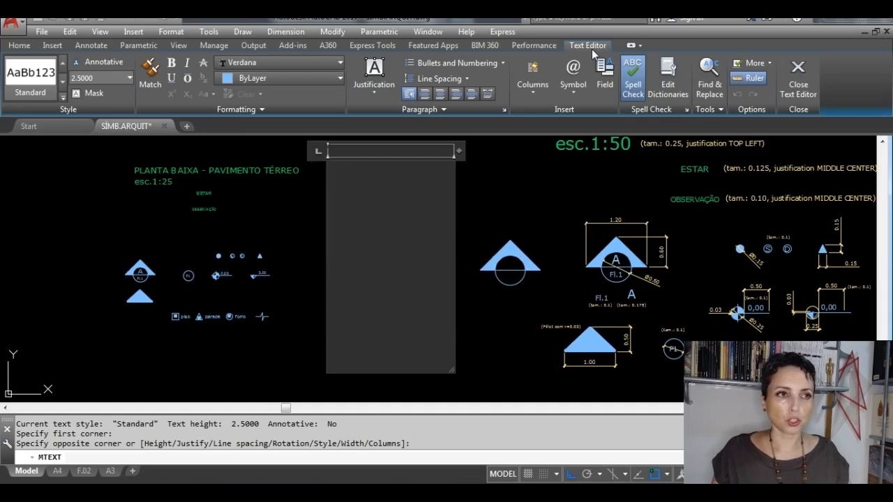
pyautogui.press('capslock')
pyautogui.write('A')
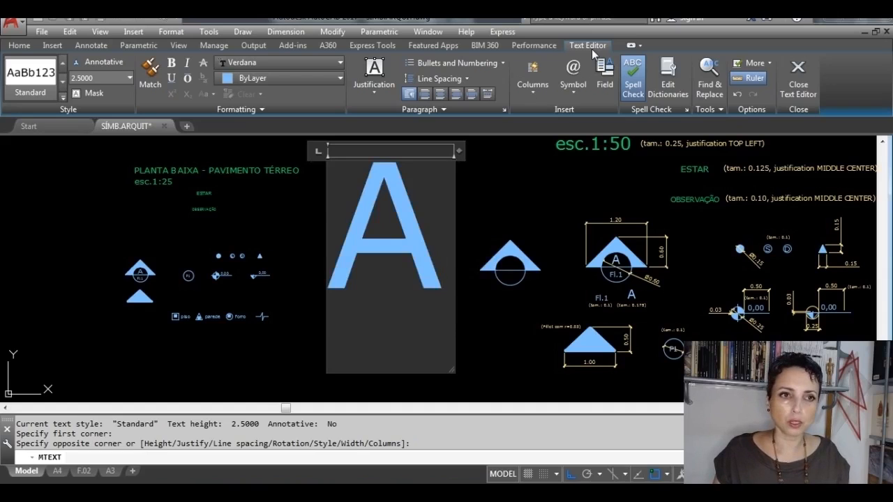
# Step: Check the letter size noted below the reference section symbol and set the new A's text height to 0.175
pyautogui.scroll(5, 678, 322)
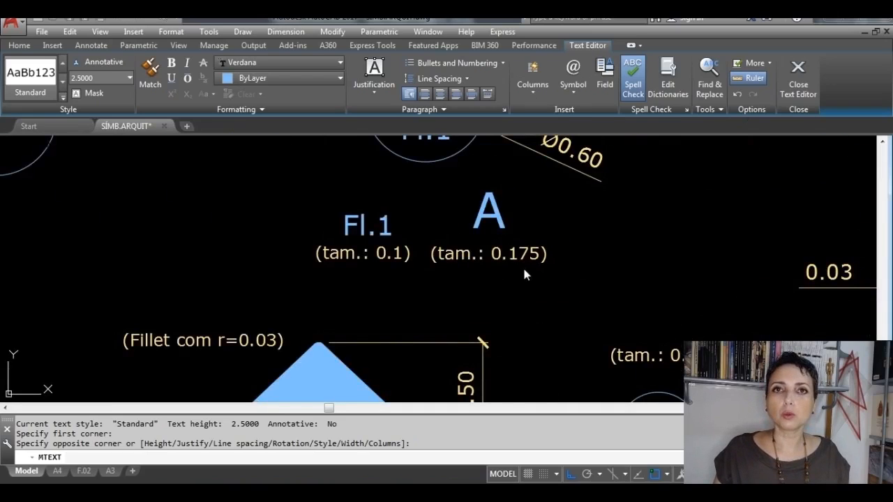
pyautogui.scroll(-5, 525, 274)
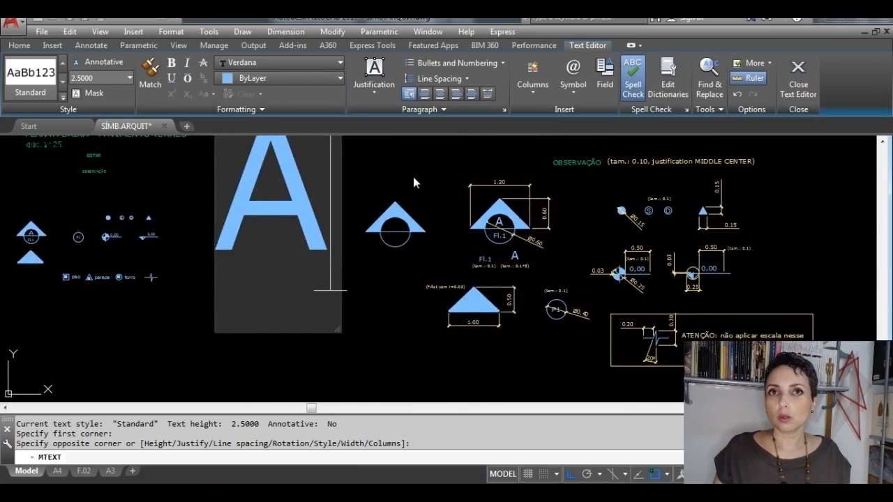
pyautogui.scroll(2, 413, 176)
pyautogui.scroll(-4, 413, 176)
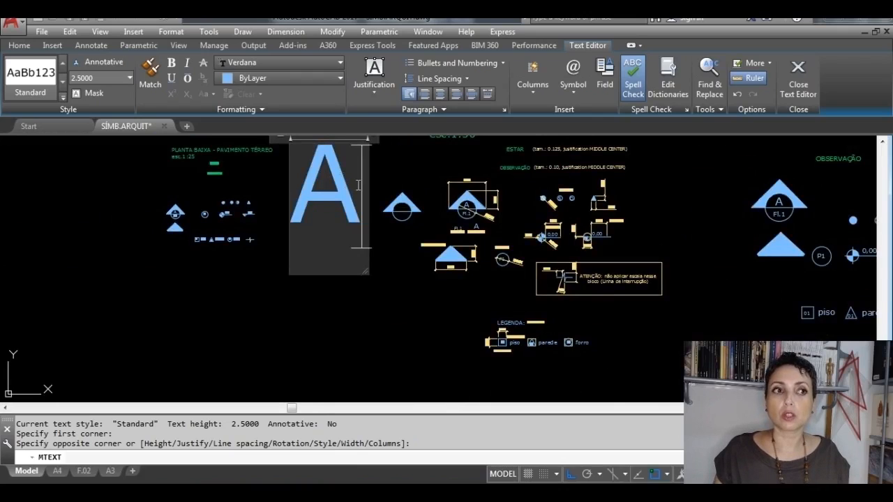
pyautogui.doubleClick(332, 184)
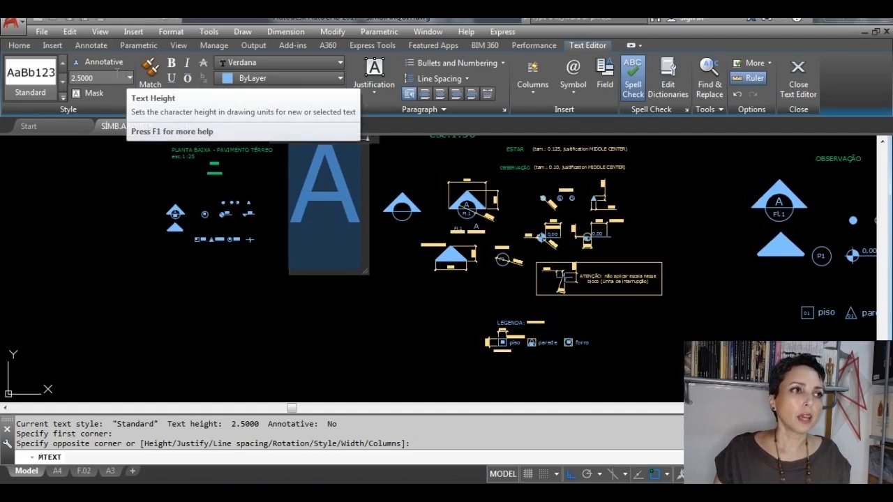
pyautogui.click(110, 74)
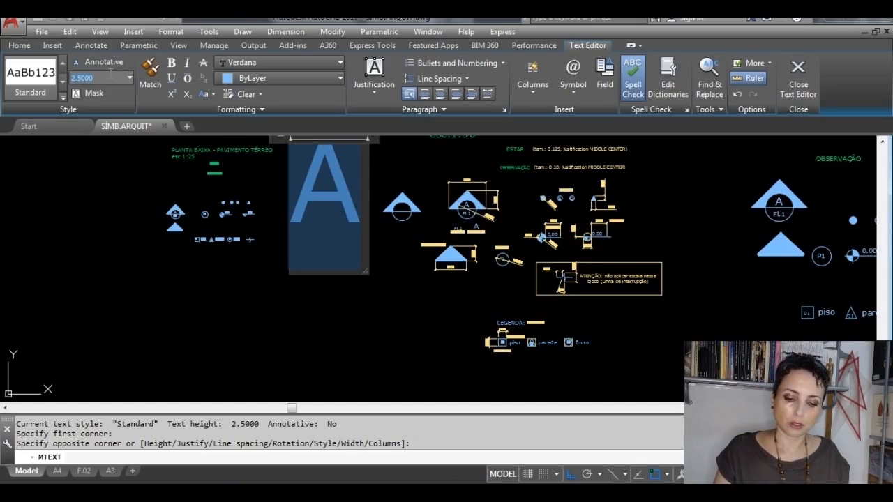
pyautogui.write('.175')
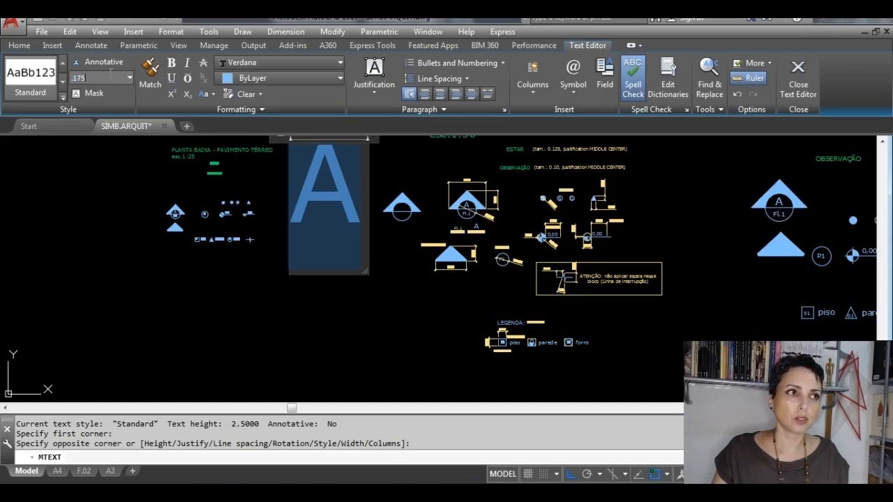
pyautogui.press('Return')
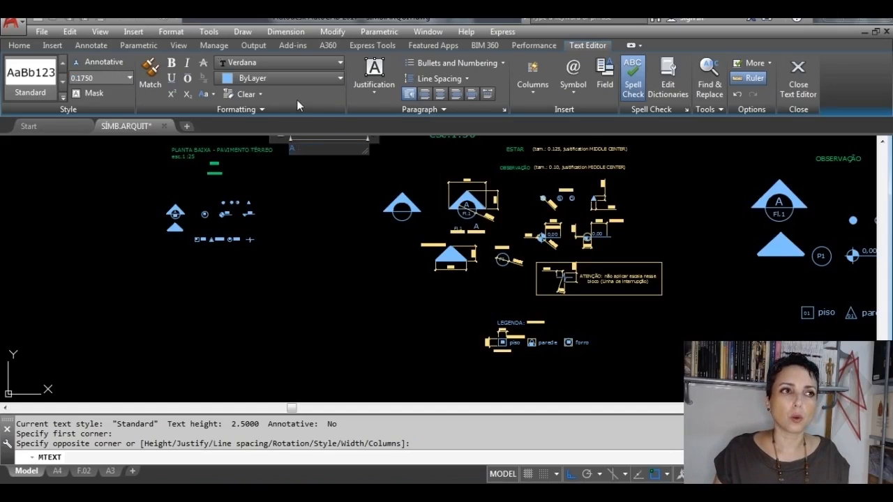
# Step: Try the txt font on the letter A and set it back to Verdana
pyautogui.click(330, 63)
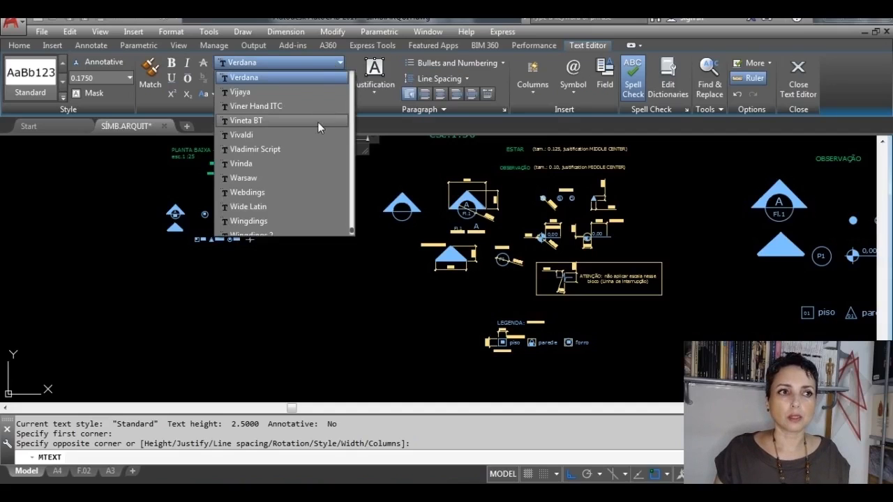
pyautogui.scroll(-2, 340, 122)
pyautogui.scroll(4, 329, 127)
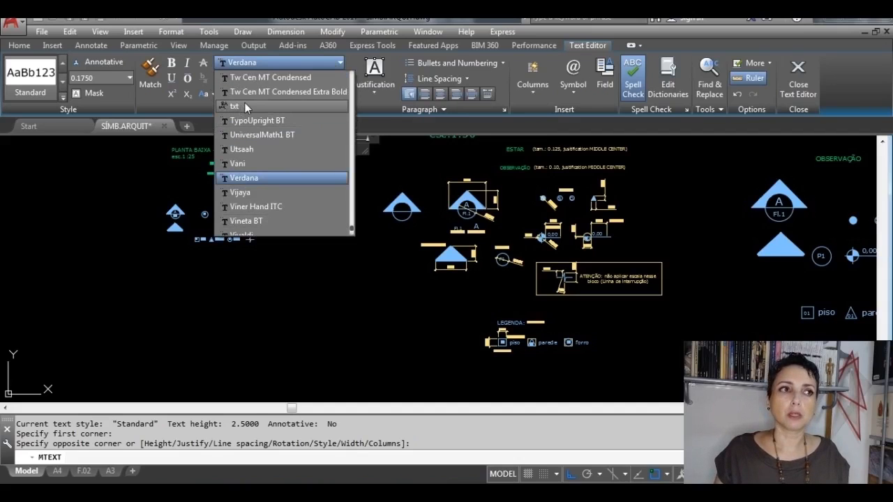
pyautogui.click(245, 106)
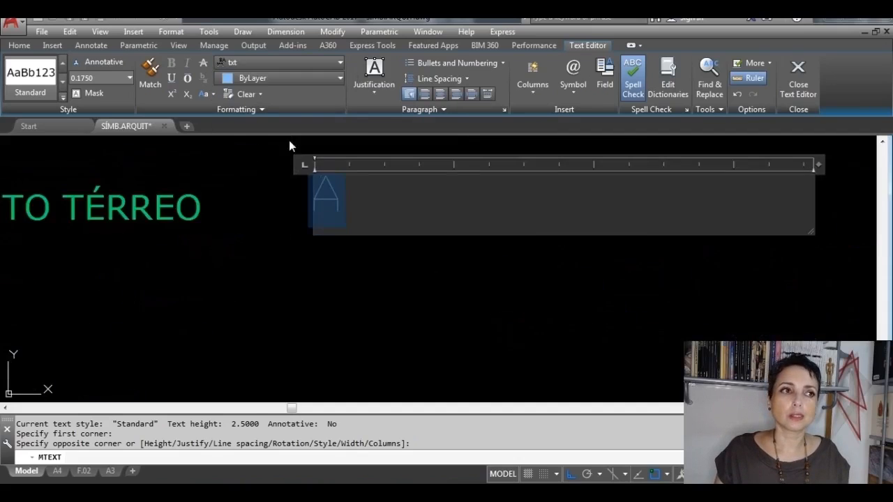
pyautogui.scroll(4, 297, 147)
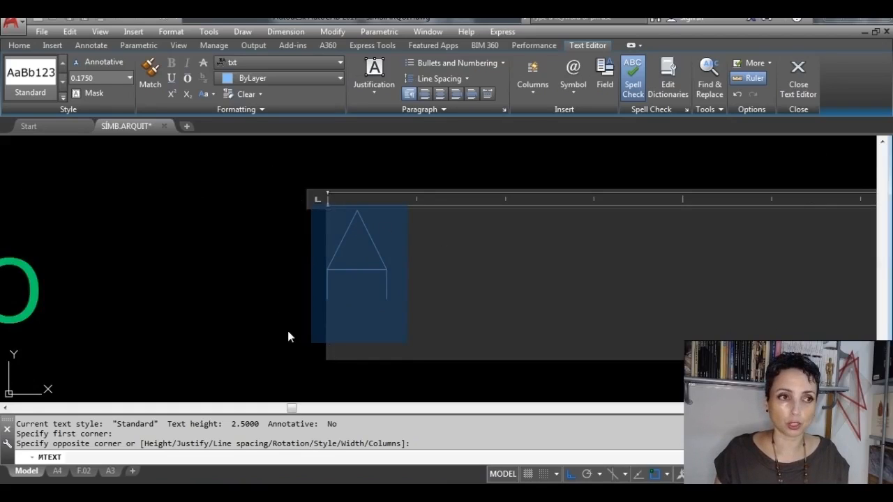
pyautogui.click(341, 62)
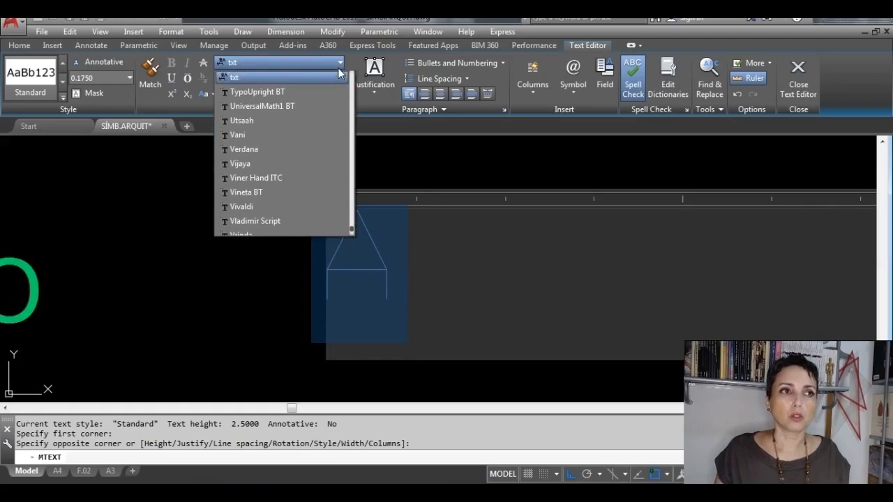
pyautogui.click(267, 150)
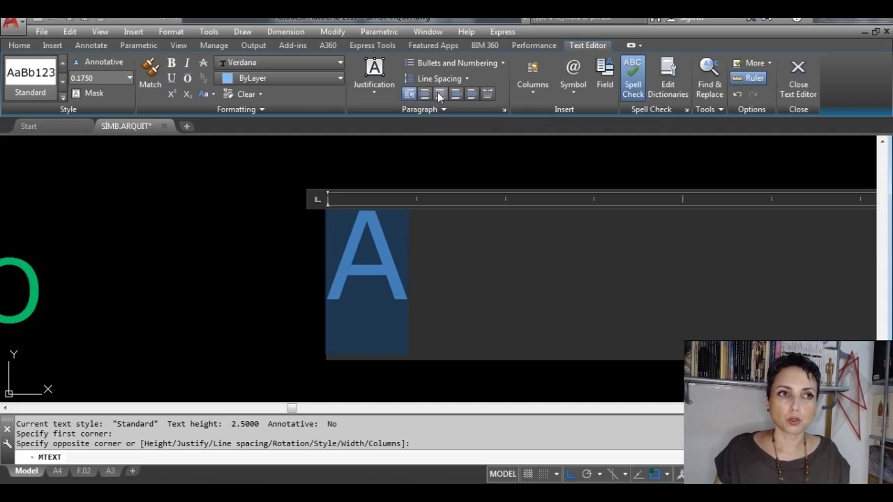
# Step: Justify the letter A as Middle Center MC, finish editing the text and locate it in the drawing
pyautogui.click(373, 91)
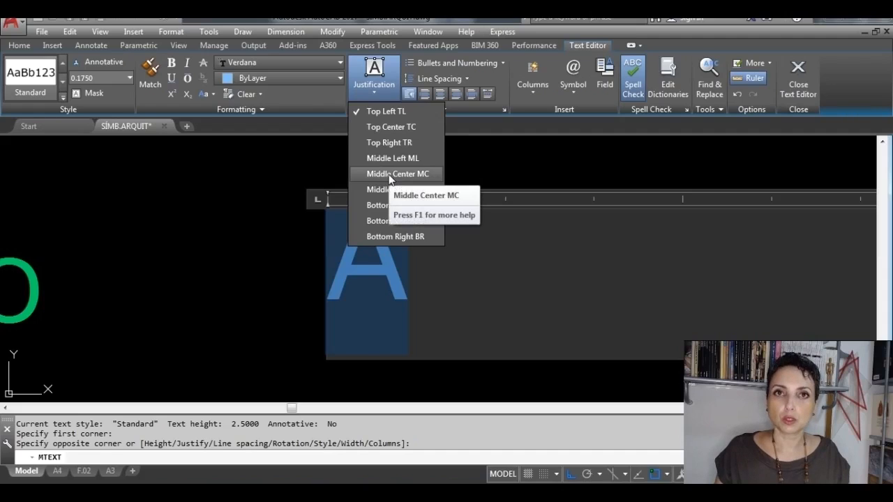
pyautogui.click(395, 175)
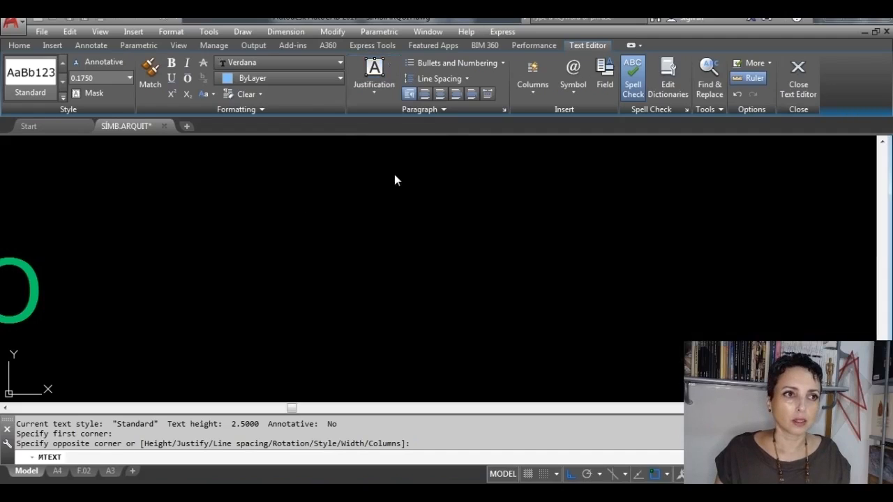
pyautogui.click(799, 69)
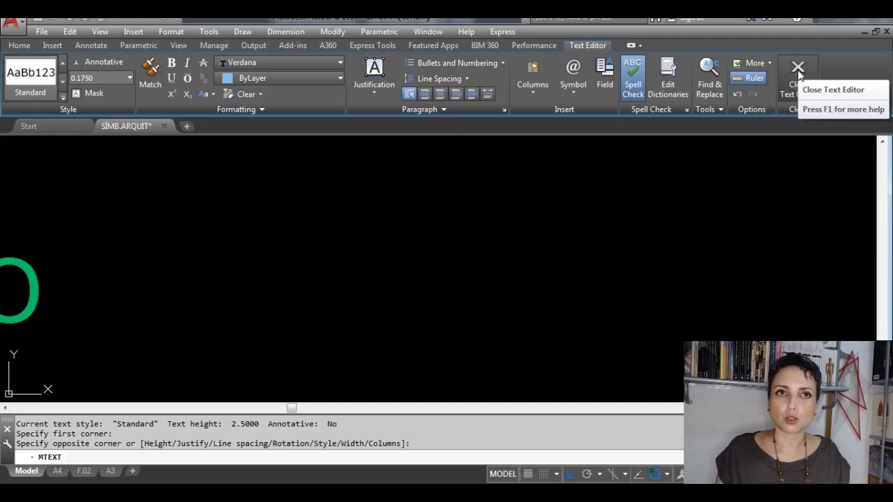
pyautogui.scroll(-5, 400, 306)
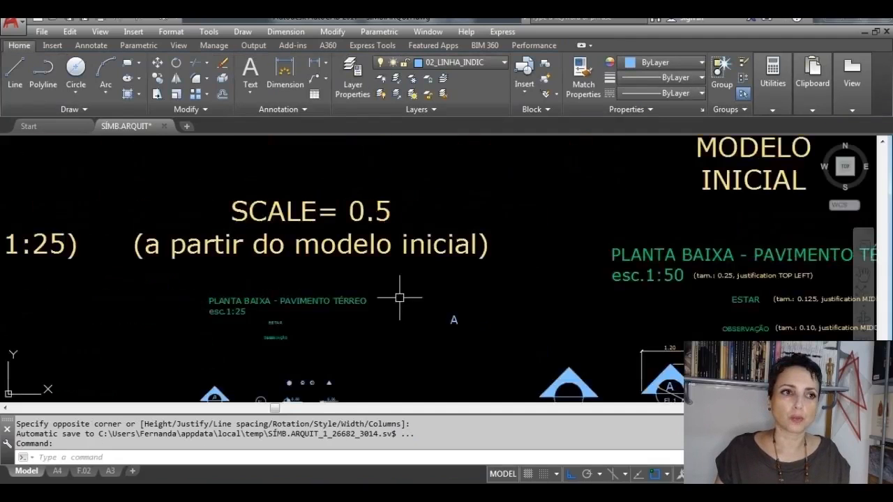
pyautogui.scroll(3, 439, 314)
pyautogui.scroll(3, 453, 313)
pyautogui.scroll(-3, 457, 300)
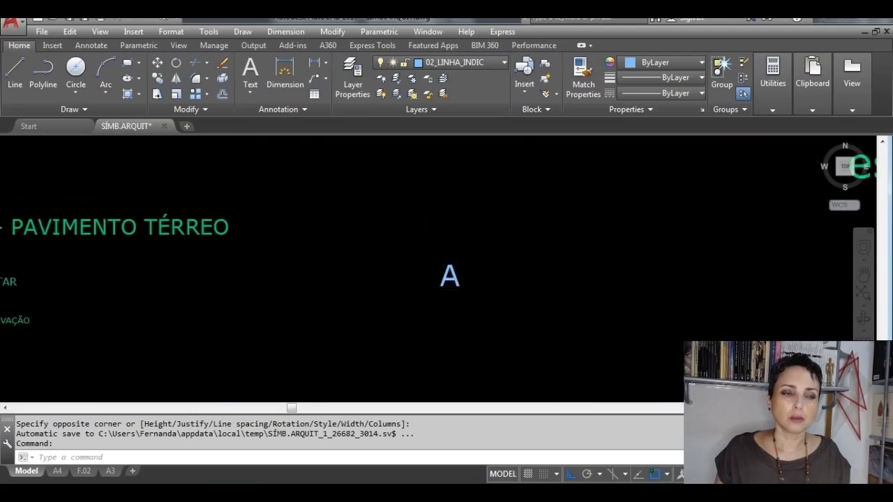
pyautogui.scroll(4, 462, 281)
pyautogui.scroll(2, 435, 259)
pyautogui.scroll(-3, 408, 259)
pyautogui.press('Escape')
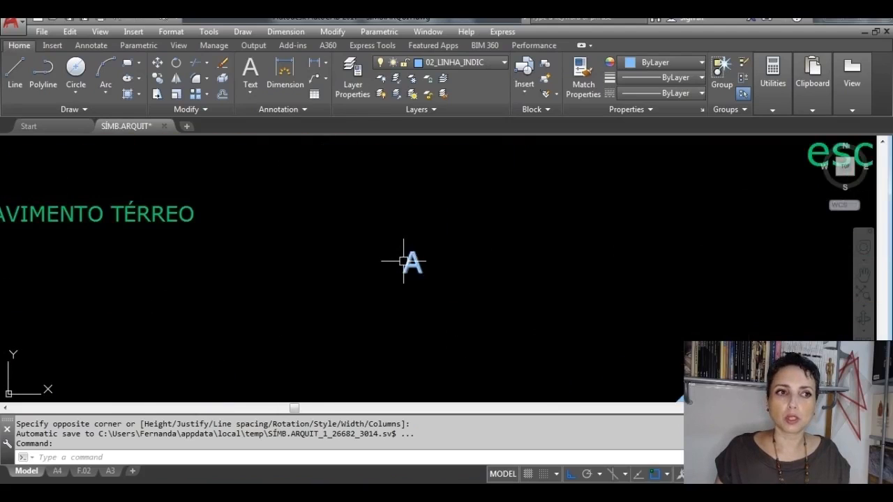
# Step: Select the letter A and try moving it by its middle grip, up, down and sideways in the empty space
pyautogui.scroll(3, 416, 262)
pyautogui.scroll(-3, 417, 262)
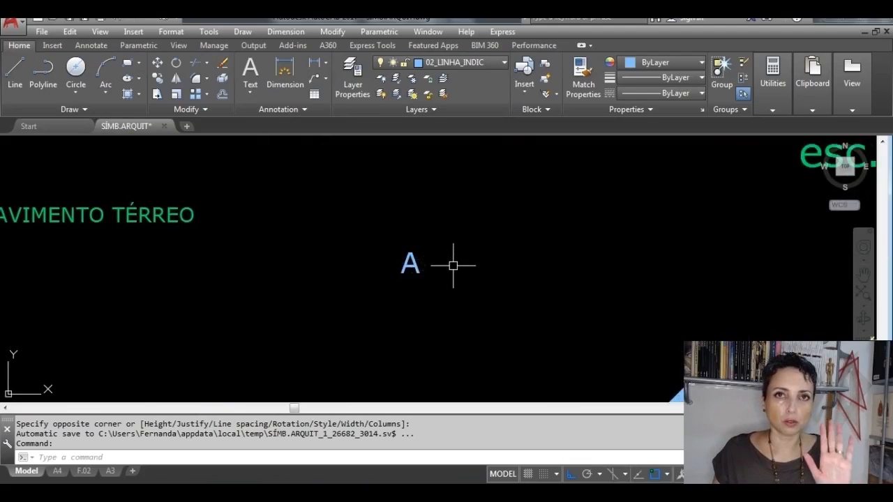
pyautogui.scroll(4, 439, 264)
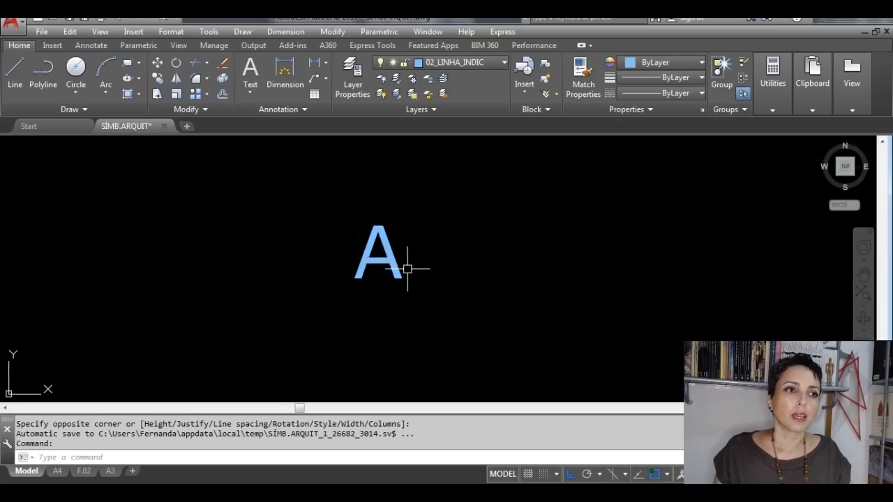
pyautogui.moveTo(396, 272)
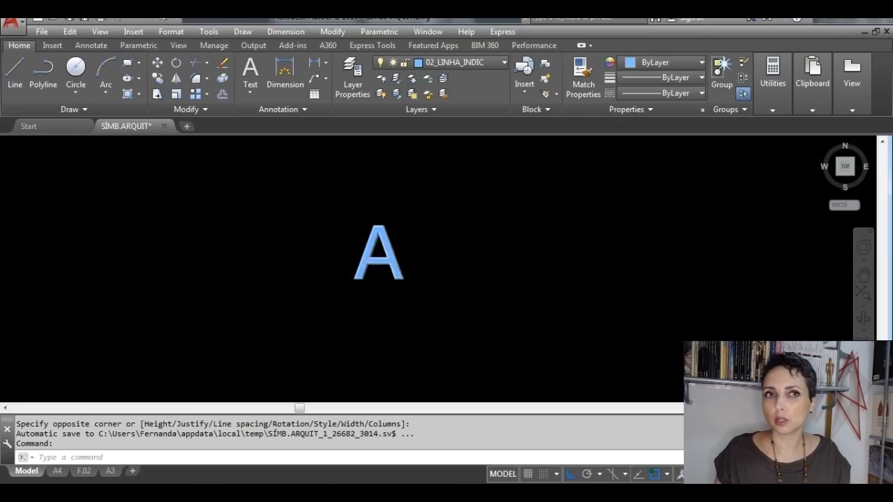
pyautogui.scroll(3, 407, 296)
pyautogui.scroll(1, 414, 300)
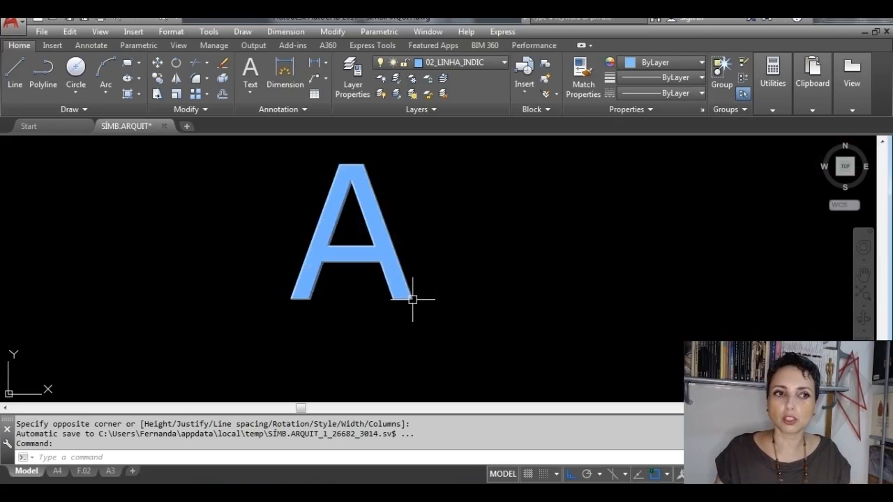
pyautogui.click(414, 300)
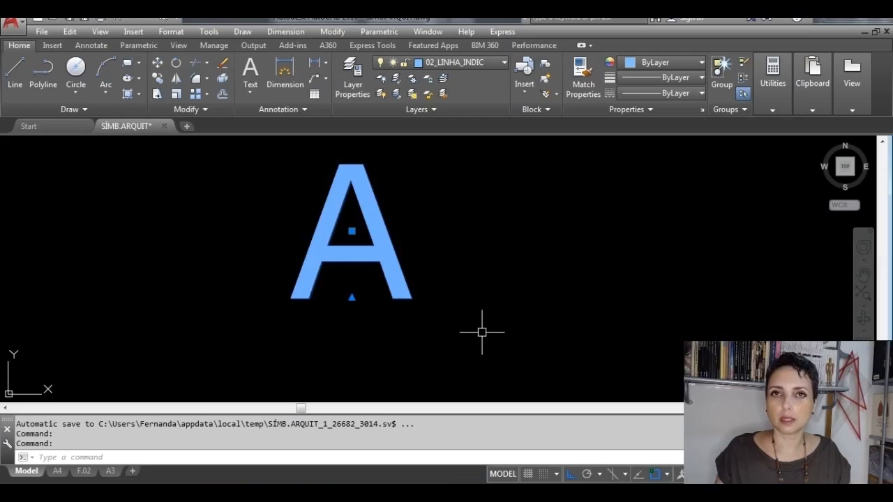
pyautogui.scroll(-3, 481, 332)
pyautogui.scroll(1, 477, 314)
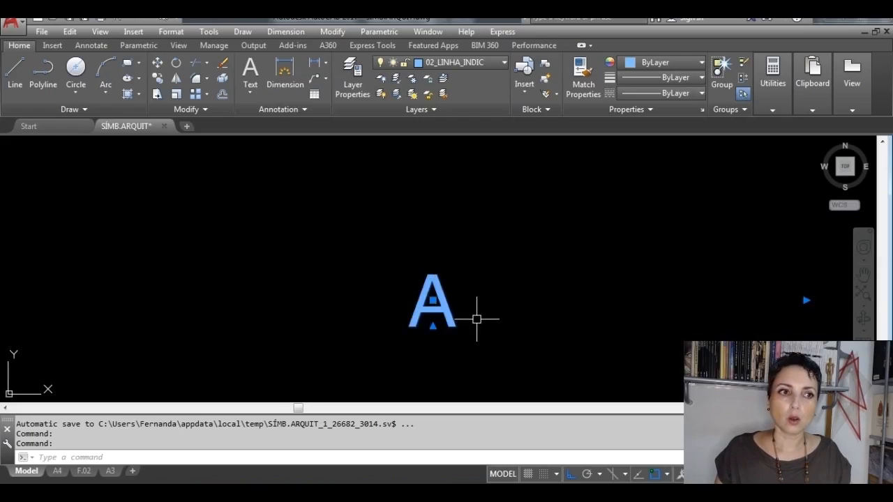
pyautogui.click(433, 300)
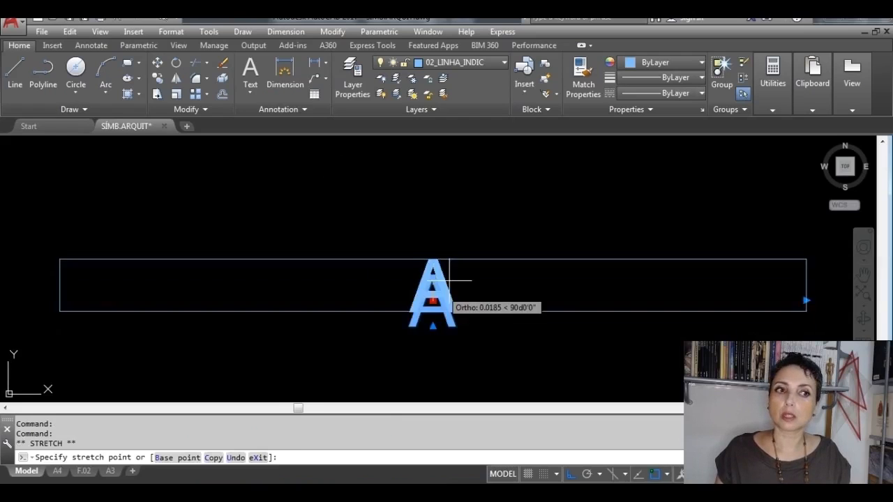
pyautogui.click(468, 232)
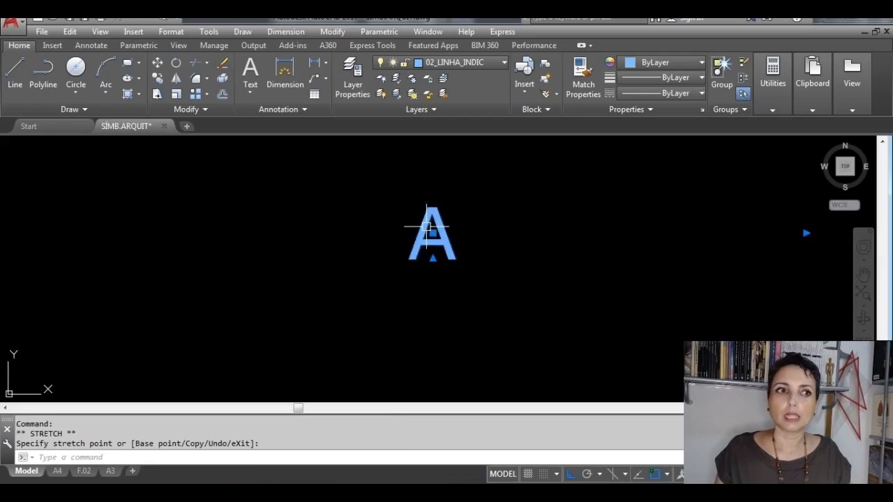
pyautogui.click(432, 233)
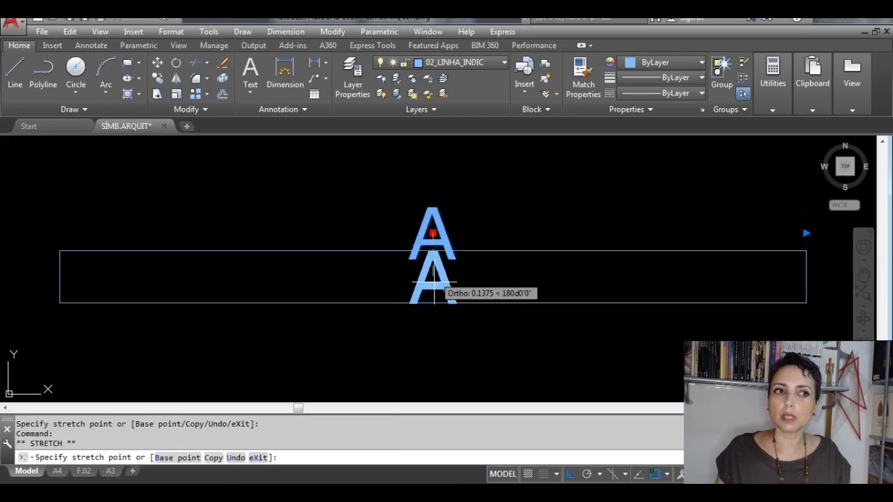
pyautogui.click(432, 318)
pyautogui.click(432, 319)
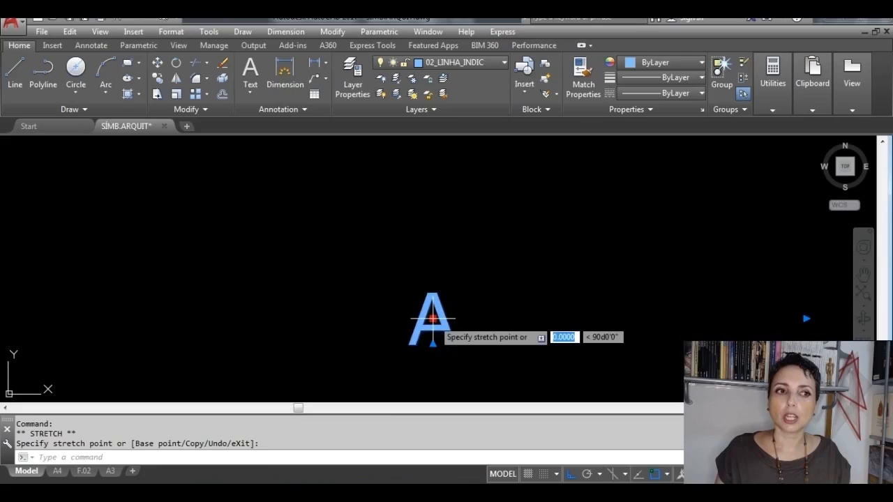
pyautogui.click(549, 297)
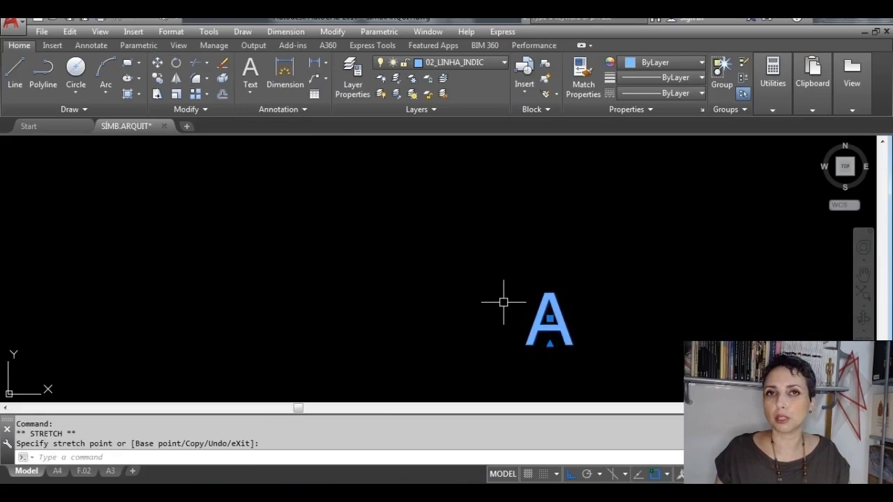
pyautogui.click(549, 334)
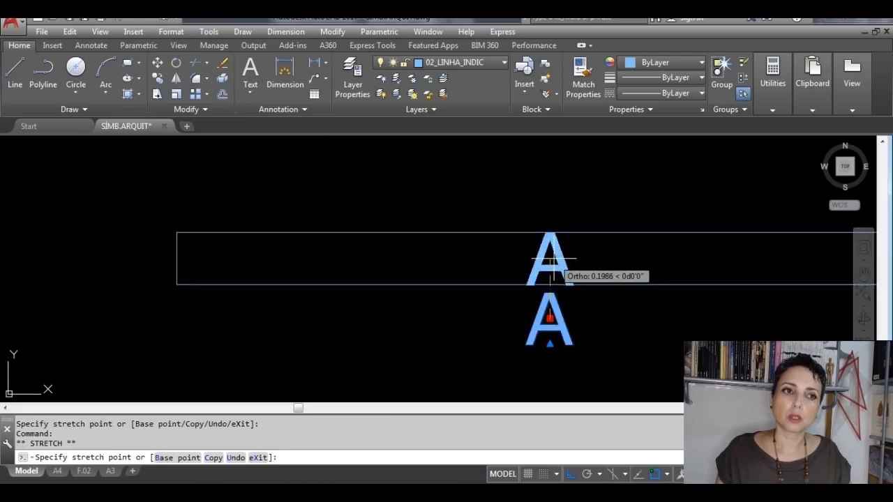
pyautogui.click(552, 258)
pyautogui.click(553, 259)
pyautogui.click(401, 258)
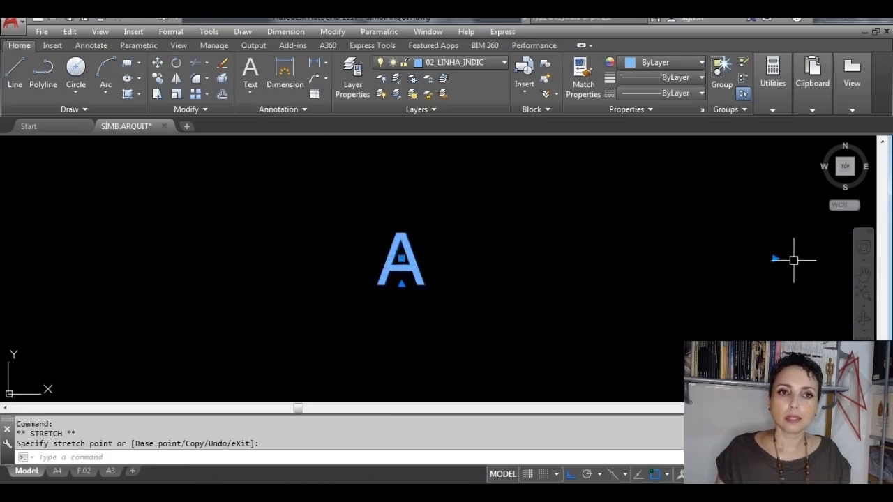
# Step: Narrow the letter A's text frame from its side grip until it fits closely around the letter
pyautogui.click(775, 258)
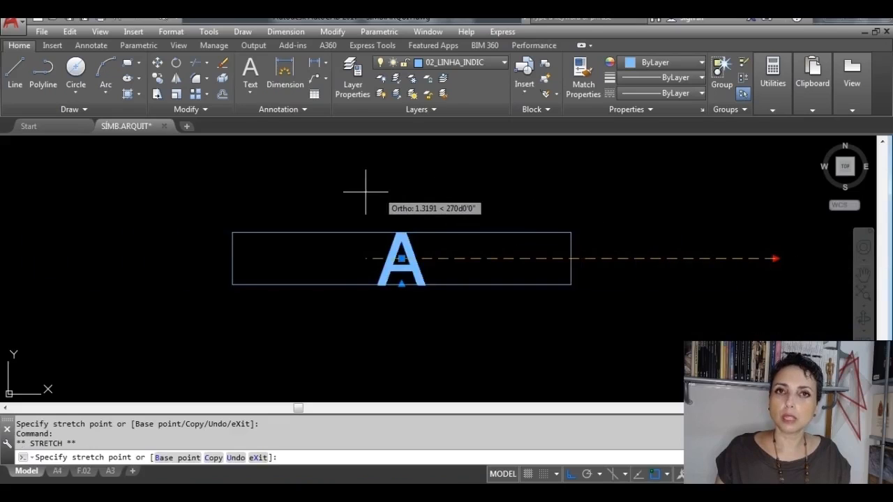
pyautogui.click(210, 205)
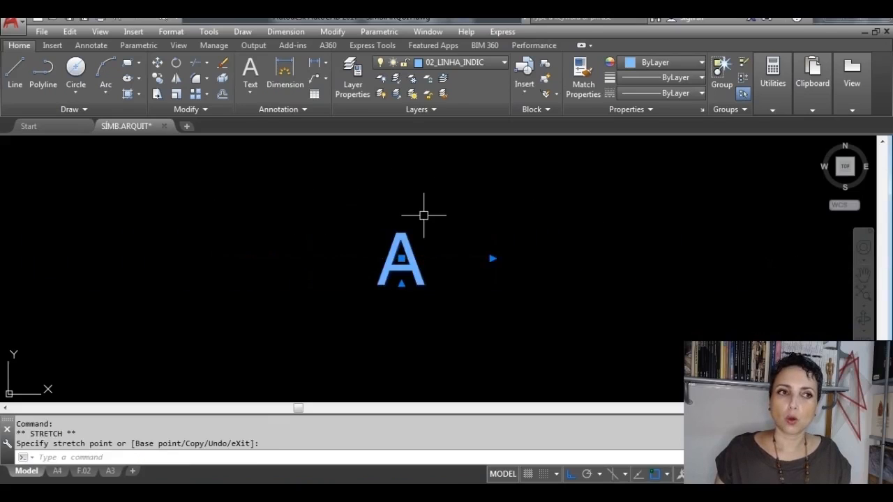
pyautogui.click(493, 258)
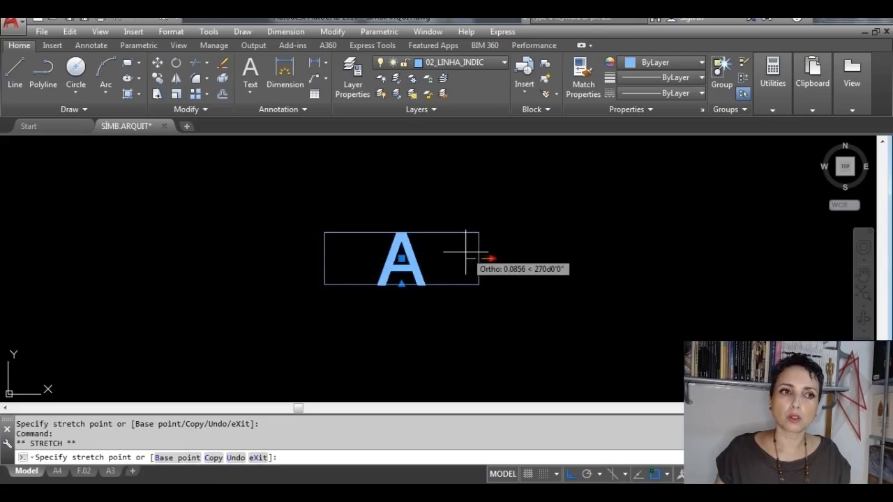
pyautogui.click(426, 259)
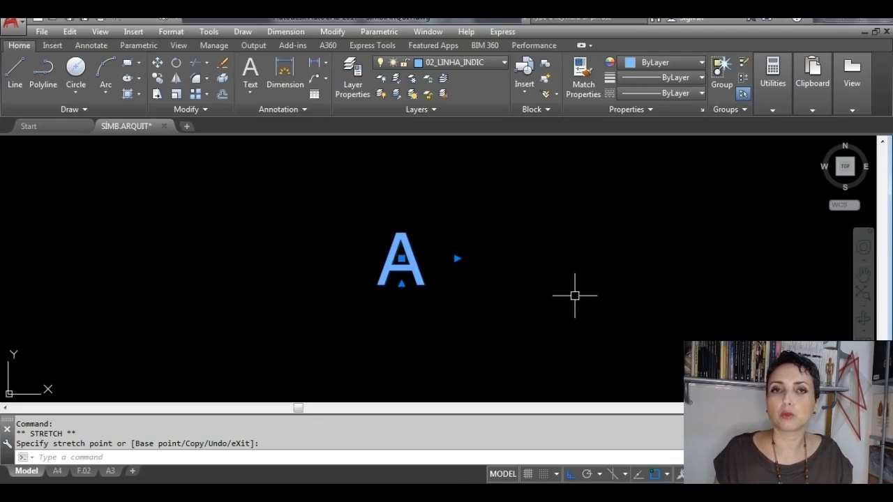
# Step: Turn ortho off and move the letter A by its middle grip to the empty space between the new section symbol and the reference symbol
pyautogui.scroll(-5, 599, 310)
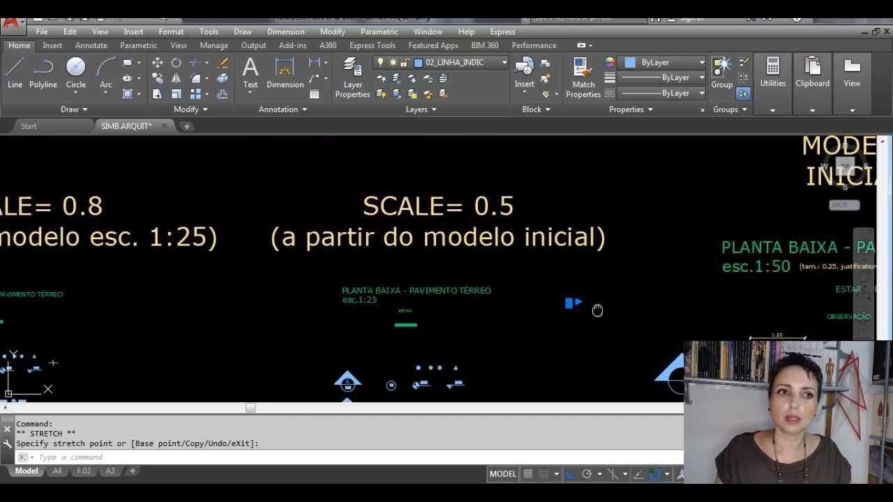
pyautogui.moveTo(597, 309); pyautogui.dragTo(472, 230, button='middle')
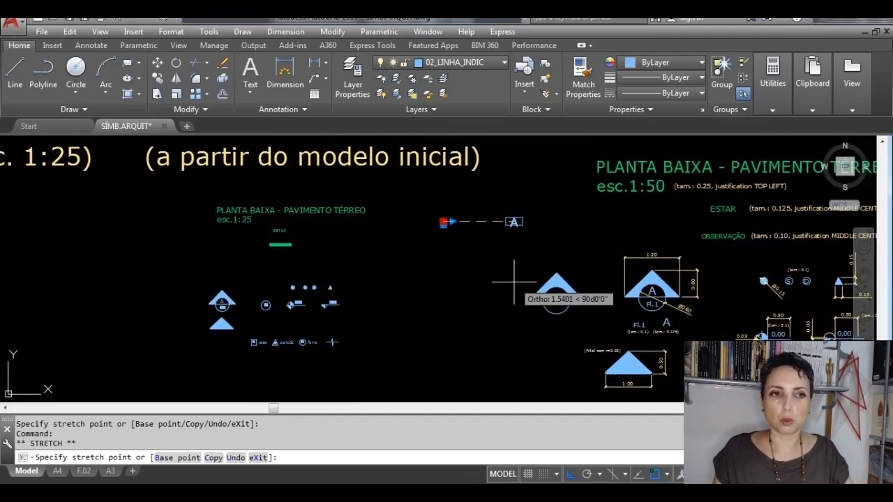
pyautogui.press('F8')
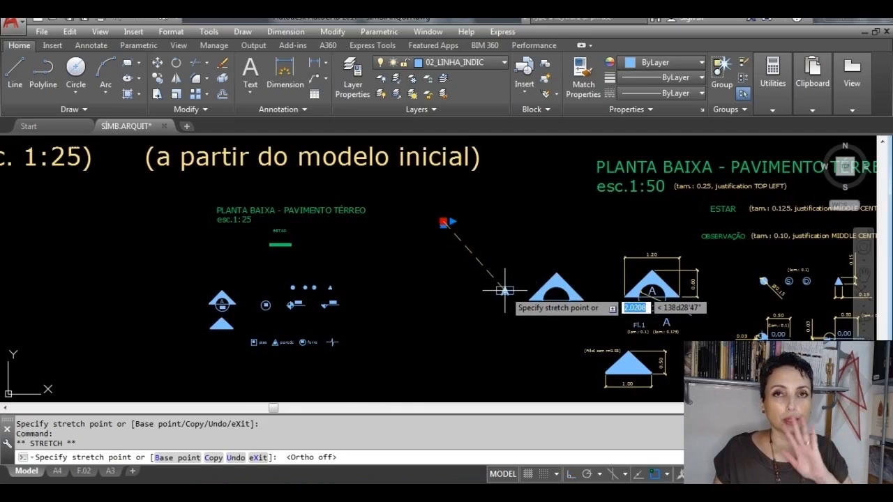
pyautogui.scroll(6, 507, 304)
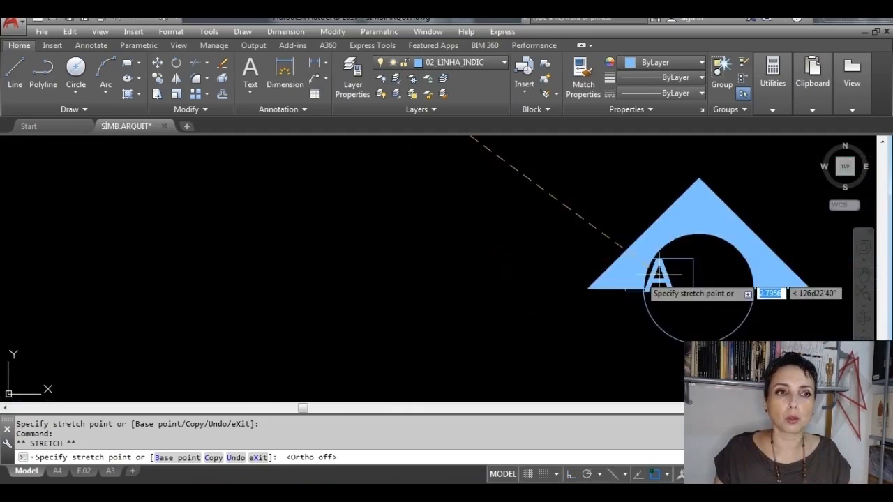
pyautogui.moveTo(636, 276); pyautogui.dragTo(184, 257, button='middle')
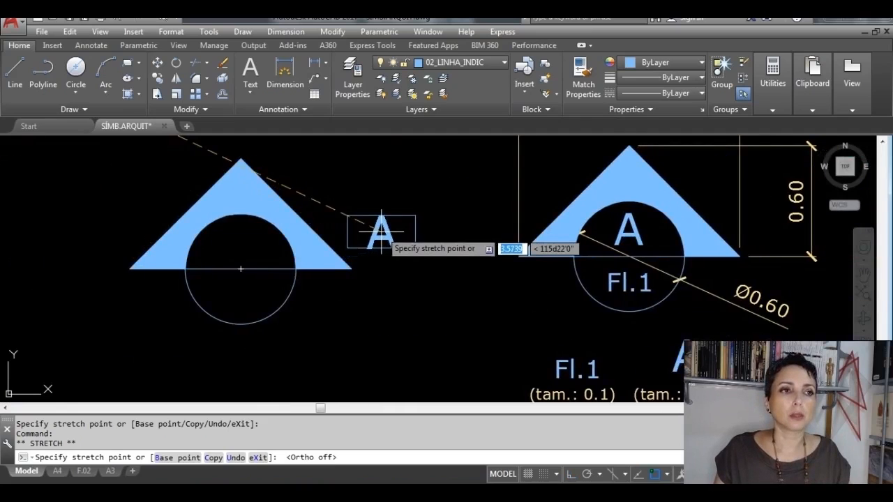
pyautogui.click(383, 230)
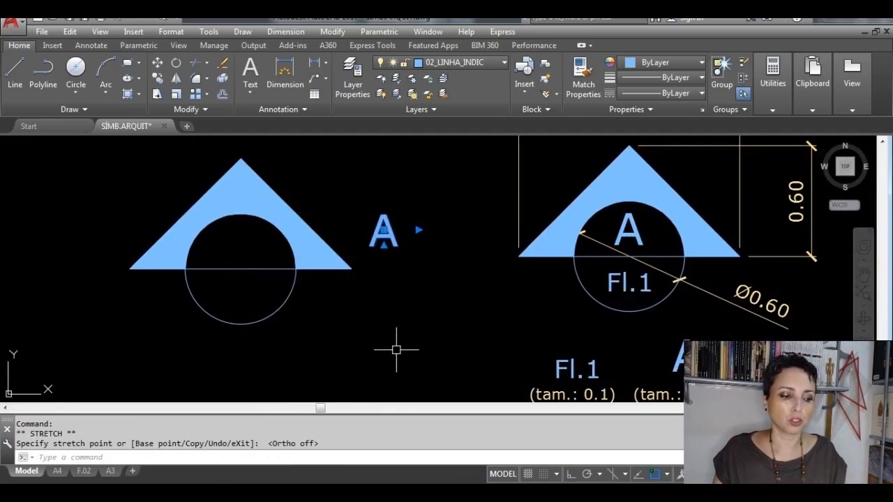
pyautogui.press('Escape')
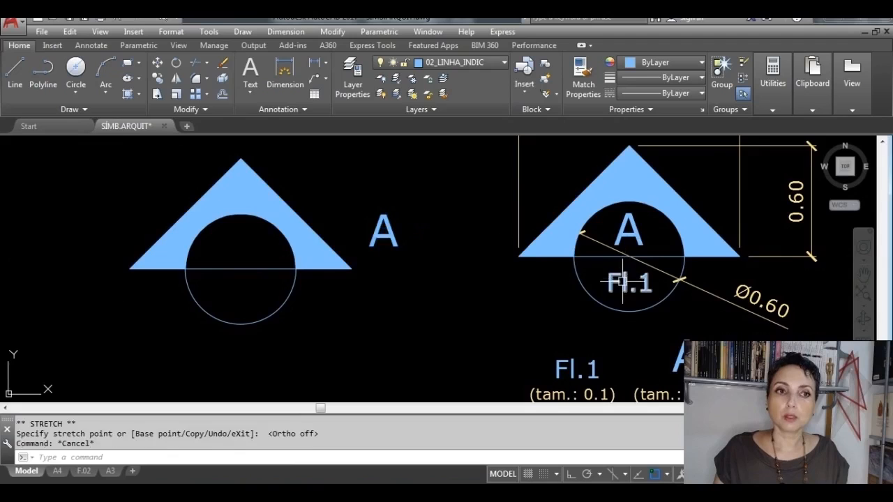
# Step: Copy the letter A to four spots beside the new section symbol, the first directly below the original, for the Fl.1 text
pyautogui.click(628, 283)
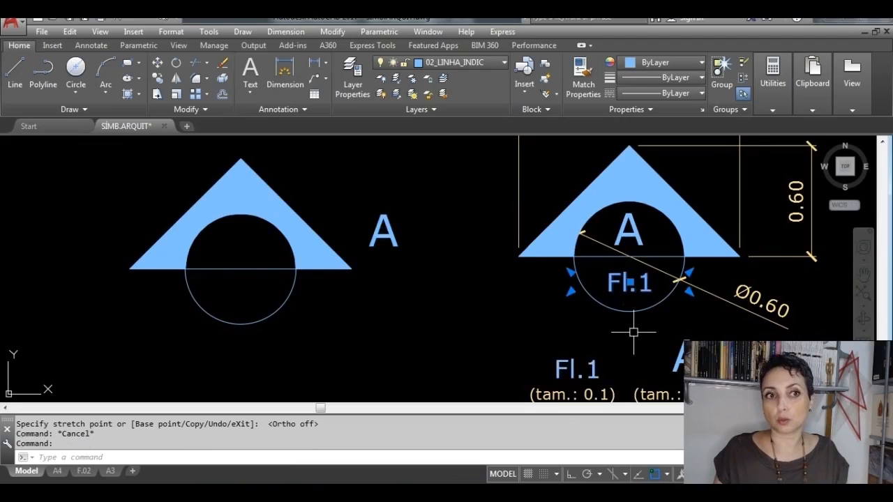
pyautogui.press('Escape')
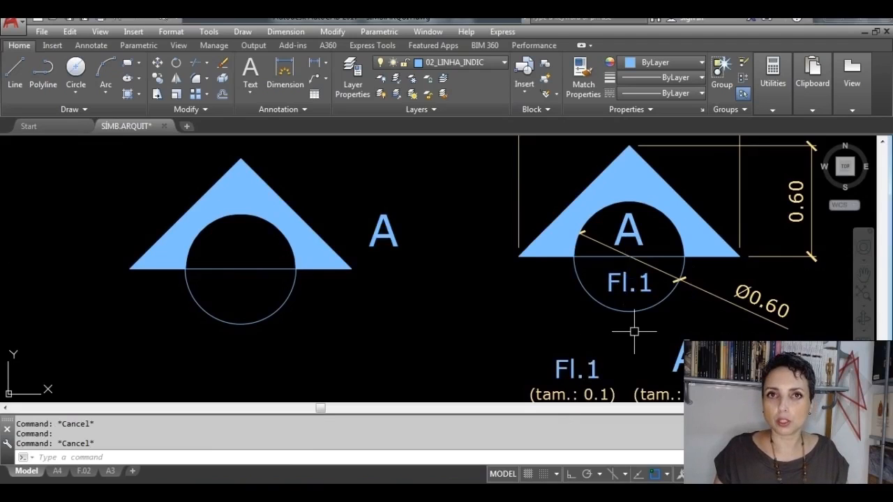
pyautogui.click(388, 234)
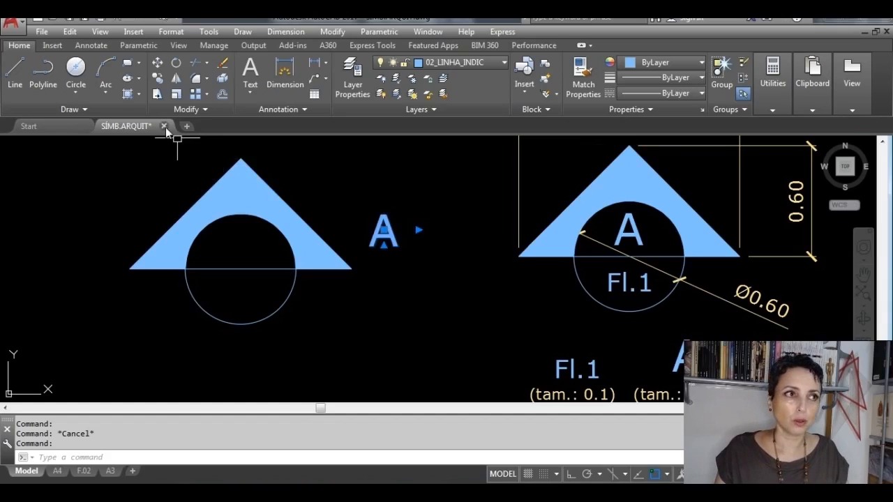
pyautogui.click(158, 79)
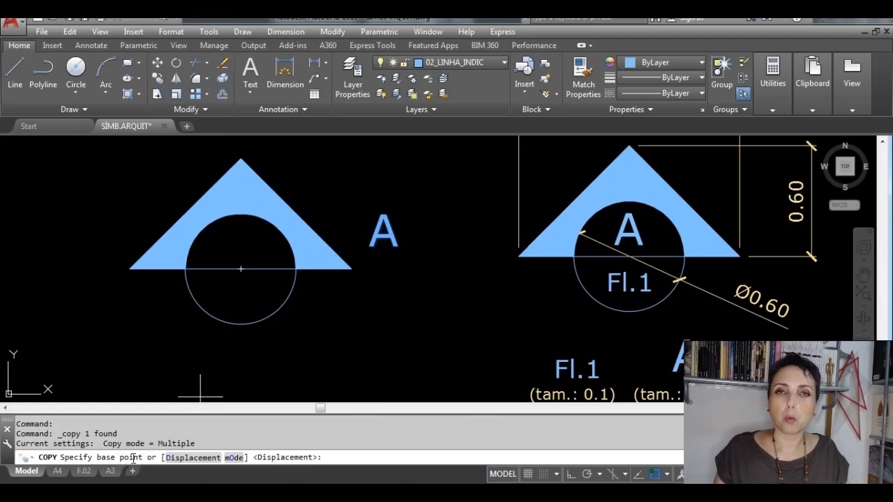
pyautogui.click(382, 234)
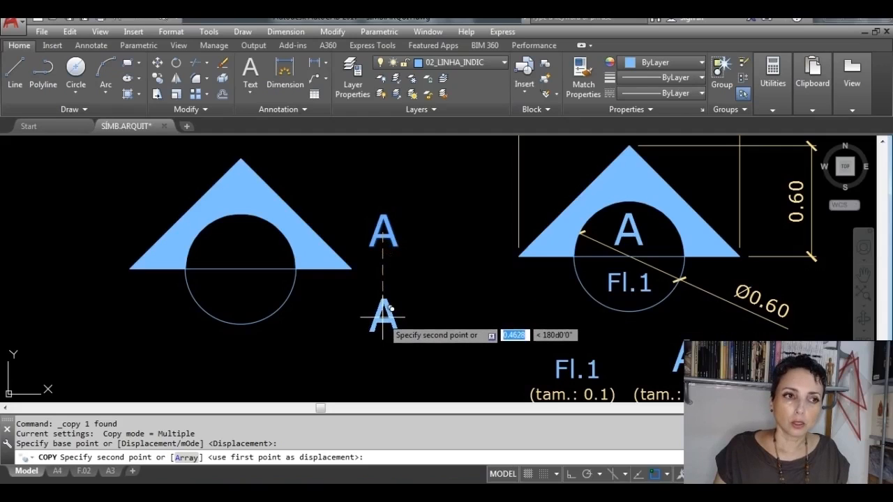
pyautogui.click(380, 318)
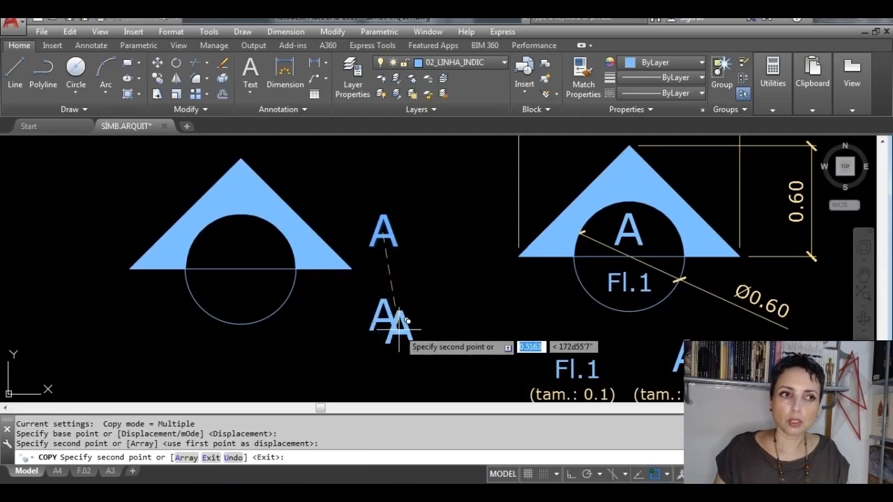
pyautogui.click(445, 318)
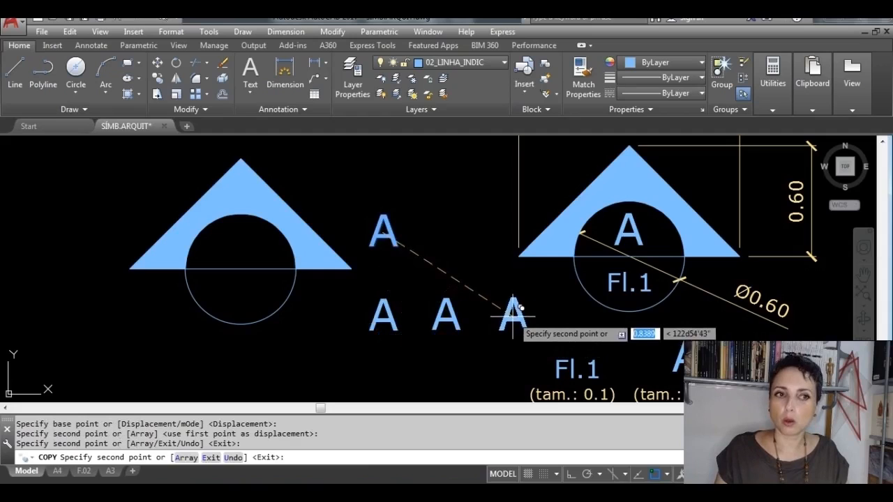
pyautogui.click(514, 317)
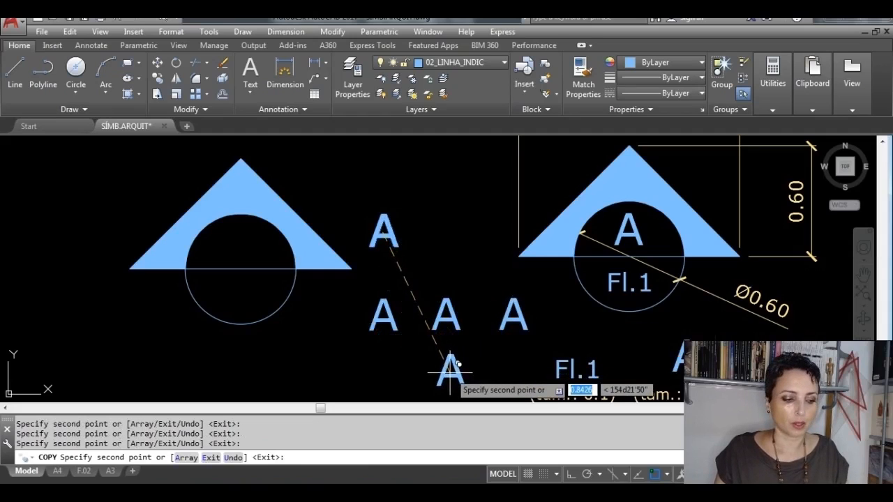
pyautogui.click(451, 368)
pyautogui.press('Escape')
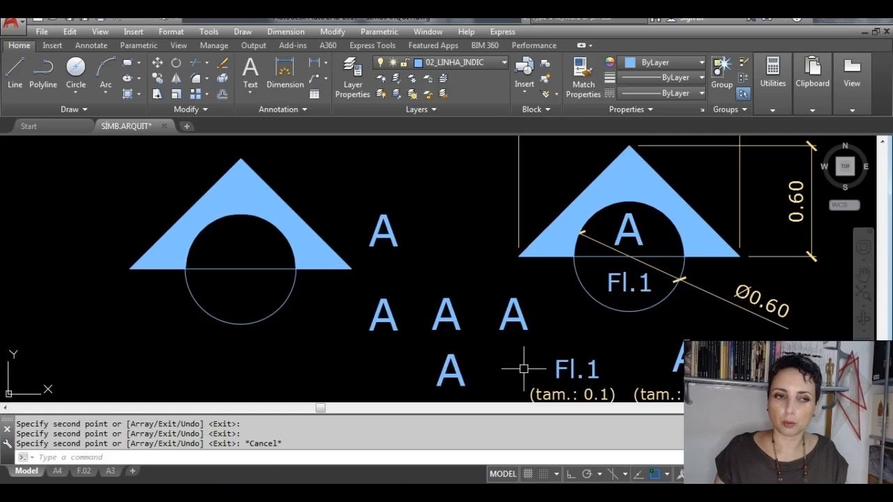
# Step: Erase the three surplus copies of the A, keeping only the one directly below the original
pyautogui.click(551, 385)
pyautogui.click(429, 305)
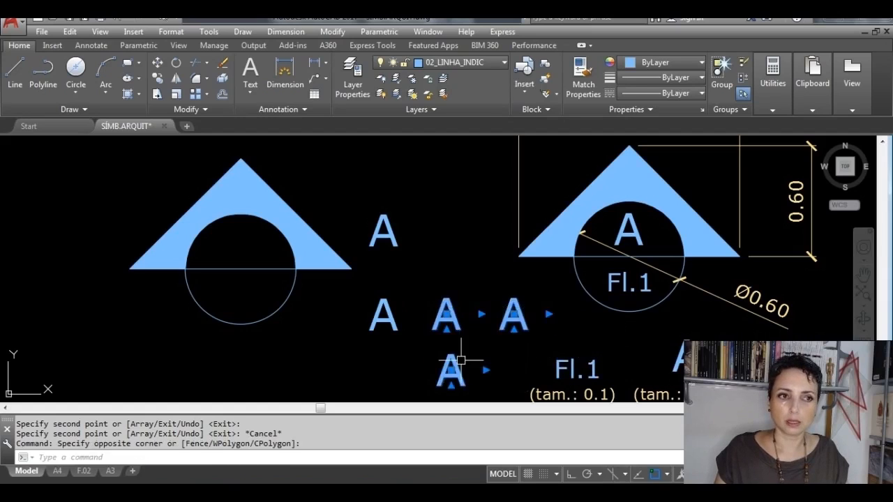
pyautogui.press('Delete')
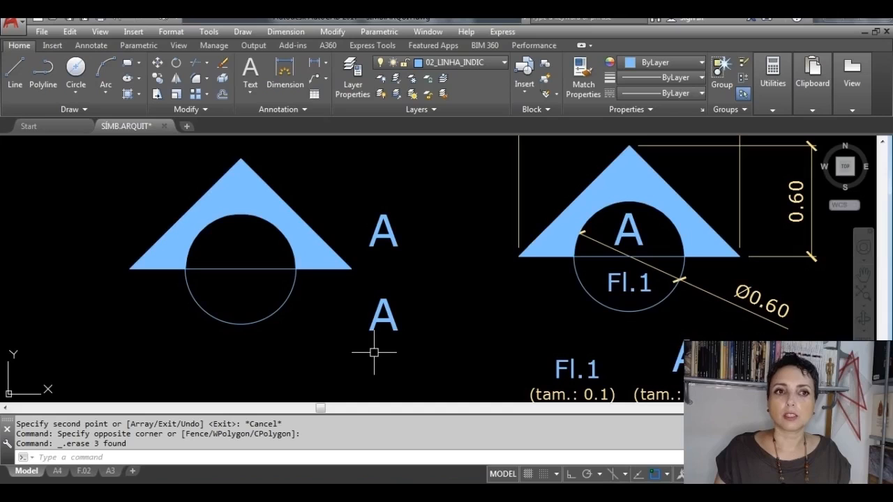
# Step: Replace the lower letter A beside the new section symbol with the text Fl.1
pyautogui.moveTo(482, 339)
pyautogui.mouseDown(button='middle')
pyautogui.moveTo(472, 309)
pyautogui.moveTo(478, 295)
pyautogui.mouseUp(button='middle')
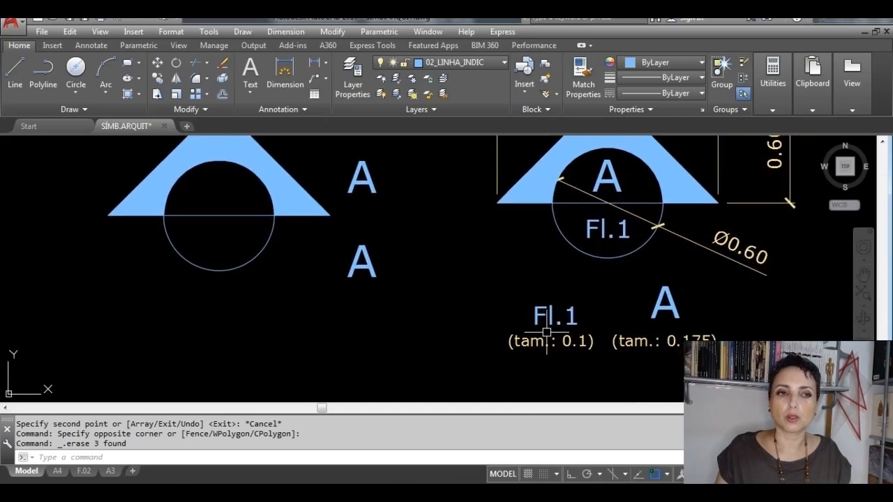
pyautogui.moveTo(571, 342); pyautogui.dragTo(448, 335, button='middle')
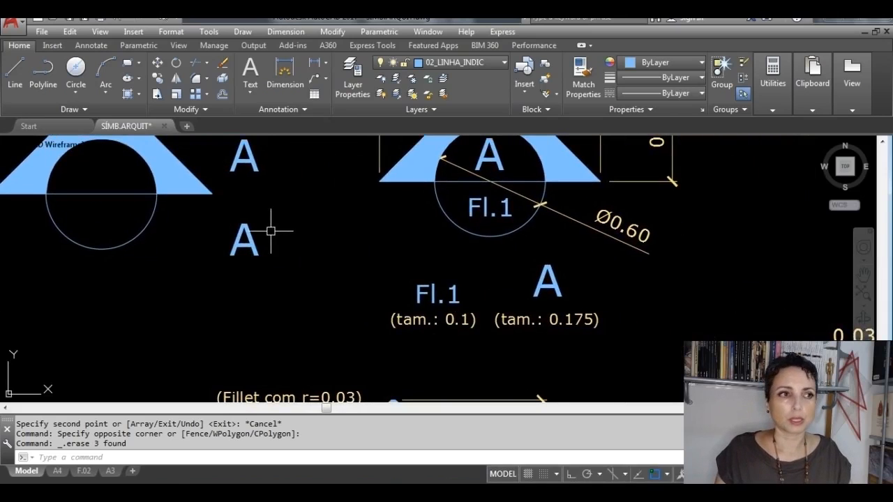
pyautogui.scroll(4, 269, 236)
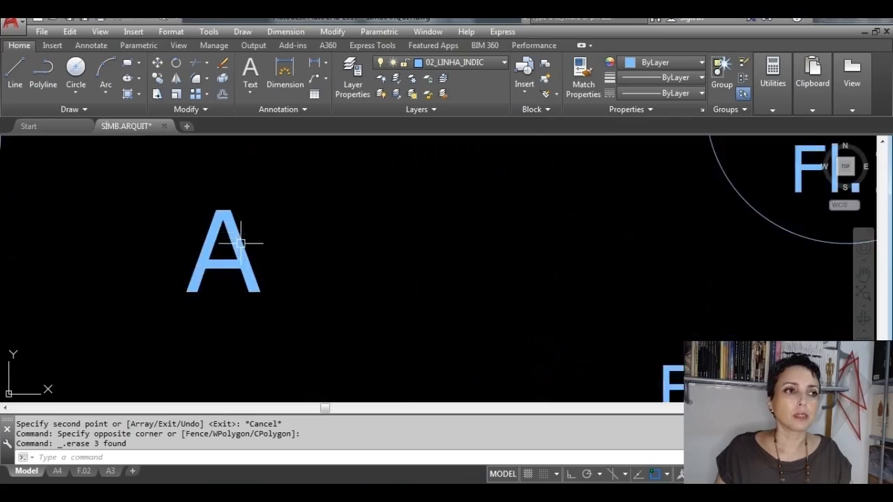
pyautogui.doubleClick(263, 290)
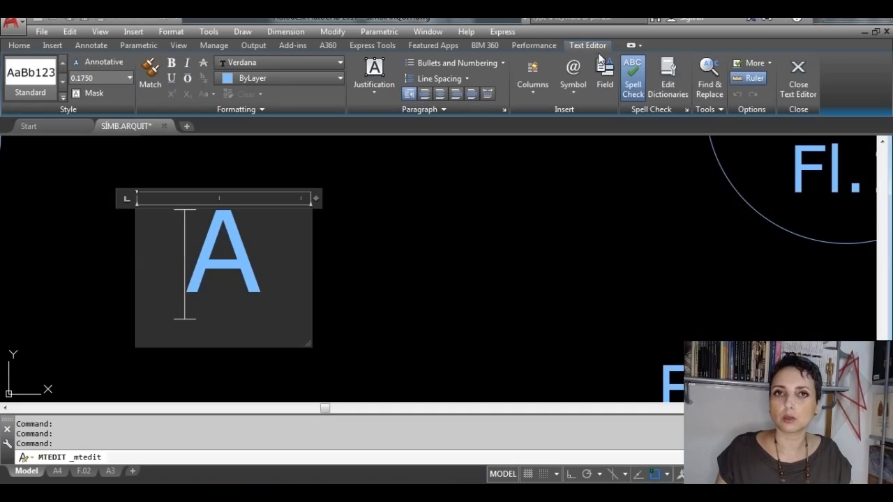
pyautogui.moveTo(293, 260); pyautogui.dragTo(213, 264)
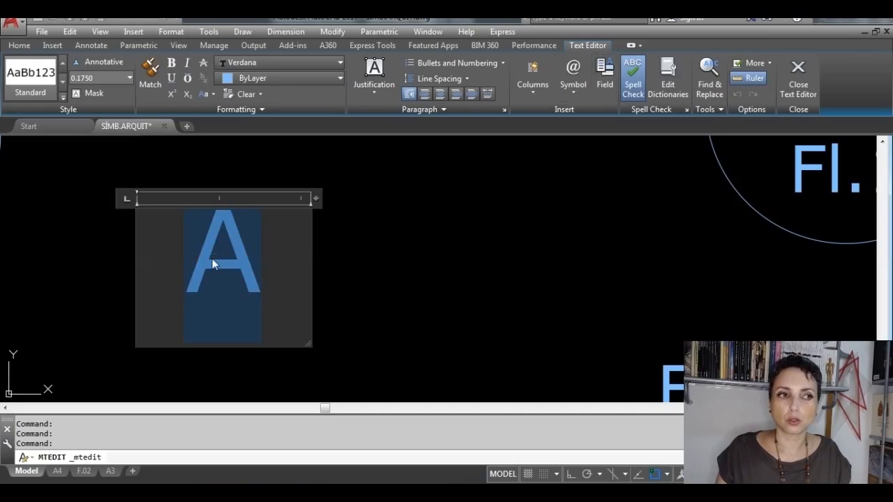
pyautogui.write('fL')
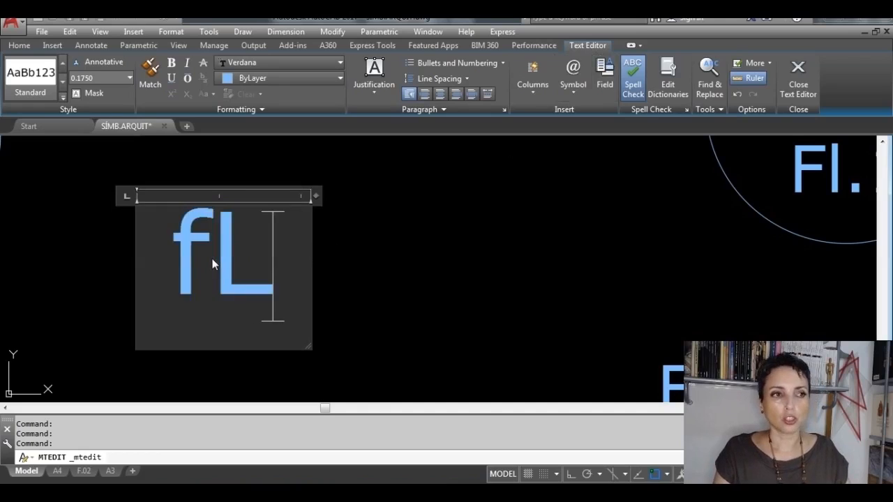
pyautogui.press('BackSpace')
pyautogui.press('BackSpace')
pyautogui.press('capslock')
pyautogui.write('Fl.1')
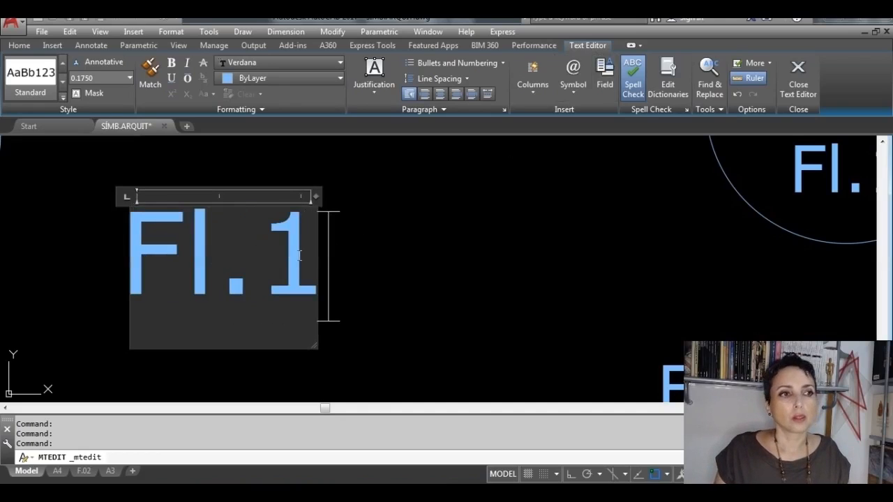
# Step: Set the whole Fl.1 text to a height of 0.1 and finish editing it
pyautogui.moveTo(299, 255); pyautogui.dragTo(153, 267)
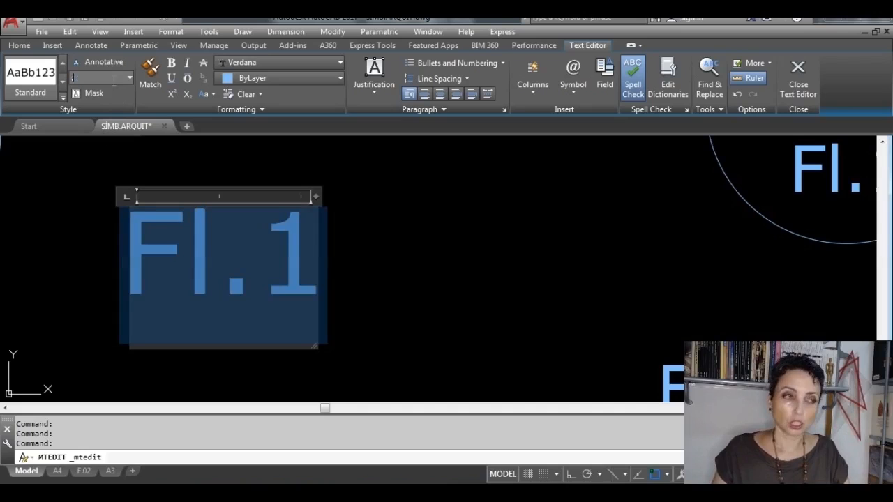
pyautogui.press('Return')
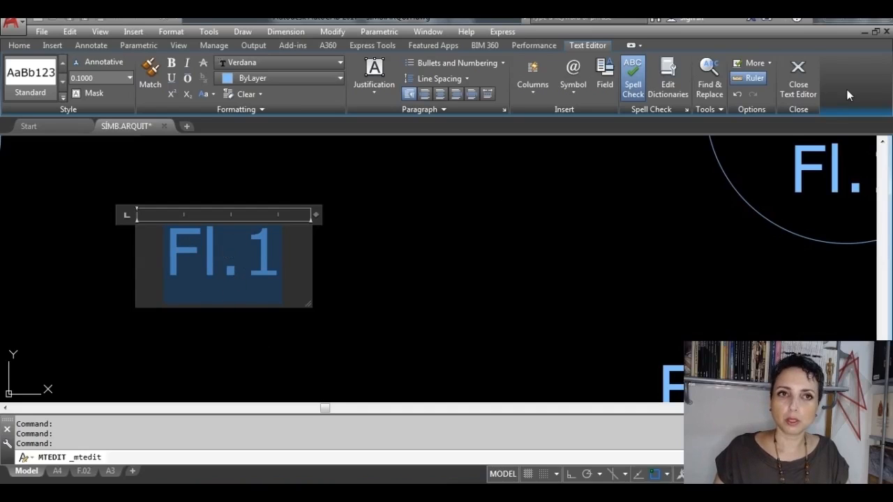
pyautogui.click(807, 72)
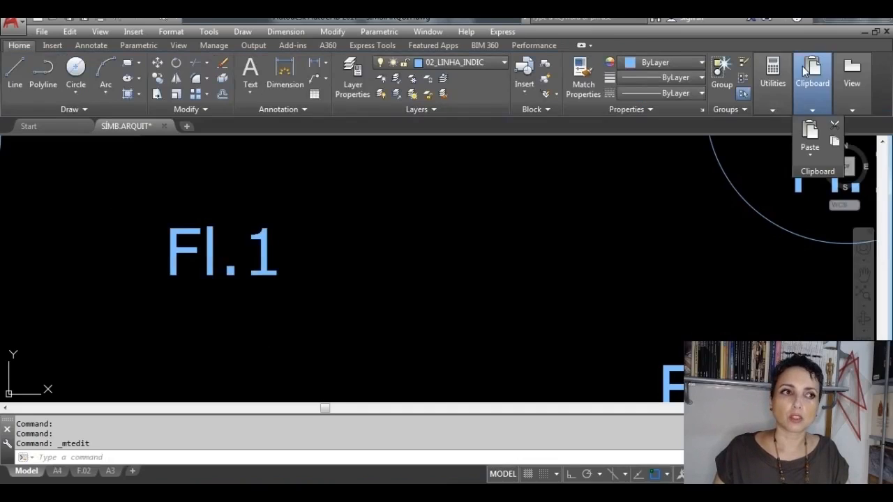
# Step: Move the Fl.1 text by its middle grip slightly, keeping it beneath the letter A beside the new section symbol
pyautogui.click(266, 267)
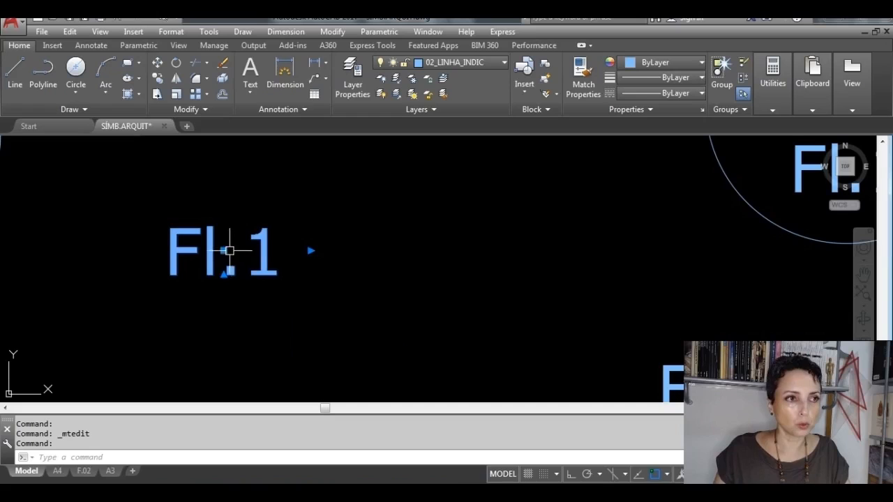
pyautogui.click(223, 250)
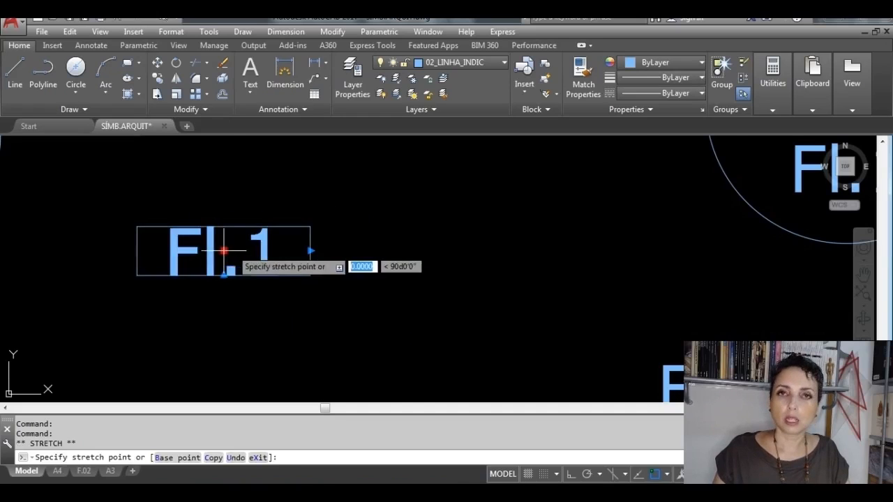
pyautogui.scroll(-3, 314, 244)
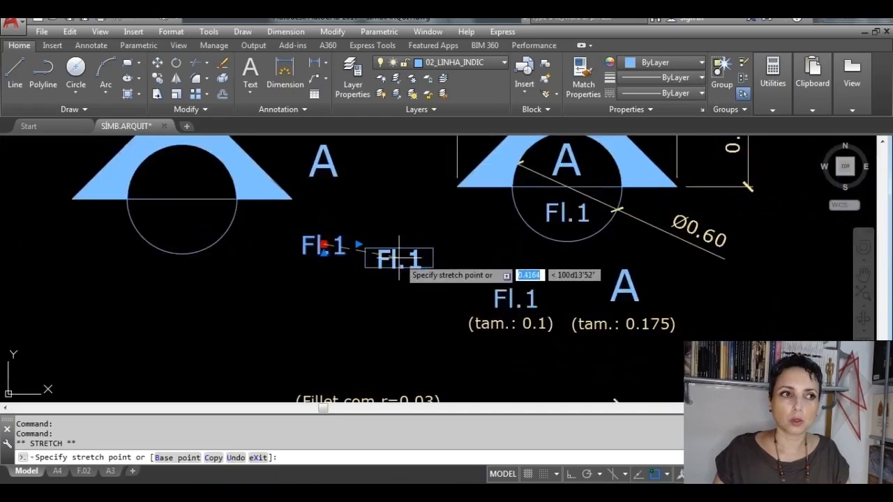
pyautogui.click(325, 239)
pyautogui.press('Escape')
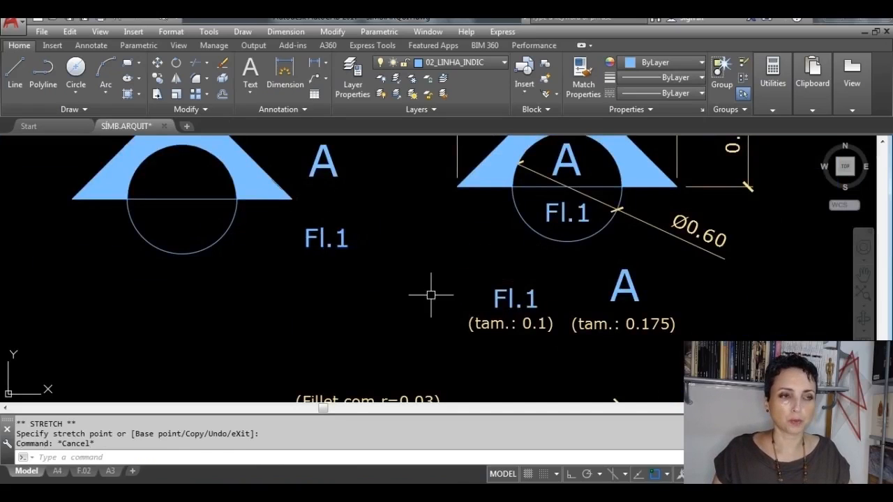
# Step: Select the whole new section symbol without its texts, examine the grips of its separate objects, and clear the selection
pyautogui.moveTo(330, 215); pyautogui.dragTo(448, 279, button='middle')
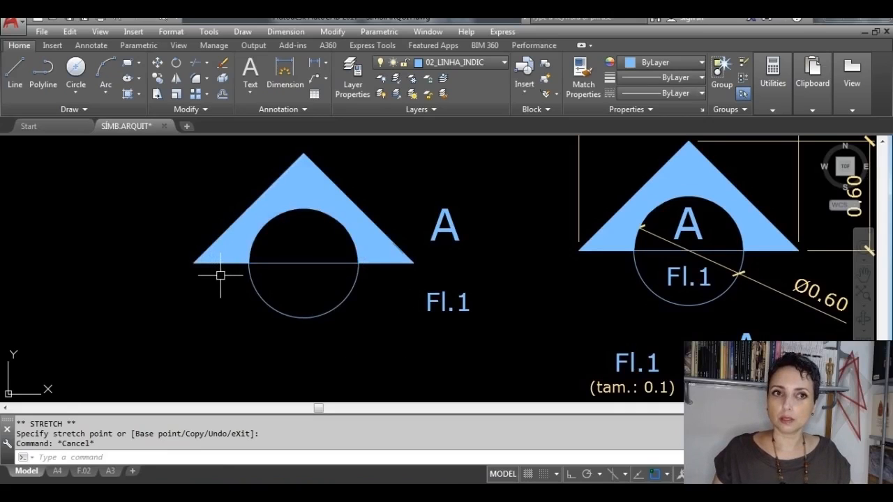
pyautogui.click(391, 350)
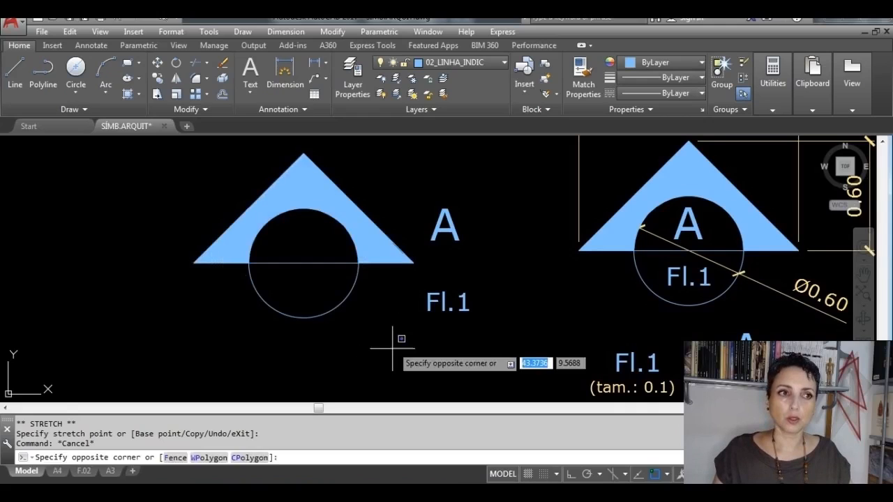
pyautogui.click(174, 170)
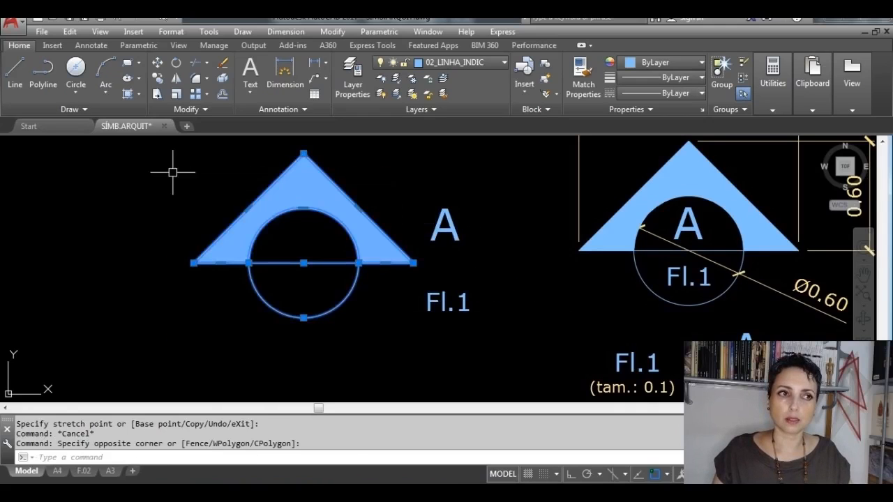
pyautogui.scroll(2, 342, 335)
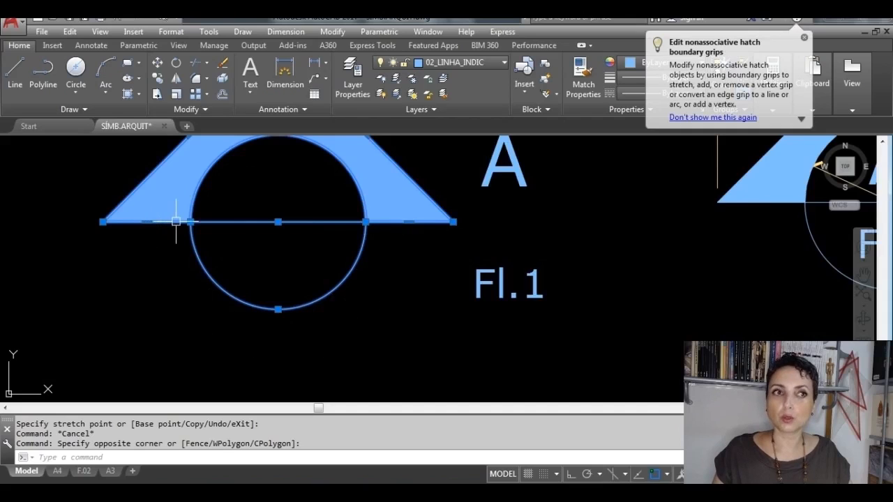
pyautogui.moveTo(239, 223); pyautogui.dragTo(252, 272, button='middle')
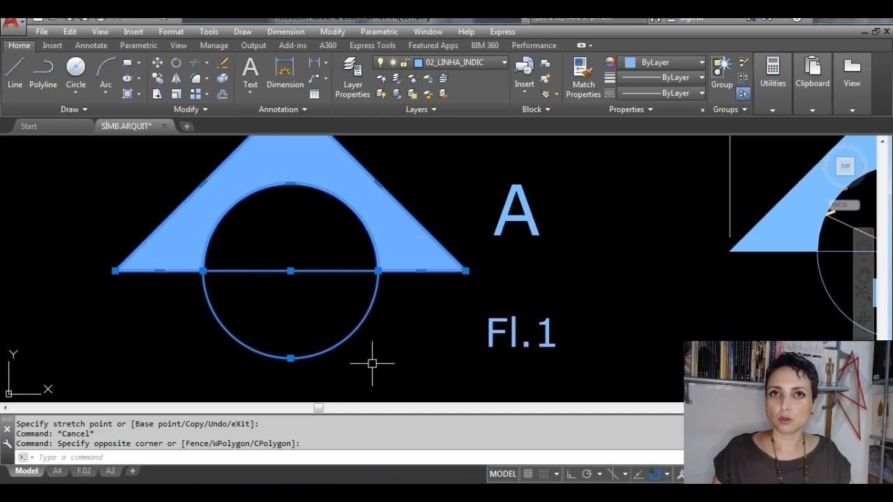
pyautogui.scroll(-1, 372, 363)
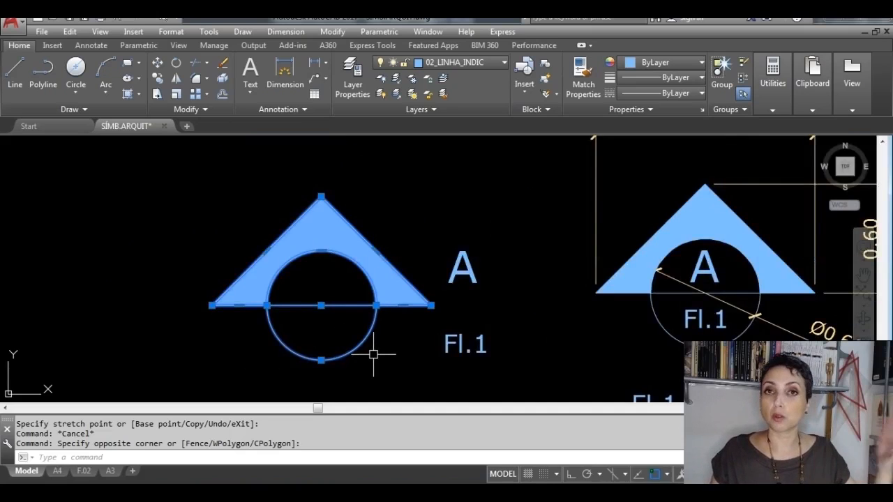
pyautogui.scroll(-3, 373, 354)
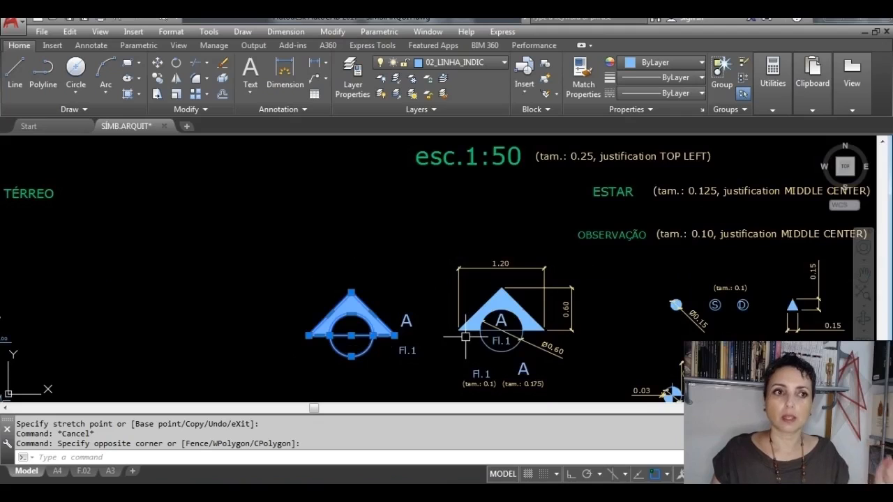
pyautogui.scroll(1, 408, 328)
pyautogui.scroll(2, 354, 364)
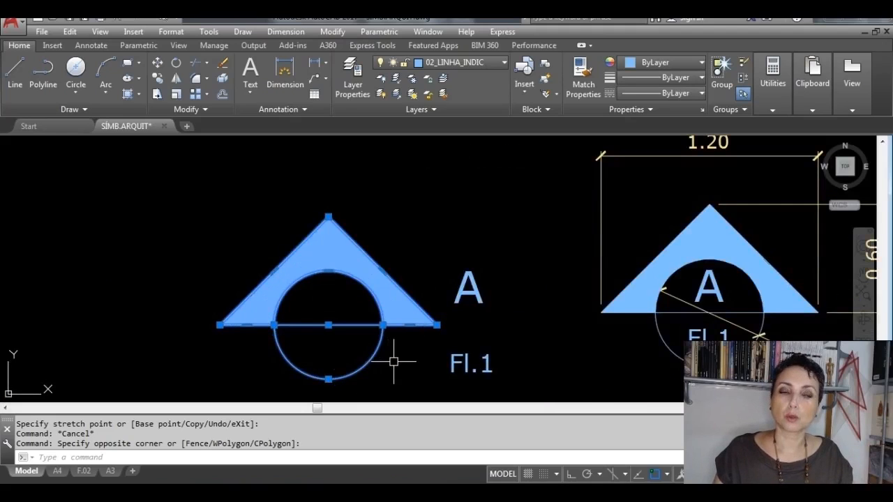
pyautogui.press('Escape')
# Step: Try moving the reference section symbol as a single object by its centre grip, and undo both moves
pyautogui.moveTo(524, 343); pyautogui.dragTo(363, 288, button='middle')
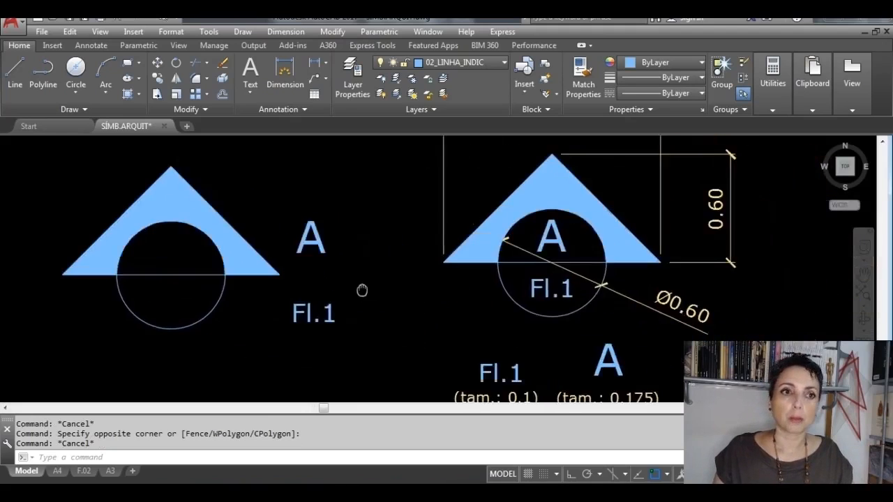
pyautogui.click(438, 260)
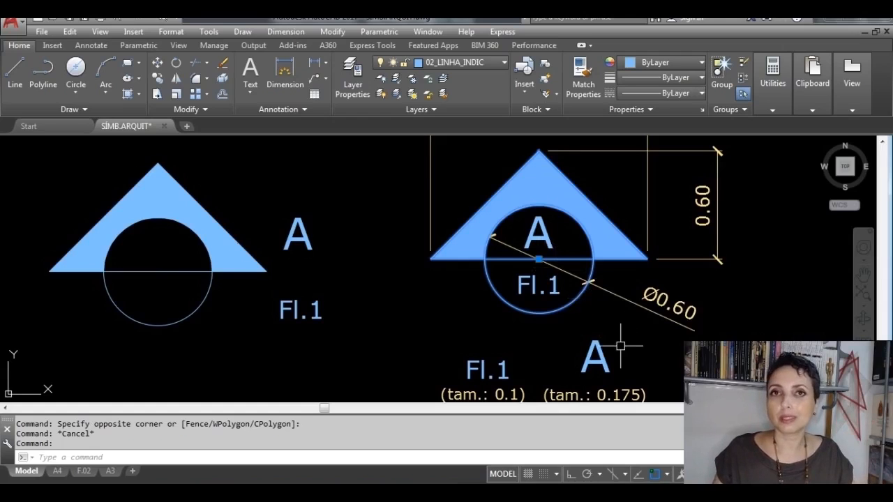
pyautogui.click(538, 260)
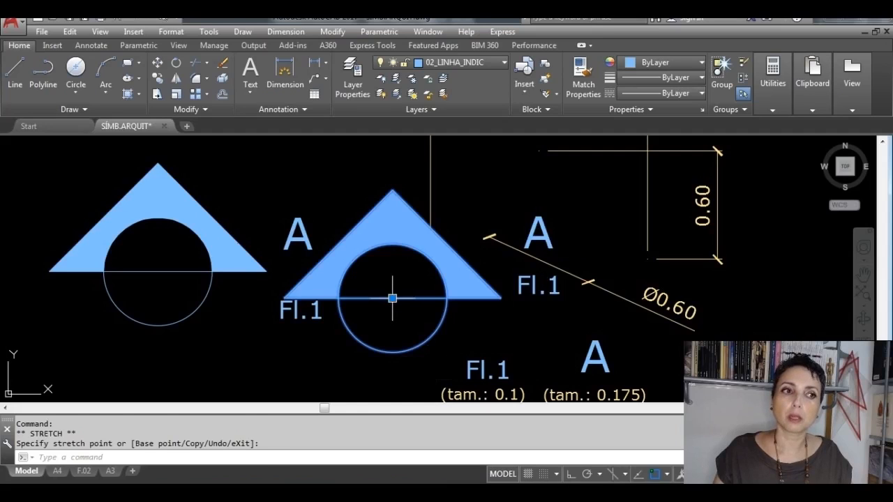
pyautogui.click(393, 299)
pyautogui.click(381, 222)
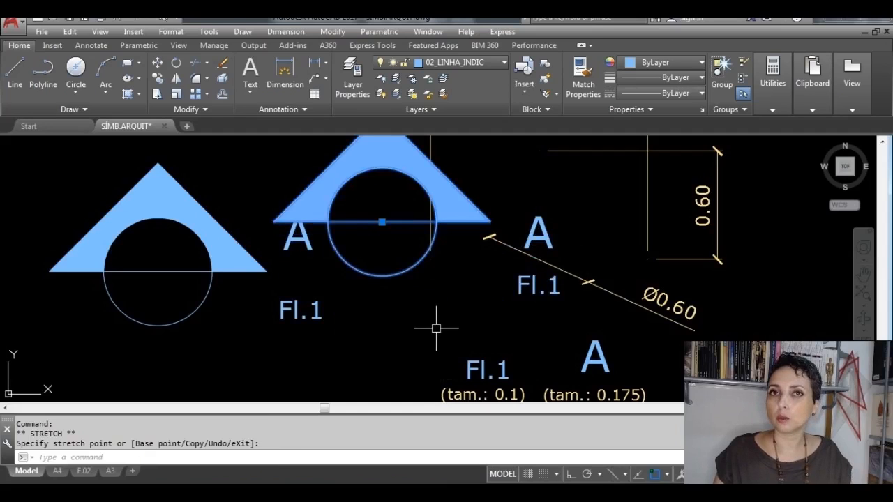
pyautogui.press('Escape')
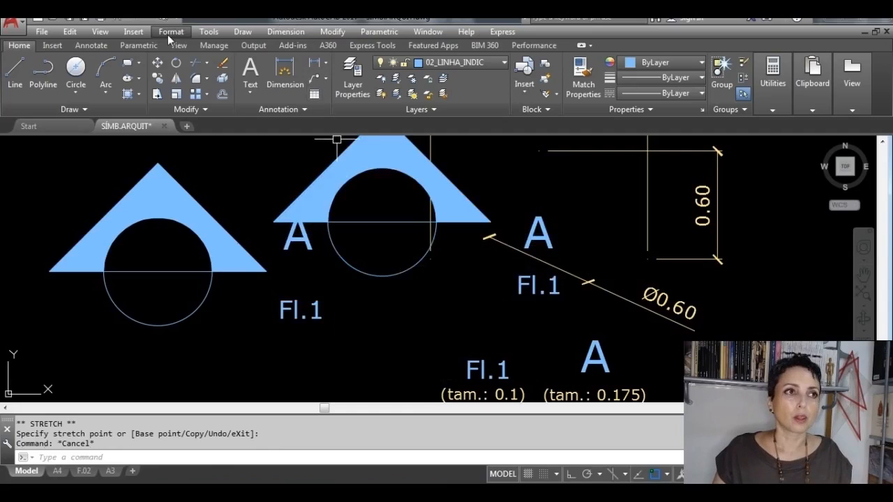
pyautogui.click(117, 20)
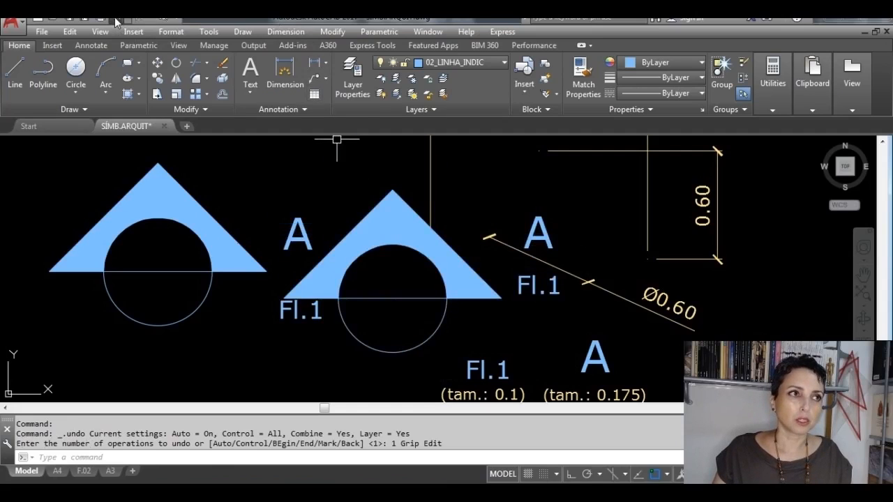
pyautogui.click(114, 20)
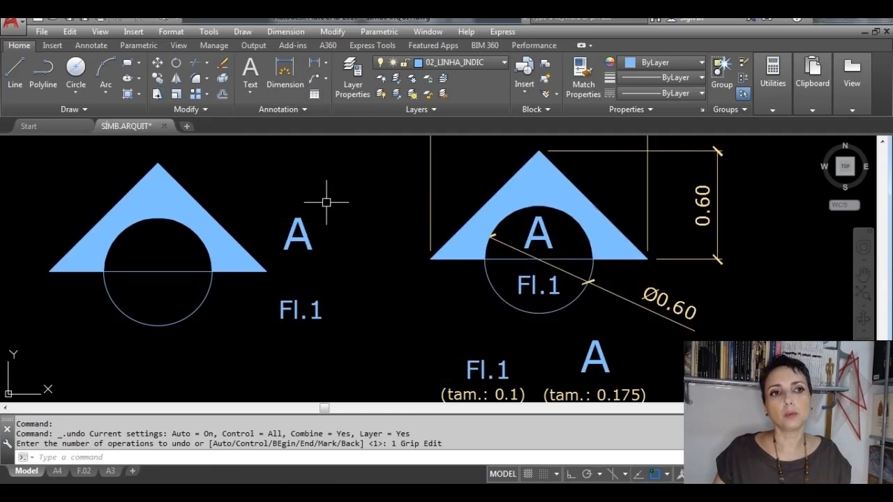
# Step: Start a block definition named INDIC._CORTE with its base point at the midpoint of the new section symbol's horizontal line
pyautogui.moveTo(346, 269)
pyautogui.mouseDown(button='middle')
pyautogui.moveTo(515, 272)
pyautogui.moveTo(594, 283)
pyautogui.moveTo(598, 272)
pyautogui.mouseUp(button='middle')
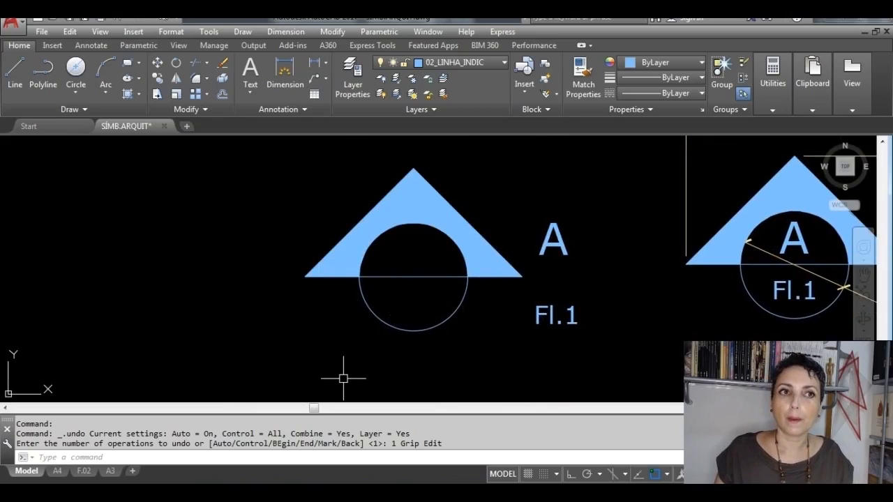
pyautogui.click(546, 66)
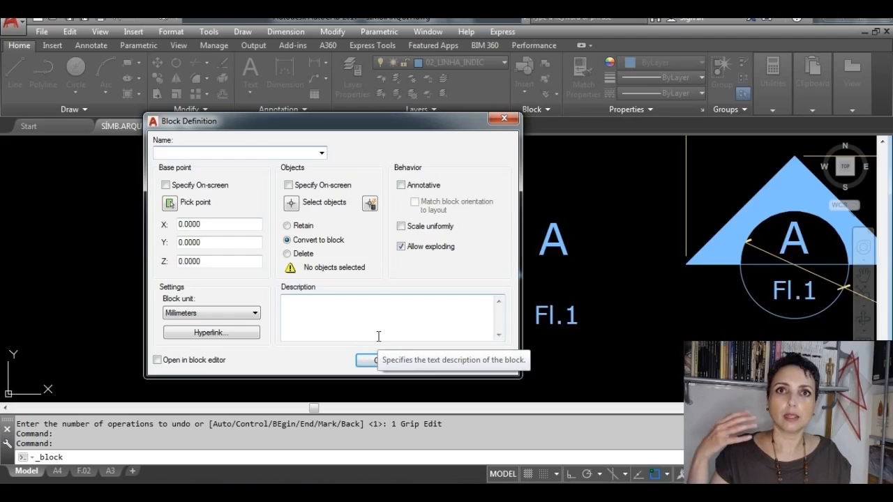
pyautogui.press('capslock')
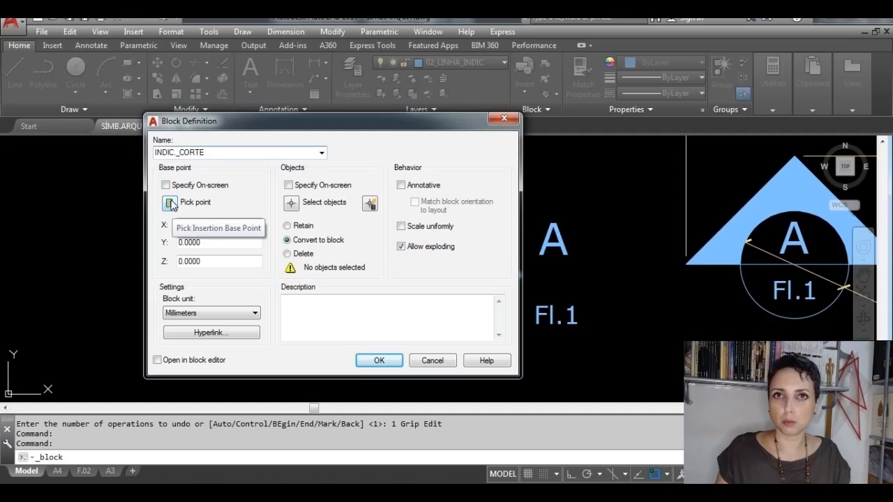
pyautogui.click(170, 203)
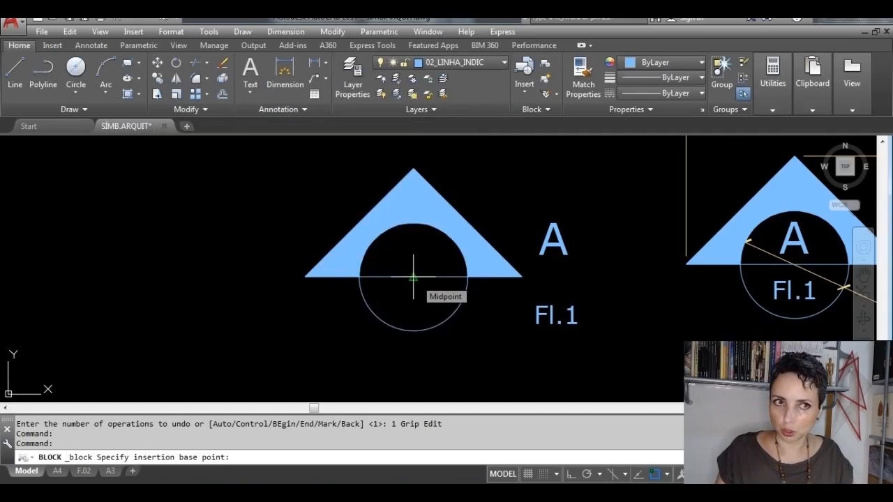
pyautogui.click(413, 276)
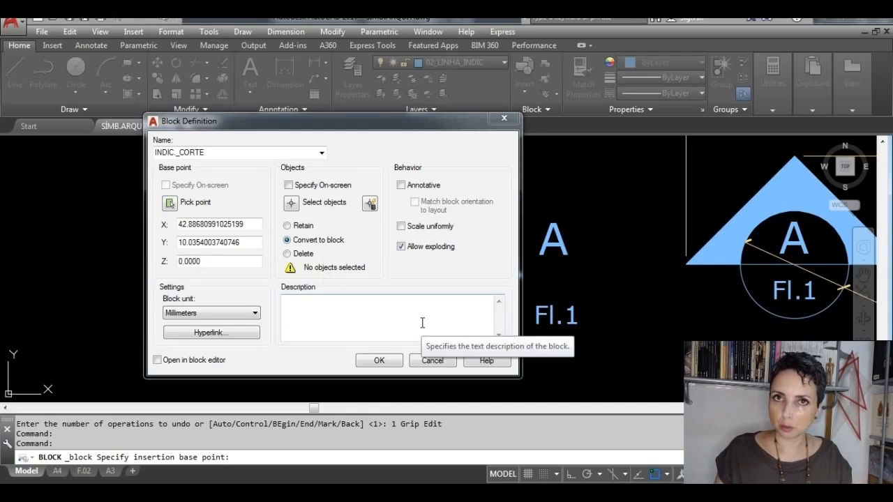
pyautogui.click(291, 203)
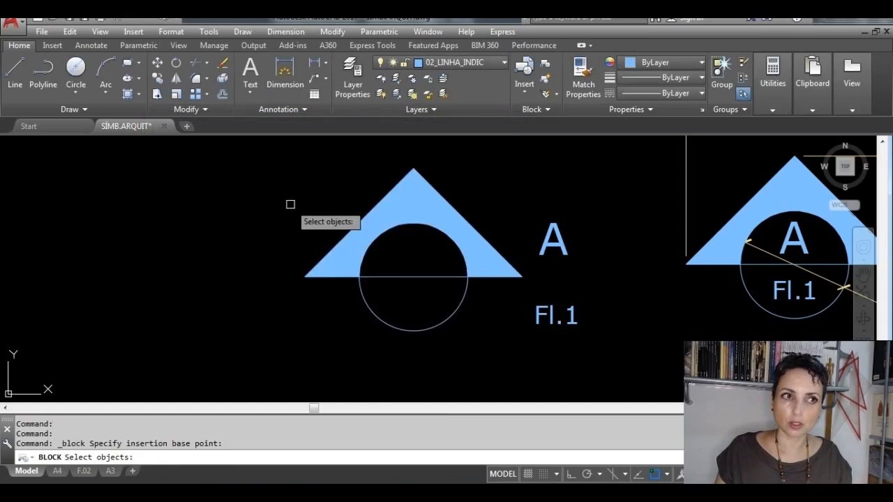
pyautogui.click(512, 368)
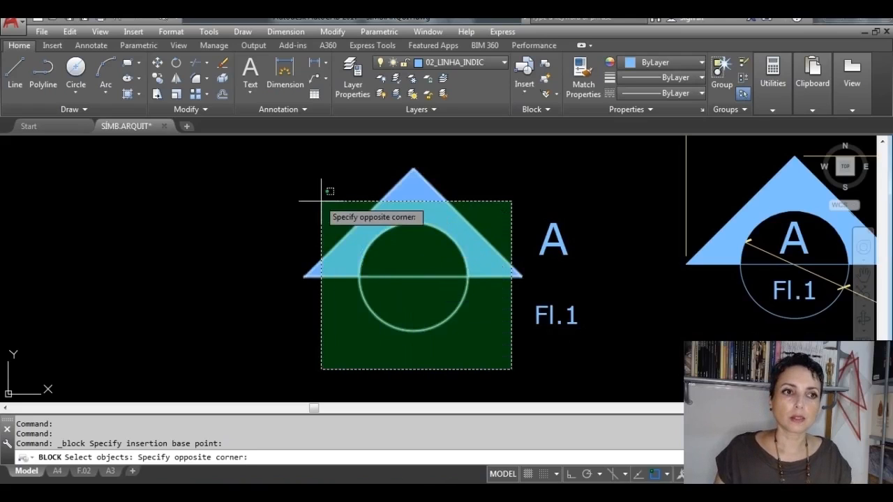
pyautogui.click(268, 155)
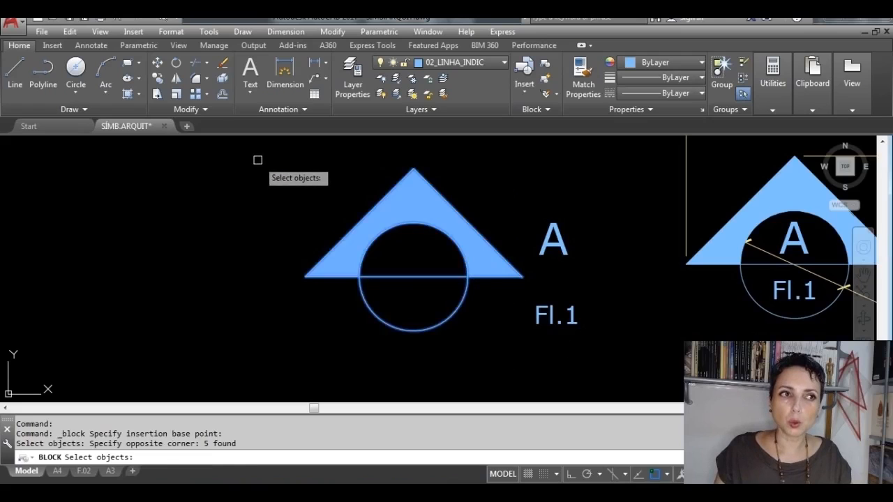
pyautogui.click(257, 159)
pyautogui.click(535, 369)
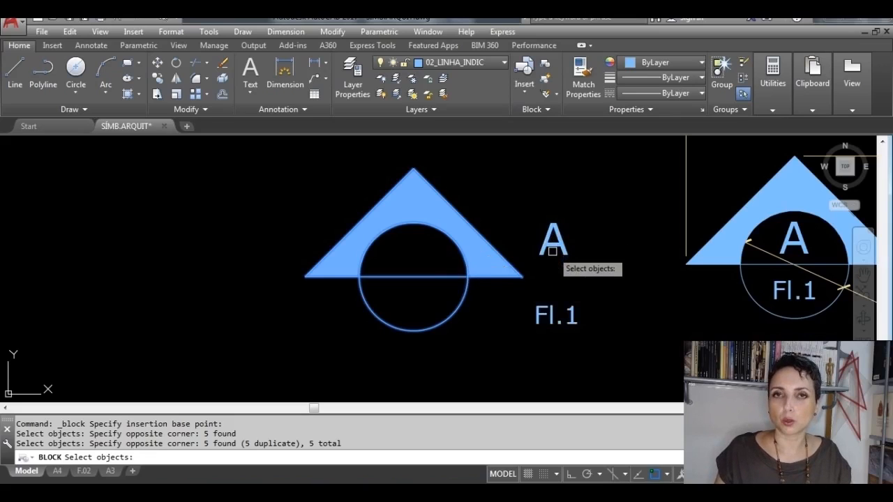
pyautogui.click(240, 159)
pyautogui.click(550, 388)
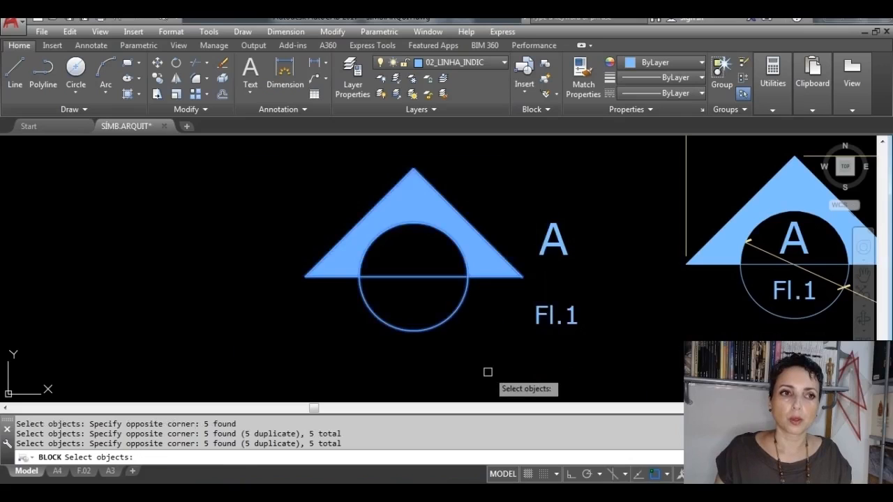
pyautogui.click(517, 383)
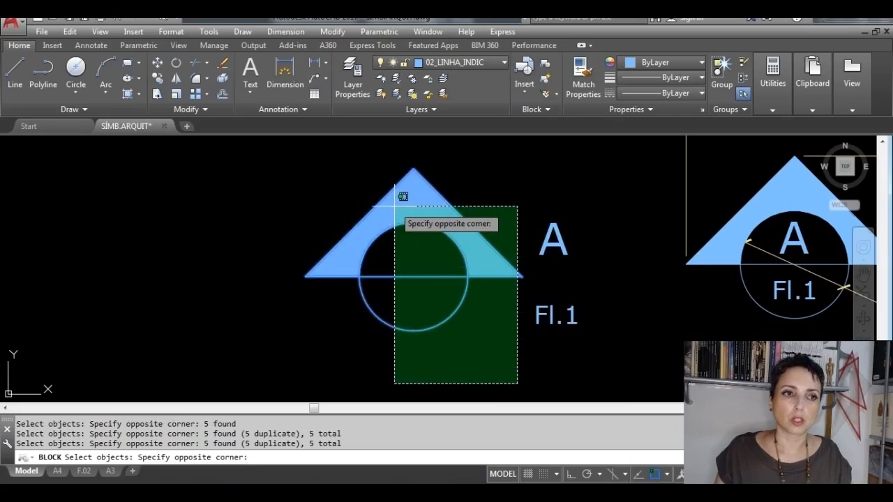
pyautogui.click(263, 171)
pyautogui.click(237, 149)
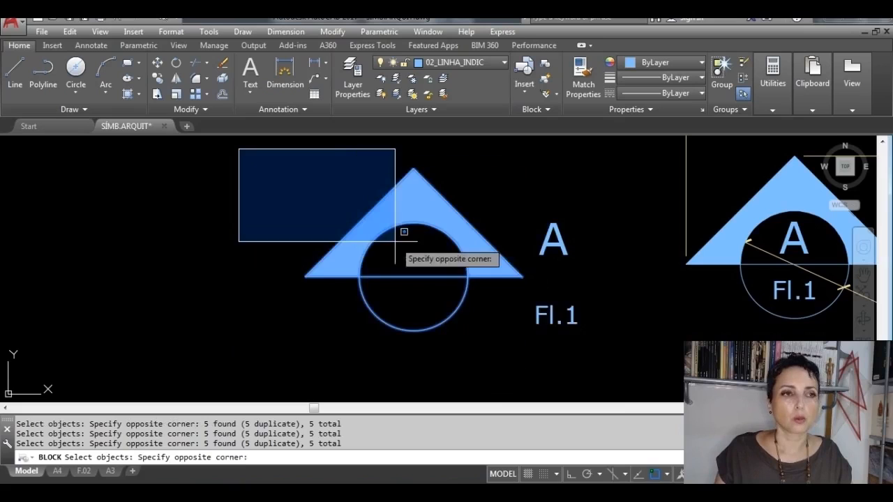
pyautogui.click(555, 370)
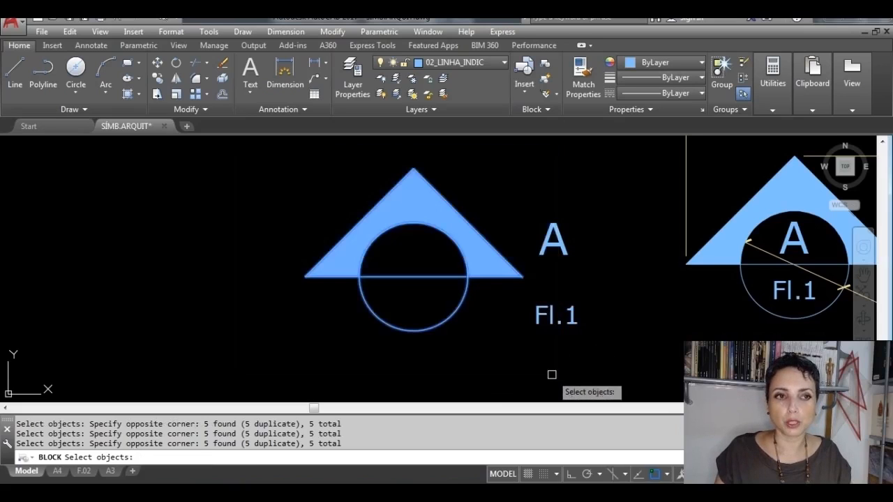
pyautogui.click(503, 375)
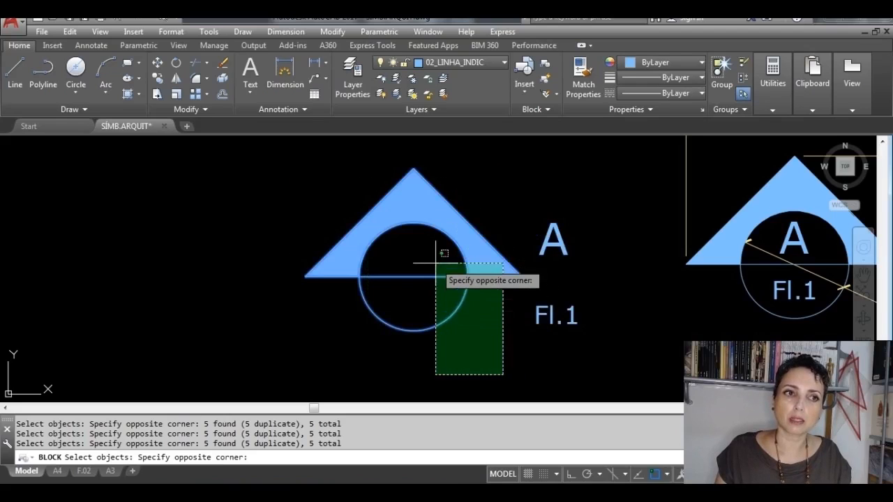
pyautogui.click(253, 167)
pyautogui.press('Escape')
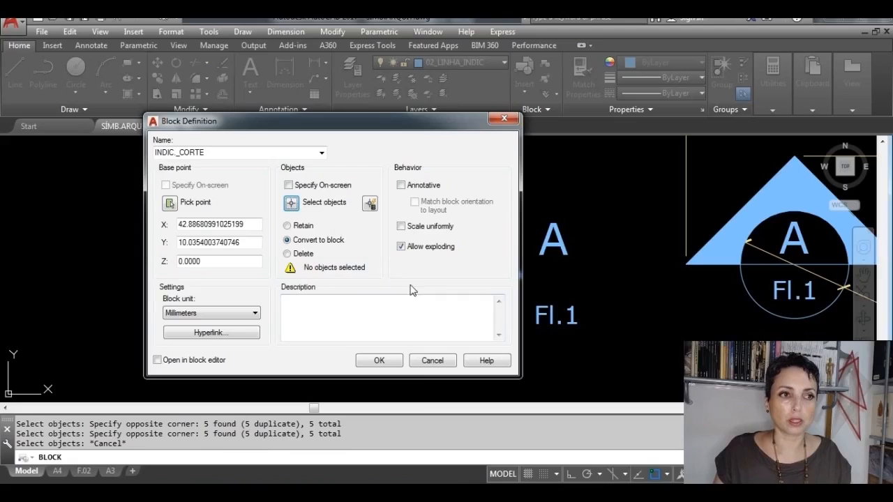
pyautogui.click(290, 202)
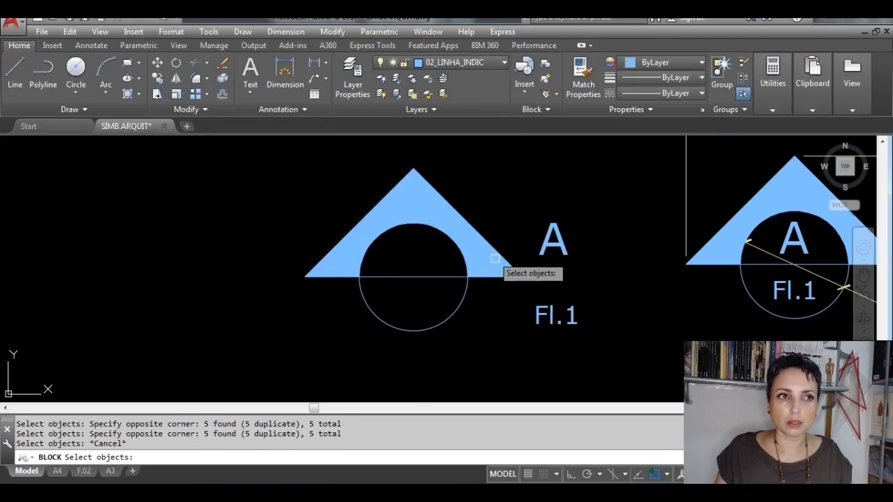
pyautogui.click(506, 377)
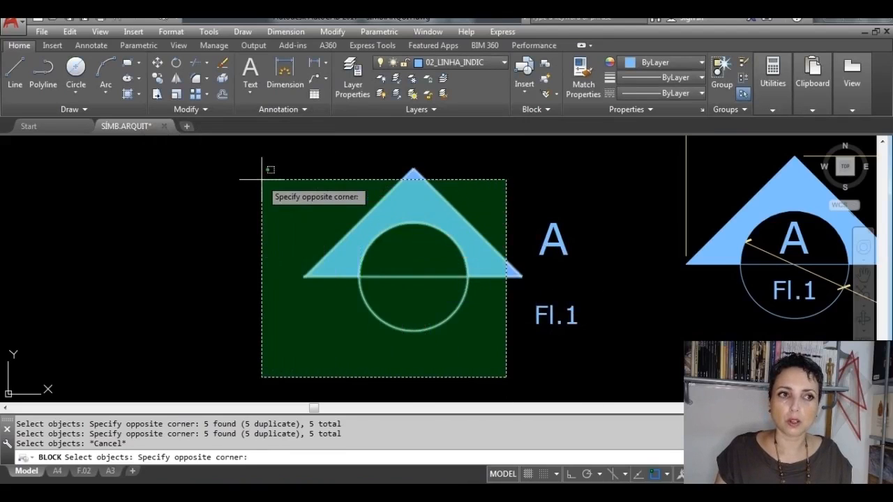
pyautogui.click(231, 152)
pyautogui.scroll(4, 492, 283)
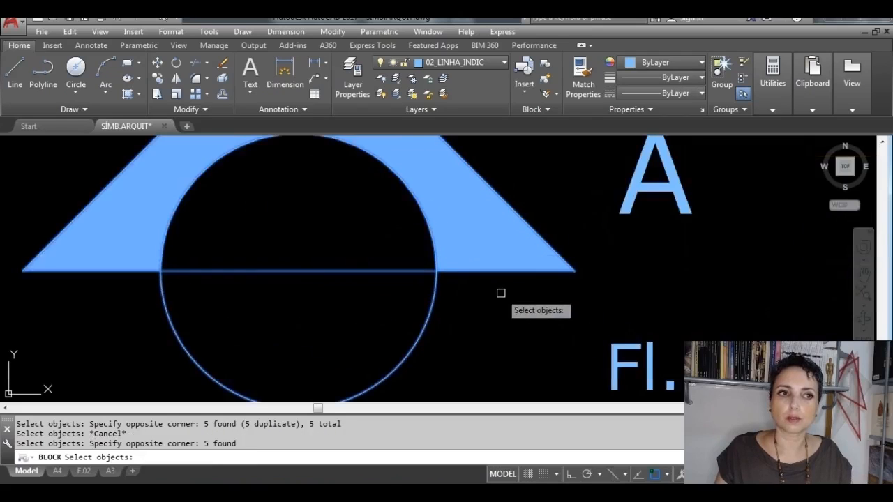
pyautogui.scroll(-3, 534, 242)
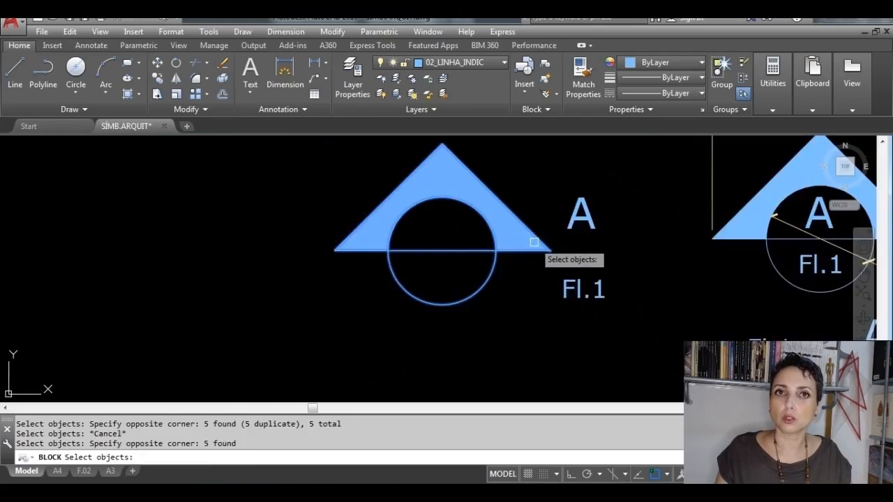
pyautogui.moveTo(523, 230); pyautogui.dragTo(470, 279, button='middle')
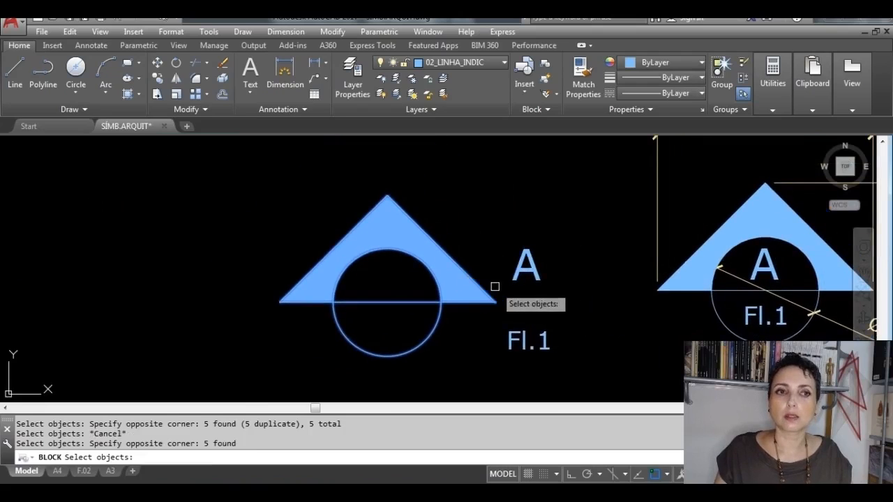
pyautogui.press('Escape')
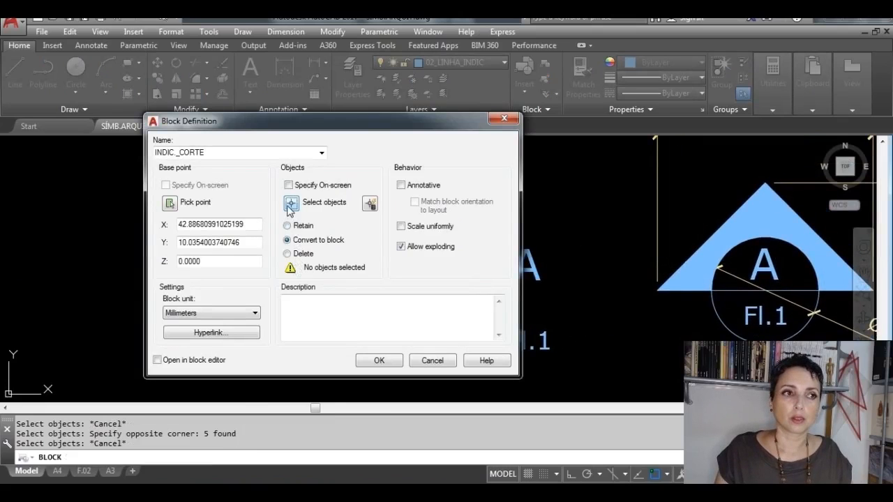
# Step: Pick objects for the block INDIC._CORTE with an enclosing window around the new section symbol that leaves out the triangle's right corner
pyautogui.click(291, 203)
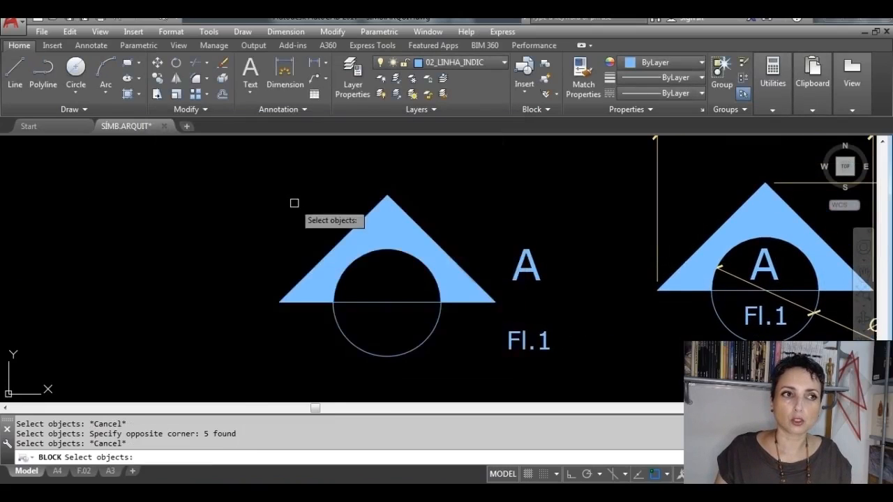
pyautogui.click(186, 163)
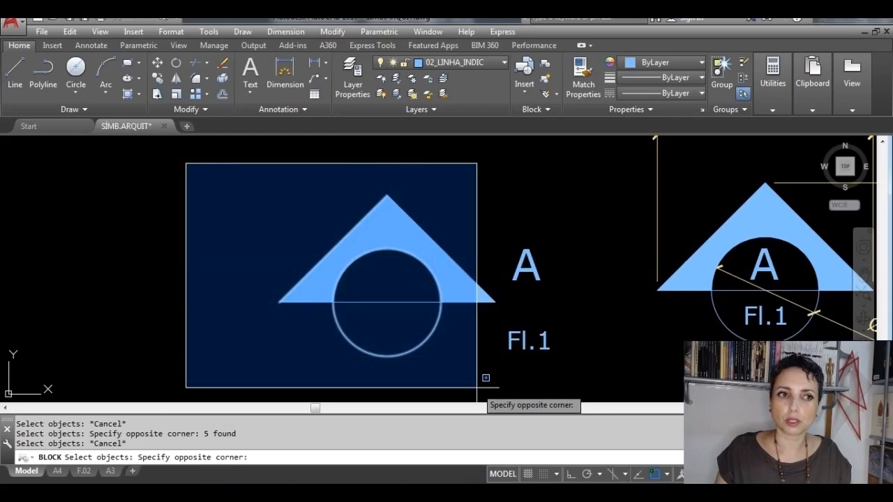
pyautogui.click(481, 380)
pyautogui.scroll(3, 497, 287)
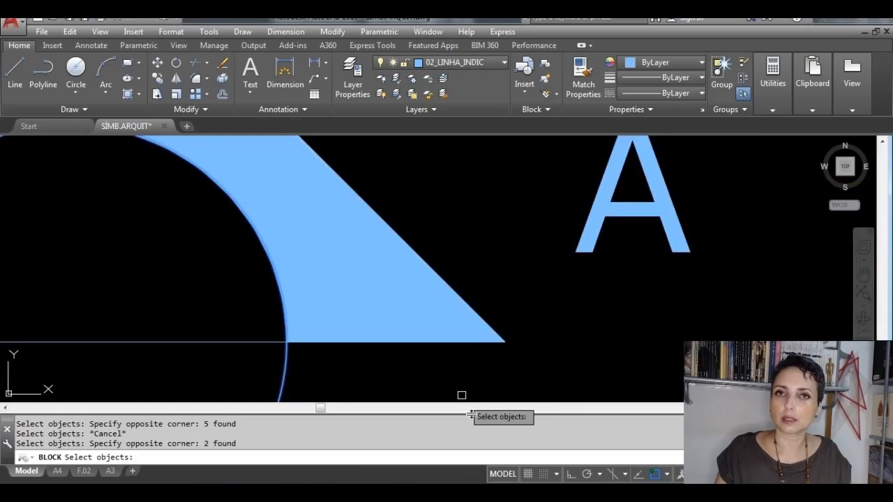
pyautogui.scroll(-5, 461, 395)
pyautogui.moveTo(472, 374)
pyautogui.mouseDown(button='middle')
pyautogui.moveTo(486, 281)
pyautogui.moveTo(479, 309)
pyautogui.mouseUp(button='middle')
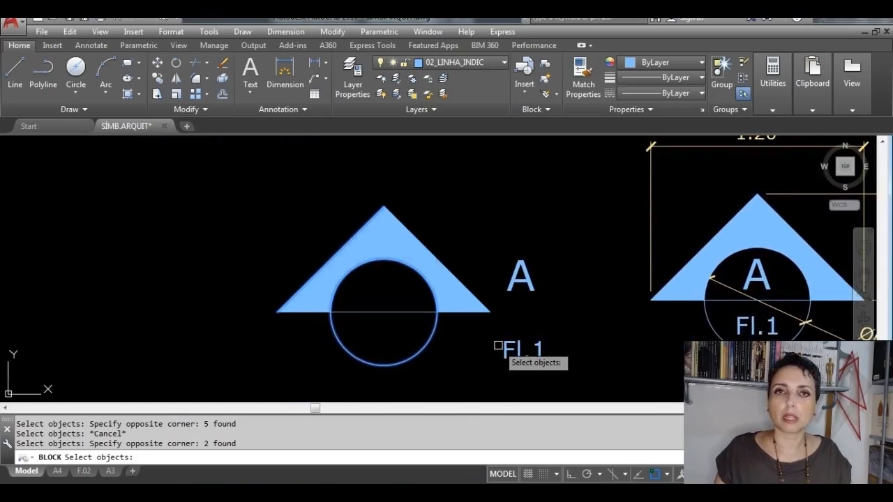
# Step: Add the remaining objects of the new section symbol to the block's selection, leaving out the A and Fl.1 texts, and finish selecting
pyautogui.click(466, 380)
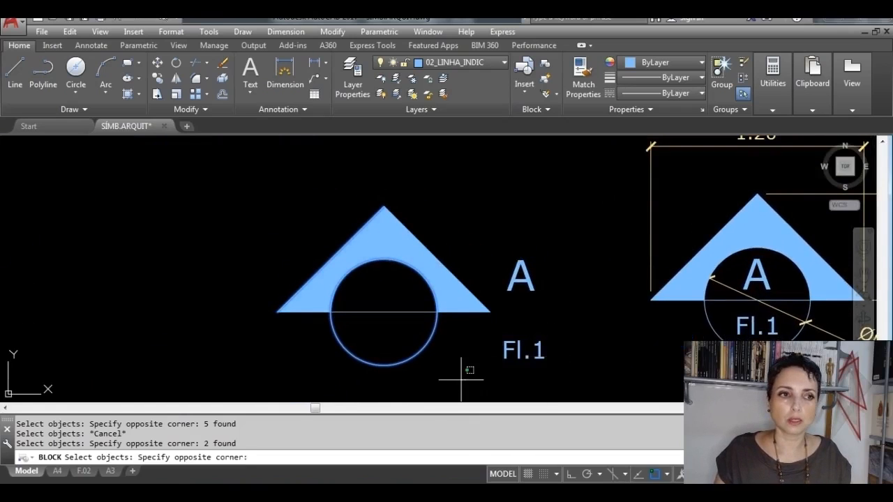
pyautogui.click(261, 209)
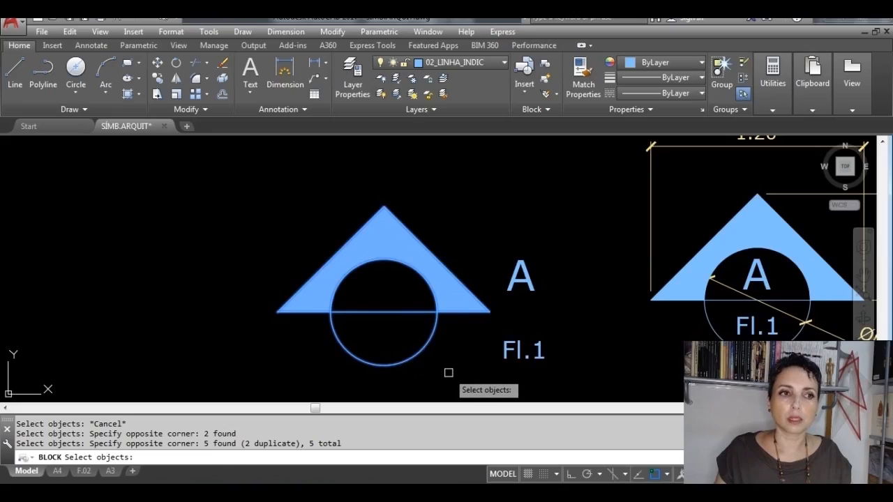
pyautogui.click(449, 372)
pyautogui.click(254, 191)
pyautogui.click(234, 171)
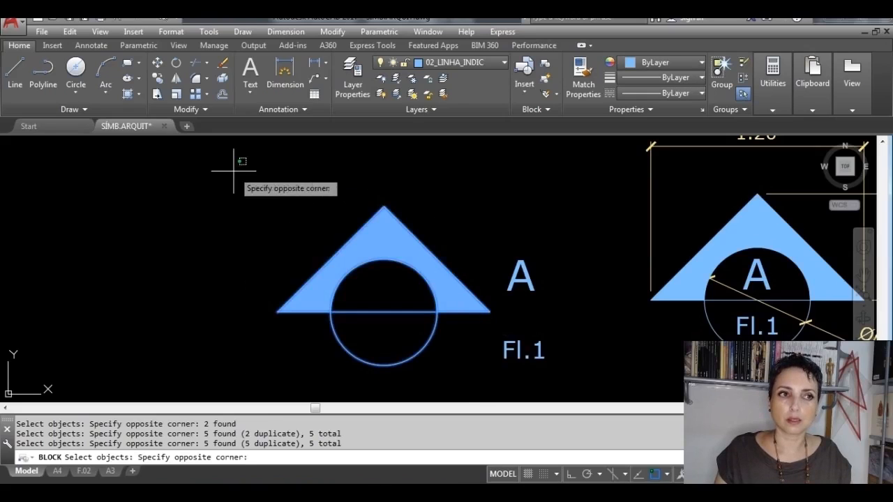
pyautogui.click(509, 389)
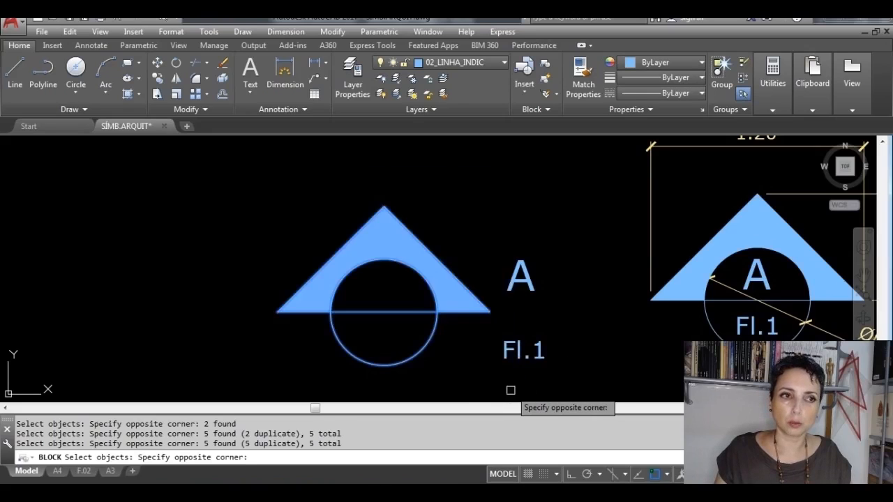
pyautogui.click(231, 172)
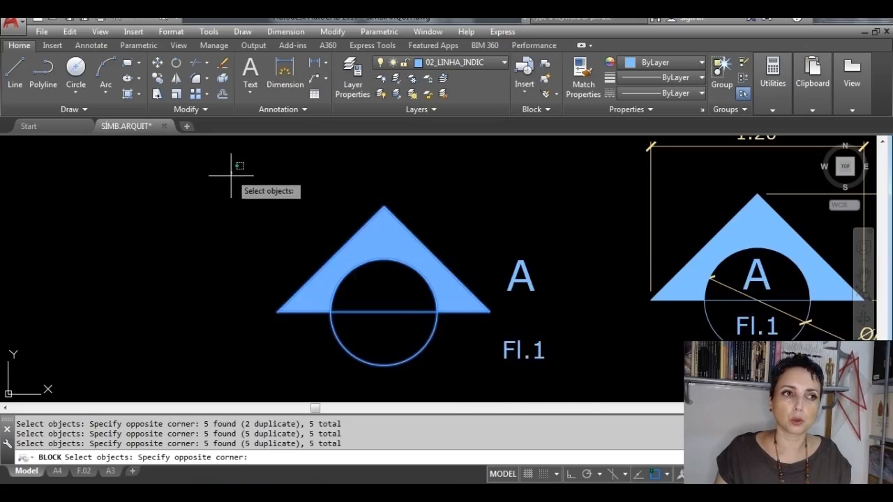
pyautogui.click(526, 394)
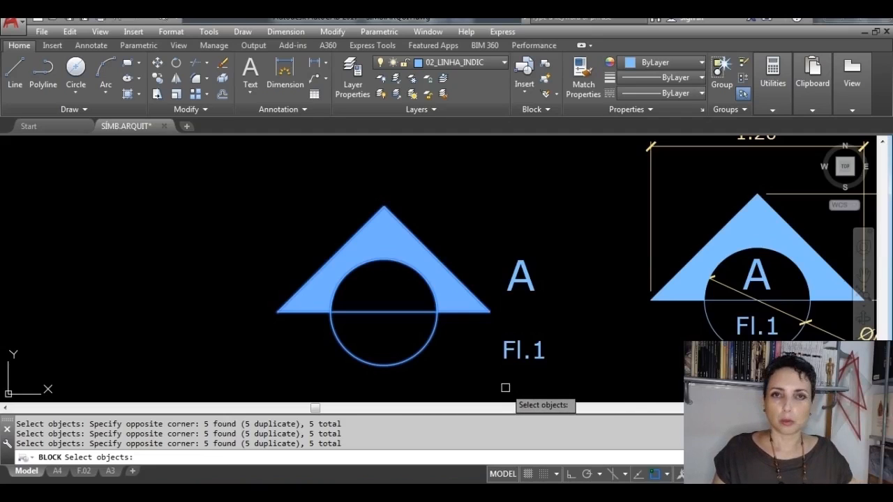
pyautogui.click(201, 173)
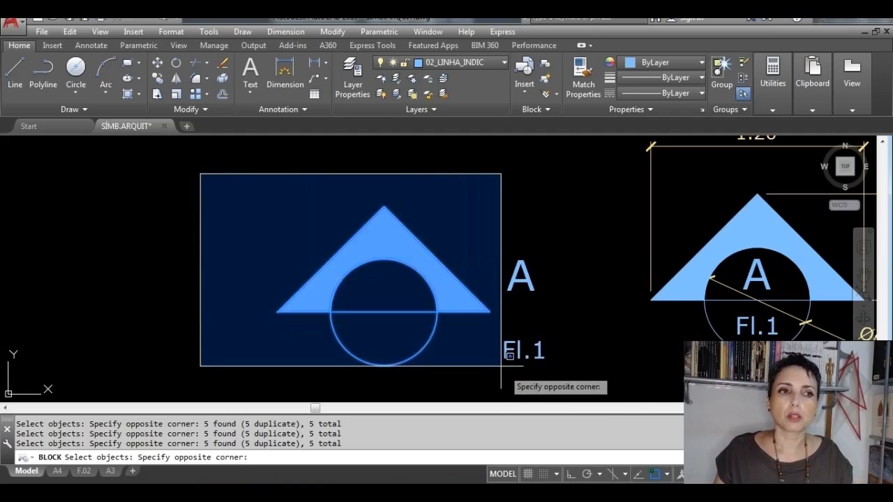
pyautogui.click(526, 389)
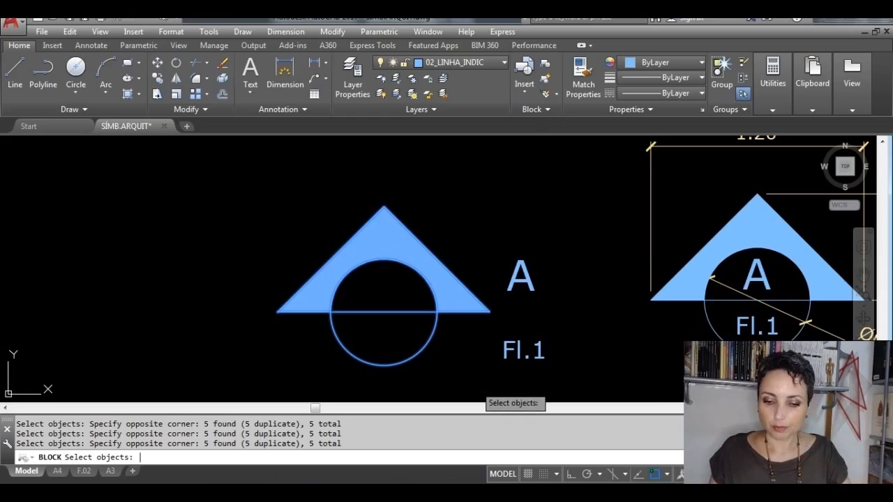
pyautogui.press('Return')
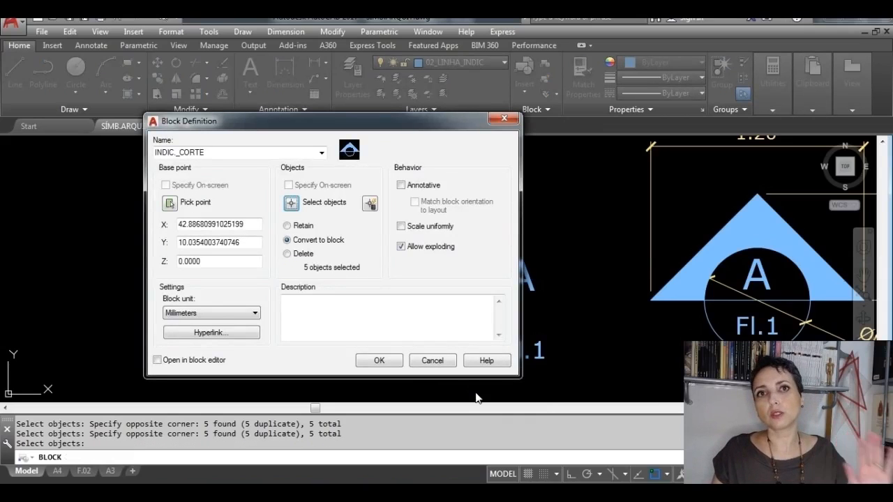
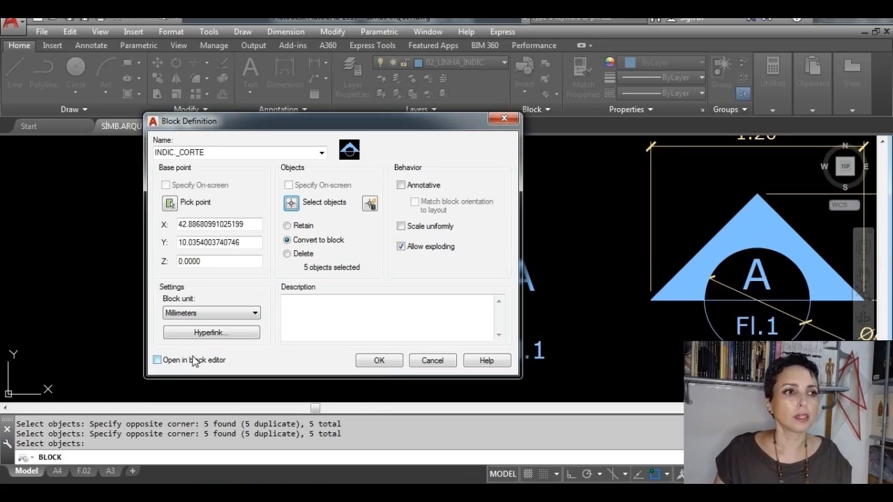
# Step: Create the INDIC._CORTE block and move it by its base-point grip to free space beside the loose A and Fl.1 texts
pyautogui.click(377, 360)
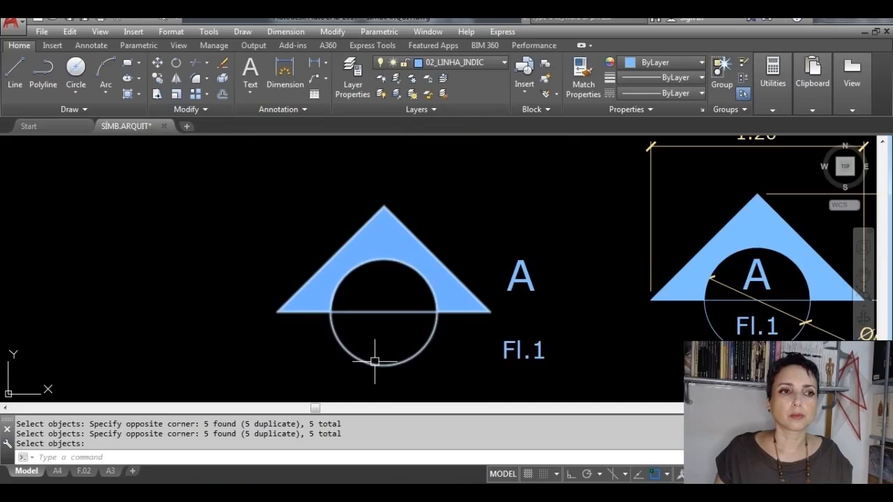
pyautogui.click(396, 361)
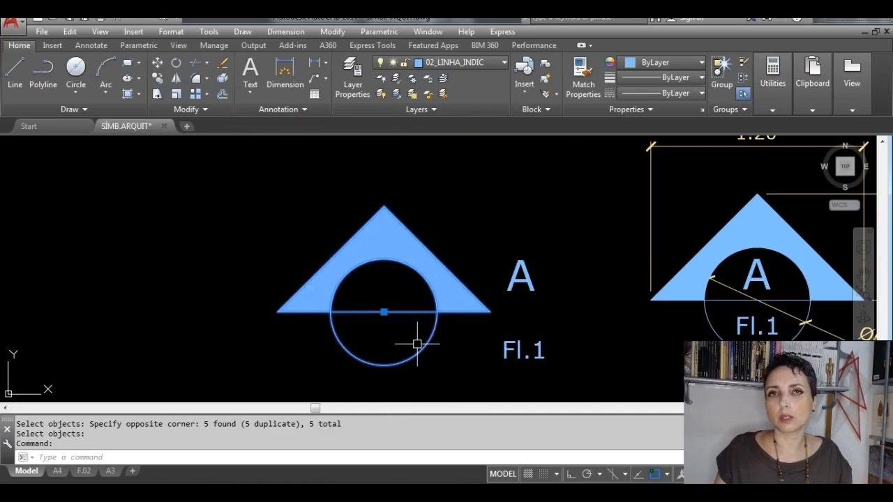
pyautogui.click(384, 312)
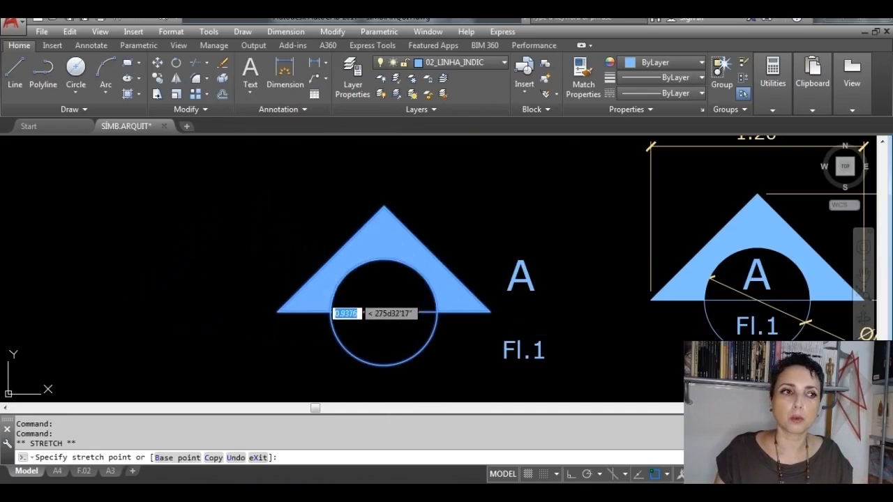
pyautogui.click(216, 295)
pyautogui.click(215, 295)
pyautogui.click(347, 217)
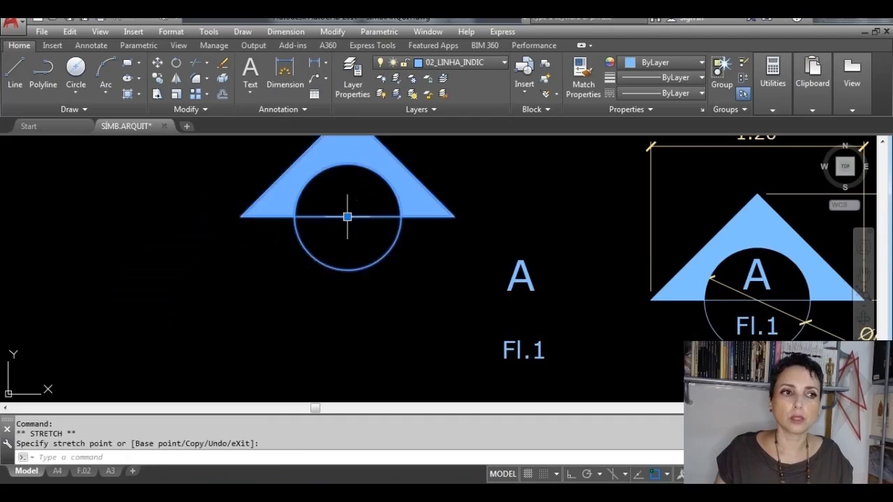
pyautogui.click(347, 217)
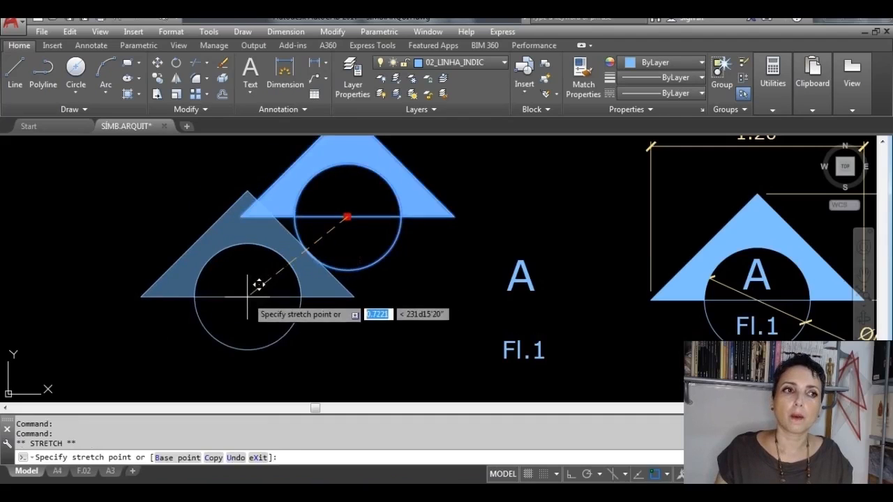
pyautogui.click(247, 297)
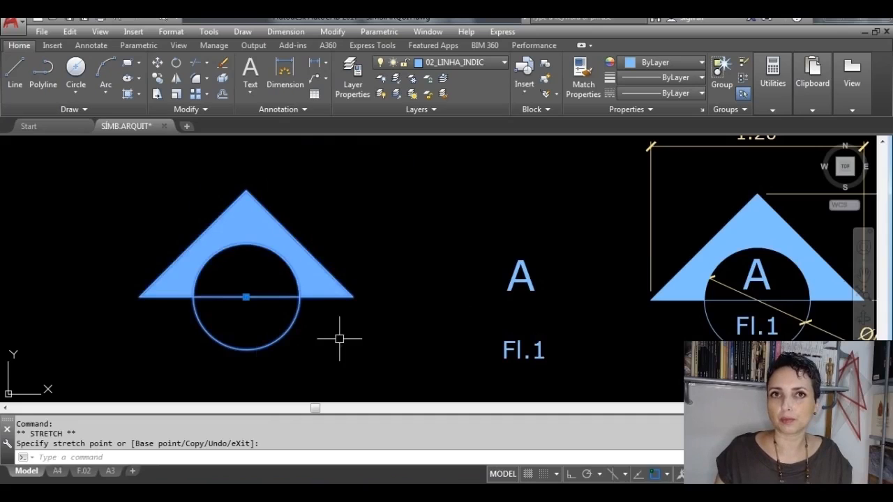
pyautogui.press('Escape')
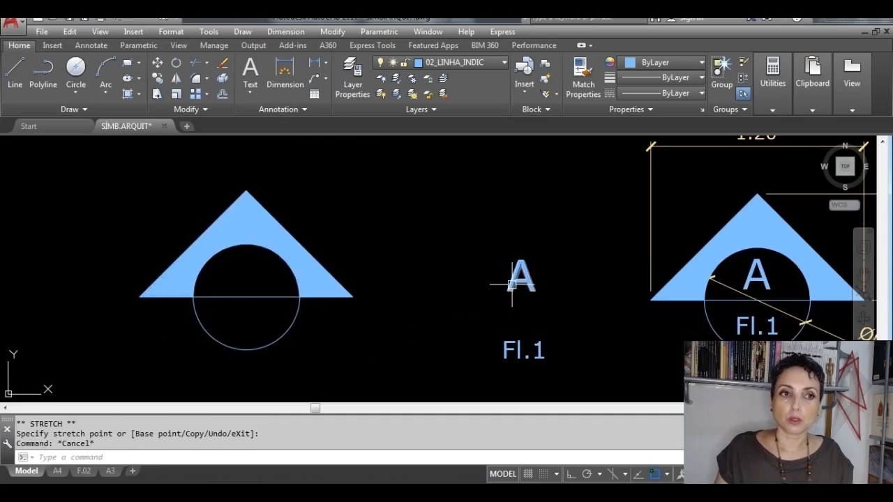
# Step: Move the loose A text by its centre grip into the upper half of the block's circle, centred above the horizontal line
pyautogui.click(513, 282)
pyautogui.click(521, 275)
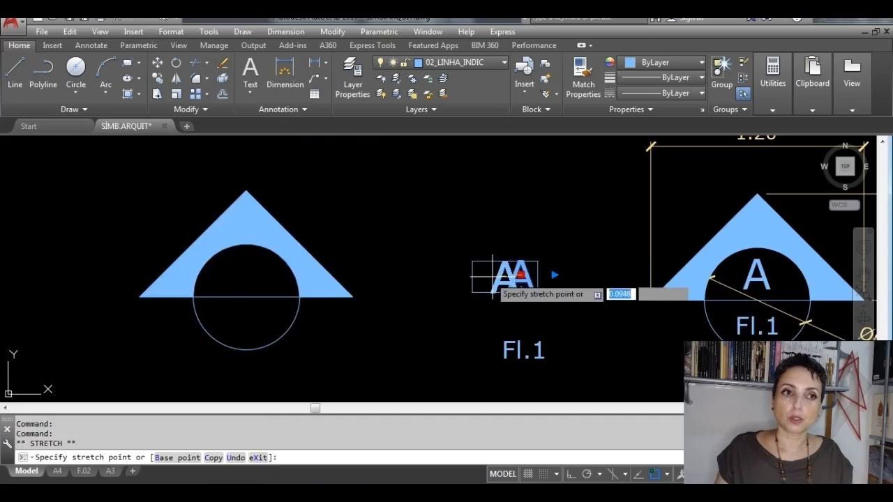
pyautogui.scroll(2, 240, 268)
pyautogui.click(241, 277)
pyautogui.scroll(-4, 385, 311)
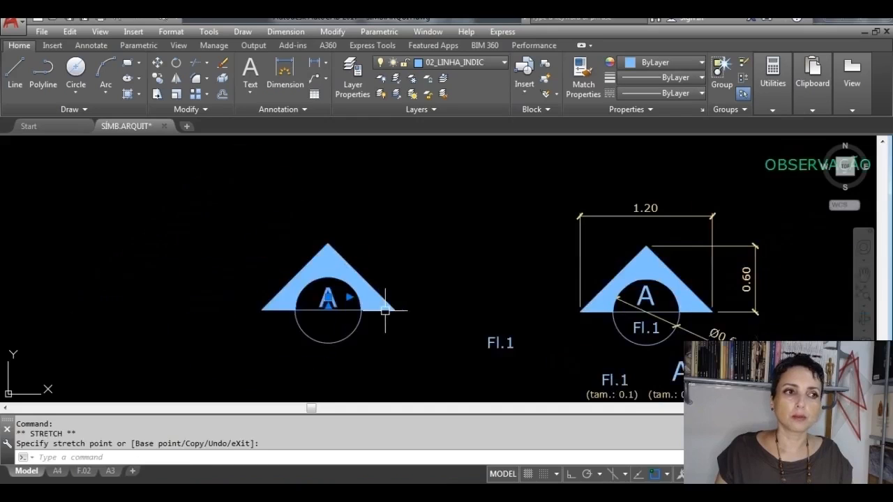
pyautogui.press('Escape')
# Step: Move the loose Fl.1 text by its centre grip into the lower half of the block's circle, centred below the A
pyautogui.click(501, 343)
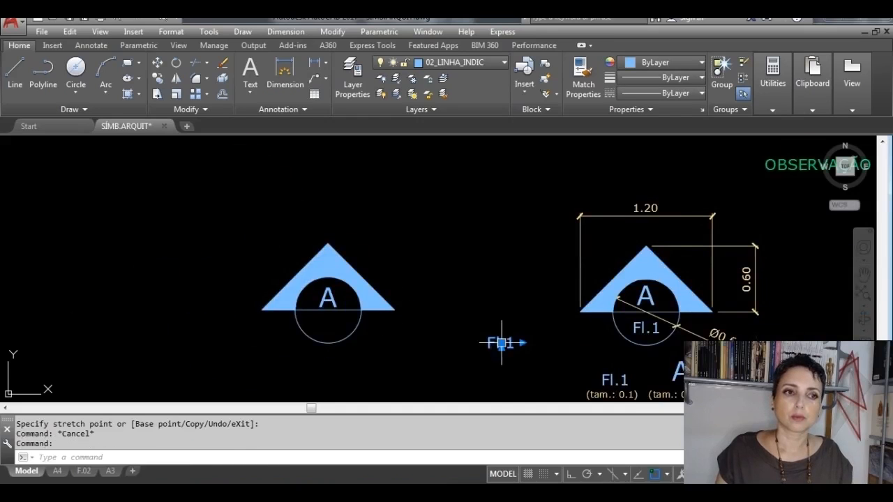
pyautogui.click(501, 342)
pyautogui.scroll(2, 307, 332)
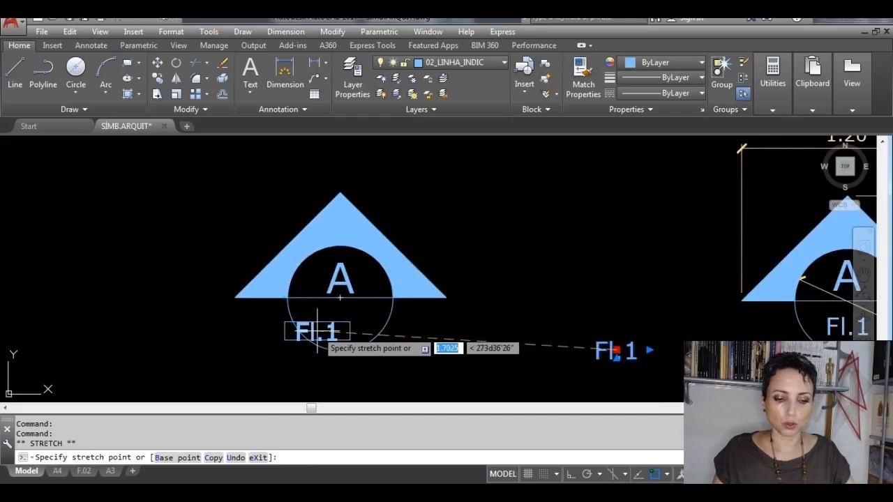
pyautogui.press('F8')
pyautogui.scroll(2, 318, 331)
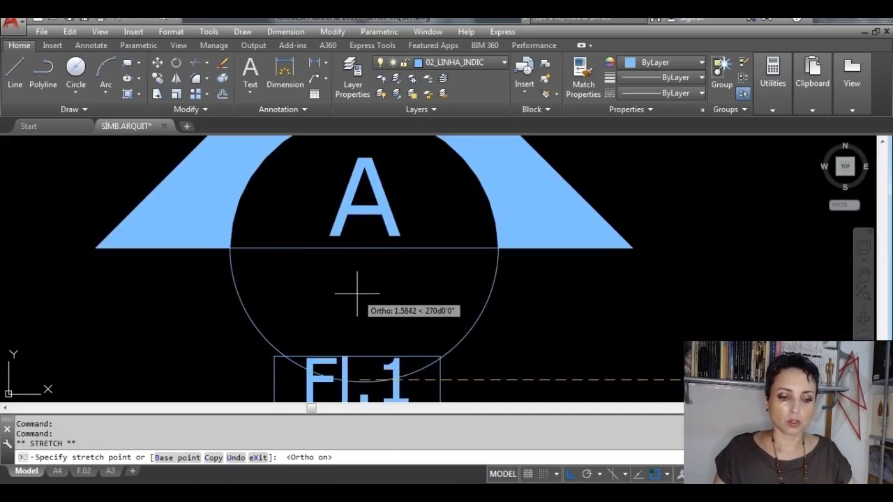
pyautogui.press('F8')
pyautogui.click(366, 311)
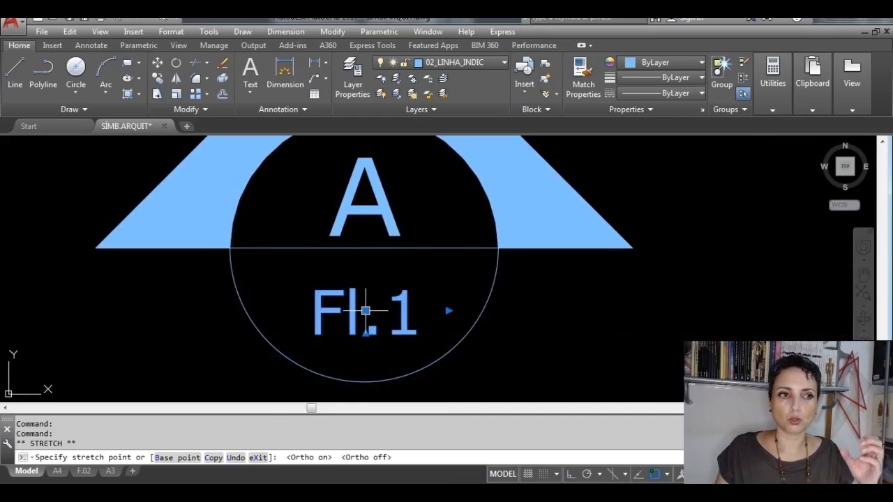
pyautogui.press('Escape')
# Step: Move the block with its A and Fl.1 texts to free space, using the midpoint of its horizontal line as base point
pyautogui.scroll(-3, 560, 353)
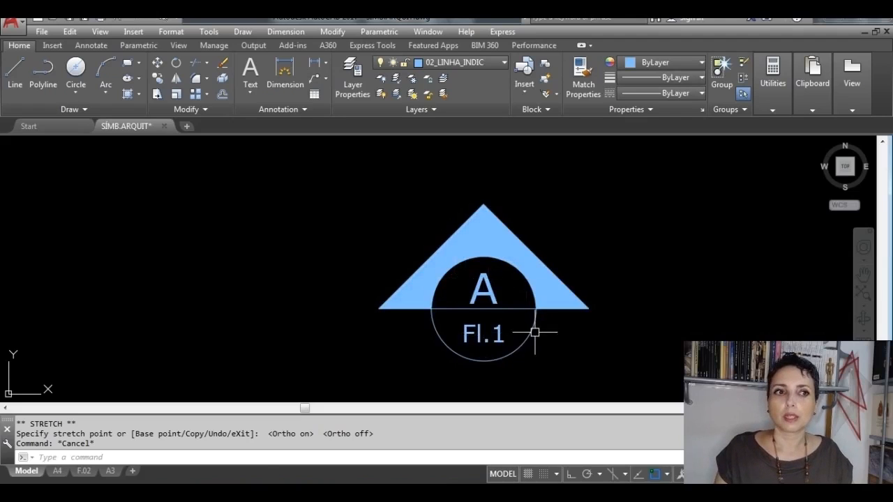
pyautogui.click(587, 371)
pyautogui.click(356, 238)
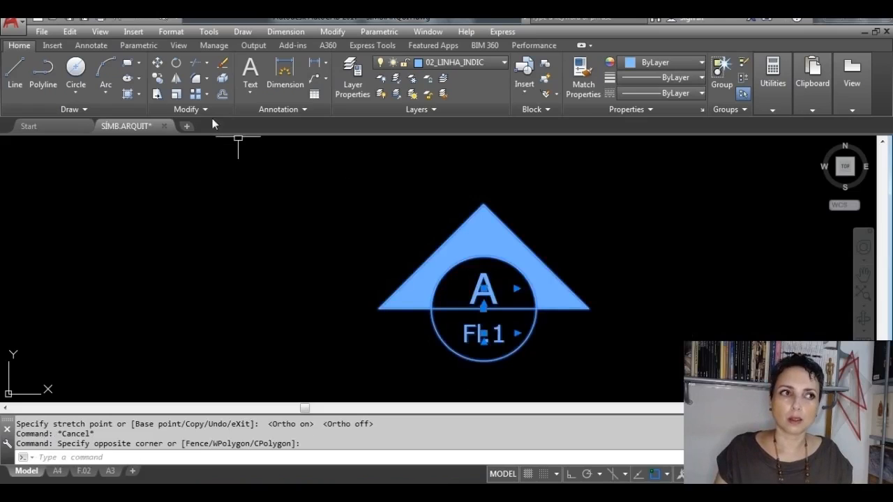
pyautogui.click(158, 62)
pyautogui.click(483, 307)
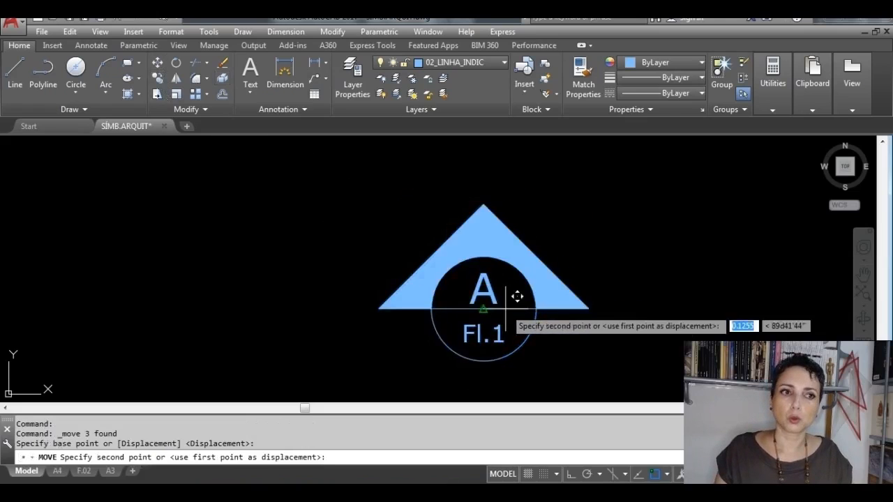
pyautogui.click(244, 267)
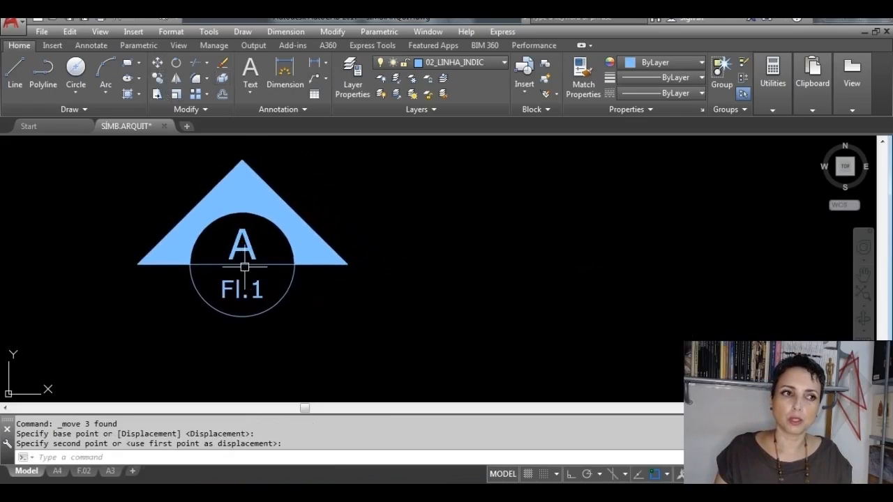
# Step: Change the Fl.1 text in the section symbol to Fl.2
pyautogui.doubleClick(259, 300)
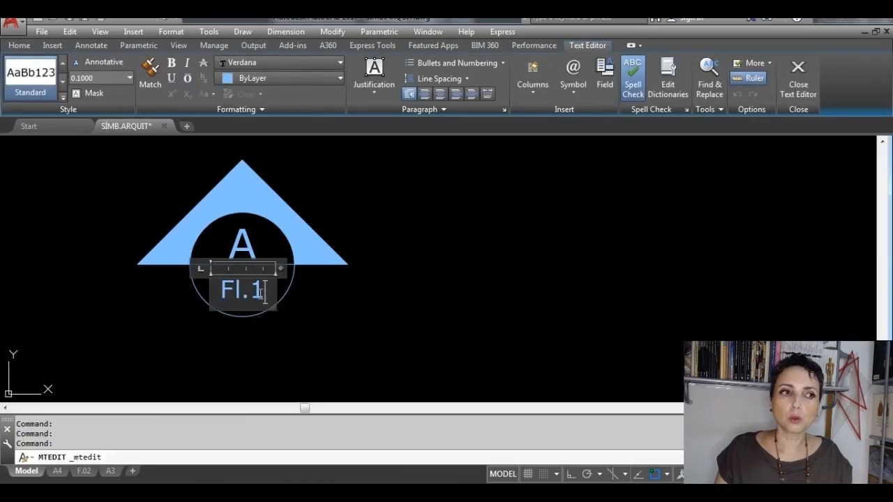
pyautogui.moveTo(263, 293); pyautogui.dragTo(256, 299)
pyautogui.write('2')
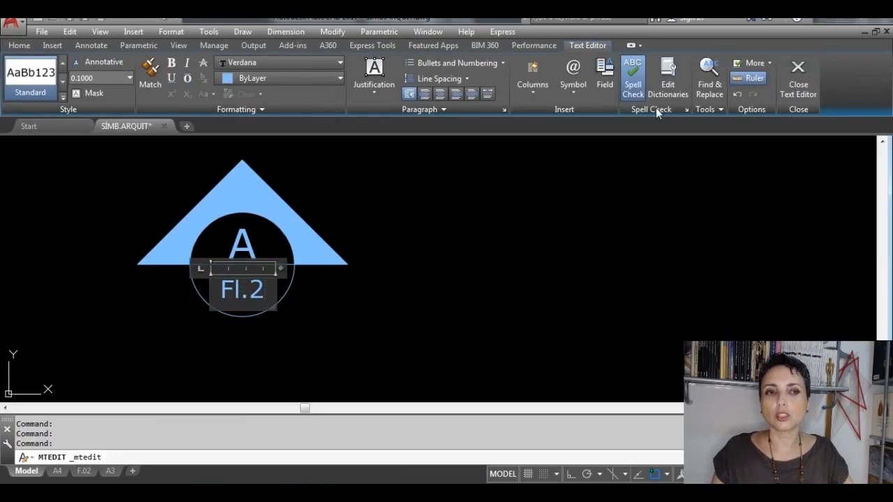
pyautogui.click(798, 68)
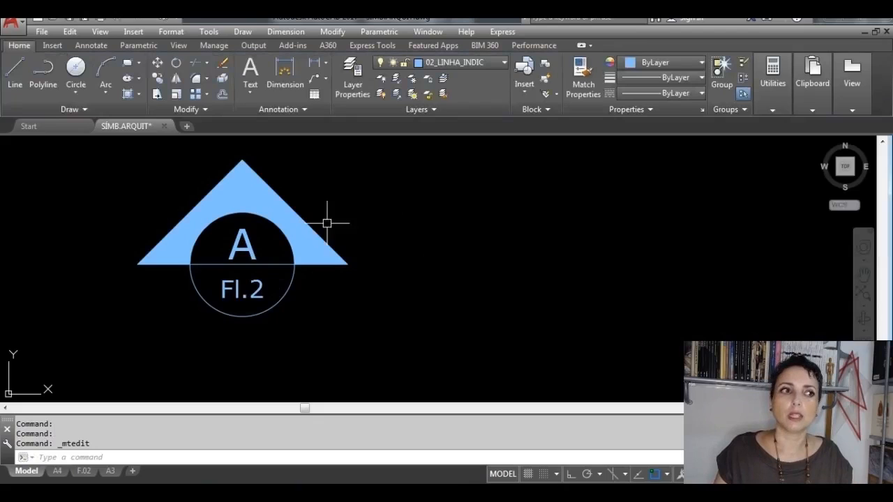
# Step: Change the letter A in the section symbol to B
pyautogui.doubleClick(244, 247)
pyautogui.doubleClick(242, 249)
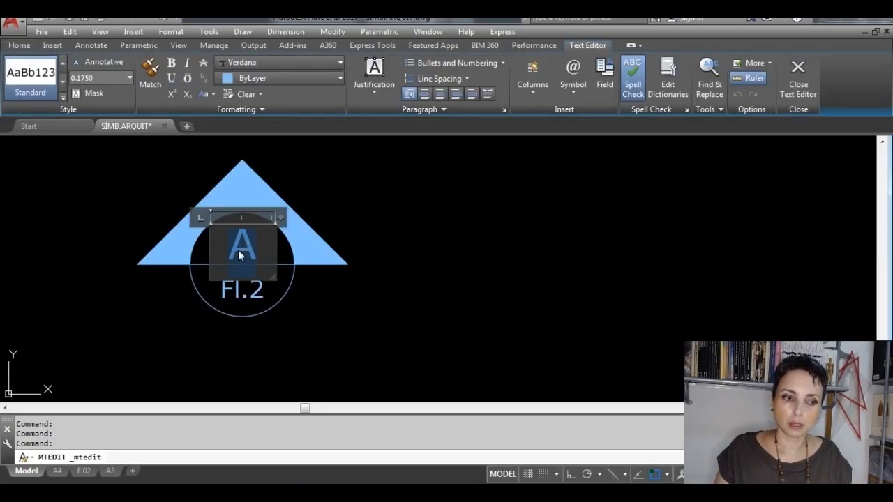
pyautogui.write('B')
pyautogui.click(802, 69)
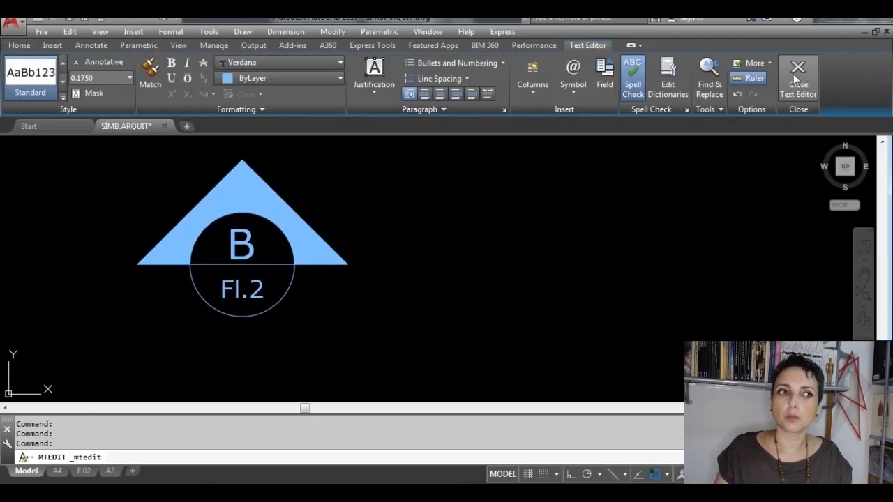
# Step: Turn on Ortho mode during a trial rotation of the section symbol block about its base point, and cancel the rotation
pyautogui.scroll(-4, 409, 300)
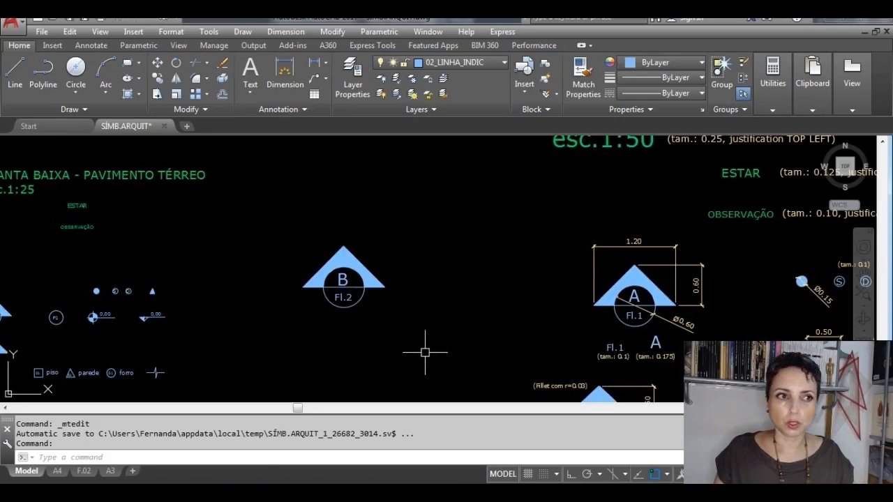
pyautogui.click(423, 355)
pyautogui.scroll(4, 369, 284)
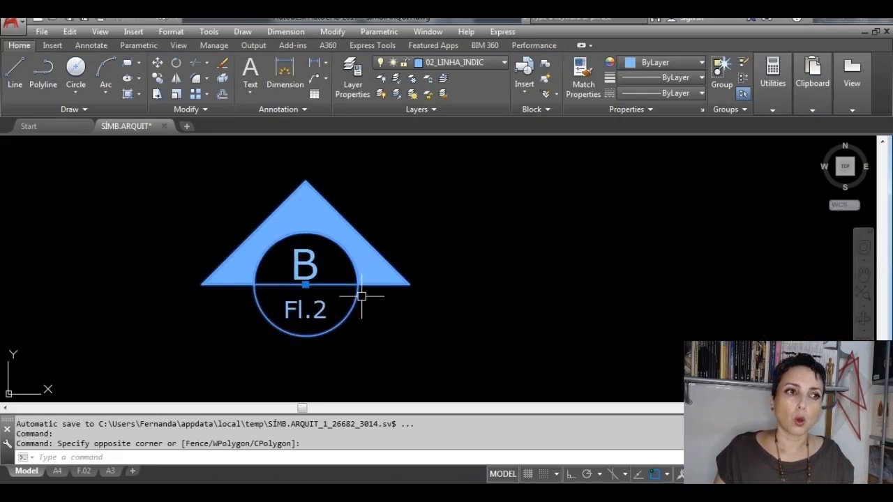
pyautogui.click(360, 294)
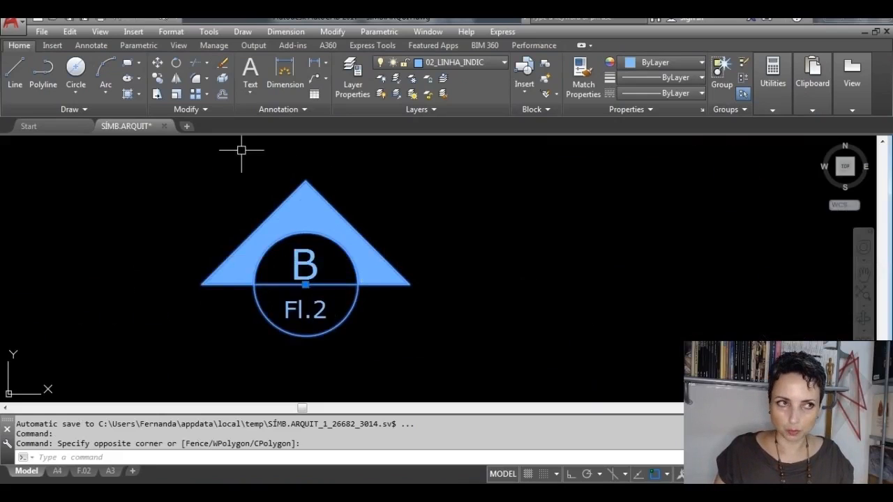
pyautogui.click(177, 64)
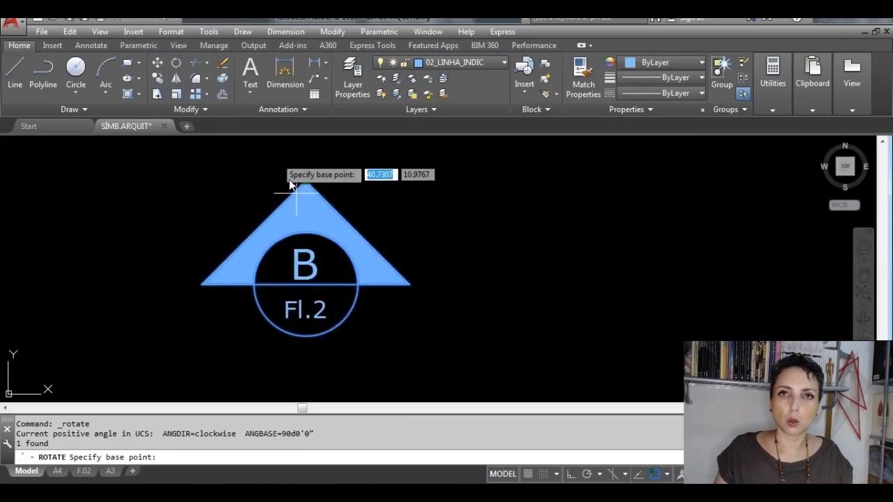
pyautogui.click(305, 285)
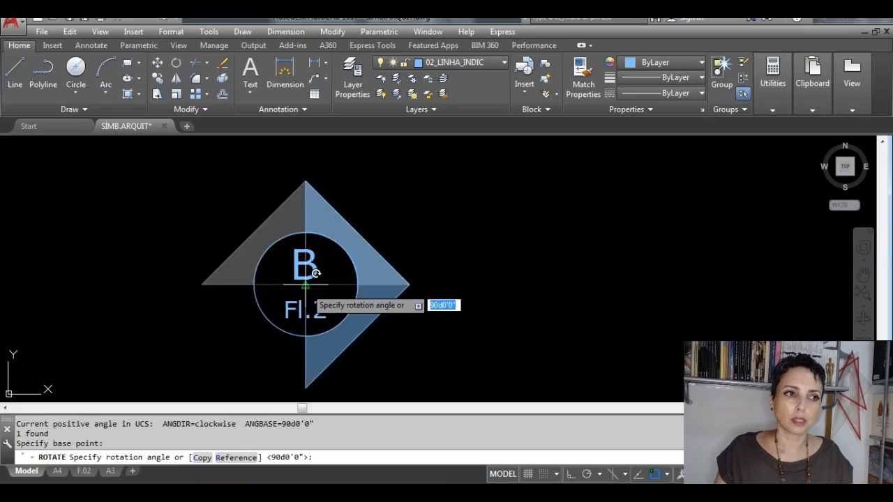
pyautogui.press('F8')
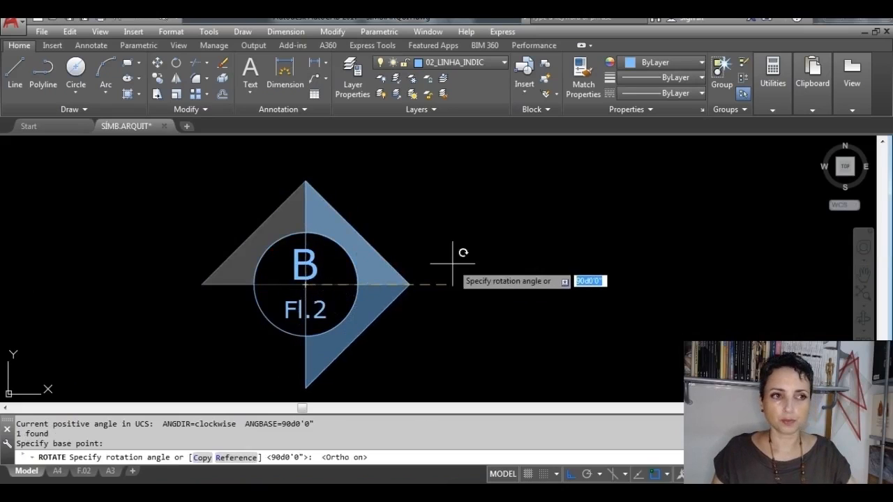
pyautogui.press('Escape')
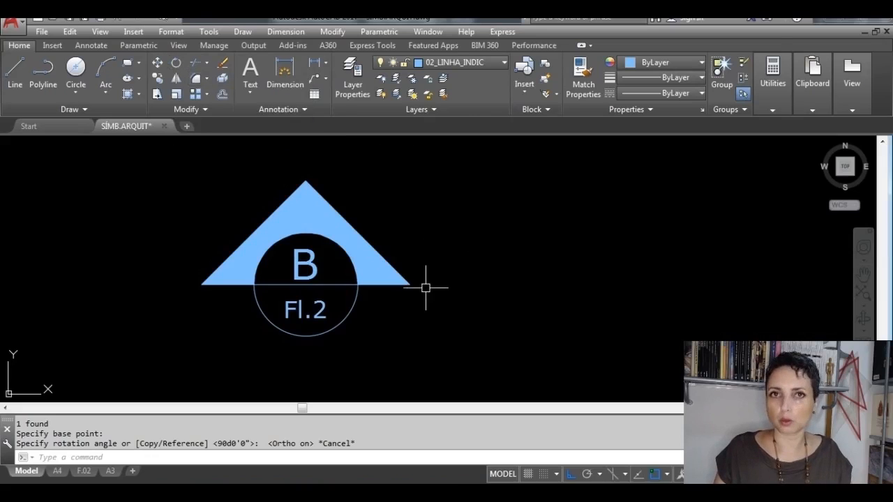
# Step: Rotate only the section symbol block 90° clockwise about the midpoint of its horizontal line, leaving out the B and Fl.2 texts
pyautogui.click(175, 65)
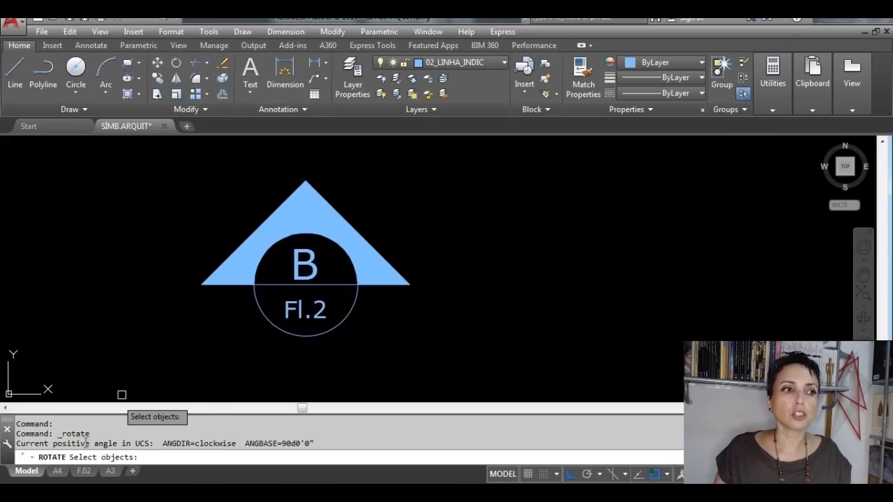
pyautogui.click(354, 300)
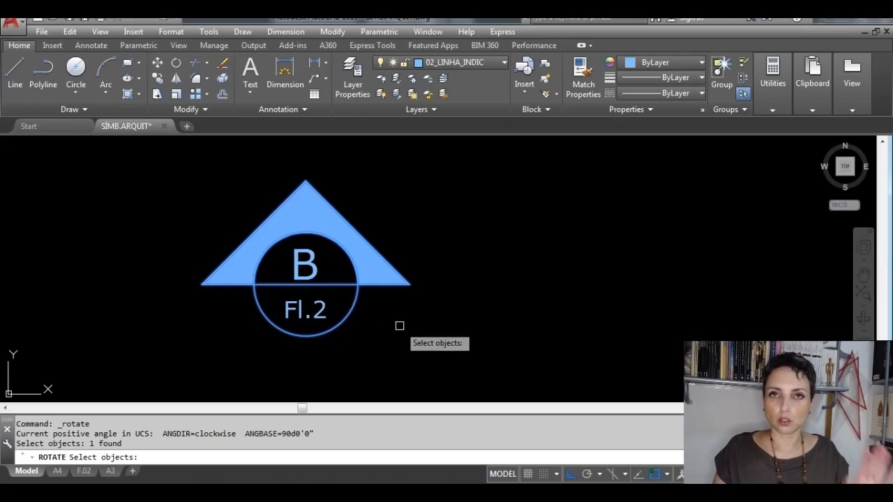
pyautogui.press('Return')
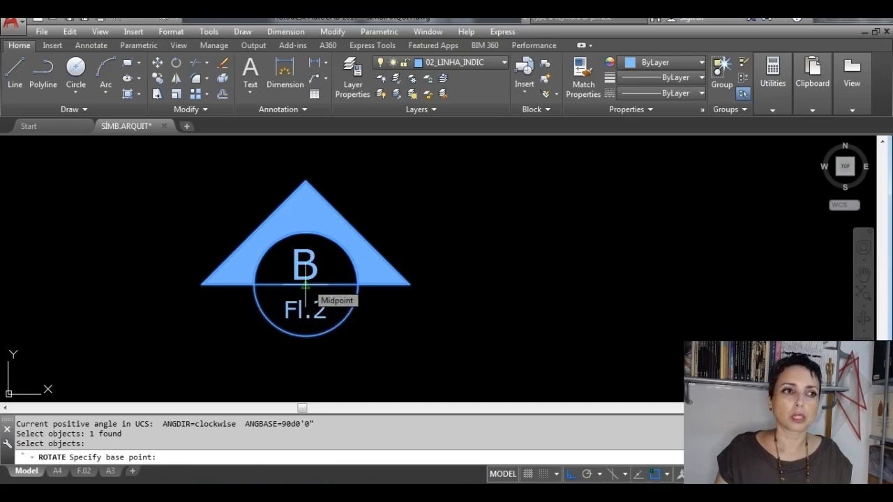
pyautogui.click(305, 285)
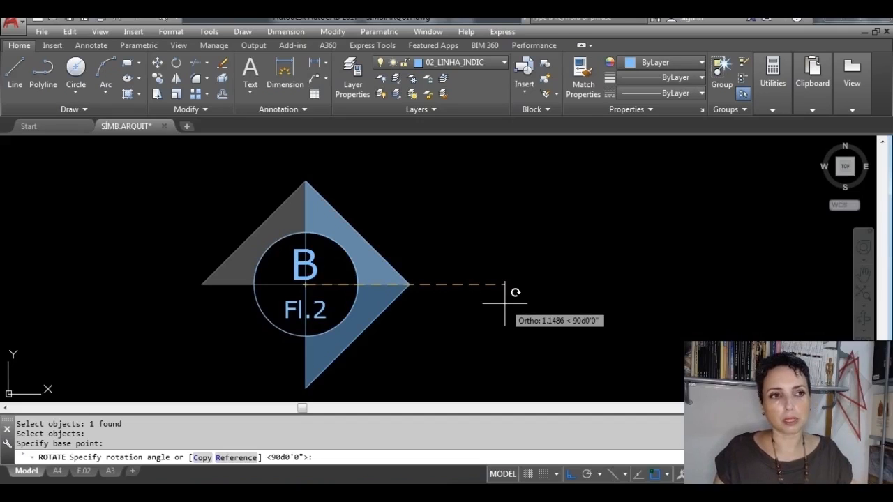
pyautogui.click(504, 304)
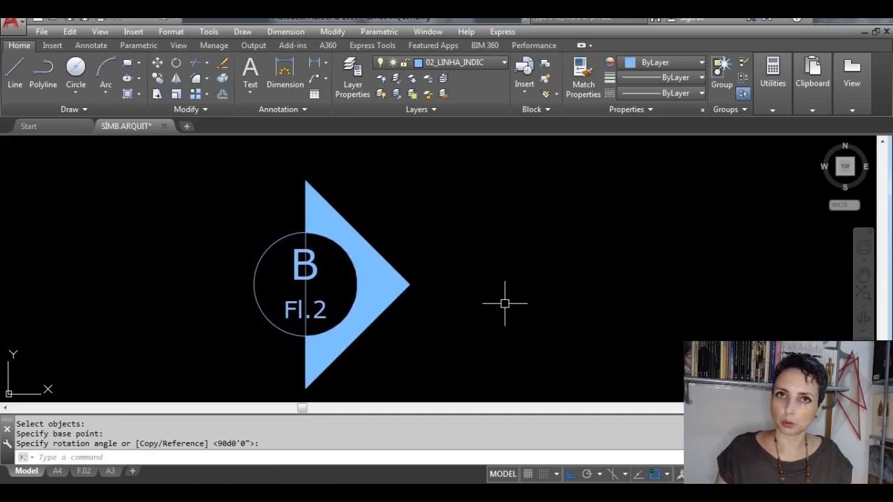
# Step: Turn off Ortho and move the letter B into the right half of the symbol's circle
pyautogui.click(316, 271)
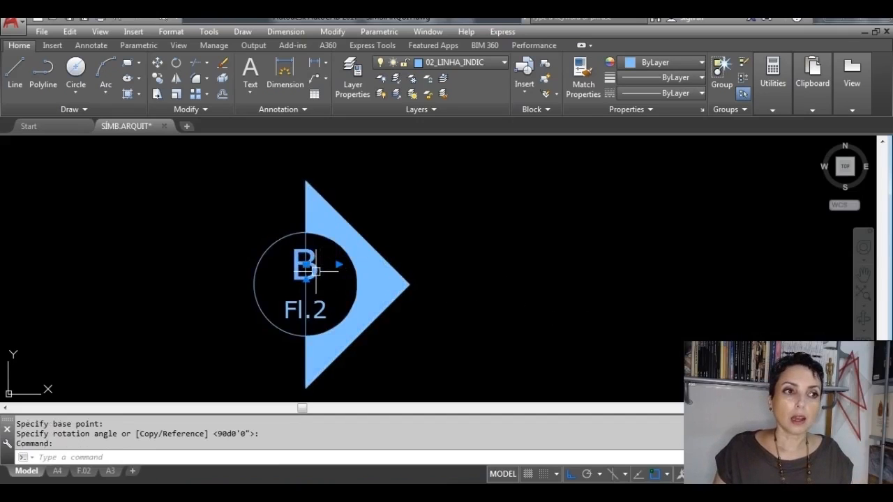
pyautogui.click(304, 268)
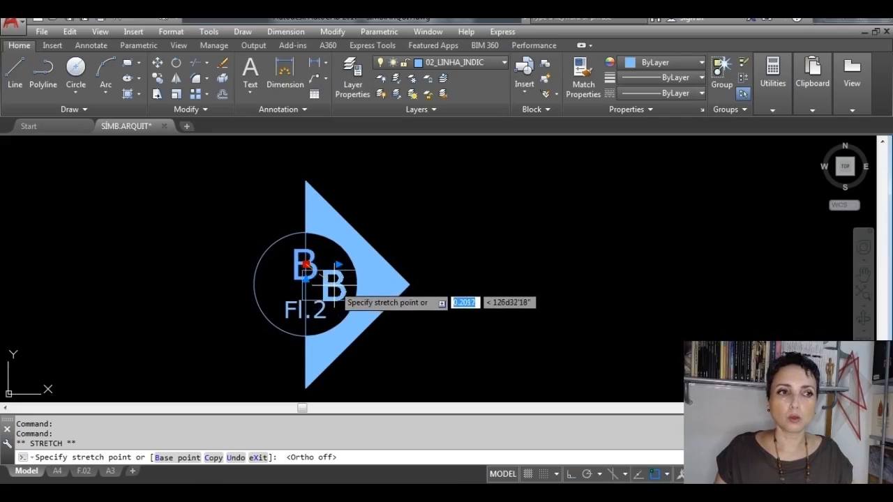
pyautogui.click(333, 283)
pyautogui.press('Escape')
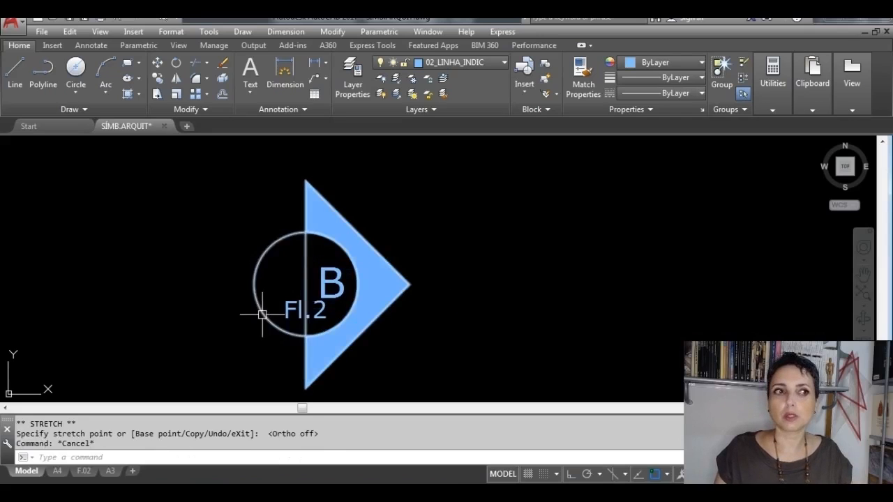
# Step: Move the Fl.2 text up into the left half of the symbol's circle, beside the B
pyautogui.click(284, 315)
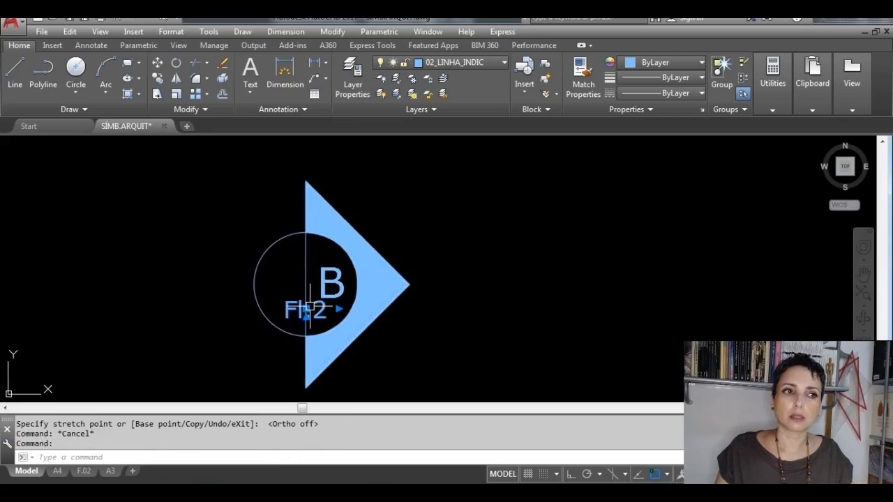
pyautogui.click(307, 312)
pyautogui.press('Escape')
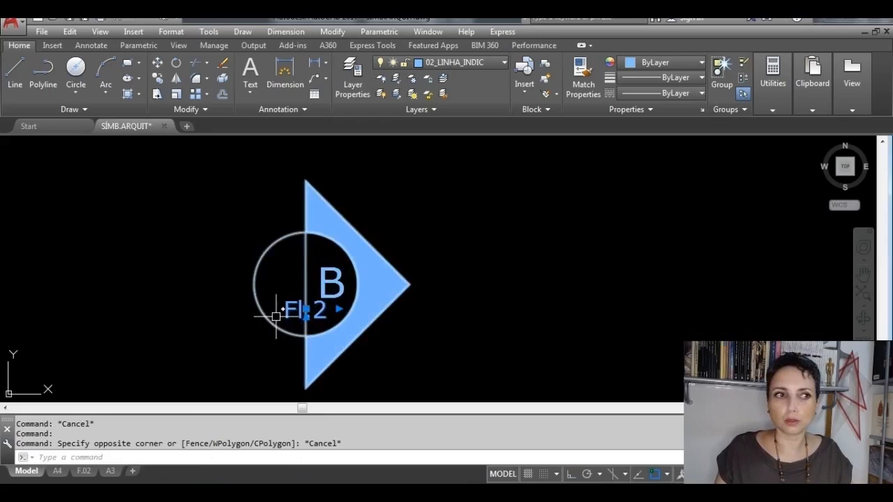
pyautogui.click(305, 308)
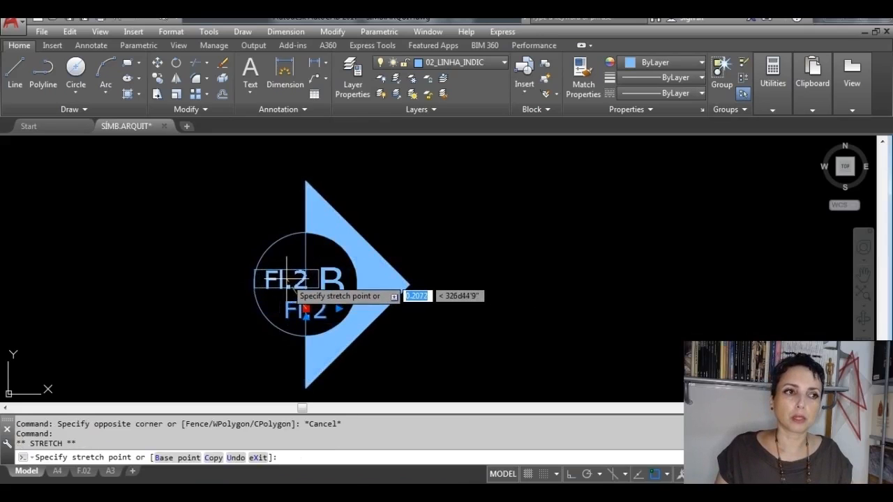
pyautogui.click(290, 280)
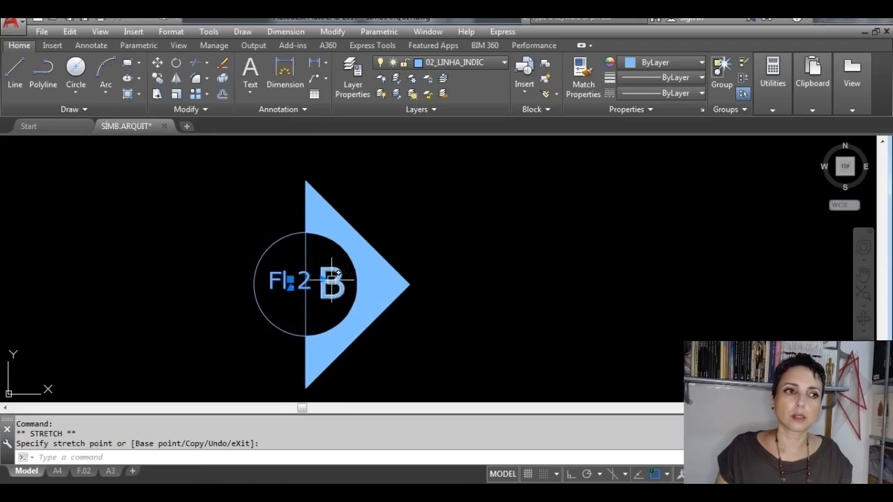
# Step: Narrow the Fl.2 text frame until its right edge sits just beside the number 2
pyautogui.scroll(2, 331, 281)
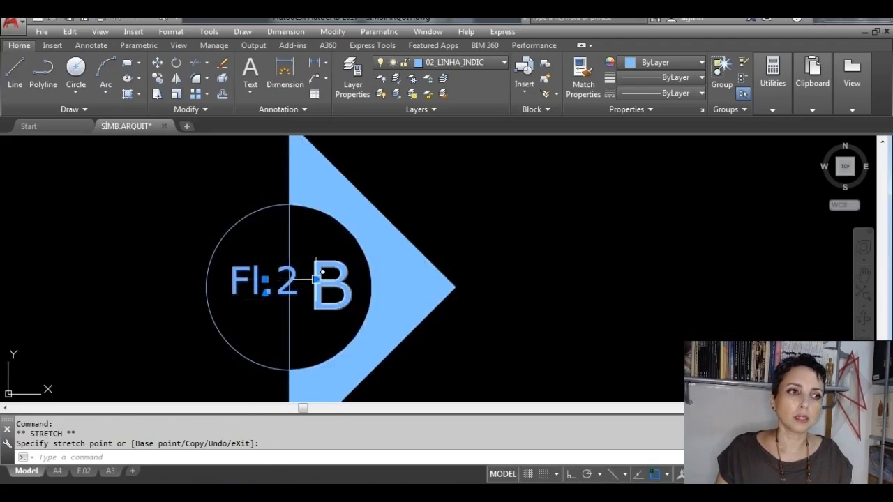
pyautogui.click(316, 279)
pyautogui.click(247, 301)
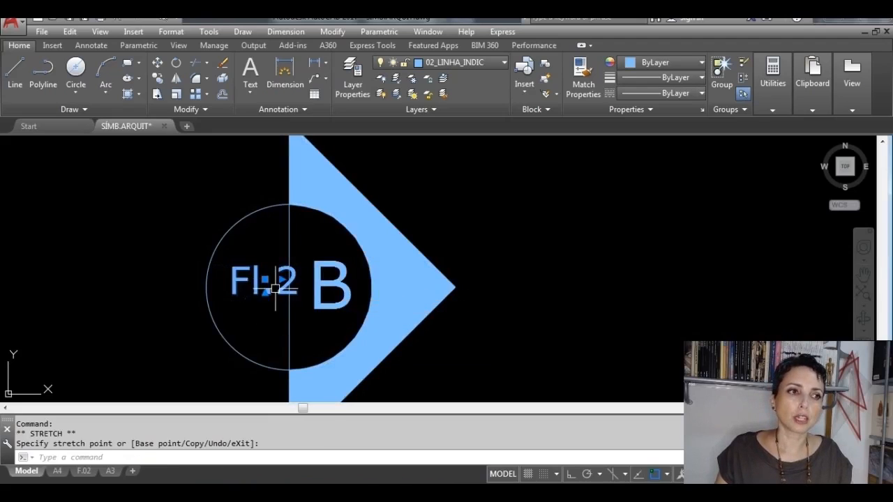
pyautogui.click(281, 279)
pyautogui.click(298, 280)
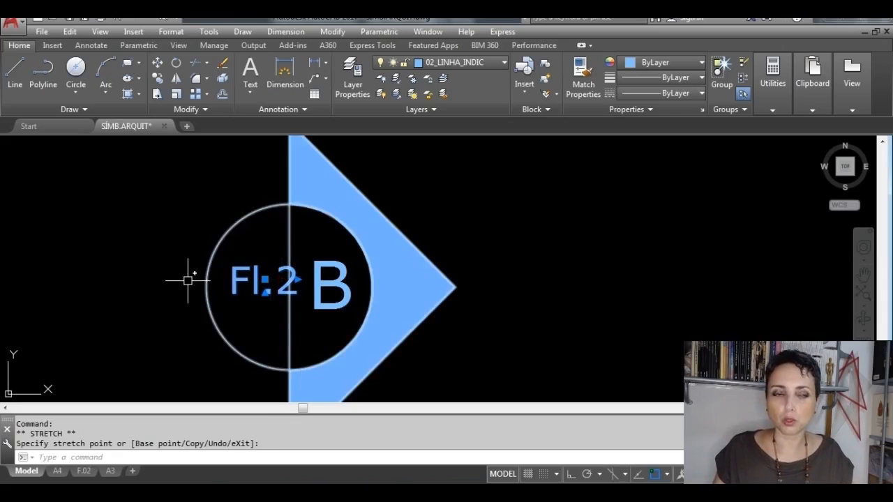
pyautogui.press('Escape')
# Step: Split the Fl.2 text onto two lines, with Fl. above 2, and finish the text editing
pyautogui.doubleClick(237, 279)
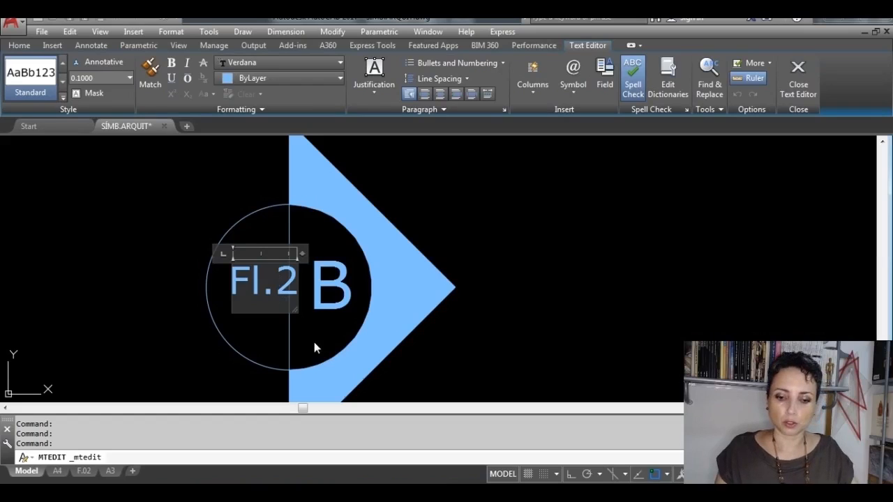
pyautogui.press('Return')
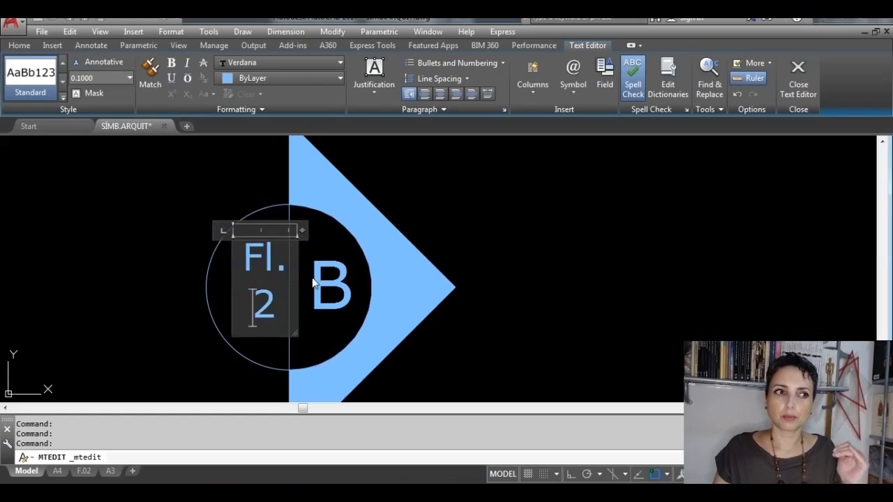
pyautogui.click(790, 78)
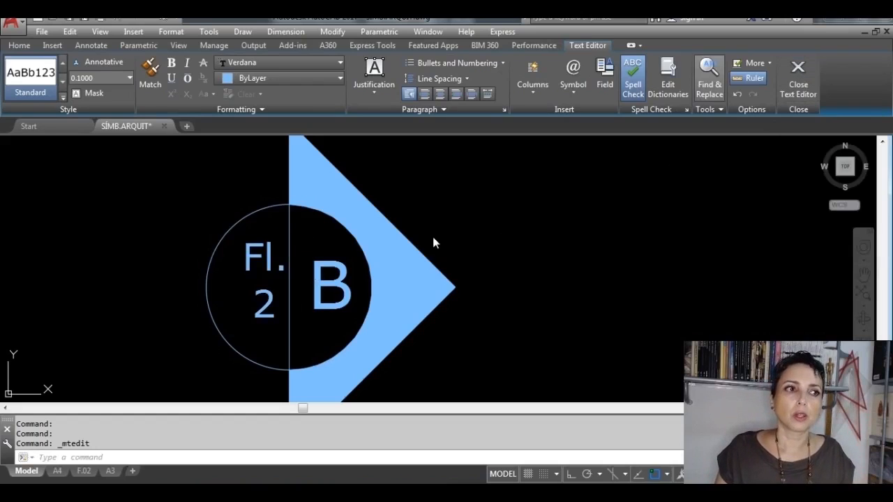
# Step: Move the two-line Fl. 2 text to the middle of the circle's left half, with Ortho off
pyautogui.click(273, 264)
pyautogui.click(265, 279)
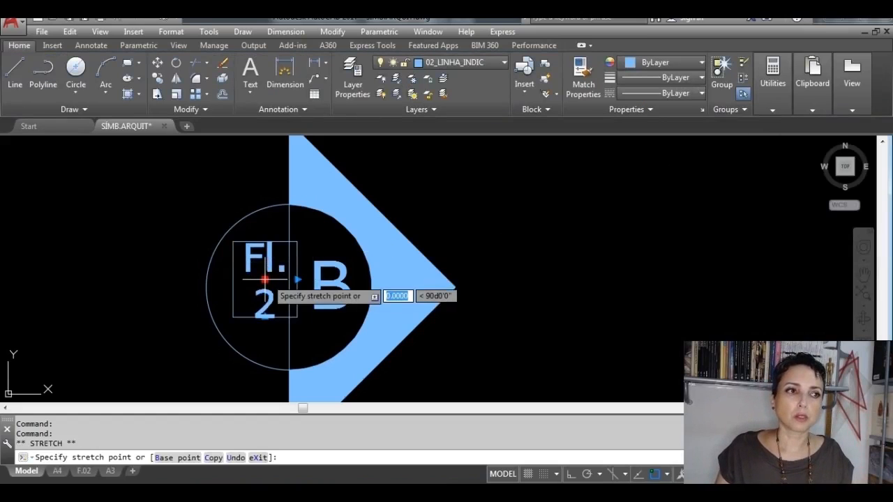
pyautogui.press('F8')
pyautogui.press('F8')
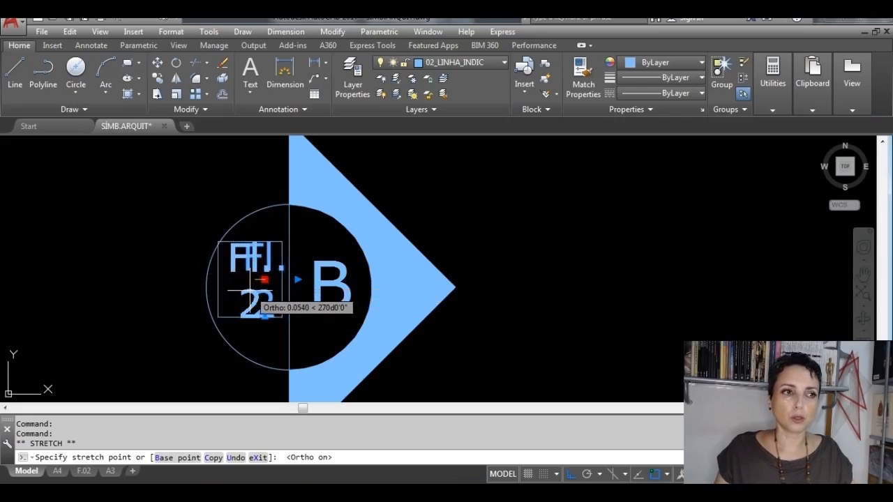
pyautogui.press('Escape')
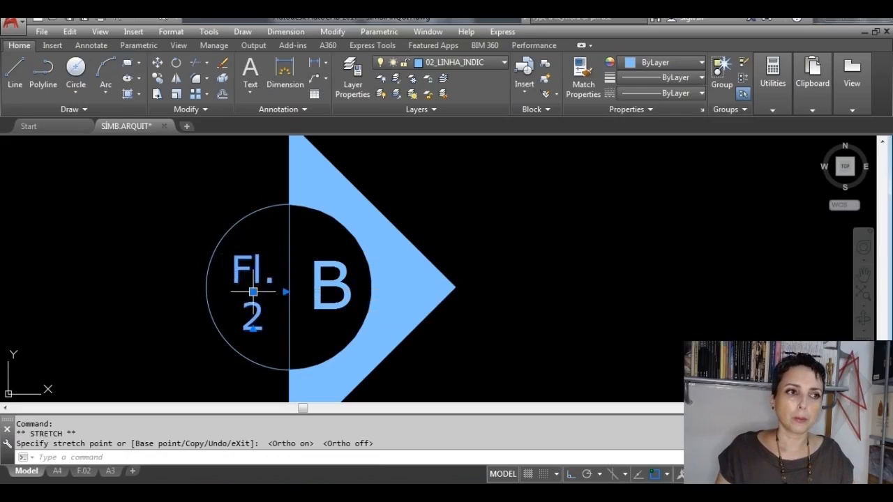
pyautogui.press('Escape')
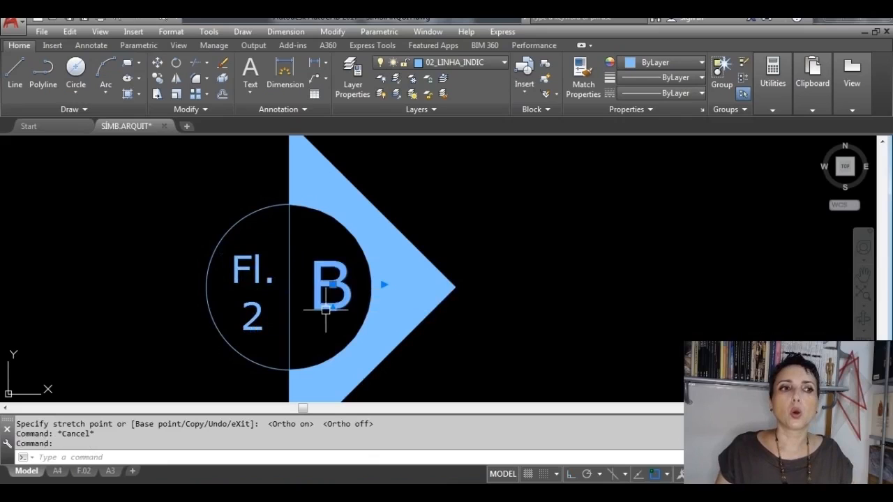
# Step: Shift the letter B slightly toward the vertical line to centre it in the circle's right half
pyautogui.click(329, 286)
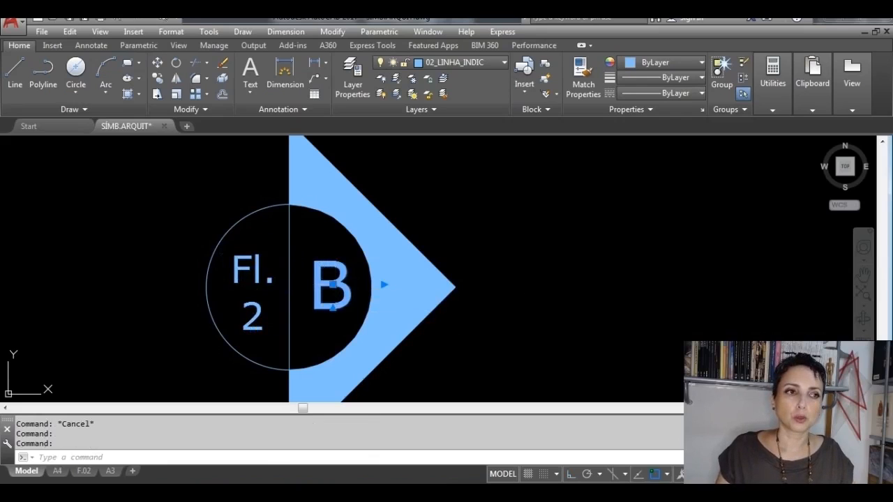
pyautogui.click(333, 284)
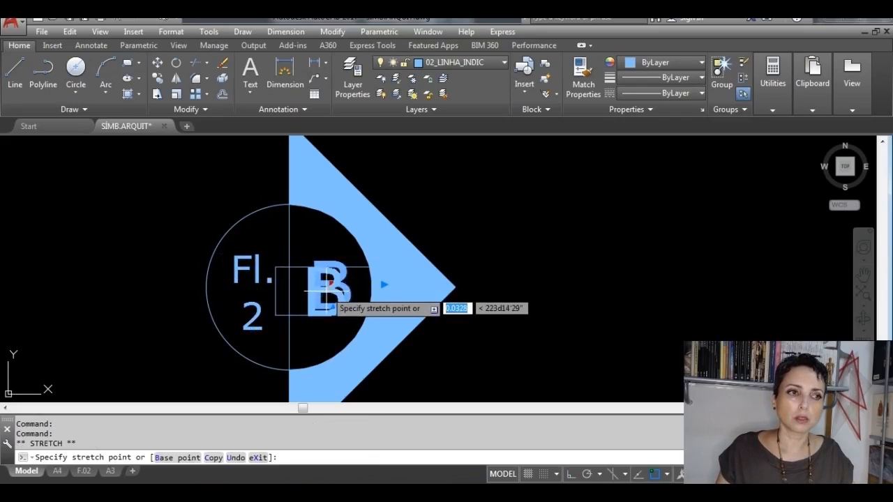
pyautogui.press('Escape')
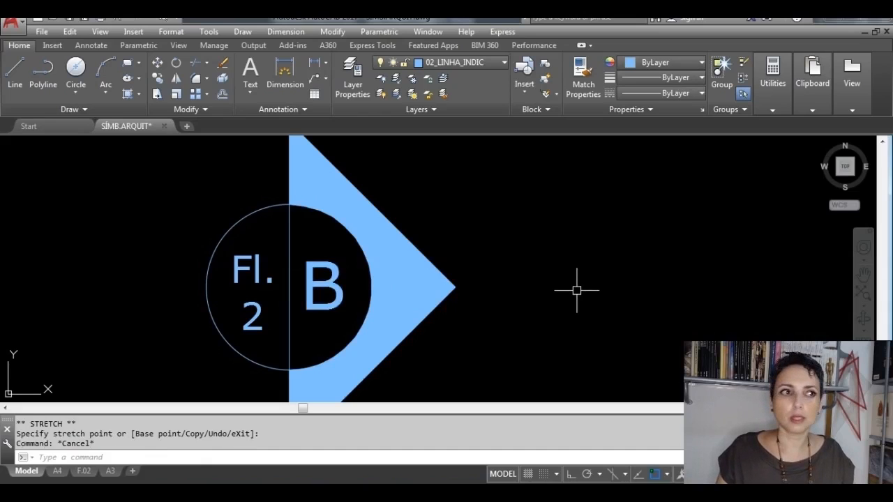
# Step: Erase the whole rotated section symbol copy together with its B and Fl. 2 texts
pyautogui.scroll(-4, 562, 279)
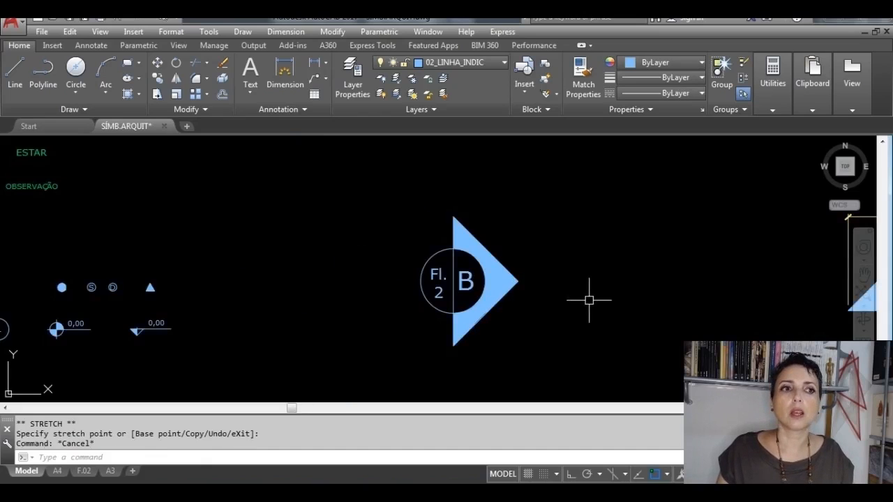
pyautogui.moveTo(588, 300); pyautogui.dragTo(558, 297, button='middle')
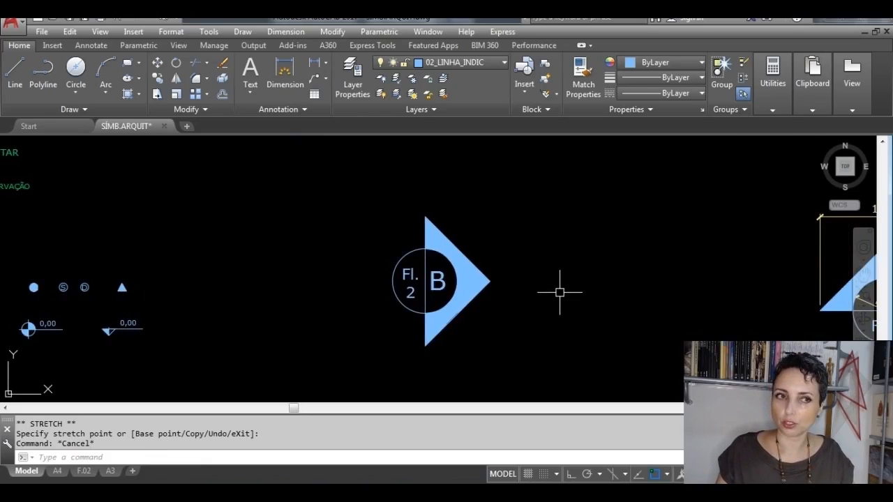
pyautogui.scroll(-3, 559, 292)
pyautogui.moveTo(620, 302); pyautogui.dragTo(246, 257, button='middle')
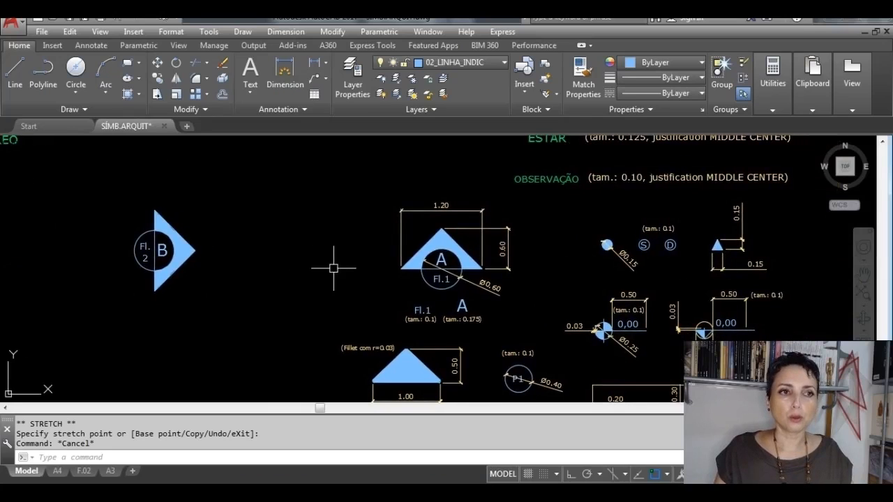
pyautogui.click(249, 314)
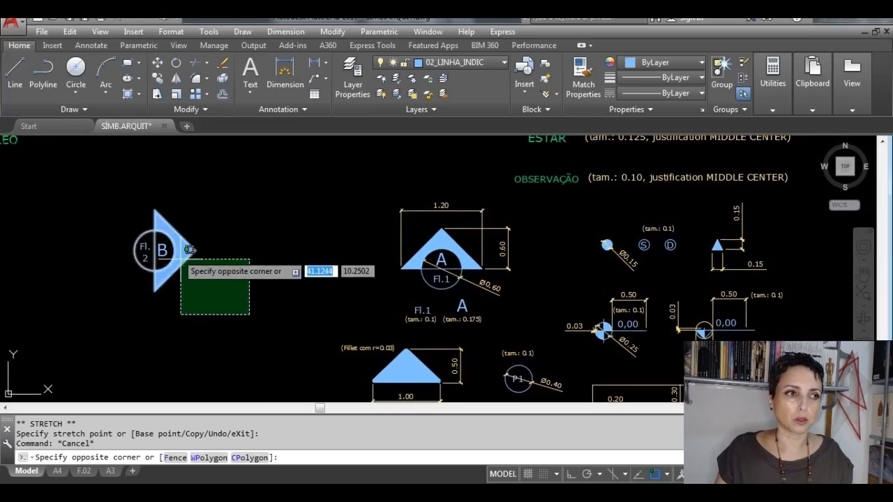
pyautogui.click(107, 200)
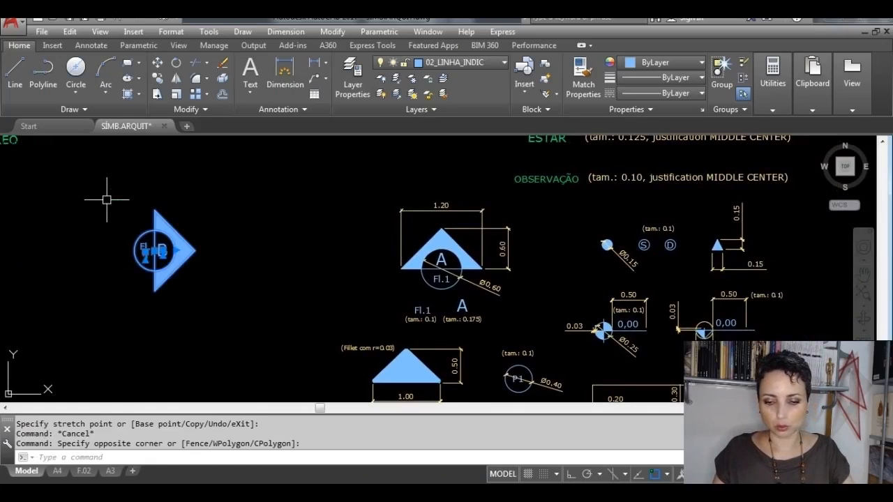
pyautogui.press('Delete')
# Step: Draw a horizontal base line 1 unit long beside the dimensioned filled triangle, with Ortho on
pyautogui.moveTo(452, 317); pyautogui.dragTo(417, 231, button='middle')
pyautogui.scroll(4, 371, 282)
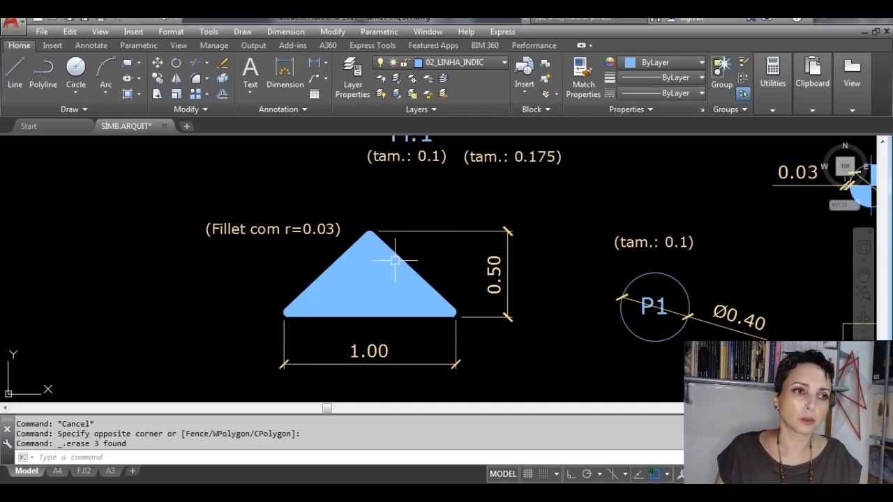
pyautogui.moveTo(339, 295); pyautogui.dragTo(484, 291, button='middle')
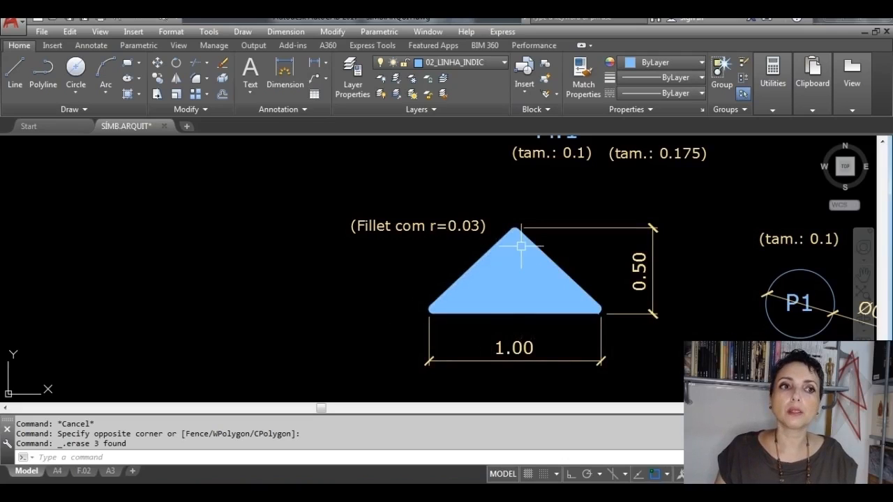
pyautogui.click(14, 70)
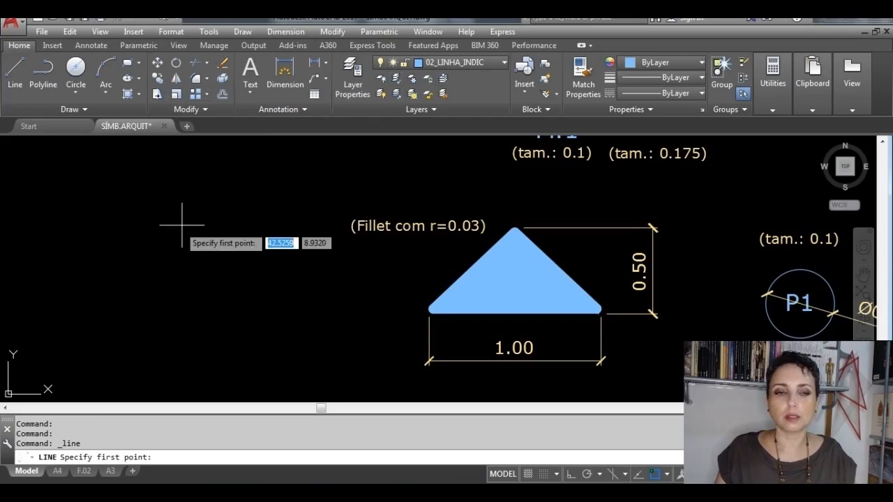
pyautogui.click(123, 318)
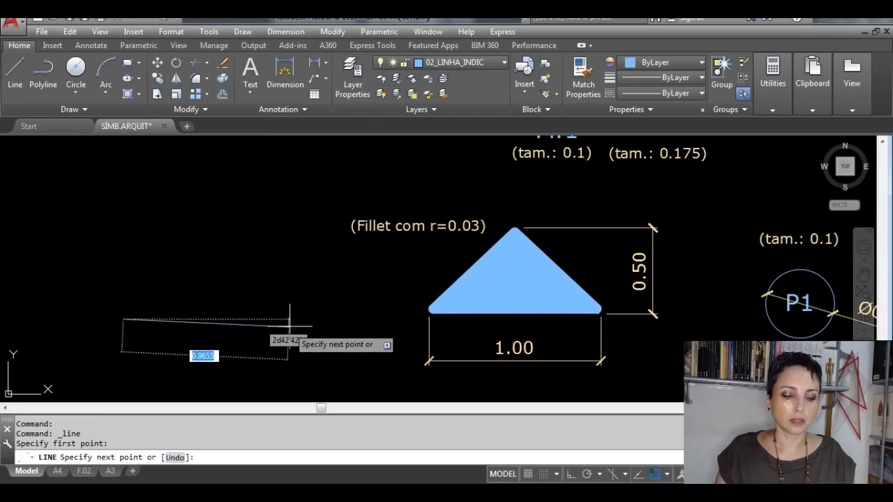
pyautogui.press('F8')
pyautogui.write('1')
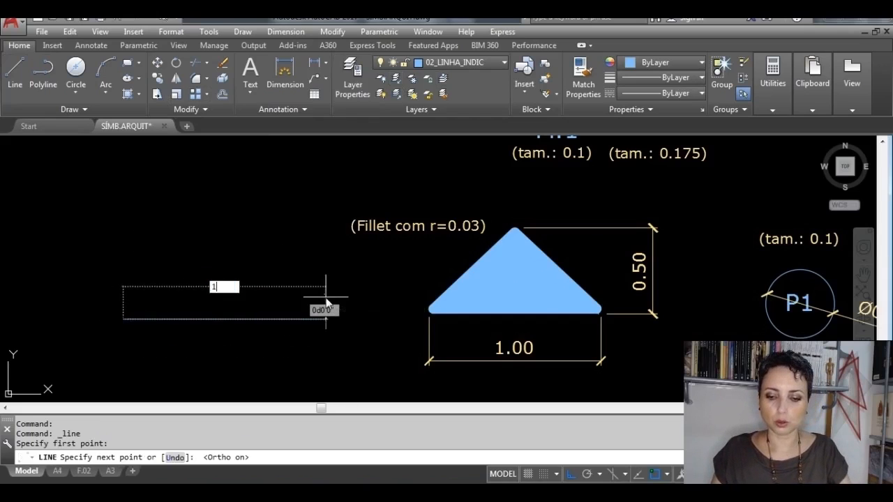
pyautogui.press('Return')
pyautogui.press('Return')
pyautogui.press('Return')
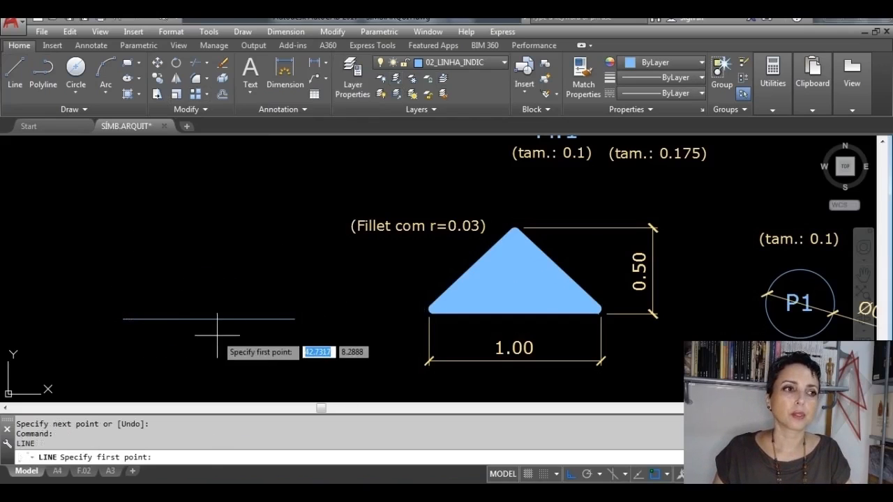
# Step: Draw a vertical line 0.5 units up from the midpoint of the base line
pyautogui.click(209, 319)
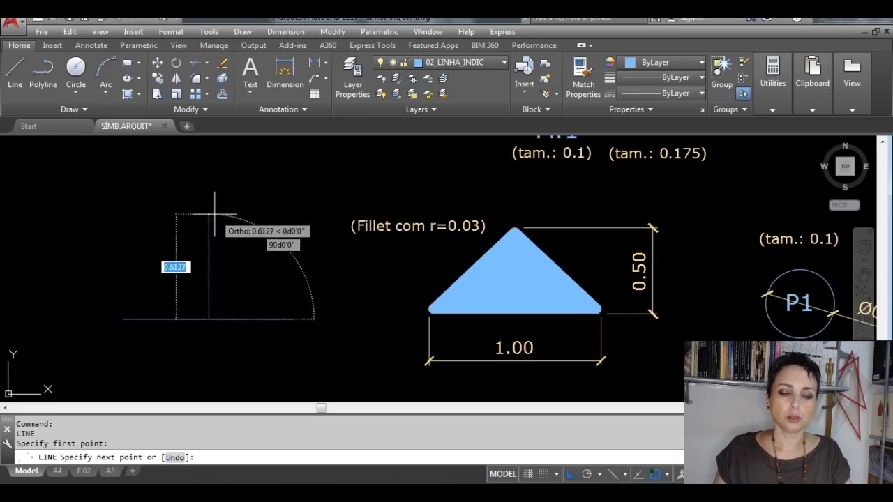
pyautogui.write('.5')
pyautogui.press('Return')
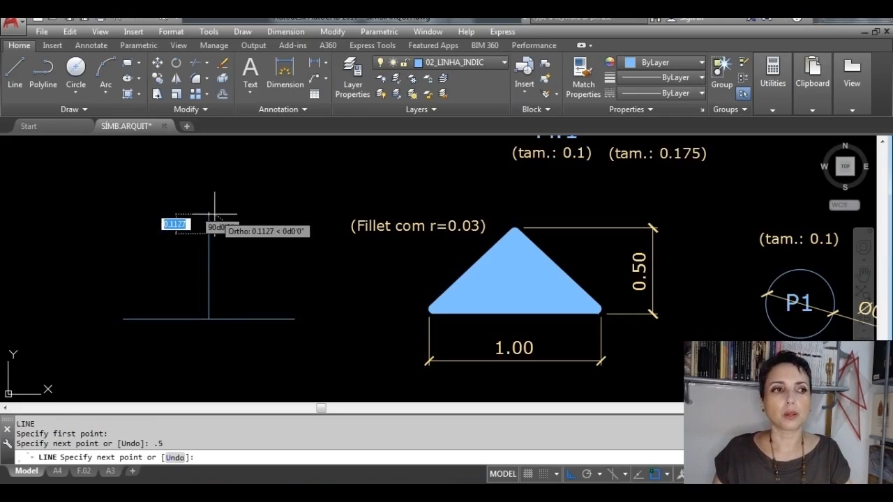
pyautogui.press('Return')
# Step: Draw the sloping side line from the top of the vertical line to the right end of the base line
pyautogui.press('Return')
pyautogui.click(209, 234)
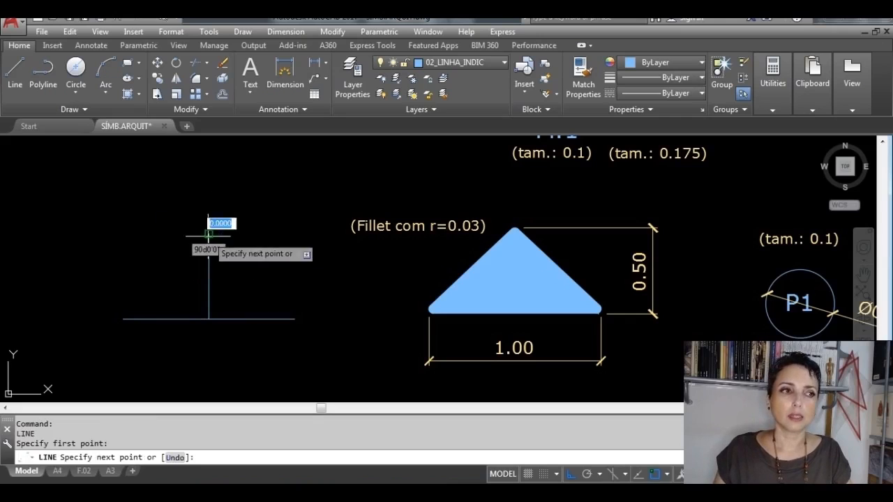
pyautogui.click(294, 320)
# Step: Draw the other sloping side from the apex to the left end of the base line, and erase the vertical construction line
pyautogui.press('Return')
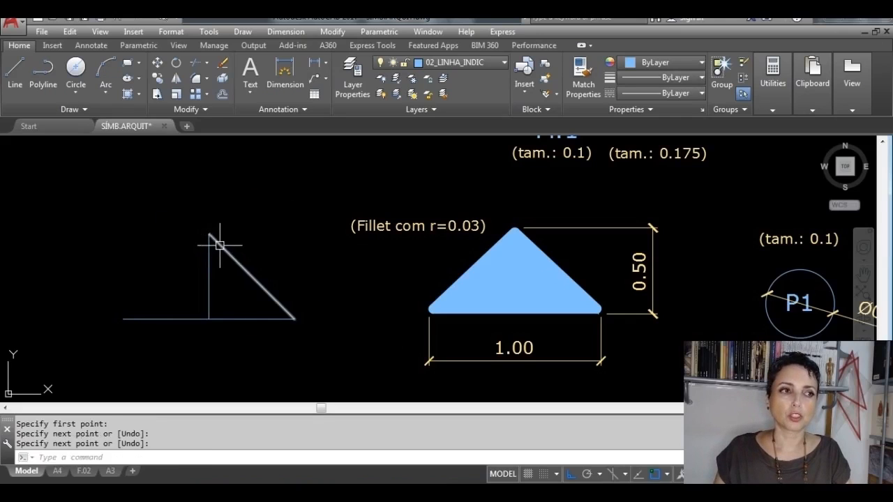
pyautogui.press('Return')
pyautogui.click(209, 234)
pyautogui.click(123, 319)
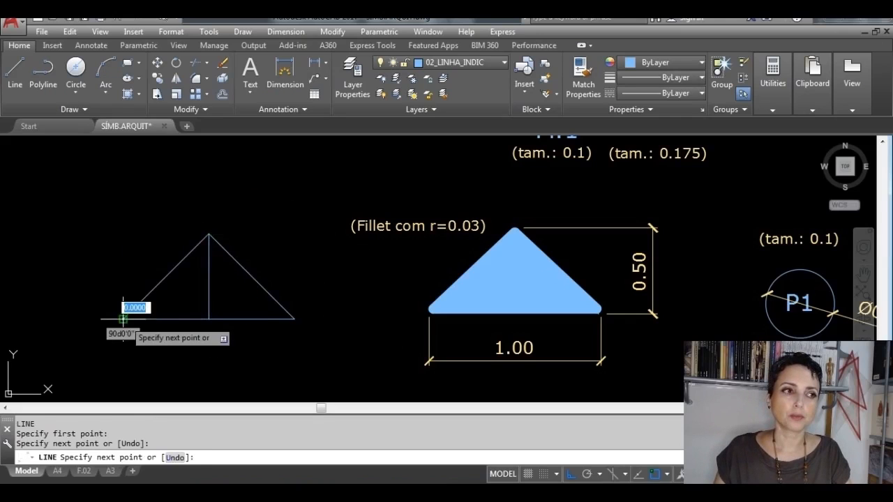
pyautogui.press('Return')
pyautogui.click(204, 299)
pyautogui.click(209, 299)
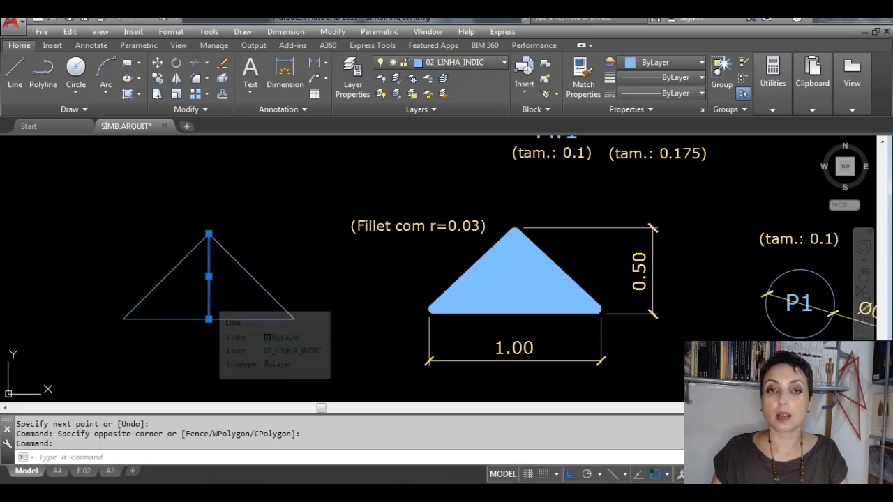
pyautogui.press('Delete')
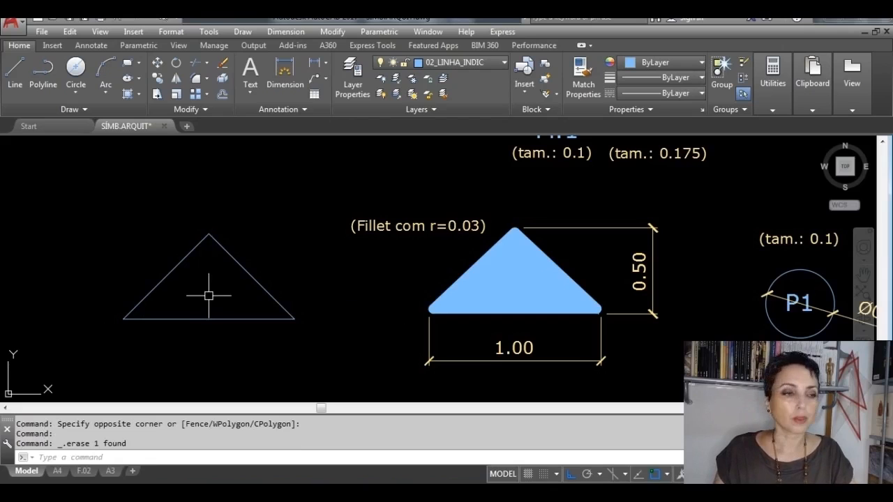
# Step: Fillet the lower-left corner of the new triangle with a radius of 0.03
pyautogui.scroll(4, 435, 300)
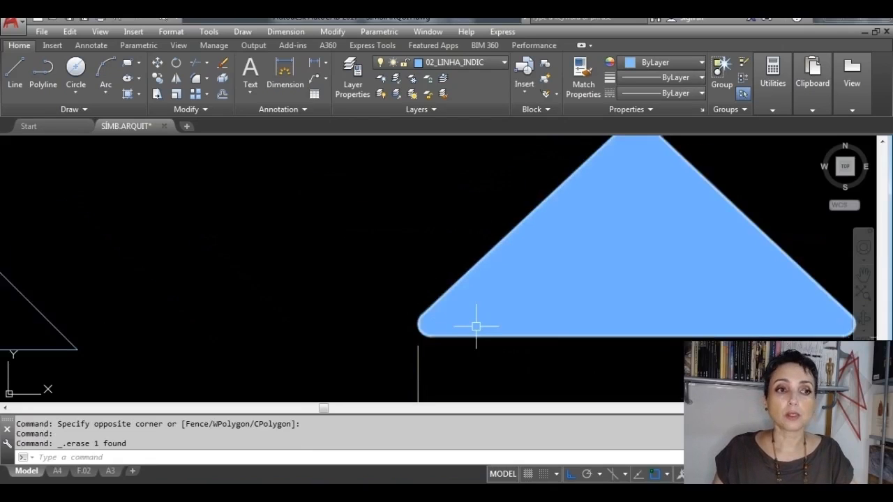
pyautogui.moveTo(465, 325); pyautogui.dragTo(213, 314, button='middle')
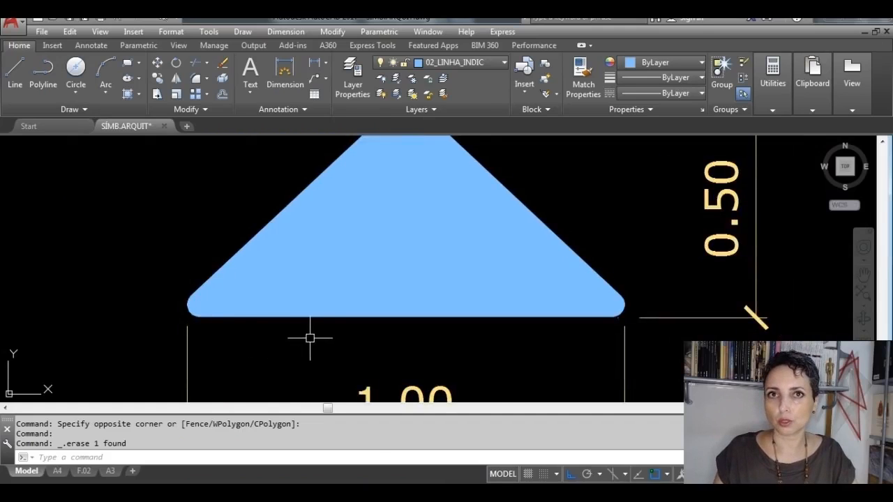
pyautogui.scroll(-4, 310, 338)
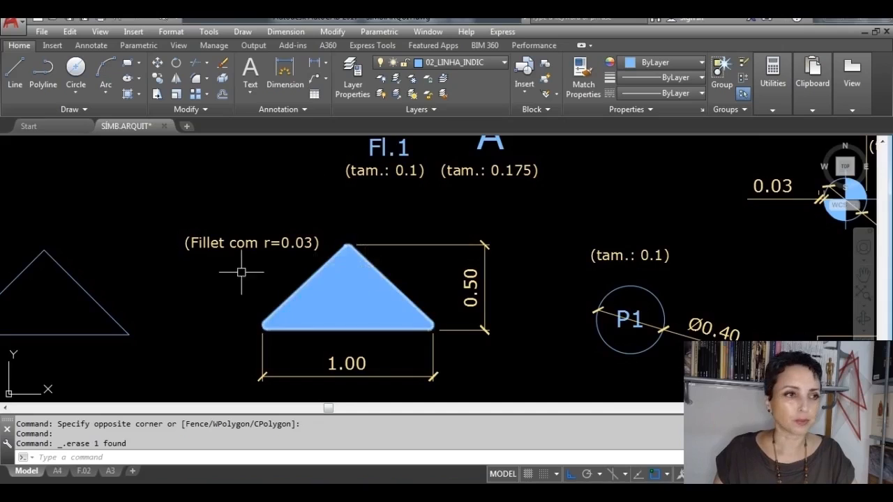
pyautogui.moveTo(222, 279); pyautogui.dragTo(473, 271, button='middle')
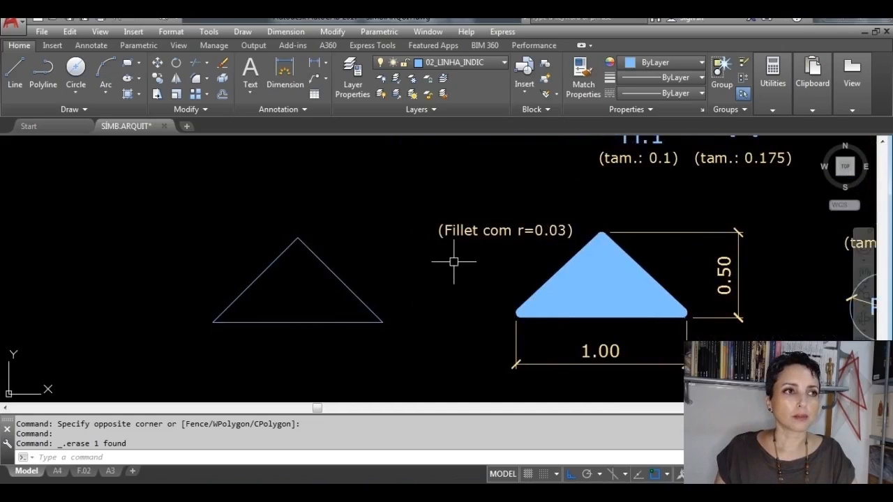
pyautogui.click(207, 79)
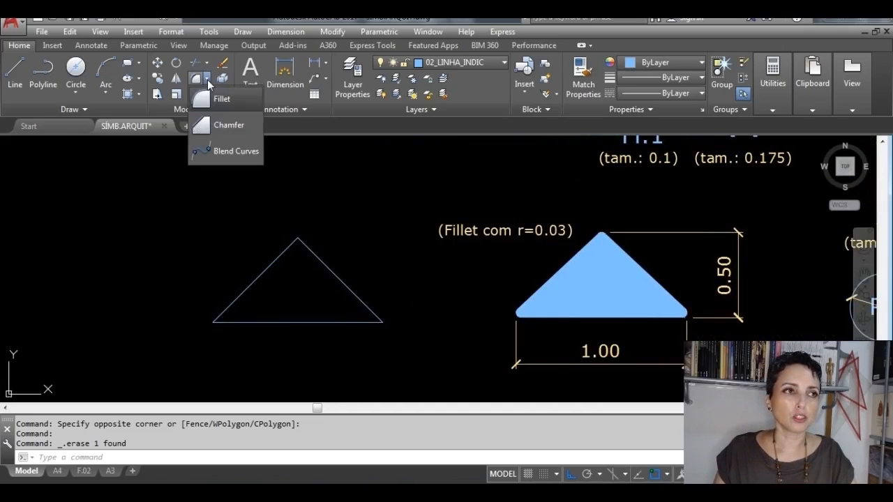
pyautogui.click(223, 100)
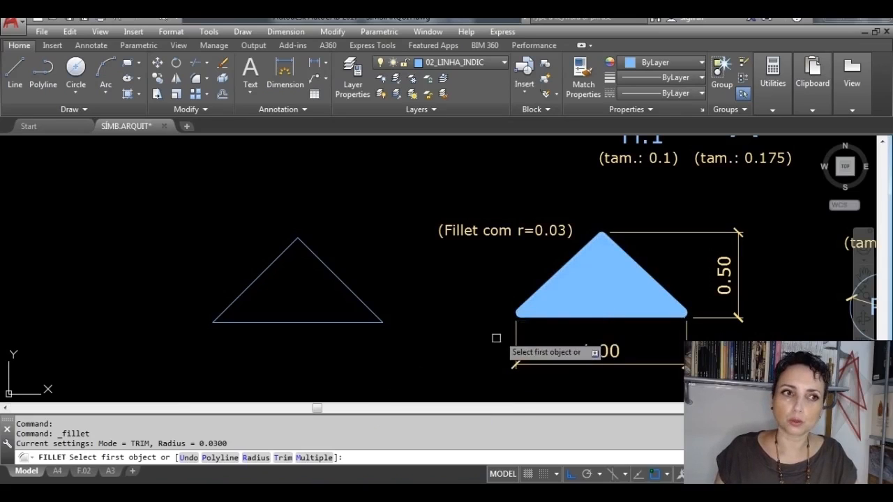
pyautogui.write('R')
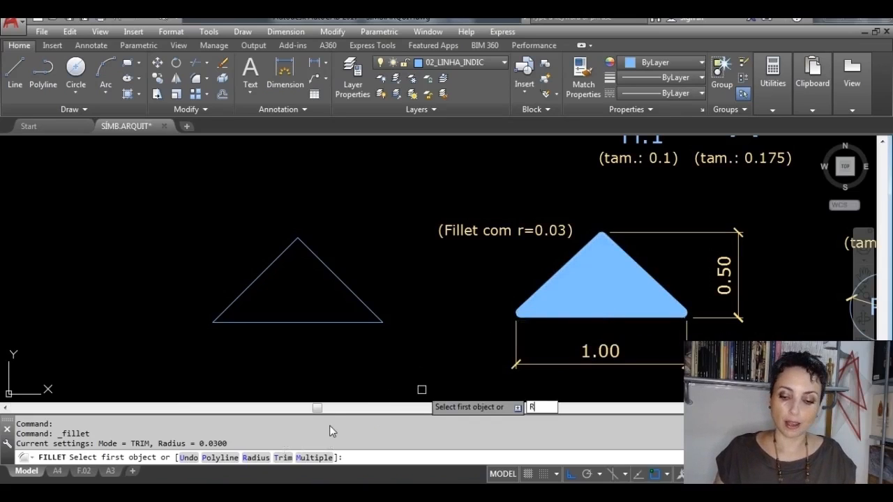
pyautogui.press('Return')
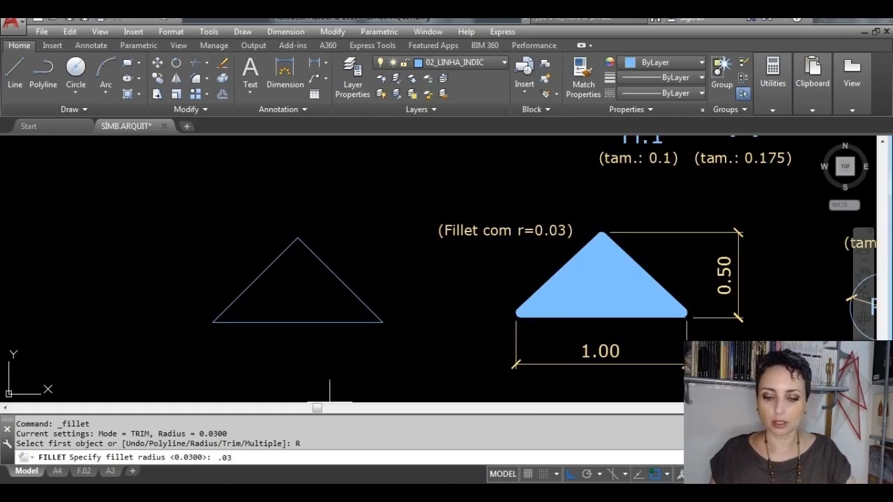
pyautogui.press('Return')
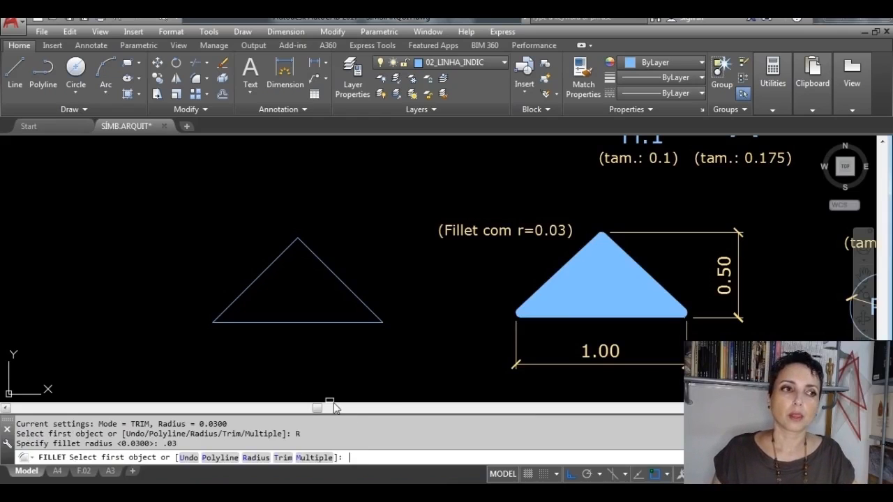
pyautogui.scroll(2, 218, 352)
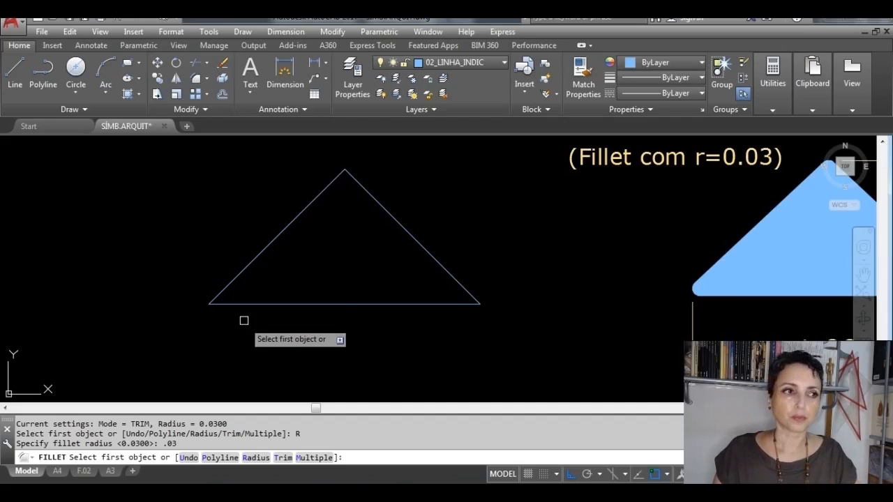
pyautogui.click(235, 278)
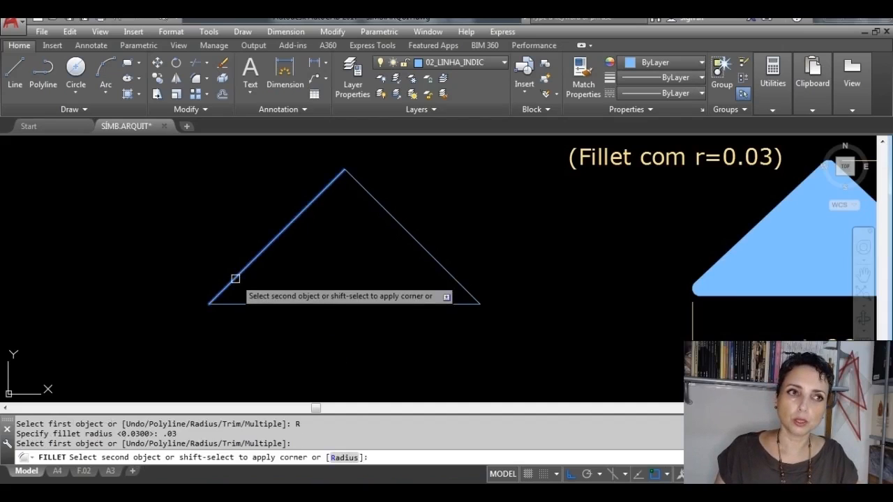
pyautogui.click(254, 304)
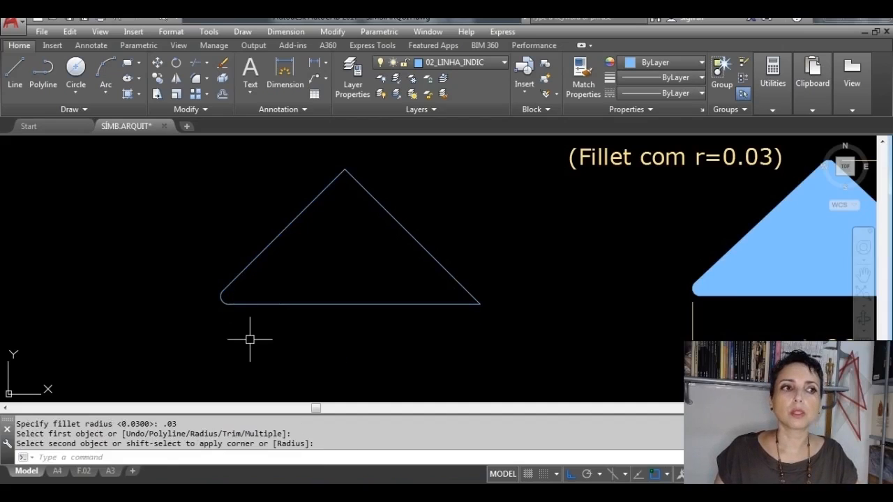
# Step: Fillet the triangle's lower-right corner and its apex with the same 0.03 radius
pyautogui.scroll(2, 187, 340)
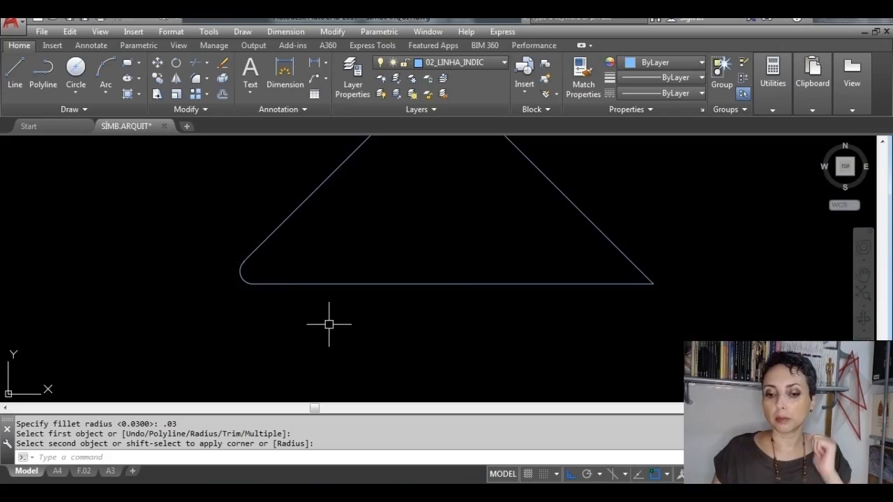
pyautogui.press('Return')
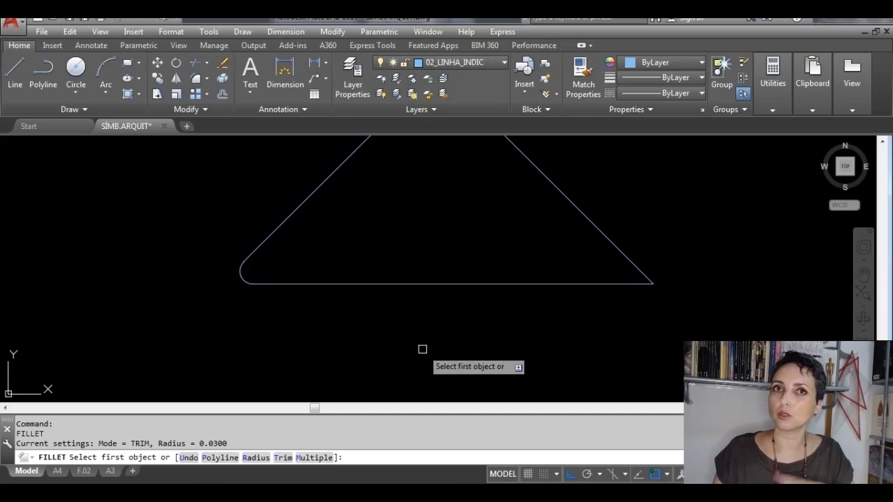
pyautogui.click(612, 284)
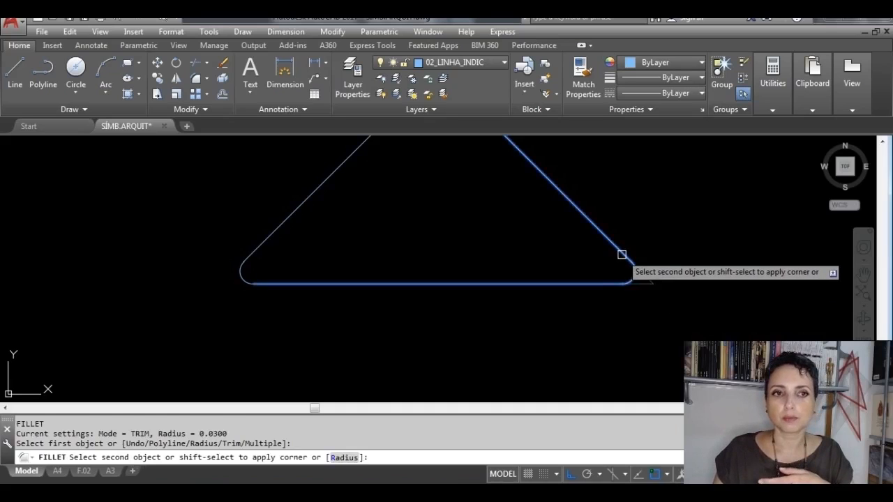
pyautogui.click(624, 256)
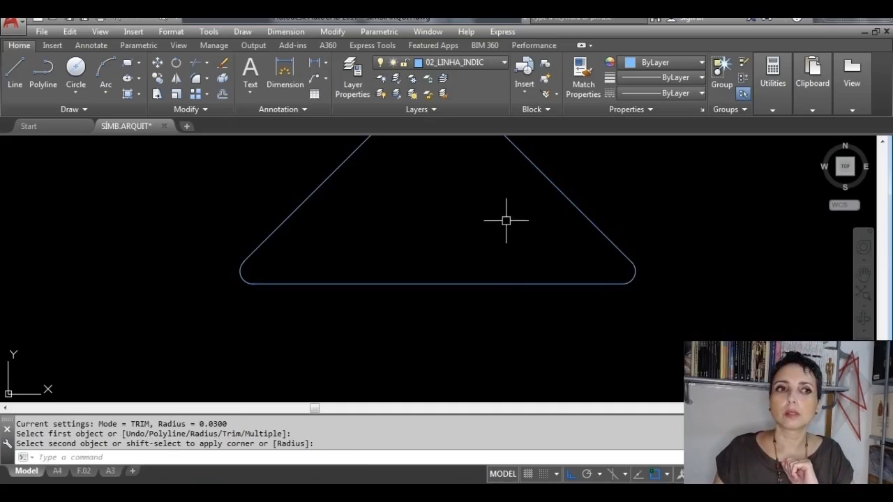
pyautogui.moveTo(490, 264)
pyautogui.mouseDown(button='middle')
pyautogui.moveTo(446, 354)
pyautogui.moveTo(442, 343)
pyautogui.mouseUp(button='middle')
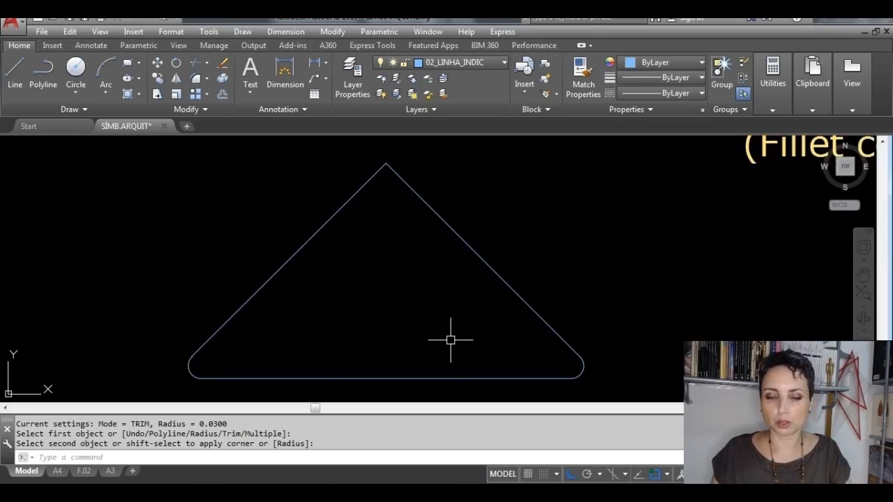
pyautogui.press('Return')
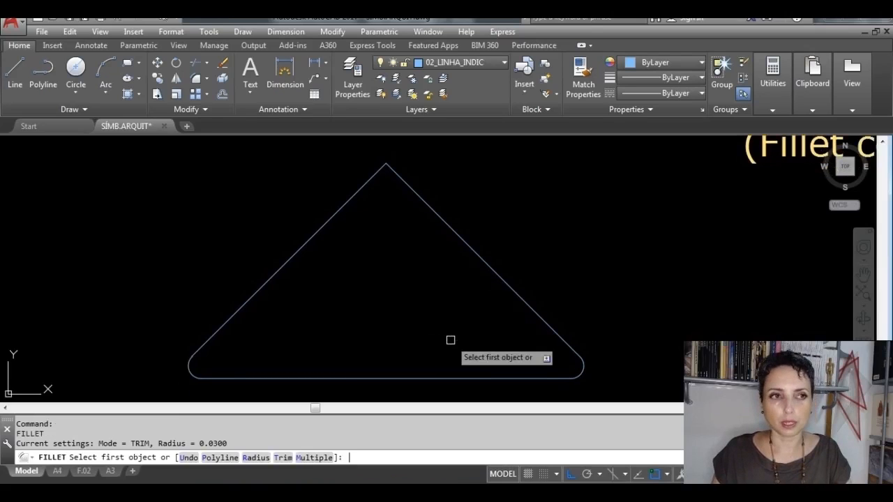
pyautogui.click(353, 200)
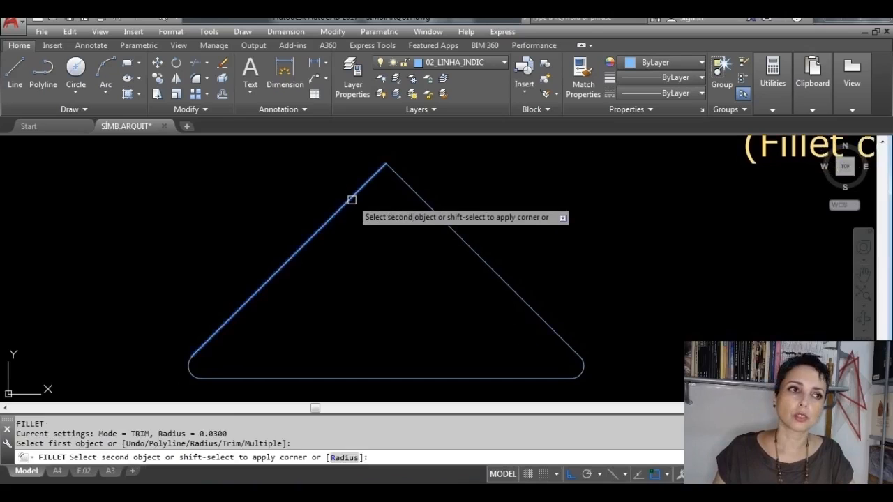
pyautogui.click(419, 199)
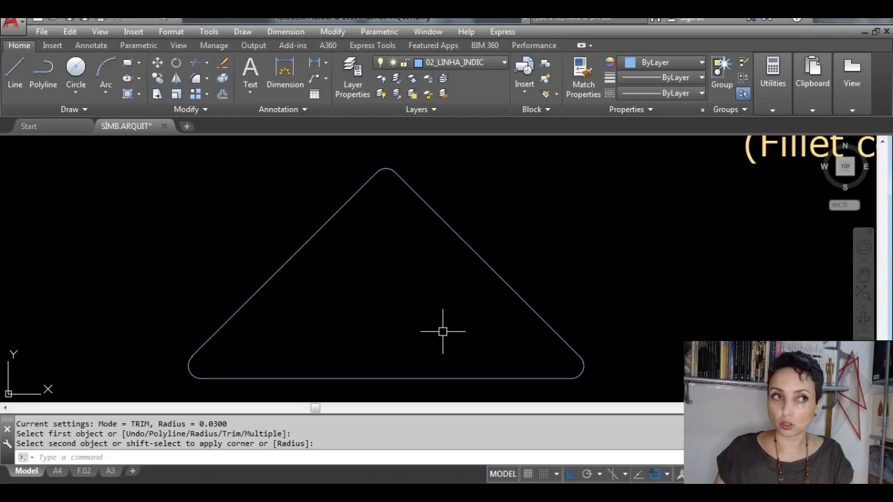
# Step: Fill the inside of the filleted triangle with a SOLID hatch in ByLayer color
pyautogui.click(140, 95)
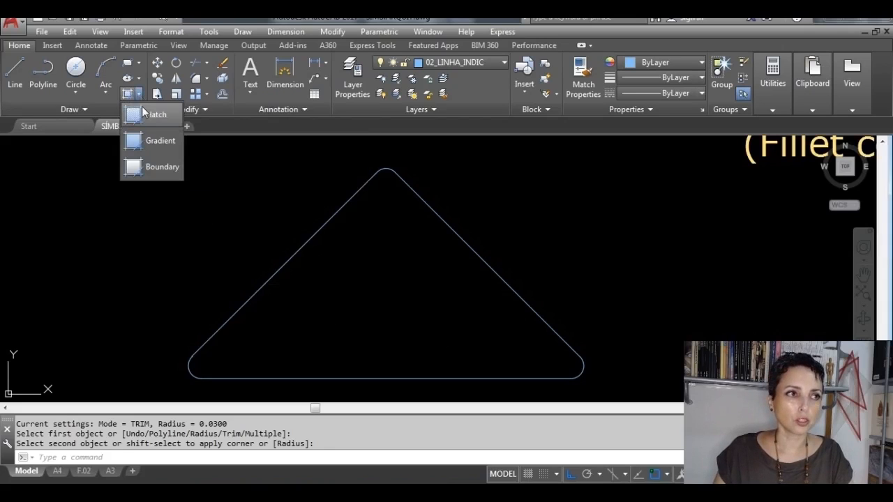
pyautogui.click(143, 112)
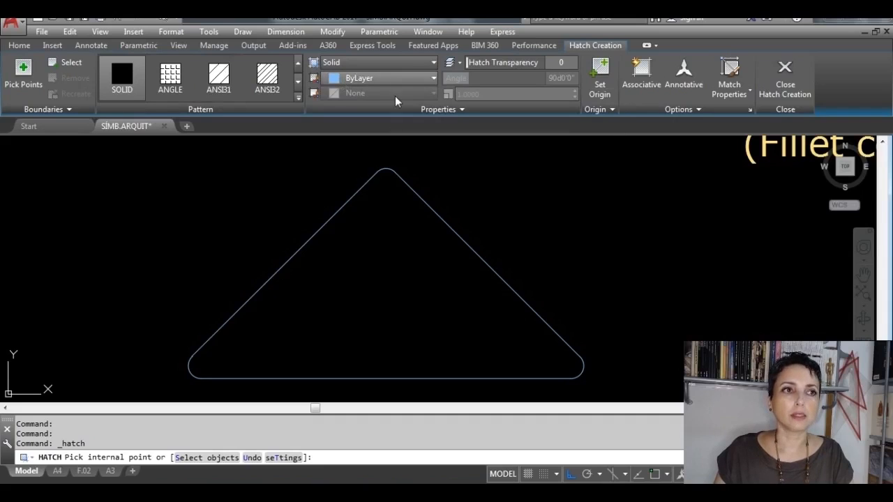
pyautogui.click(387, 274)
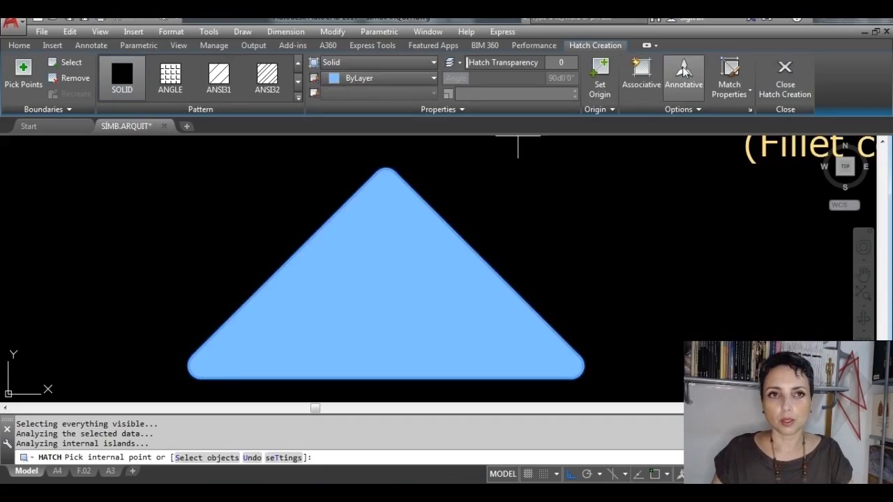
pyautogui.click(780, 82)
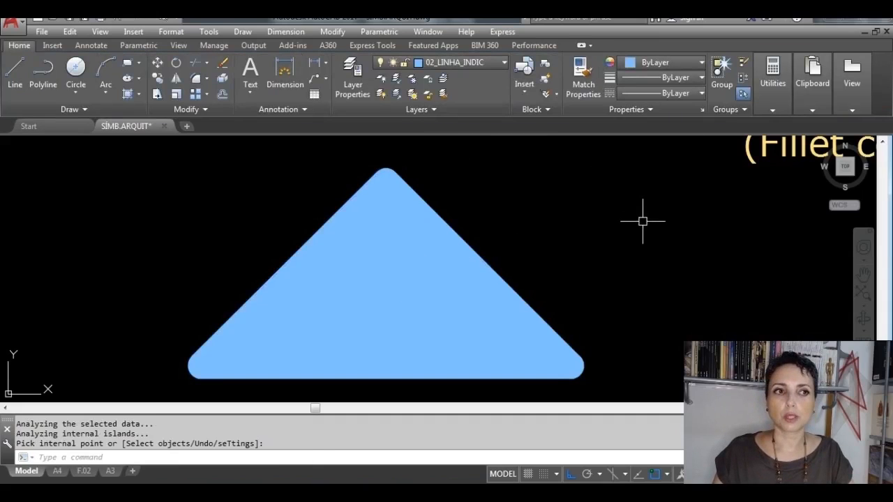
# Step: Start a block definition named INDIC._ÁGUA_COB. with its base point at the midpoint of the new triangle's base line
pyautogui.scroll(-4, 643, 221)
pyautogui.moveTo(621, 239)
pyautogui.mouseDown(button='middle')
pyautogui.moveTo(492, 287)
pyautogui.moveTo(411, 298)
pyautogui.mouseUp(button='middle')
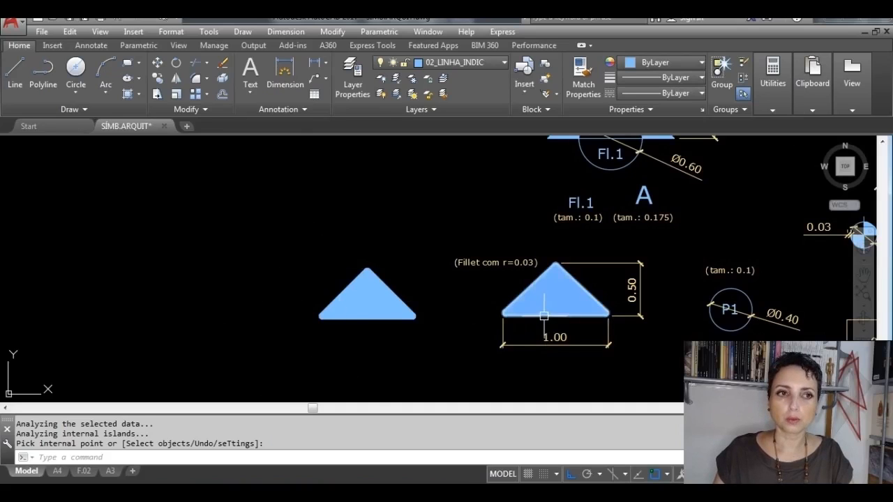
pyautogui.press('Return')
pyautogui.scroll(4, 551, 313)
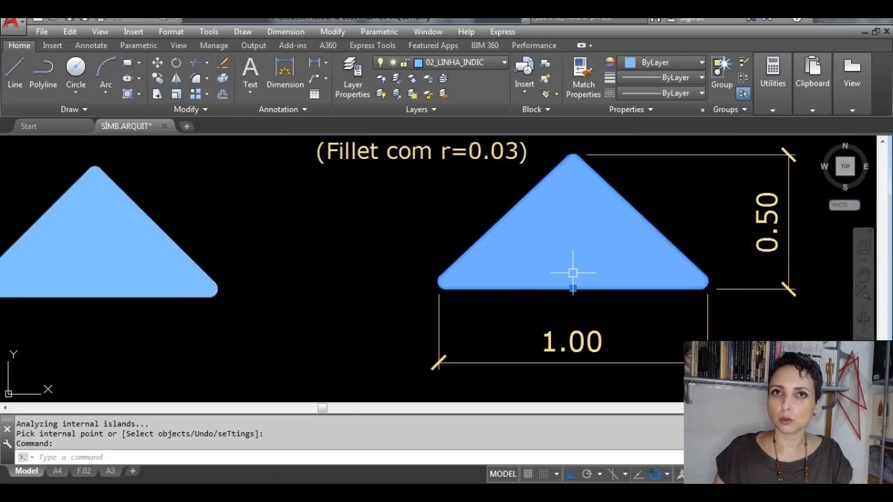
pyautogui.scroll(-2, 645, 278)
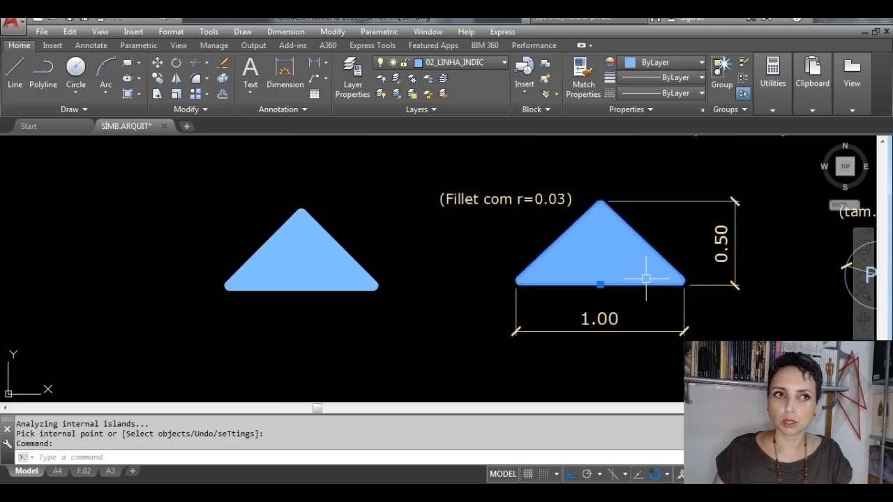
pyautogui.press('Escape')
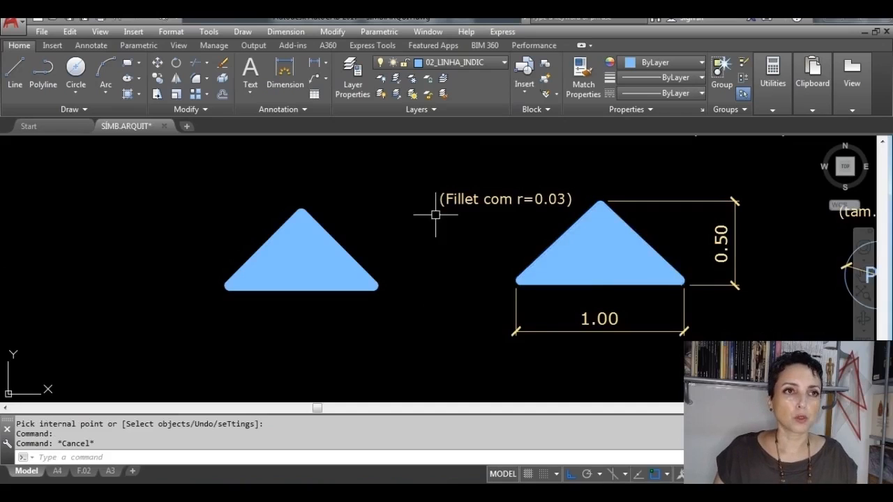
pyautogui.click(545, 66)
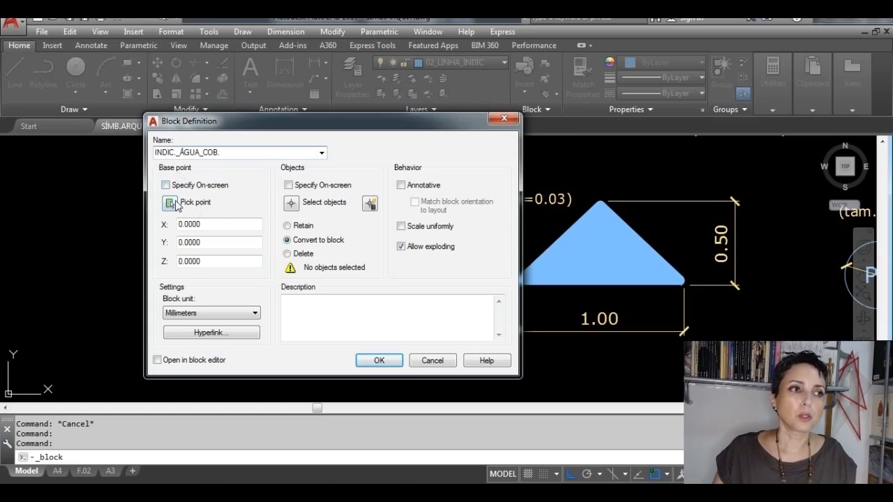
pyautogui.click(169, 205)
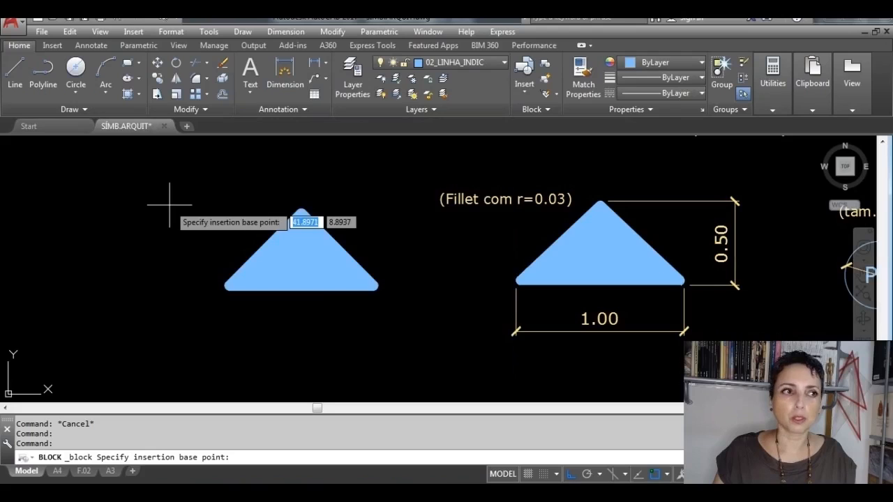
pyautogui.click(300, 290)
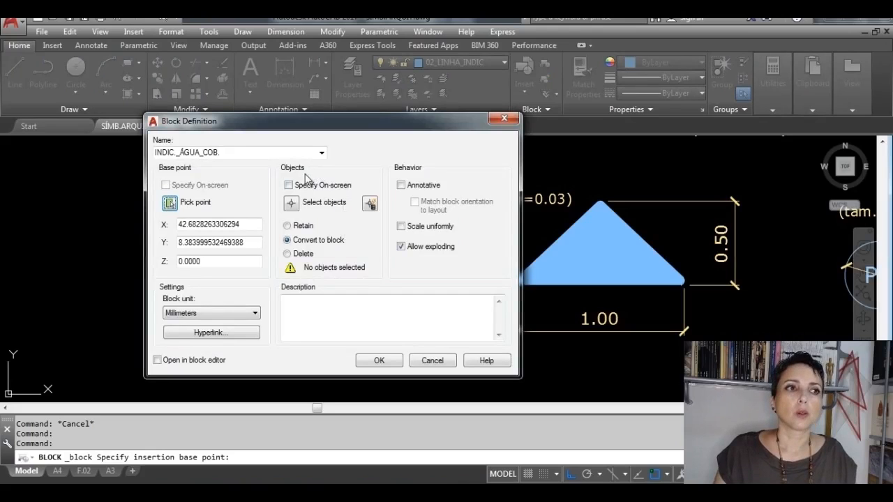
# Step: Select the new triangle's outline and solid fill as the block's objects and create the block with Convert to block
pyautogui.click(292, 203)
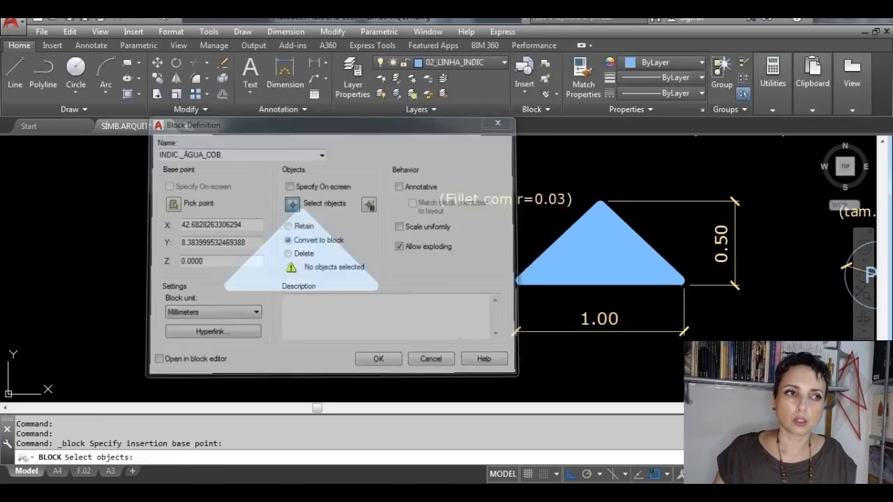
pyautogui.click(412, 325)
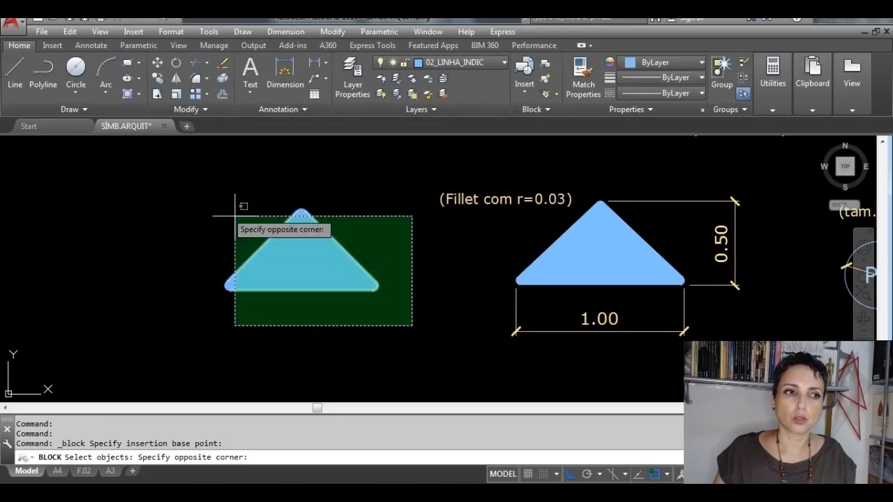
pyautogui.click(180, 191)
pyautogui.click(404, 325)
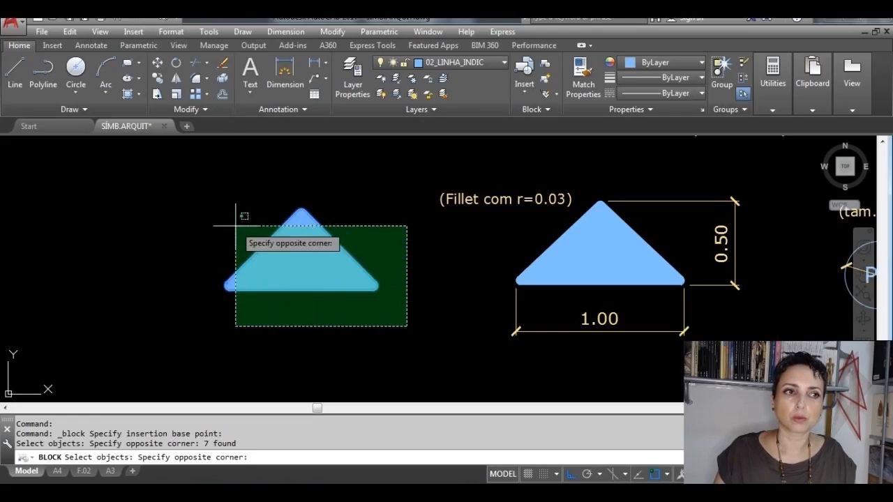
pyautogui.click(170, 185)
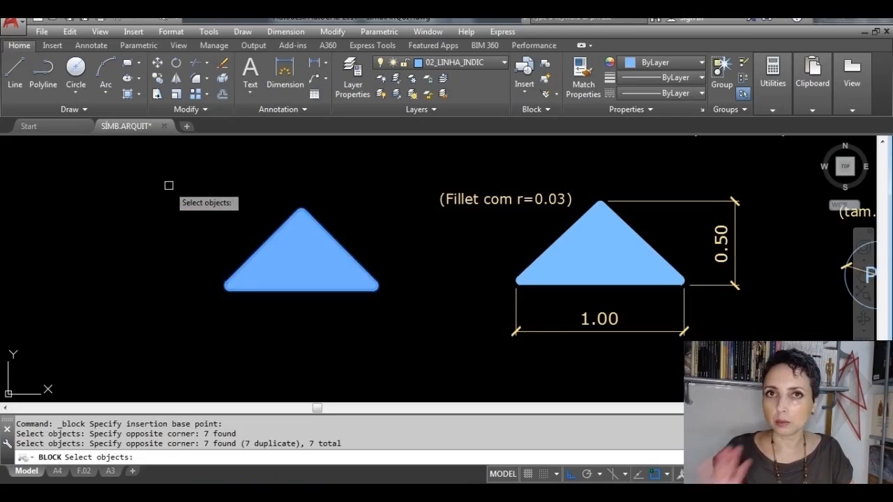
pyautogui.press('Return')
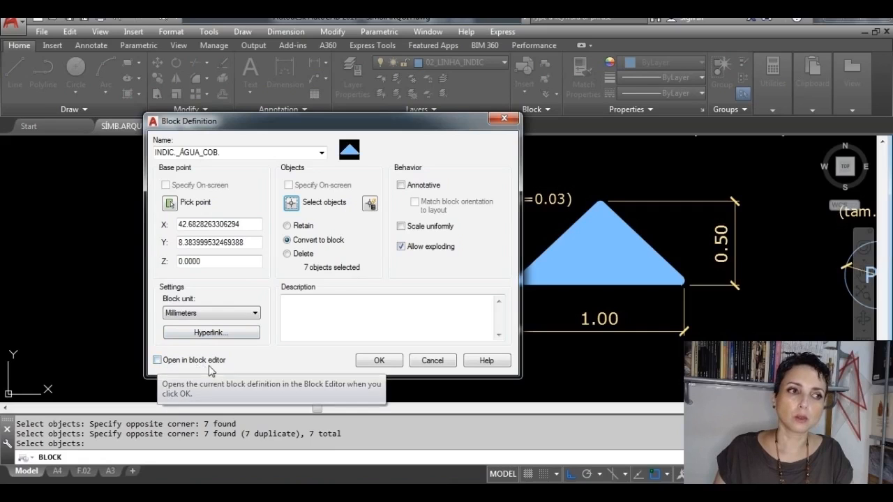
pyautogui.click(374, 363)
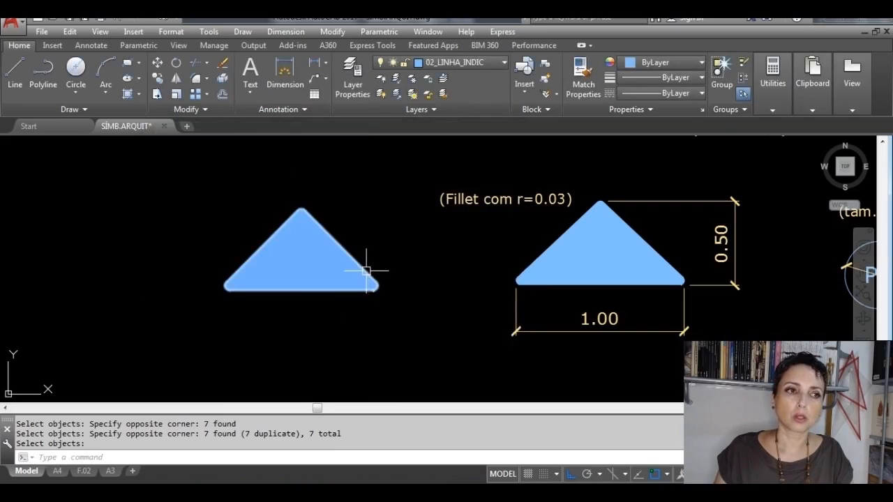
# Step: Move the new triangle block by its insertion grip to test it, and erase it from the drawing
pyautogui.click(301, 289)
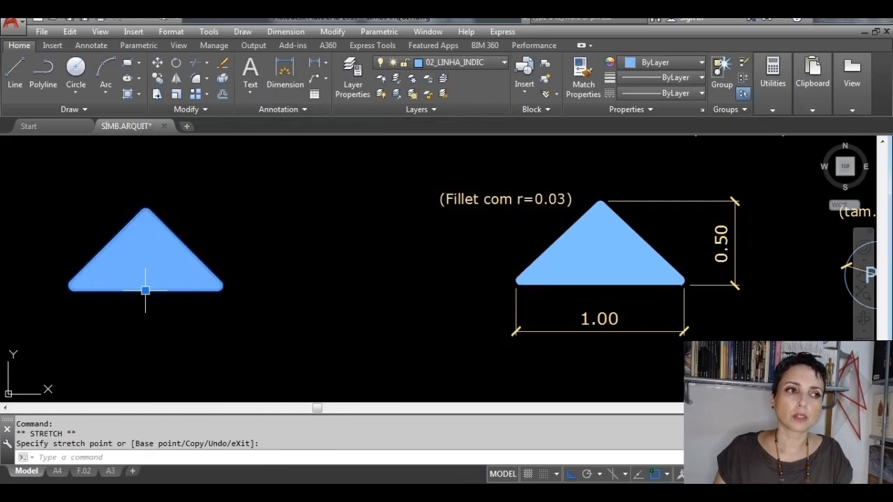
pyautogui.click(306, 321)
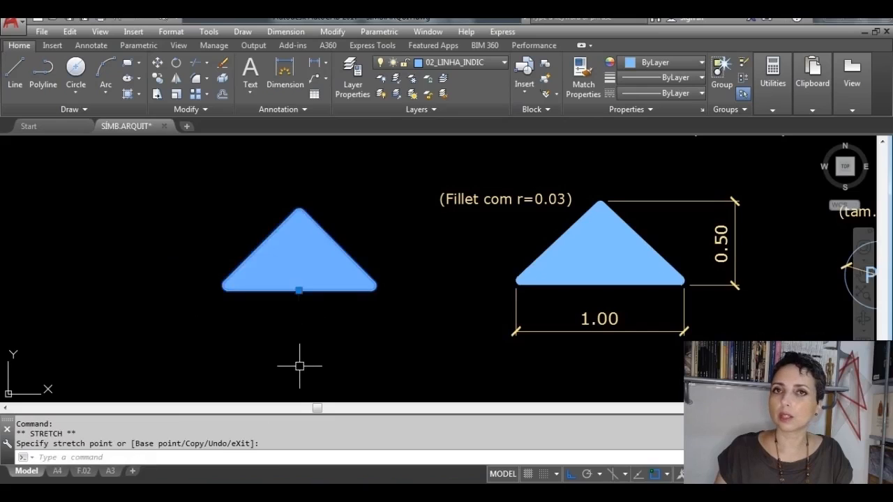
pyautogui.click(299, 289)
pyautogui.click(248, 317)
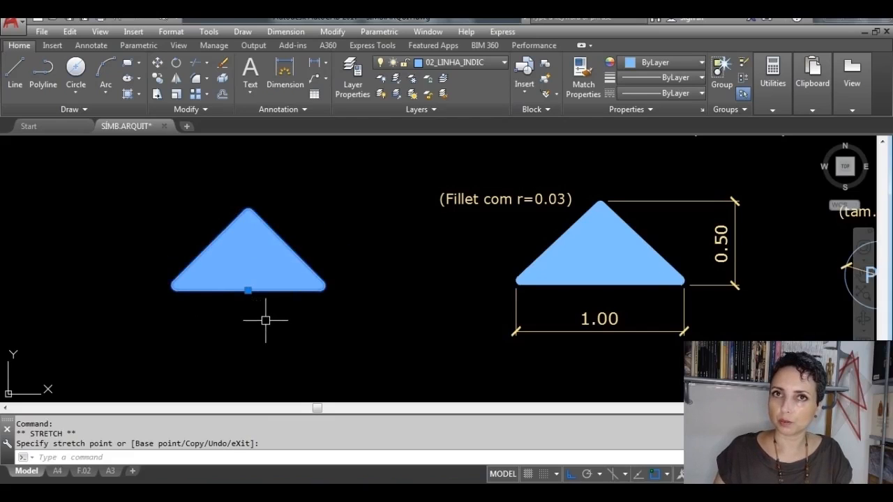
pyautogui.press('Delete')
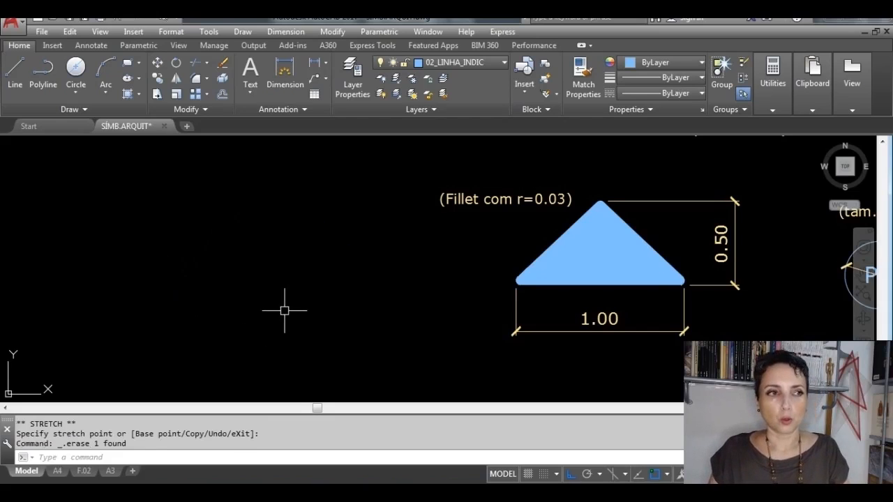
# Step: Examine the dimensioned symbol models and the finished symbol sets, including the section, level, door and finish markers
pyautogui.scroll(-3, 600, 262)
pyautogui.moveTo(641, 251)
pyautogui.mouseDown(button='middle')
pyautogui.moveTo(386, 302)
pyautogui.moveTo(210, 318)
pyautogui.mouseUp(button='middle')
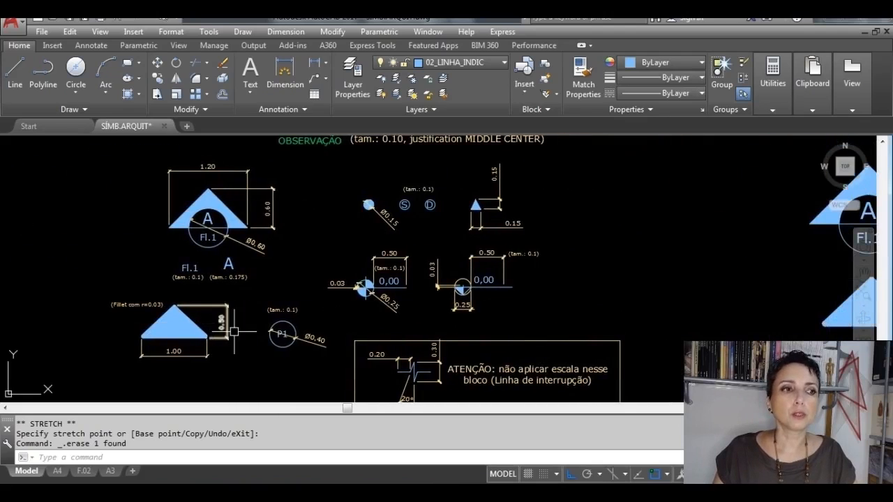
pyautogui.scroll(2, 269, 372)
pyautogui.scroll(-3, 296, 234)
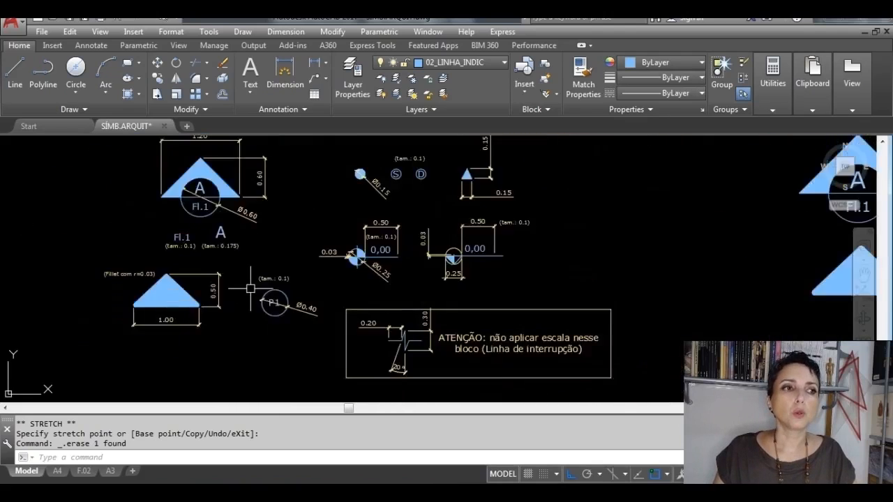
pyautogui.moveTo(301, 289); pyautogui.dragTo(363, 283, button='middle')
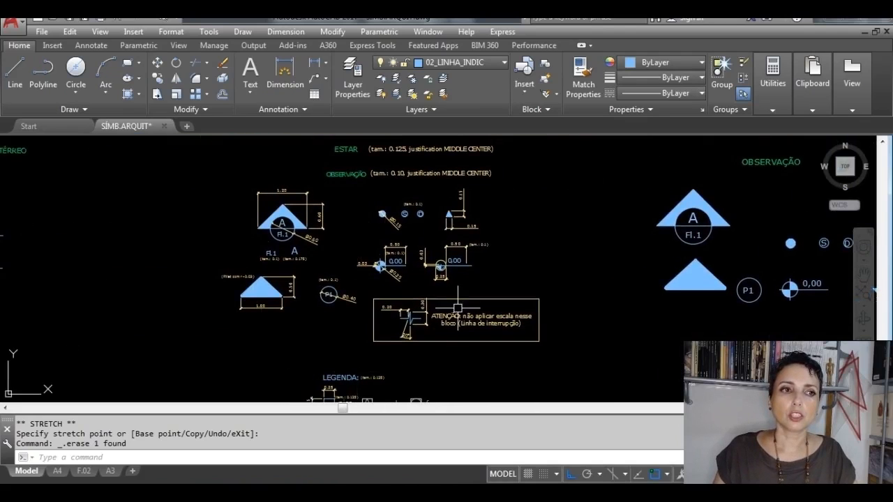
pyautogui.scroll(5, 265, 197)
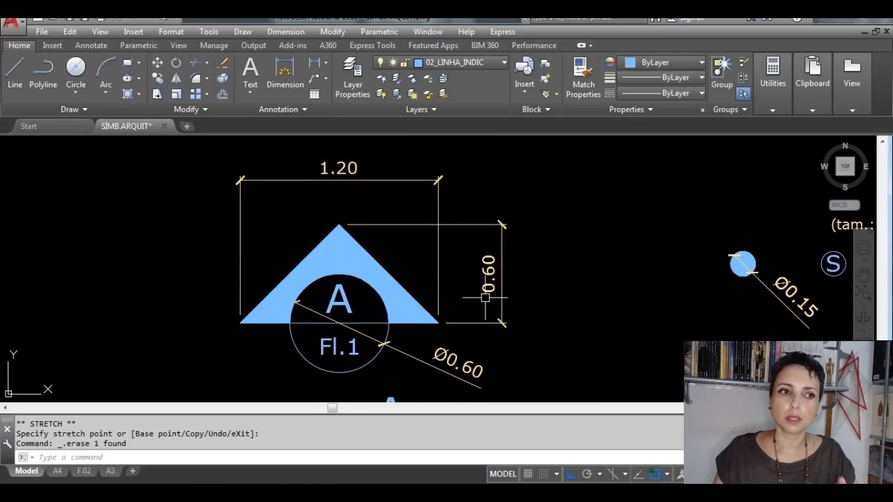
pyautogui.scroll(-2, 485, 298)
pyautogui.moveTo(495, 331)
pyautogui.mouseDown(button='middle')
pyautogui.moveTo(435, 270)
pyautogui.moveTo(339, 208)
pyautogui.moveTo(354, 236)
pyautogui.mouseUp(button='middle')
pyautogui.scroll(-4, 363, 236)
pyautogui.moveTo(198, 288); pyautogui.dragTo(478, 302, button='middle')
pyautogui.scroll(5, 202, 276)
pyautogui.moveTo(344, 275); pyautogui.dragTo(309, 342, button='middle')
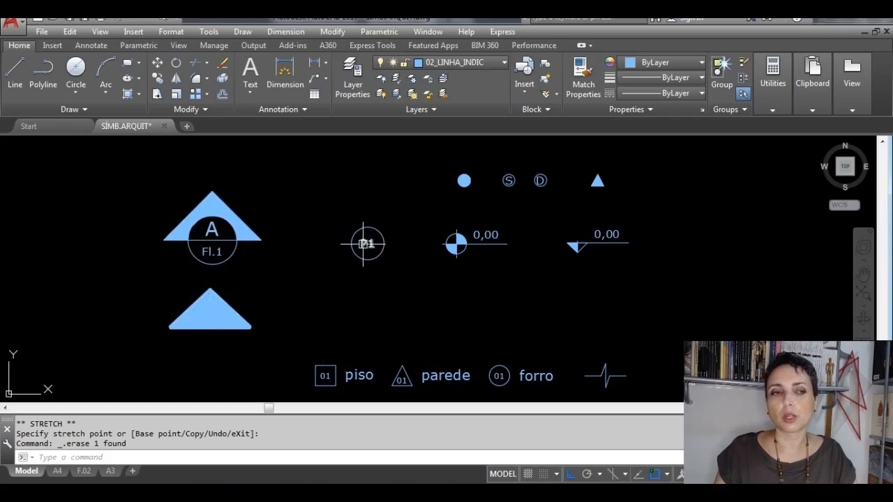
pyautogui.moveTo(372, 252); pyautogui.dragTo(283, 269, button='middle')
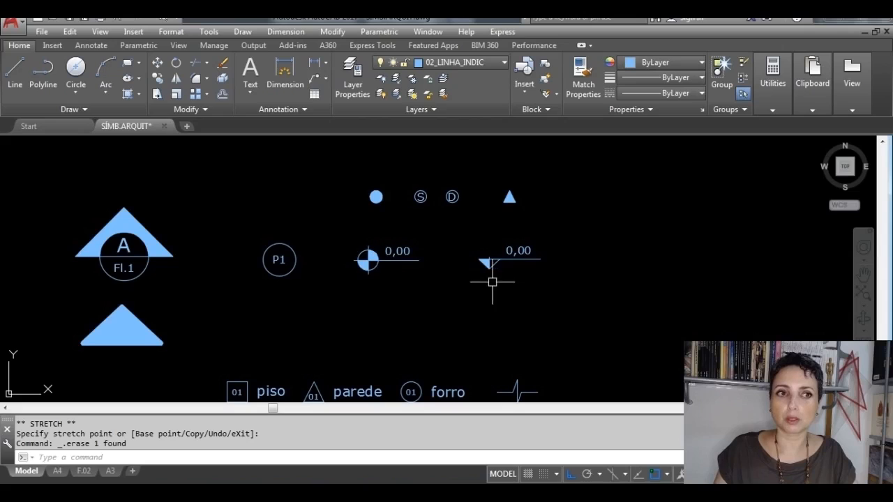
pyautogui.moveTo(455, 297)
pyautogui.mouseDown(button='middle')
pyautogui.moveTo(450, 304)
pyautogui.moveTo(434, 215)
pyautogui.mouseUp(button='middle')
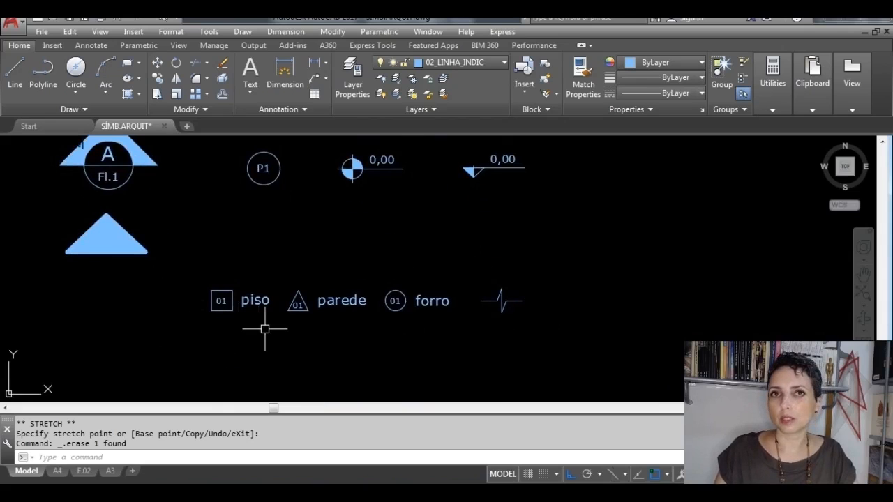
pyautogui.scroll(-3, 267, 327)
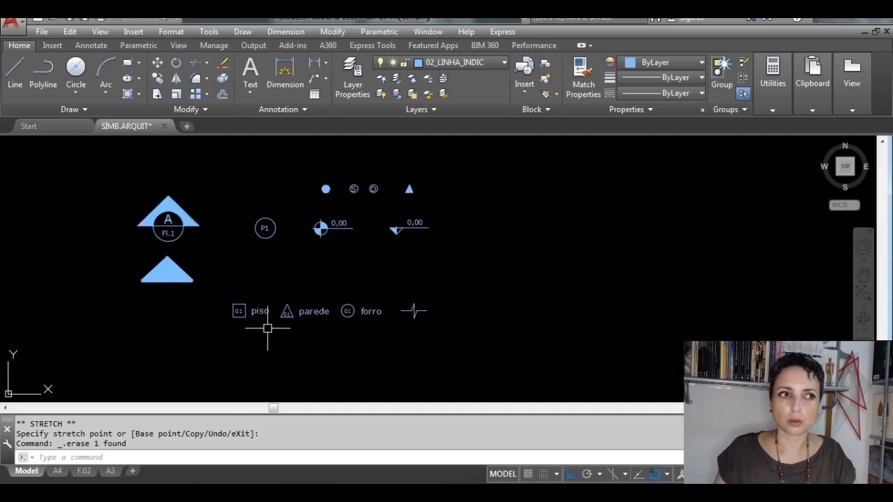
pyautogui.moveTo(306, 329)
pyautogui.mouseDown(button='middle')
pyautogui.moveTo(286, 291)
pyautogui.moveTo(306, 324)
pyautogui.mouseUp(button='middle')
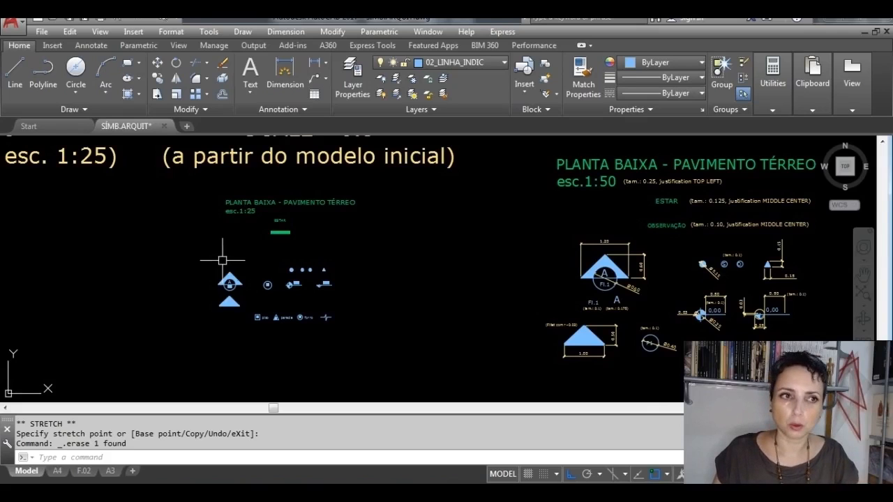
# Step: Examine the dimensioned P1 symbol in the 1:50 model, checking its circle diameter and text height
pyautogui.moveTo(488, 314)
pyautogui.mouseDown(button='middle')
pyautogui.moveTo(325, 235)
pyautogui.moveTo(219, 224)
pyautogui.mouseUp(button='middle')
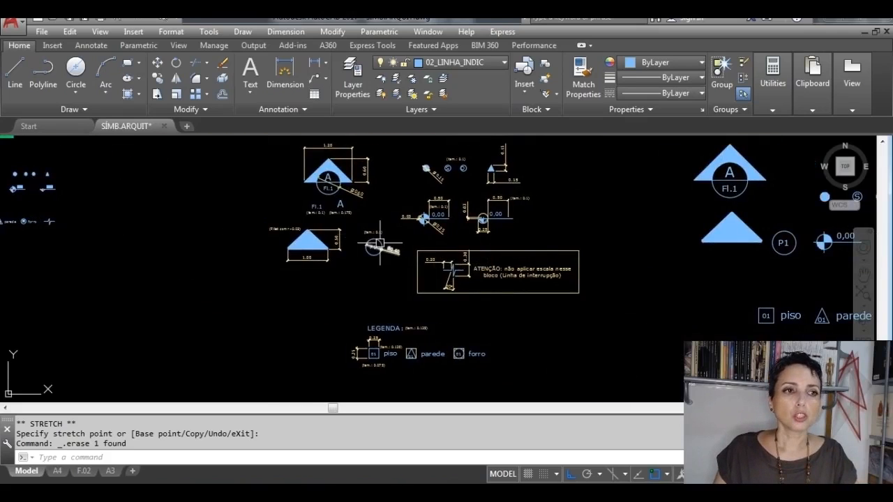
pyautogui.scroll(5, 380, 243)
pyautogui.moveTo(323, 272); pyautogui.dragTo(419, 304, button='middle')
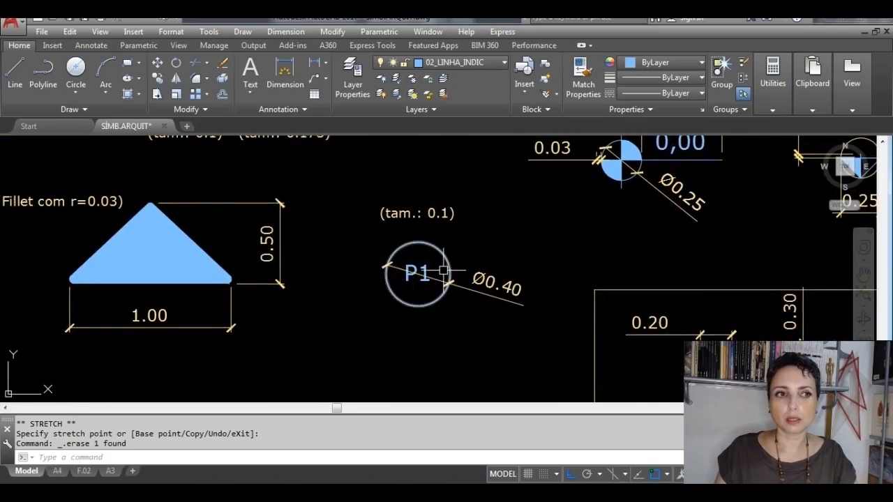
pyautogui.moveTo(435, 275); pyautogui.dragTo(449, 323, button='middle')
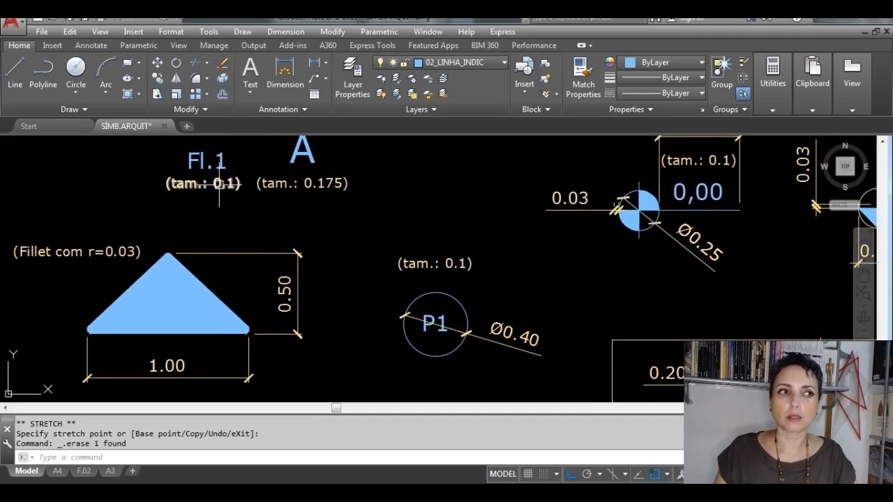
pyautogui.moveTo(219, 183)
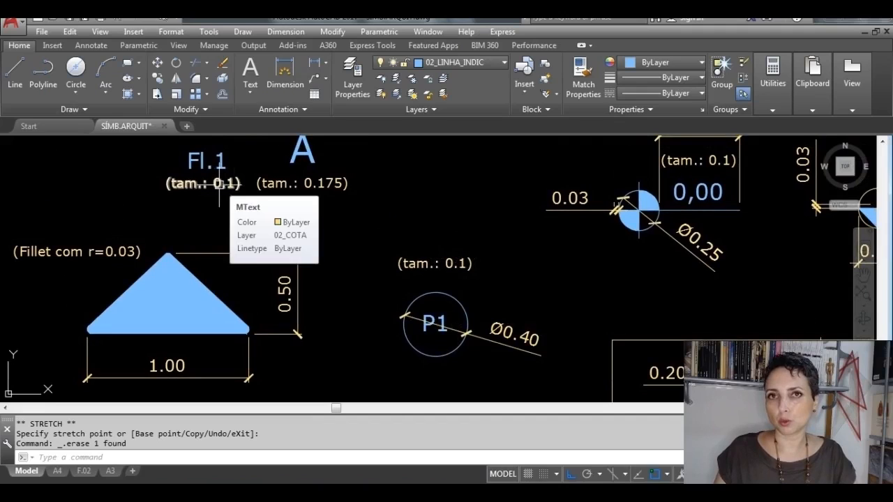
pyautogui.click(439, 296)
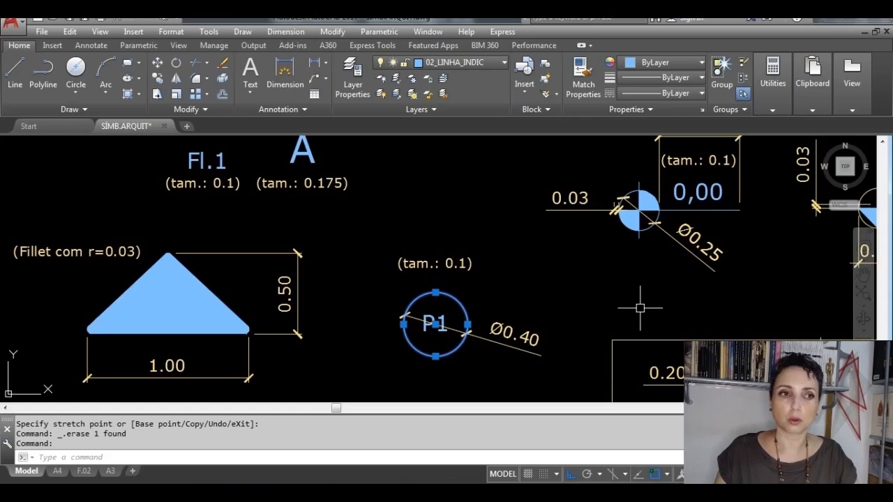
pyautogui.press('Escape')
# Step: Draw a circle 0.4 in diameter in the empty space below the dimensioned P1 symbol
pyautogui.moveTo(565, 310); pyautogui.dragTo(607, 239, button='middle')
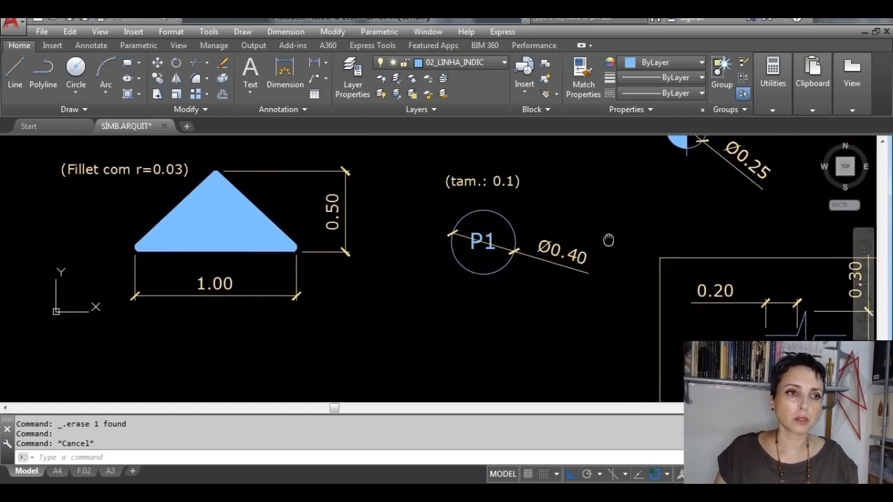
pyautogui.click(76, 66)
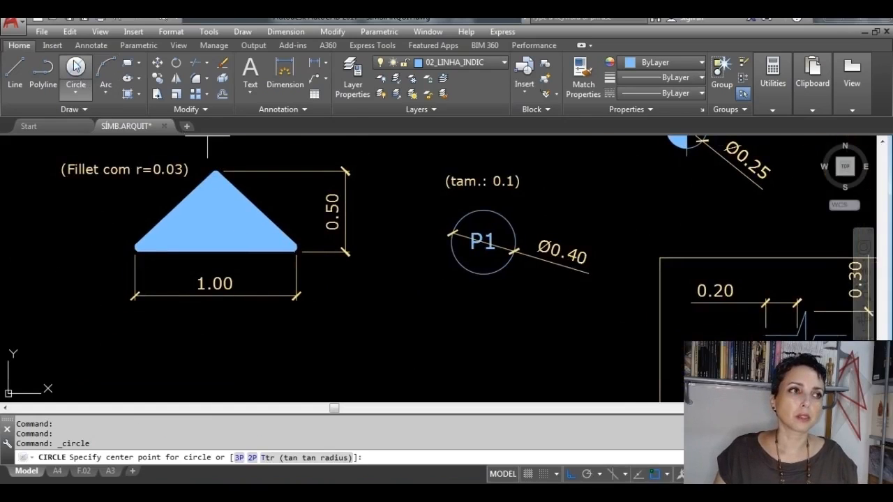
pyautogui.click(413, 322)
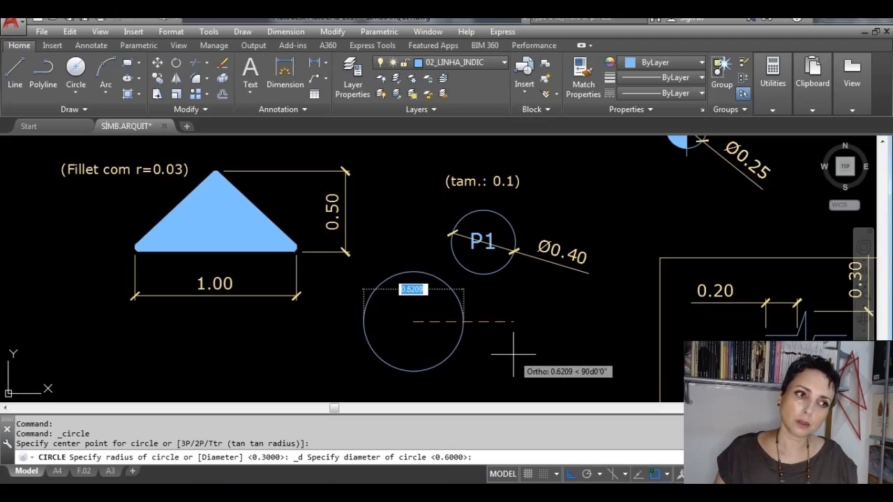
pyautogui.write('0')
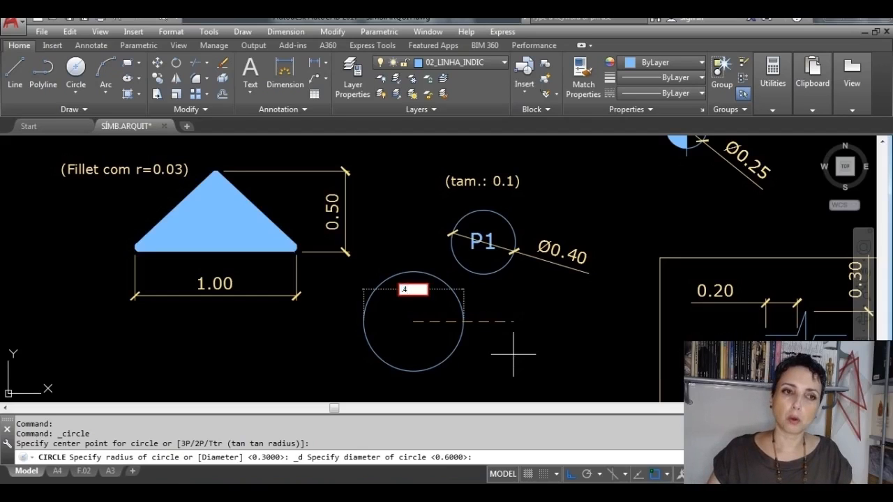
pyautogui.press('Return')
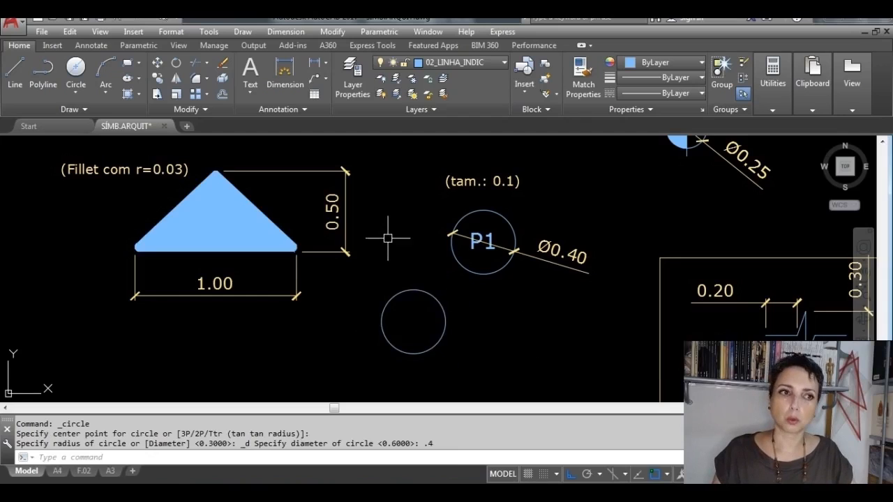
# Step: Copy the Fl.1 text of the section-marker model to the center of the new circle, with Ortho off
pyautogui.moveTo(388, 237); pyautogui.dragTo(389, 351, button='middle')
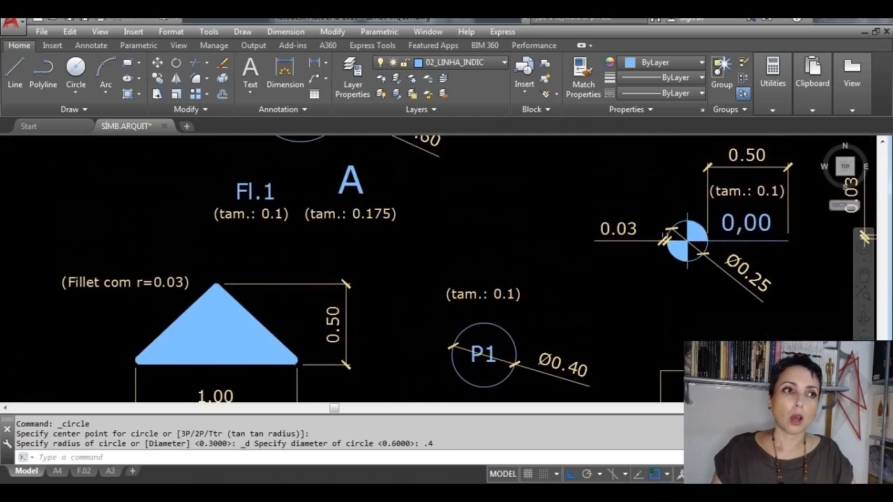
pyautogui.click(256, 191)
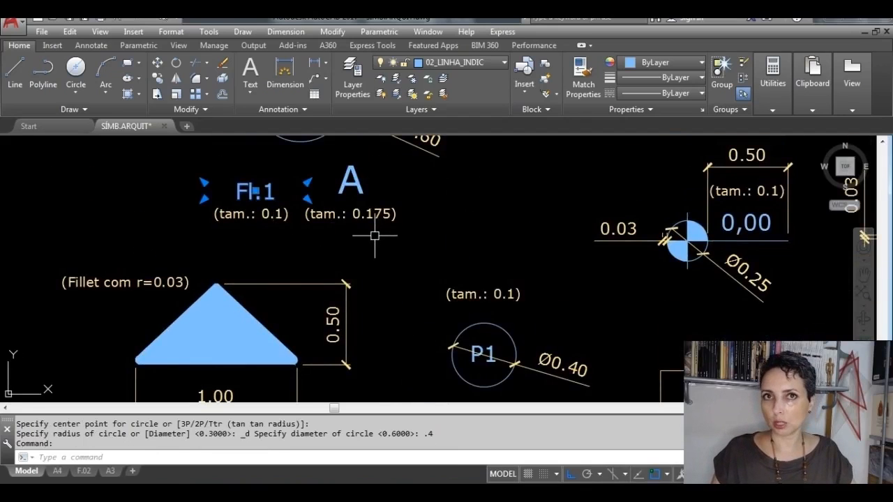
pyautogui.click(159, 79)
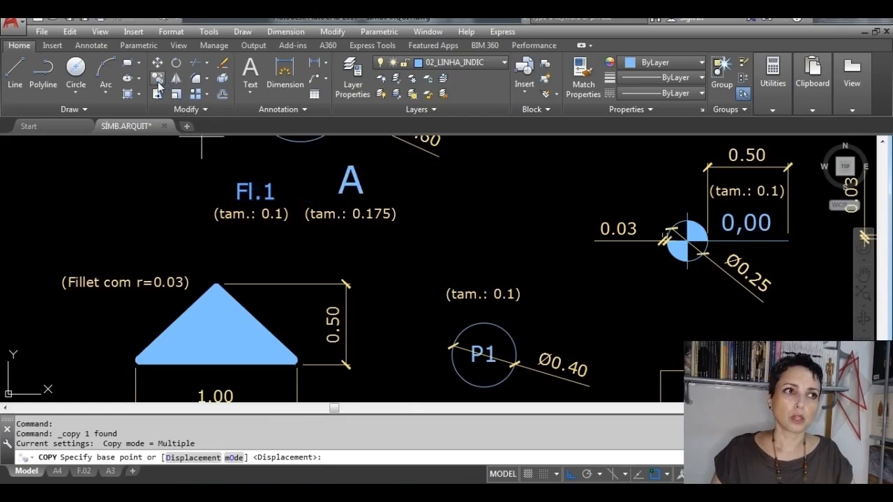
pyautogui.click(258, 191)
pyautogui.moveTo(327, 253); pyautogui.dragTo(301, 149, button='middle')
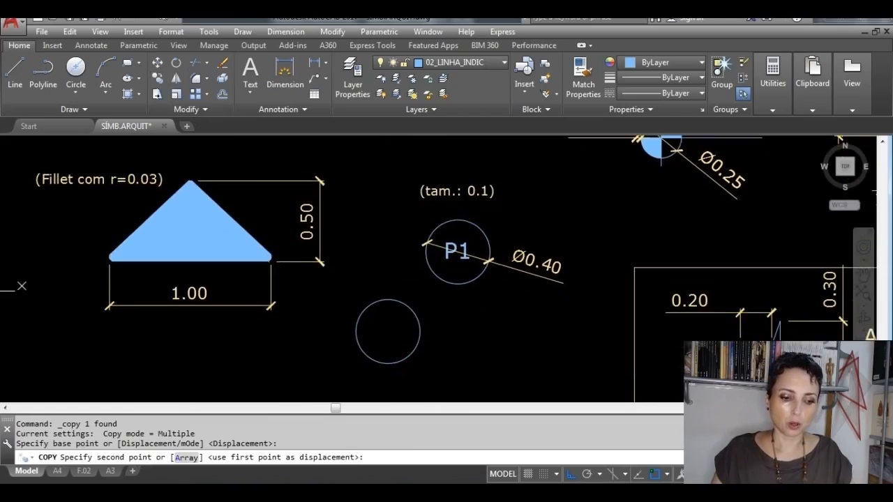
pyautogui.press('F8')
pyautogui.scroll(3, 388, 333)
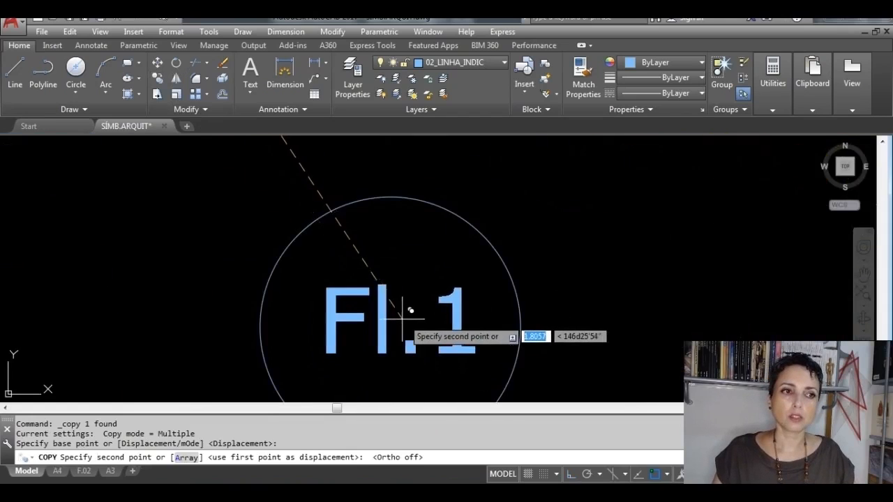
pyautogui.scroll(-1, 389, 325)
pyautogui.moveTo(388, 326); pyautogui.dragTo(372, 265, button='middle')
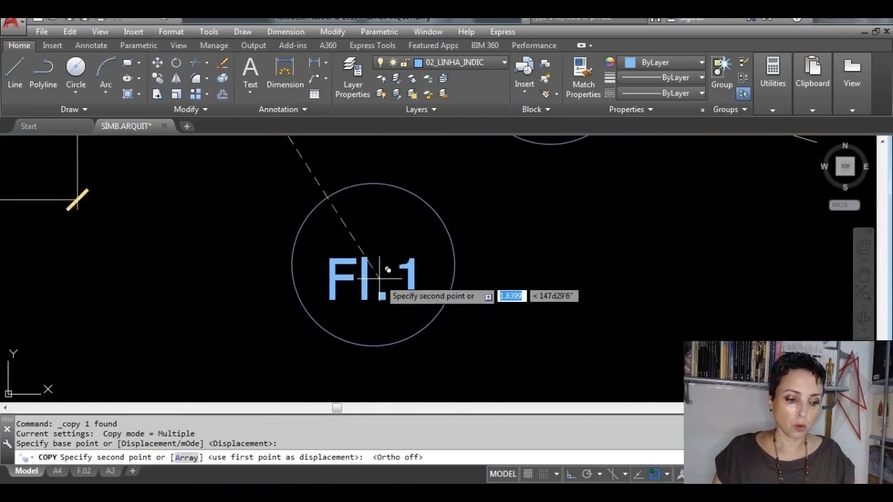
pyautogui.press('F3')
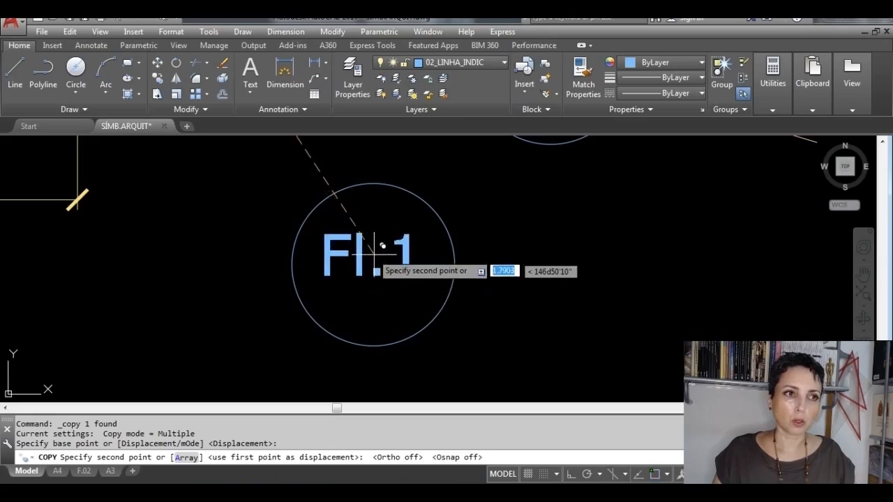
pyautogui.press('F3')
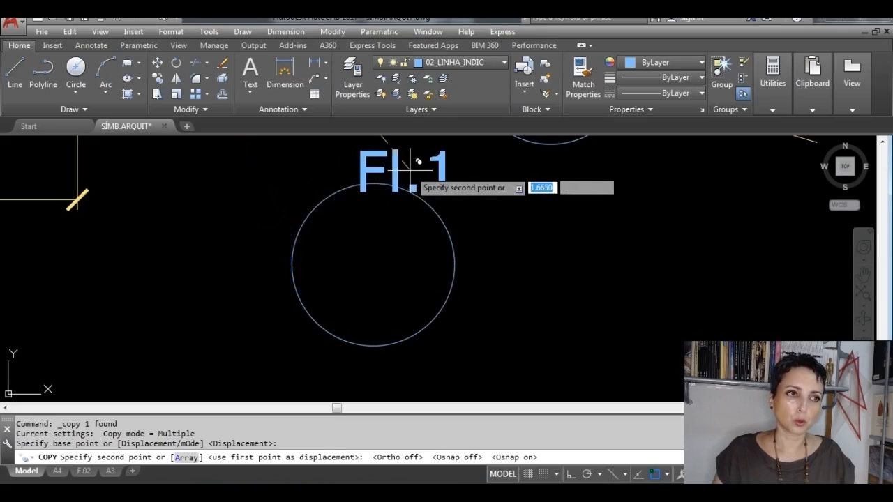
pyautogui.click(374, 263)
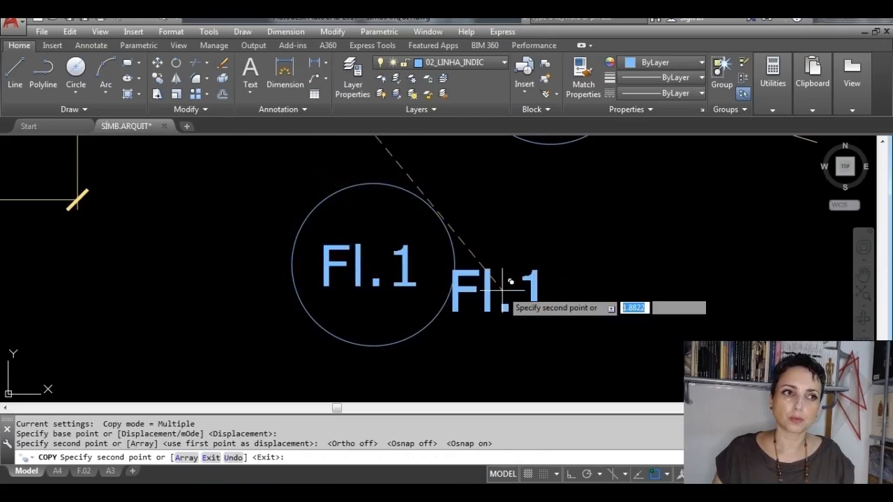
pyautogui.press('Escape')
# Step: Change the copied text inside the new circle to P1
pyautogui.scroll(-4, 510, 276)
pyautogui.scroll(2, 516, 199)
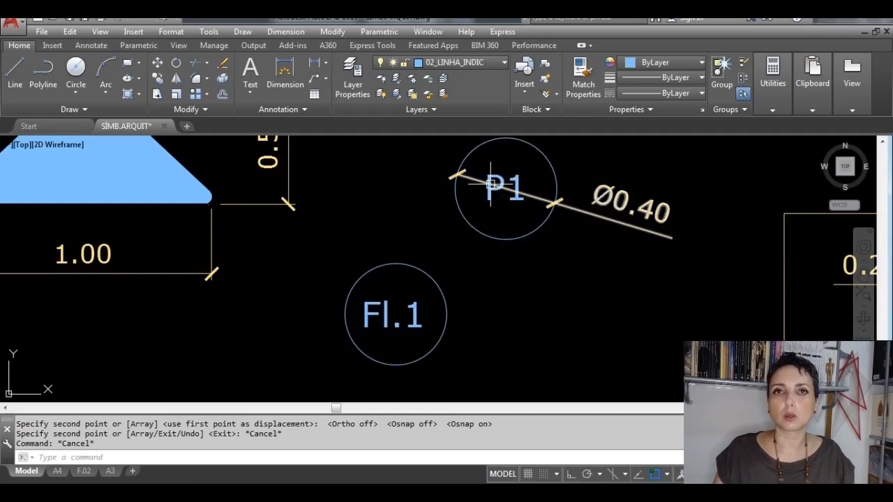
pyautogui.doubleClick(419, 326)
pyautogui.moveTo(404, 323); pyautogui.dragTo(361, 318)
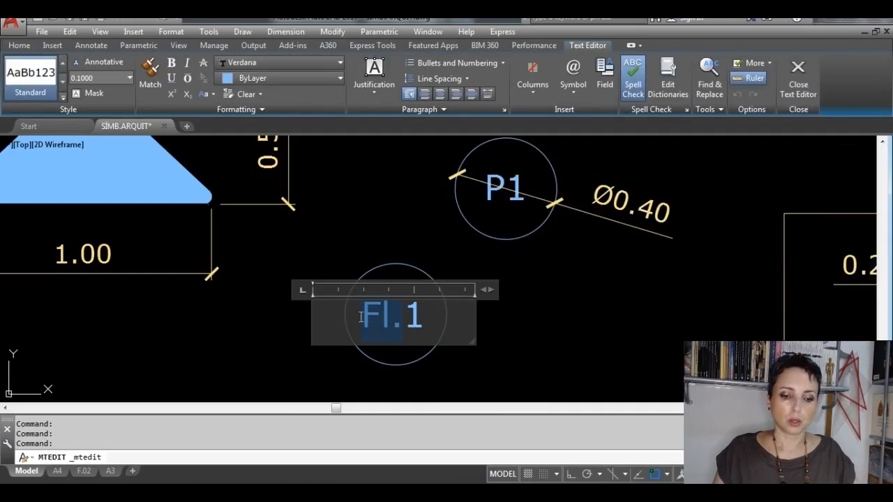
pyautogui.write('P1')
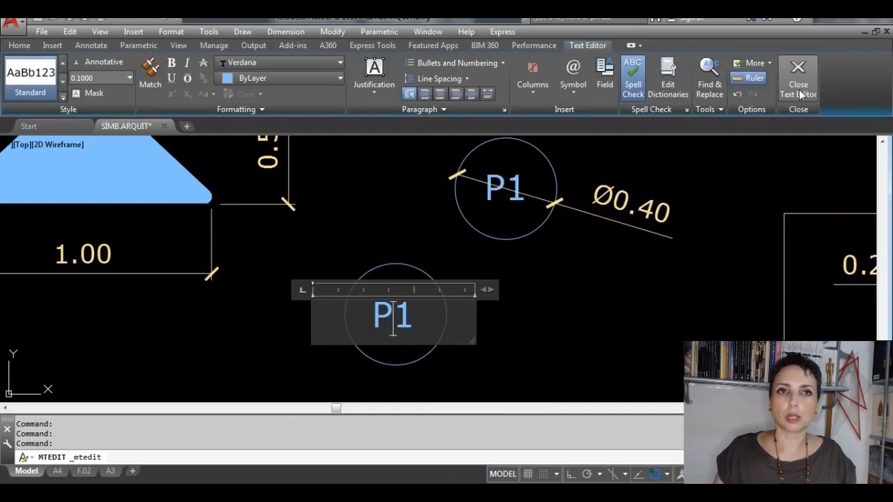
pyautogui.click(798, 78)
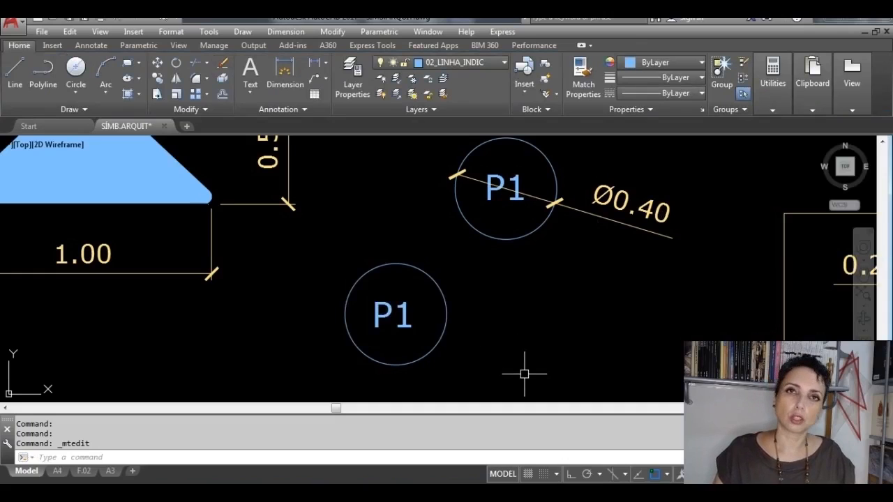
# Step: Shift the P1 text slightly by its middle grip so it sits visually centered in the circle
pyautogui.scroll(3, 524, 373)
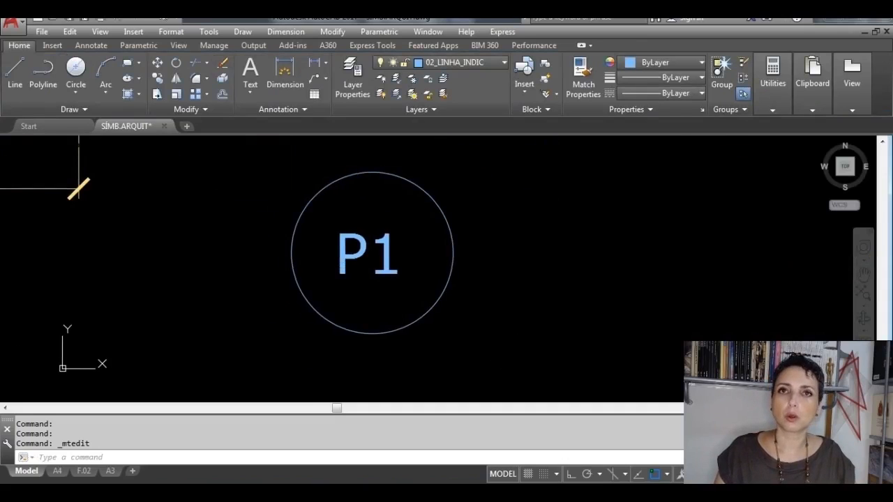
pyautogui.click(387, 261)
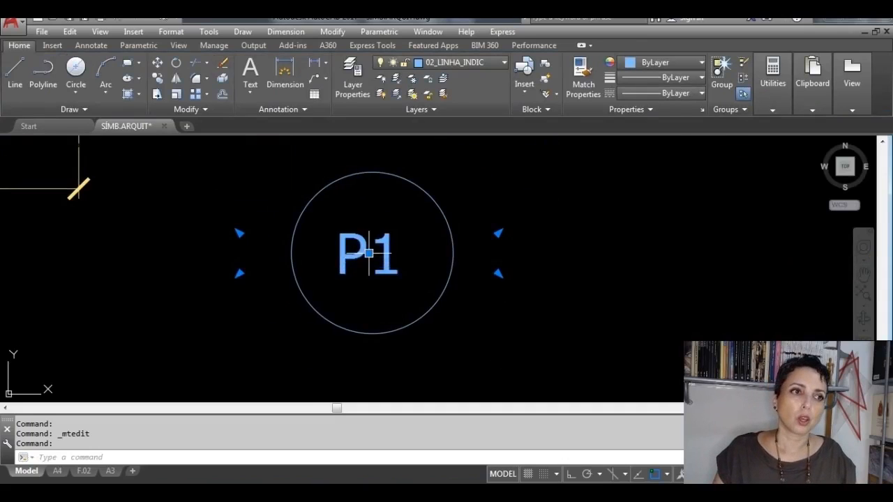
pyautogui.click(368, 253)
pyautogui.click(378, 273)
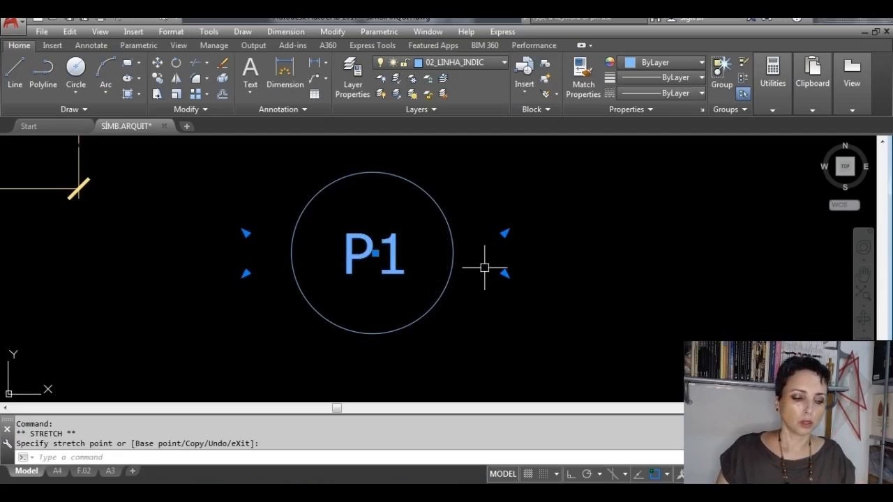
pyautogui.press('Escape')
# Step: Select the practice circle together with its P1 text and erase both
pyautogui.scroll(-4, 484, 265)
pyautogui.moveTo(512, 258); pyautogui.dragTo(503, 297, button='middle')
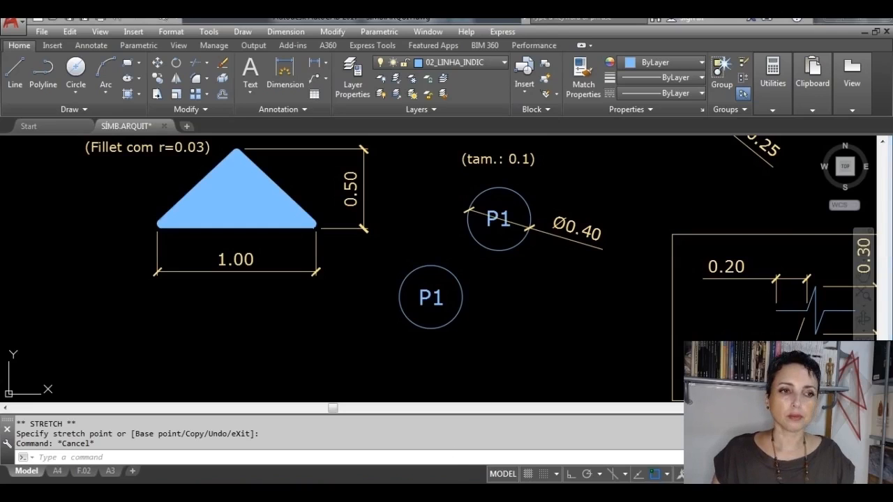
pyautogui.click(468, 334)
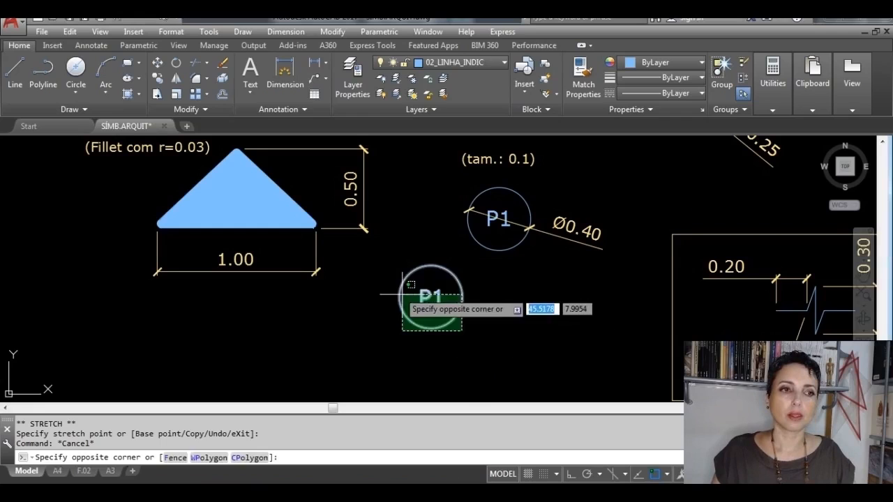
pyautogui.click(385, 285)
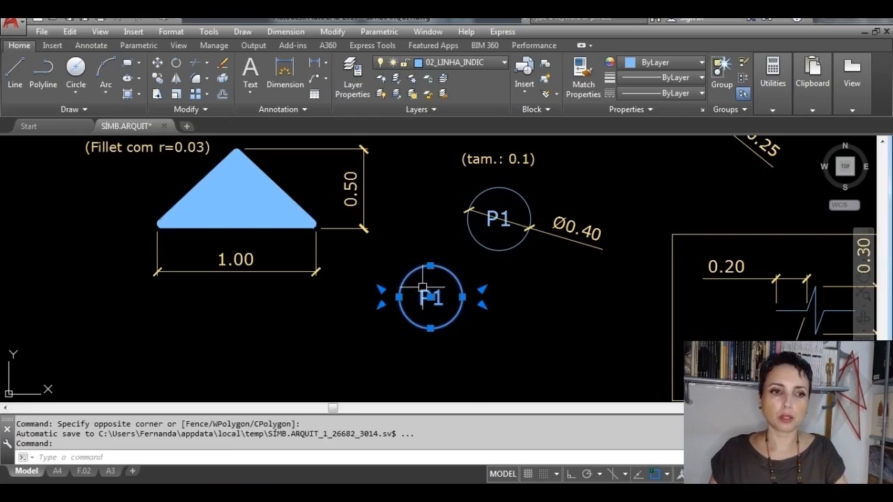
pyautogui.press('Delete')
# Step: Draw a circle 0.15 in diameter in the free space beside the dimensioned filled-circle symbol
pyautogui.scroll(-3, 516, 306)
pyautogui.moveTo(557, 243)
pyautogui.mouseDown(button='middle')
pyautogui.moveTo(410, 280)
pyautogui.moveTo(356, 282)
pyautogui.moveTo(328, 302)
pyautogui.moveTo(333, 344)
pyautogui.mouseUp(button='middle')
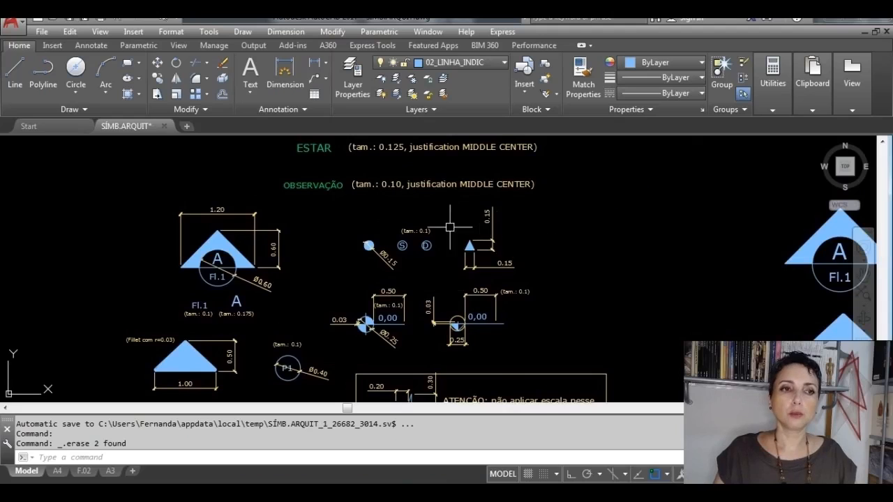
pyautogui.scroll(2, 426, 234)
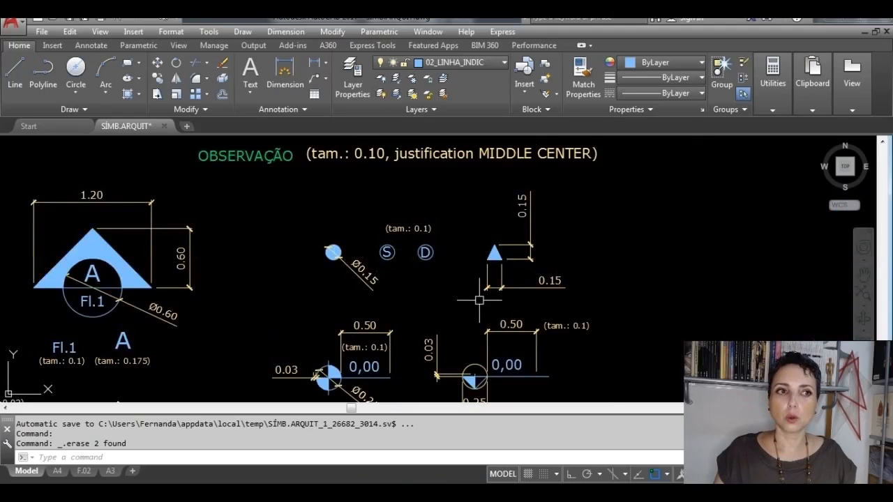
pyautogui.scroll(2, 414, 296)
pyautogui.moveTo(565, 291); pyautogui.dragTo(562, 289, button='middle')
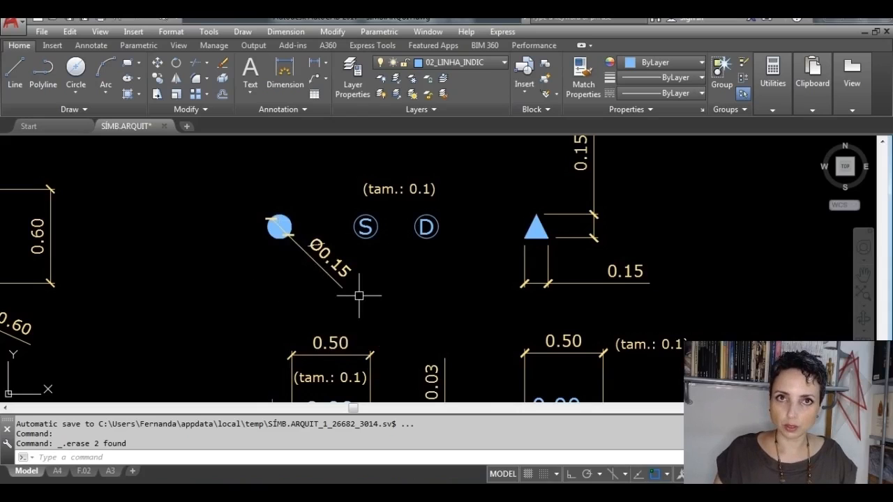
pyautogui.scroll(2, 278, 224)
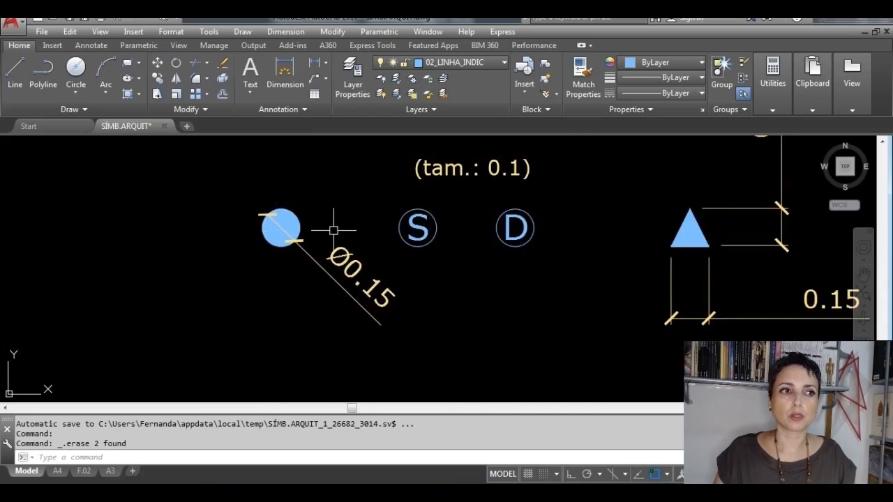
pyautogui.moveTo(312, 260); pyautogui.dragTo(452, 258, button='middle')
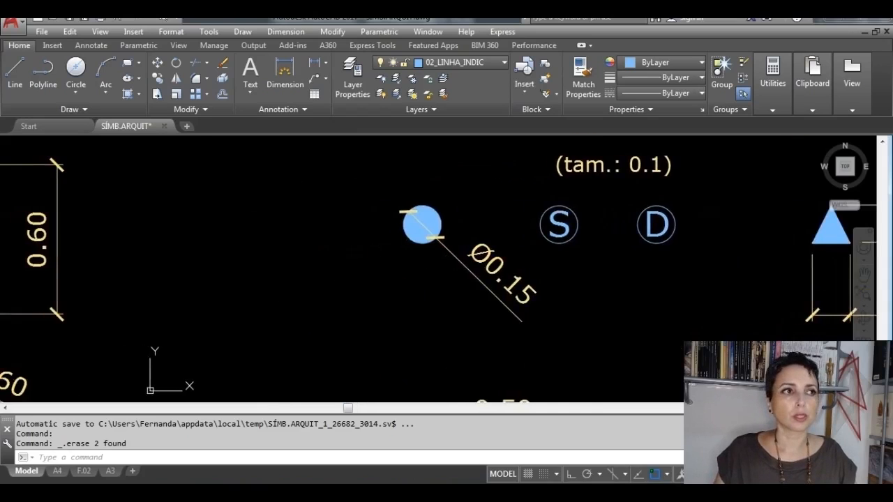
pyautogui.click(76, 70)
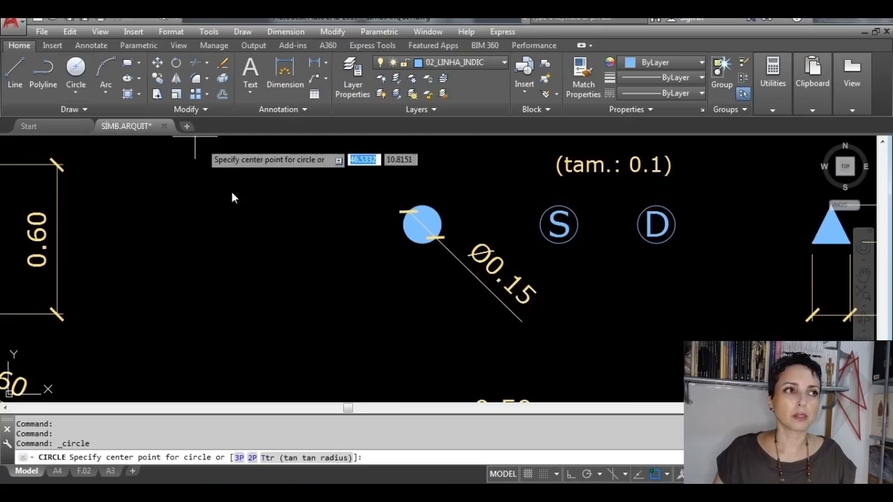
pyautogui.click(249, 239)
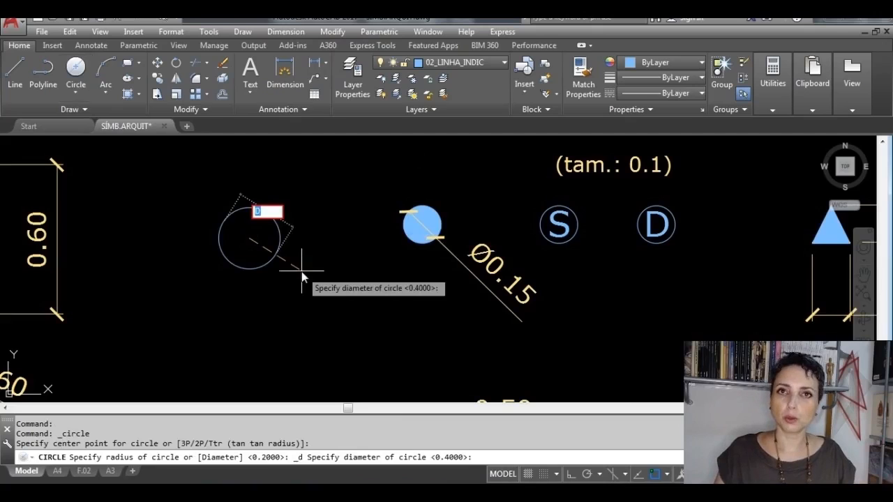
pyautogui.write('.15')
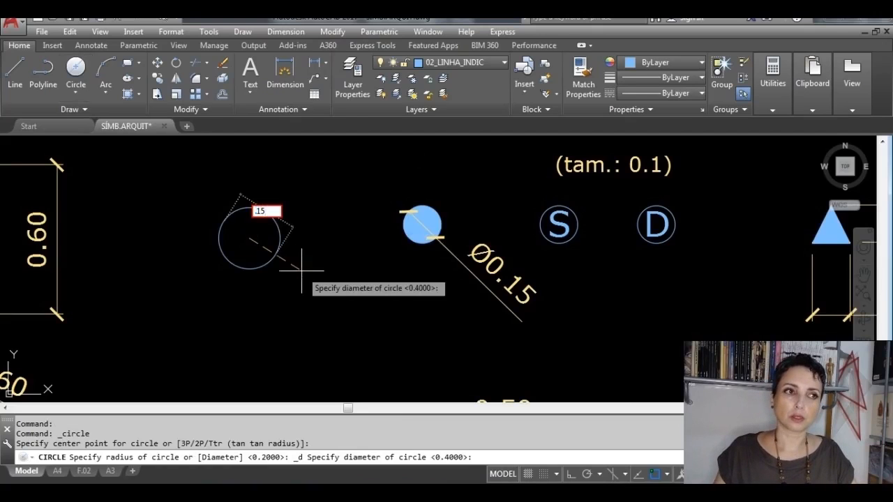
pyautogui.press('Return')
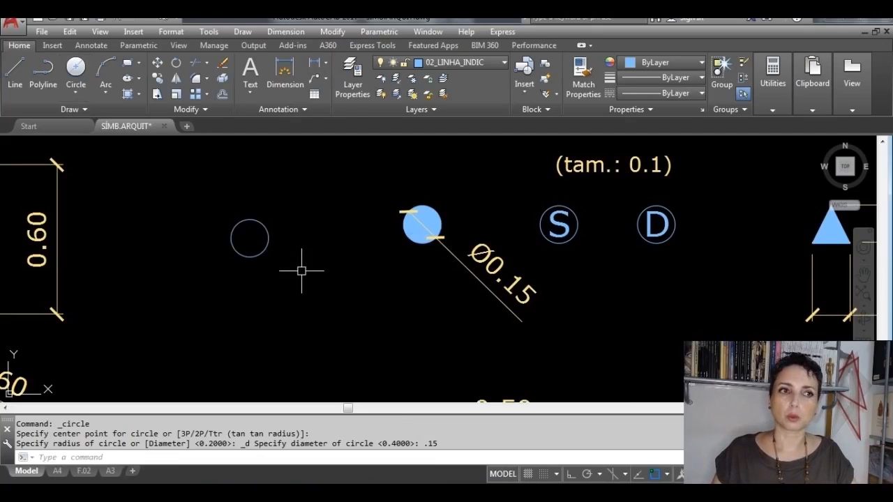
# Step: Try copying the circle freehand to one side, turn Ortho on, and erase that copy
pyautogui.click(266, 238)
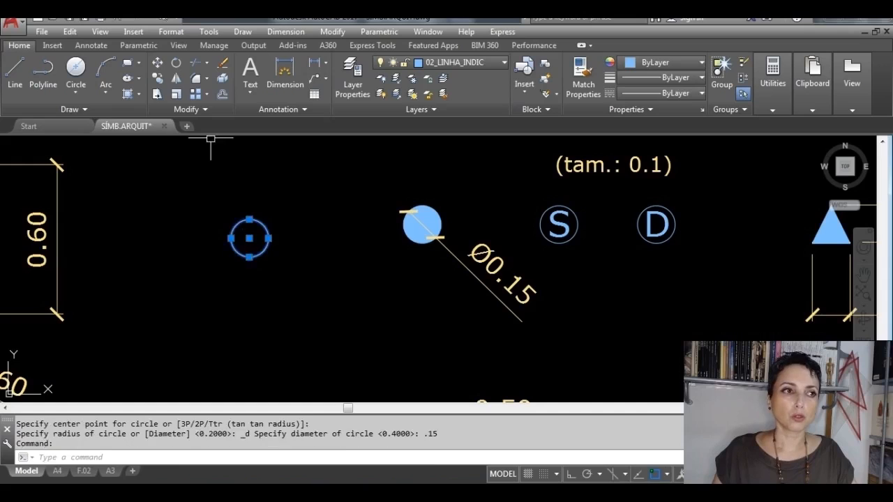
pyautogui.click(158, 78)
pyautogui.click(249, 239)
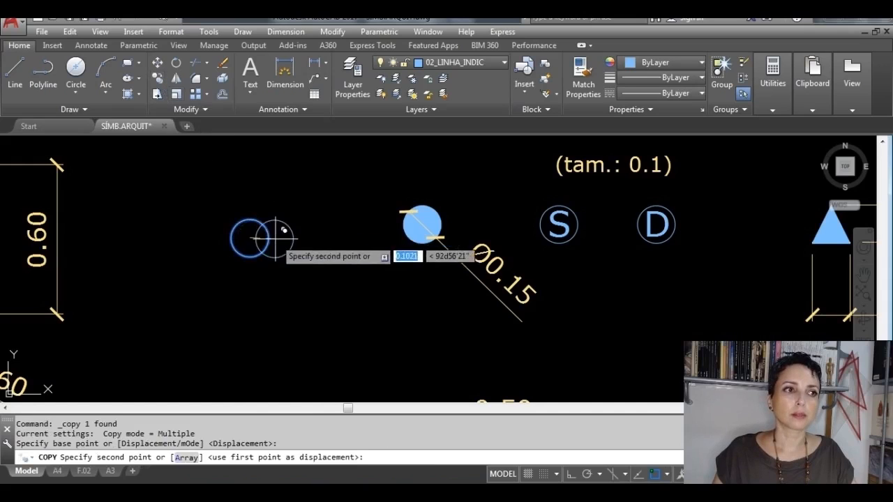
pyautogui.click(314, 239)
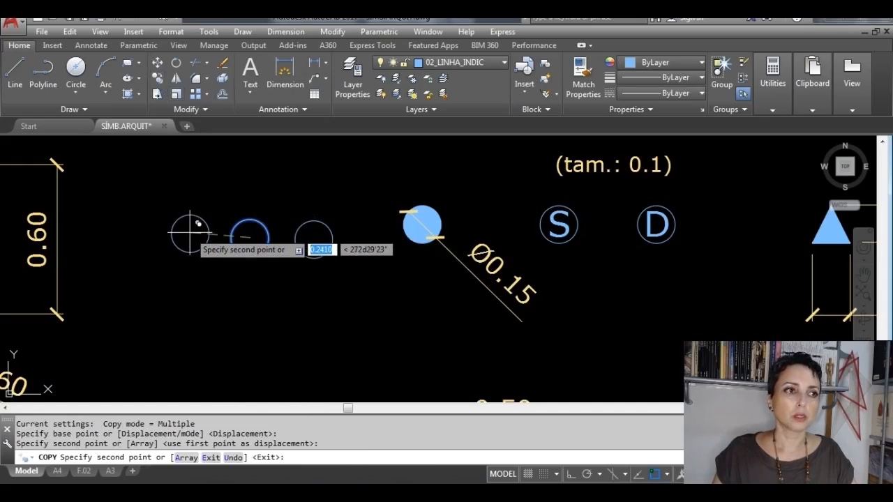
pyautogui.press('F8')
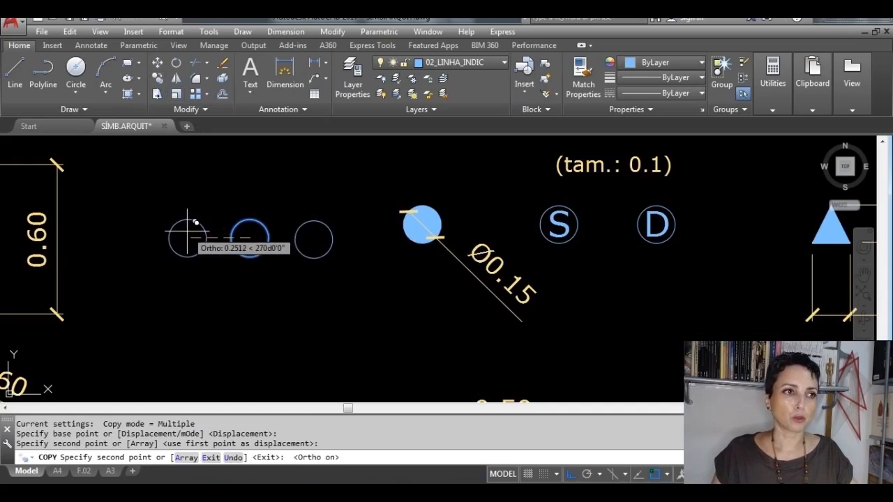
pyautogui.press('Escape')
pyautogui.click(319, 261)
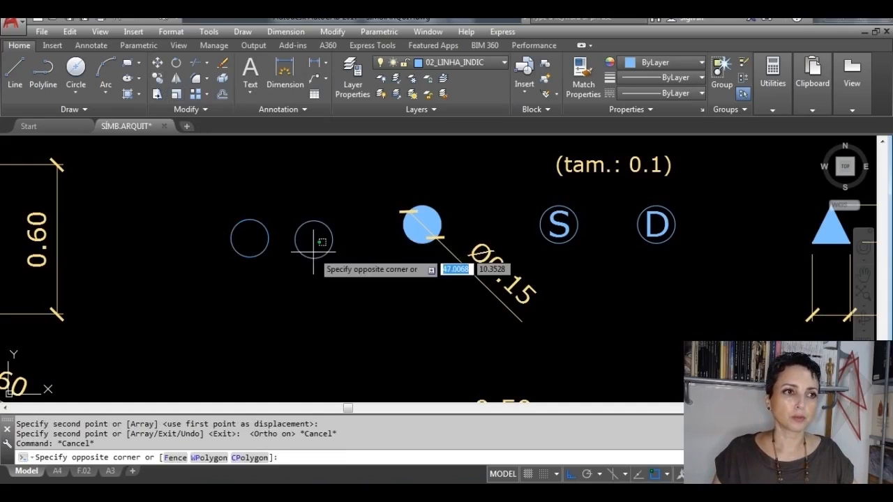
pyautogui.click(297, 273)
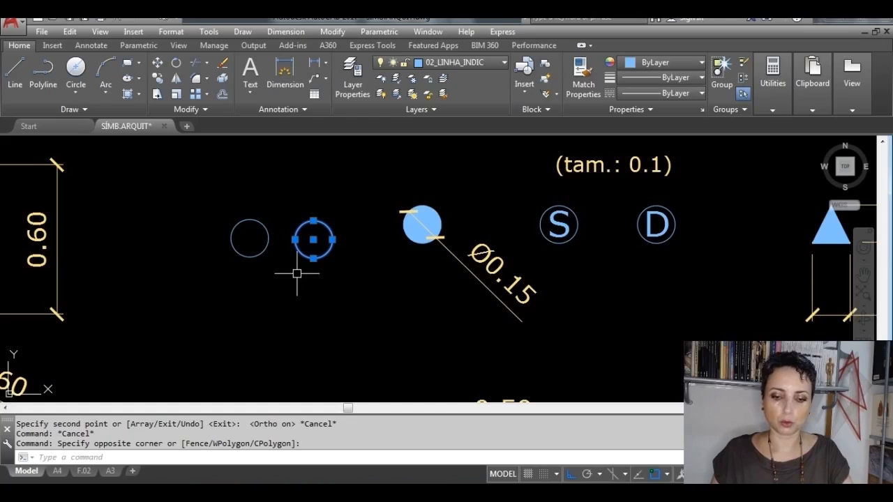
pyautogui.press('Delete')
# Step: With Ortho on, copy the circle three times from its center to form a horizontal row spaced about 0.25 apart
pyautogui.click(266, 241)
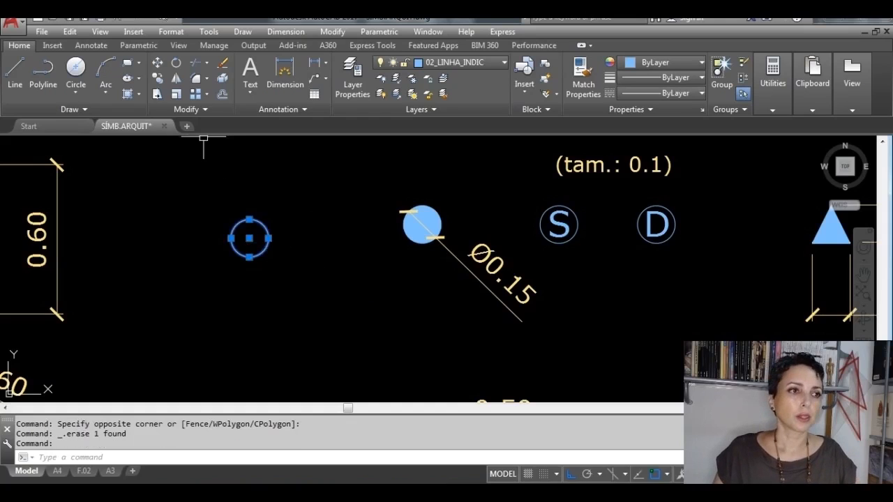
pyautogui.click(165, 82)
pyautogui.click(249, 238)
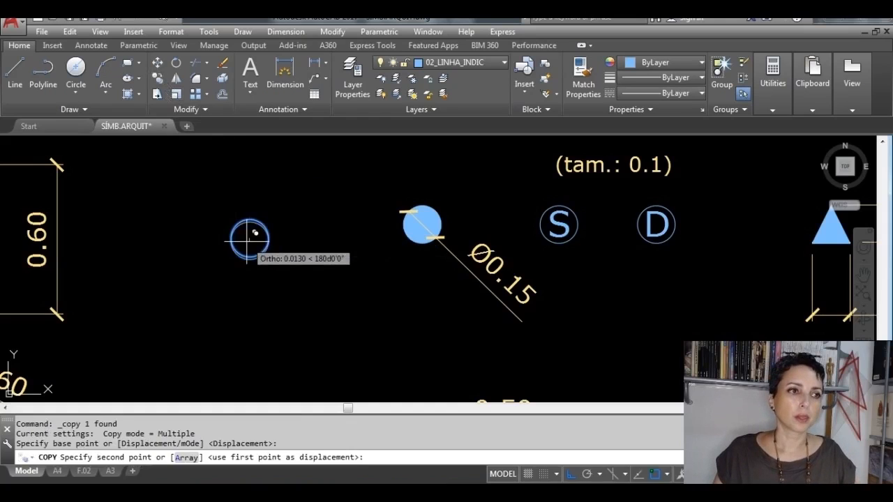
pyautogui.press('F8')
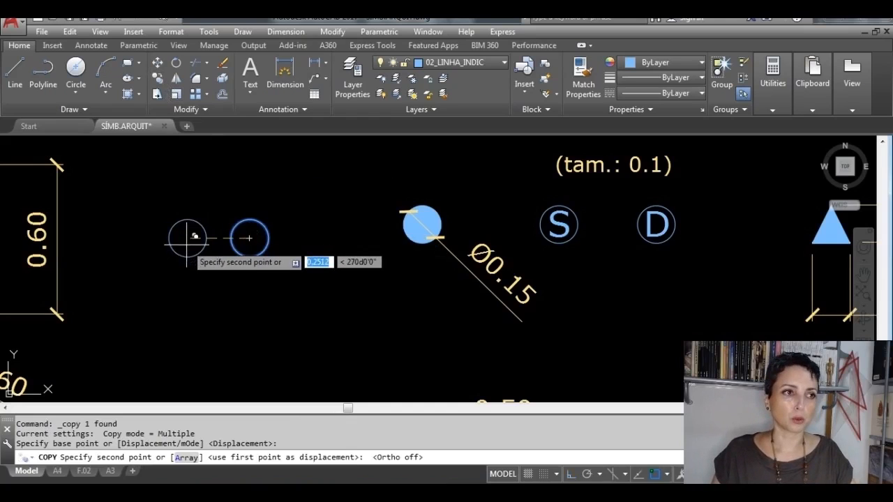
pyautogui.press('F8')
pyautogui.click(185, 238)
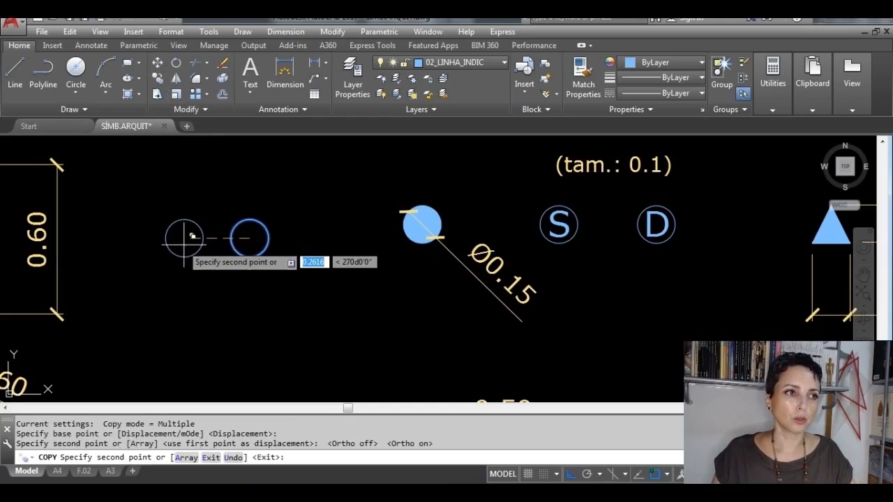
pyautogui.click(123, 237)
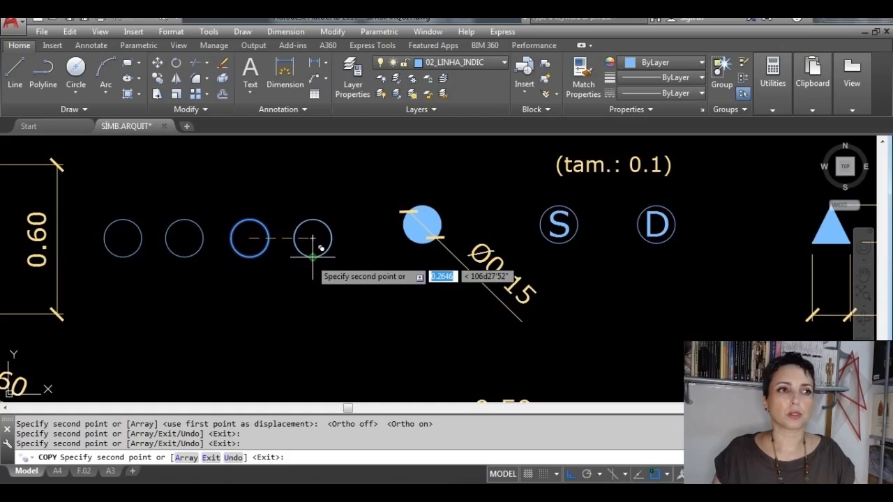
pyautogui.click(313, 256)
pyautogui.press('Escape')
# Step: Compare the row of four circles with the reference filled-circle, S and D symbols and the neighbouring triangle symbols
pyautogui.moveTo(453, 227); pyautogui.dragTo(428, 229, button='middle')
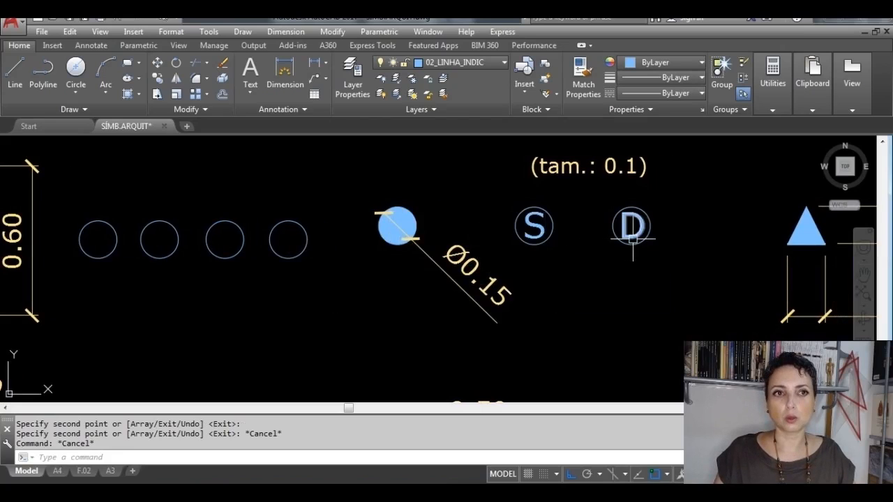
pyautogui.moveTo(645, 248); pyautogui.dragTo(569, 258, button='middle')
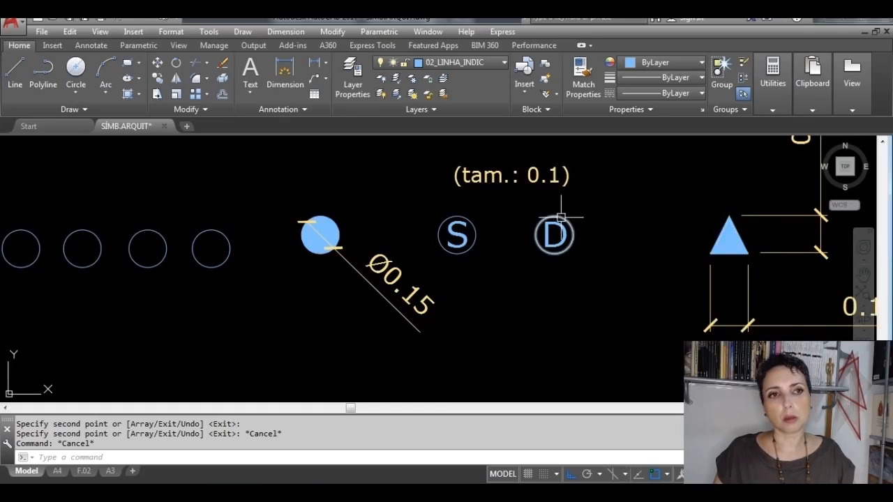
pyautogui.scroll(-2, 727, 213)
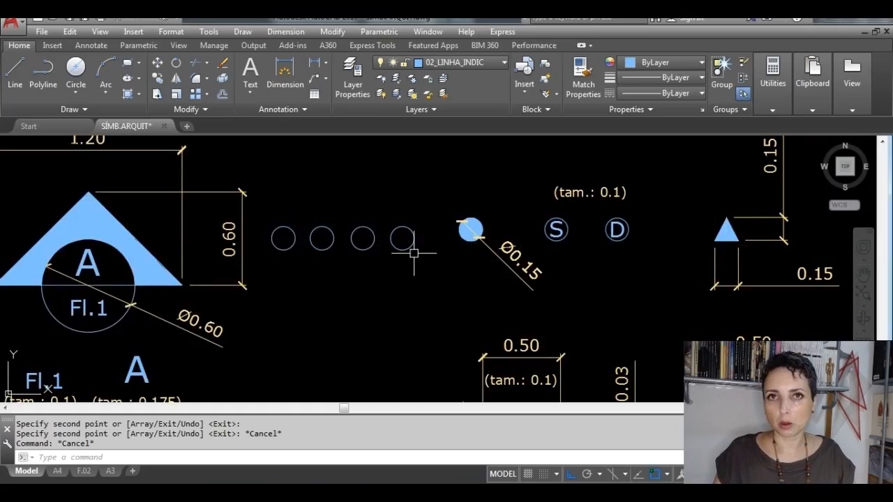
pyautogui.scroll(2, 403, 254)
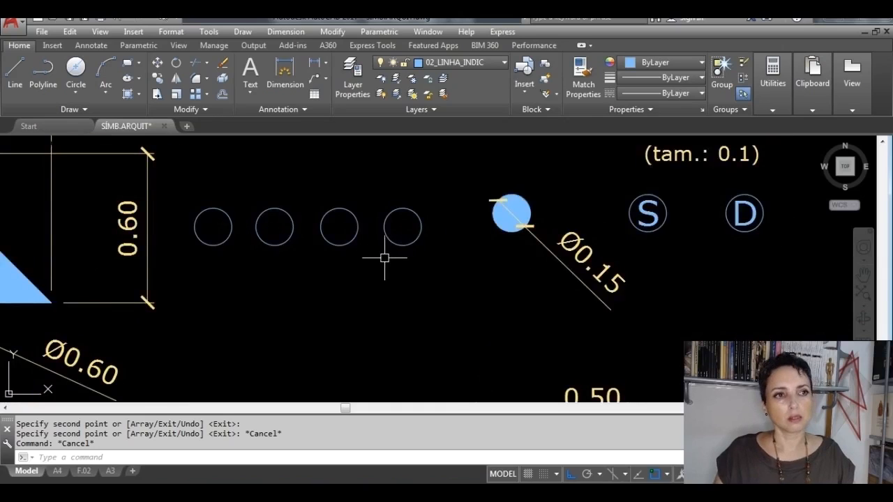
pyautogui.scroll(-2, 384, 258)
pyautogui.moveTo(379, 261); pyautogui.dragTo(465, 282, button='middle')
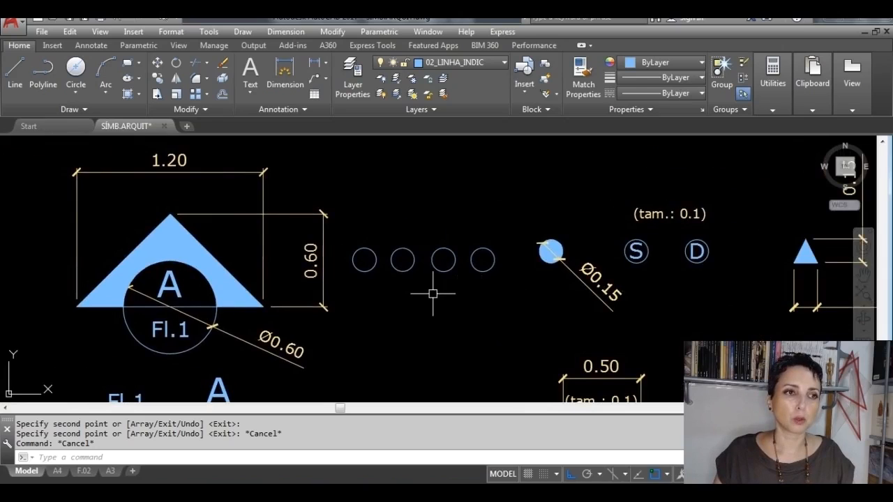
pyautogui.scroll(2, 413, 294)
pyautogui.scroll(2, 411, 258)
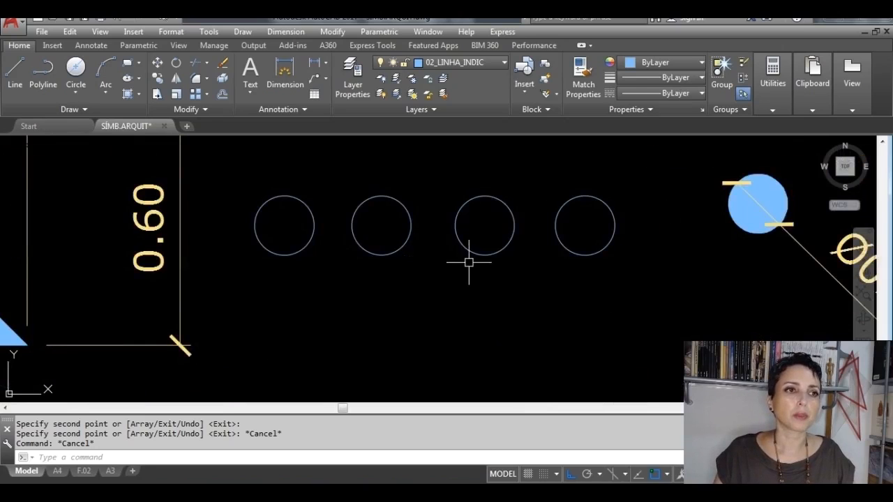
# Step: Fill the first circle of the row with a Solid hatch in ByLayer color
pyautogui.moveTo(470, 259); pyautogui.dragTo(486, 269, button='middle')
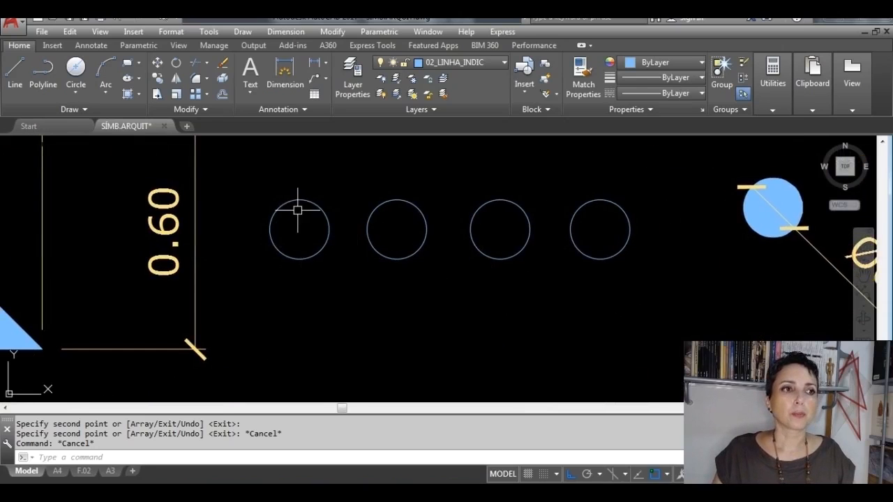
pyautogui.click(128, 94)
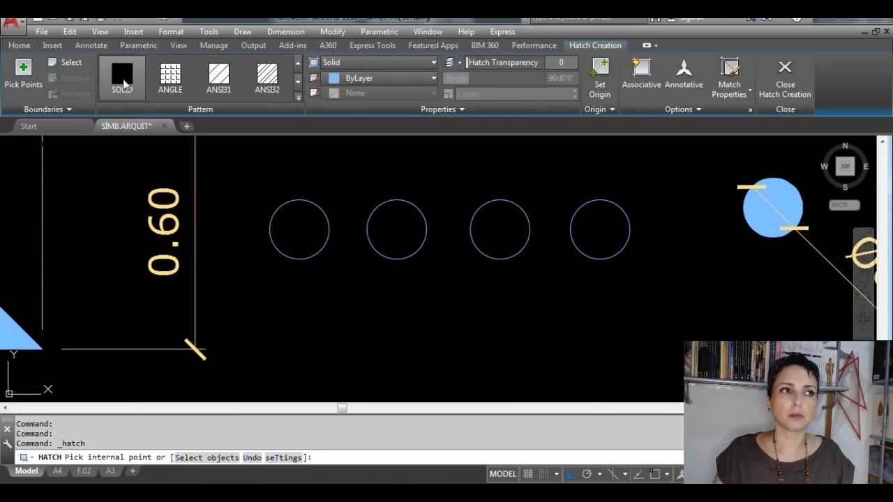
pyautogui.click(290, 230)
pyautogui.press('Return')
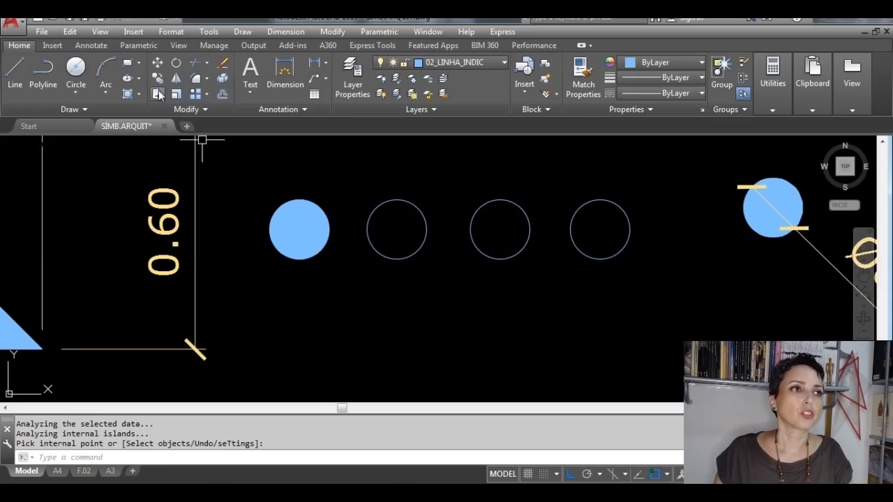
# Step: Copy the P1 text from the 0.40-diameter circle symbol to just below the second circle of the row, with Ortho off
pyautogui.moveTo(393, 231); pyautogui.dragTo(353, 237, button='middle')
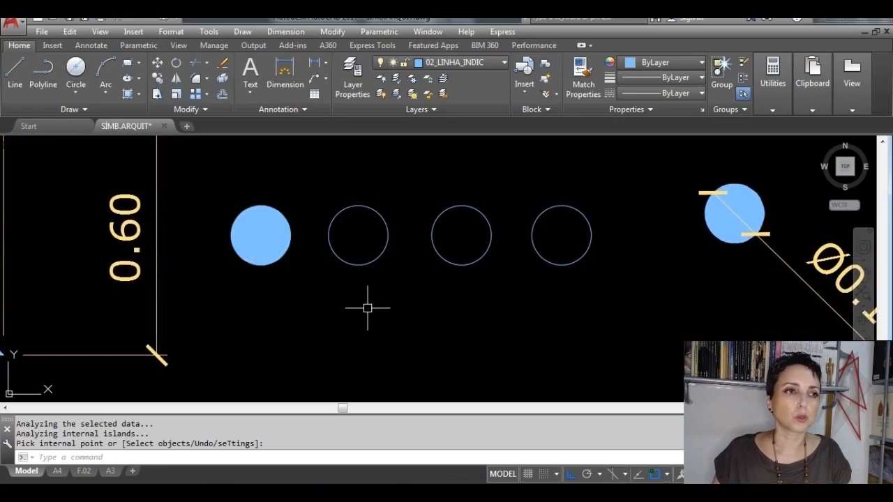
pyautogui.scroll(-6, 350, 299)
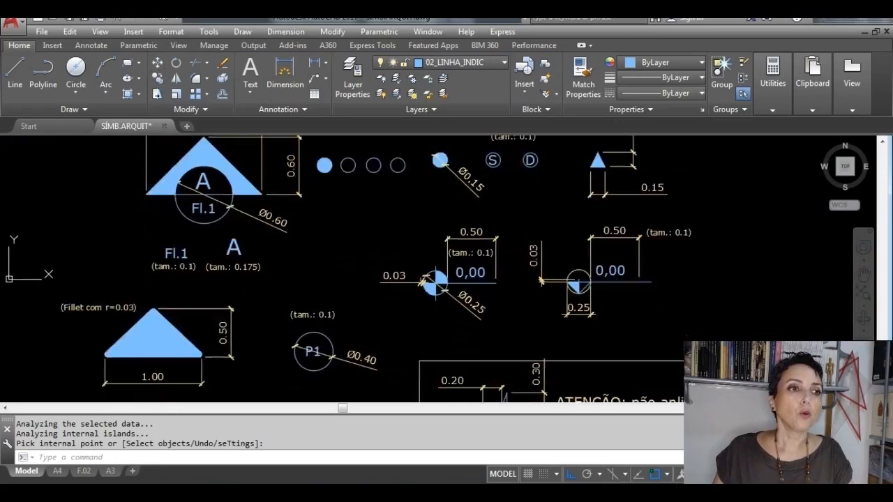
pyautogui.scroll(5, 310, 384)
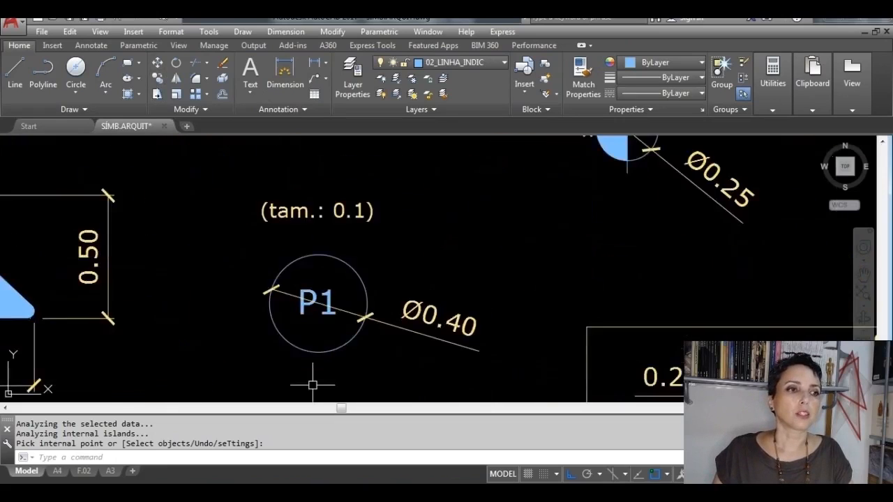
pyautogui.click(307, 303)
pyautogui.click(293, 313)
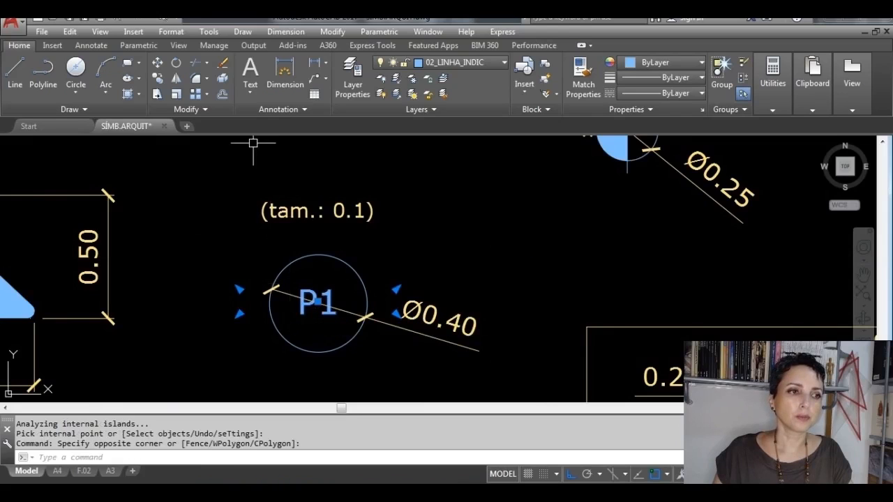
pyautogui.click(158, 78)
pyautogui.click(317, 307)
pyautogui.scroll(-4, 352, 225)
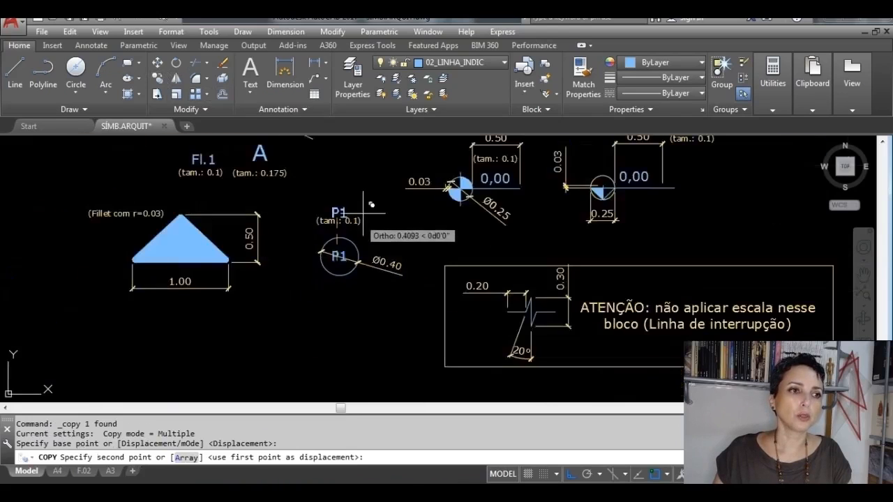
pyautogui.moveTo(363, 208); pyautogui.dragTo(365, 342, button='middle')
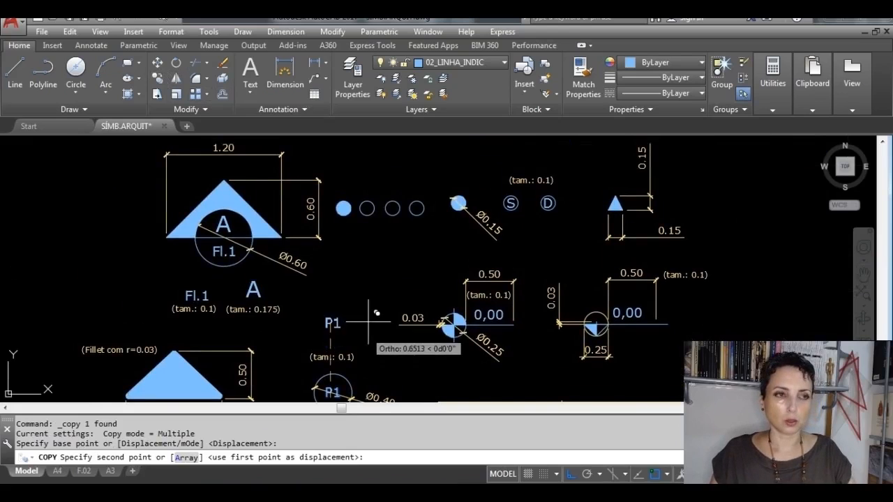
pyautogui.press('F8')
pyautogui.scroll(3, 376, 244)
pyautogui.moveTo(445, 296); pyautogui.dragTo(456, 188, button='middle')
pyautogui.scroll(-2, 478, 194)
pyautogui.scroll(3, 362, 307)
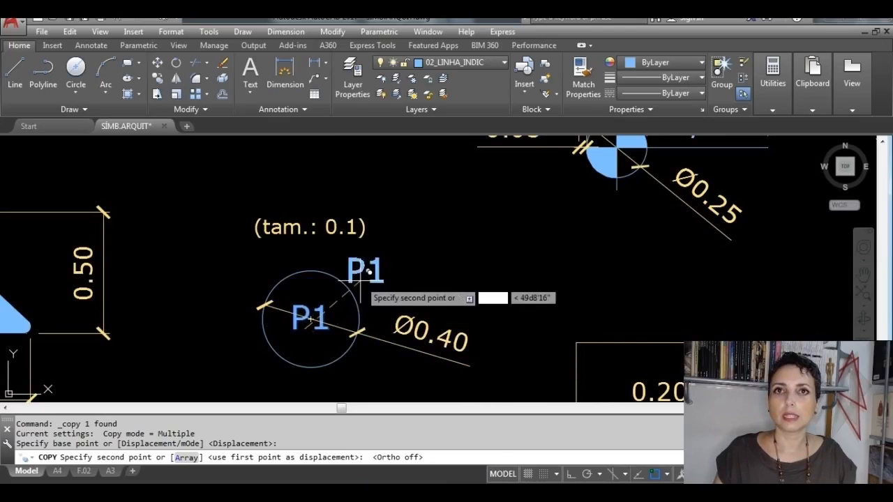
pyautogui.scroll(-2, 403, 297)
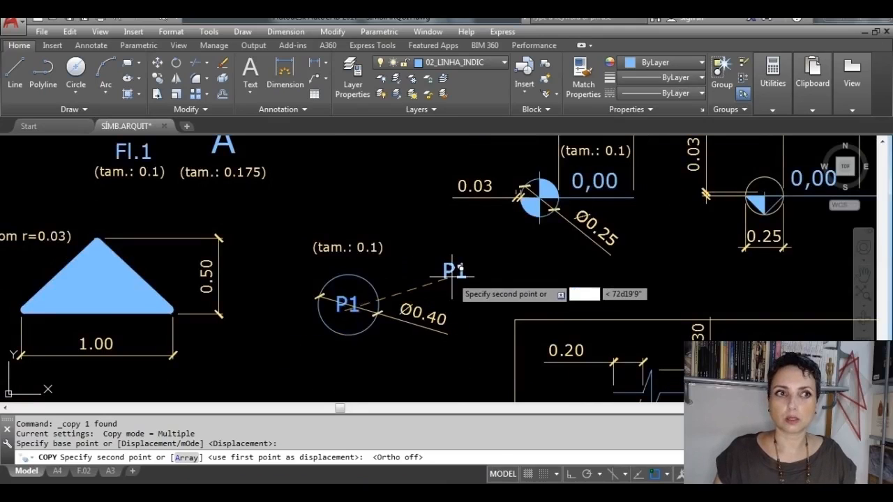
pyautogui.scroll(-2, 453, 271)
pyautogui.moveTo(430, 193); pyautogui.dragTo(408, 262, button='middle')
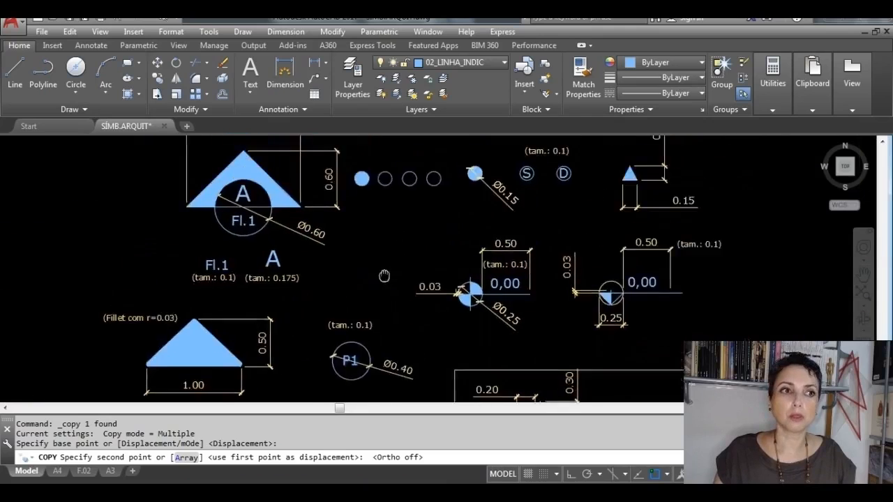
pyautogui.scroll(2, 393, 265)
pyautogui.scroll(5, 393, 266)
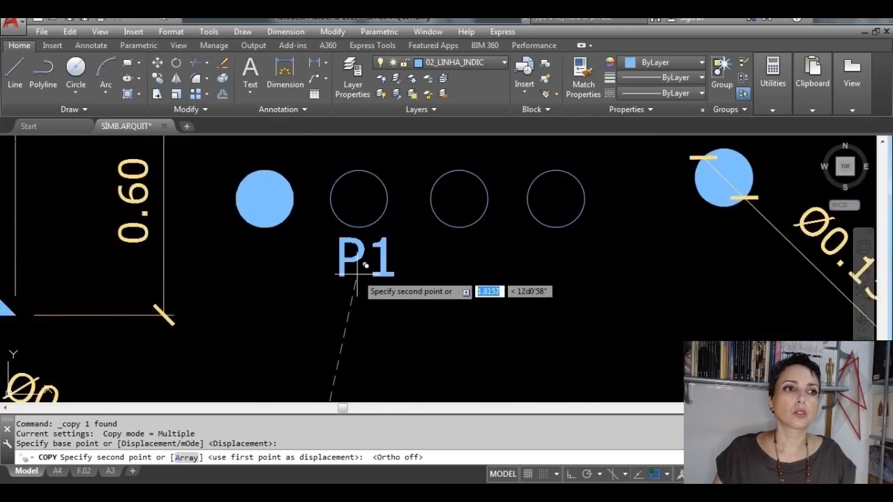
pyautogui.click(356, 286)
pyautogui.press('Escape')
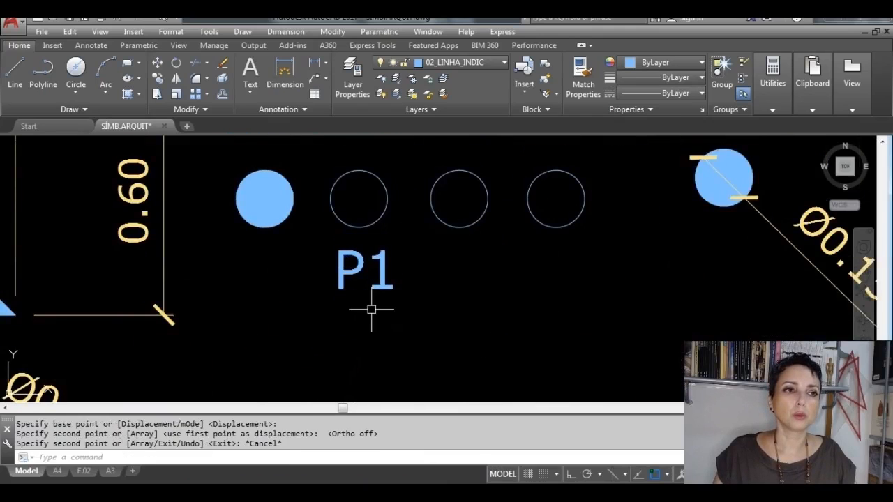
# Step: Change the copied P1 text below the second circle to S
pyautogui.doubleClick(359, 270)
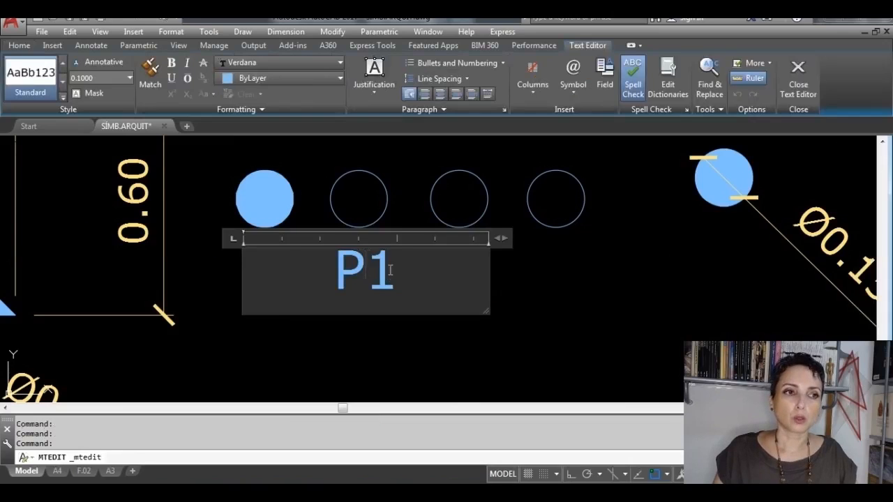
pyautogui.write('S')
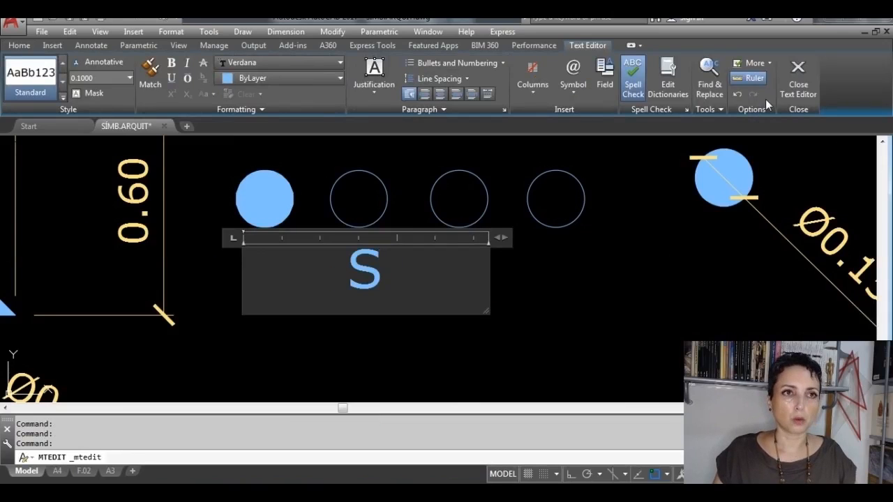
pyautogui.click(798, 73)
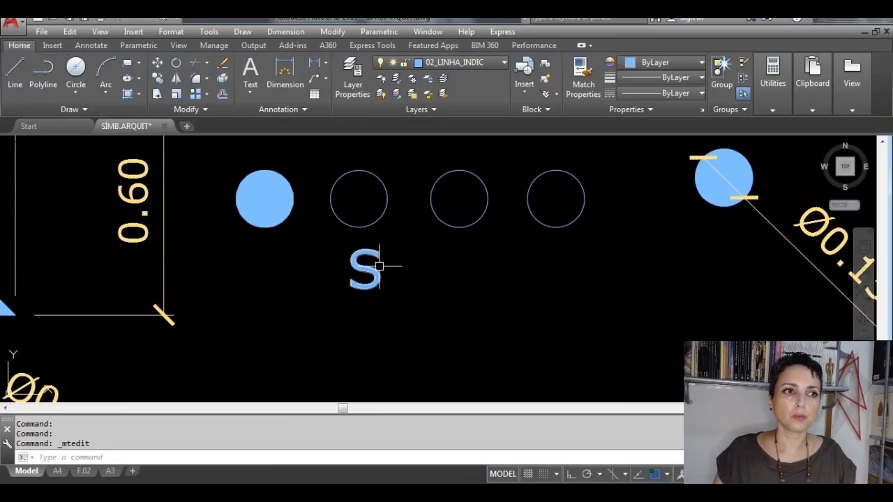
# Step: Move the S text by its middle grip to the centre of the second circle of the row
pyautogui.click(378, 266)
pyautogui.click(366, 269)
pyautogui.scroll(2, 361, 195)
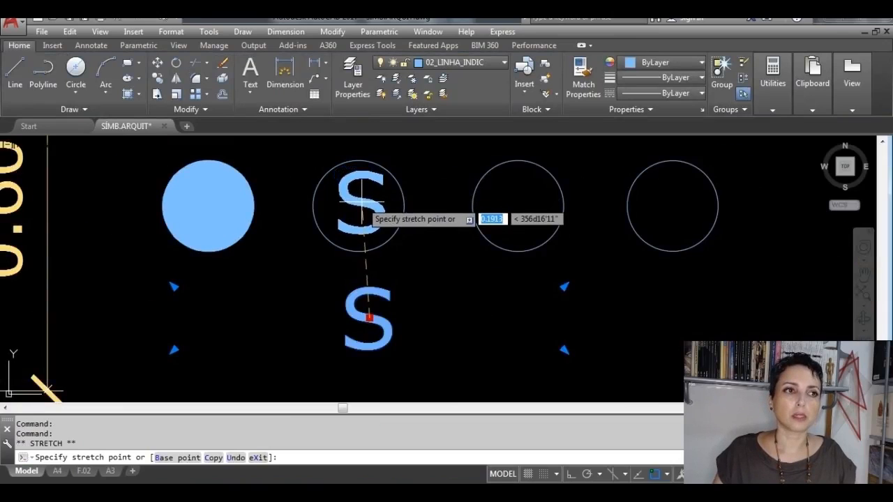
pyautogui.click(358, 204)
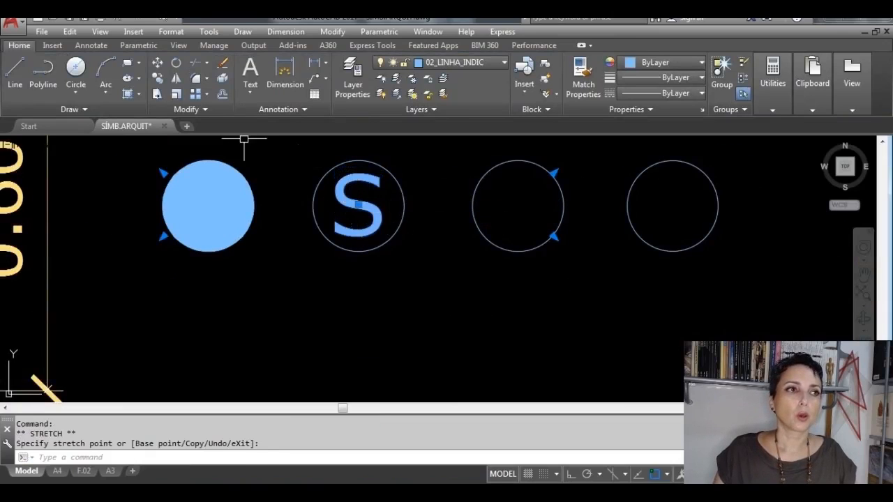
# Step: Copy the S text from the centre of the second circle to the centre of the third circle
pyautogui.click(158, 78)
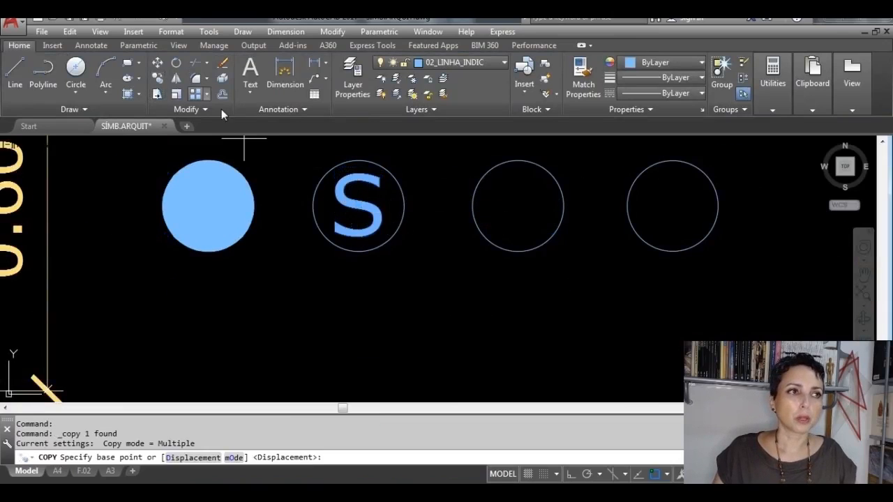
pyautogui.click(358, 204)
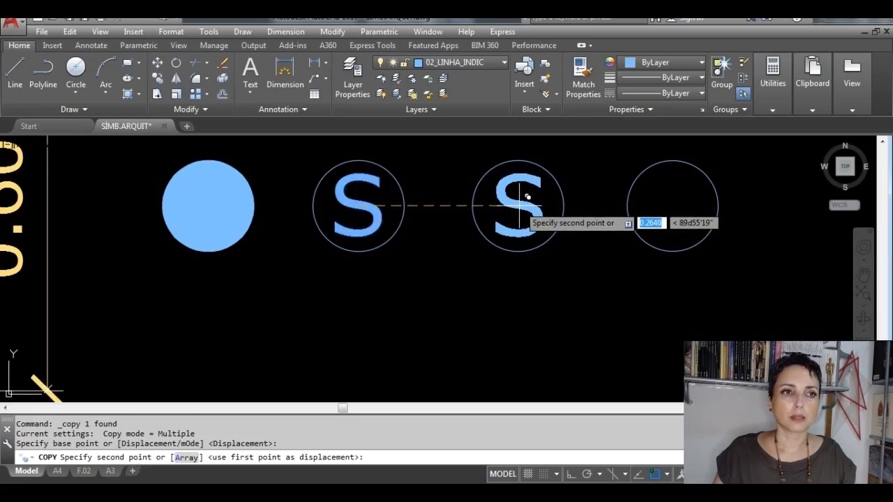
pyautogui.click(519, 205)
pyautogui.press('Escape')
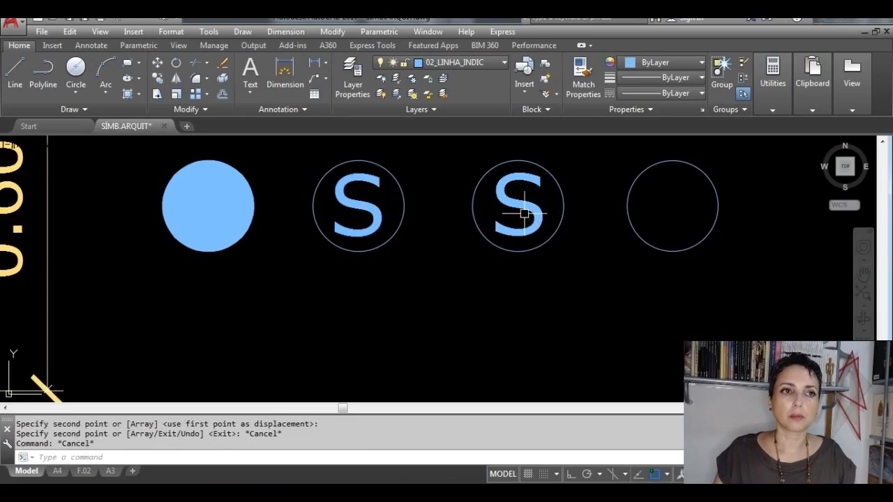
# Step: Change the copied text in the third circle to D
pyautogui.doubleClick(537, 217)
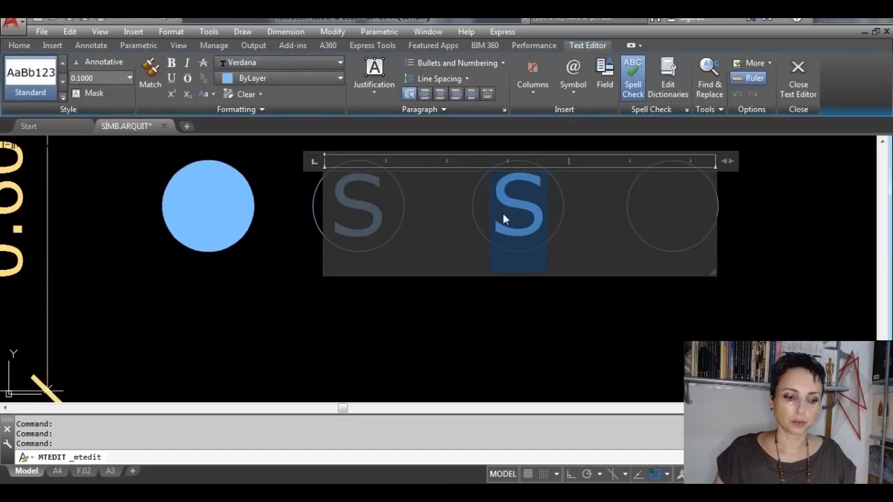
pyautogui.write('D')
pyautogui.click(797, 77)
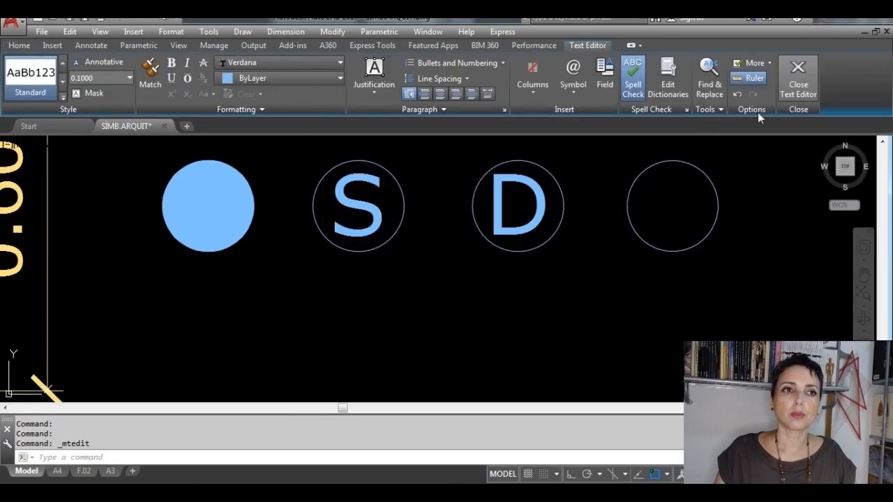
# Step: Shift the D text slightly to the right inside the third circle of the row
pyautogui.click(533, 208)
pyautogui.scroll(2, 535, 211)
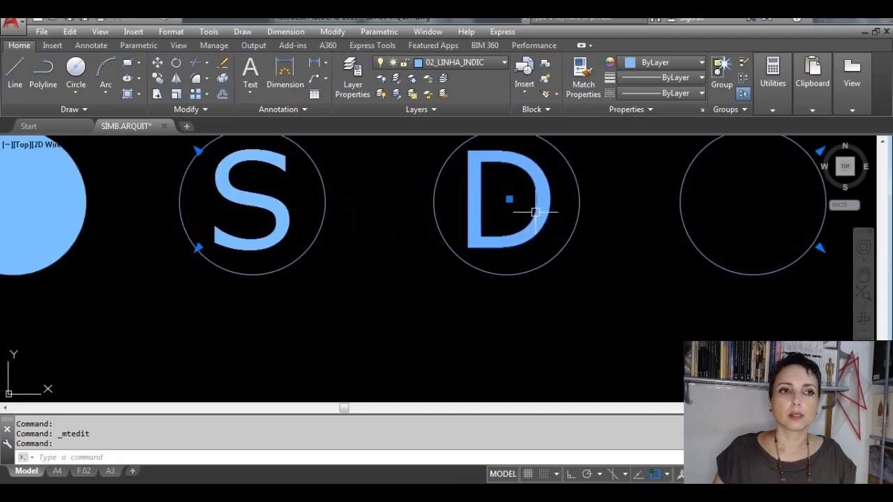
pyautogui.click(510, 199)
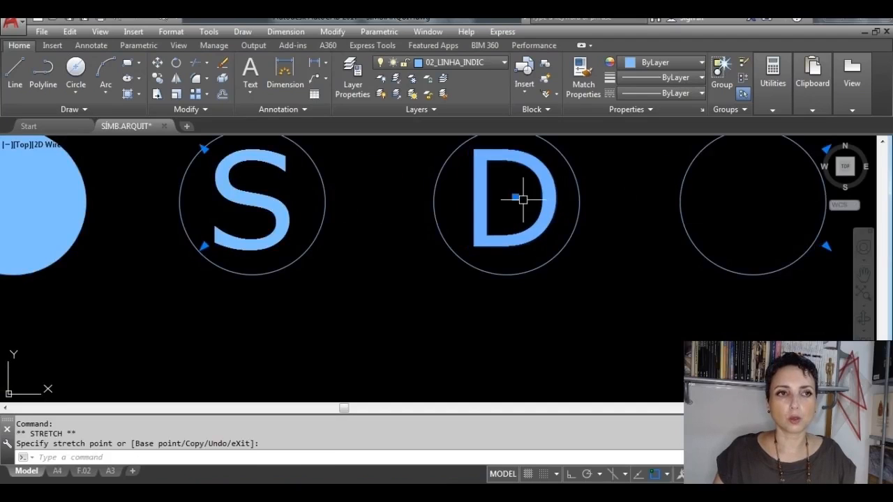
pyautogui.press('Escape')
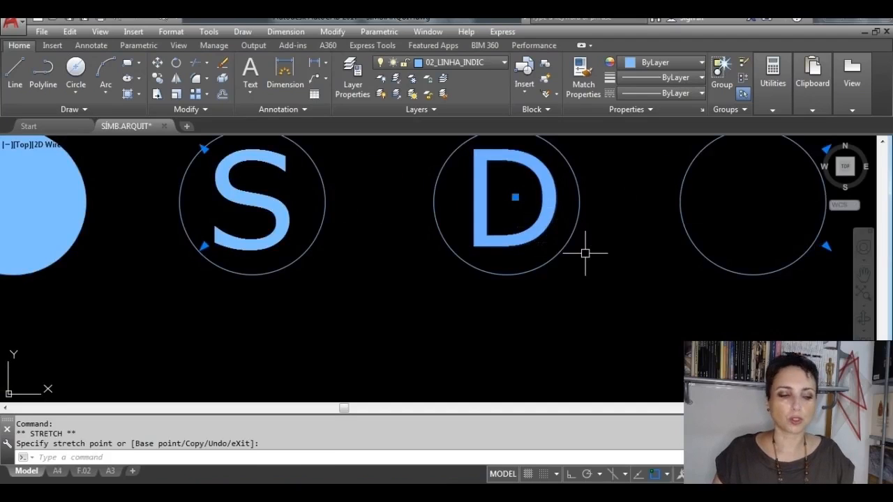
pyautogui.press('Escape')
pyautogui.scroll(-3, 586, 252)
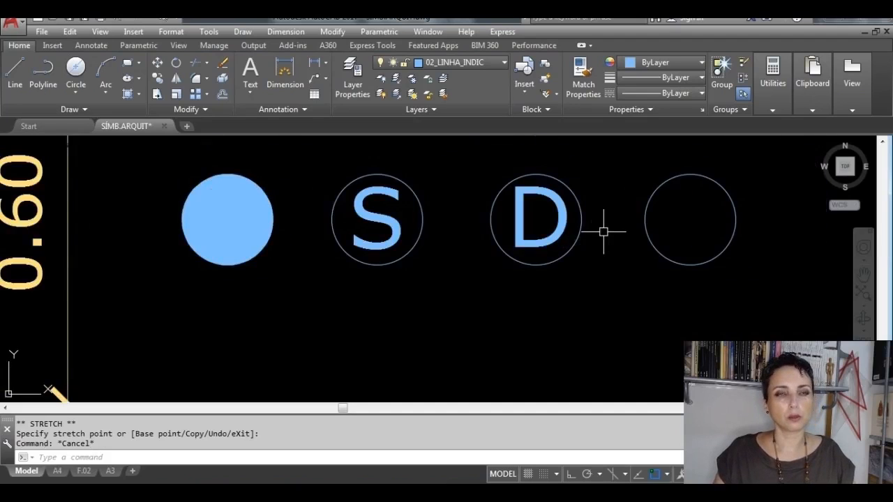
# Step: Examine the shape and dimensions of the reference filled-triangle symbol beside the reference S and D circles
pyautogui.scroll(-2, 603, 231)
pyautogui.moveTo(601, 230)
pyautogui.mouseDown(button='middle')
pyautogui.moveTo(551, 249)
pyautogui.moveTo(394, 258)
pyautogui.mouseUp(button='middle')
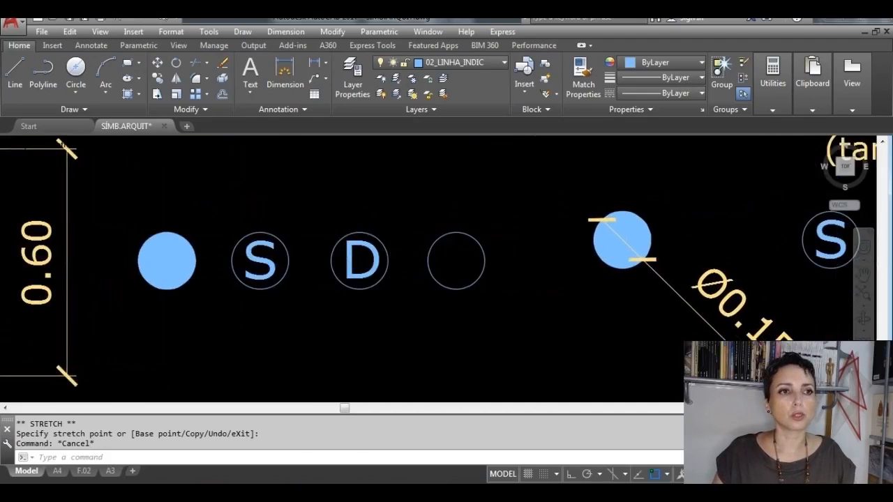
pyautogui.scroll(-3, 580, 295)
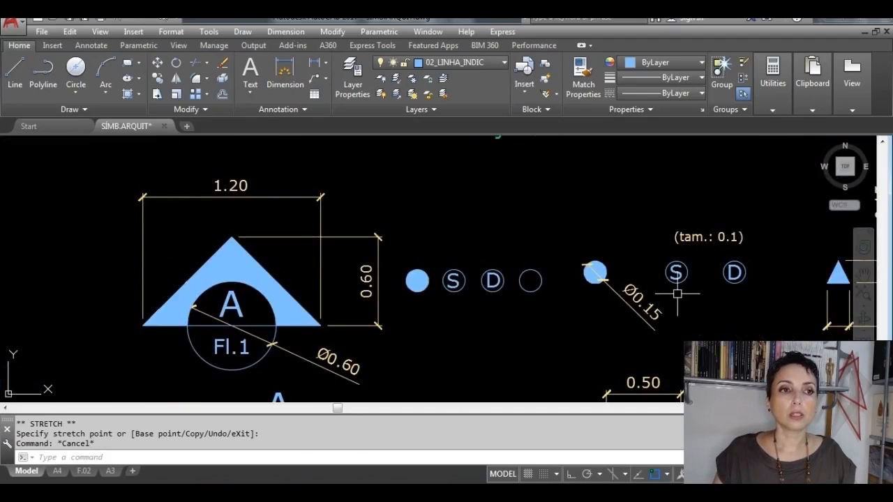
pyautogui.moveTo(676, 294)
pyautogui.mouseDown(button='middle')
pyautogui.moveTo(452, 270)
pyautogui.moveTo(378, 275)
pyautogui.mouseUp(button='middle')
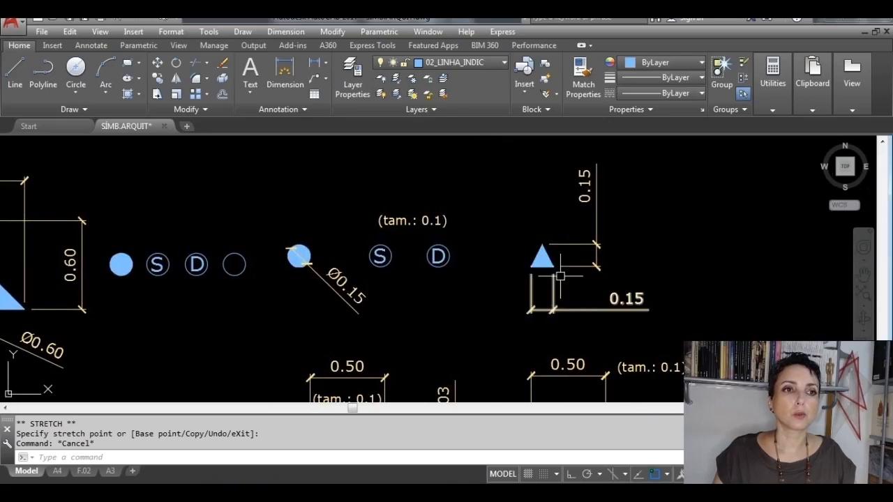
pyautogui.scroll(4, 558, 270)
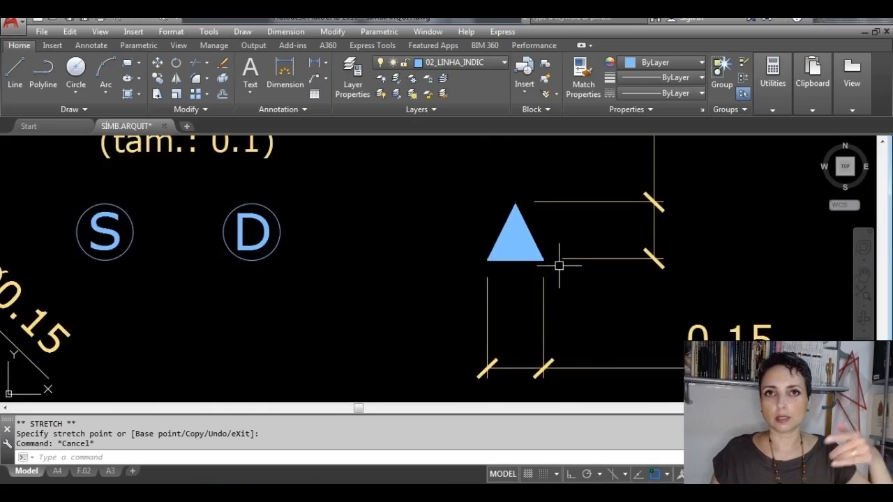
pyautogui.scroll(-2, 541, 220)
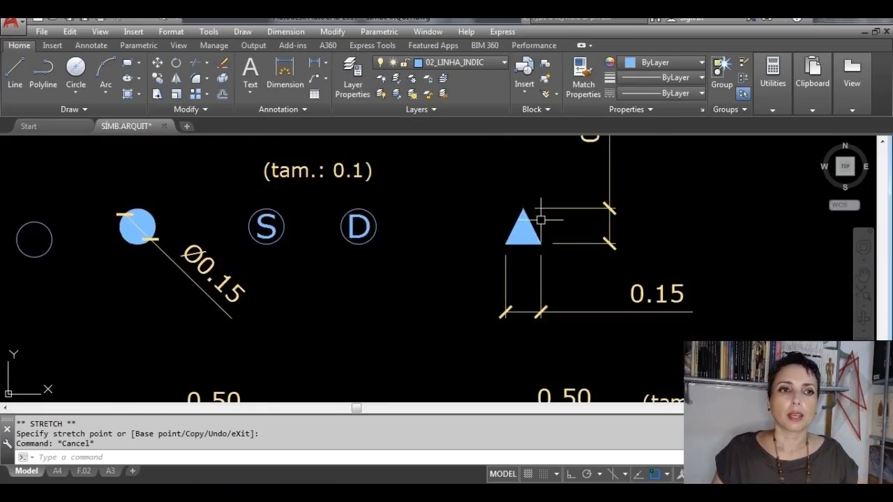
pyautogui.moveTo(540, 220); pyautogui.dragTo(475, 248, button='middle')
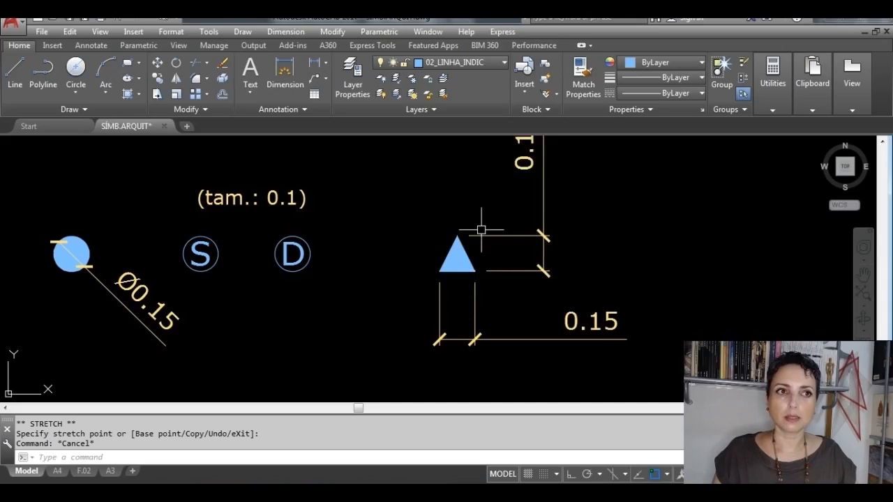
pyautogui.moveTo(480, 229); pyautogui.dragTo(465, 288, button='middle')
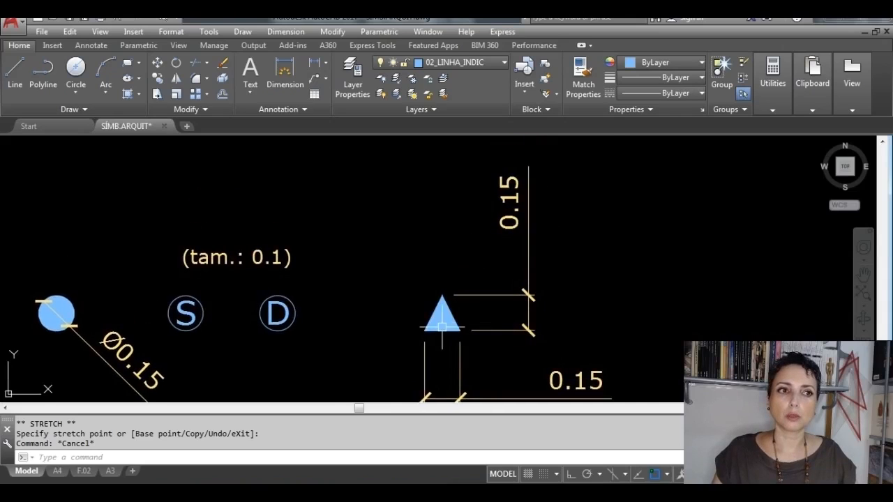
# Step: Draw a vertical line across the empty fourth circle from its top quadrant to its bottom quadrant, and erase the circle
pyautogui.scroll(-2, 446, 327)
pyautogui.moveTo(425, 304); pyautogui.dragTo(676, 258, button='middle')
pyautogui.scroll(5, 387, 299)
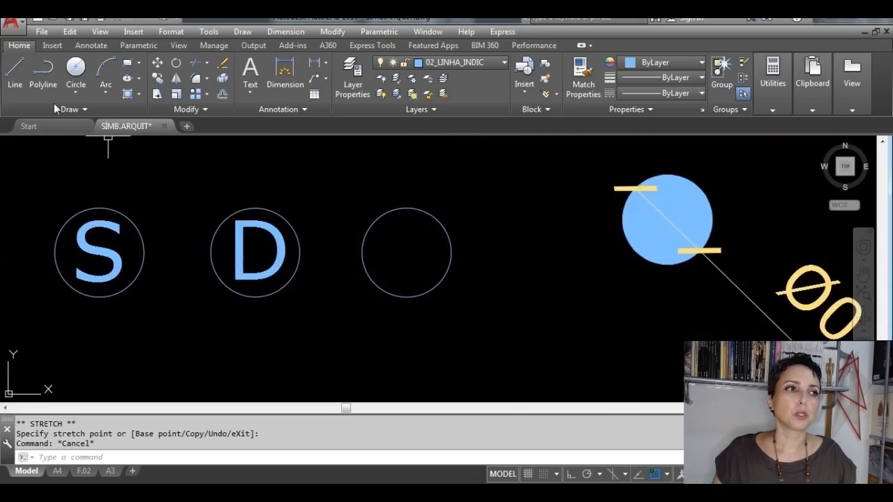
pyautogui.click(14, 73)
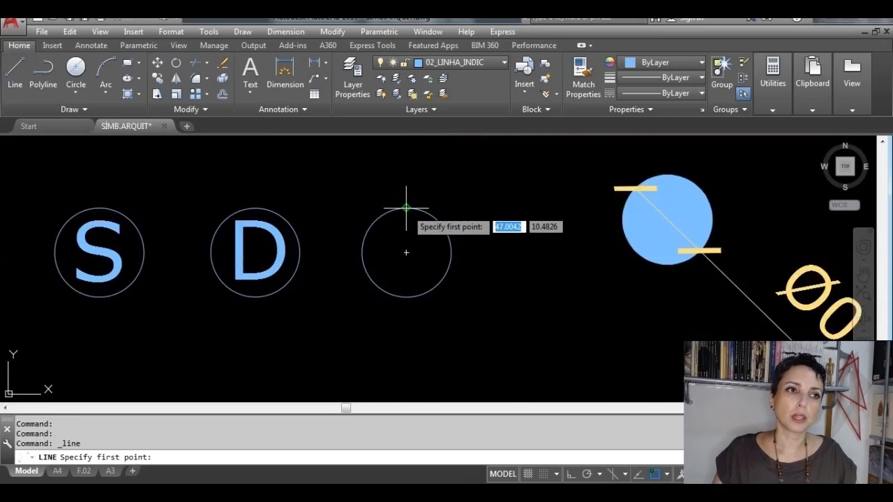
pyautogui.click(406, 208)
pyautogui.click(406, 297)
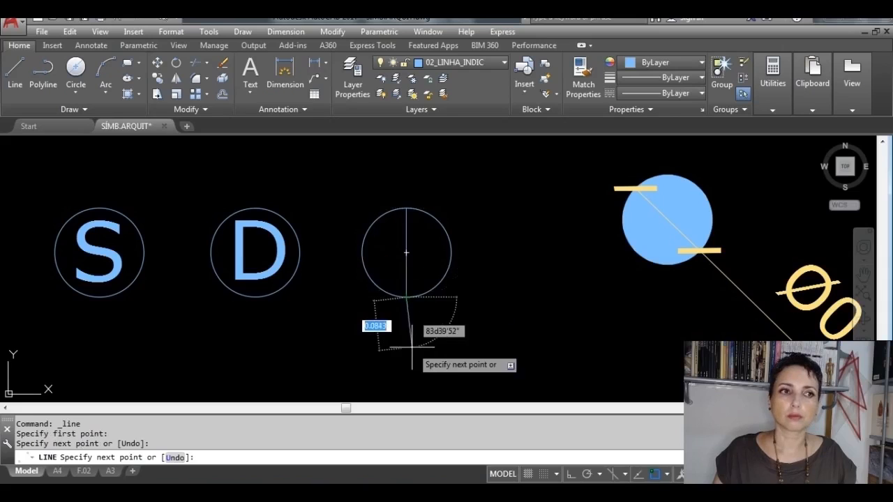
pyautogui.press('Return')
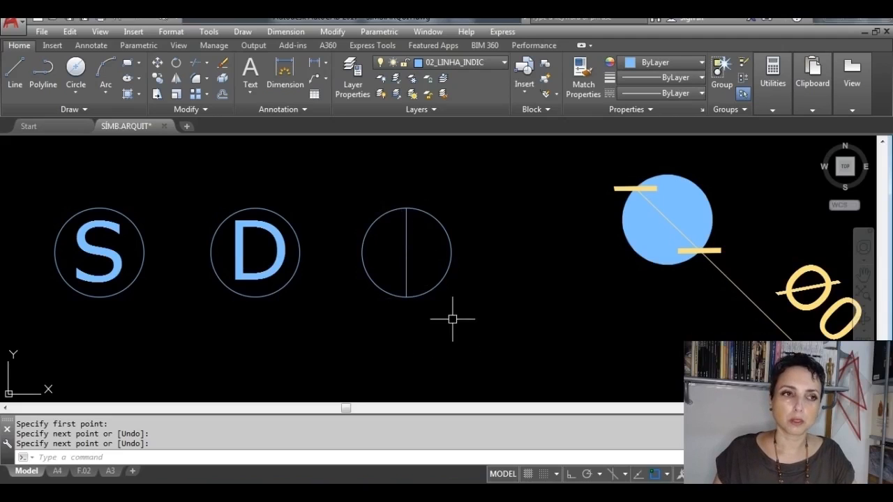
pyautogui.press('Return')
pyautogui.click(443, 279)
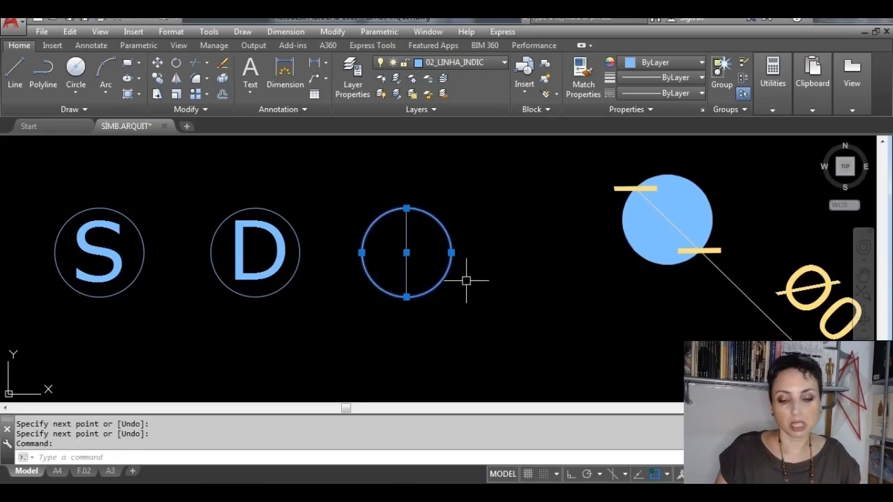
pyautogui.press('Delete')
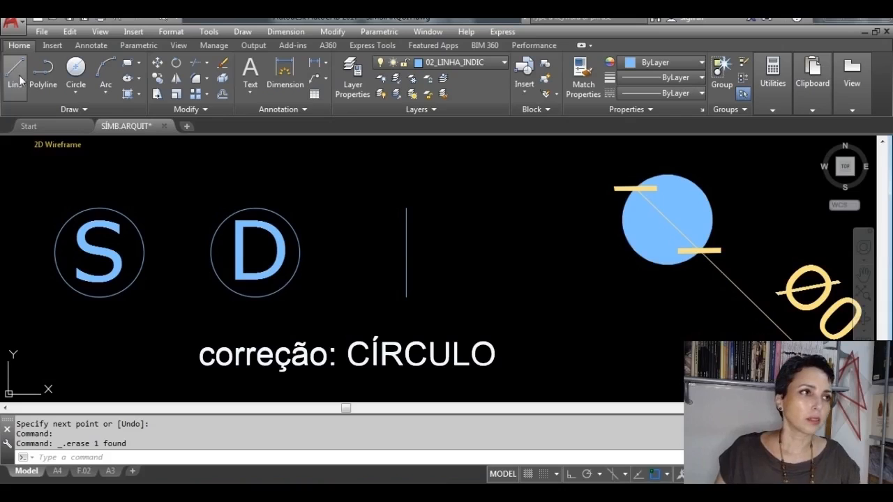
# Step: Draw a horizontal 0.15 line to the right from the lower end of the vertical line, with Ortho on
pyautogui.click(19, 79)
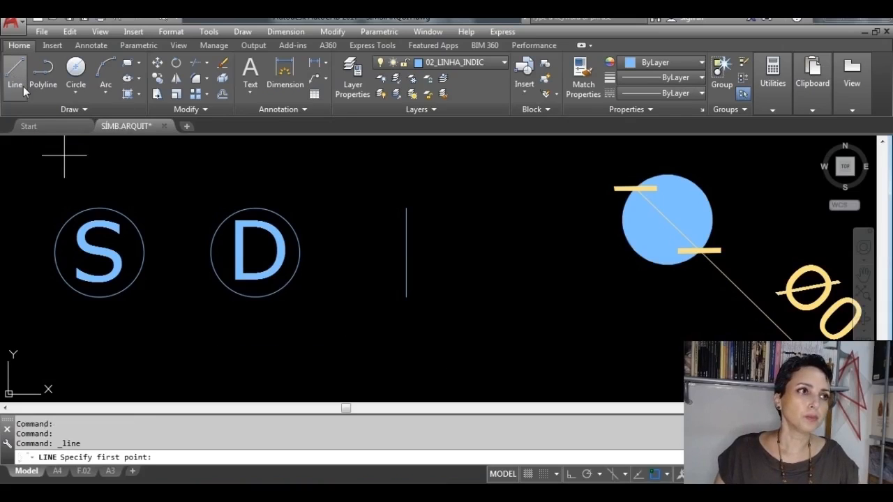
pyautogui.click(406, 297)
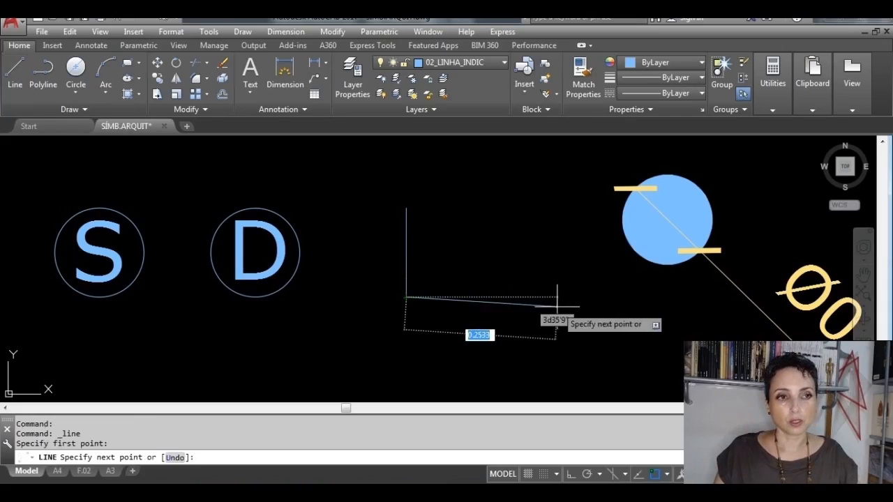
pyautogui.press('F8')
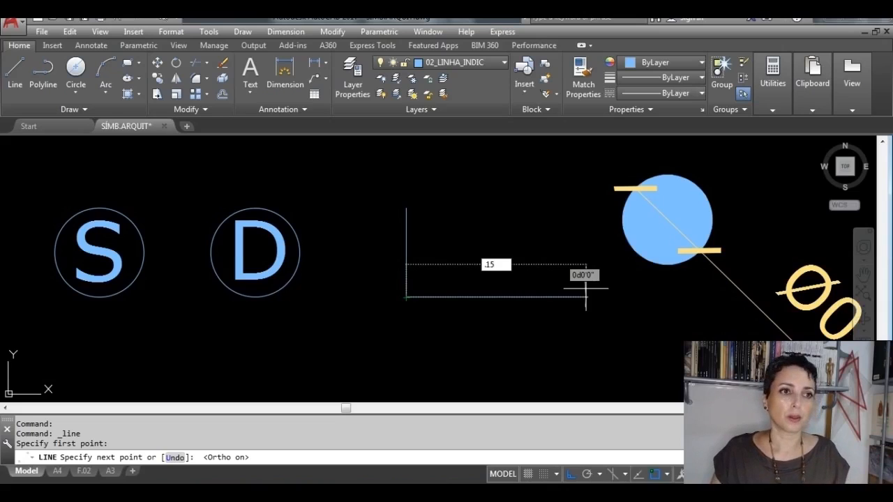
pyautogui.press('Return')
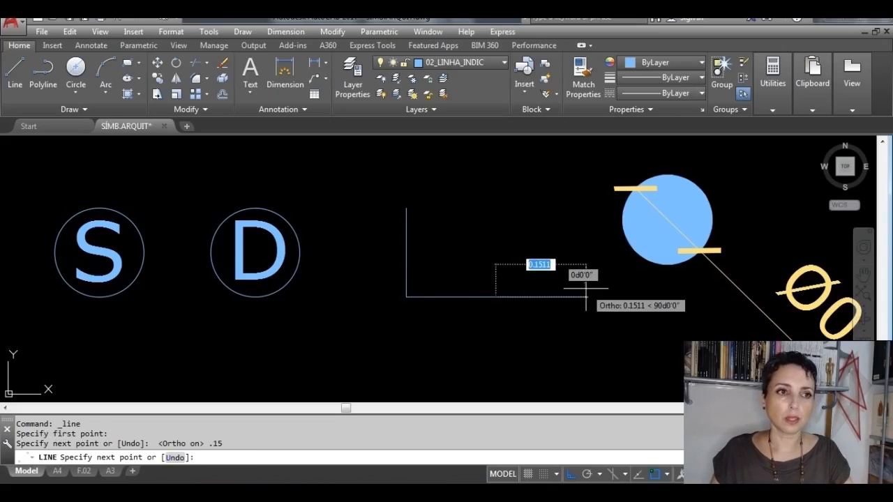
pyautogui.press('Return')
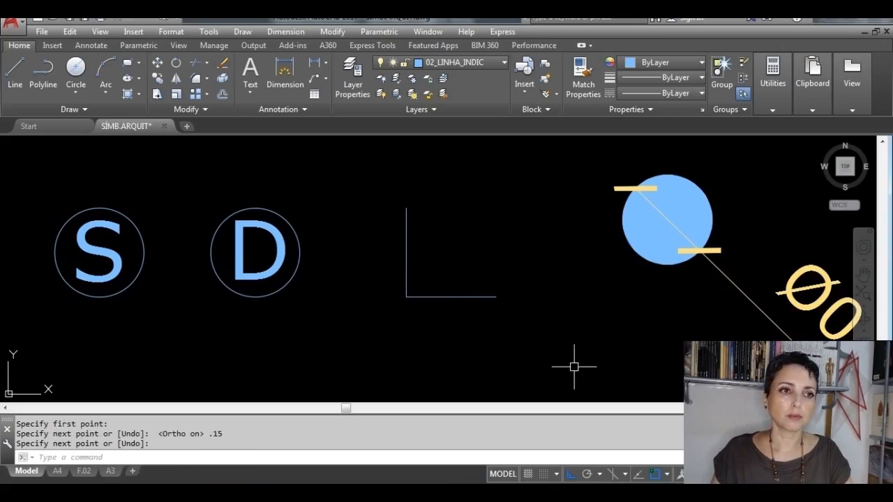
# Step: Move the horizontal line by its midpoint onto the lower end of the vertical line
pyautogui.click(472, 298)
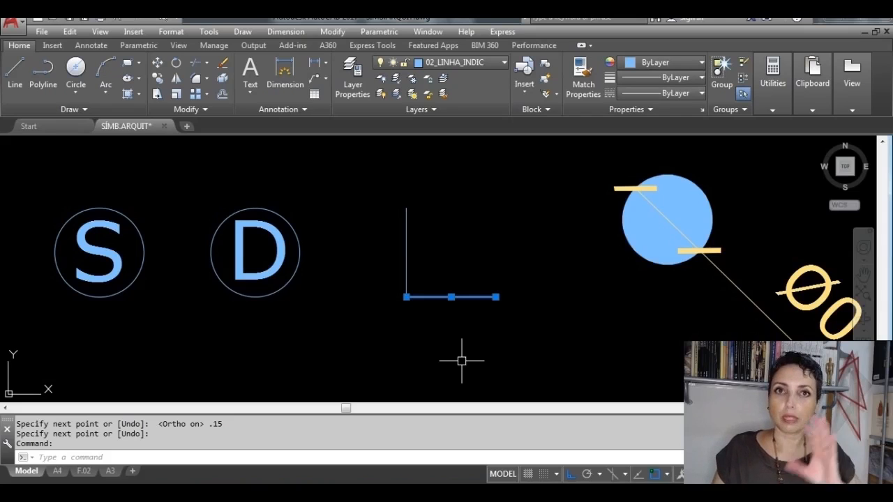
pyautogui.click(451, 298)
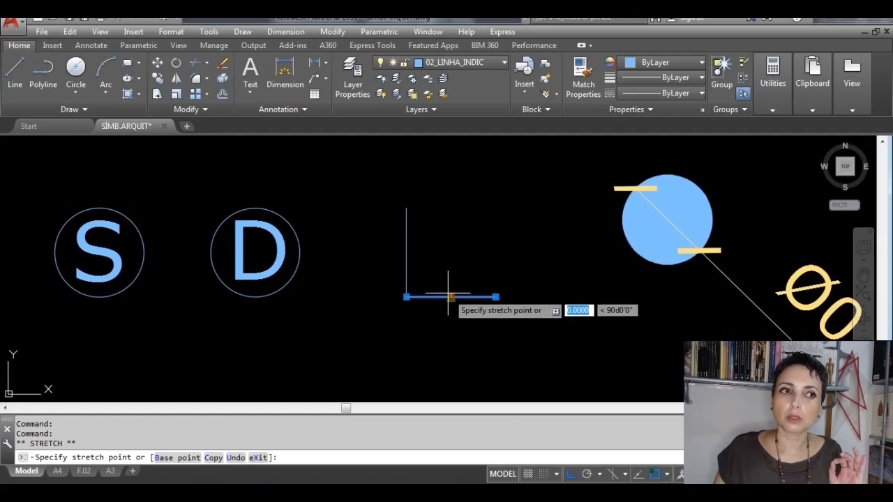
pyautogui.click(405, 297)
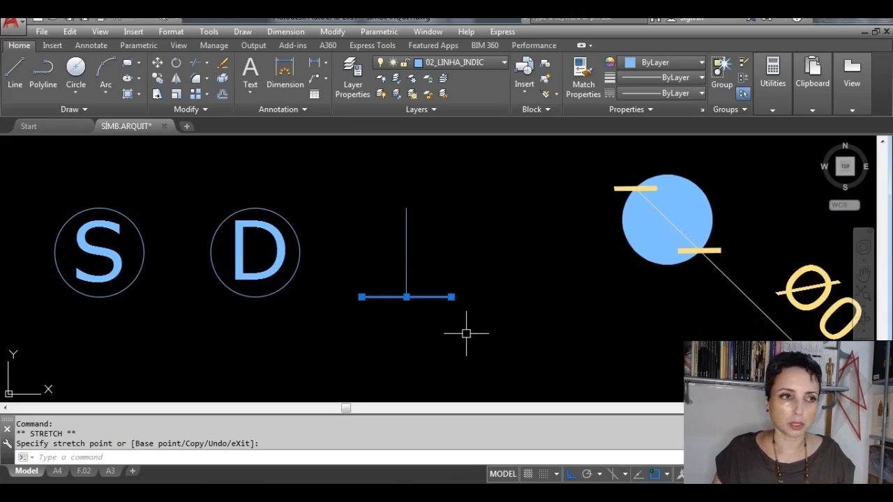
pyautogui.press('Escape')
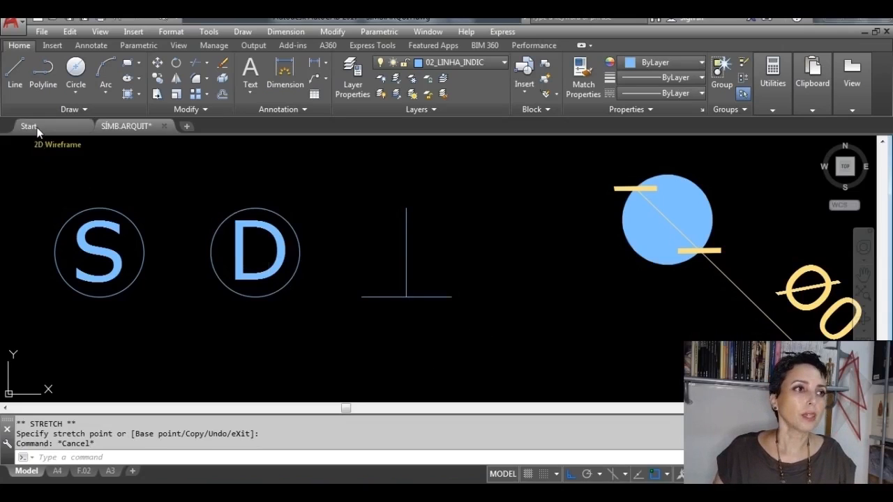
# Step: Draw the triangle's two sloping sides from the top of the vertical line to both ends of the horizontal base line
pyautogui.click(15, 73)
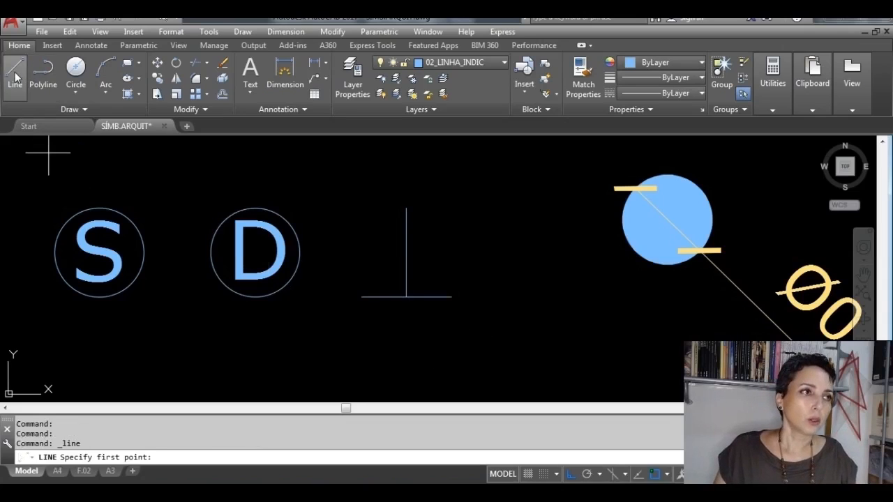
pyautogui.click(406, 207)
pyautogui.click(451, 297)
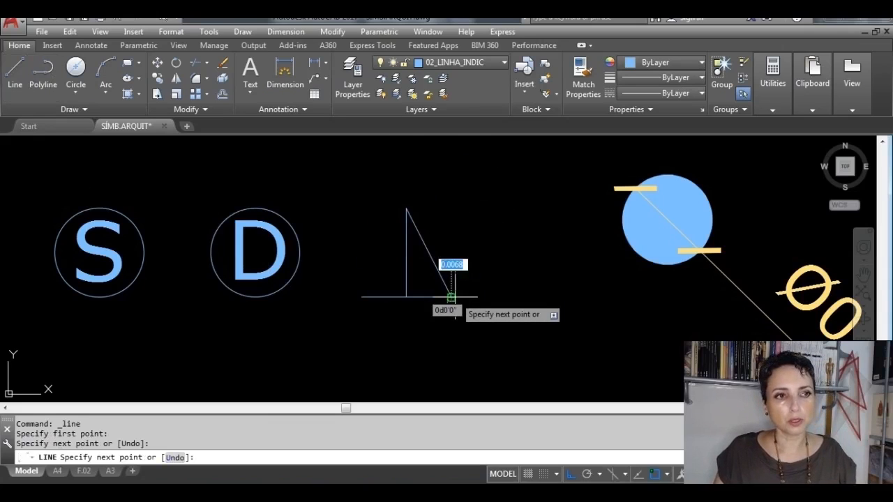
pyautogui.press('Return')
pyautogui.press('Return')
pyautogui.click(406, 208)
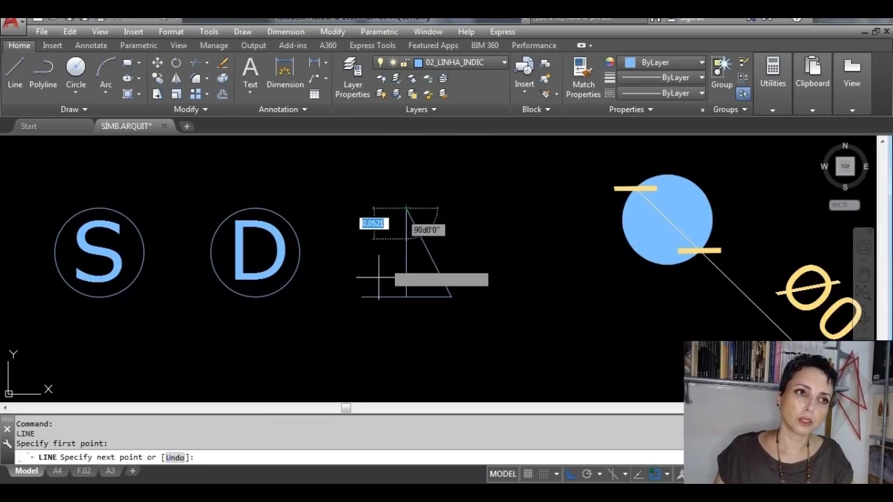
pyautogui.click(362, 297)
pyautogui.press('Return')
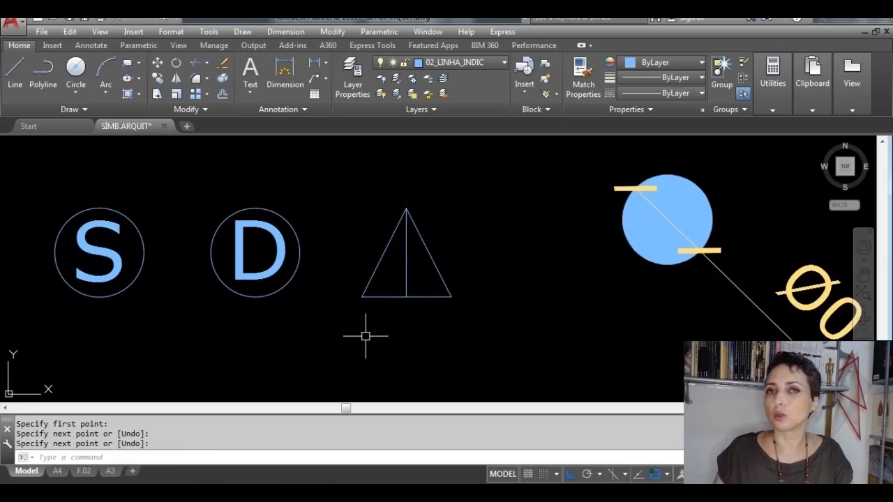
# Step: Erase the vertical line inside the triangle and fill the triangle with a SOLID hatch
pyautogui.click(407, 280)
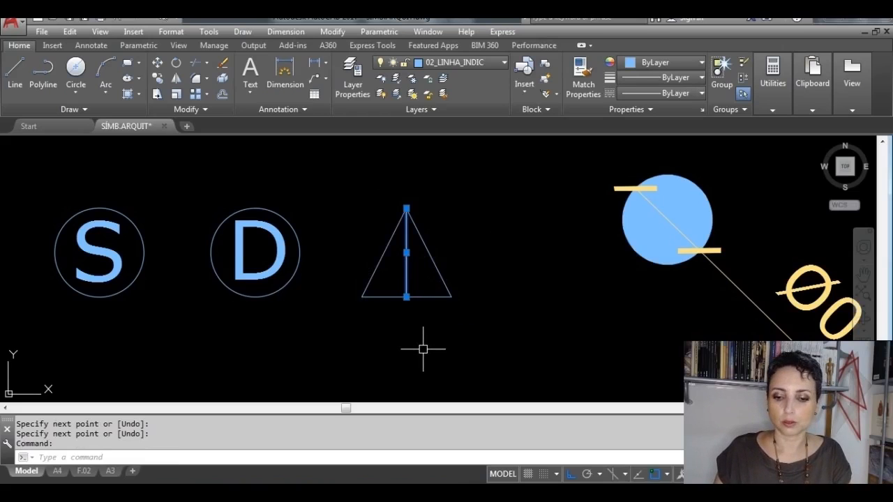
pyautogui.press('Delete')
pyautogui.scroll(-3, 422, 349)
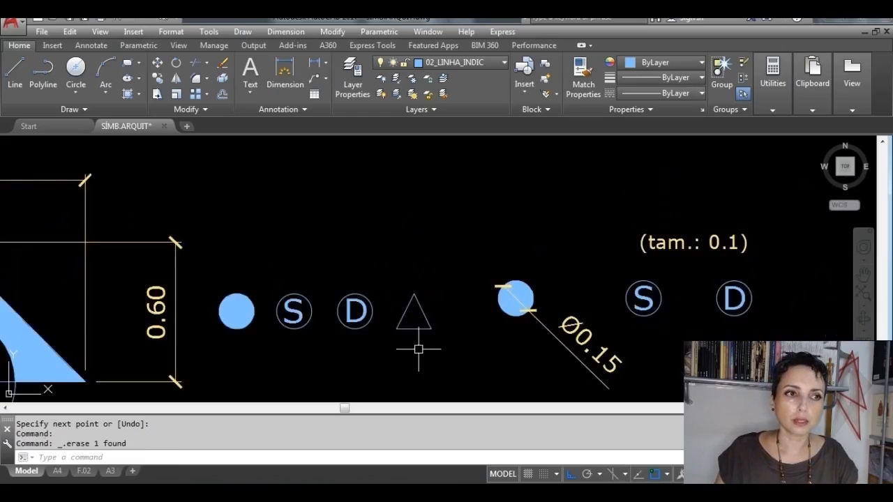
pyautogui.scroll(4, 420, 335)
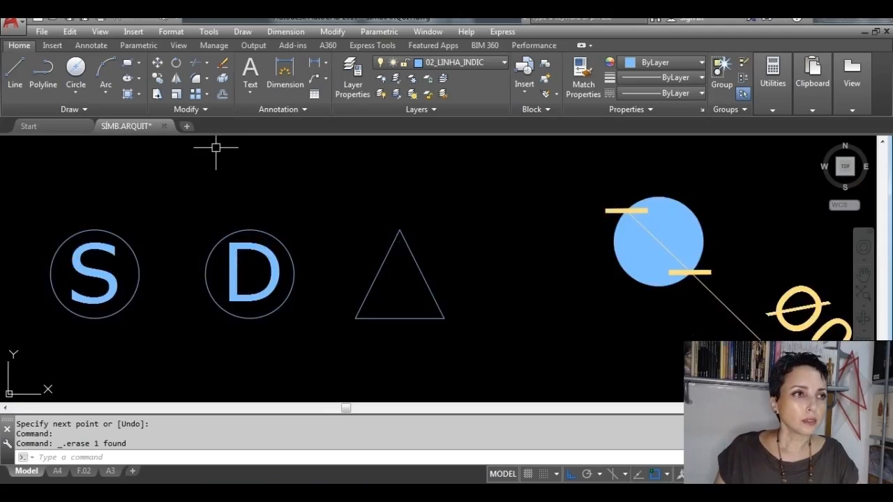
pyautogui.click(126, 94)
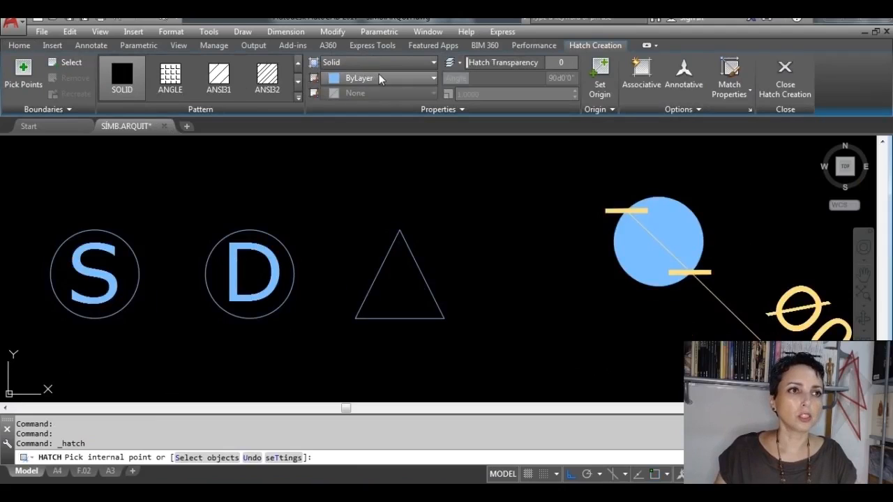
pyautogui.click(403, 291)
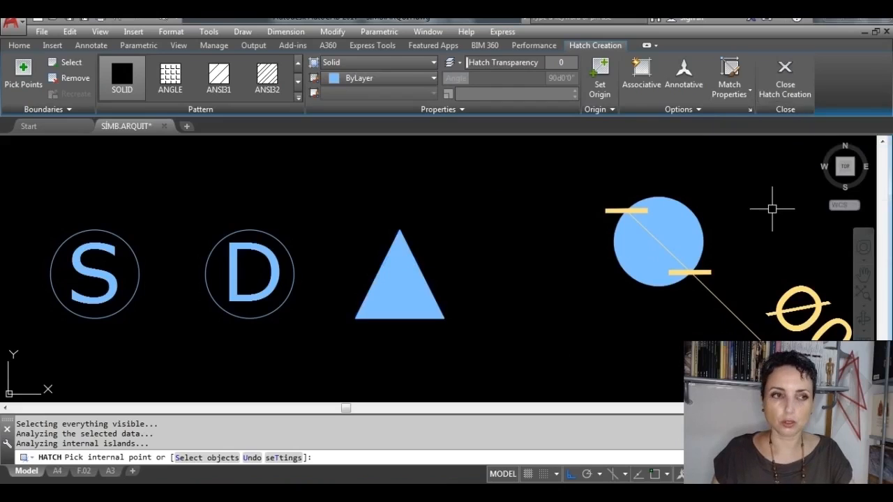
pyautogui.press('Return')
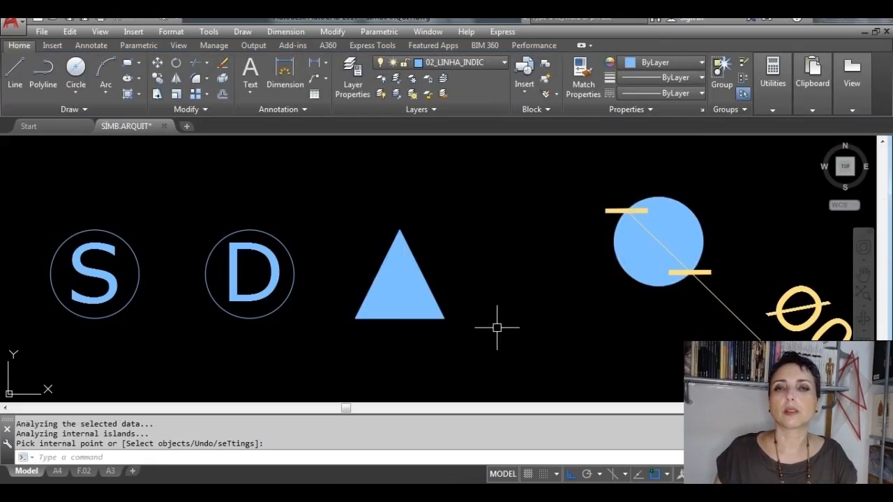
# Step: Examine how the reference filled circle, triangle, and S and D circles are built by selecting each of them
pyautogui.scroll(-4, 499, 326)
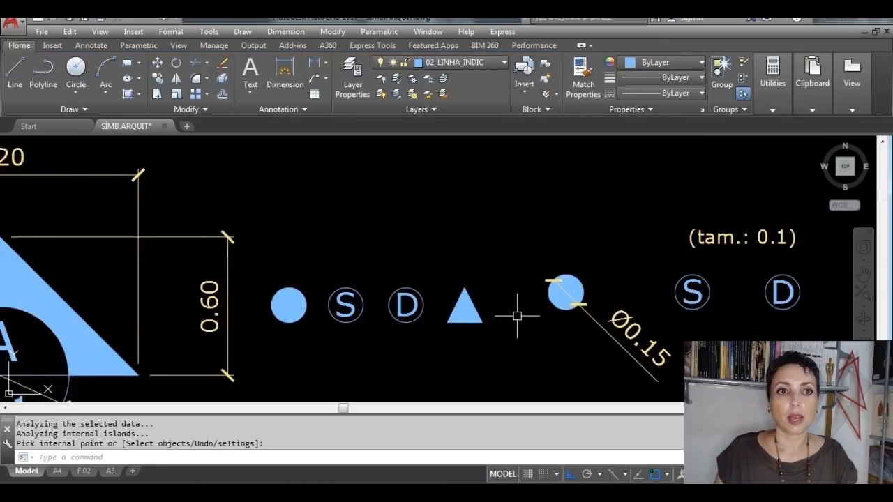
pyautogui.moveTo(566, 300); pyautogui.dragTo(528, 253, button='middle')
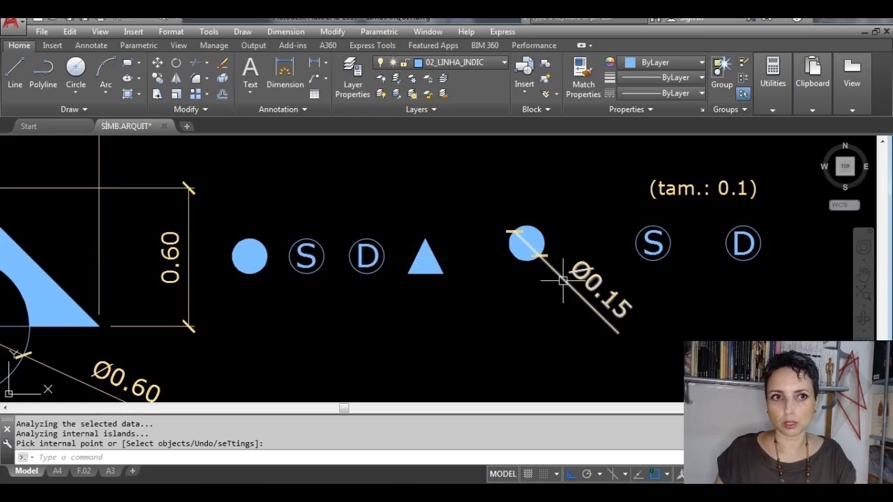
pyautogui.press('Return')
pyautogui.click(524, 242)
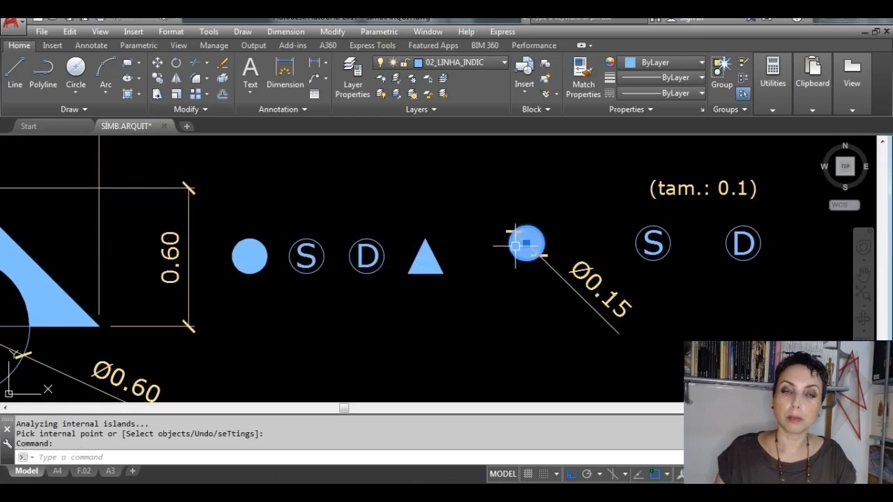
pyautogui.moveTo(578, 249)
pyautogui.mouseDown(button='middle')
pyautogui.moveTo(421, 255)
pyautogui.moveTo(462, 265)
pyautogui.mouseUp(button='middle')
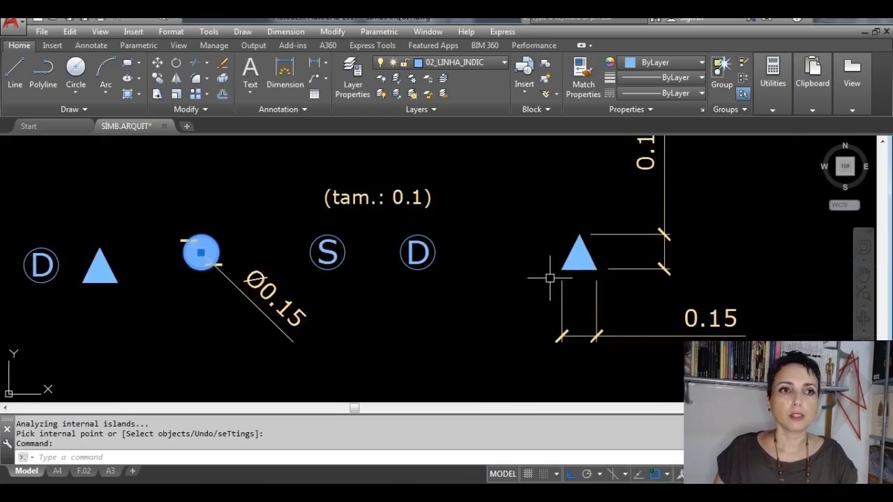
pyautogui.press('Escape')
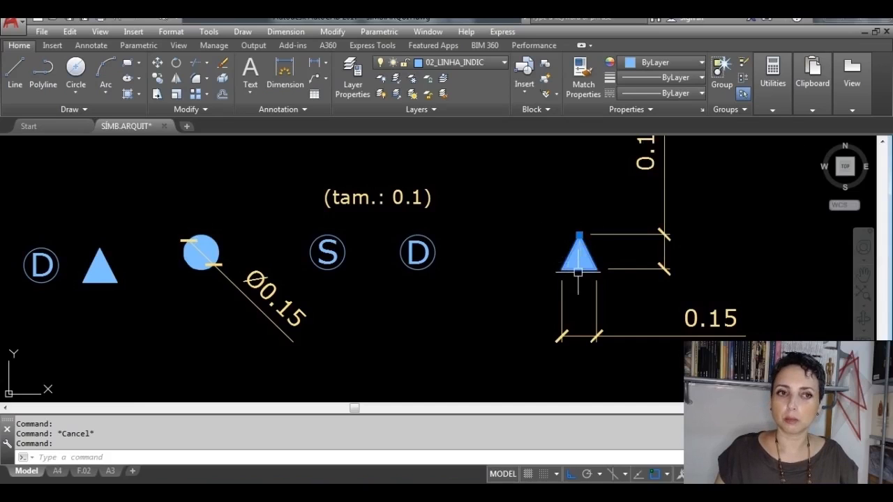
pyautogui.press('Escape')
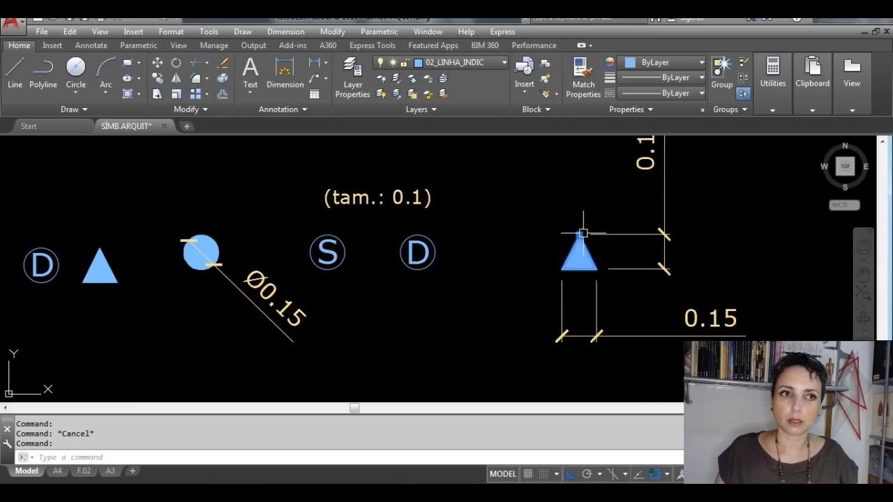
pyautogui.click(463, 279)
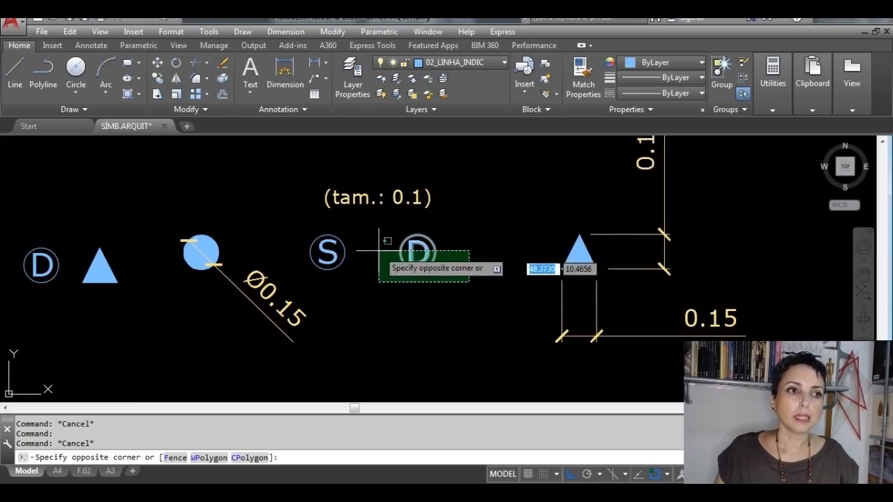
pyautogui.click(316, 231)
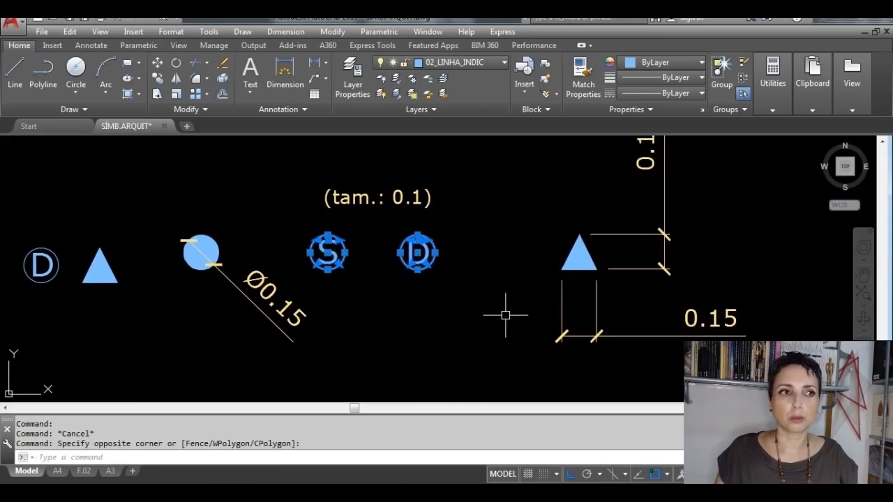
pyautogui.press('Escape')
pyautogui.scroll(3, 430, 244)
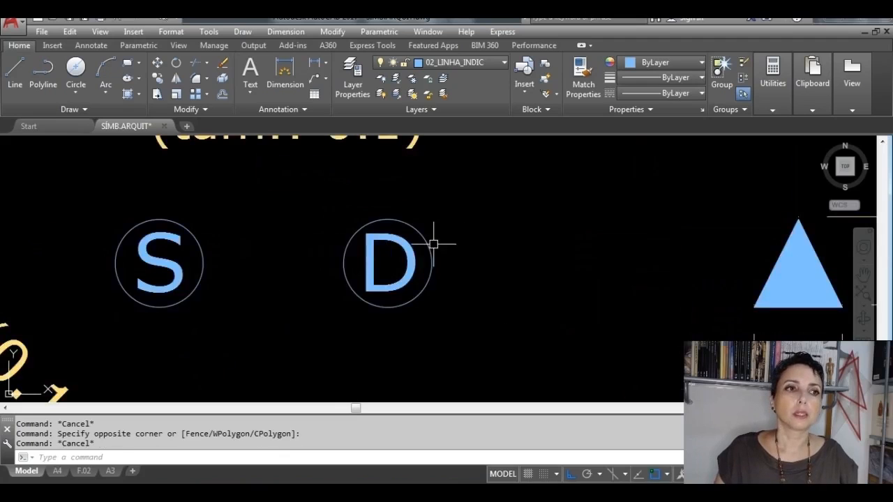
pyautogui.click(395, 217)
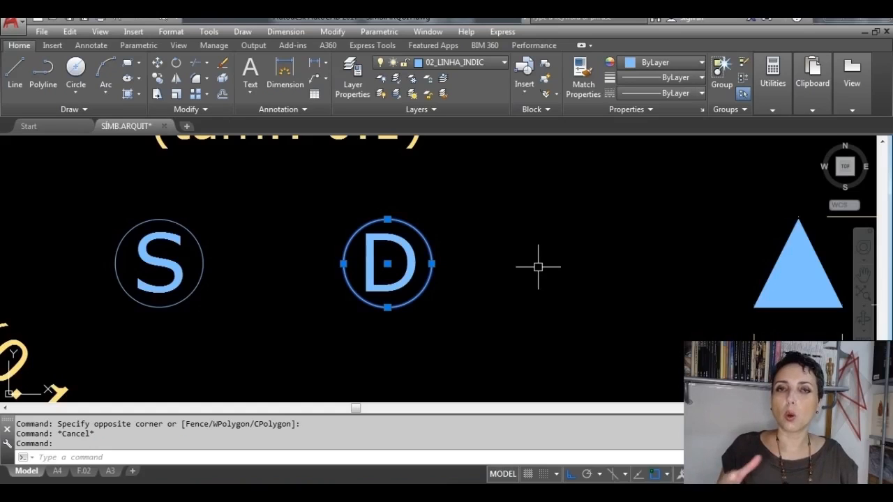
pyautogui.press('Escape')
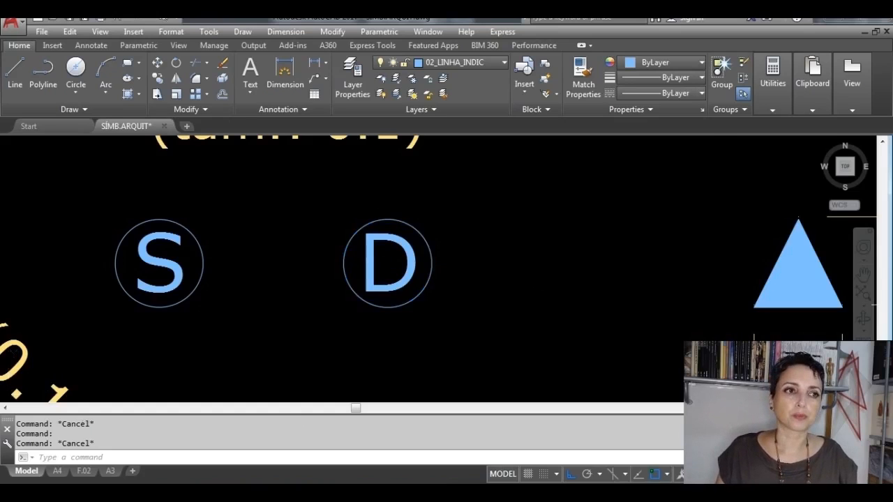
pyautogui.scroll(-4, 537, 267)
pyautogui.moveTo(268, 265); pyautogui.dragTo(666, 262, button='middle')
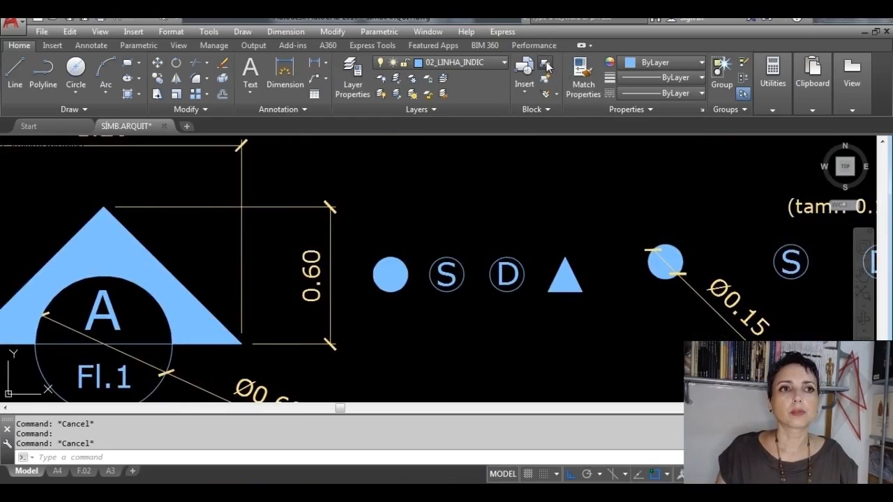
# Step: Start a block definition named INÍCIO_ESCADA with the centre of the new filled circle as base point
pyautogui.click(546, 61)
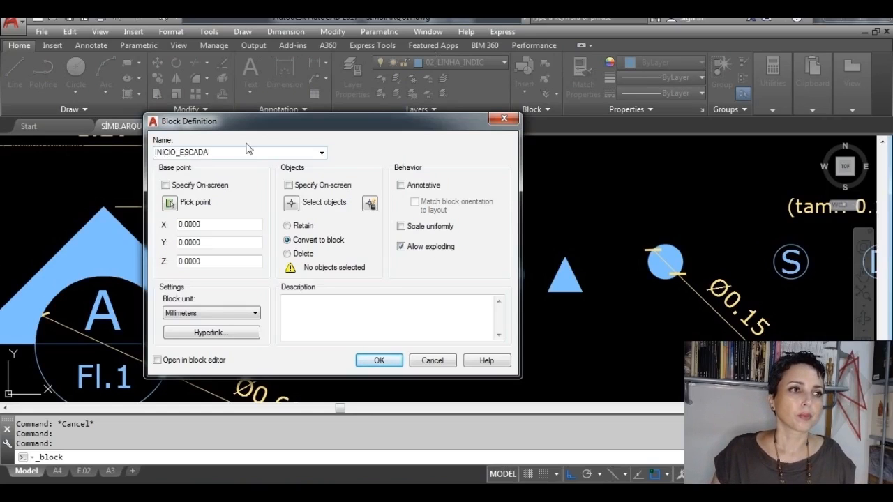
pyautogui.click(170, 203)
pyautogui.scroll(4, 411, 272)
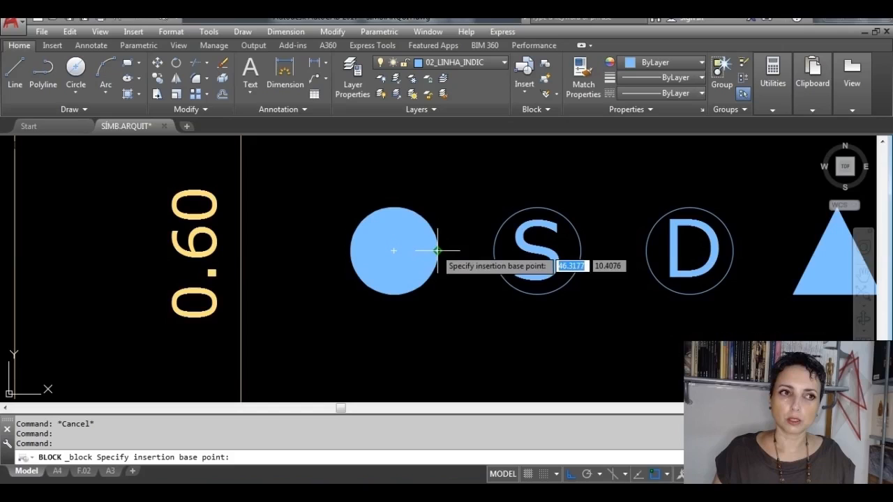
pyautogui.click(394, 250)
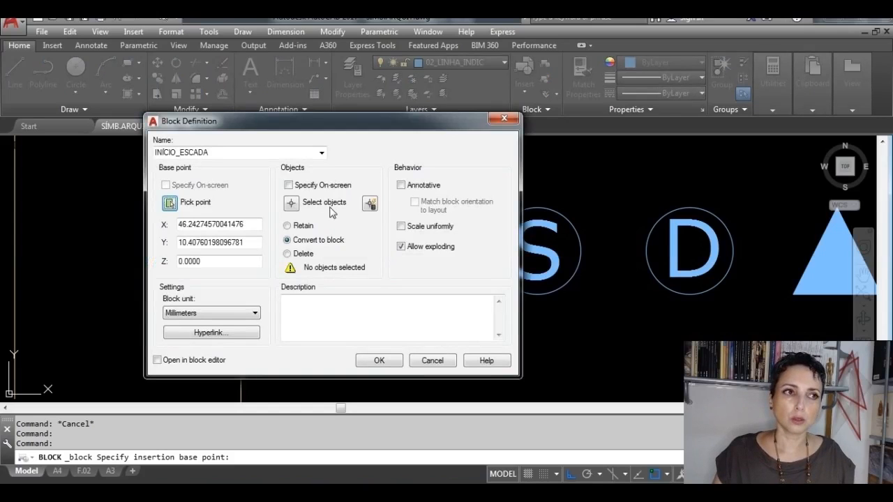
# Step: Choose the new filled circle's outline and hatch as the objects of the block definition
pyautogui.click(291, 202)
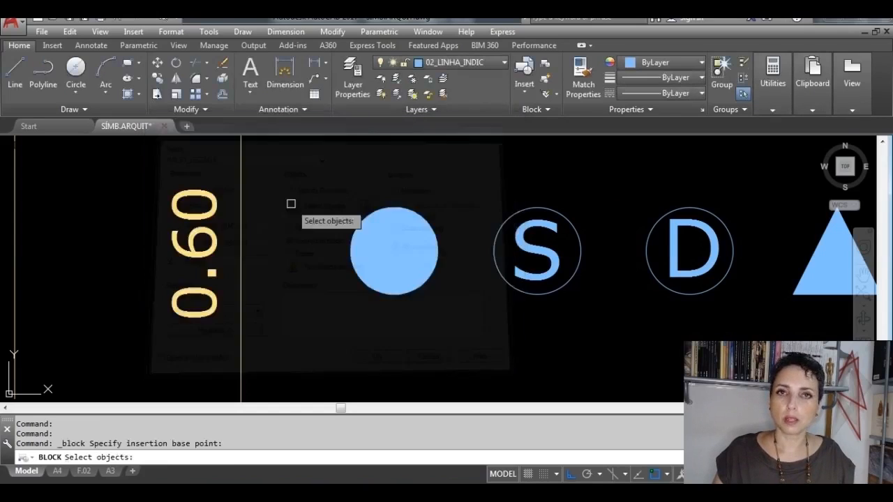
pyautogui.click(470, 335)
pyautogui.click(301, 180)
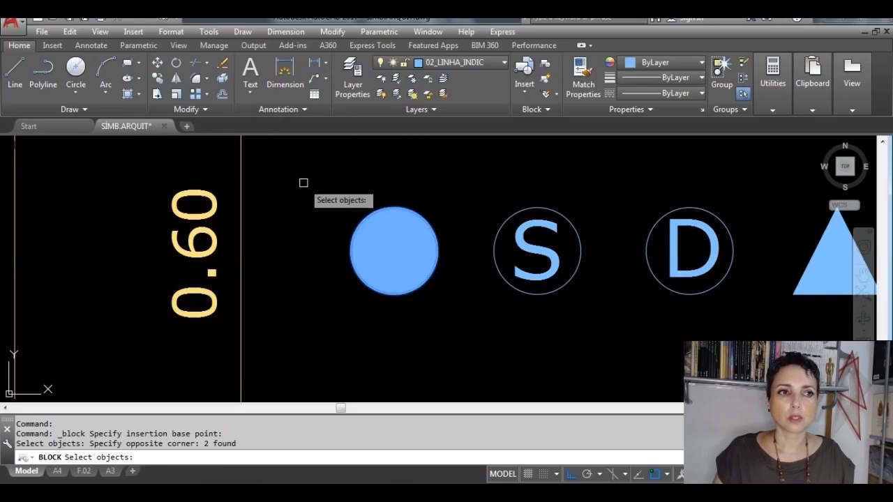
pyautogui.click(460, 352)
pyautogui.click(313, 187)
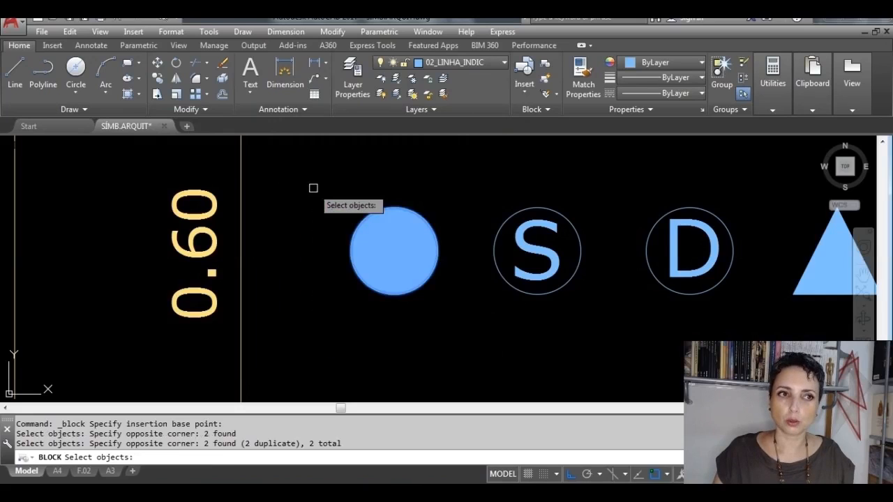
pyautogui.click(471, 330)
pyautogui.click(309, 180)
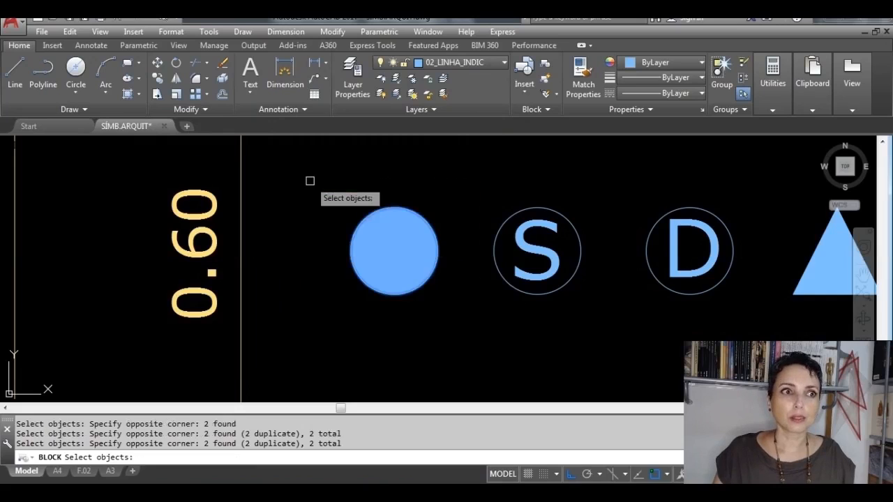
pyautogui.click(478, 336)
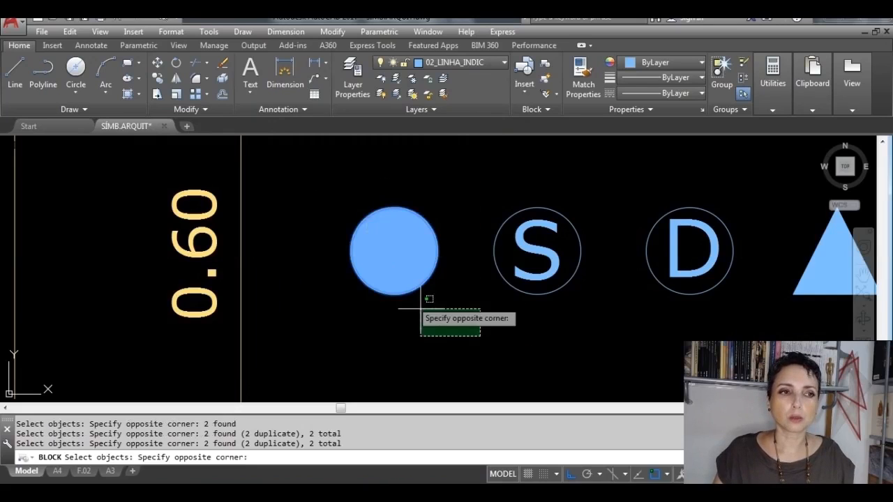
pyautogui.click(320, 181)
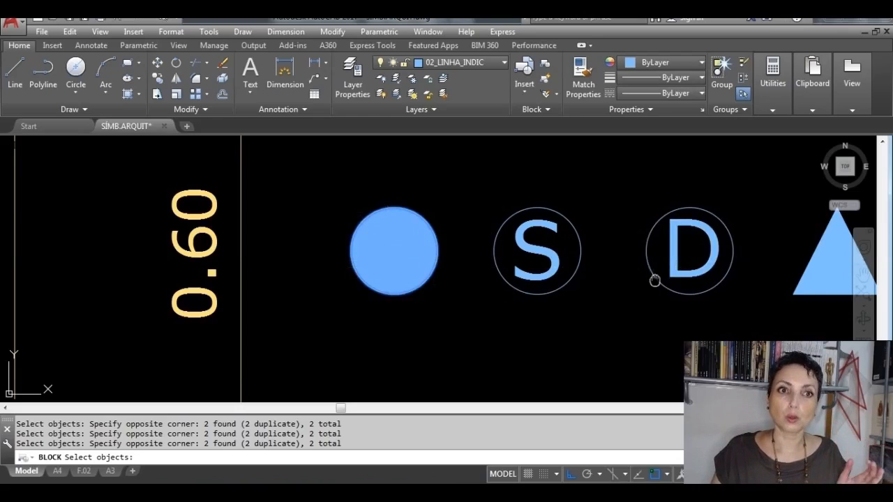
pyautogui.moveTo(654, 279); pyautogui.dragTo(417, 293, button='middle')
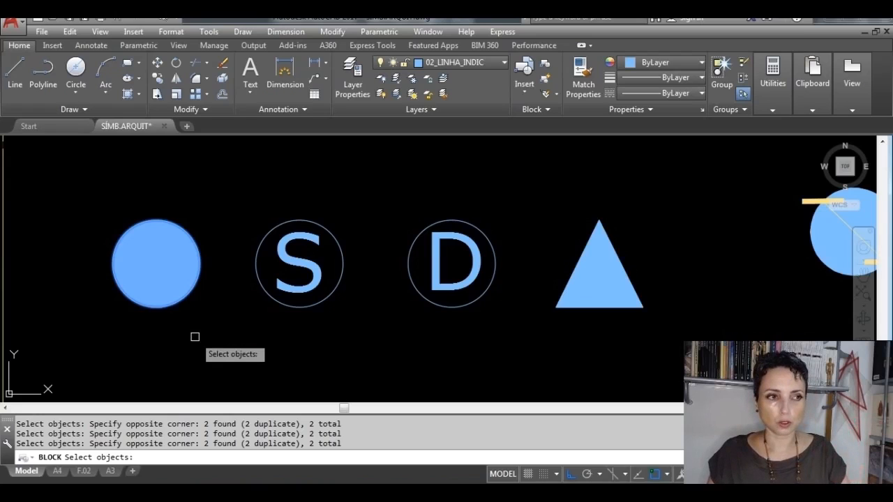
pyautogui.press('Return')
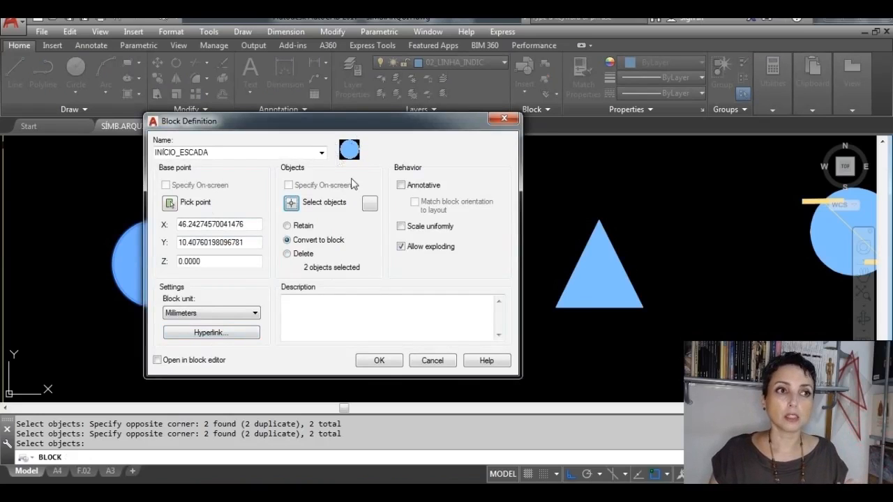
# Step: Decline redefining the existing INÍCIO_ESCADA block and name the new block INÍCIO_ESCADA_2
pyautogui.click(380, 361)
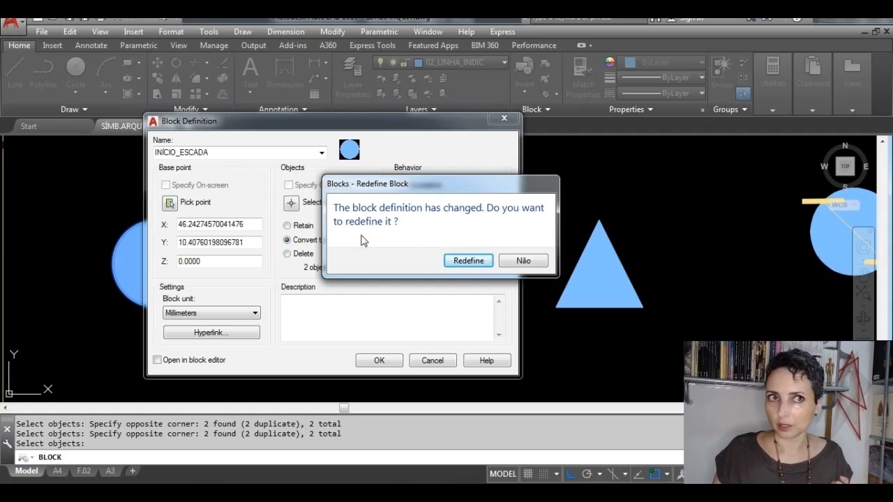
pyautogui.click(509, 269)
pyautogui.click(233, 153)
pyautogui.click(233, 153)
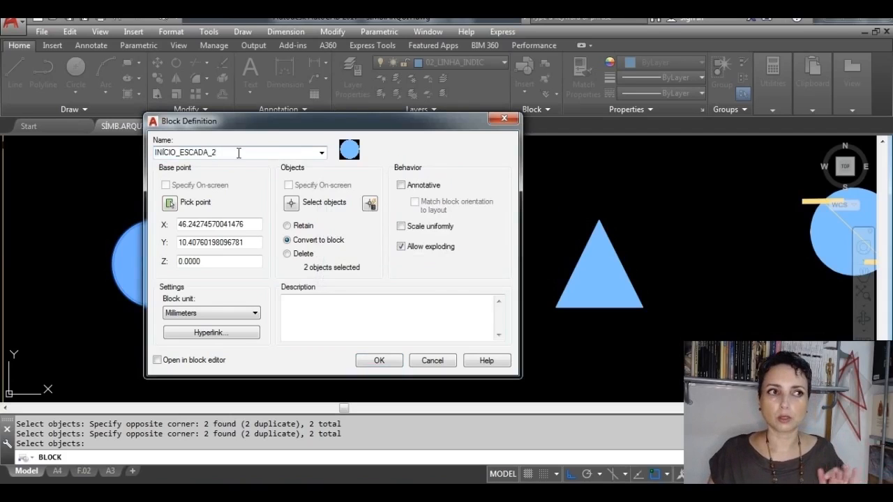
# Step: Create the INÍCIO_ESCADA_2 block from the filled circle and check its base point by selecting the block
pyautogui.click(389, 360)
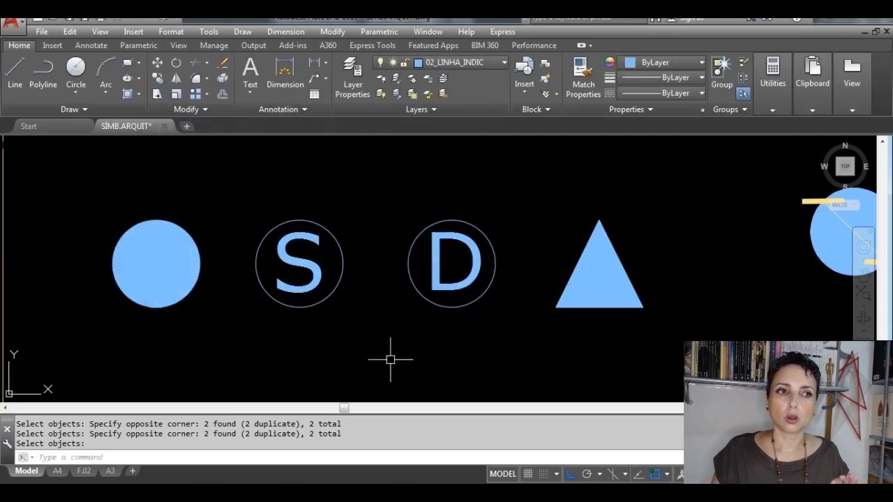
pyautogui.click(190, 329)
pyautogui.click(112, 233)
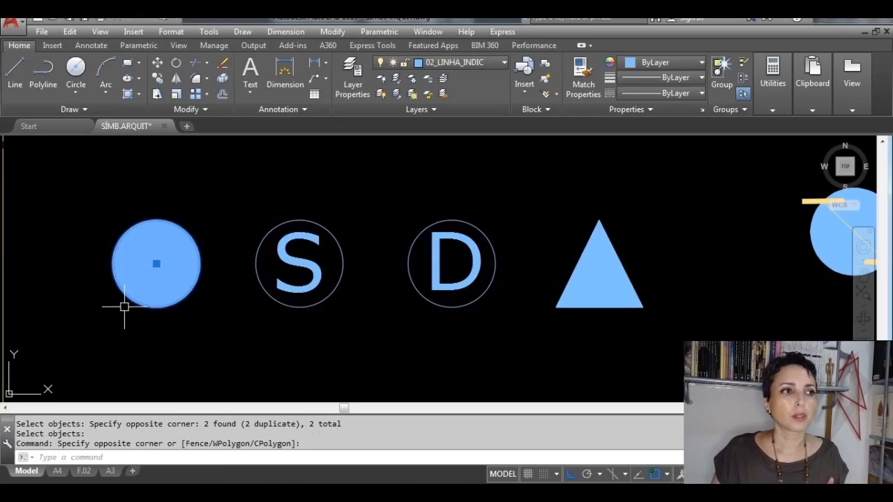
pyautogui.press('Escape')
pyautogui.click(168, 304)
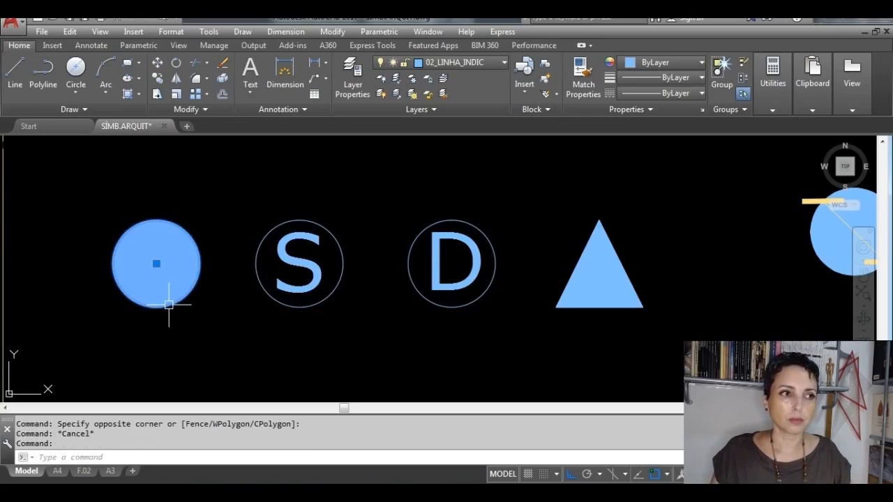
pyautogui.click(156, 263)
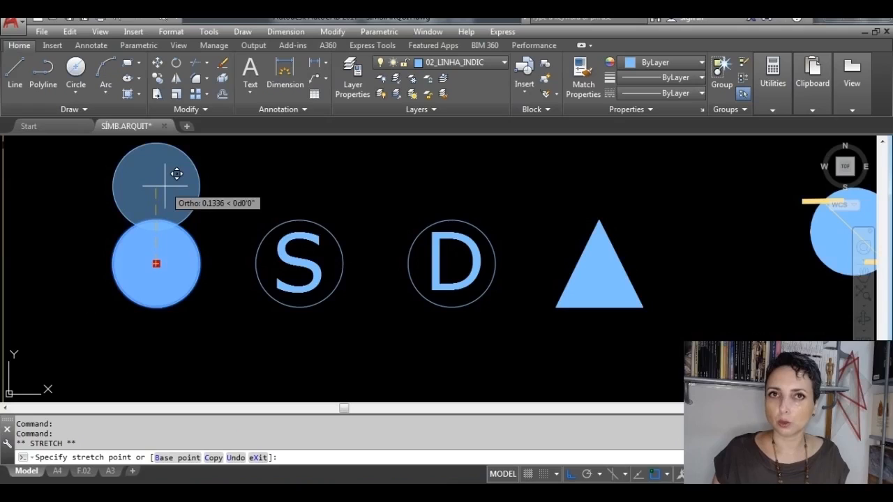
pyautogui.press('Escape')
pyautogui.press('Escape')
# Step: Start a block definition named CHEGADA_ESCADA with the apex of the new triangle as base point
pyautogui.moveTo(559, 331)
pyautogui.mouseDown(button='middle')
pyautogui.moveTo(471, 314)
pyautogui.moveTo(353, 309)
pyautogui.mouseUp(button='middle')
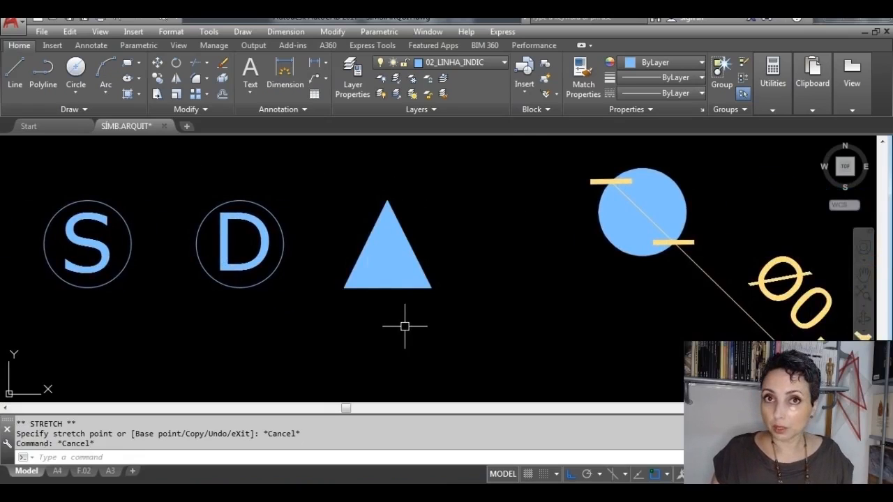
pyautogui.click(546, 63)
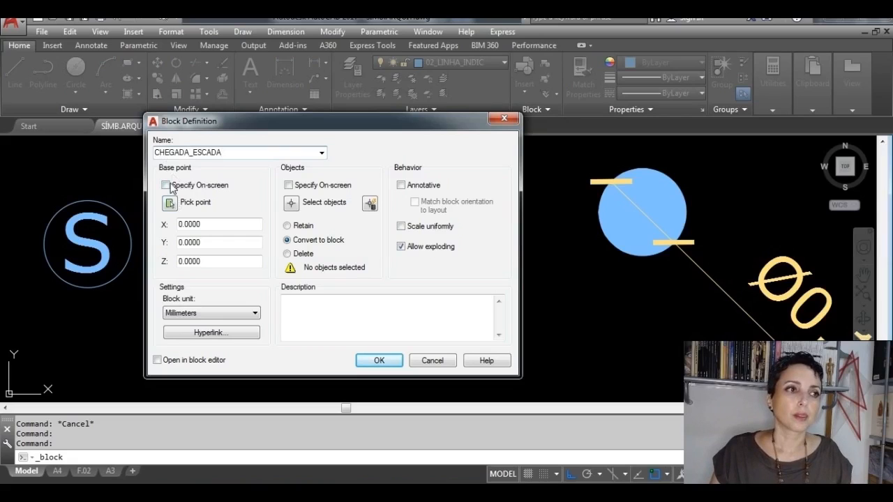
pyautogui.click(170, 203)
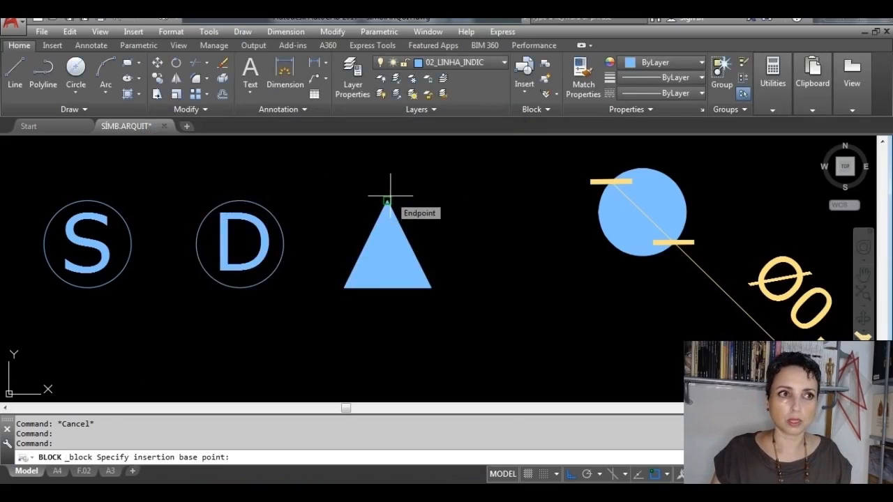
pyautogui.click(390, 196)
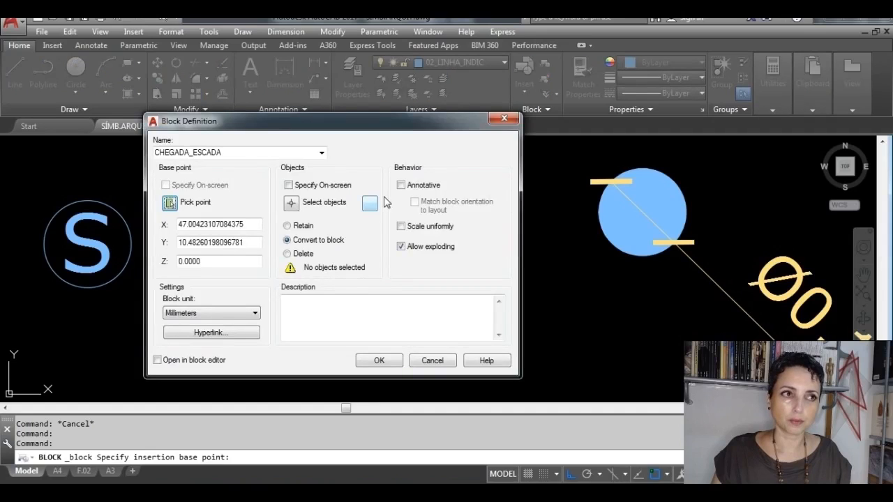
# Step: Choose all outline and hatch objects of the new triangle for the block definition
pyautogui.click(291, 203)
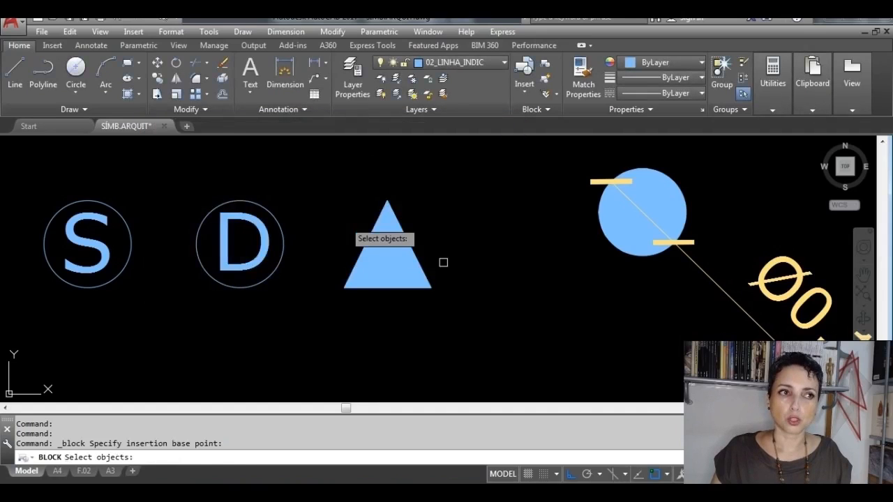
pyautogui.click(513, 337)
pyautogui.click(335, 203)
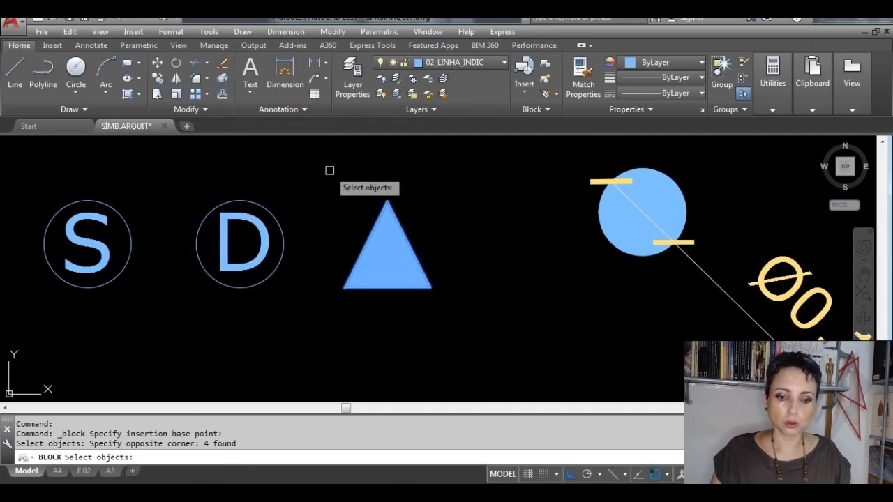
pyautogui.press('Return')
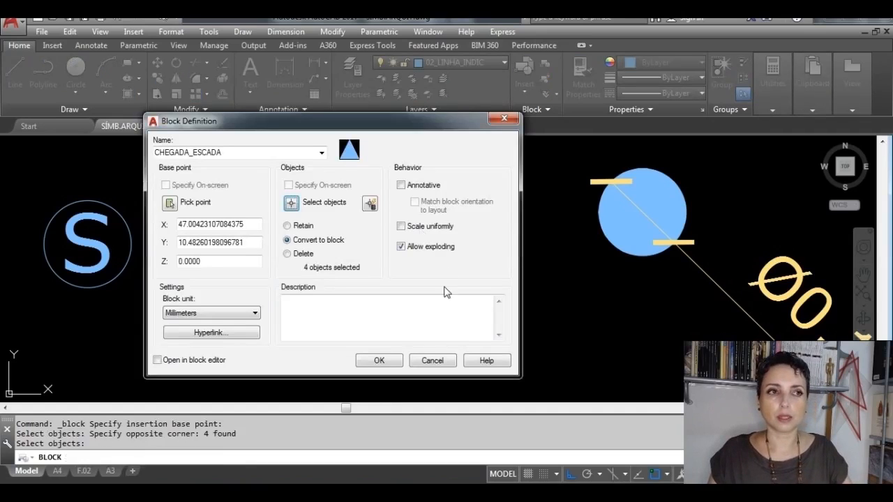
# Step: Decline redefining the existing CHEGADA_ESCADA block and create the triangle block as CHEGADA_ESCADA_2
pyautogui.click(392, 362)
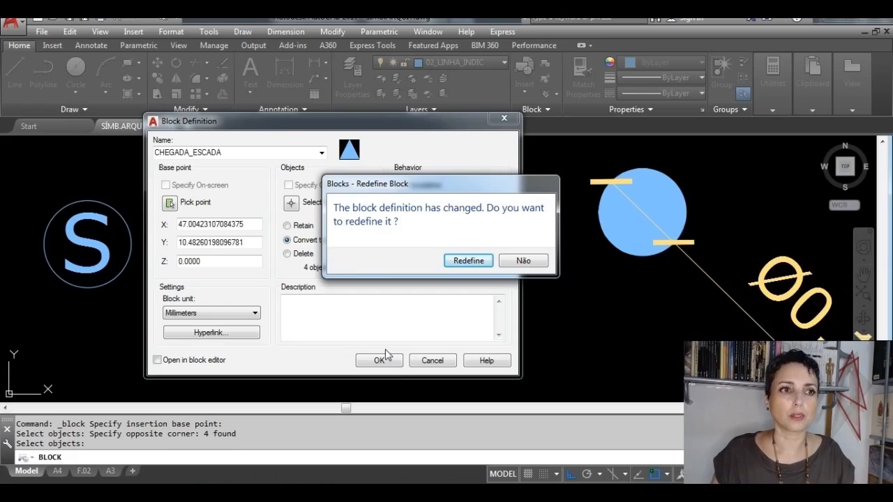
pyautogui.click(510, 262)
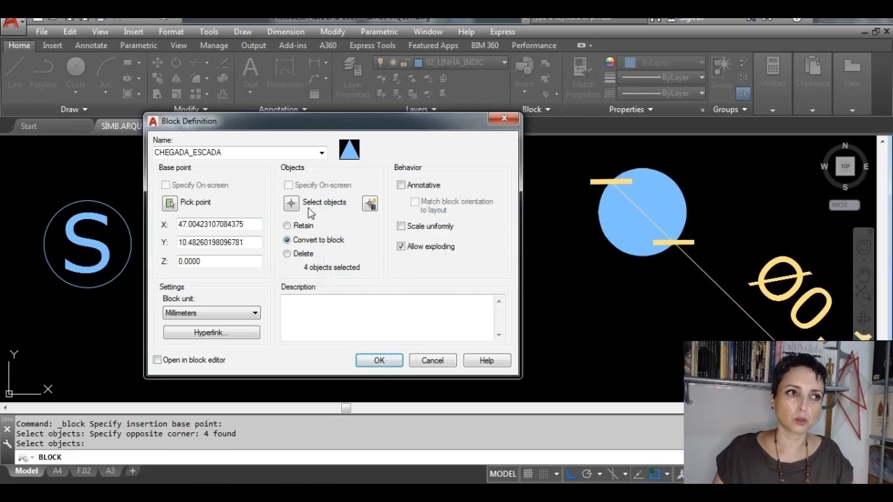
pyautogui.click(250, 153)
pyautogui.click(250, 153)
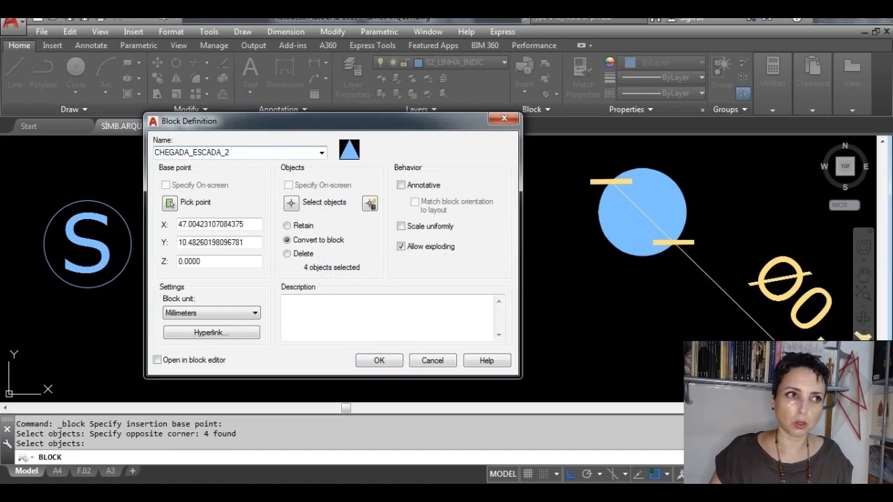
pyautogui.click(379, 360)
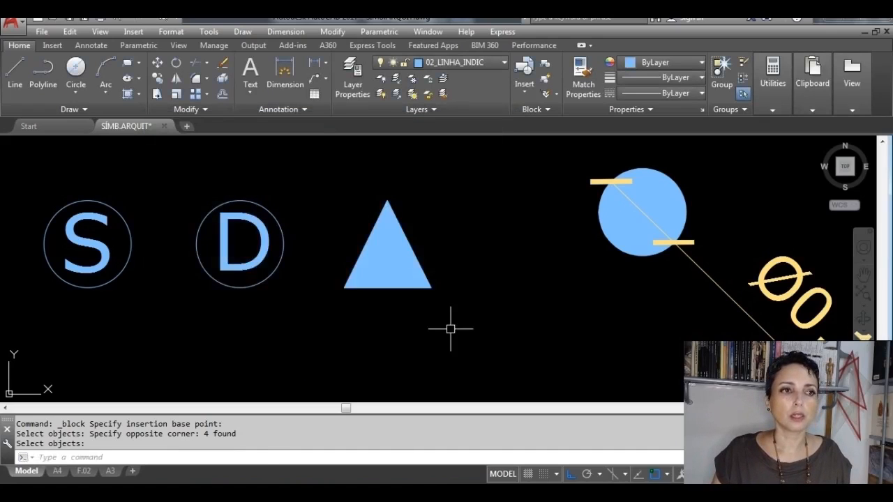
pyautogui.click(458, 324)
pyautogui.press('Escape')
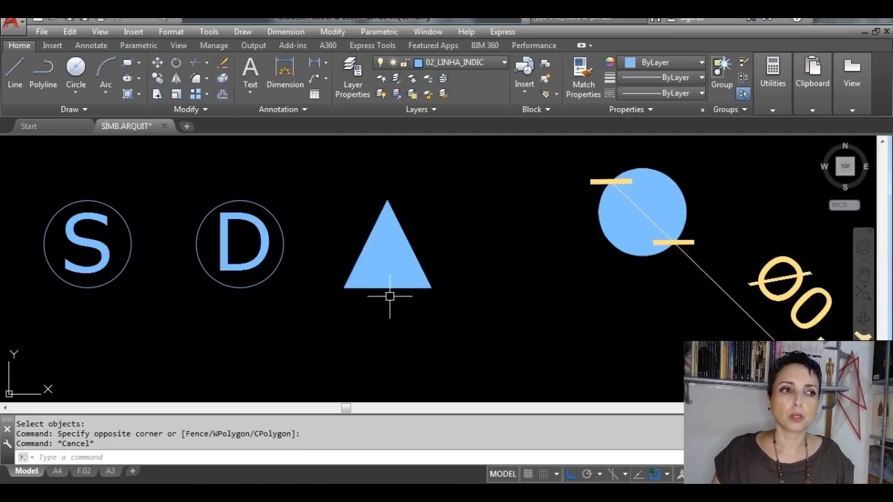
# Step: Delete the newly drawn filled circle, S and D circles and triangle beside the section symbol
pyautogui.scroll(-5, 390, 296)
pyautogui.scroll(-2, 388, 289)
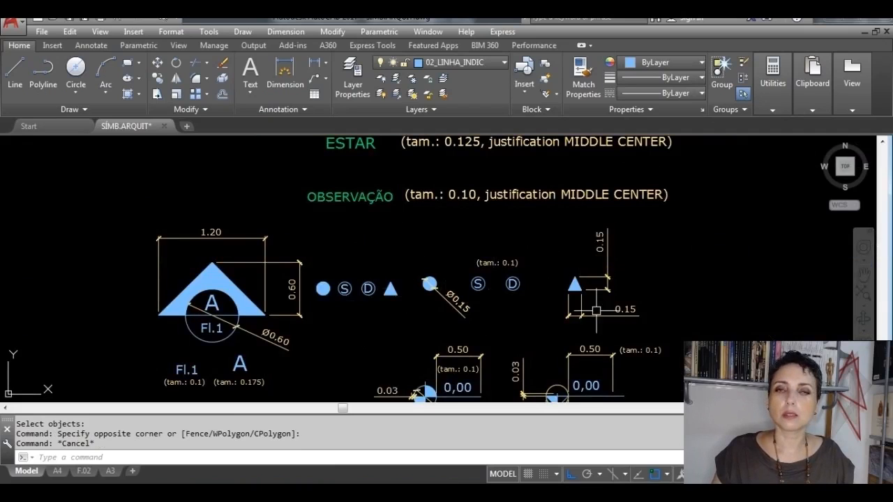
pyautogui.click(456, 307)
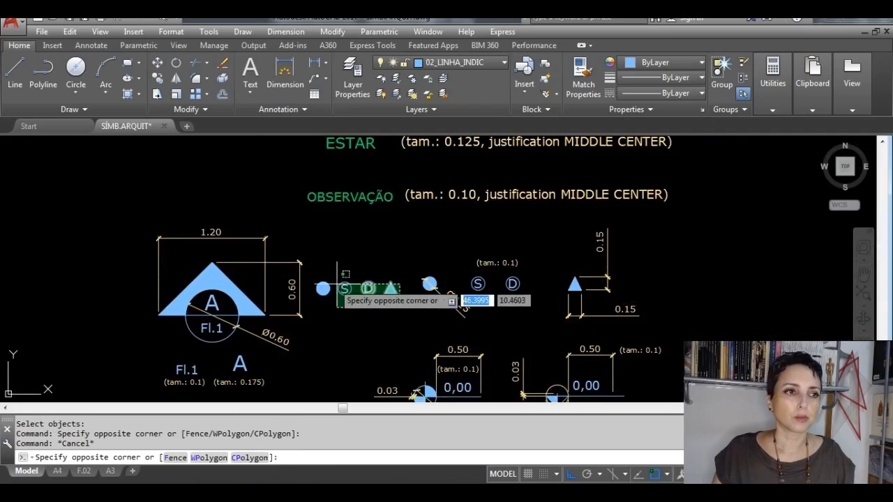
pyautogui.click(307, 264)
pyautogui.press('Delete')
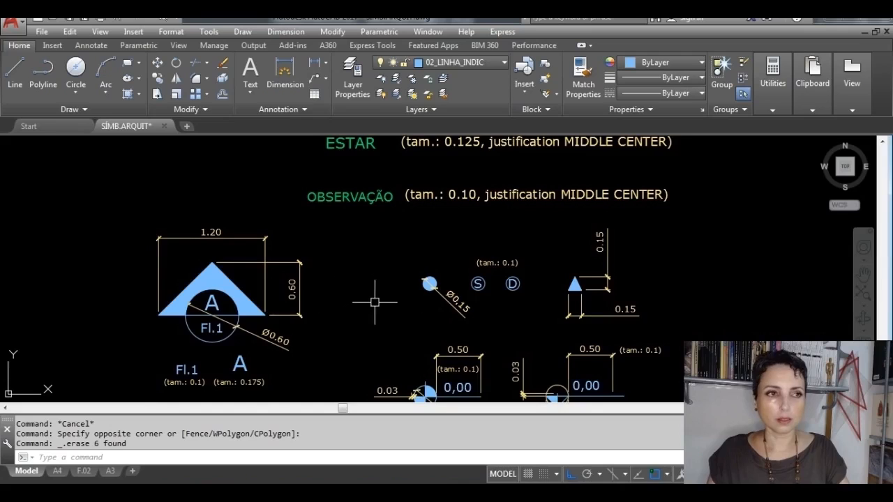
# Step: Draw a circle with a diameter of 0.25 in the empty area beside the reference plan level symbol
pyautogui.moveTo(373, 302)
pyautogui.mouseDown(button='middle')
pyautogui.moveTo(347, 162)
pyautogui.moveTo(321, 155)
pyautogui.mouseUp(button='middle')
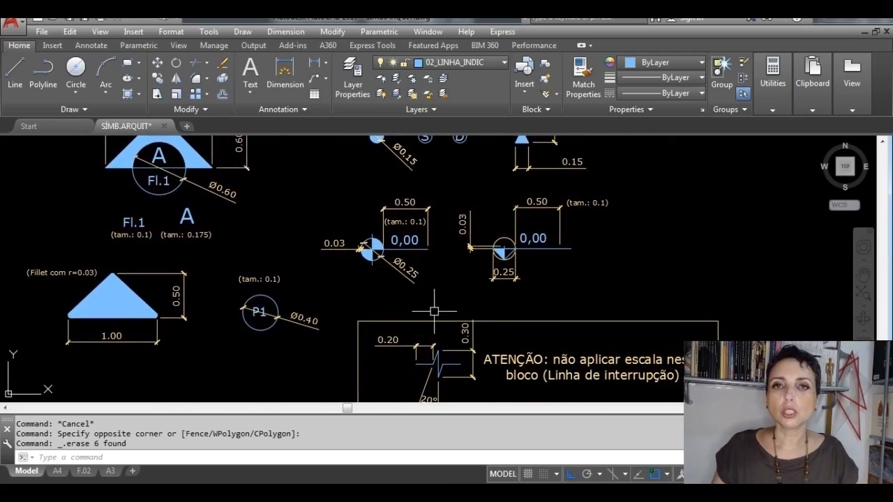
pyautogui.scroll(4, 413, 259)
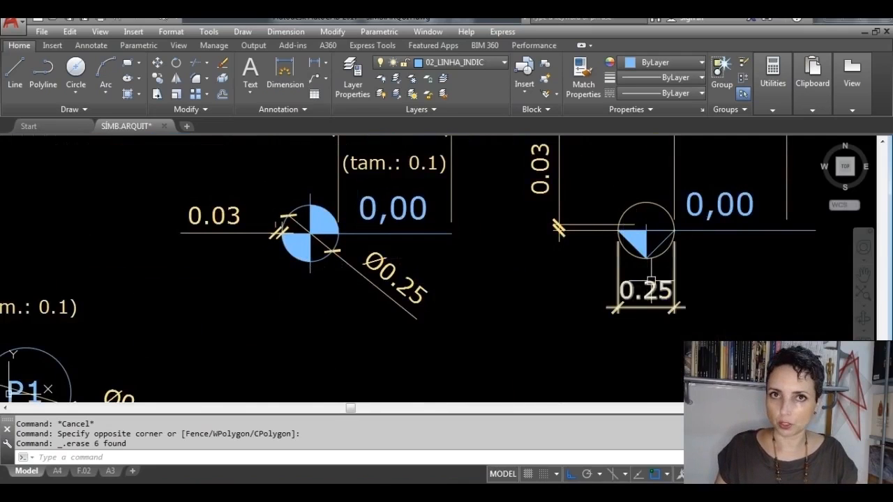
pyautogui.scroll(-2, 631, 271)
pyautogui.scroll(2, 438, 241)
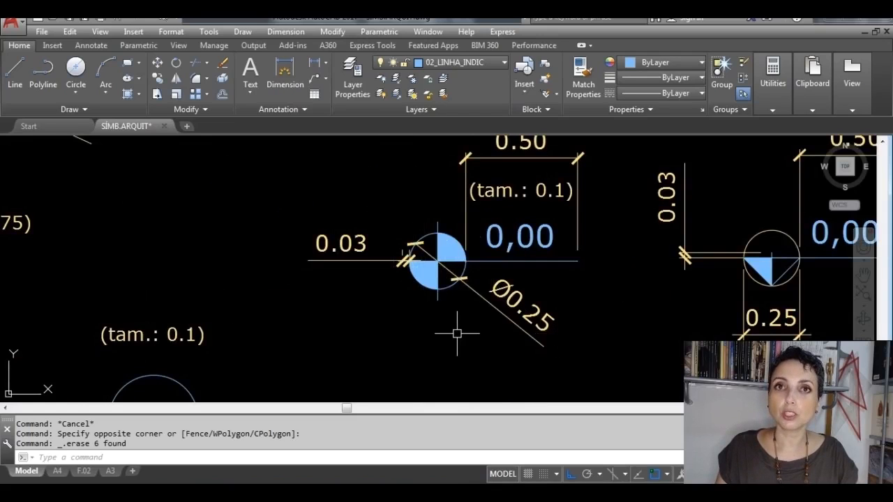
pyautogui.moveTo(459, 329); pyautogui.dragTo(622, 361, button='middle')
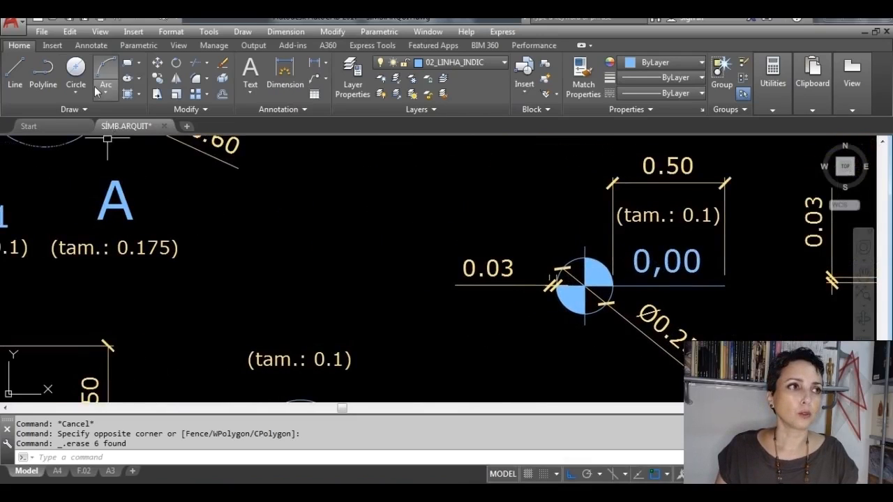
pyautogui.click(76, 70)
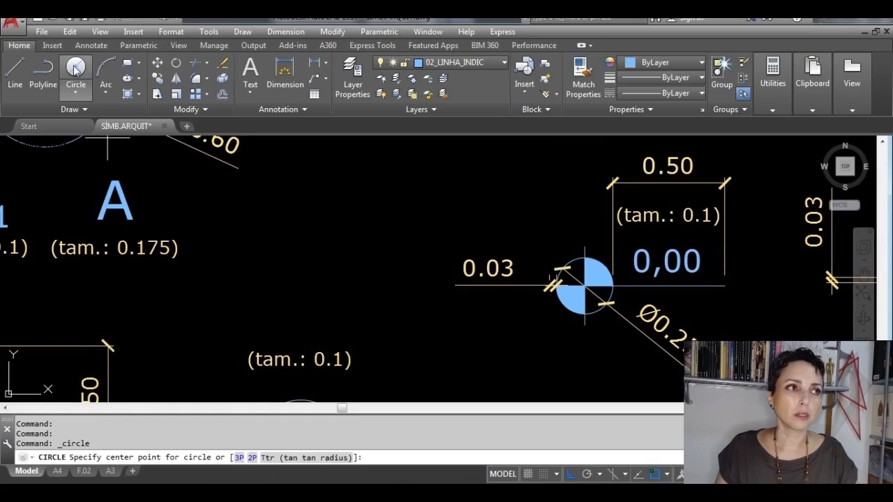
pyautogui.click(259, 256)
pyautogui.write('d')
pyautogui.press('Return')
pyautogui.write('0')
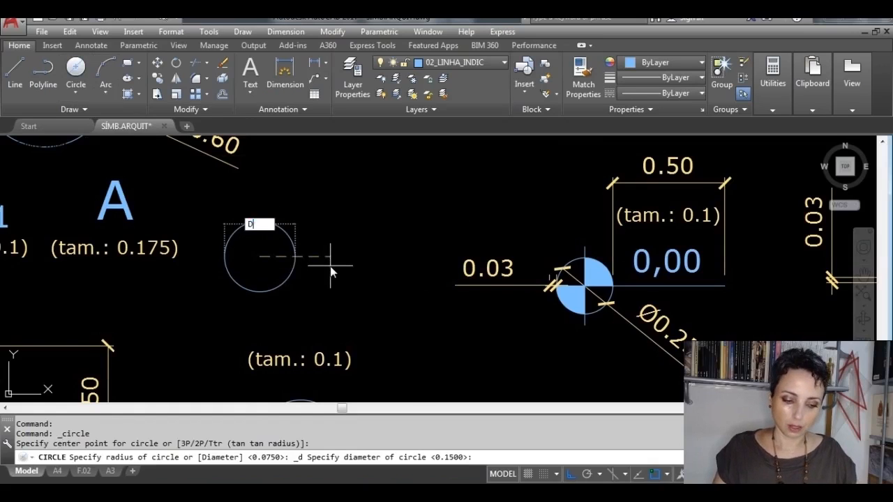
pyautogui.press('Return')
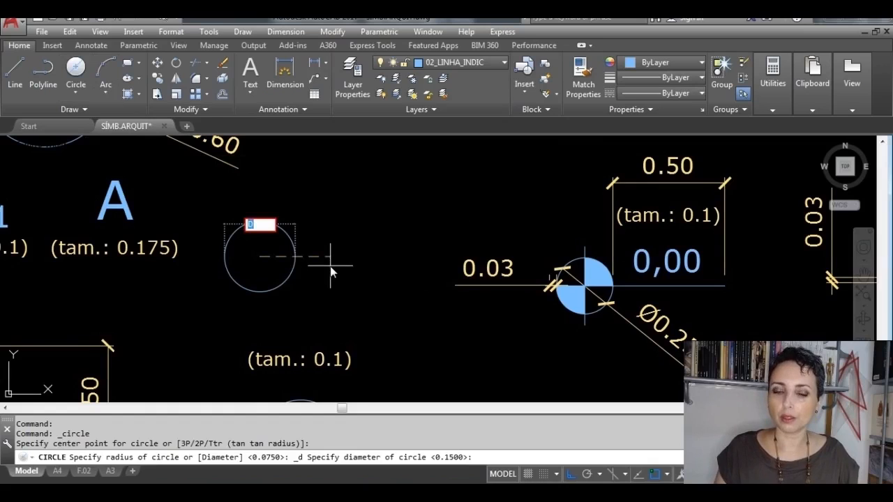
pyautogui.press('BackSpace')
pyautogui.press('Return')
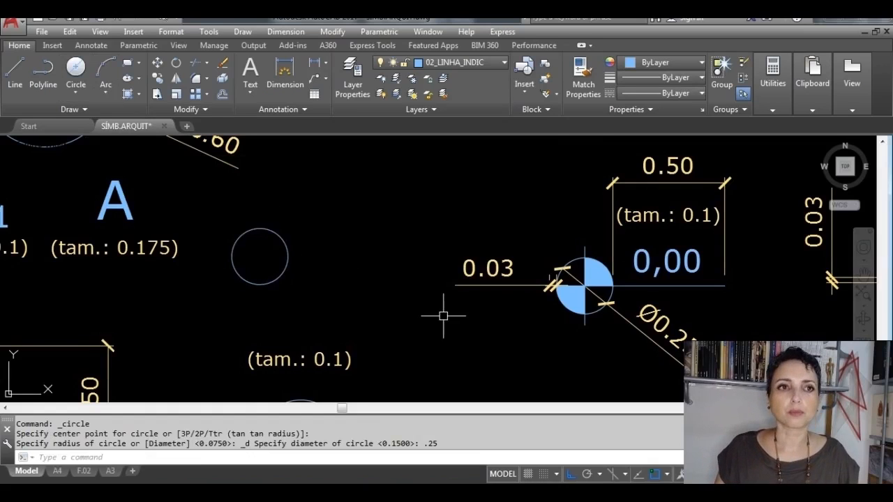
# Step: Draw a horizontal line 0.5 long outward from the right quadrant of the new circle
pyautogui.moveTo(566, 305); pyautogui.dragTo(510, 301, button='middle')
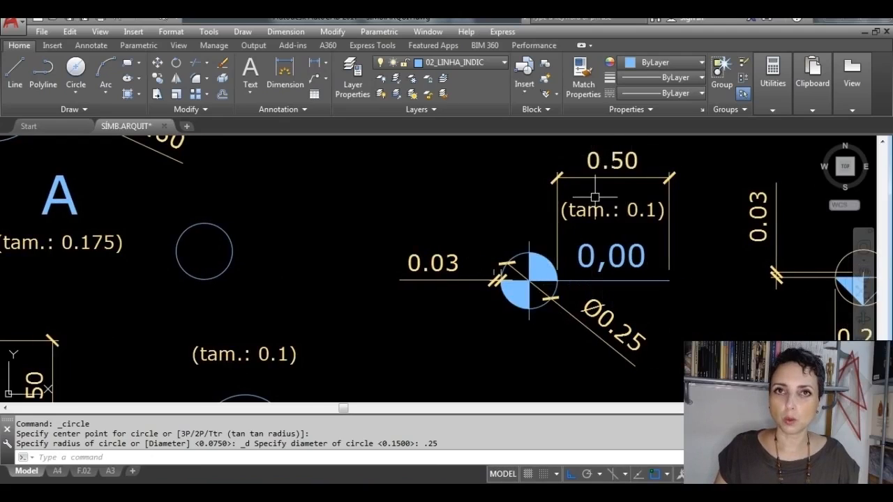
pyautogui.click(15, 73)
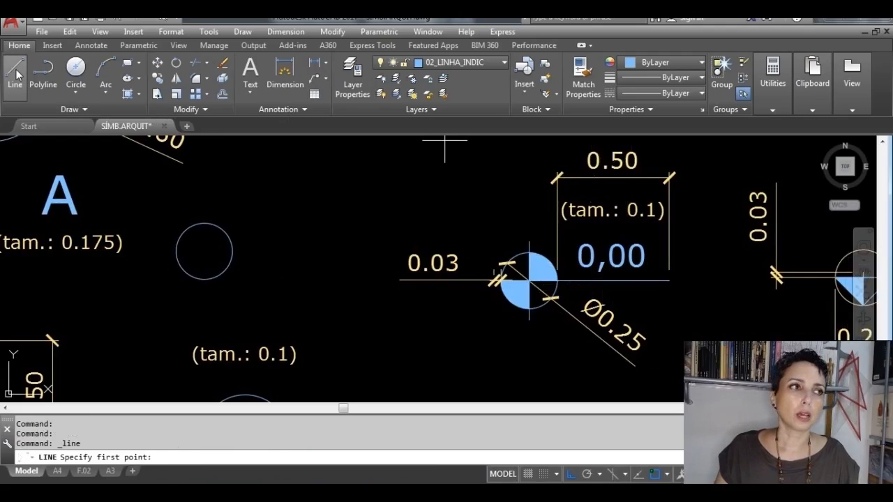
pyautogui.click(232, 251)
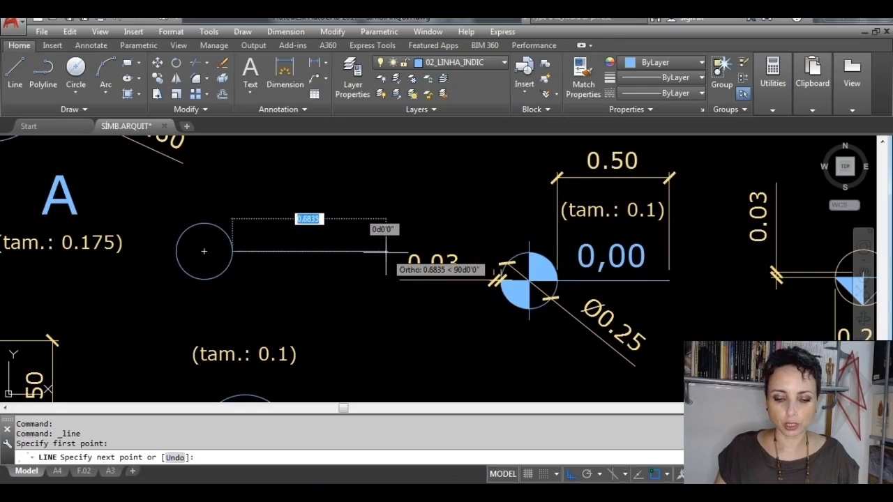
pyautogui.write('.5')
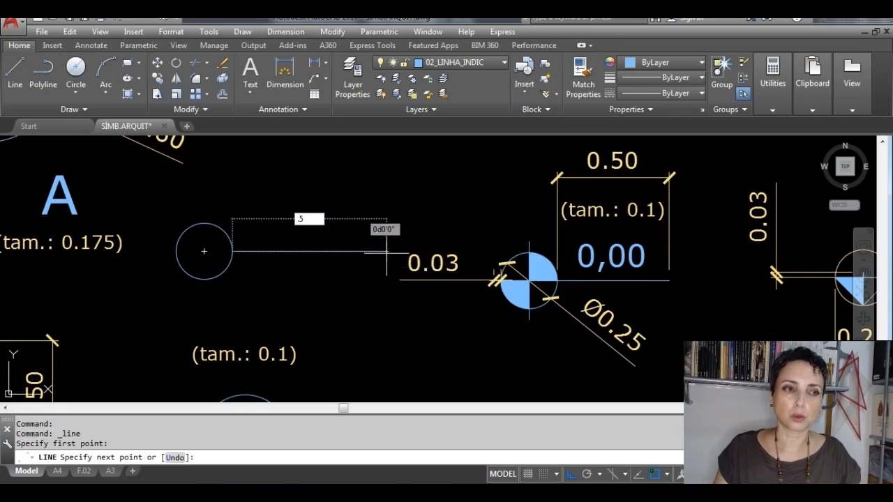
pyautogui.press('Return')
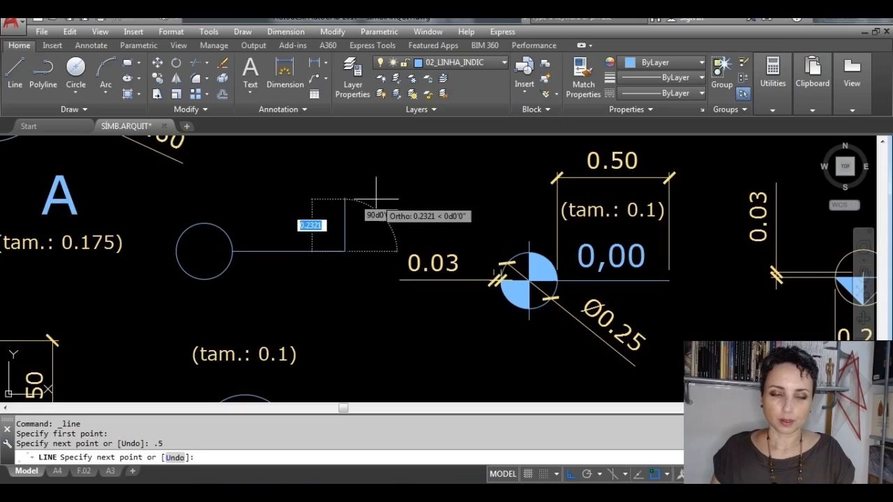
pyautogui.press('Return')
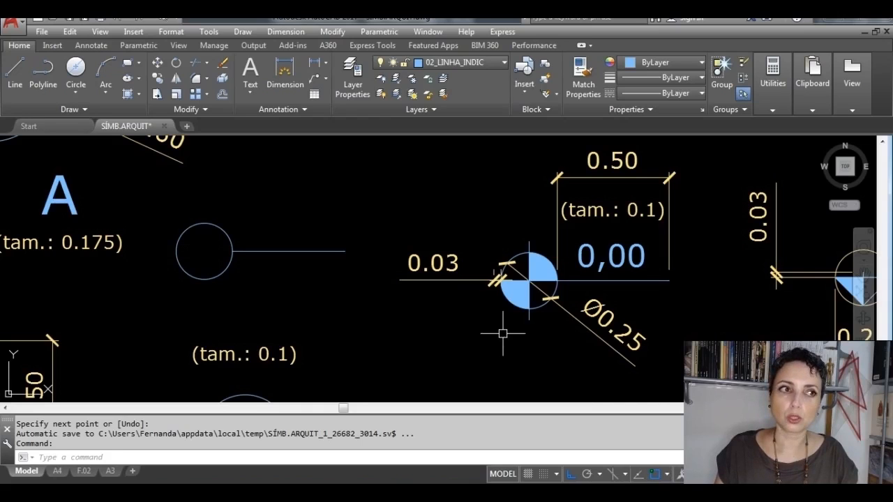
# Step: Start another line for the level symbol and open the list of object snap modes
pyautogui.click(15, 71)
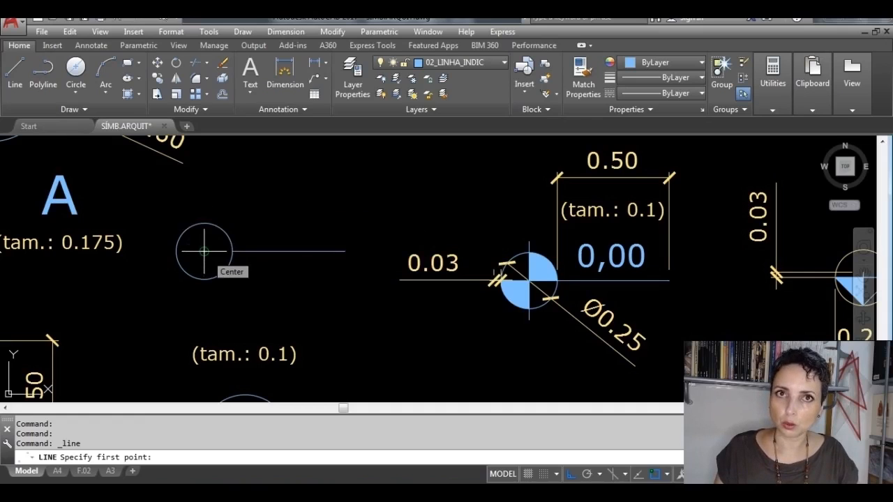
pyautogui.click(667, 475)
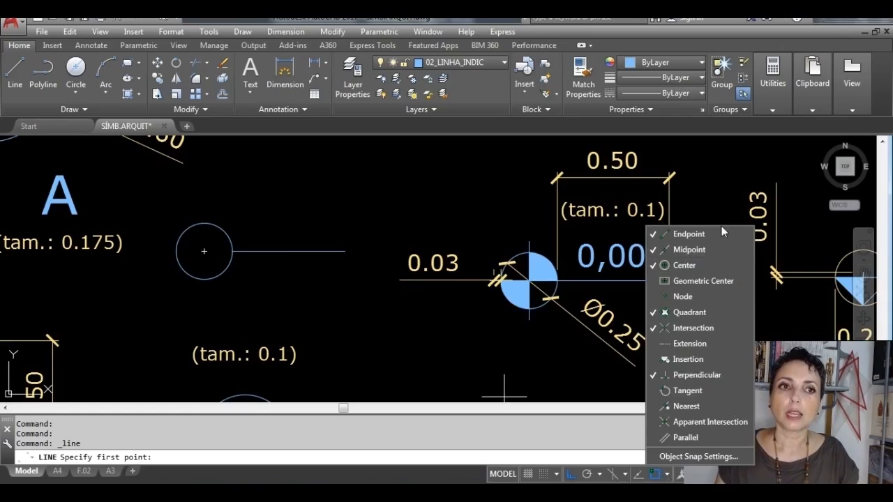
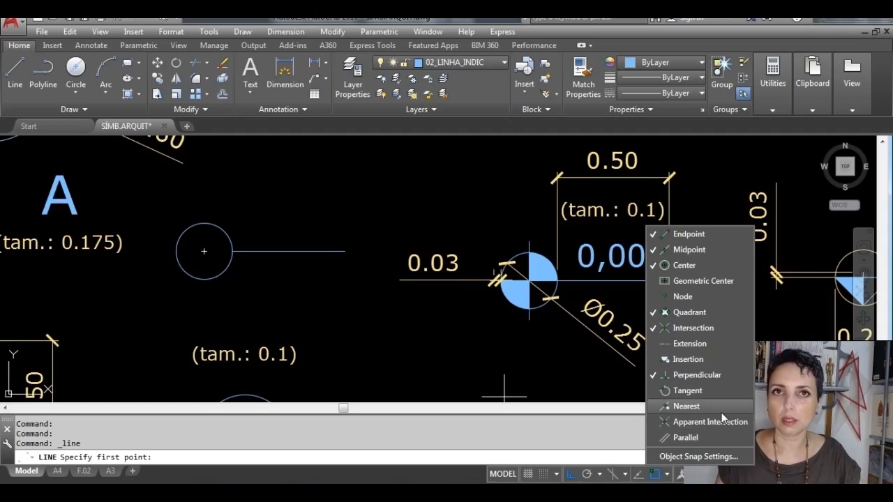
# Step: Cancel the pending line and examine the 0.03 line overhang around the reference plan level symbol's circle
pyautogui.click(591, 384)
pyautogui.press('Escape')
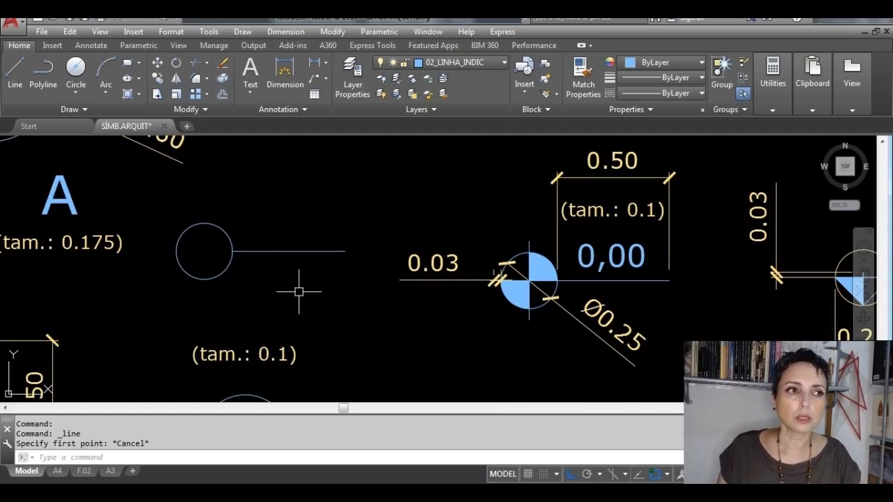
pyautogui.scroll(2, 203, 249)
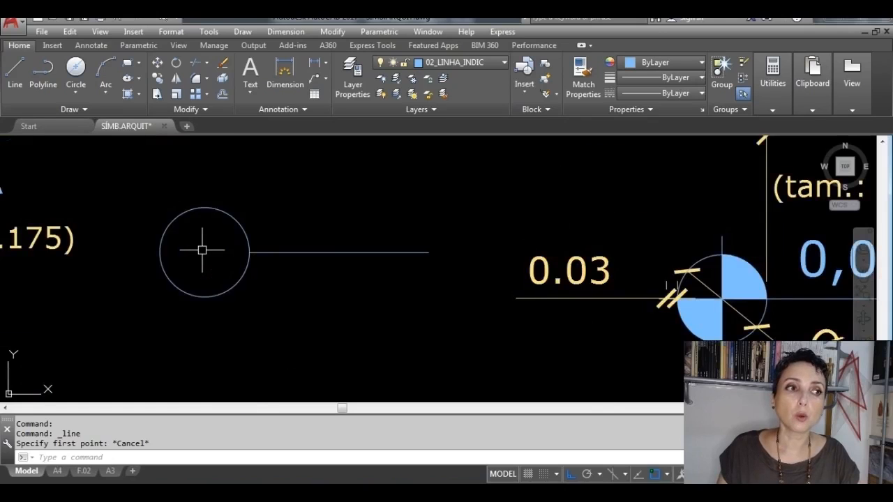
pyautogui.moveTo(271, 269)
pyautogui.mouseDown(button='middle')
pyautogui.moveTo(328, 311)
pyautogui.moveTo(236, 274)
pyautogui.mouseUp(button='middle')
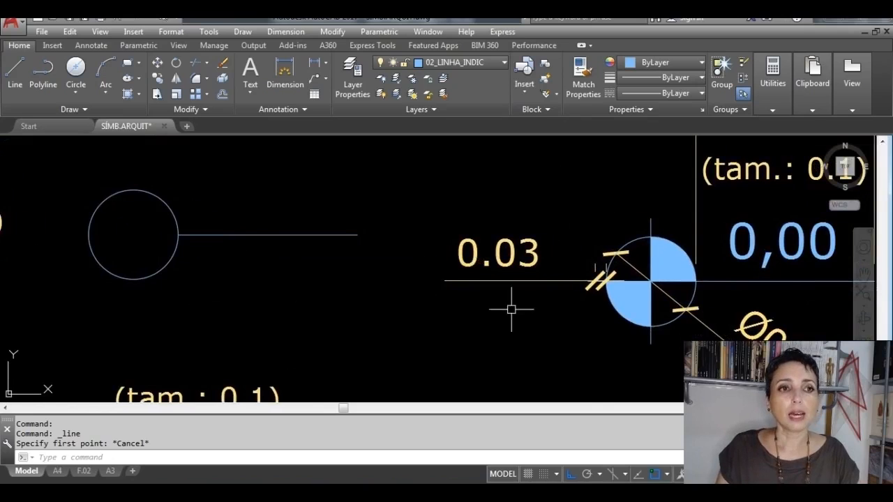
pyautogui.moveTo(608, 295); pyautogui.dragTo(535, 281, button='middle')
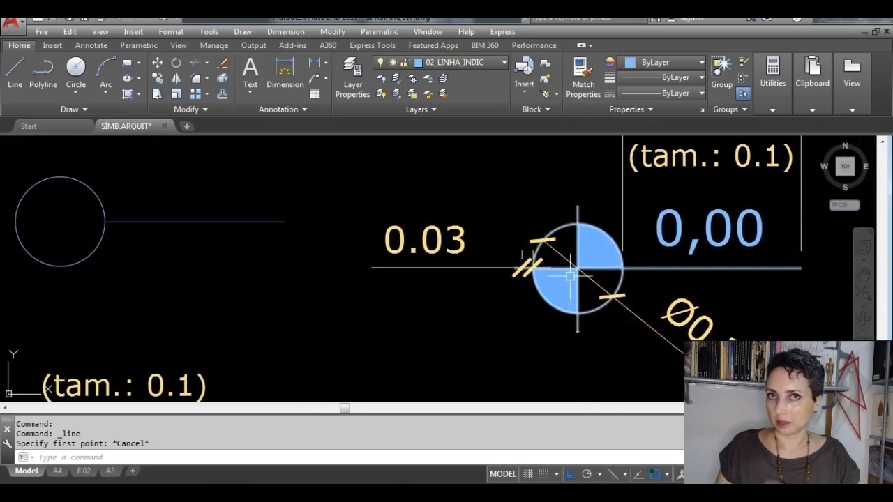
pyautogui.scroll(2, 571, 246)
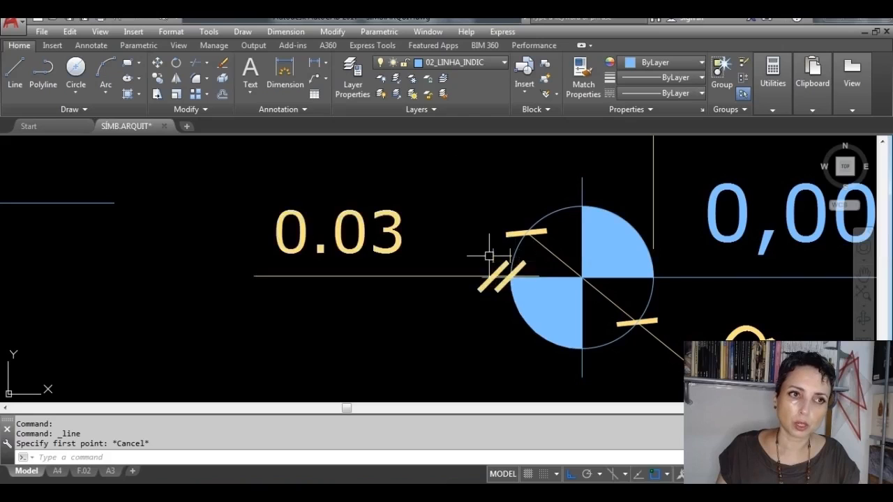
pyautogui.scroll(-3, 498, 277)
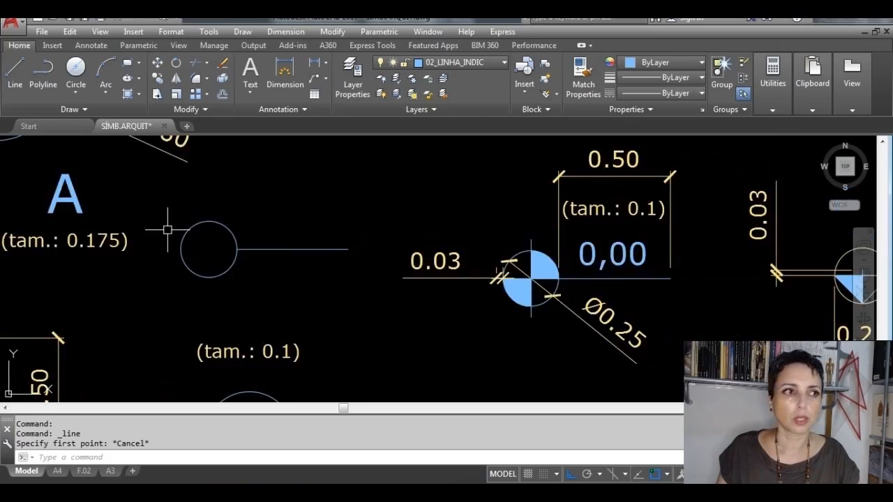
# Step: Draw a vertical line across the new circle from its upper quadrant to its lower quadrant
pyautogui.scroll(2, 170, 226)
pyautogui.moveTo(239, 225); pyautogui.dragTo(380, 240, button='middle')
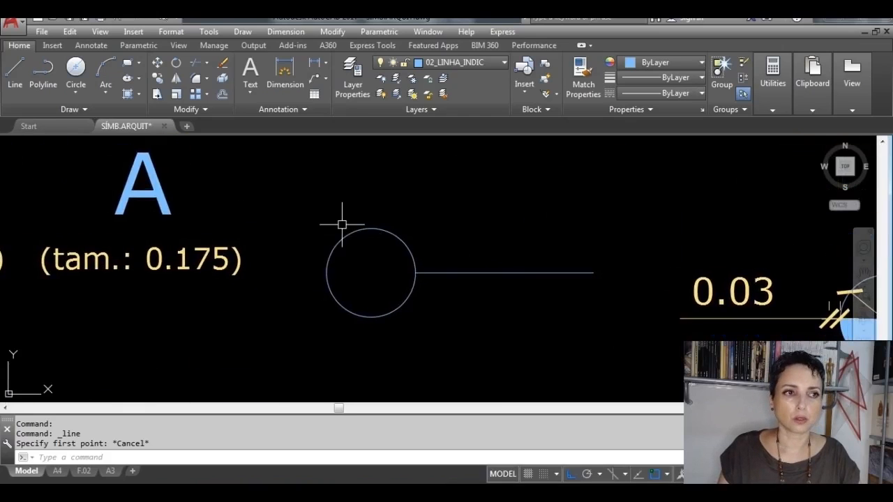
pyautogui.click(14, 74)
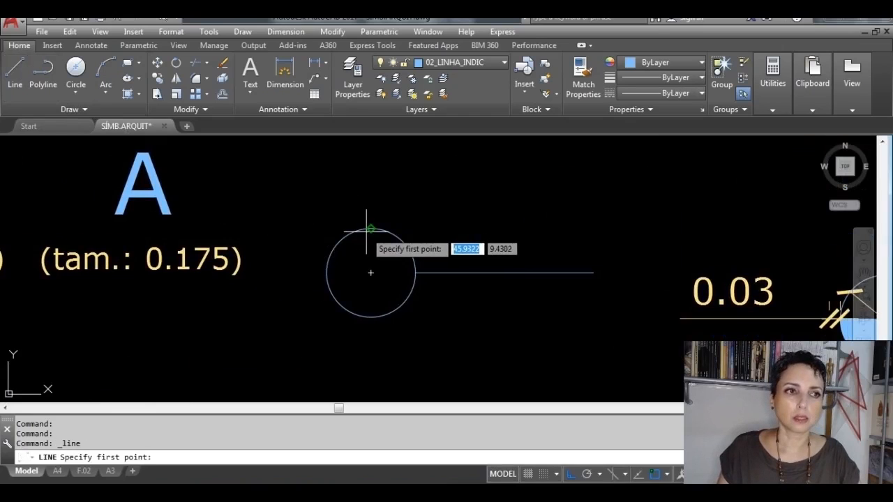
pyautogui.click(370, 228)
pyautogui.click(370, 316)
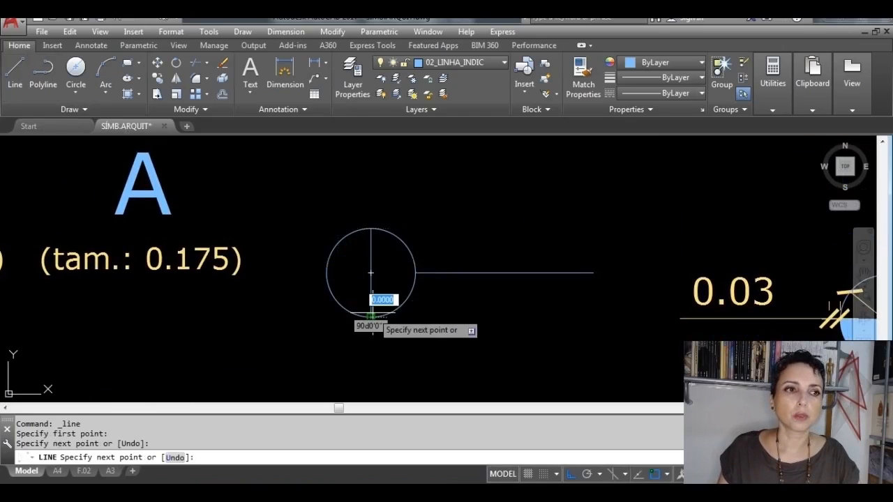
pyautogui.press('Return')
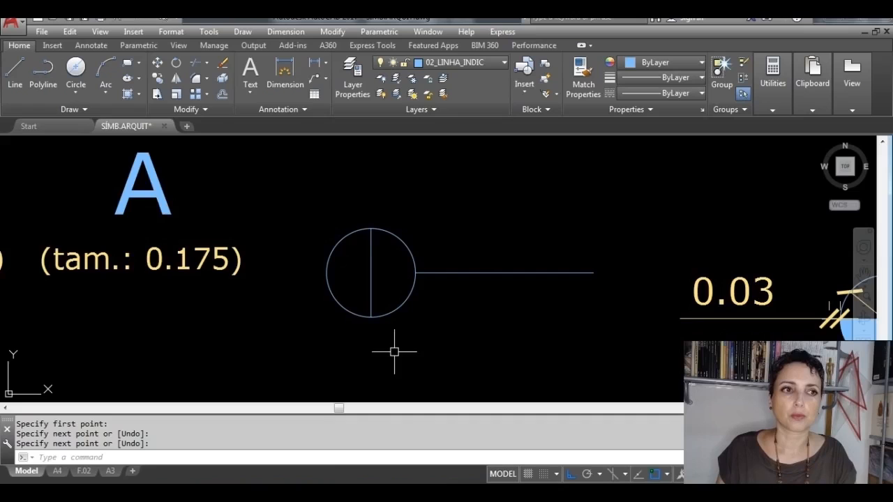
# Step: Stretch the horizontal line's inner end across the circle to its left quadrant
pyautogui.click(448, 273)
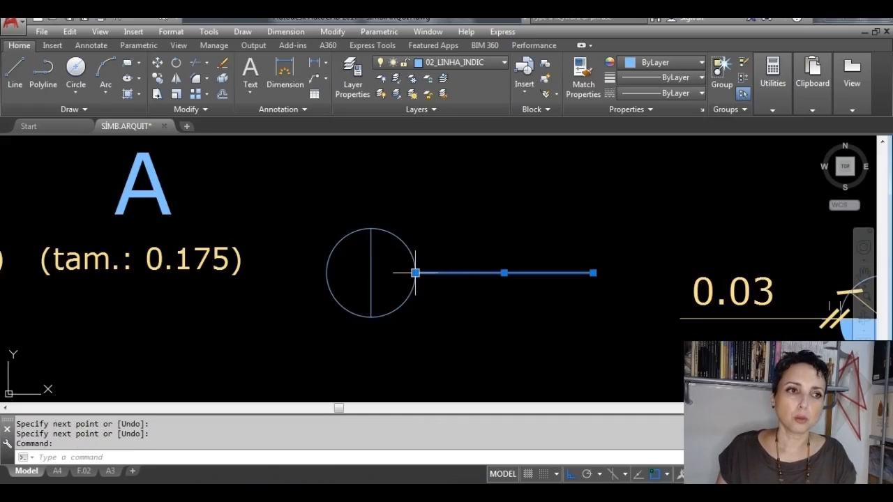
pyautogui.click(415, 272)
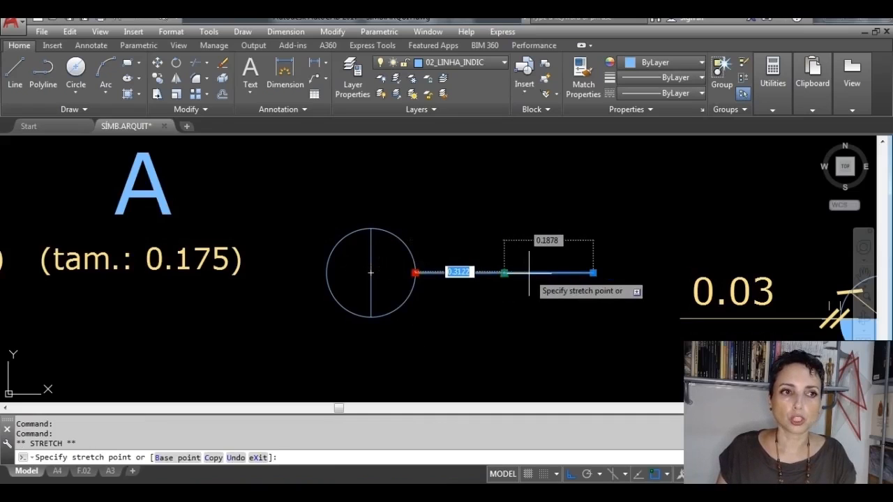
pyautogui.click(328, 271)
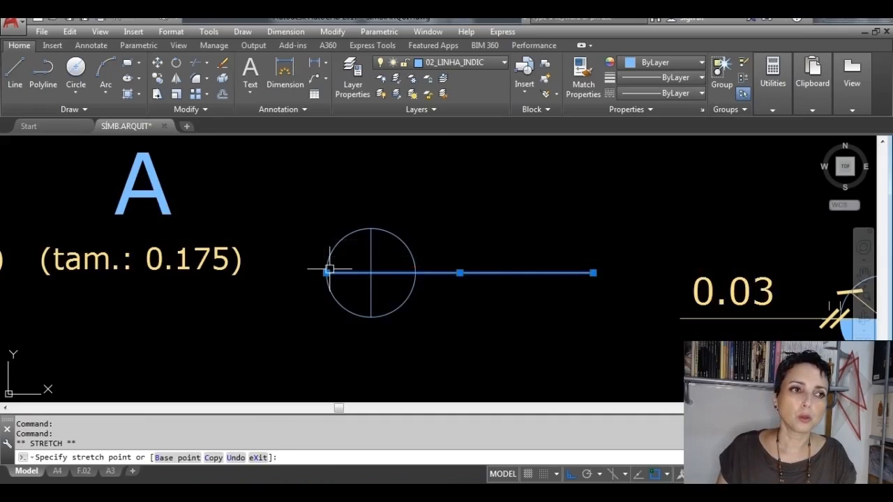
pyautogui.press('Escape')
# Step: Offset the level symbol's circle outward by 0.03
pyautogui.scroll(-2, 519, 322)
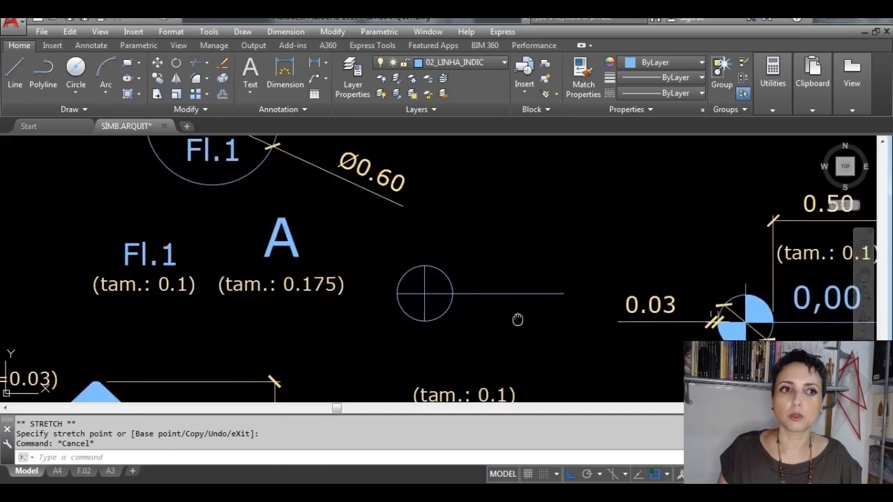
pyautogui.moveTo(518, 319); pyautogui.dragTo(404, 328, button='middle')
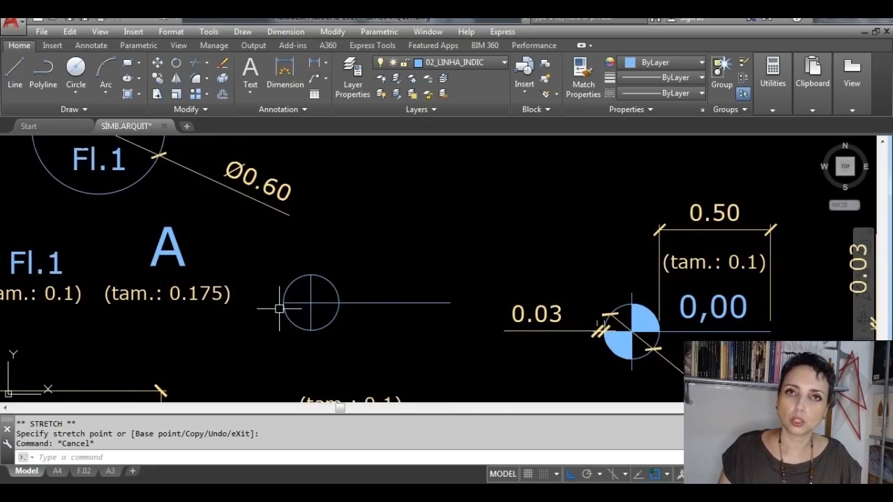
pyautogui.scroll(2, 264, 304)
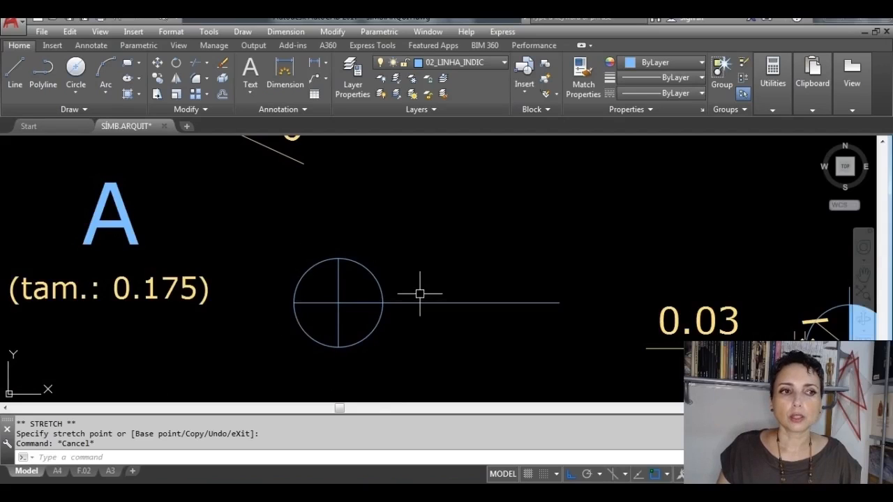
pyautogui.press('Escape')
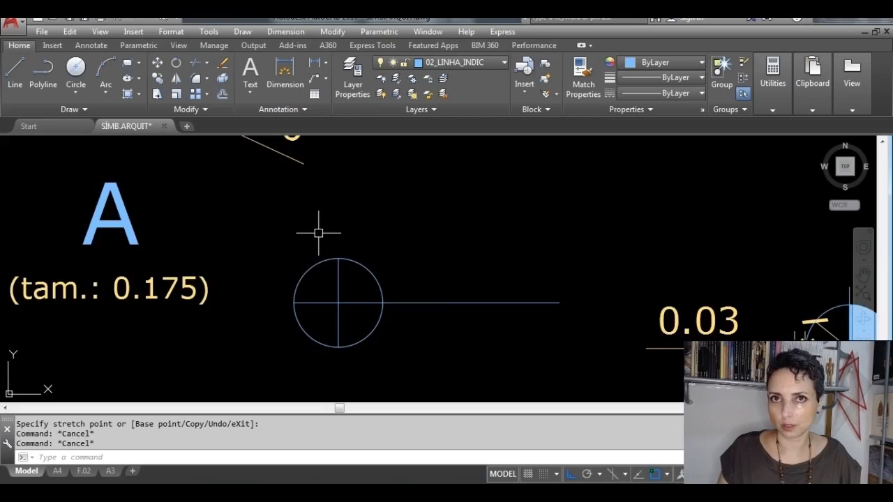
pyautogui.moveTo(372, 249); pyautogui.dragTo(423, 233, button='middle')
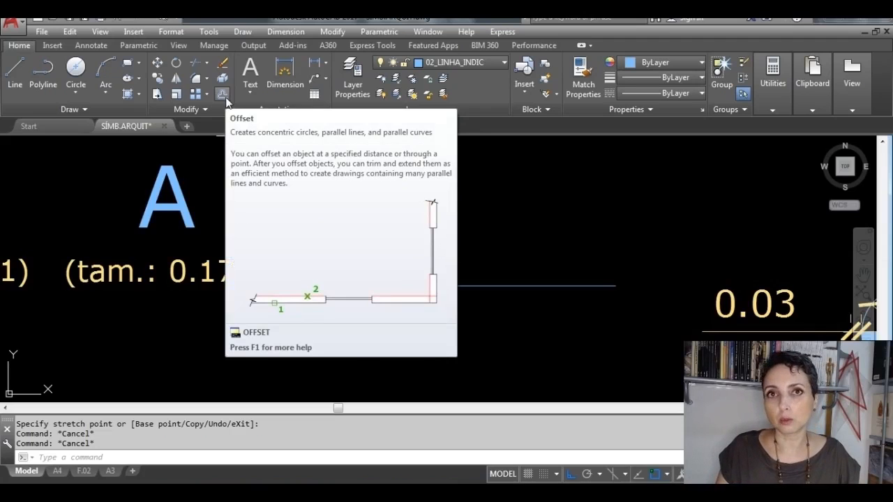
pyautogui.click(223, 94)
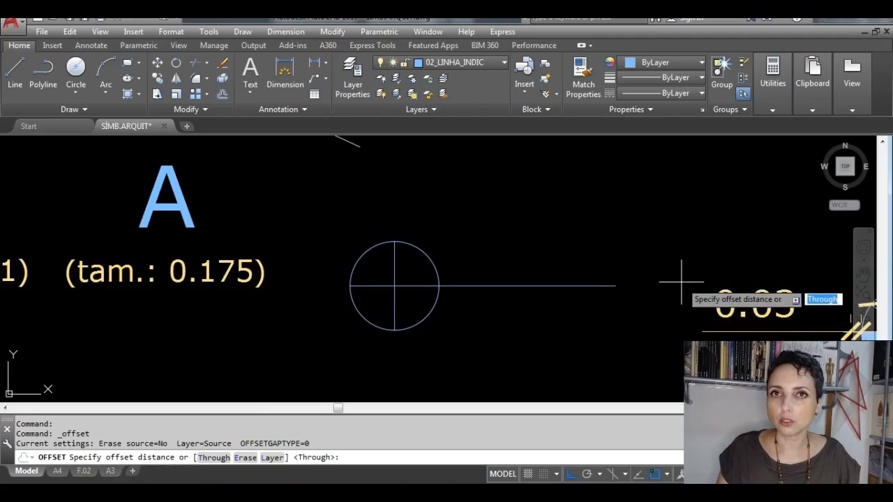
pyautogui.write('.03')
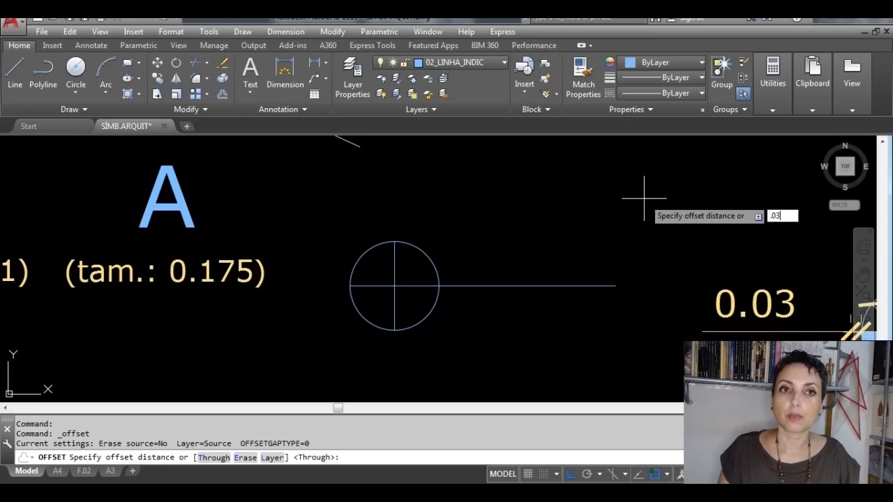
pyautogui.press('Return')
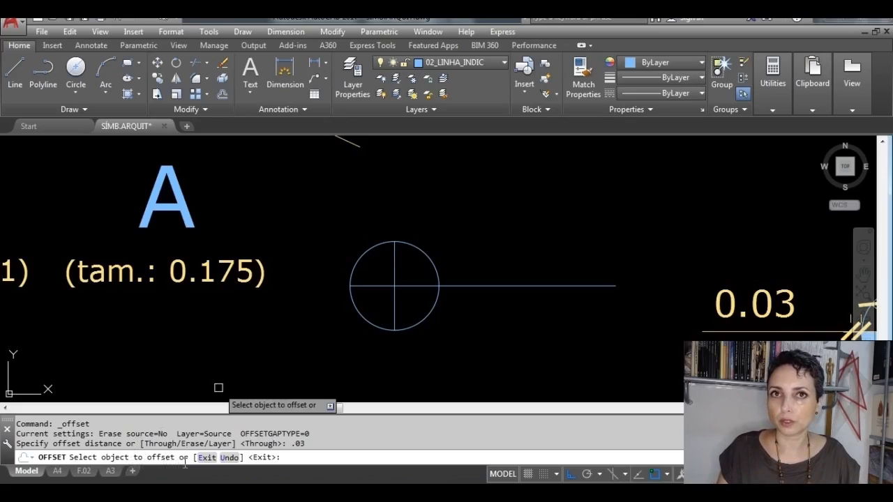
pyautogui.click(423, 252)
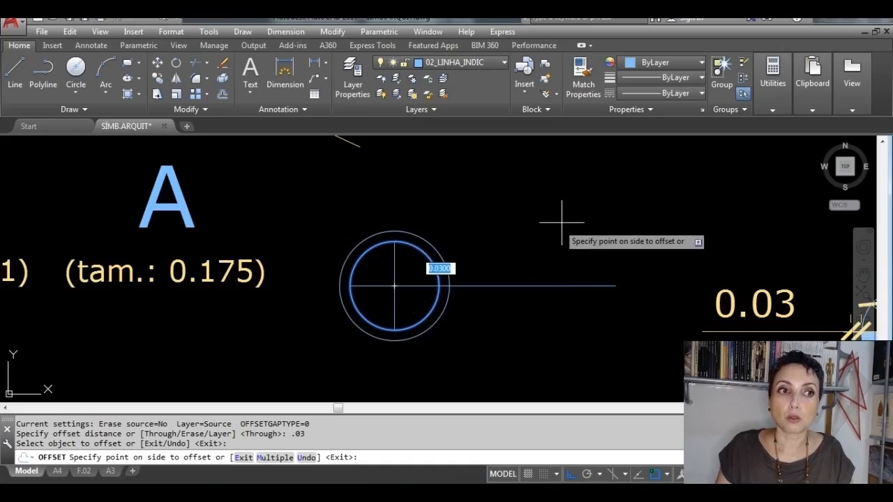
pyautogui.click(757, 186)
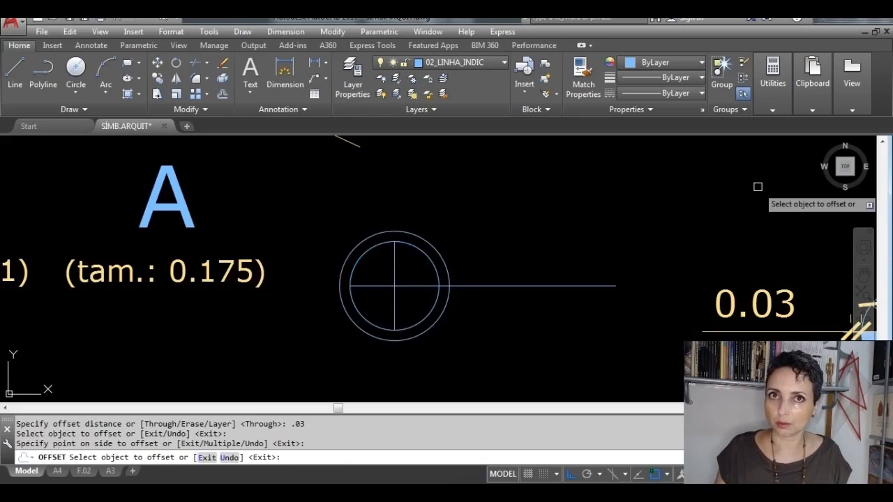
pyautogui.press('Escape')
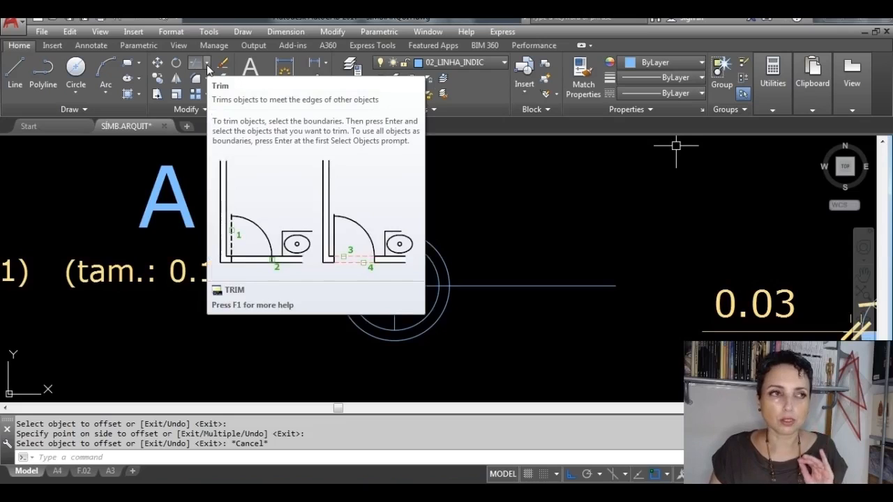
# Step: Using all objects as boundaries, extend the vertical line's upper end and the horizontal line's left end to the outer circle
pyautogui.click(206, 65)
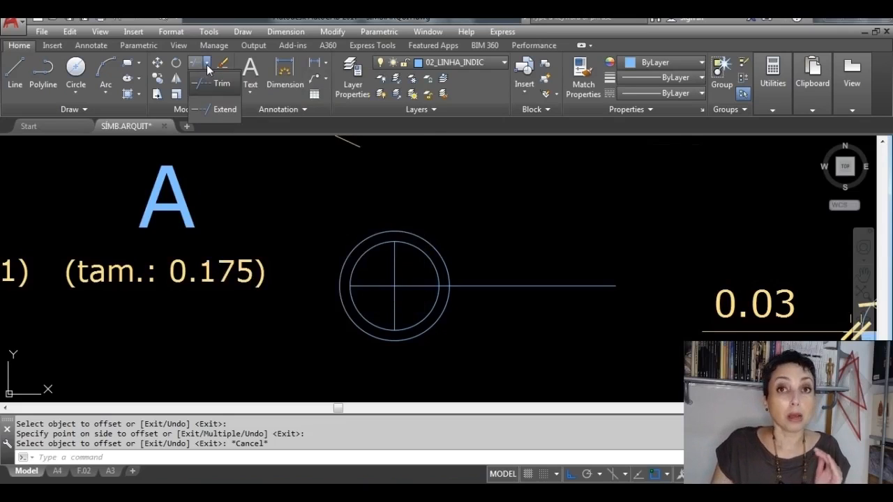
pyautogui.click(224, 110)
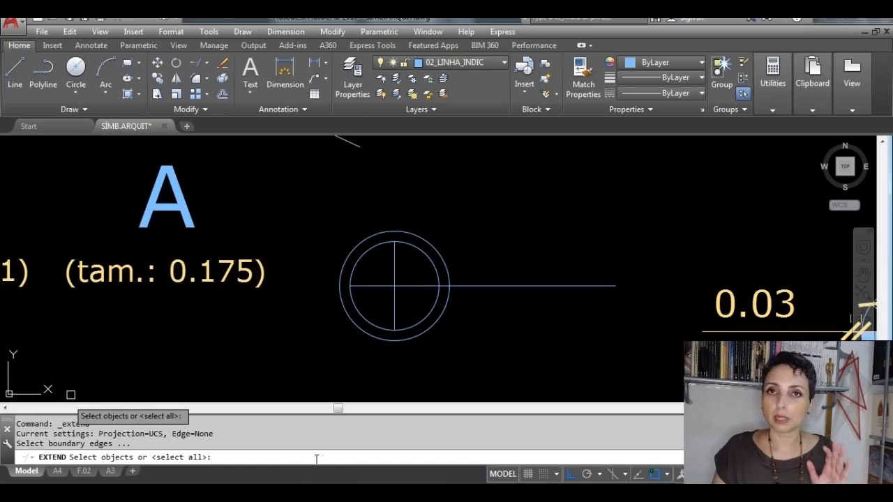
pyautogui.press('Return')
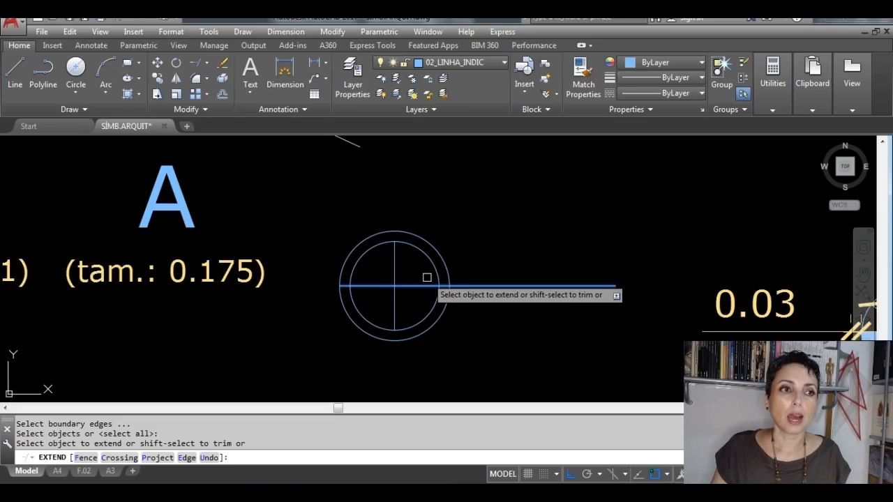
pyautogui.click(393, 254)
pyautogui.scroll(2, 393, 258)
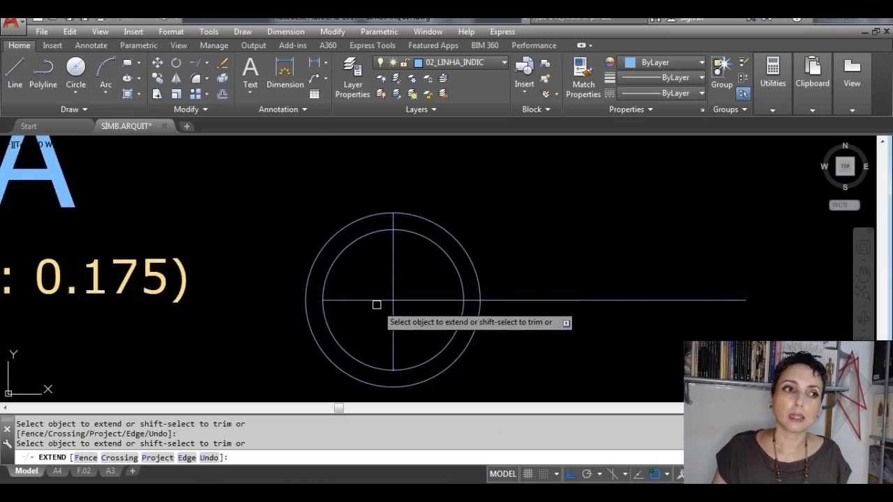
pyautogui.click(335, 297)
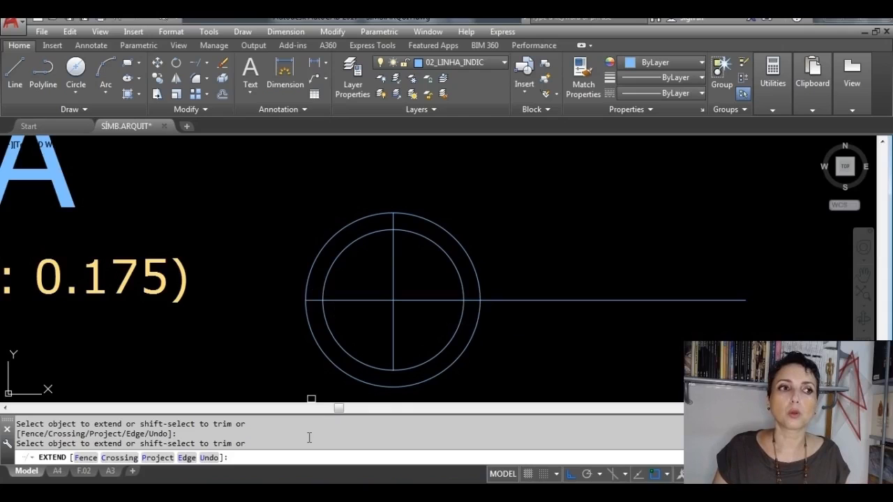
# Step: Extend the horizontal line's left end two more times, past the outer circle to the next boundaries, and end the Extend command
pyautogui.moveTo(361, 324)
pyautogui.mouseDown(button='middle')
pyautogui.moveTo(374, 279)
pyautogui.moveTo(498, 283)
pyautogui.moveTo(518, 316)
pyautogui.mouseUp(button='middle')
pyautogui.click(503, 267)
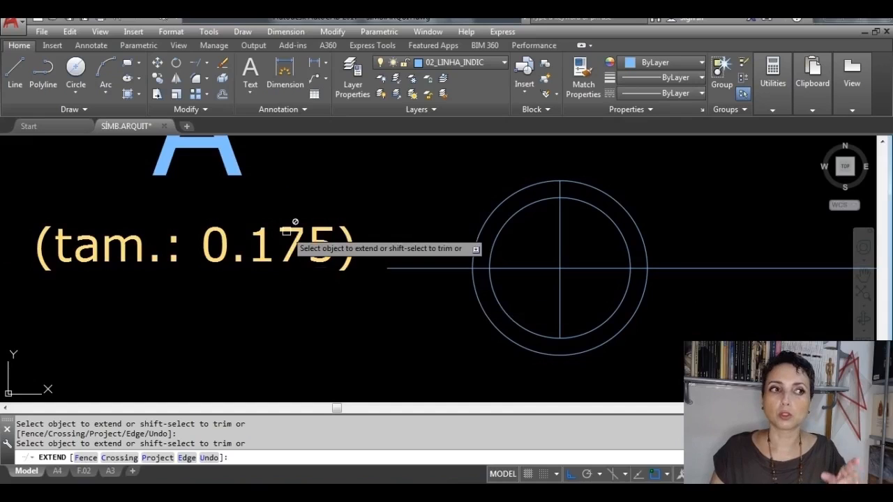
pyautogui.scroll(-2, 308, 302)
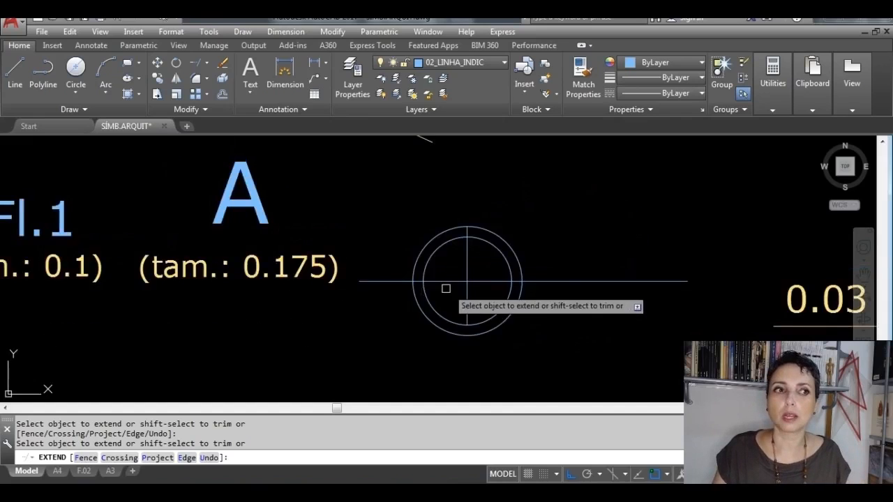
pyautogui.moveTo(444, 286); pyautogui.dragTo(558, 279, button='middle')
pyautogui.click(492, 268)
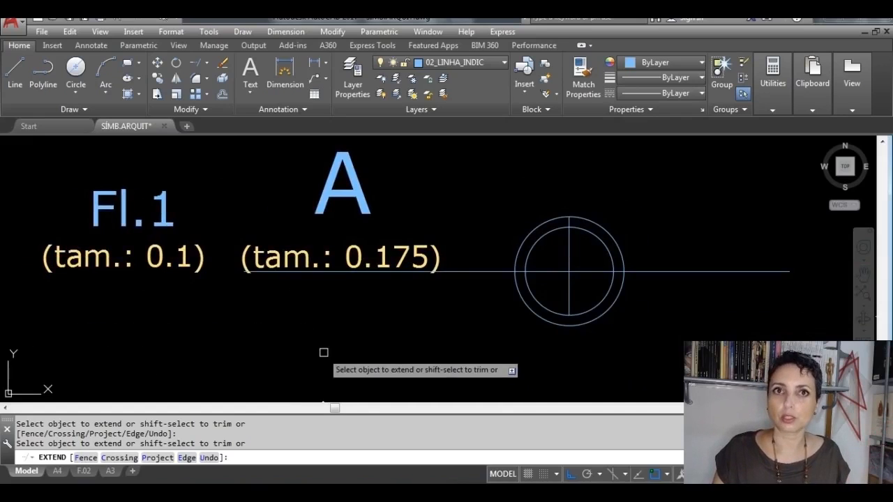
pyautogui.press('Escape')
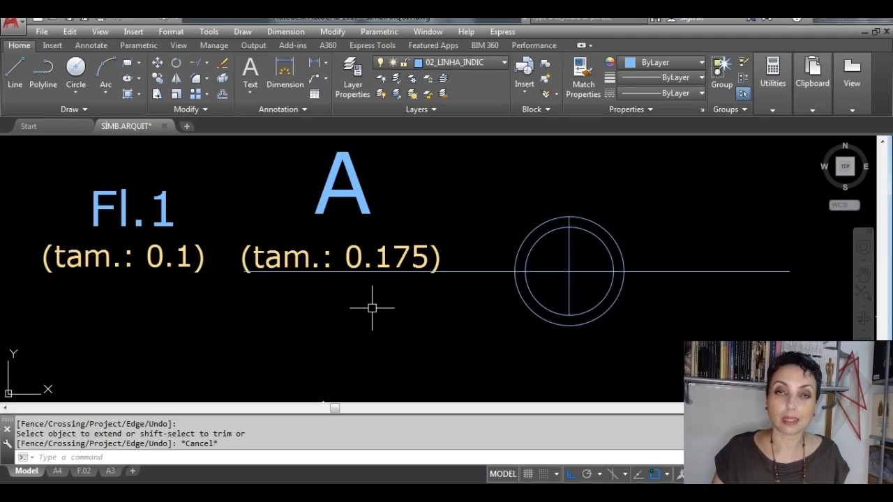
# Step: Using all objects as cutting edges, trim the horizontal line's excess to the left of the level symbol's outer circle
pyautogui.click(206, 64)
pyautogui.click(207, 84)
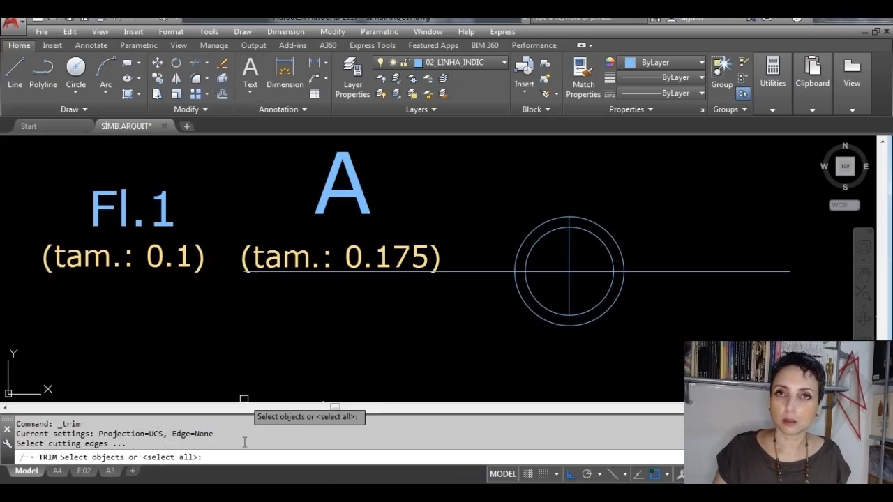
pyautogui.press('Return')
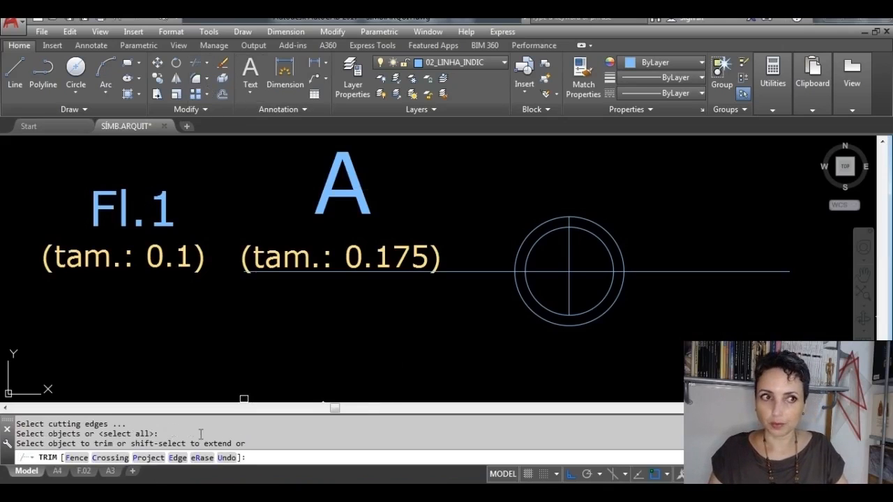
pyautogui.scroll(3, 245, 283)
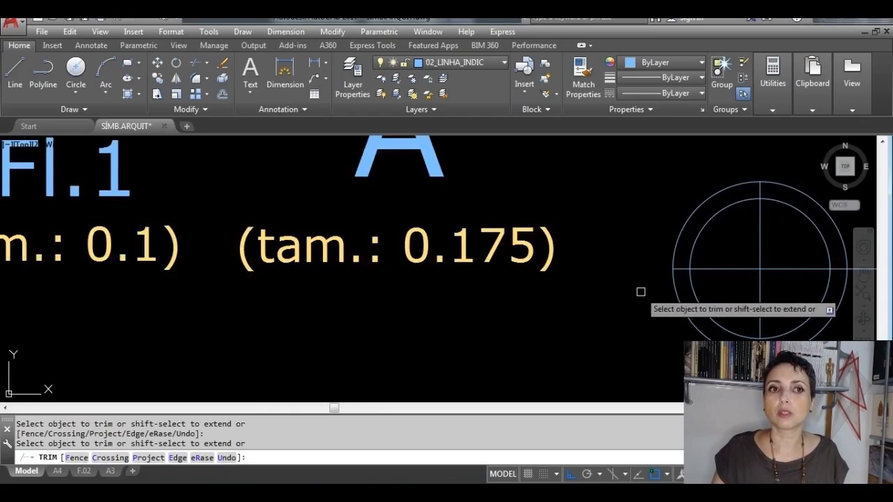
pyautogui.moveTo(609, 292); pyautogui.dragTo(355, 265, button='middle')
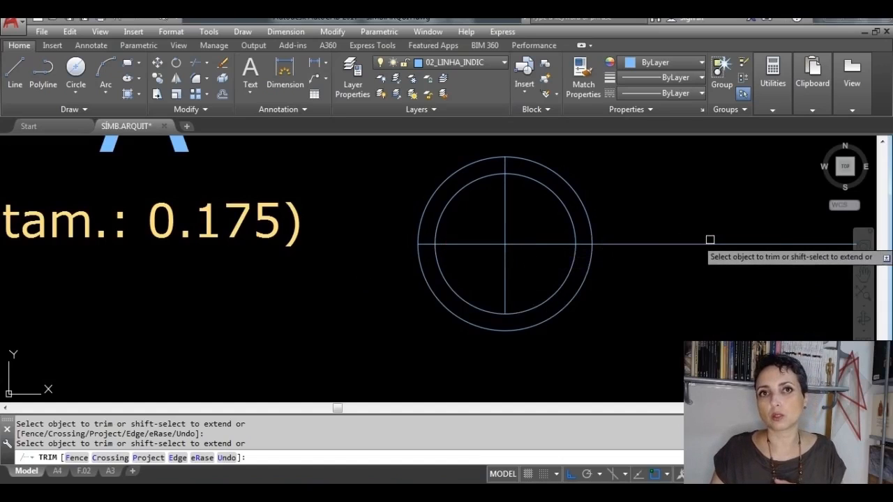
# Step: Trim the horizontal line's left half inside the inner circle and erase the leftover stub between the two circles
pyautogui.click(478, 241)
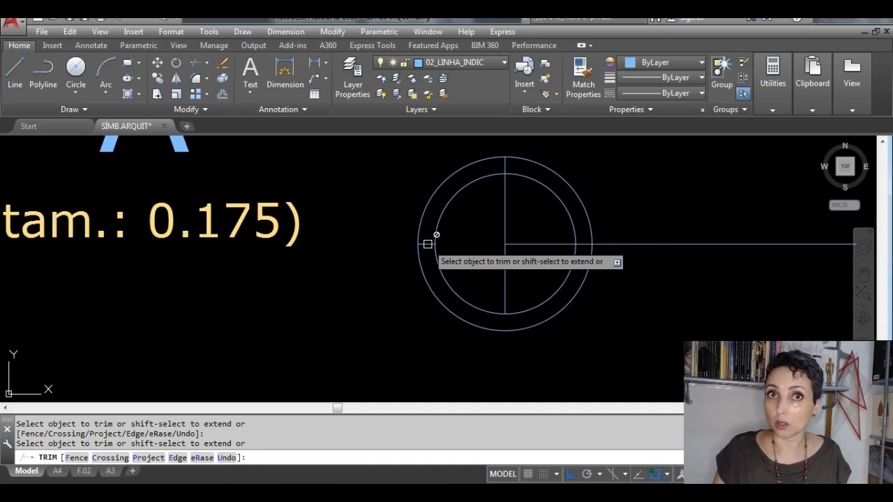
pyautogui.scroll(4, 406, 241)
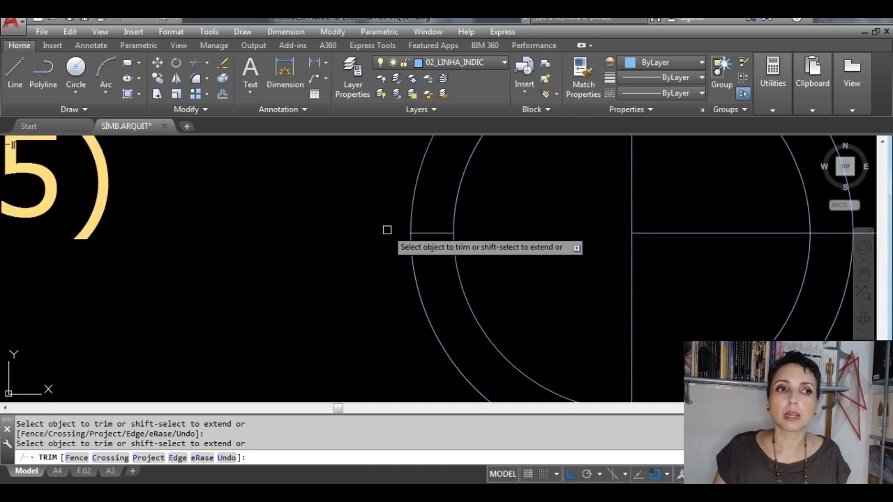
pyautogui.press('Escape')
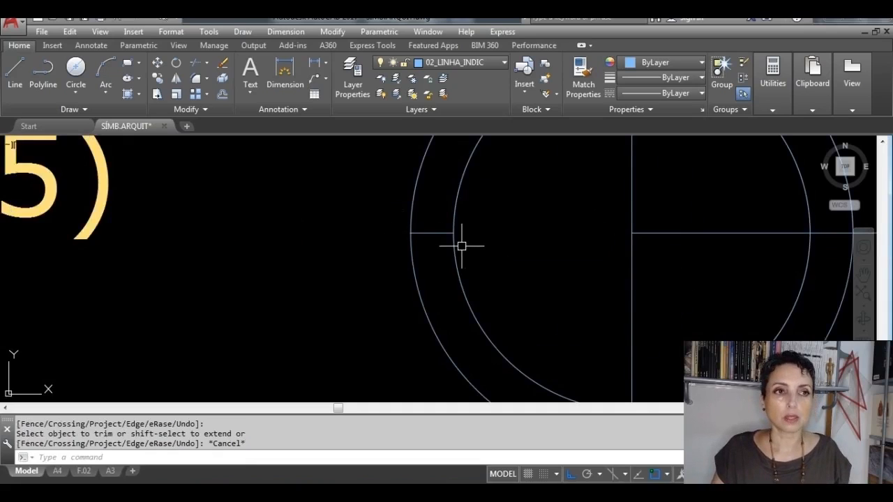
pyautogui.click(438, 232)
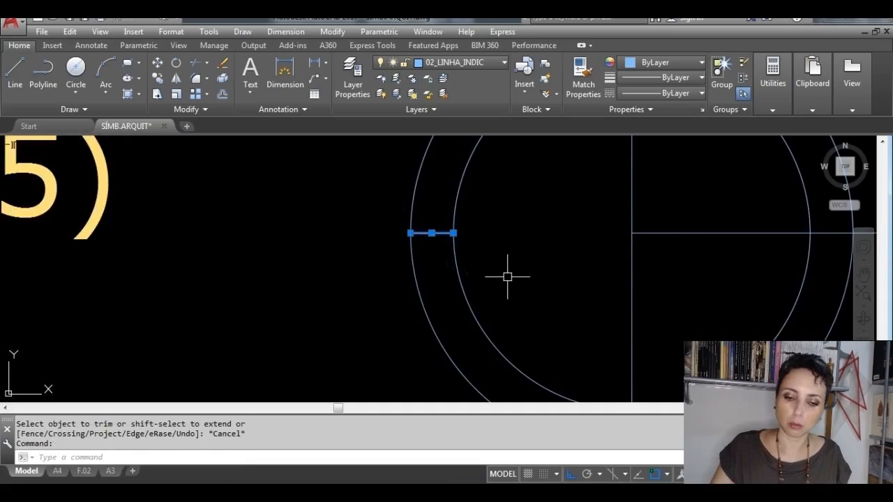
pyautogui.press('Delete')
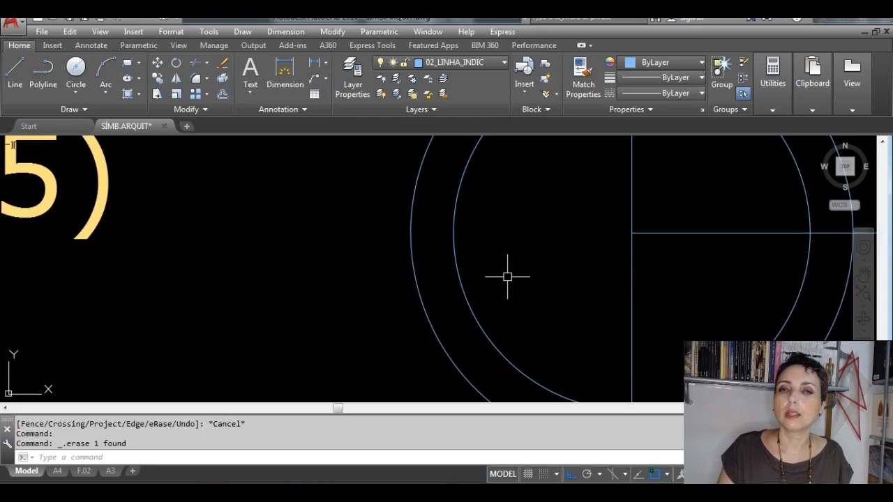
# Step: Using all objects as boundaries, extend the horizontal line's left end and the vertical line's lower end to the outer circle
pyautogui.scroll(-4, 508, 277)
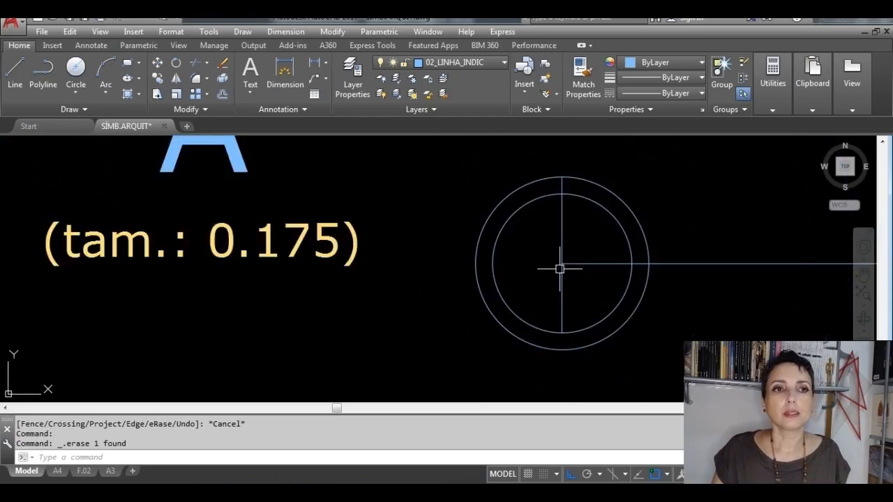
pyautogui.moveTo(558, 265)
pyautogui.mouseDown(button='middle')
pyautogui.moveTo(576, 251)
pyautogui.moveTo(494, 267)
pyautogui.mouseUp(button='middle')
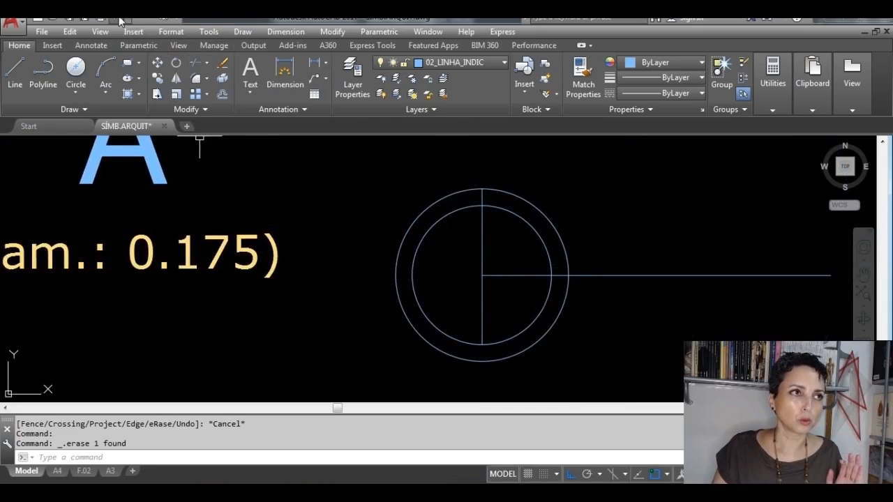
pyautogui.click(207, 63)
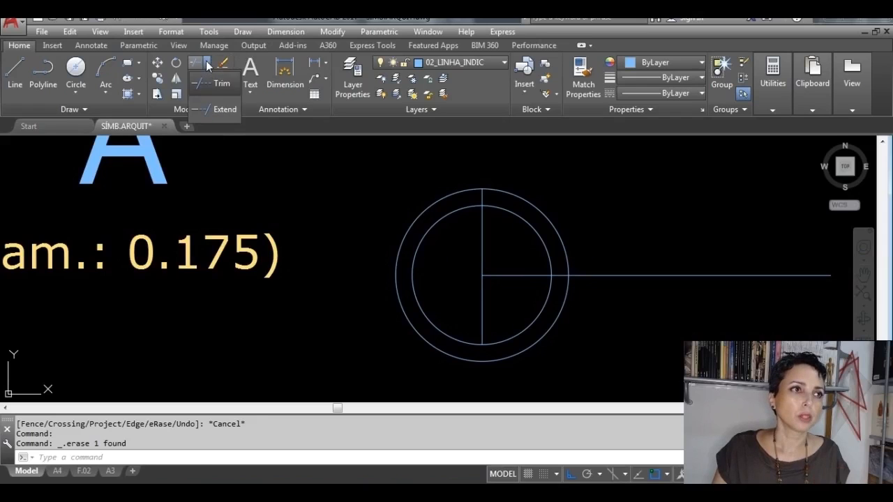
pyautogui.click(221, 105)
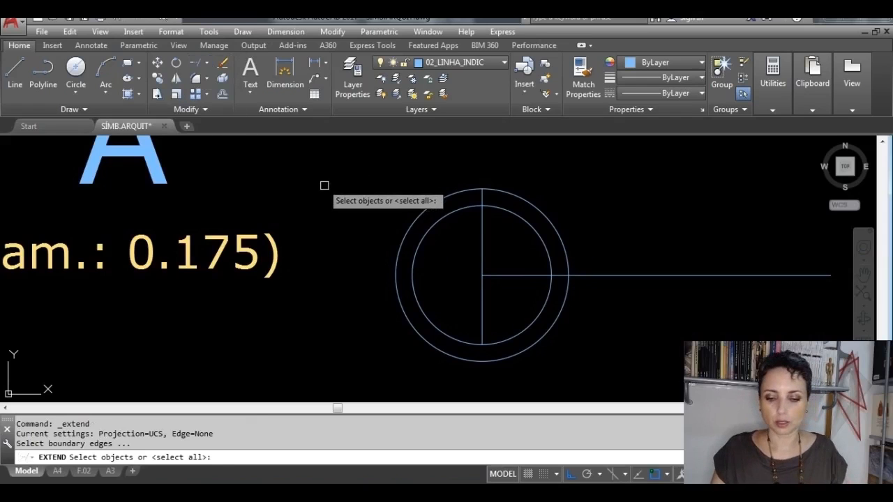
pyautogui.press('Return')
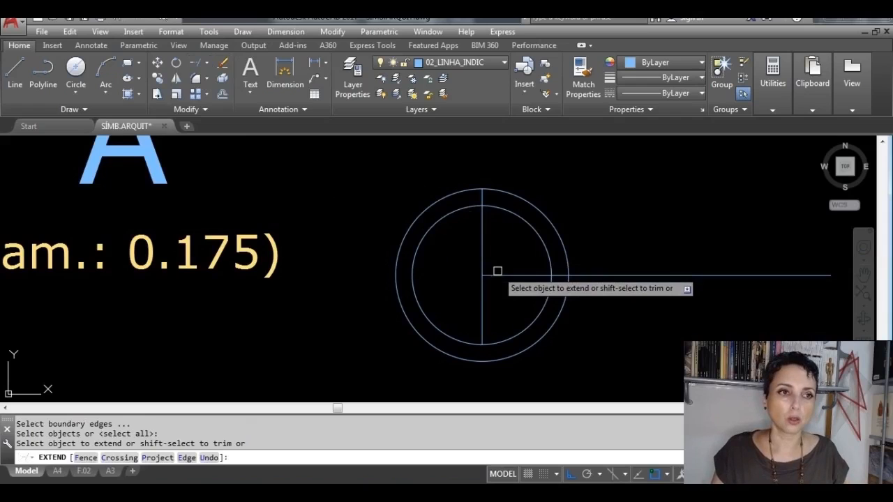
pyautogui.click(496, 273)
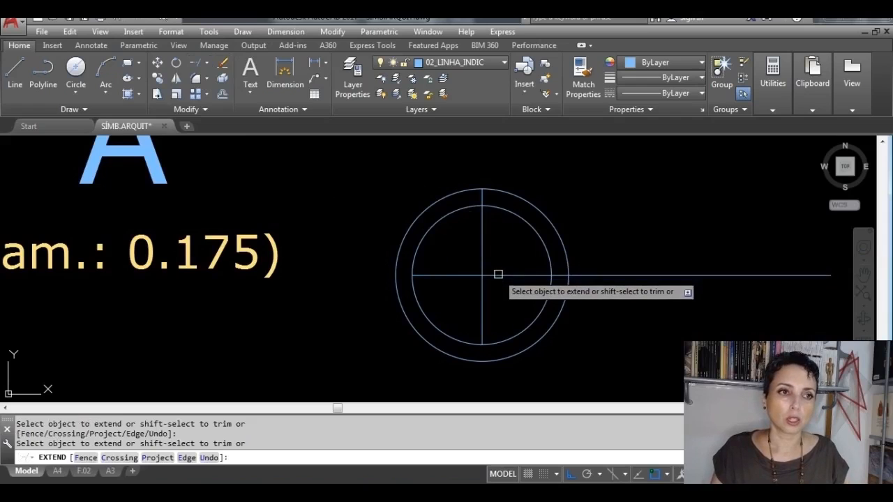
pyautogui.click(439, 273)
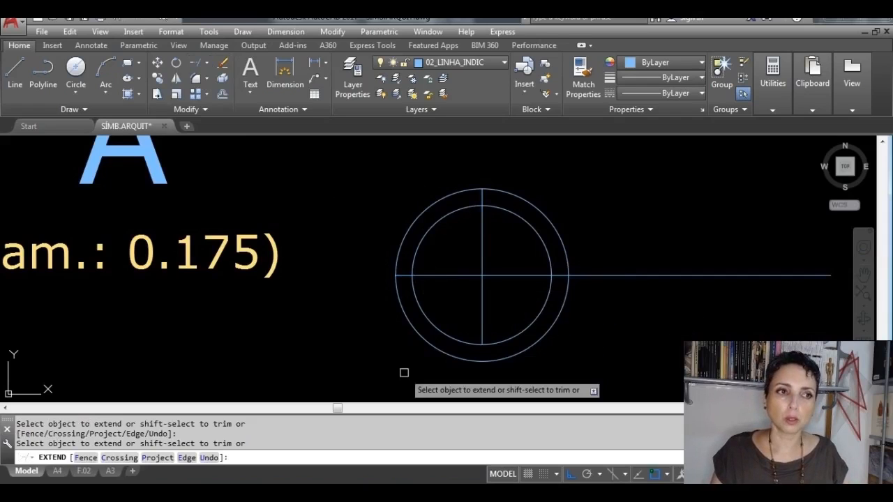
pyautogui.click(482, 328)
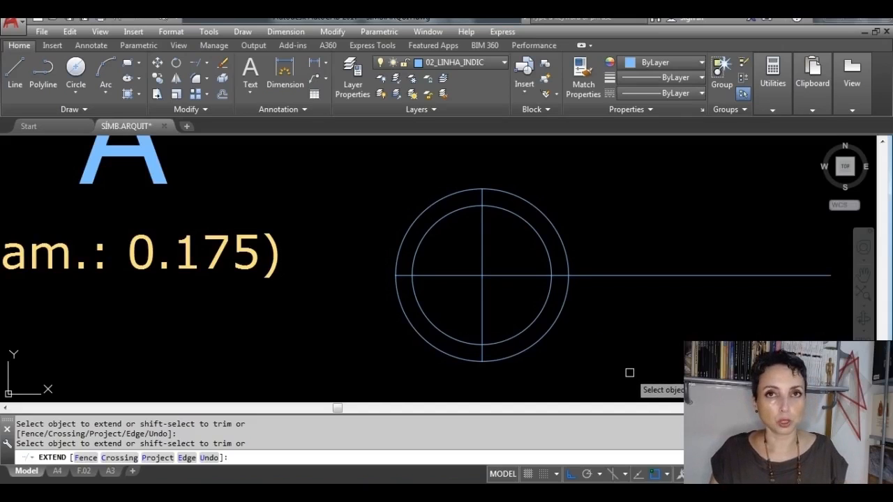
pyautogui.press('Escape')
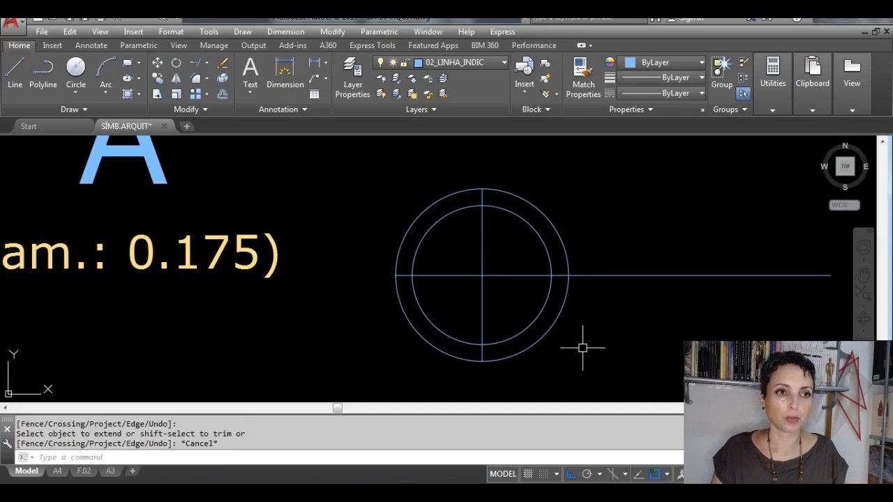
# Step: Erase the level symbol's outer offset circle, keeping the inner circle and the cross lines
pyautogui.click(550, 333)
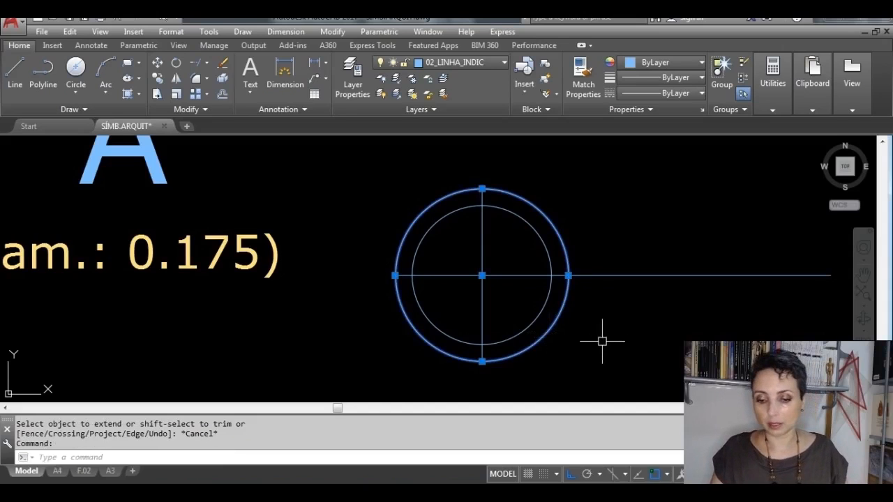
pyautogui.press('Delete')
pyautogui.scroll(-4, 603, 342)
pyautogui.moveTo(603, 338)
pyautogui.mouseDown(button='middle')
pyautogui.moveTo(533, 315)
pyautogui.moveTo(257, 284)
pyautogui.mouseUp(button='middle')
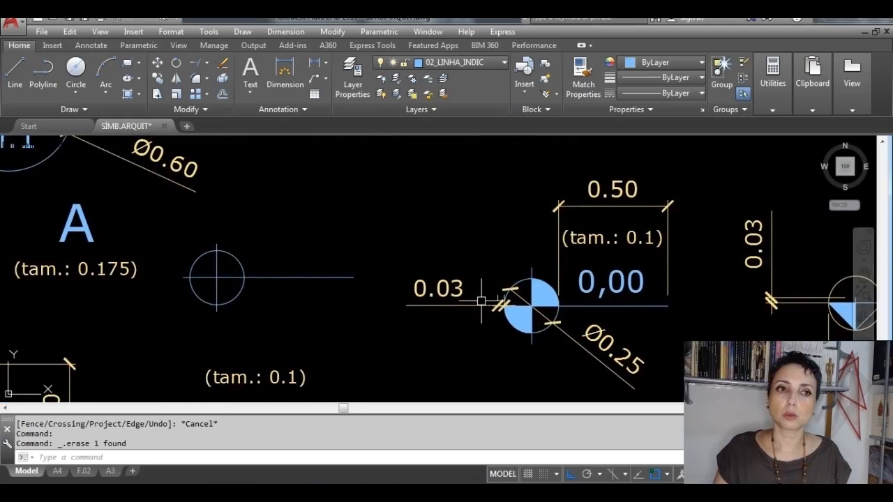
# Step: Fill the level symbol's upper-right and lower-left quadrants with a SOLID hatch
pyautogui.scroll(2, 211, 277)
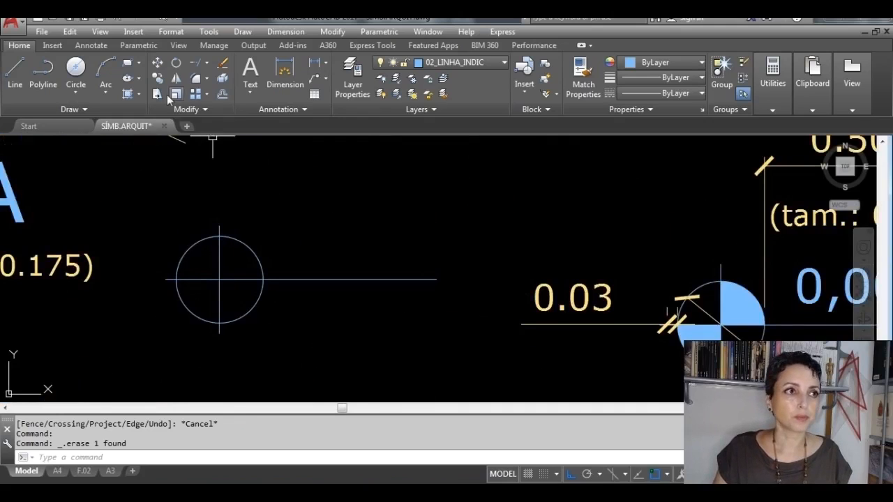
pyautogui.click(128, 96)
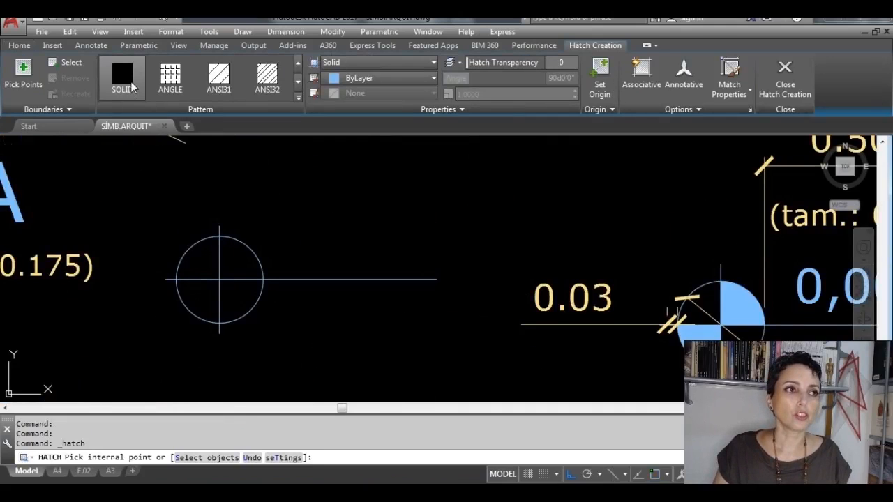
pyautogui.click(237, 254)
pyautogui.click(205, 288)
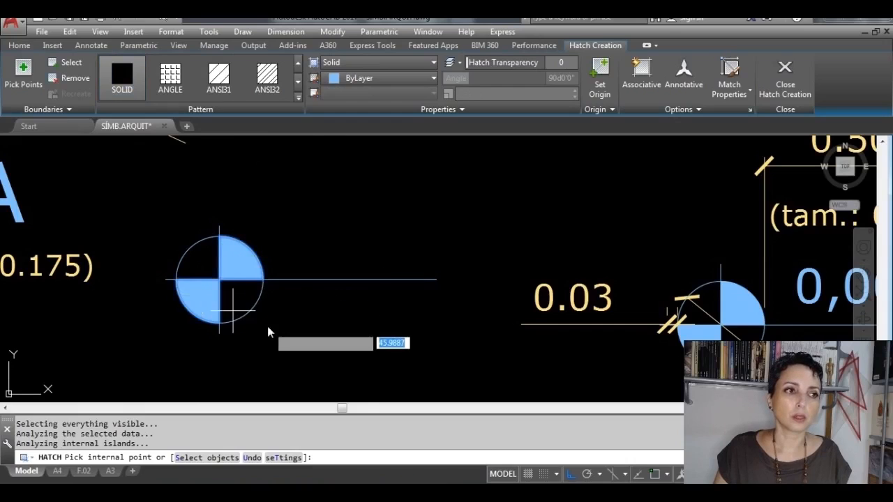
pyautogui.press('Return')
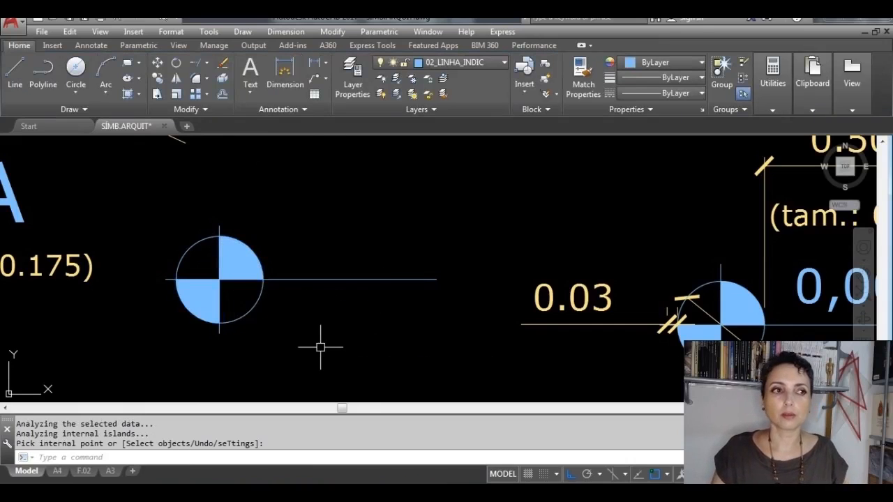
pyautogui.scroll(-2, 321, 347)
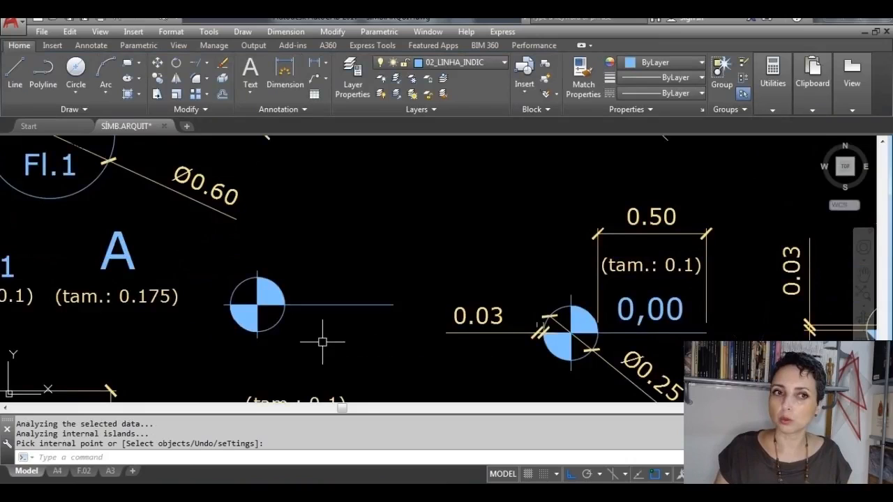
pyautogui.click(663, 307)
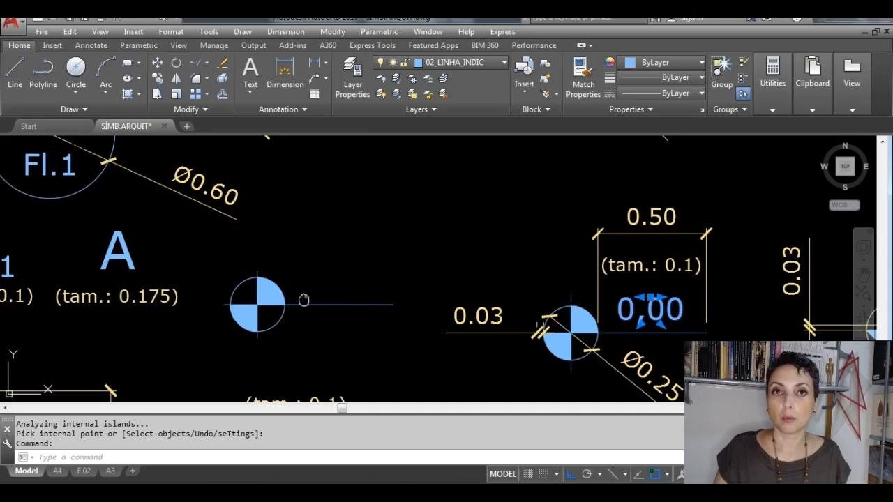
pyautogui.moveTo(303, 300)
pyautogui.mouseDown(button='middle')
pyautogui.moveTo(376, 294)
pyautogui.moveTo(501, 263)
pyautogui.mouseUp(button='middle')
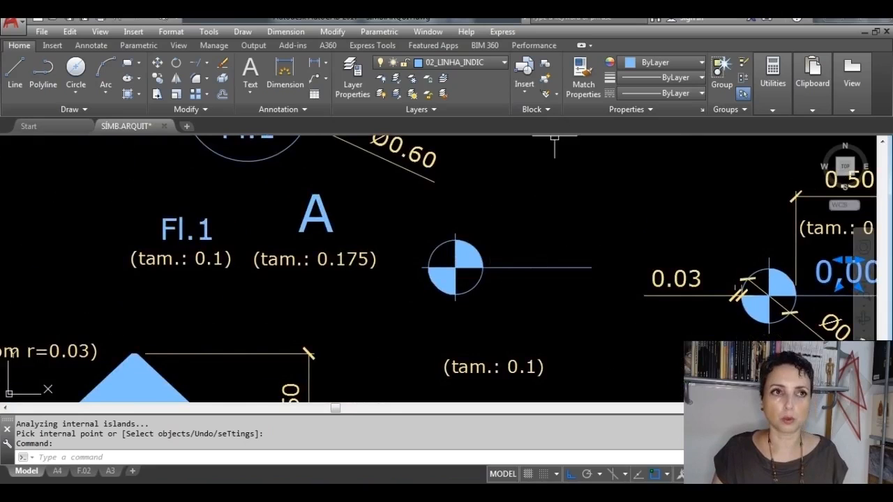
# Step: Start a block definition named COTA_NÍVEL_PLANTA with the level symbol's circle centre as its base point
pyautogui.click(547, 66)
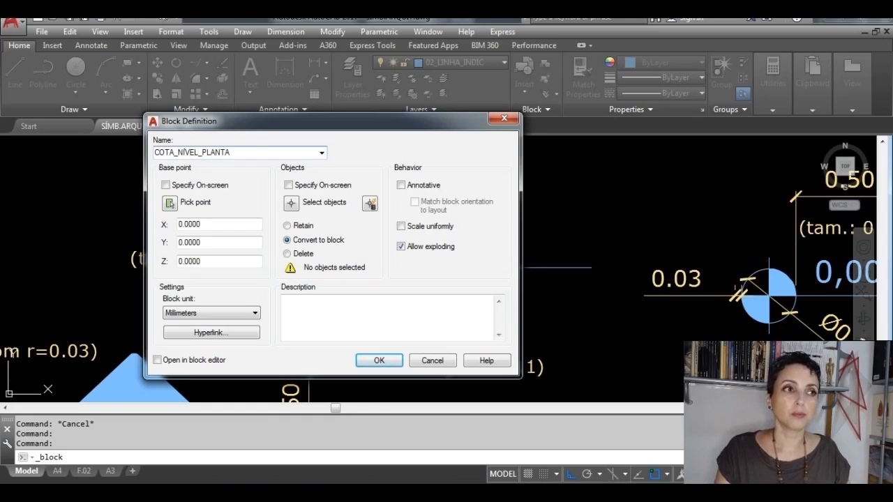
pyautogui.click(169, 202)
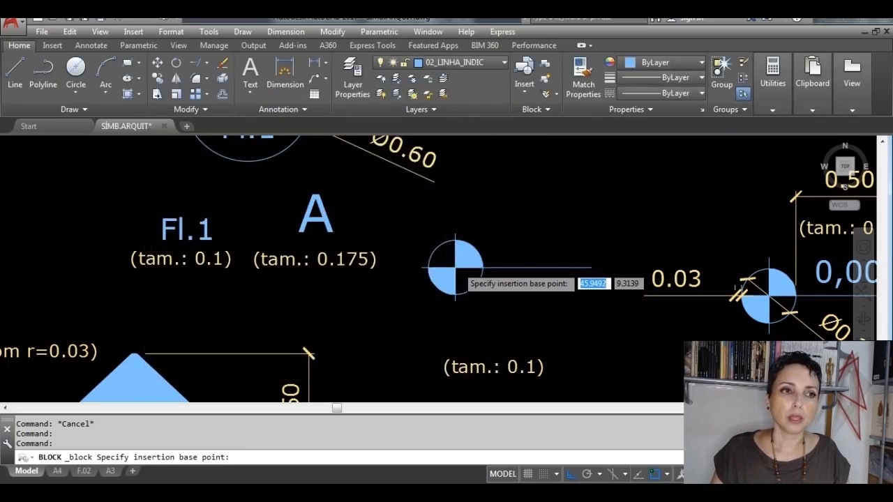
pyautogui.scroll(4, 455, 267)
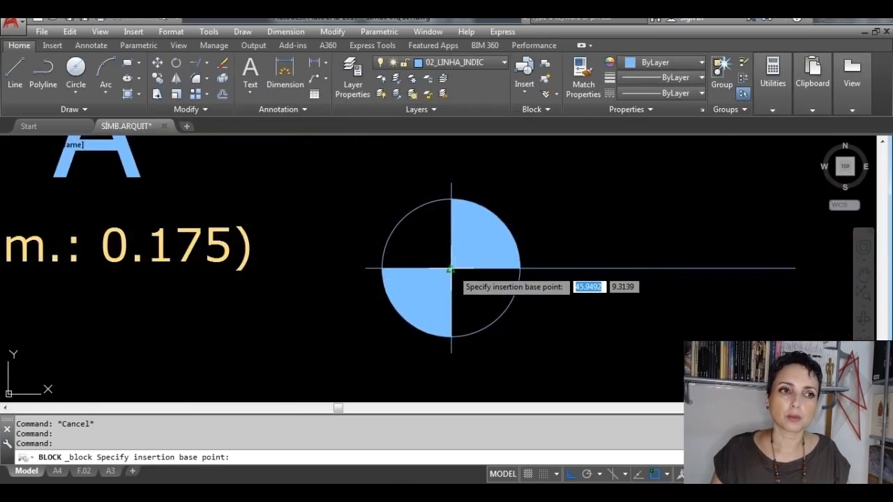
pyautogui.click(450, 268)
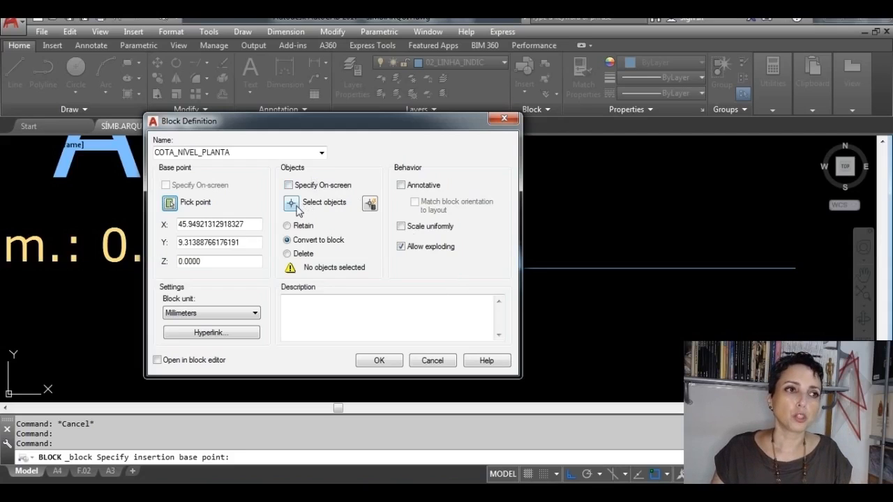
# Step: Select the level symbol's circle, cross lines and hatch as the block's objects and create the block
pyautogui.click(296, 208)
pyautogui.scroll(-5, 296, 204)
pyautogui.click(471, 280)
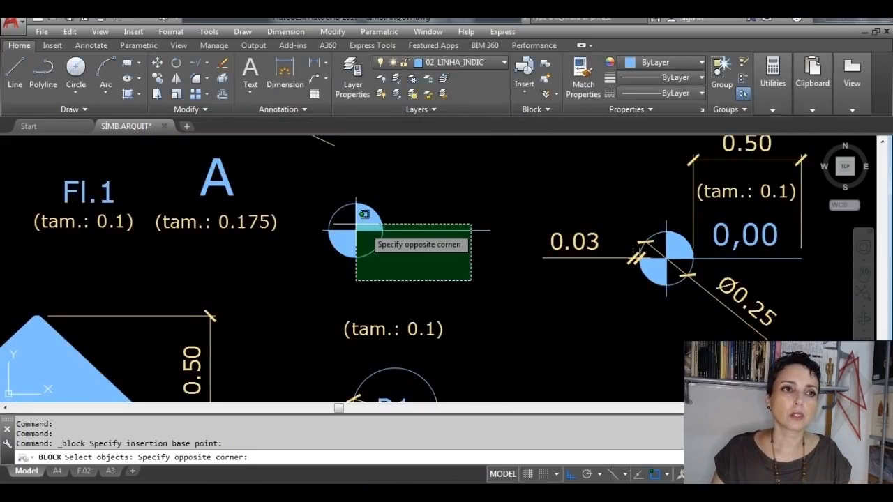
pyautogui.click(305, 185)
pyautogui.click(494, 263)
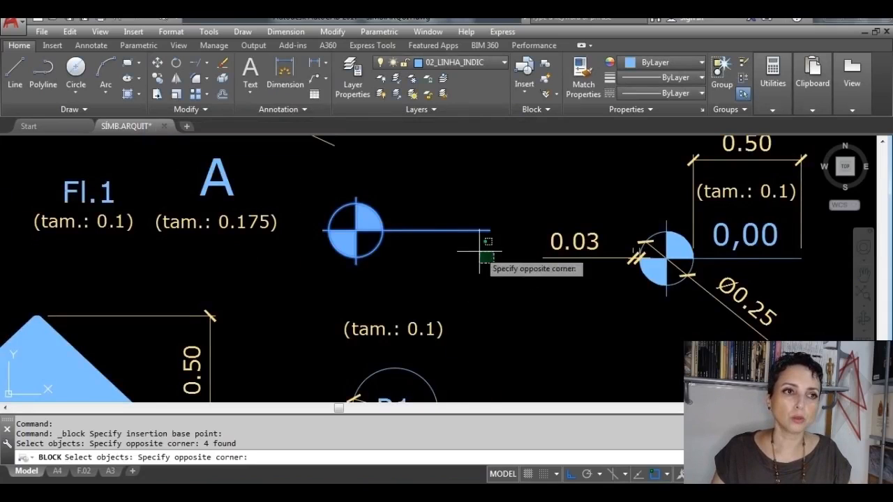
pyautogui.click(296, 179)
pyautogui.press('Return')
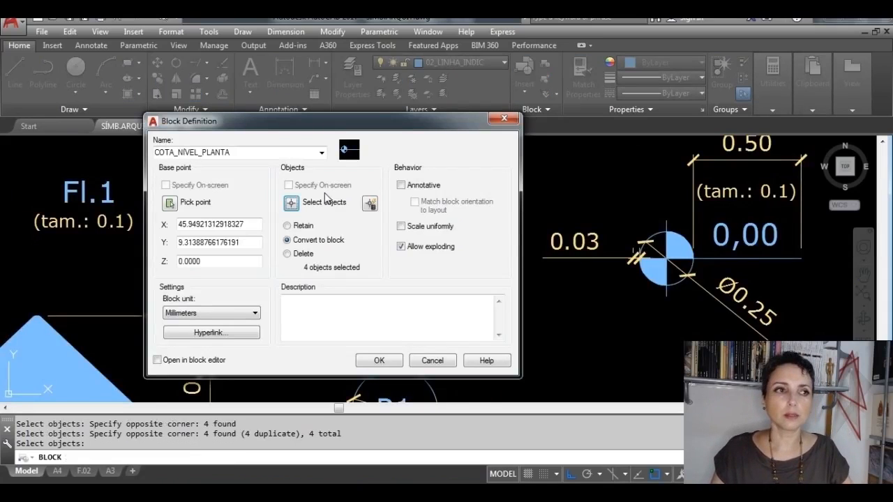
pyautogui.click(378, 360)
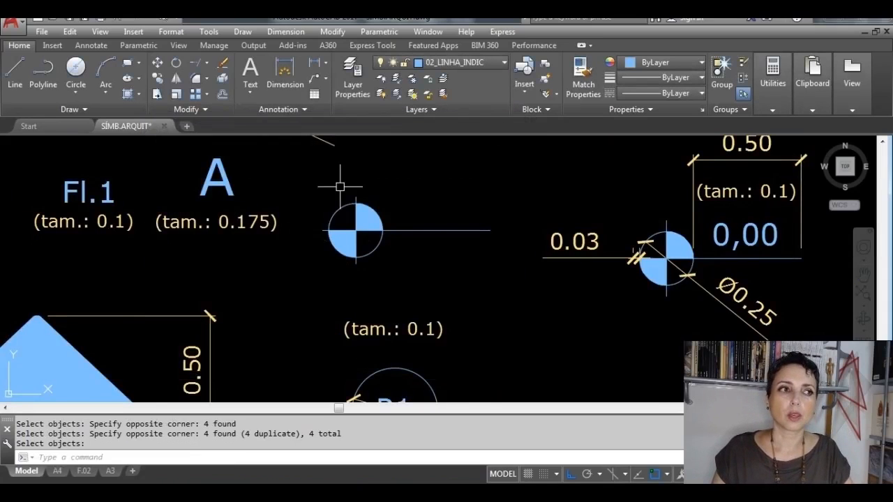
# Step: Copy the letter S from the circled S symbol to just above the plan level symbol's horizontal line, with Ortho off
pyautogui.moveTo(478, 257); pyautogui.dragTo(479, 309, button='middle')
pyautogui.scroll(-2, 478, 293)
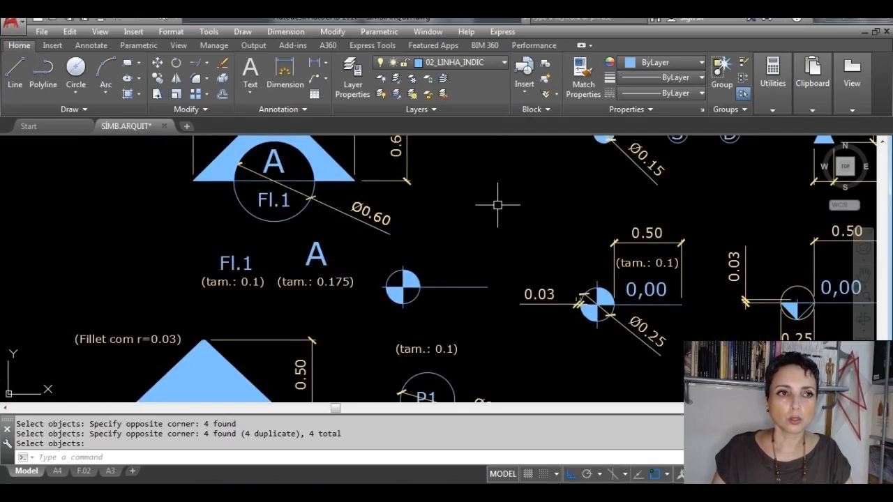
pyautogui.moveTo(498, 202); pyautogui.dragTo(432, 278, button='middle')
pyautogui.scroll(4, 652, 180)
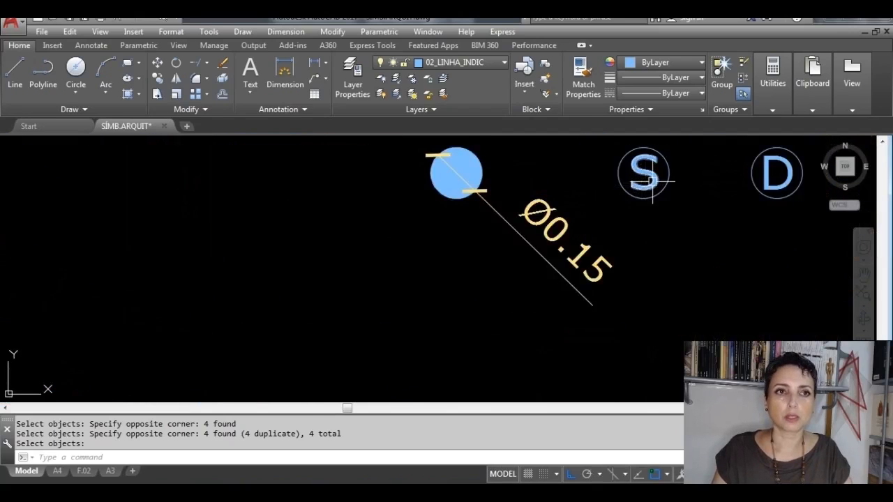
pyautogui.click(158, 78)
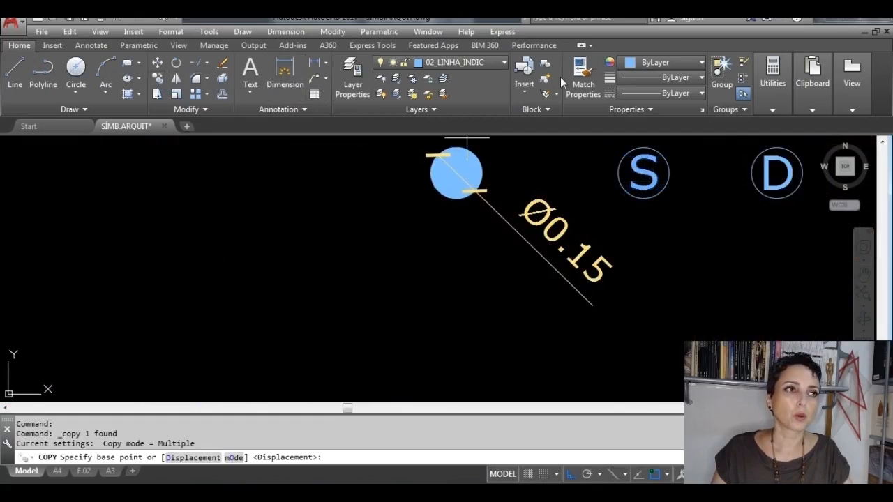
pyautogui.click(643, 173)
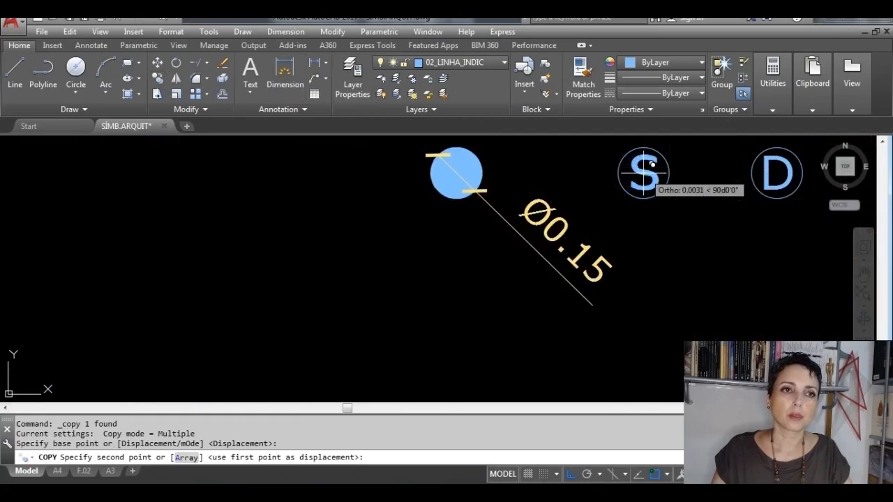
pyautogui.scroll(-4, 628, 202)
pyautogui.scroll(4, 566, 226)
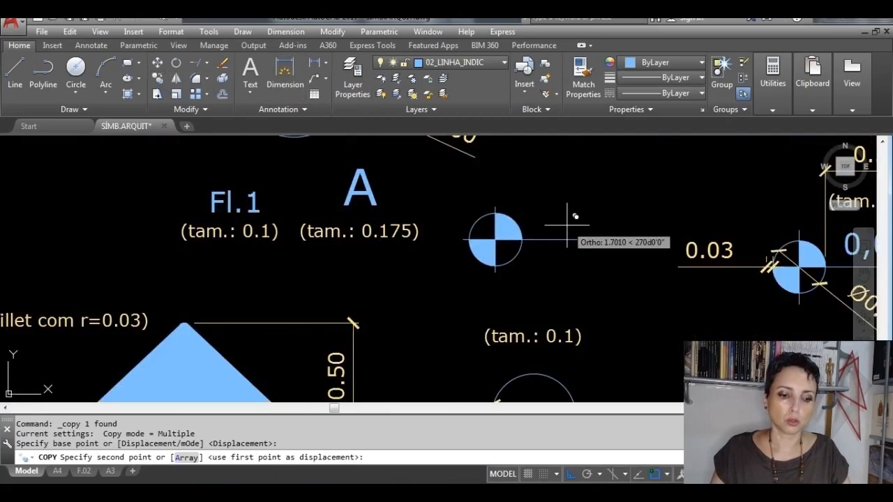
pyautogui.scroll(2, 566, 225)
pyautogui.press('F8')
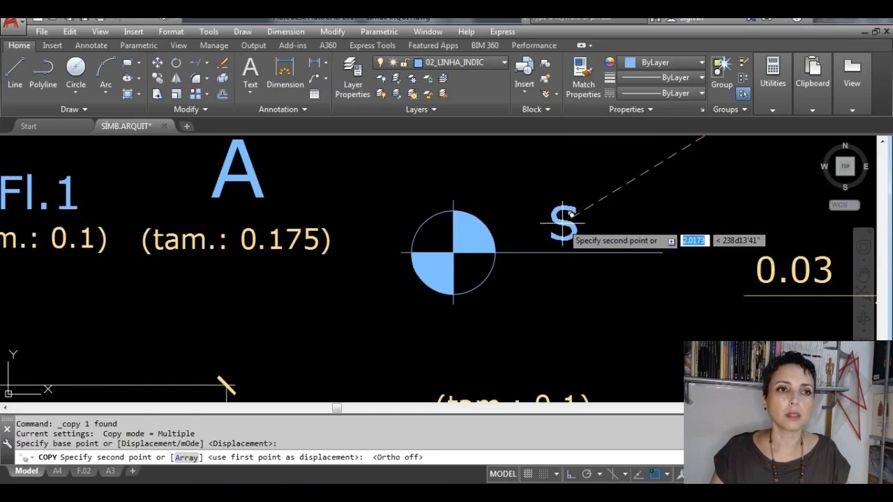
pyautogui.click(571, 216)
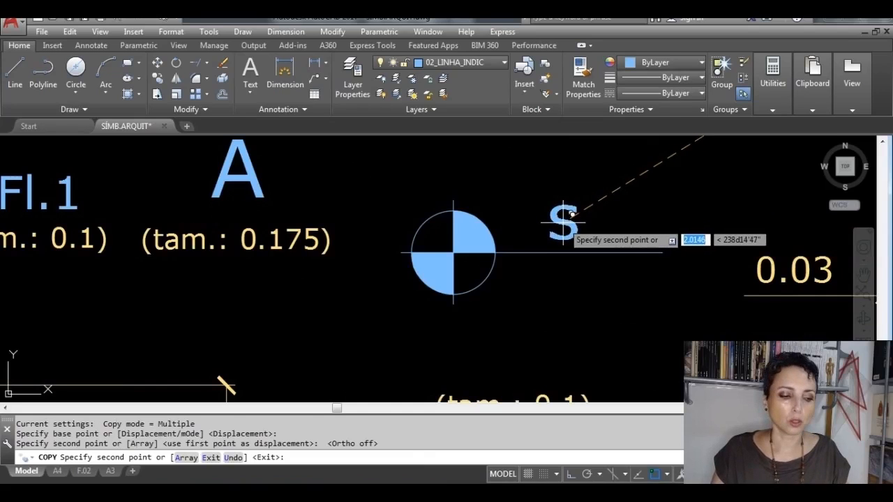
pyautogui.press('Escape')
pyautogui.press('Escape')
# Step: Change the copied S text beside the plan level symbol to 0,00
pyautogui.moveTo(604, 236)
pyautogui.mouseDown(button='middle')
pyautogui.moveTo(482, 261)
pyautogui.moveTo(391, 228)
pyautogui.mouseUp(button='middle')
pyautogui.doubleClick(356, 220)
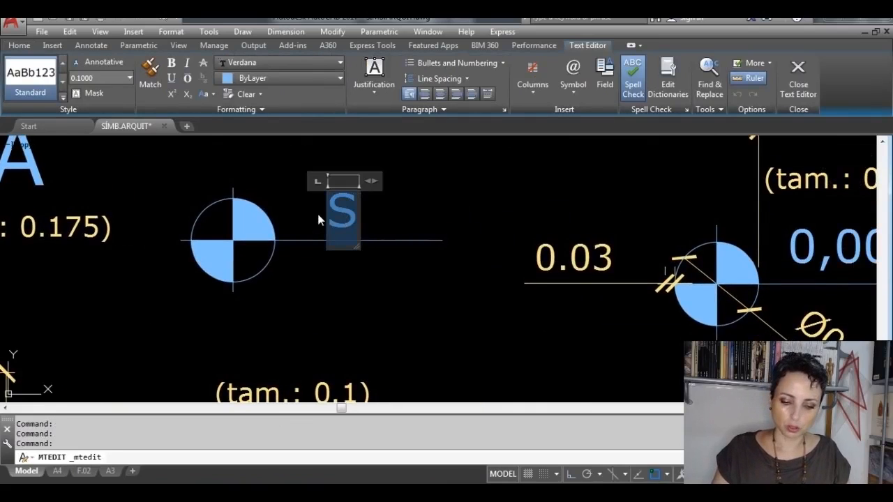
pyautogui.write('0,00')
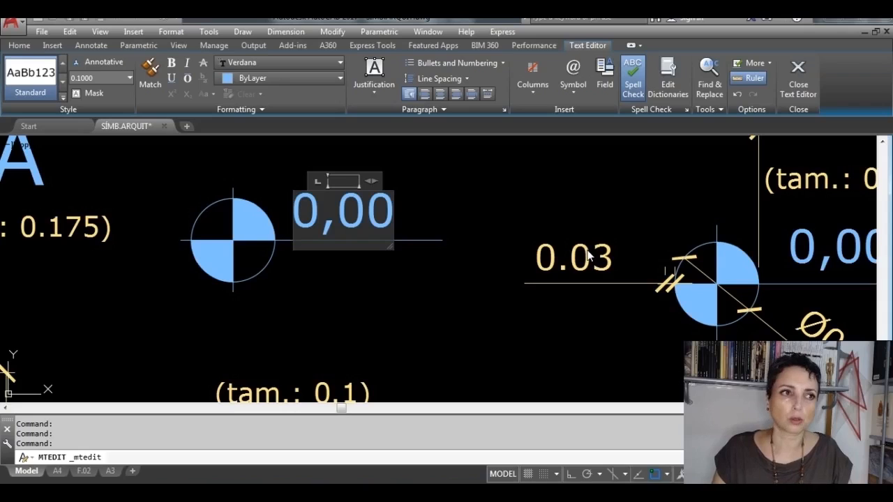
pyautogui.click(798, 77)
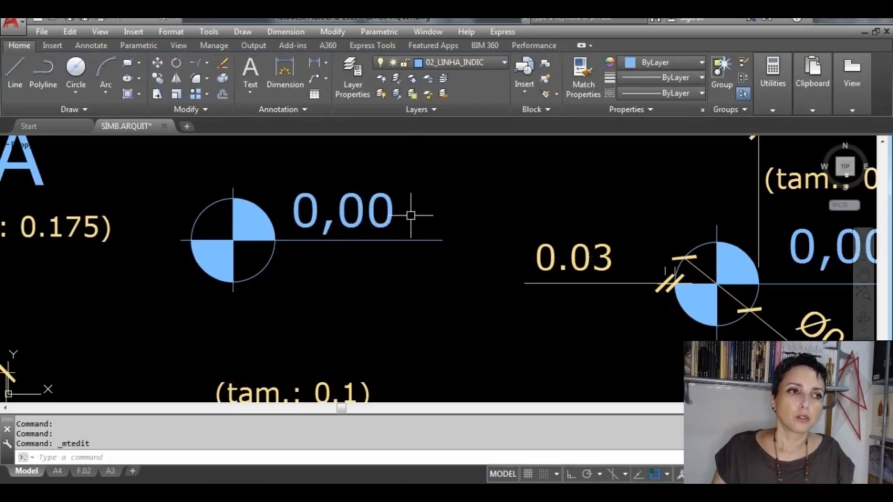
# Step: Check the plan level block and its 0,00 text by selecting each one separately, leaving both unselected
pyautogui.scroll(-2, 381, 213)
pyautogui.click(349, 259)
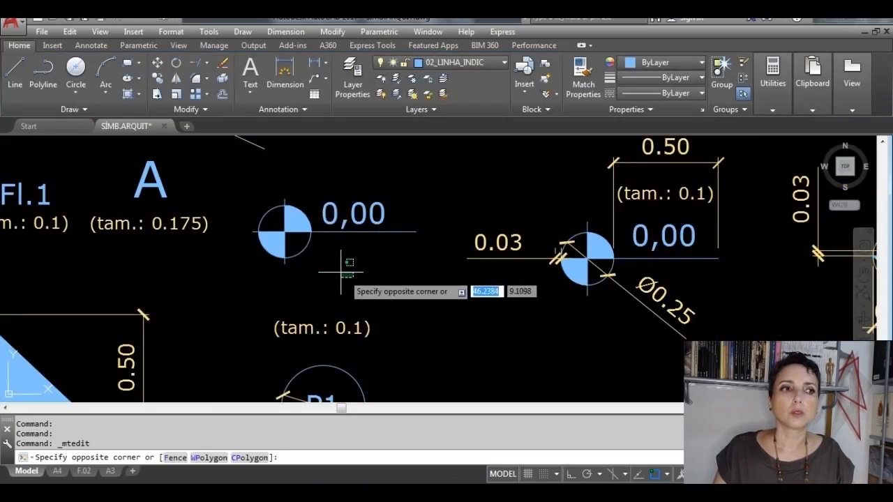
pyautogui.click(287, 253)
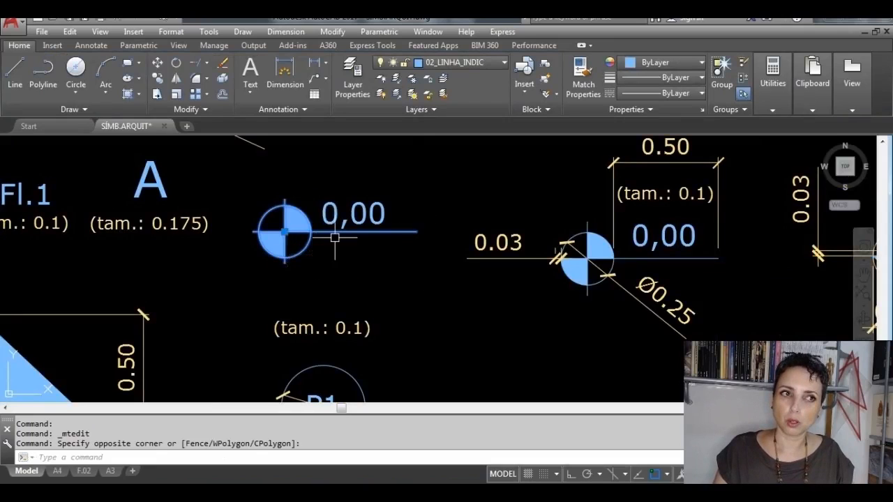
pyautogui.press('Escape')
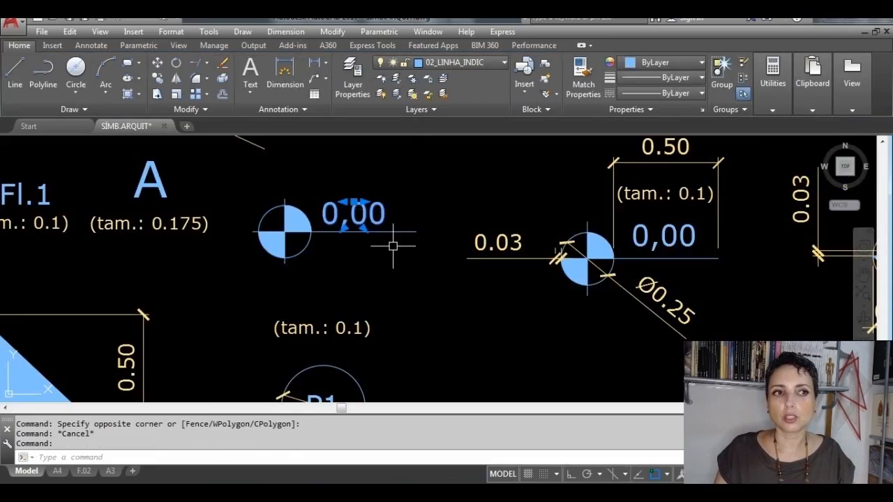
pyautogui.press('Escape')
# Step: Draw a circle of diameter 0.25 in the empty space to the right of the reference level symbol with the half-filled triangle
pyautogui.scroll(-4, 392, 245)
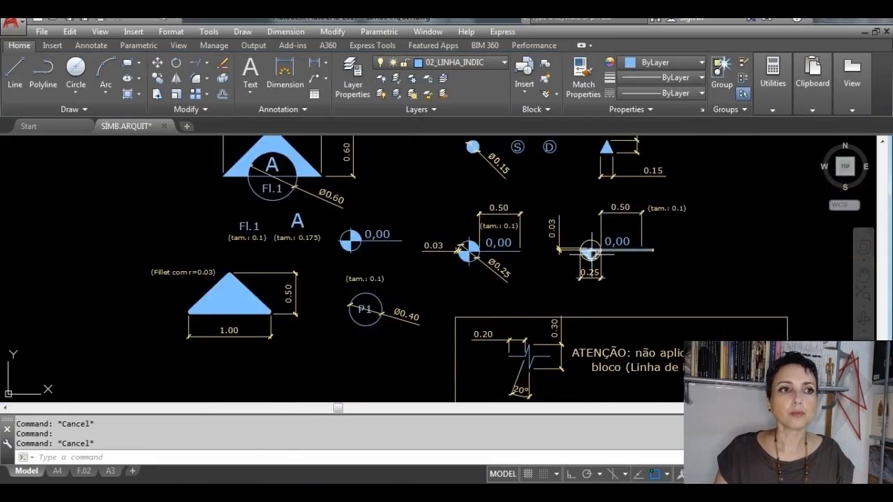
pyautogui.scroll(4, 614, 237)
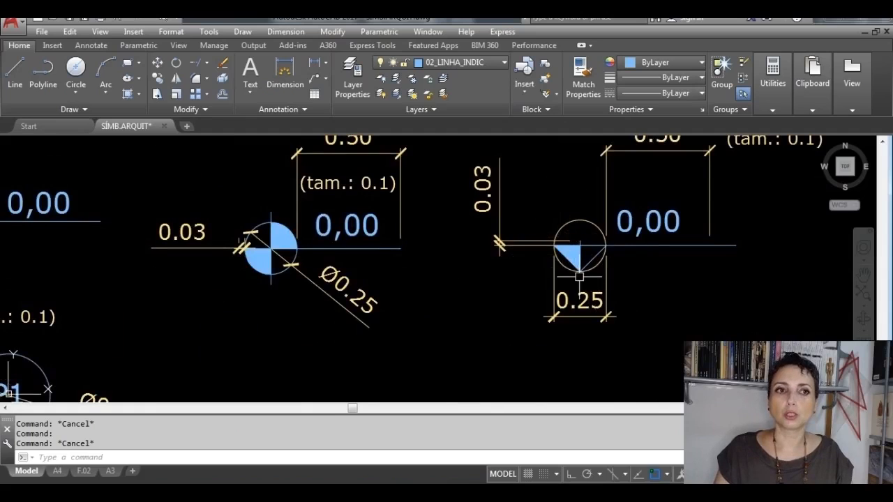
pyautogui.scroll(2, 583, 277)
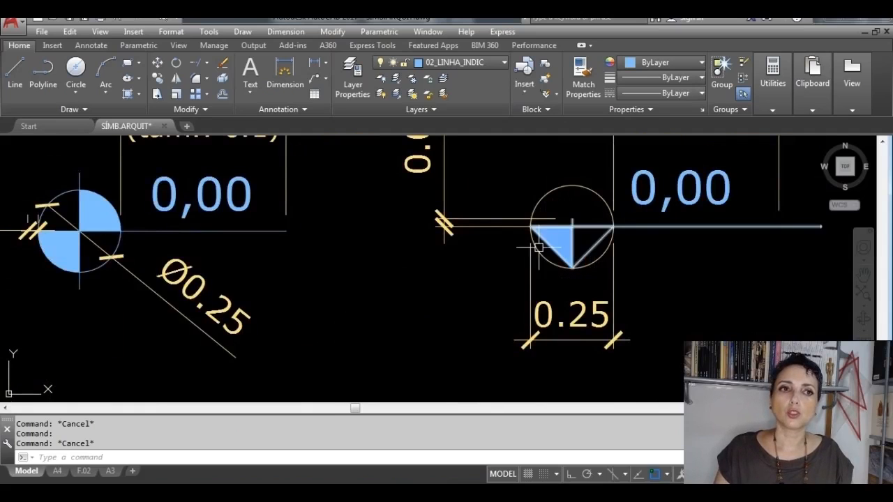
pyautogui.scroll(3, 597, 233)
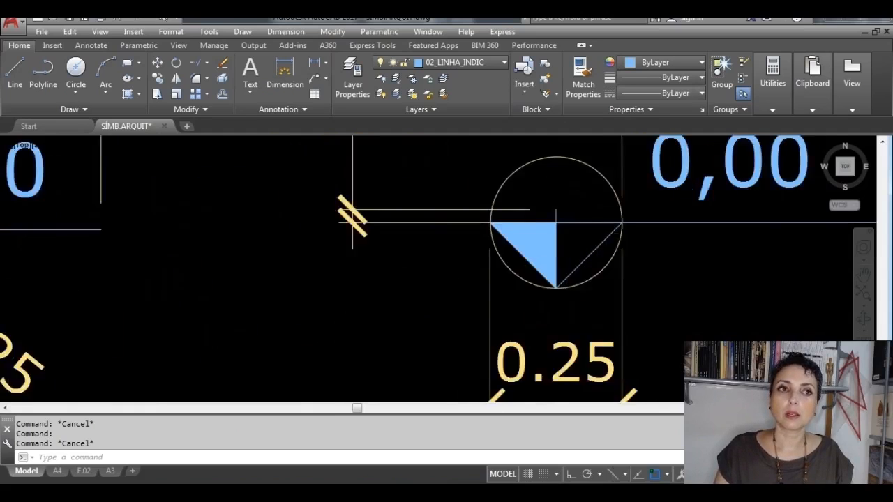
pyautogui.scroll(-5, 596, 234)
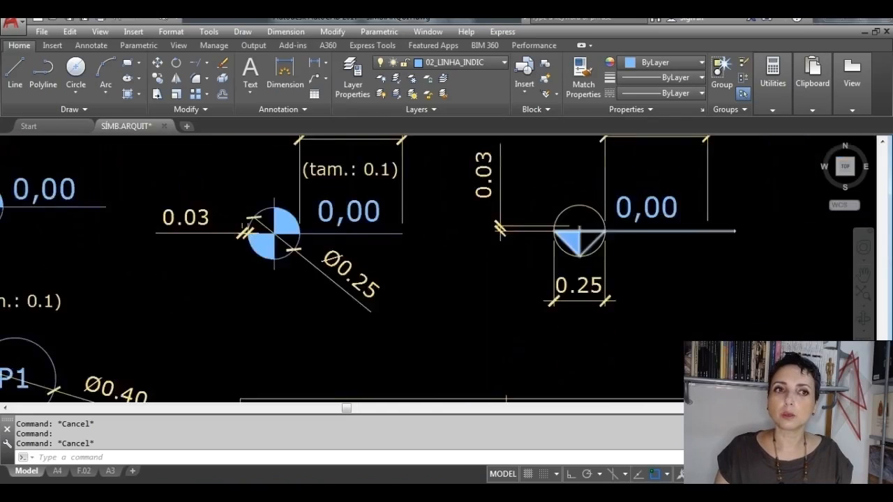
pyautogui.moveTo(649, 259); pyautogui.dragTo(414, 262, button='middle')
pyautogui.scroll(4, 455, 231)
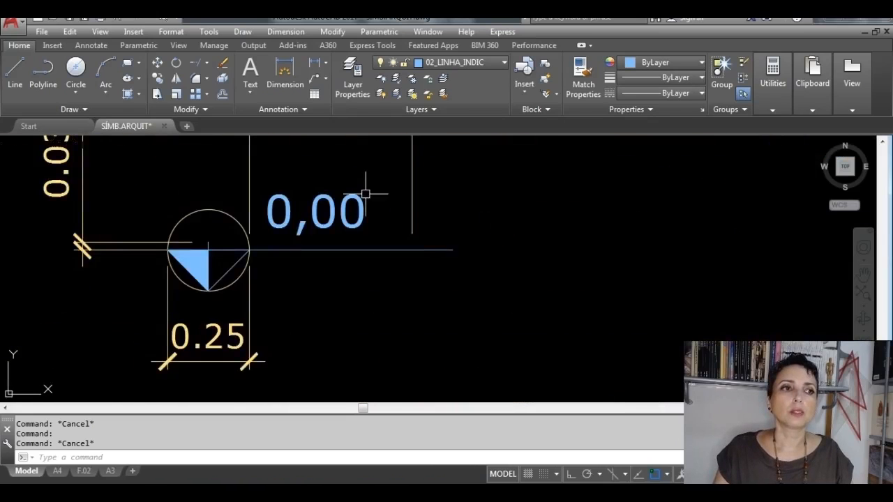
pyautogui.click(77, 69)
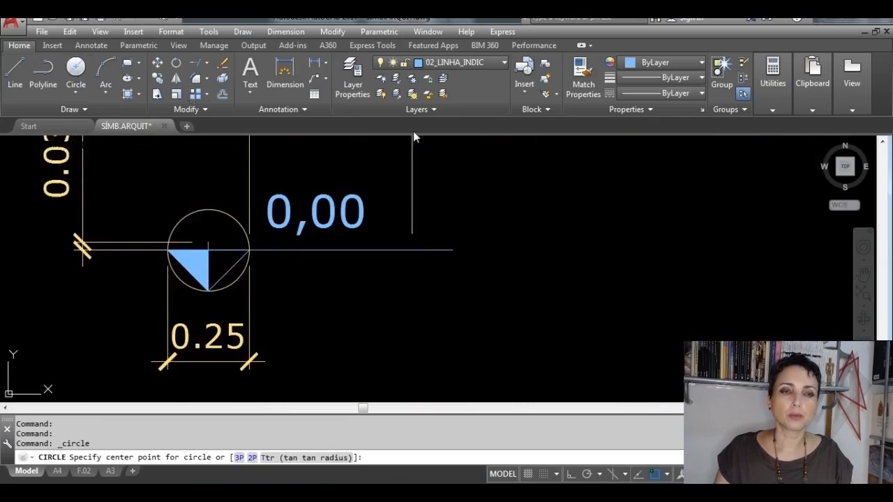
pyautogui.click(568, 244)
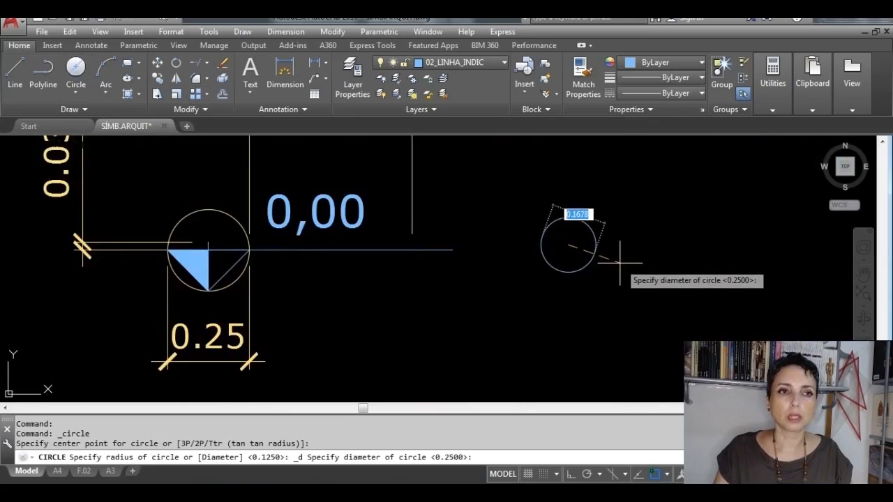
pyautogui.write('0')
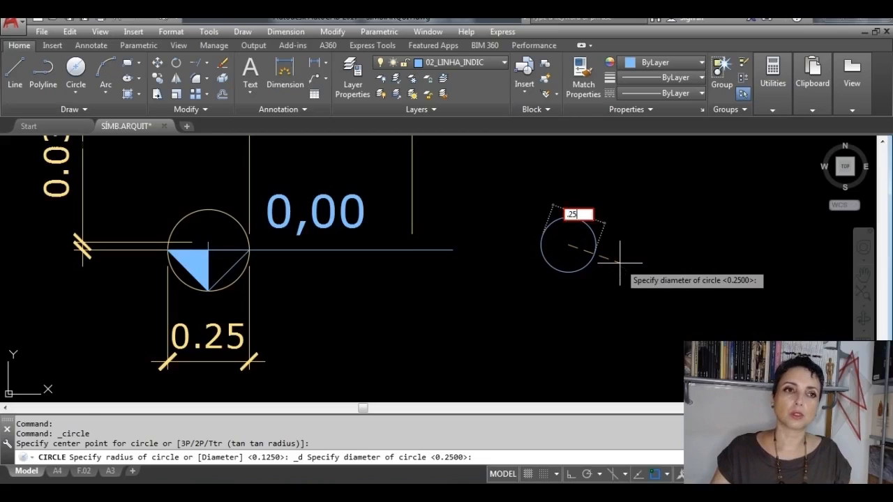
pyautogui.press('Return')
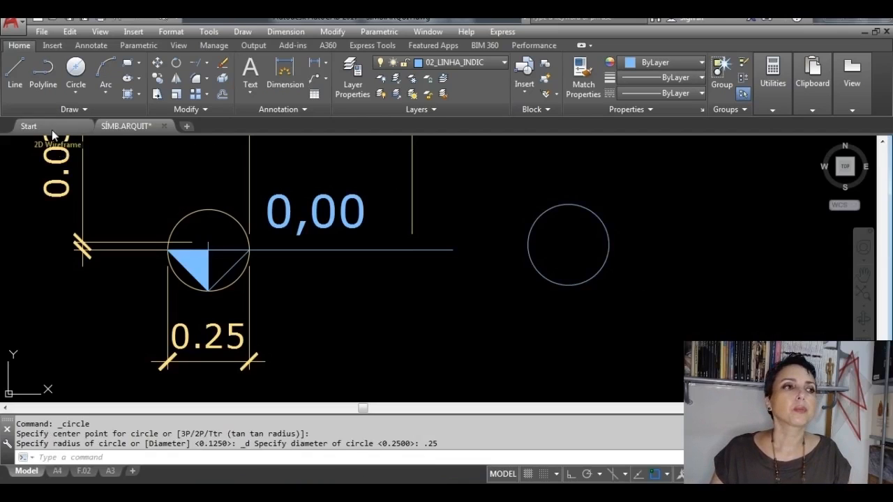
# Step: Draw a closed triangle inside the new circle with lines joining its left, right and bottom quadrant points
pyautogui.click(18, 74)
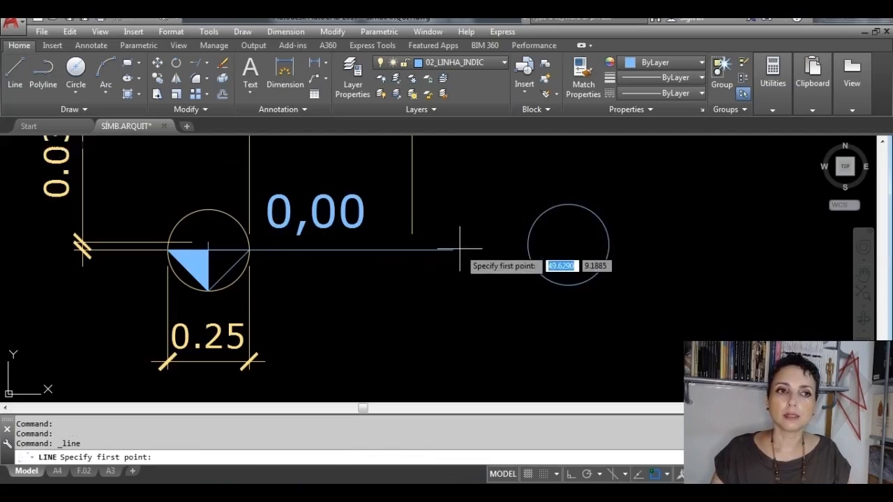
pyautogui.click(528, 245)
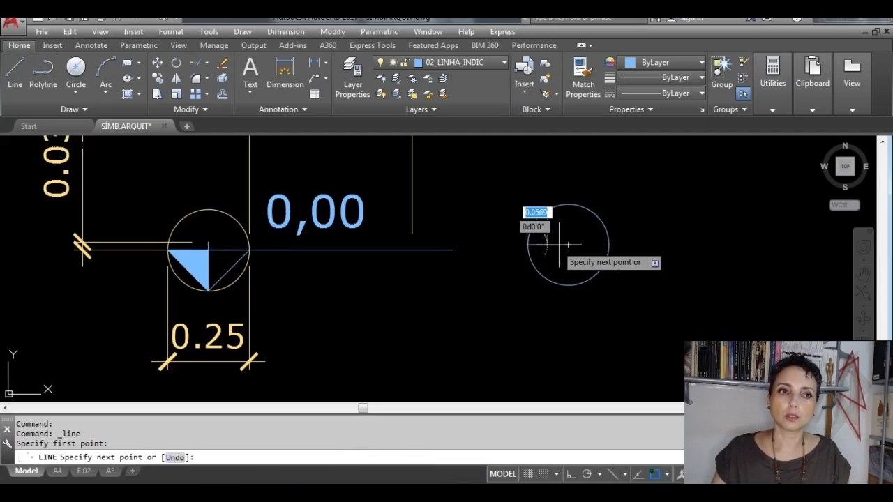
pyautogui.click(608, 245)
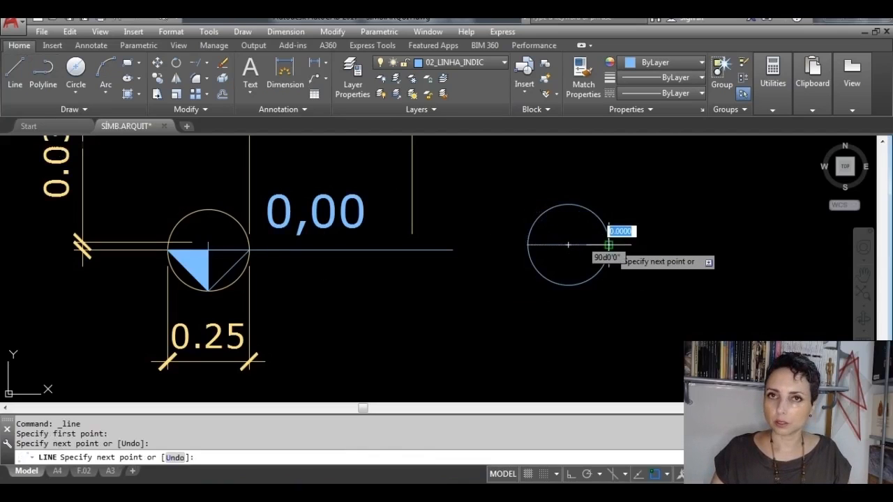
pyautogui.click(569, 284)
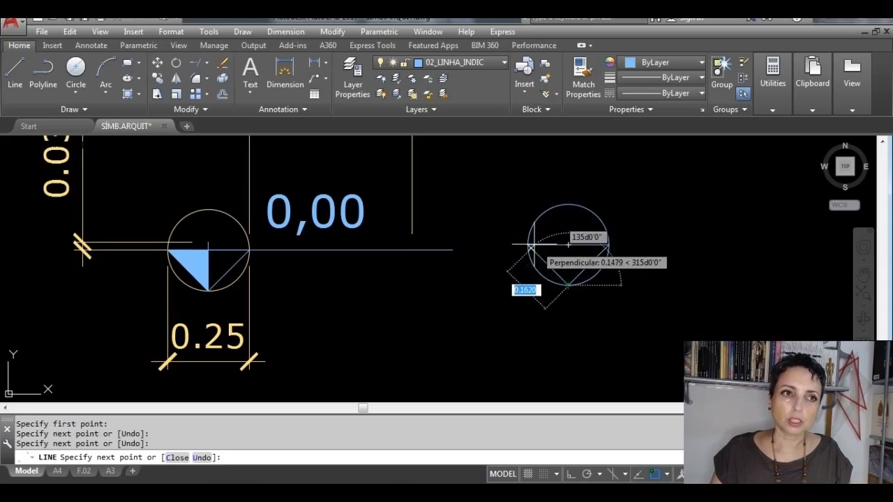
pyautogui.click(528, 244)
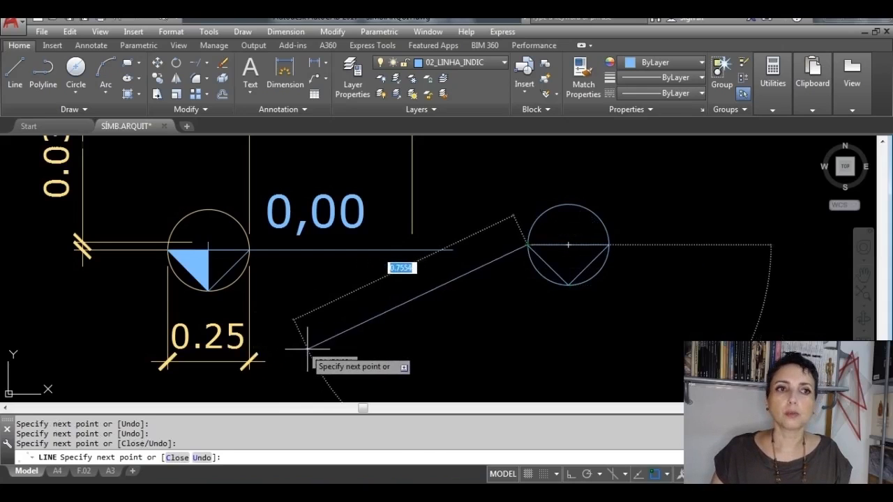
pyautogui.press('Escape')
# Step: Erase the construction circle around the new triangle, keeping the three lines
pyautogui.scroll(2, 528, 244)
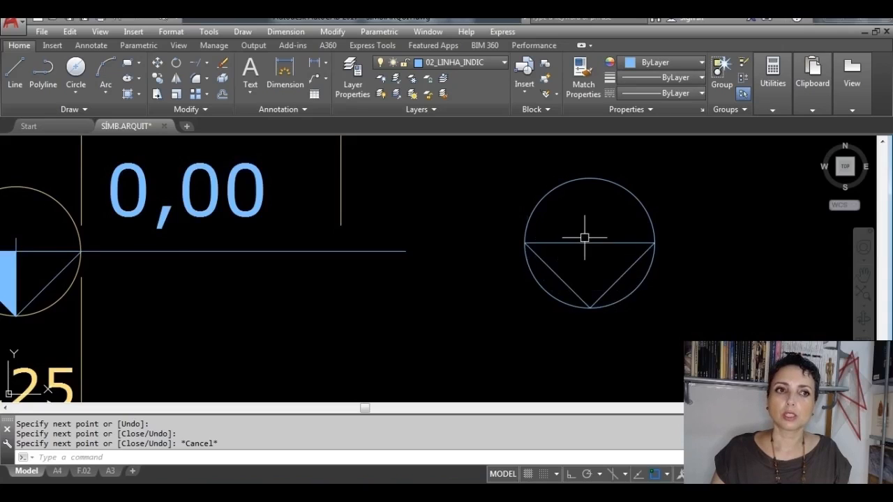
pyautogui.click(566, 303)
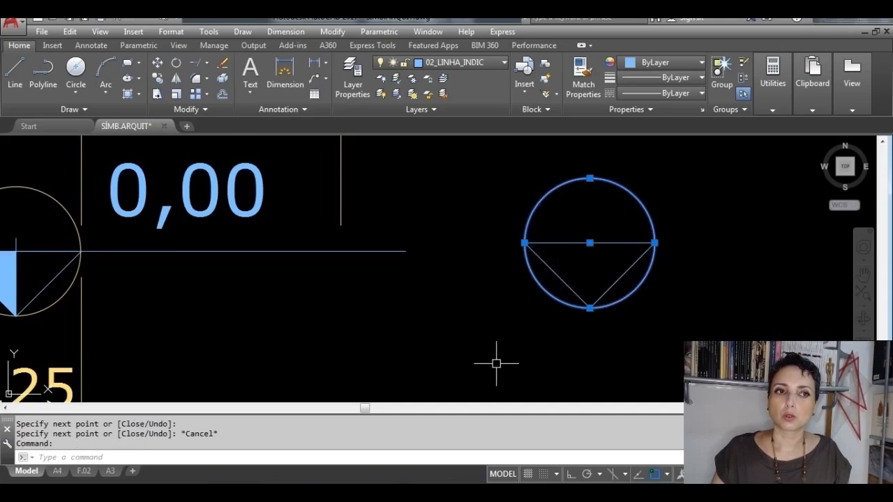
pyautogui.scroll(-2, 490, 334)
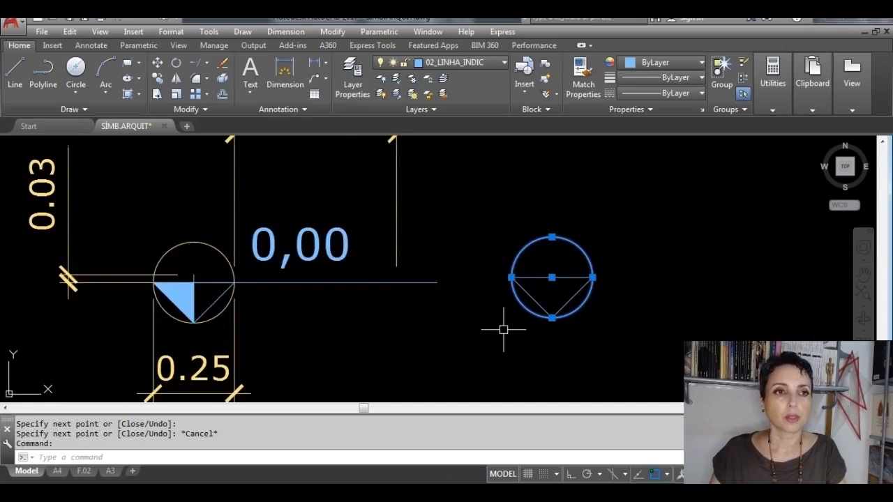
pyautogui.press('Delete')
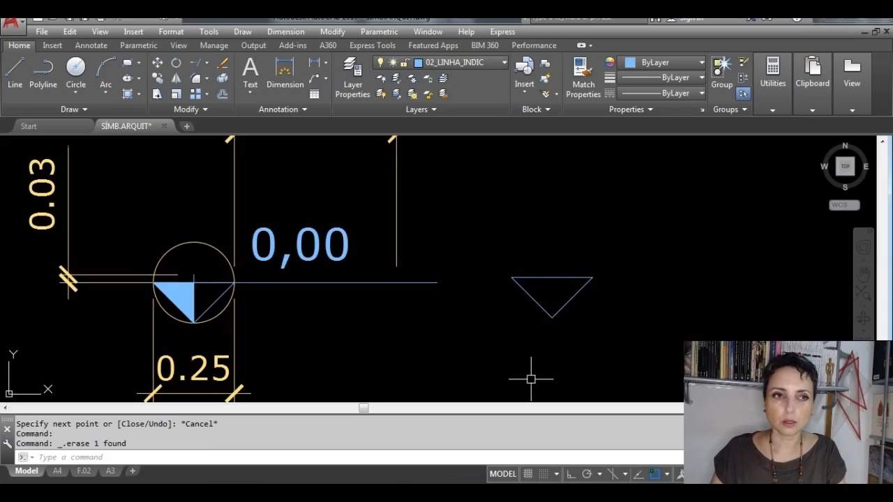
# Step: Draw a horizontal line 0.5 long to the right from the new triangle's top-right corner, with Ortho on
pyautogui.scroll(-3, 516, 307)
pyautogui.scroll(1, 434, 329)
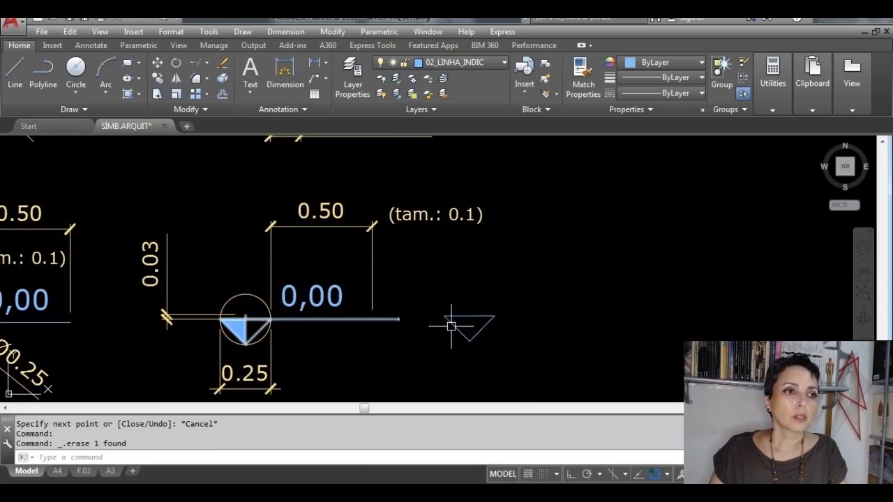
pyautogui.click(15, 70)
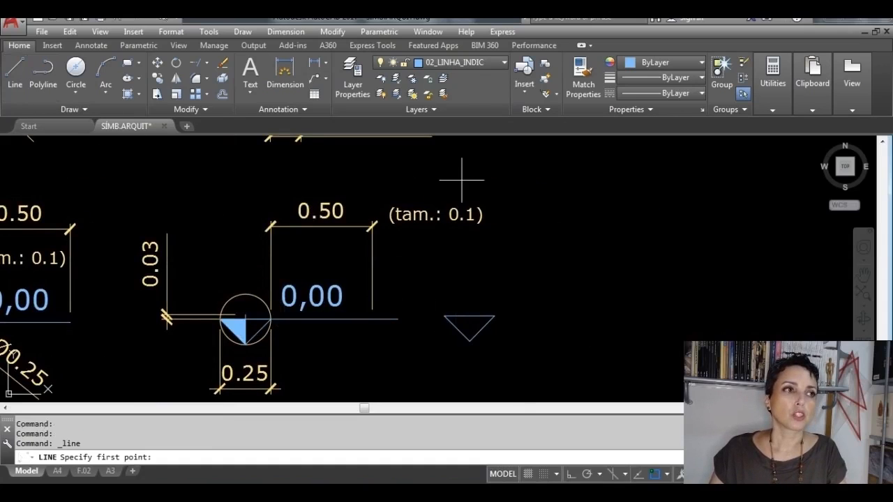
pyautogui.click(494, 316)
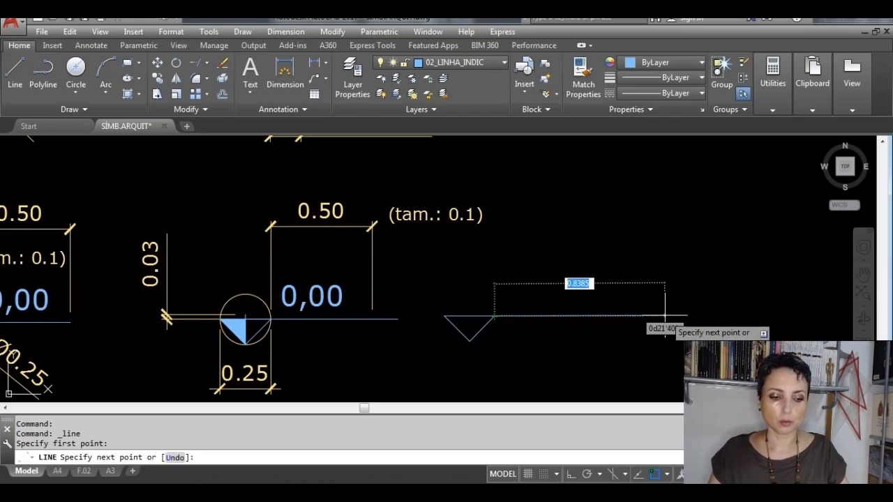
pyautogui.press('F8')
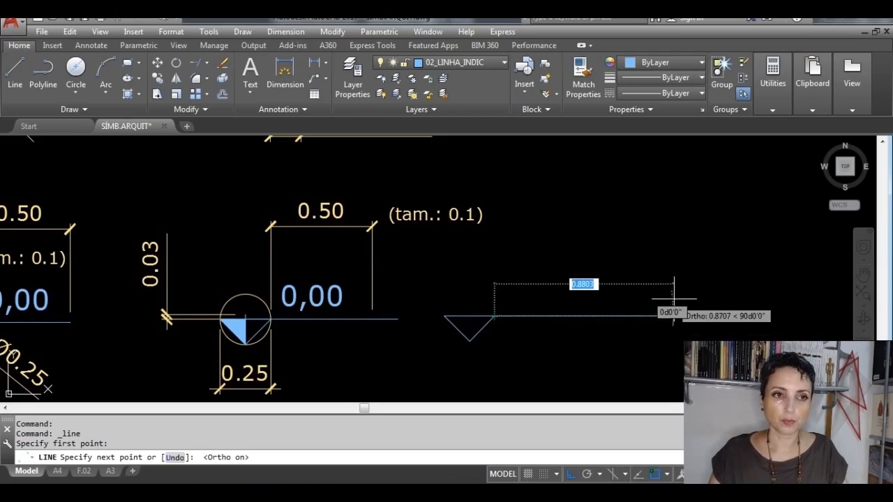
pyautogui.write('.5')
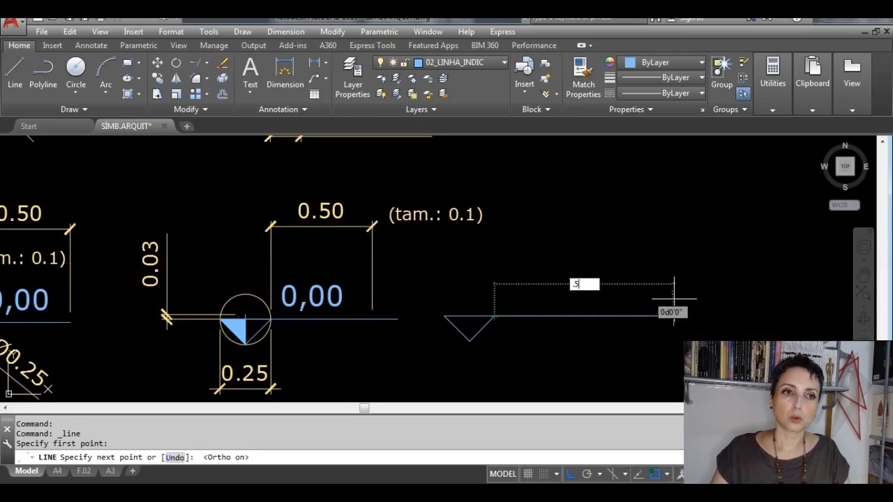
pyautogui.press('Return')
pyautogui.press('Return')
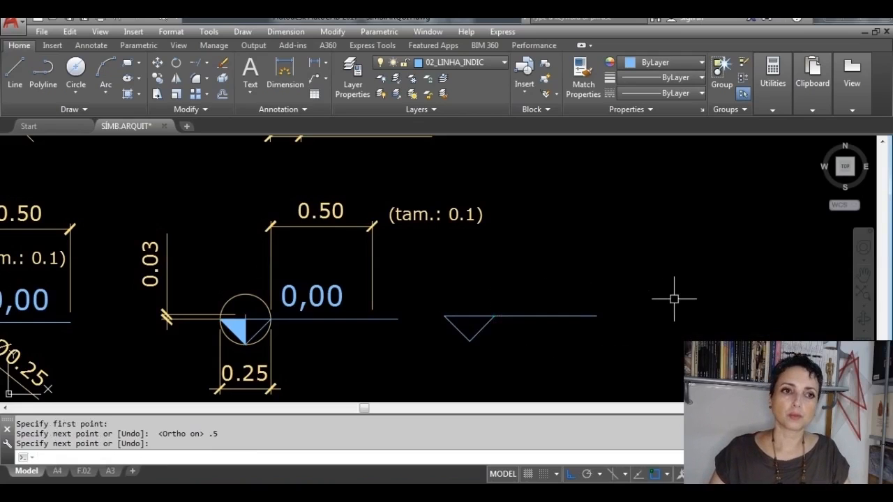
# Step: Draw a vertical line from the new triangle's bottom vertex up to the midpoint of its top edge
pyautogui.scroll(2, 504, 328)
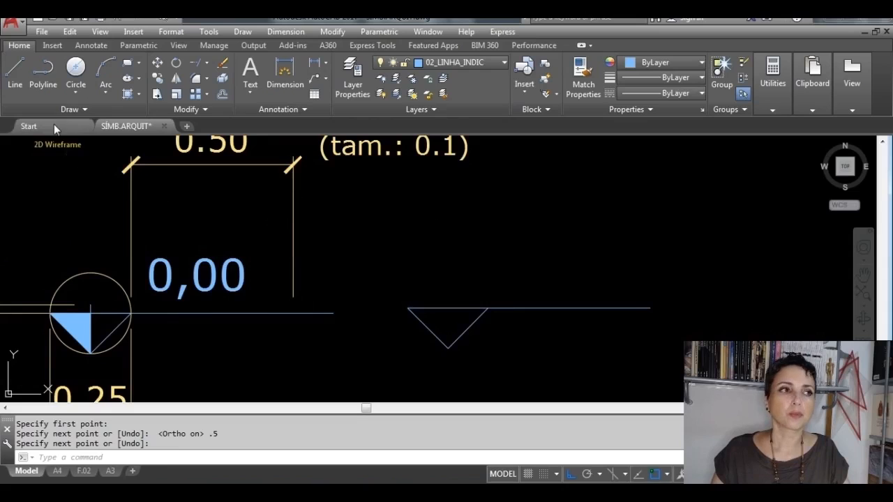
pyautogui.click(15, 70)
pyautogui.click(448, 346)
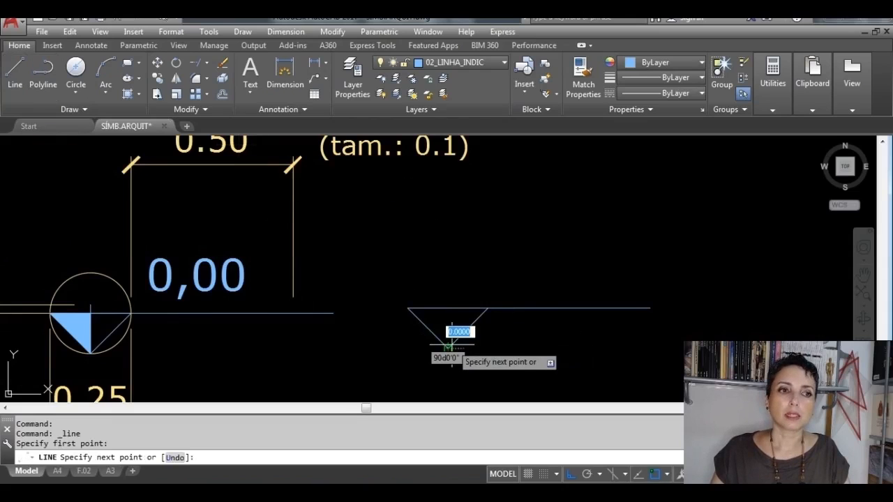
pyautogui.scroll(4, 448, 346)
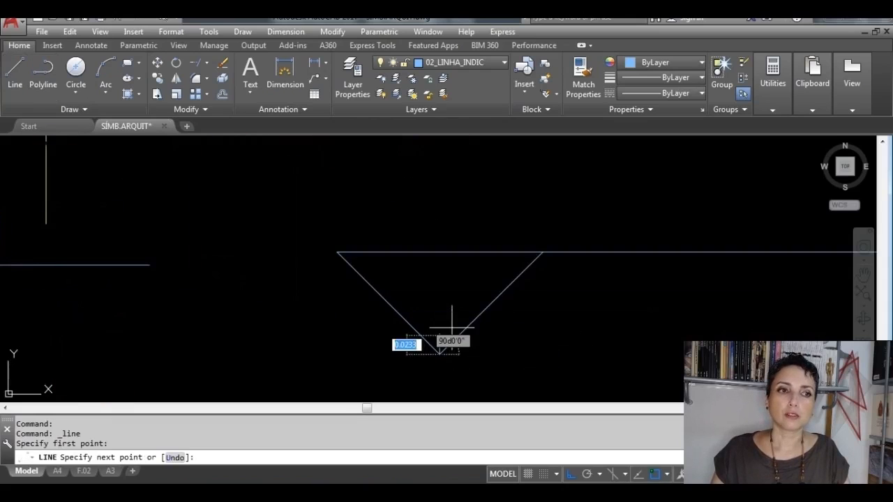
pyautogui.click(439, 252)
pyautogui.press('Return')
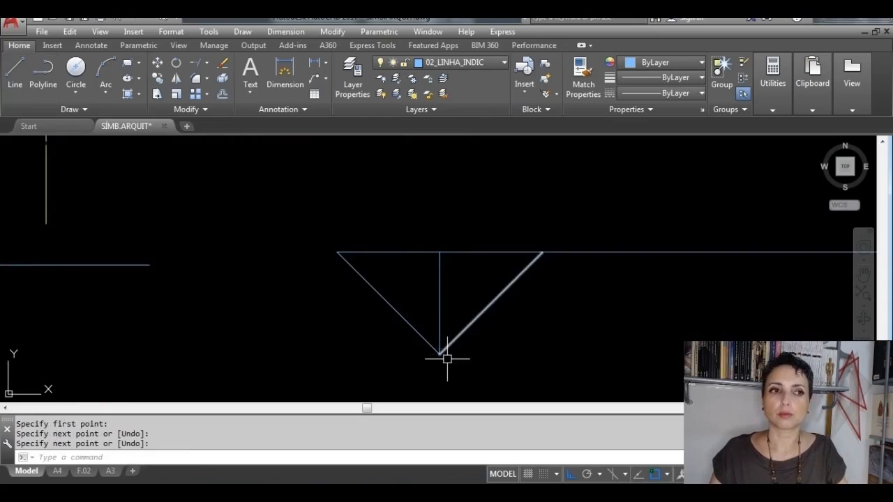
# Step: Stretch the upper end of the triangle's vertical centre line 0.03 above the top edge
pyautogui.click(440, 277)
pyautogui.click(440, 253)
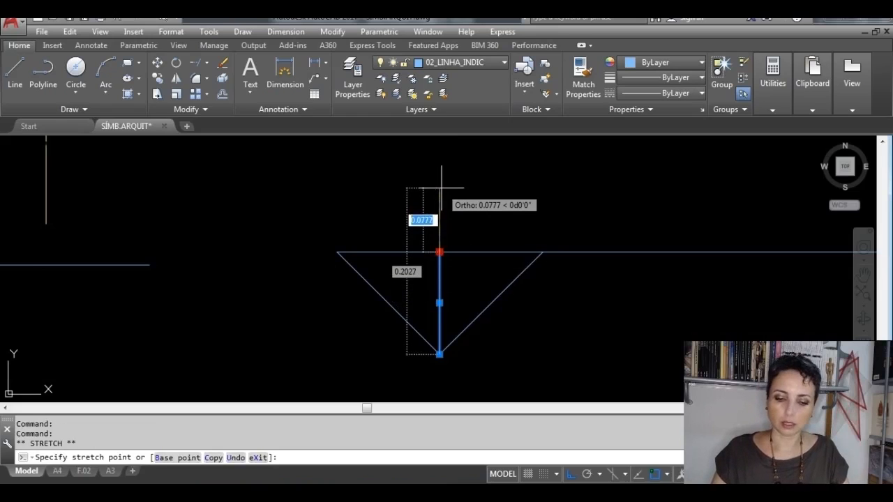
pyautogui.write('.03')
pyautogui.press('Return')
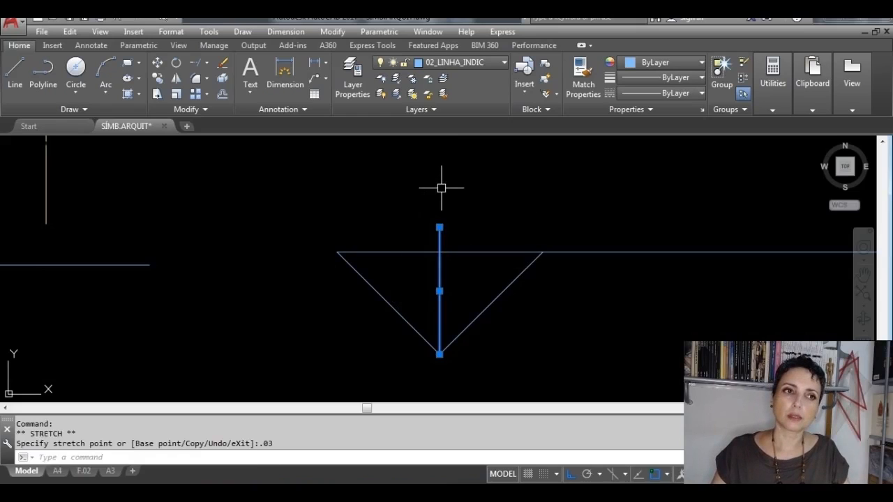
pyautogui.press('Escape')
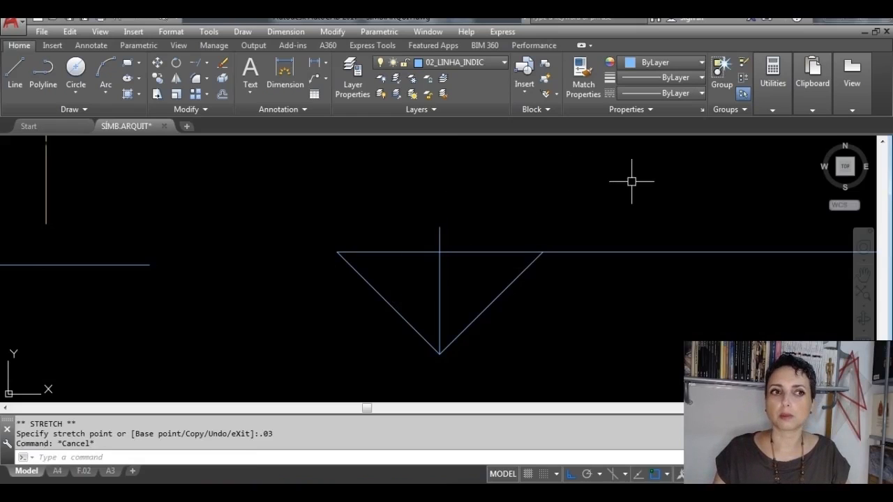
# Step: Fill the left half of the new triangle with a solid hatch
pyautogui.click(127, 95)
pyautogui.scroll(-2, 392, 299)
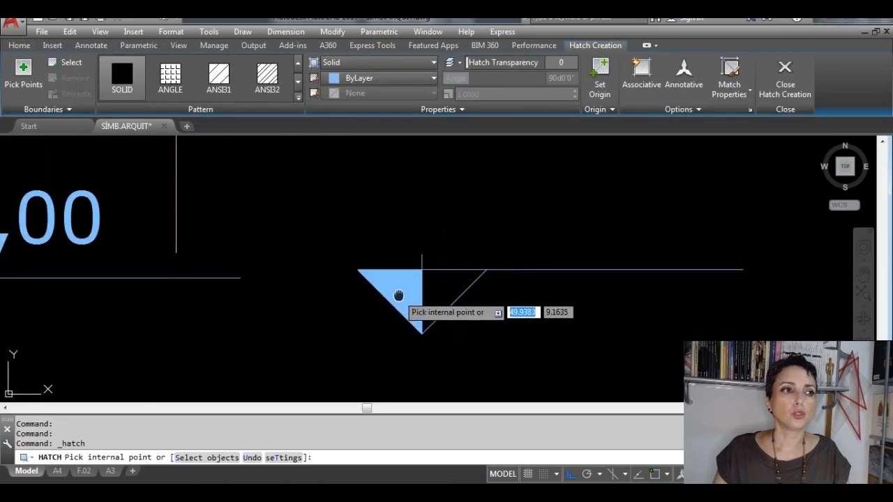
pyautogui.moveTo(398, 296); pyautogui.dragTo(638, 288, button='middle')
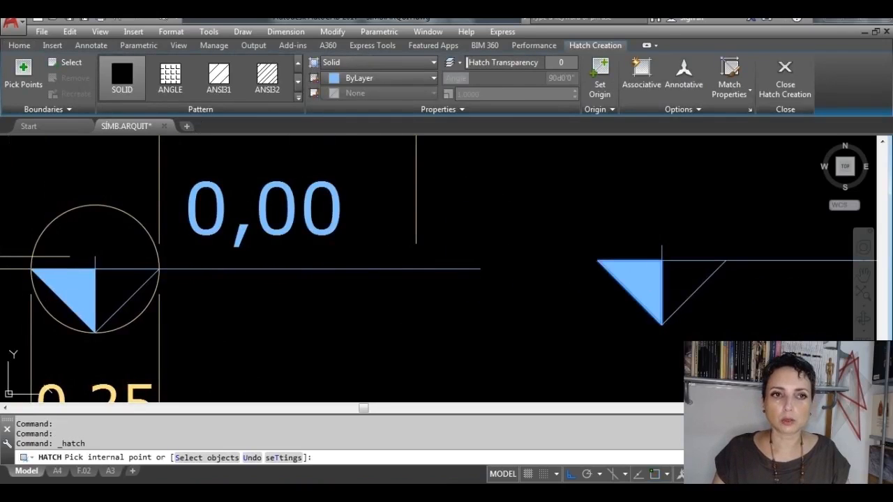
pyautogui.click(646, 274)
pyautogui.press('Return')
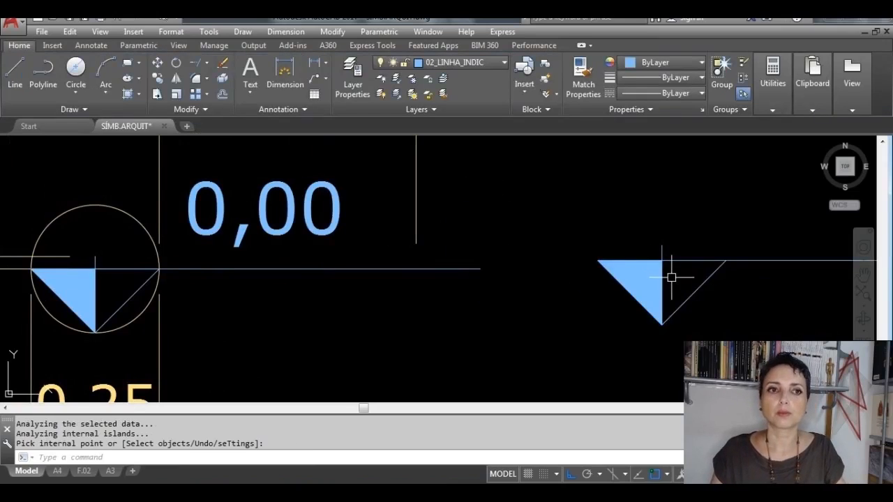
pyautogui.moveTo(671, 277)
pyautogui.mouseDown(button='middle')
pyautogui.moveTo(472, 253)
pyautogui.moveTo(339, 257)
pyautogui.mouseUp(button='middle')
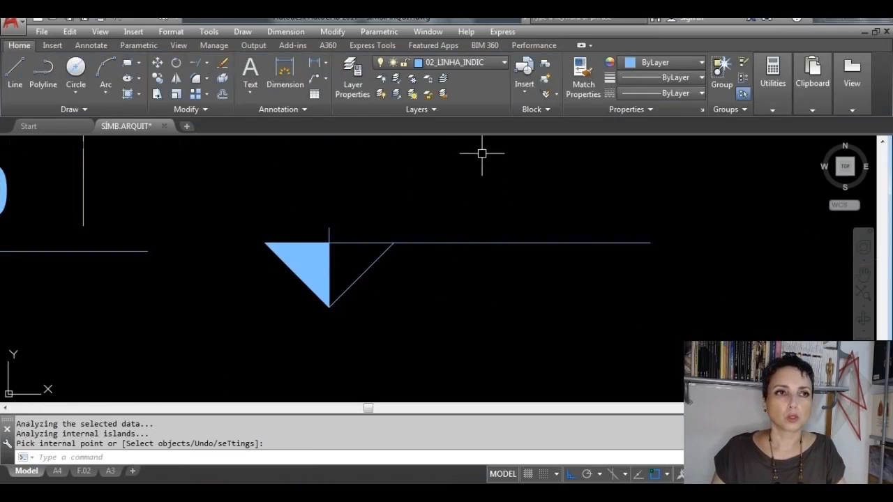
# Step: Start a block definition named COTA_NÍVEL_CORTE with its base point at the triangle's bottom vertex
pyautogui.click(545, 77)
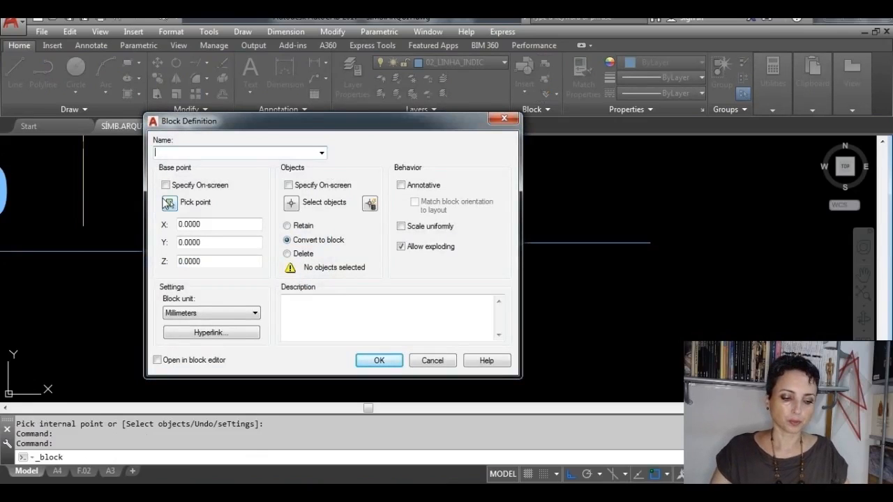
pyautogui.write('COTA_NÍV')
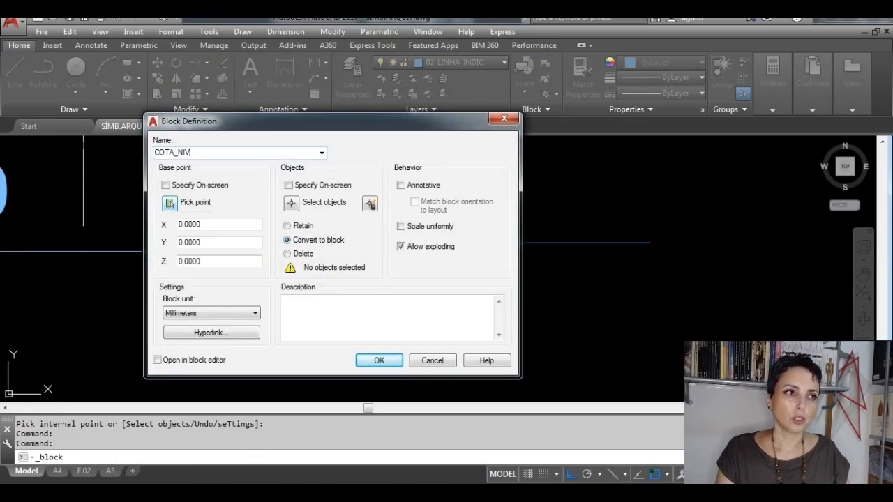
pyautogui.write('EL_CORTE')
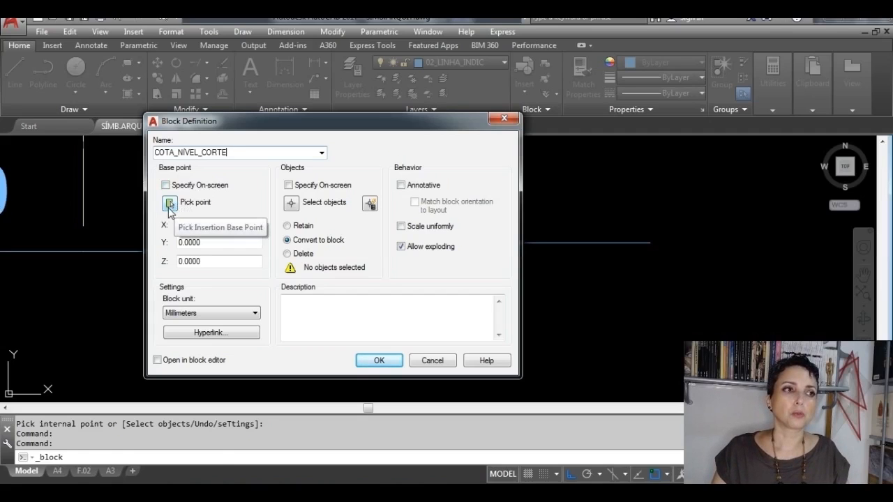
pyautogui.click(169, 204)
pyautogui.scroll(2, 307, 324)
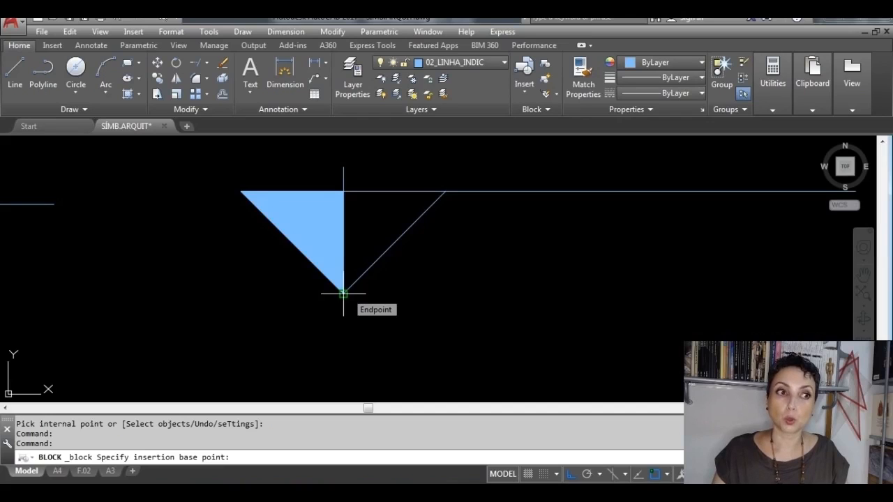
pyautogui.click(344, 293)
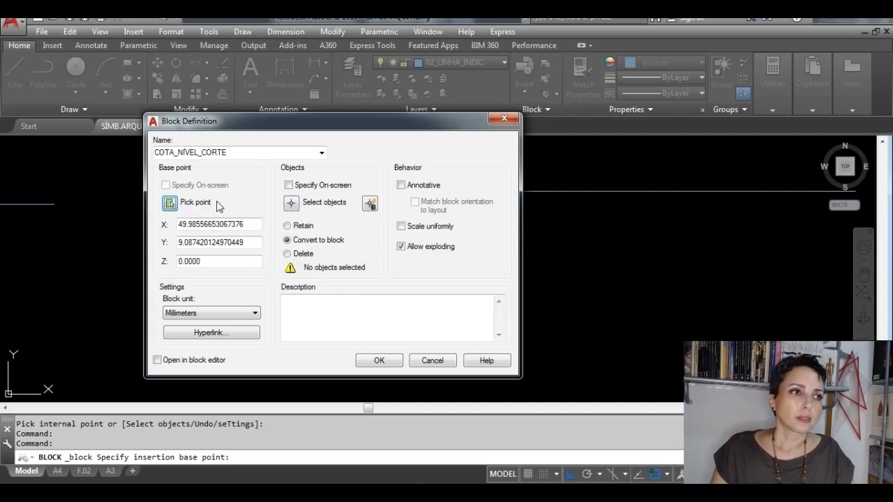
# Step: Include the whole new level symbol in the COTA_NÍVEL_CORTE definition, converting the objects to a block, and create it
pyautogui.click(291, 202)
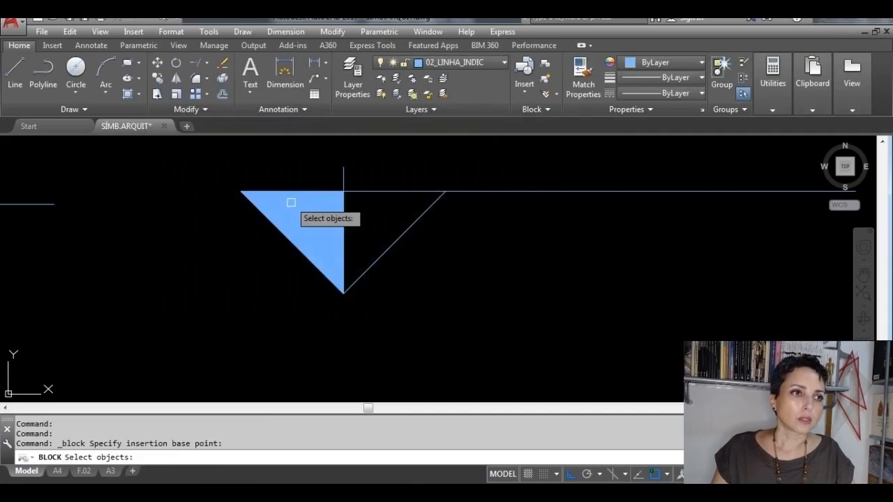
pyautogui.scroll(-4, 449, 264)
pyautogui.click(549, 305)
pyautogui.click(370, 226)
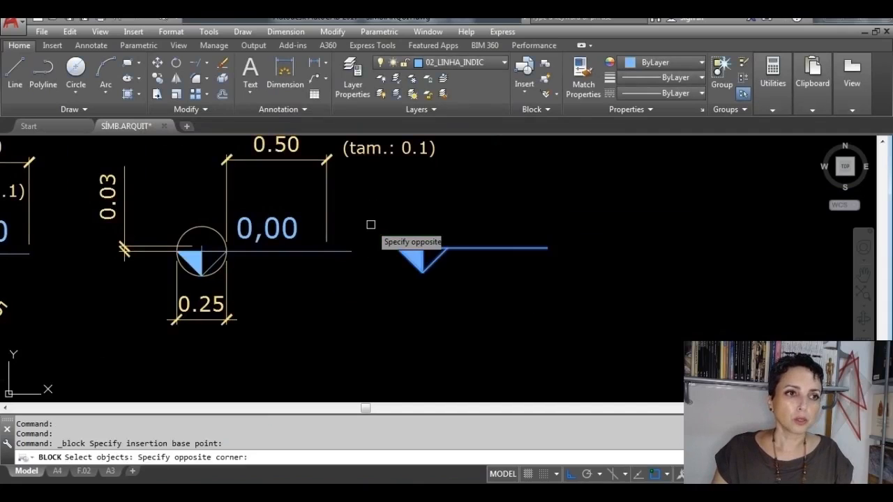
pyautogui.press('Return')
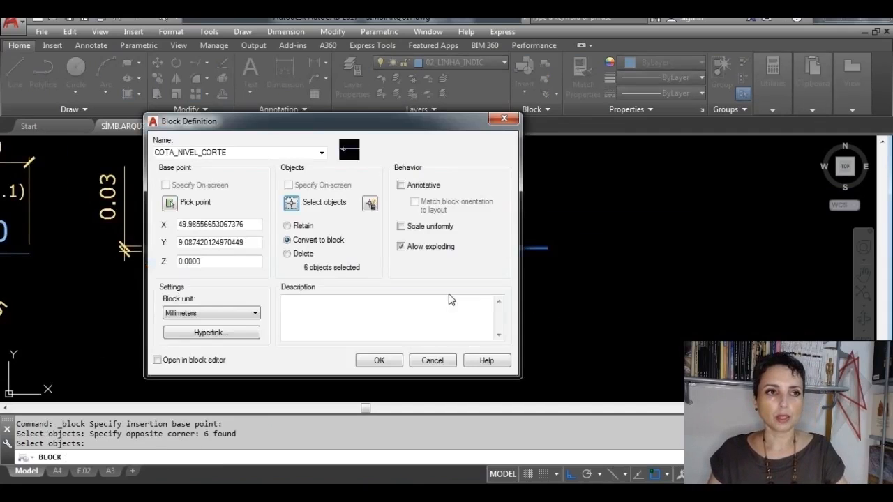
pyautogui.click(395, 360)
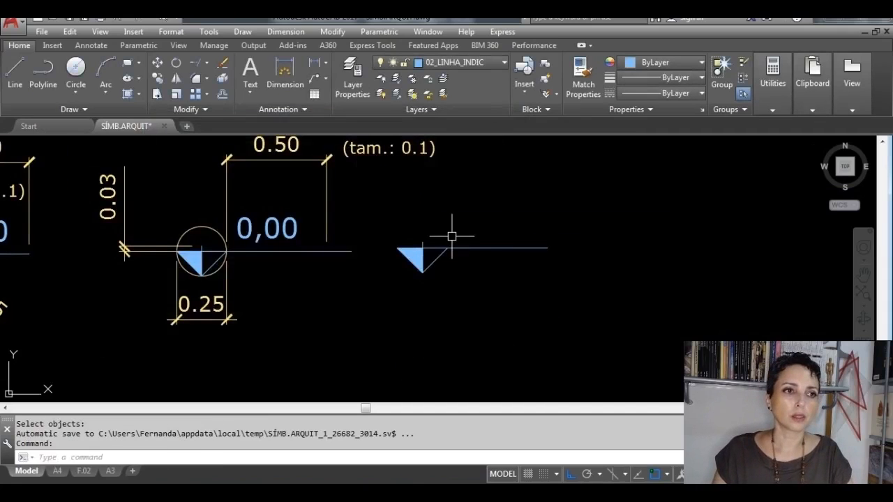
# Step: Check the new triangular level symbol by selecting it as one block, leaving it unselected
pyautogui.scroll(5, 438, 275)
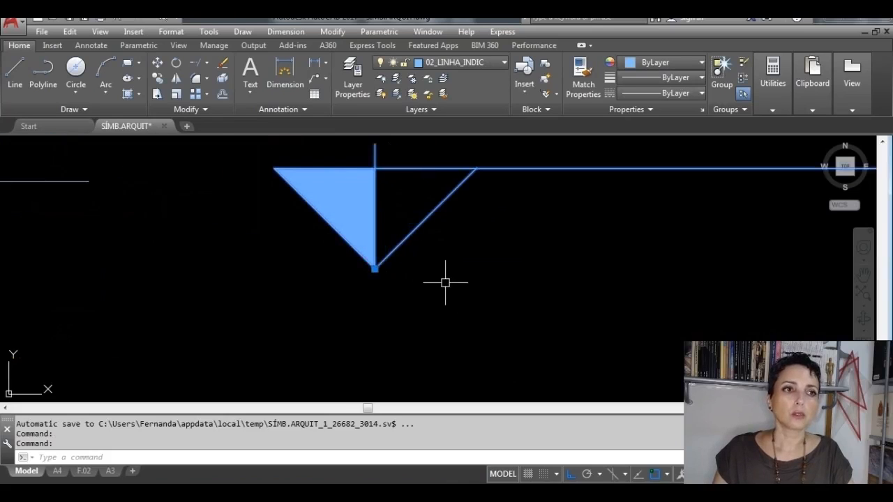
pyautogui.scroll(-5, 447, 282)
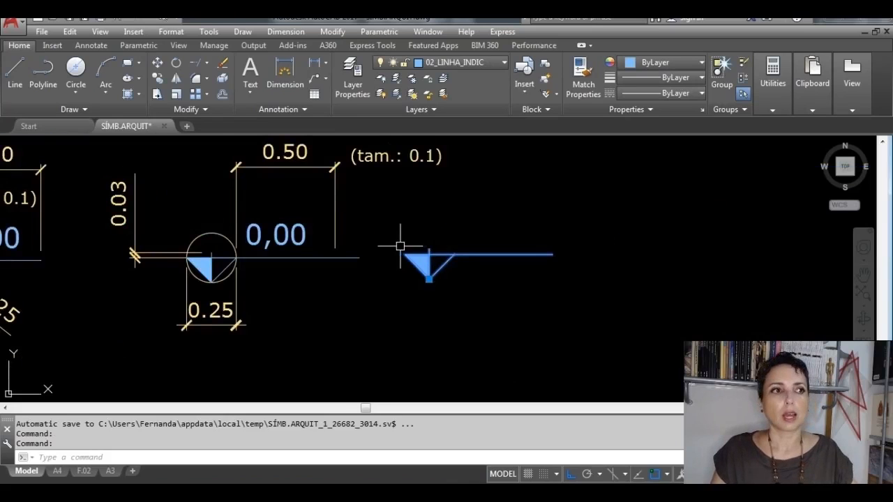
pyautogui.press('Escape')
# Step: Copy the reference symbol's 0,00 text horizontally to above the extension line of the new triangular level block
pyautogui.click(299, 237)
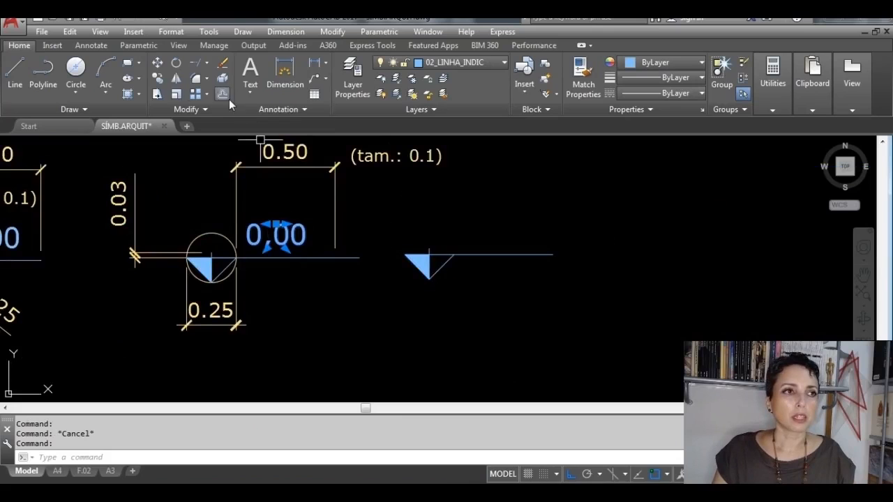
pyautogui.click(157, 78)
pyautogui.click(278, 230)
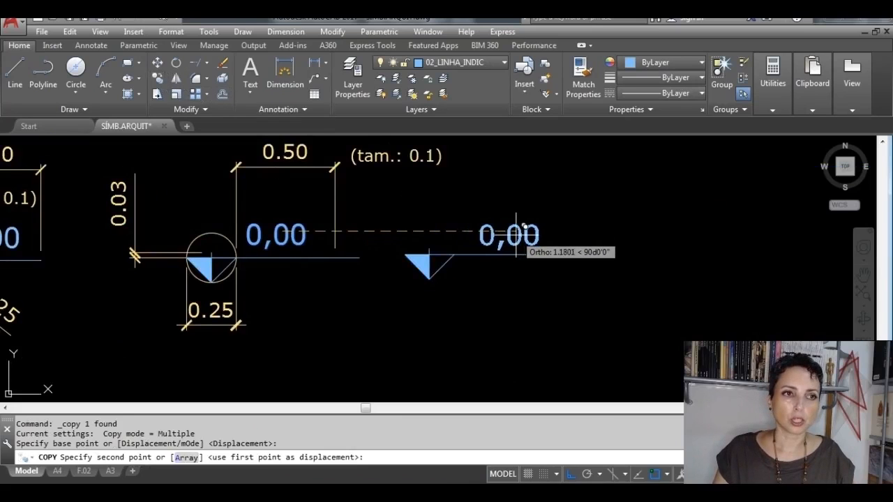
pyautogui.click(510, 232)
pyautogui.press('Escape')
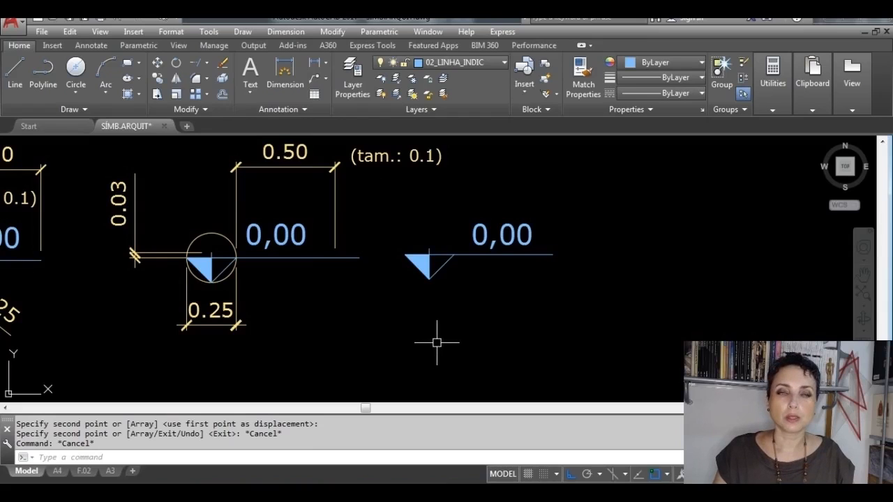
# Step: Check the triangular level block and its 0,00 text by selecting both objects, leaving them unselected
pyautogui.click(431, 269)
pyautogui.click(475, 244)
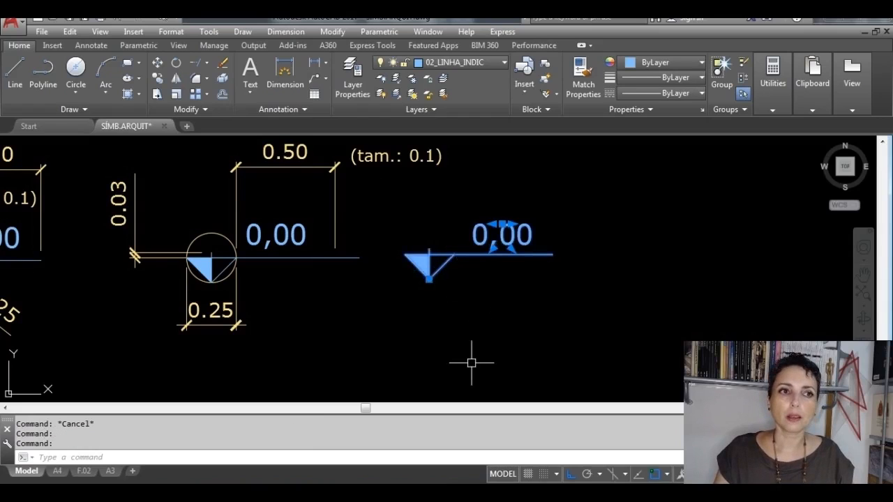
pyautogui.press('Escape')
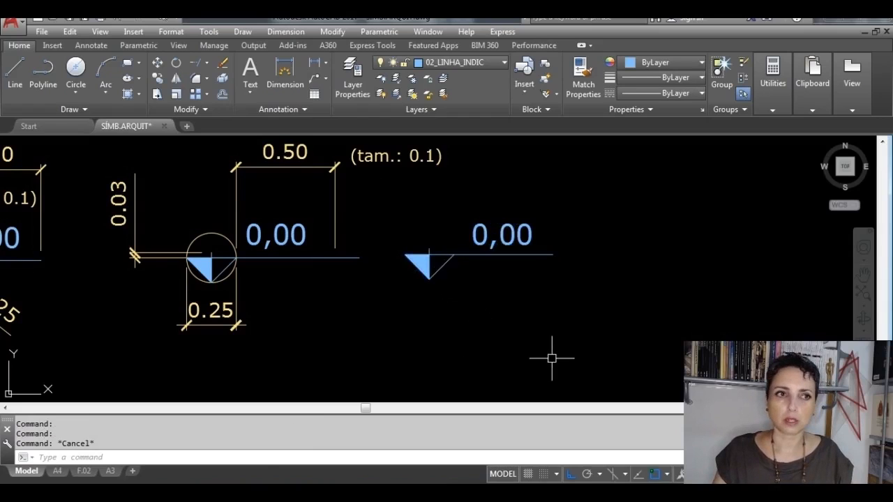
# Step: Erase the new triangular level block from the drawing area together with its copied 0,00 text
pyautogui.click(587, 356)
pyautogui.click(391, 209)
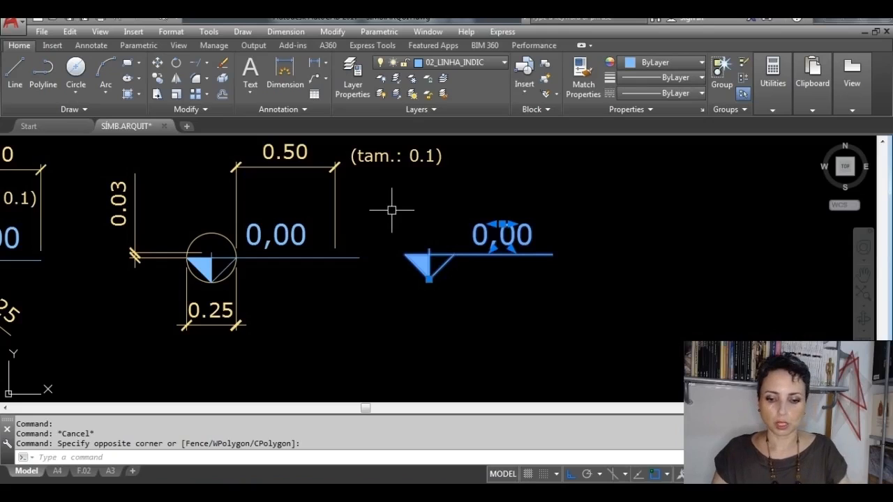
pyautogui.press('Delete')
pyautogui.scroll(-4, 487, 258)
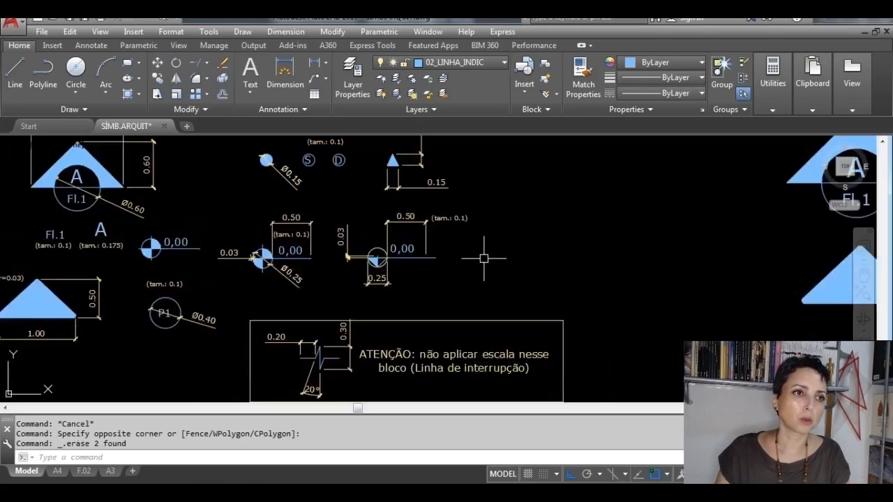
# Step: Erase the plan level symbol copy beside the dimensioned reference symbols, together with its 0,00 text
pyautogui.scroll(3, 213, 265)
pyautogui.click(218, 253)
pyautogui.click(132, 208)
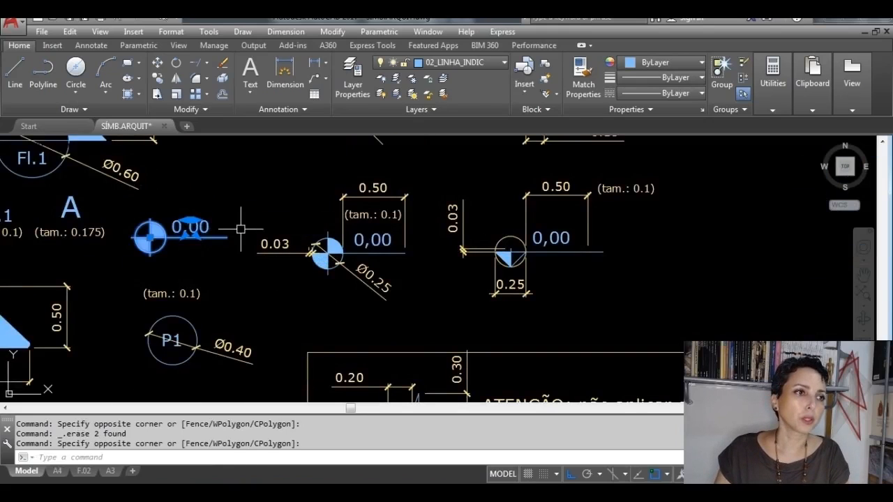
pyautogui.press('Delete')
# Step: Examine the break line (Linha de interrupção) reference symbol, its length, height and angle dimensions, and the note about scaling
pyautogui.scroll(-3, 267, 234)
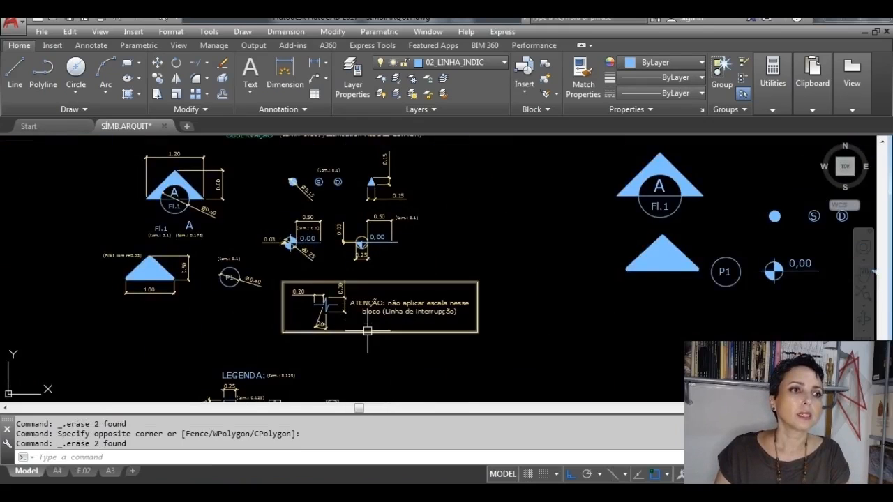
pyautogui.moveTo(367, 331)
pyautogui.mouseDown(button='middle')
pyautogui.moveTo(513, 268)
pyautogui.moveTo(560, 265)
pyautogui.mouseUp(button='middle')
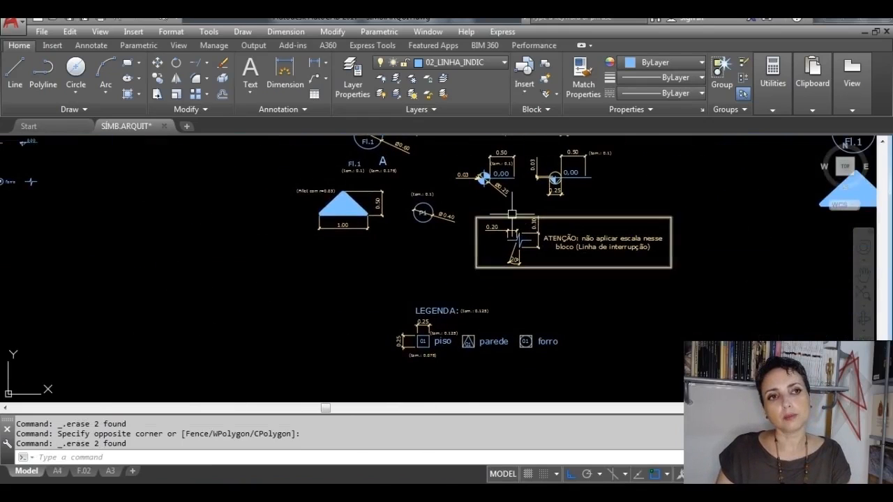
pyautogui.scroll(4, 512, 213)
pyautogui.moveTo(546, 311)
pyautogui.mouseDown(button='middle')
pyautogui.moveTo(492, 298)
pyautogui.moveTo(375, 299)
pyautogui.moveTo(375, 291)
pyautogui.mouseUp(button='middle')
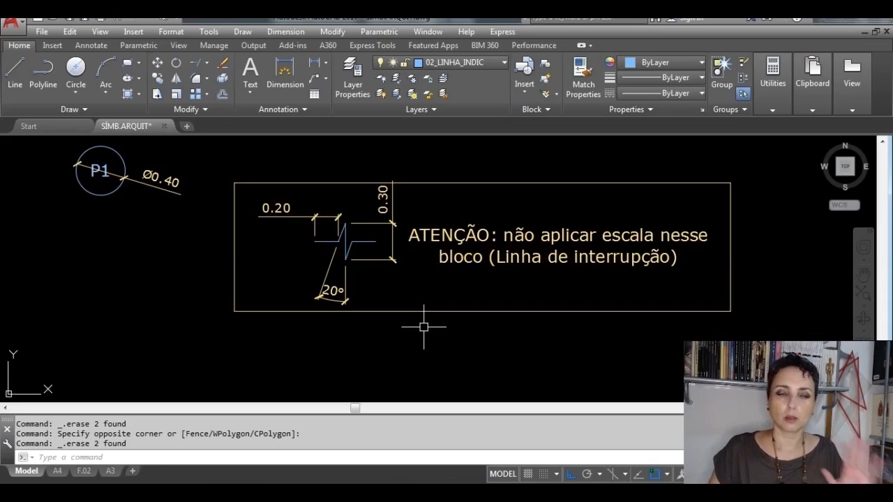
pyautogui.moveTo(424, 325)
pyautogui.mouseDown(button='middle')
pyautogui.moveTo(504, 314)
pyautogui.moveTo(555, 343)
pyautogui.mouseUp(button='middle')
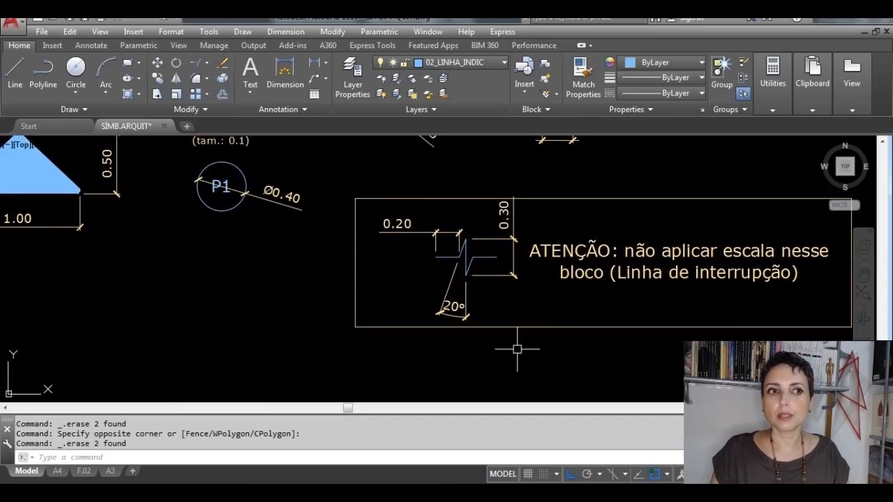
pyautogui.scroll(4, 461, 230)
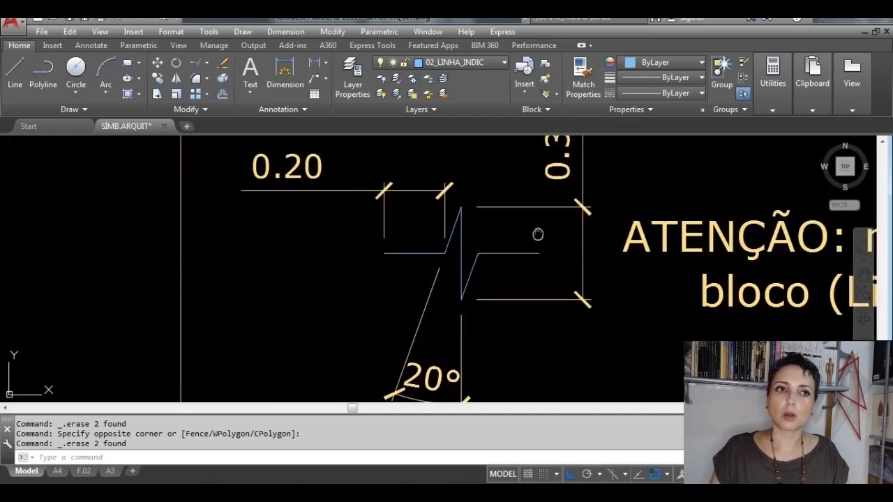
pyautogui.moveTo(534, 233)
pyautogui.mouseDown(button='middle')
pyautogui.moveTo(534, 282)
pyautogui.moveTo(601, 257)
pyautogui.mouseUp(button='middle')
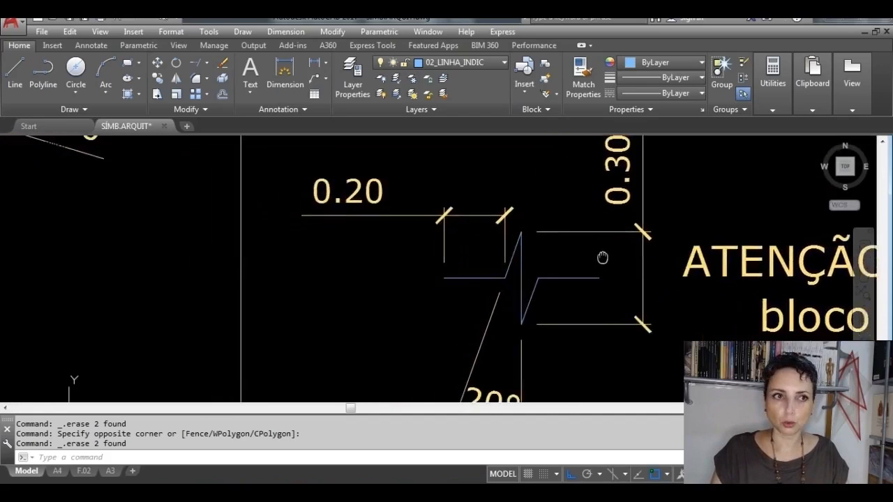
pyautogui.moveTo(602, 258); pyautogui.dragTo(731, 252, button='middle')
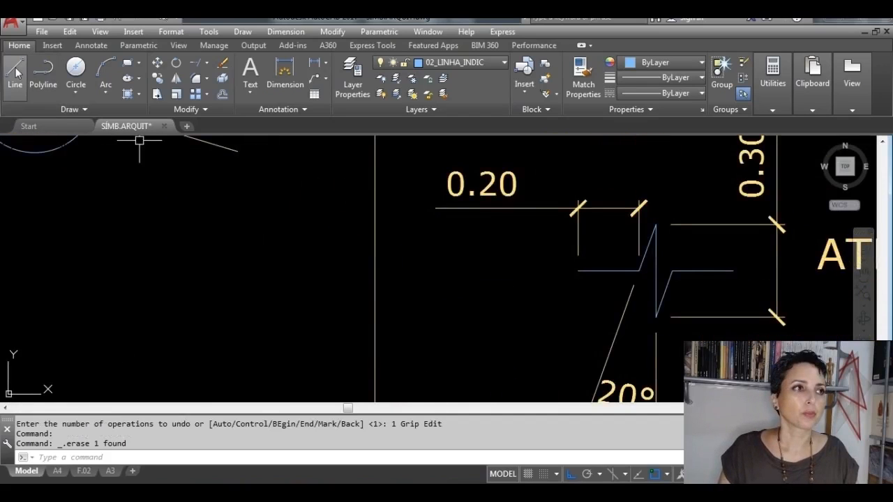
# Step: Draw a vertical line 0.3 long in the empty area outside the break line reference frame
pyautogui.click(15, 71)
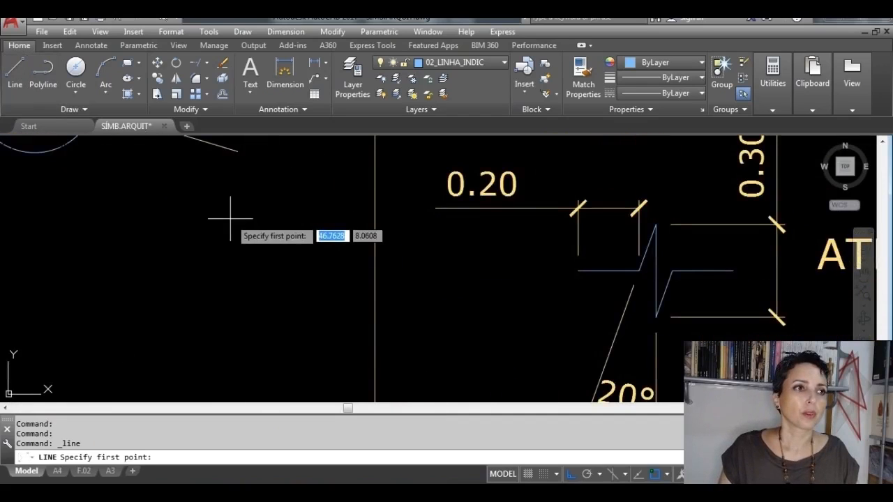
pyautogui.click(283, 279)
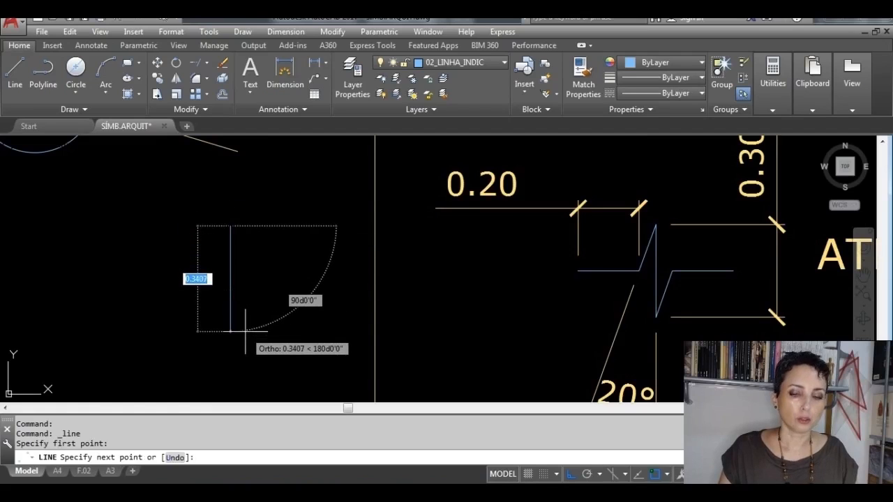
pyautogui.write('.3')
pyautogui.press('Return')
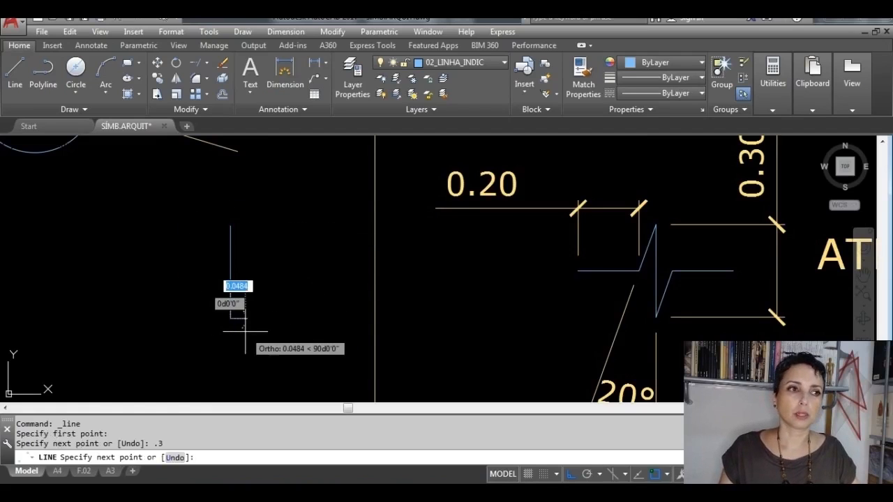
pyautogui.press('Return')
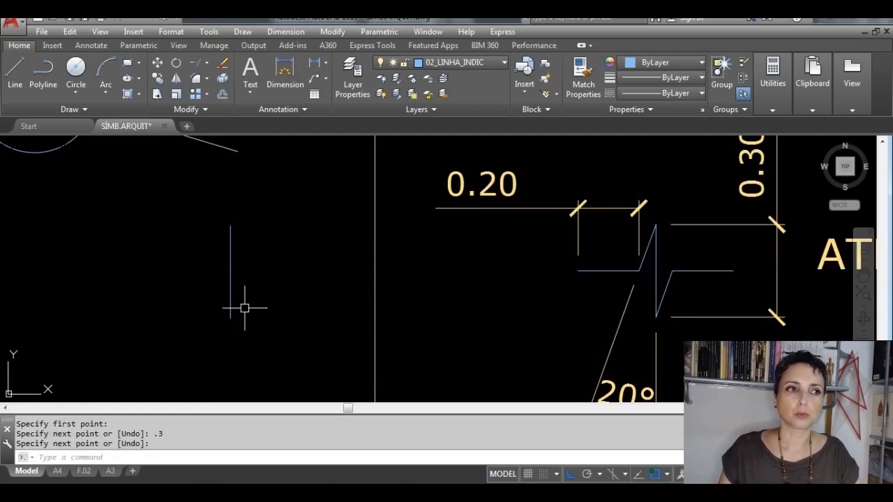
# Step: Rotate the new vertical line by 20° about its lower endpoint
pyautogui.moveTo(618, 328); pyautogui.dragTo(564, 285, button='middle')
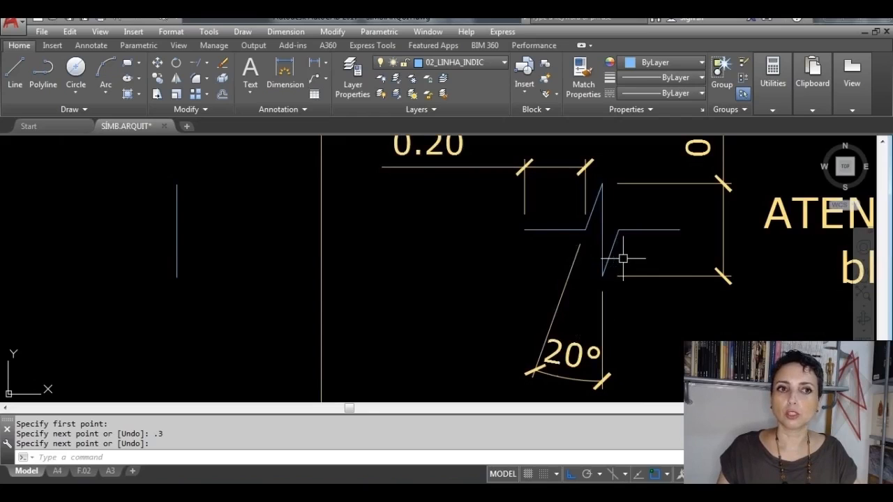
pyautogui.moveTo(207, 267); pyautogui.dragTo(291, 288, button='middle')
pyautogui.scroll(2, 290, 288)
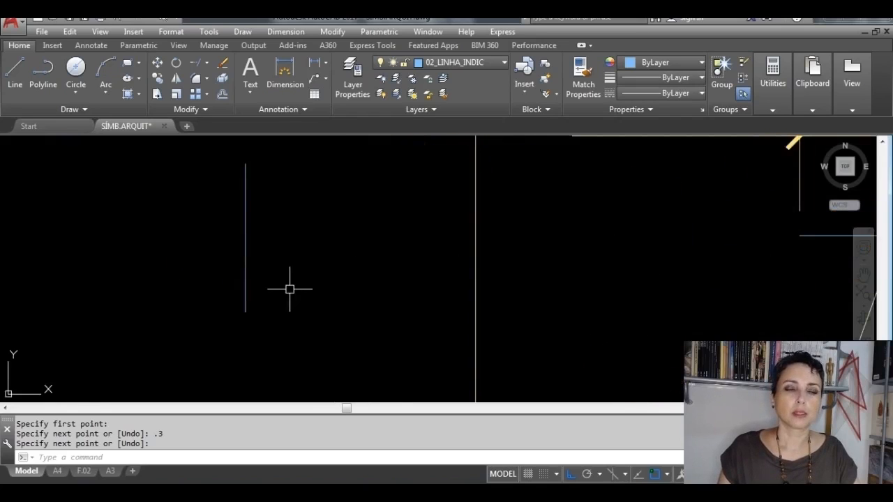
pyautogui.press('Return')
pyautogui.click(246, 296)
pyautogui.scroll(-1, 268, 307)
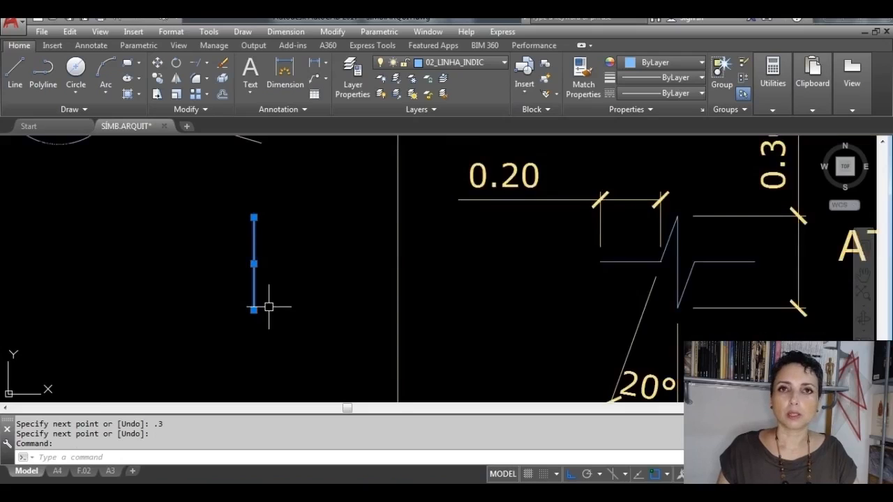
pyautogui.click(176, 64)
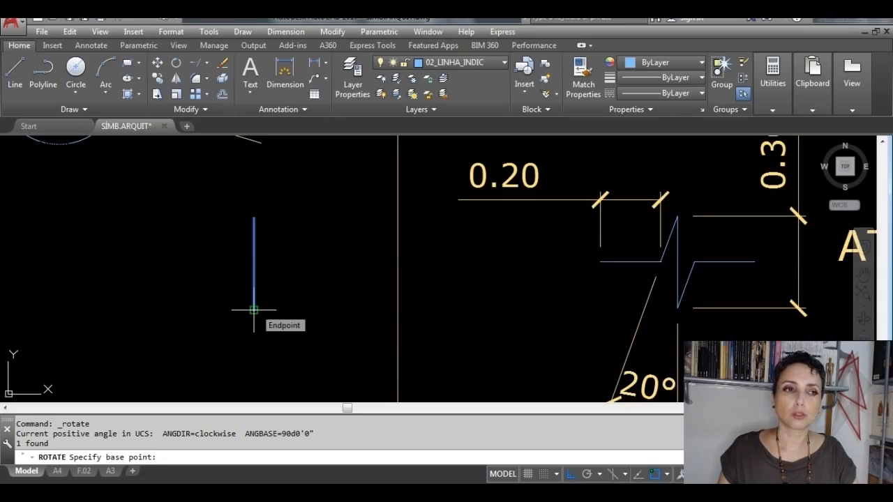
pyautogui.click(253, 309)
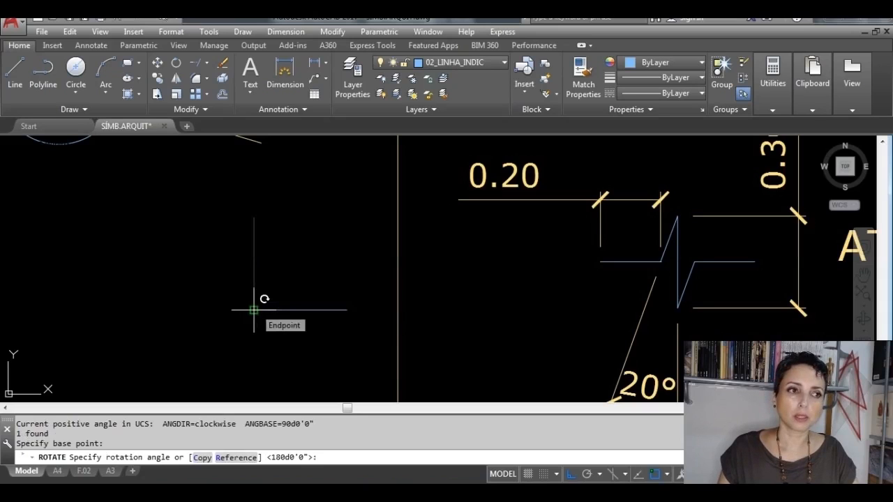
pyautogui.write('20')
pyautogui.press('Return')
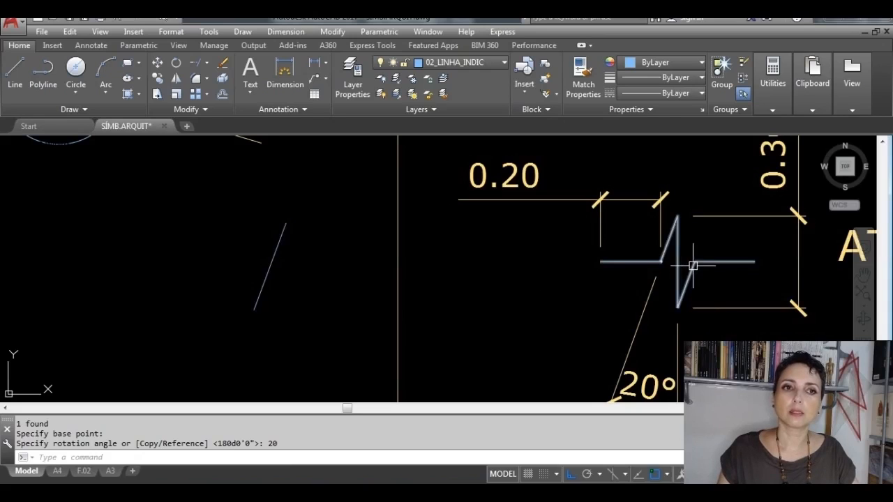
# Step: Draw a 0.3 vertical line upward from the lower endpoint of the slanted line
pyautogui.click(15, 72)
pyautogui.click(255, 310)
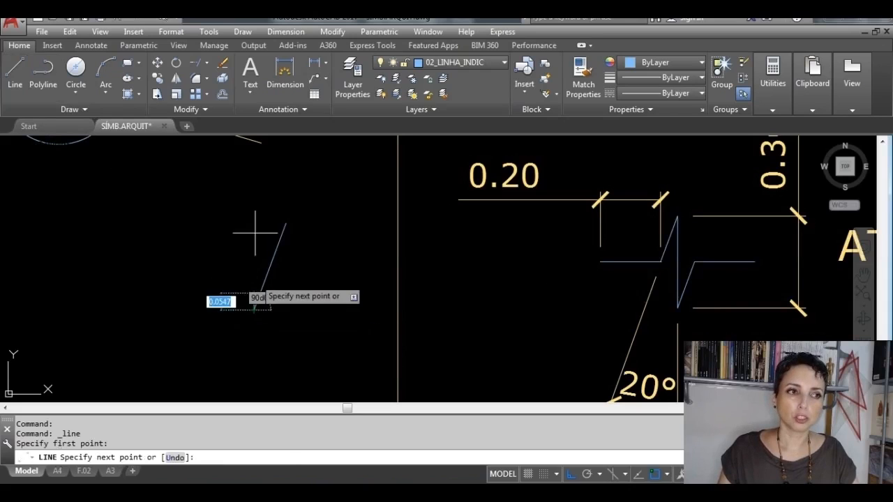
pyautogui.write('.')
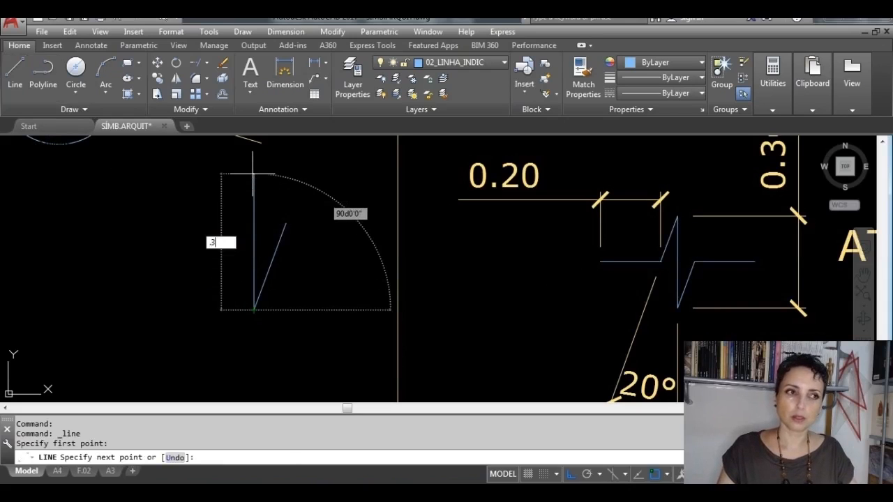
pyautogui.write('3')
pyautogui.press('Return')
pyautogui.press('Return')
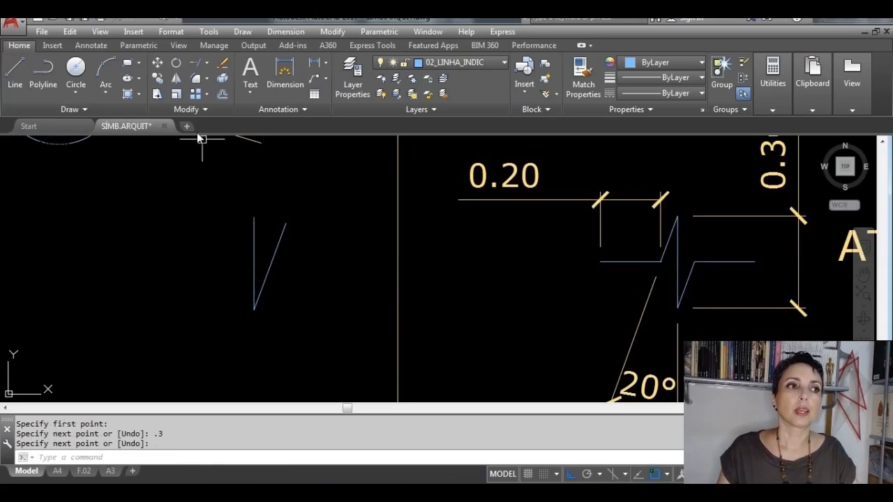
# Step: Rotate the 0.3 vertical line by 20° about its upper endpoint, parallel to the first slanted line
pyautogui.click(174, 65)
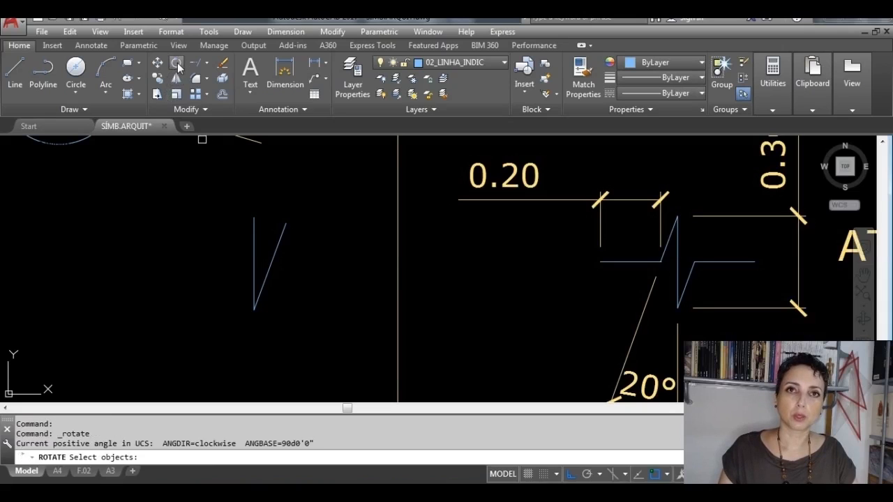
pyautogui.click(255, 229)
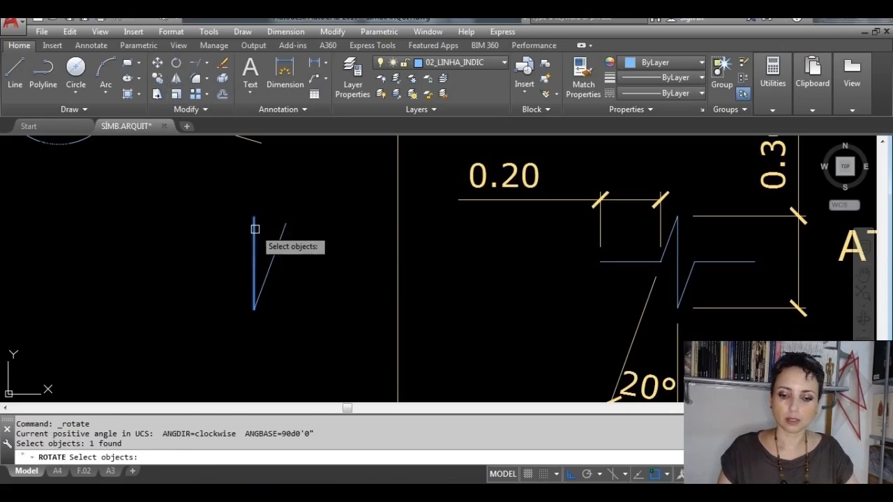
pyautogui.press('Return')
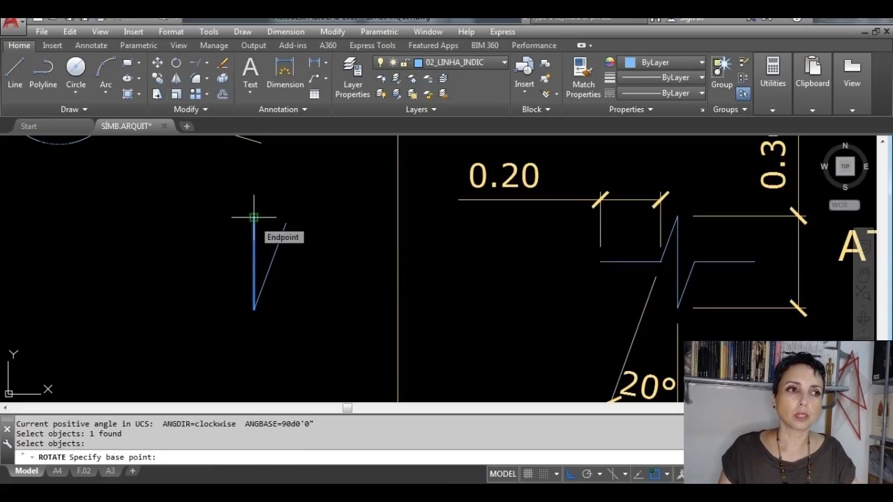
pyautogui.click(253, 217)
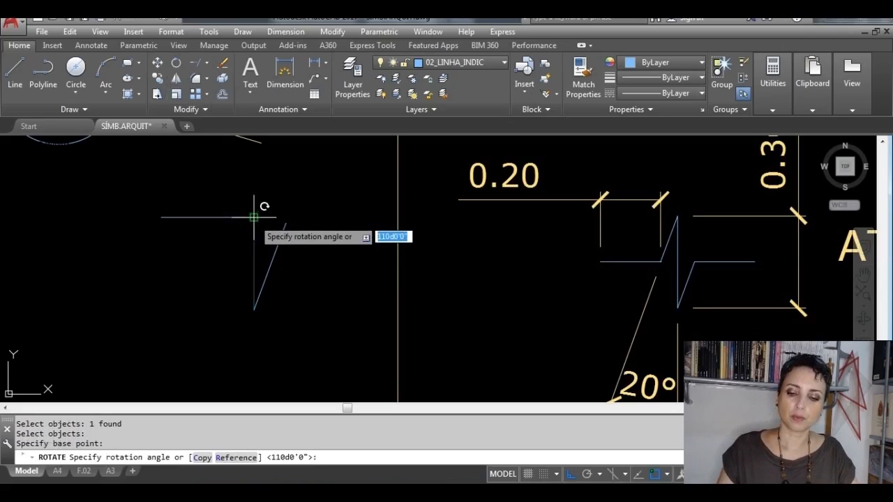
pyautogui.write('20')
pyautogui.press('Return')
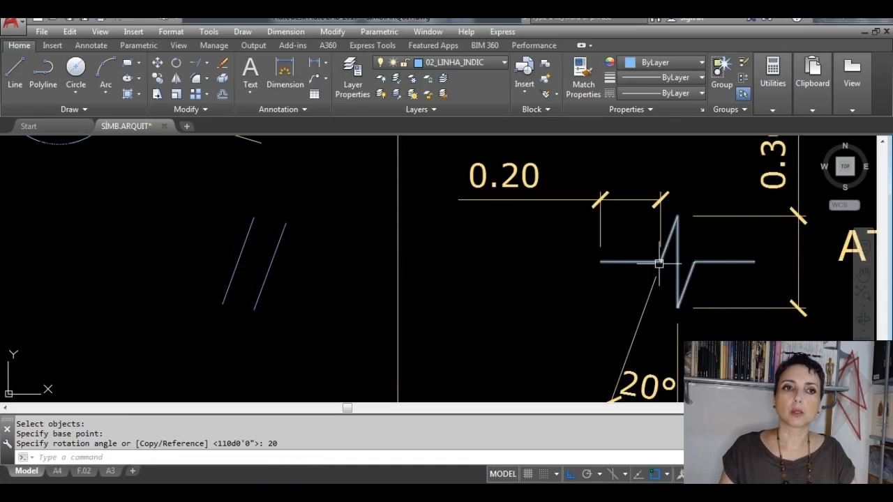
pyautogui.press('Escape')
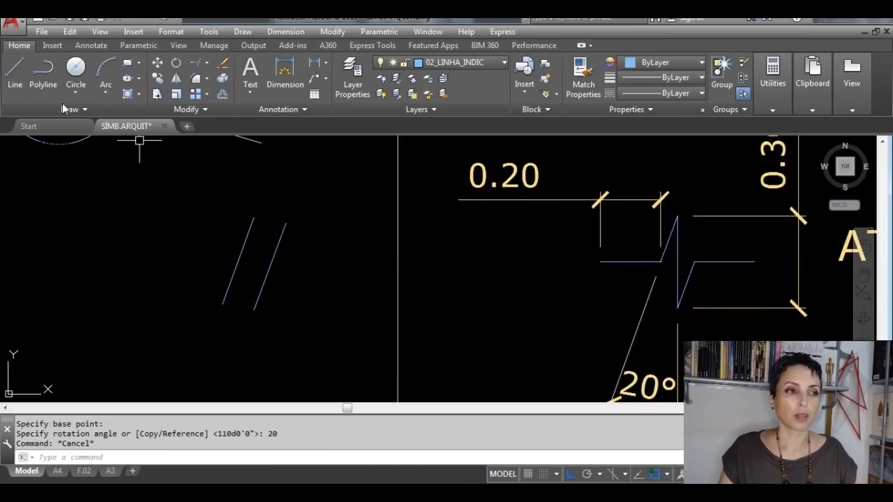
# Step: Draw a vertical line from the upper endpoint of the left slanted line to the lower endpoint of the right one
pyautogui.click(15, 75)
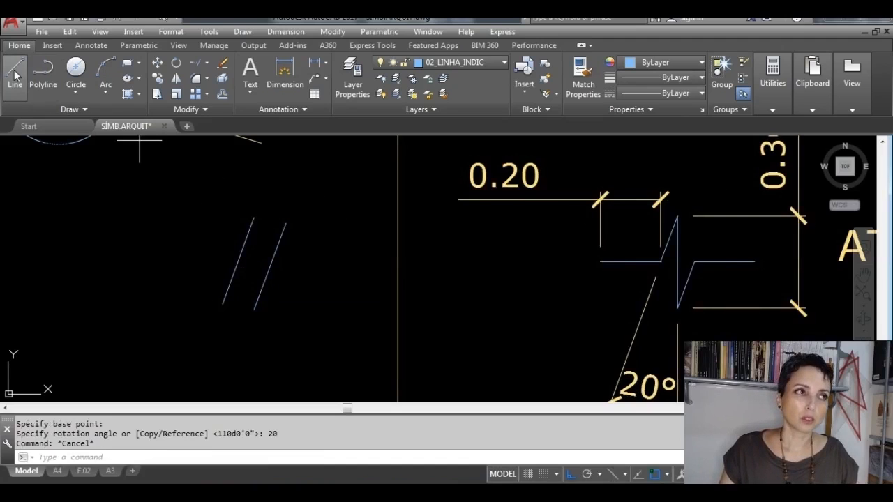
pyautogui.click(253, 218)
pyautogui.click(254, 306)
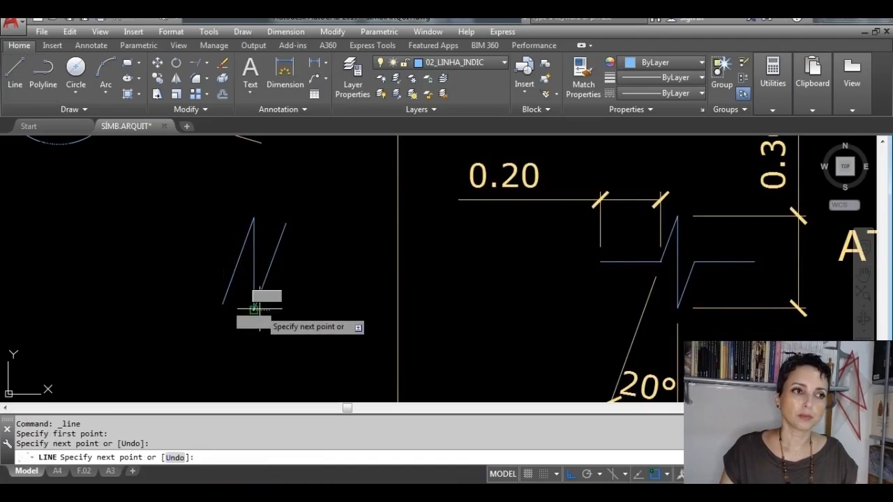
pyautogui.press('Return')
pyautogui.press('Return')
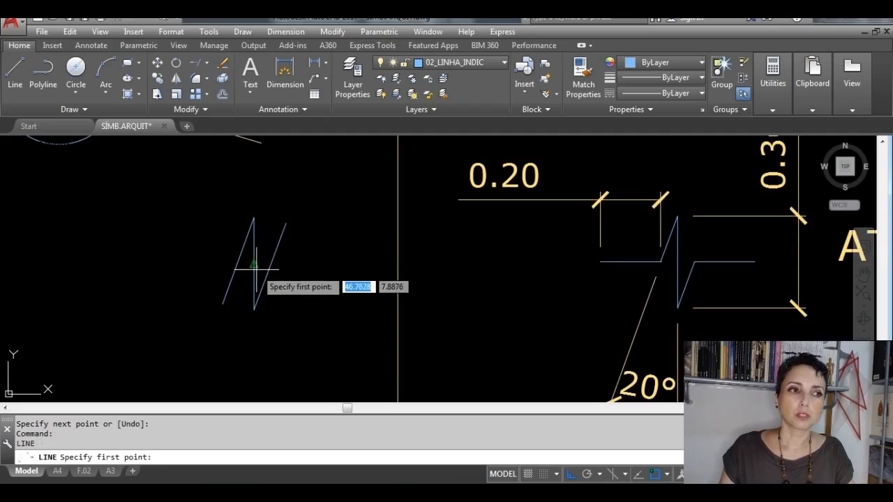
# Step: Draw a horizontal line about 0.3 long rightward from the vertical line's midpoint, and stretch its start leftward past the left slanted line
pyautogui.click(253, 264)
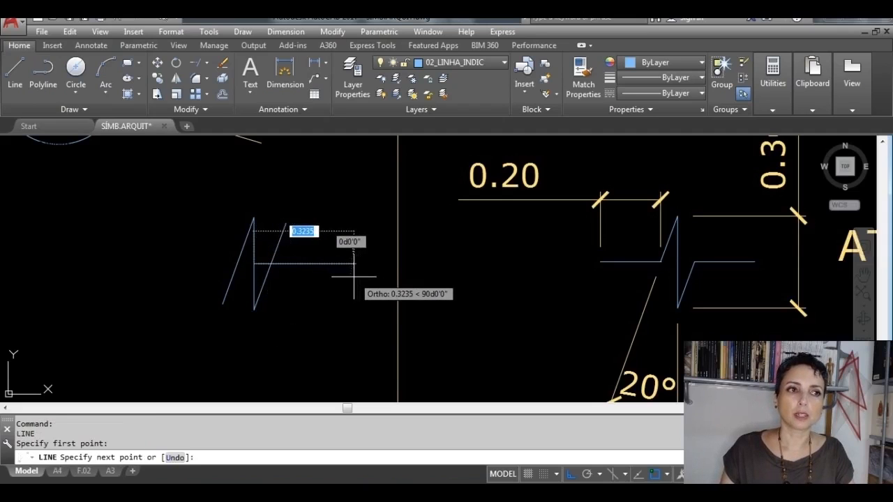
pyautogui.click(357, 273)
pyautogui.press('Return')
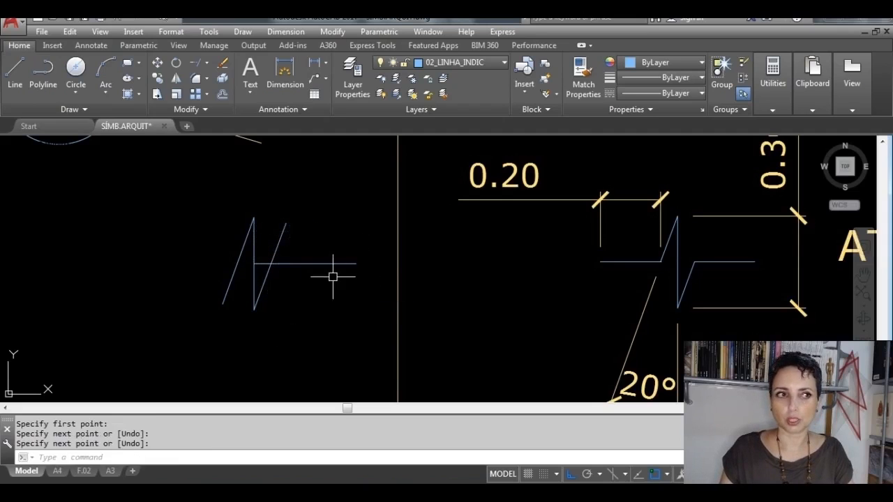
pyautogui.click(324, 263)
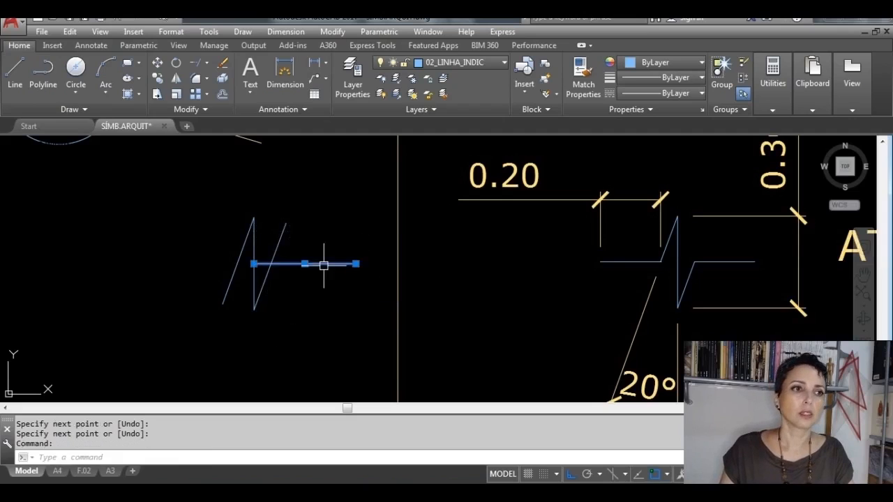
pyautogui.click(253, 263)
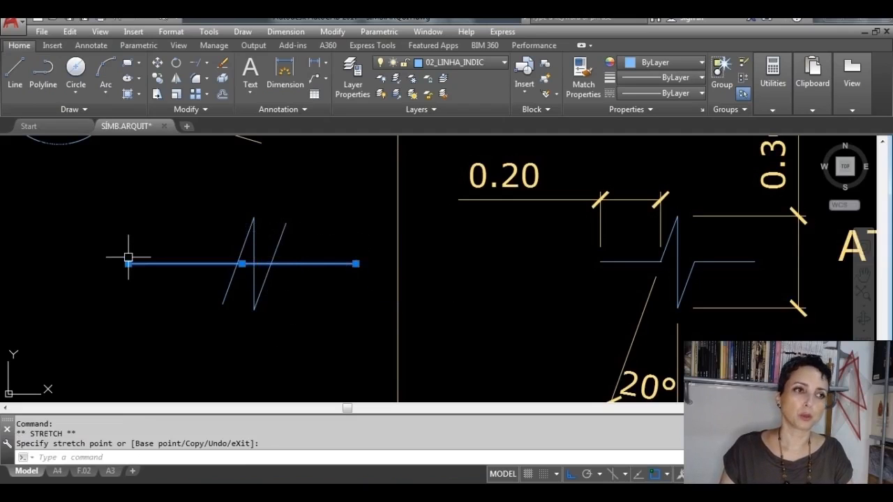
pyautogui.press('Escape')
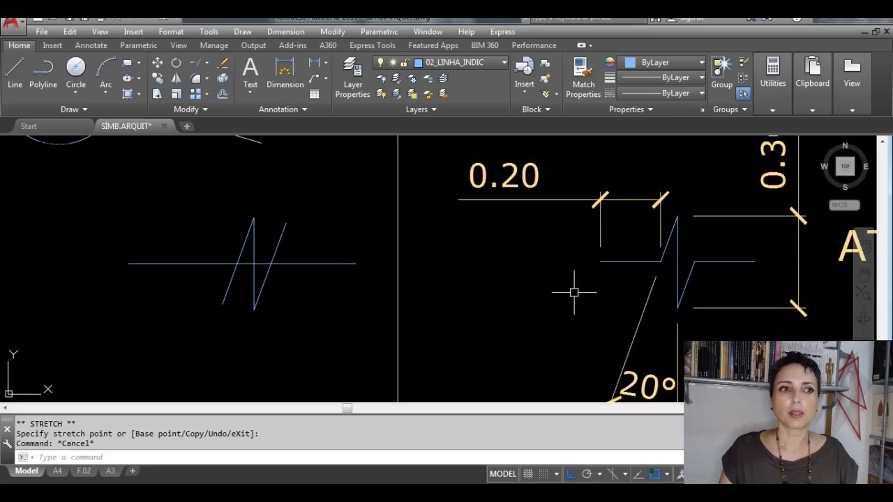
pyautogui.scroll(2, 216, 262)
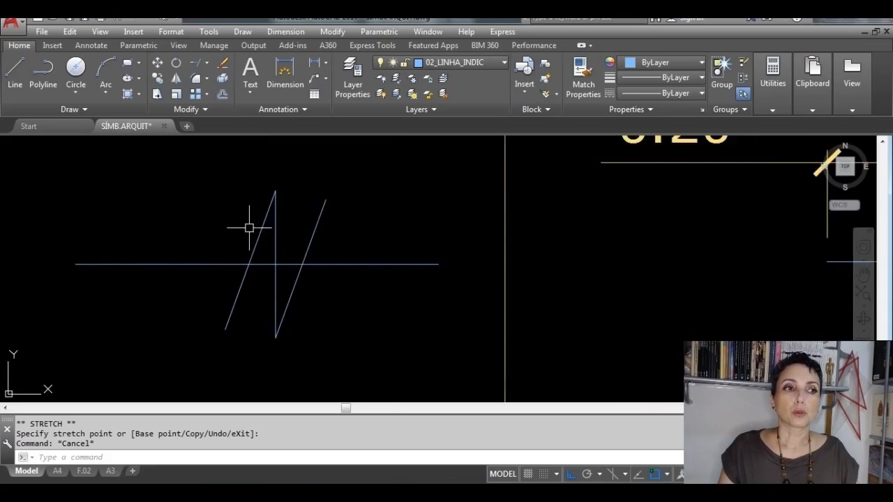
# Step: Draw a vertical auxiliary line about 0.23 long upward from the intersection of the left slanted line and the horizontal line
pyautogui.moveTo(571, 301); pyautogui.dragTo(356, 300, button='middle')
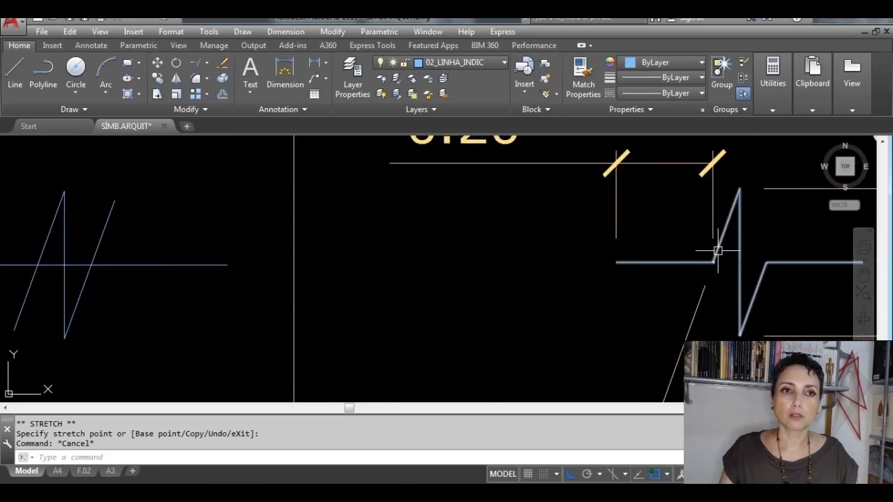
pyautogui.scroll(2, 714, 264)
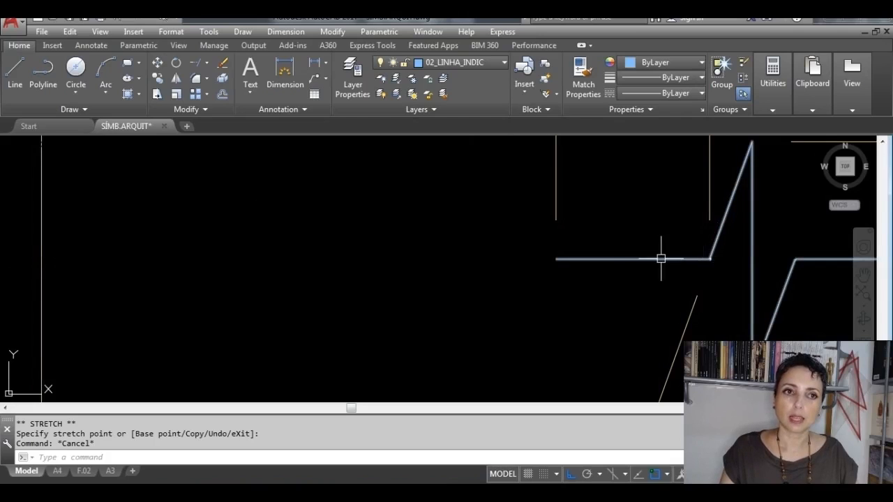
pyautogui.scroll(-2, 582, 259)
pyautogui.scroll(3, 607, 240)
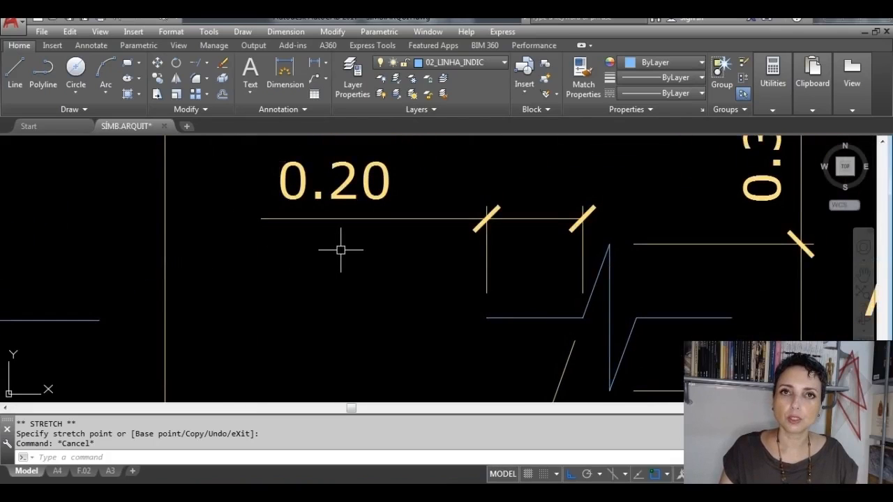
pyautogui.moveTo(165, 268); pyautogui.dragTo(461, 242, button='middle')
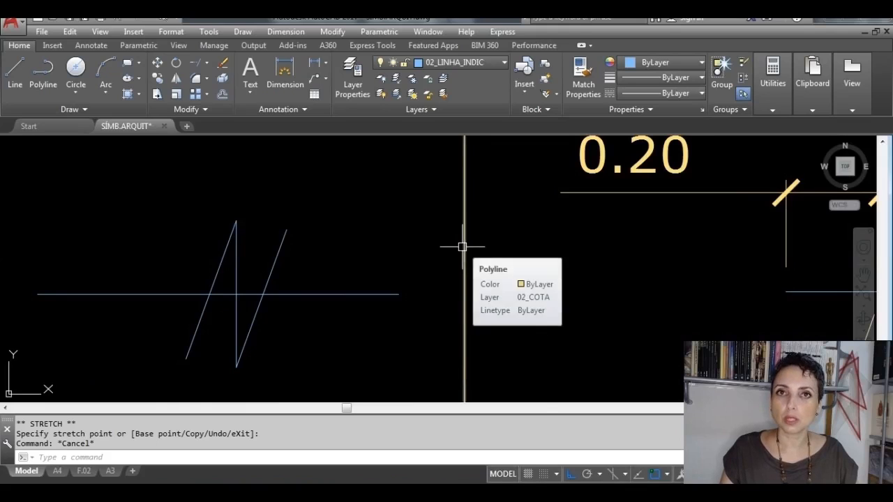
pyautogui.click(17, 79)
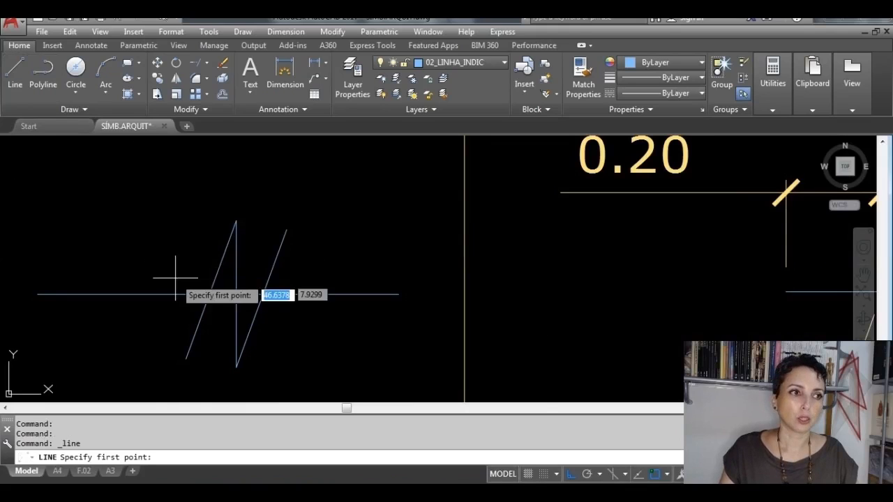
pyautogui.scroll(2, 178, 293)
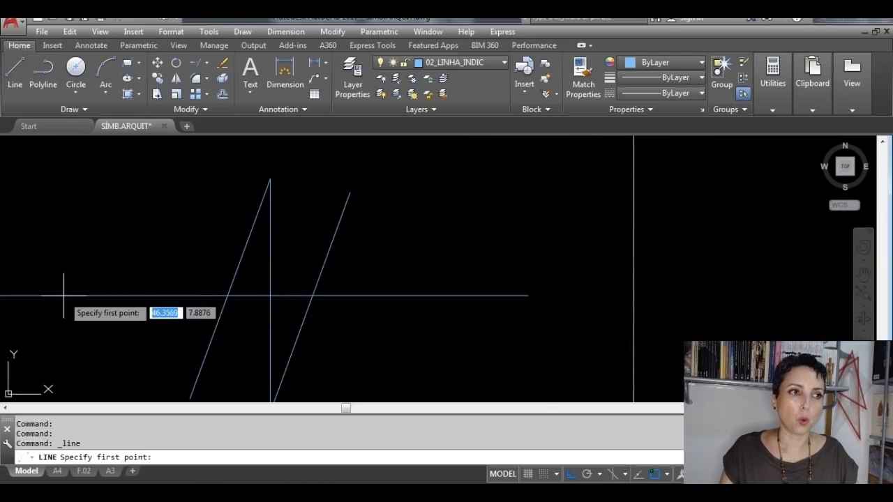
pyautogui.click(226, 296)
pyautogui.scroll(-3, 224, 279)
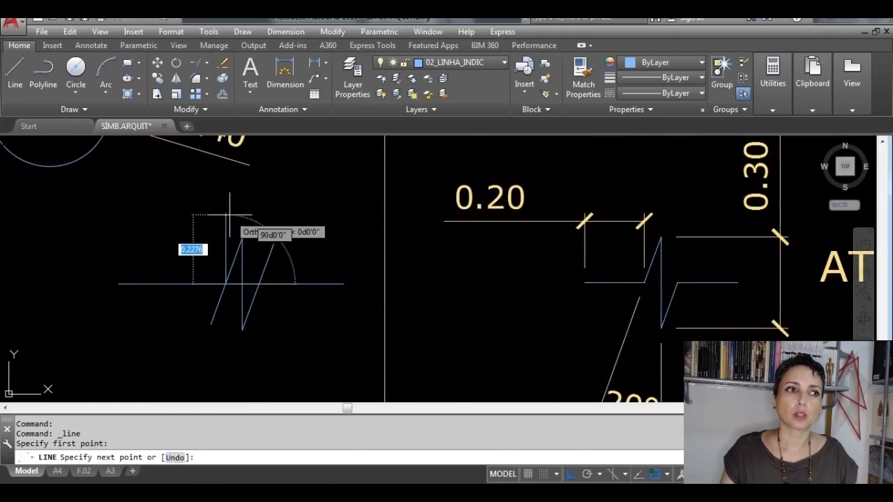
pyautogui.click(230, 214)
pyautogui.press('Return')
# Step: Draw a vertical auxiliary line downward from the intersection of the right slanted line and the horizontal line
pyautogui.scroll(4, 262, 280)
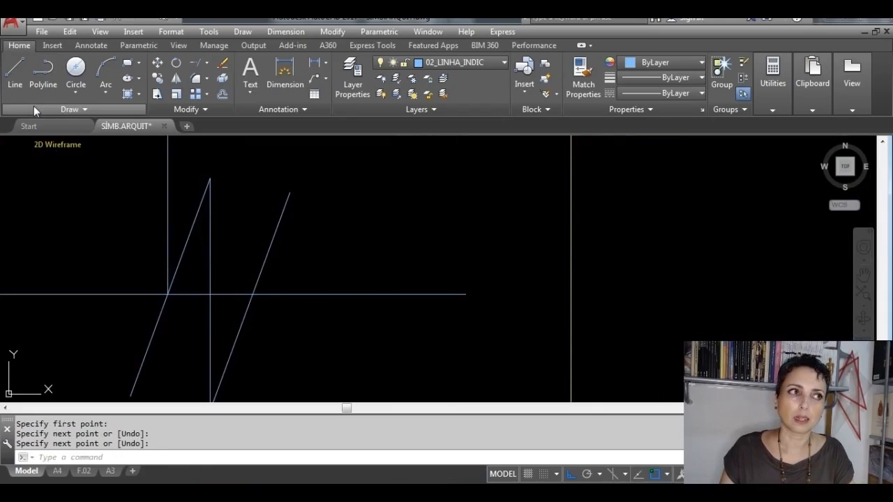
pyautogui.click(15, 73)
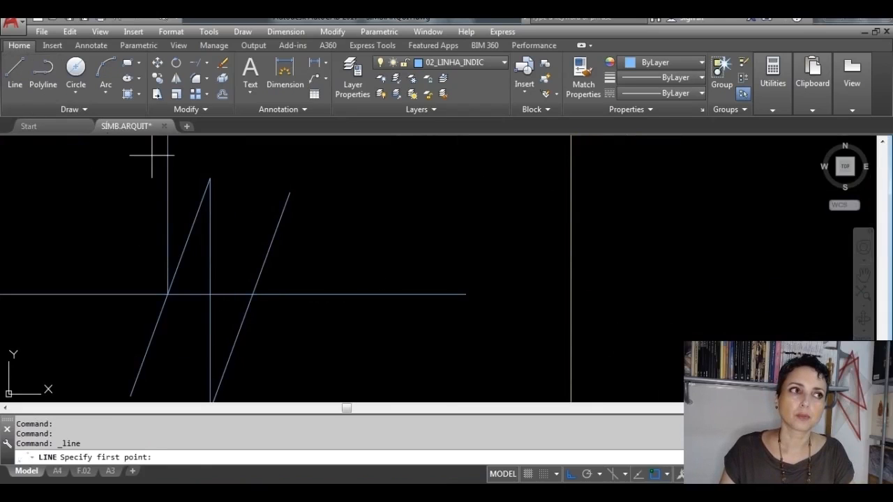
pyautogui.click(253, 294)
pyautogui.scroll(-3, 253, 300)
pyautogui.moveTo(255, 325); pyautogui.dragTo(278, 275, button='middle')
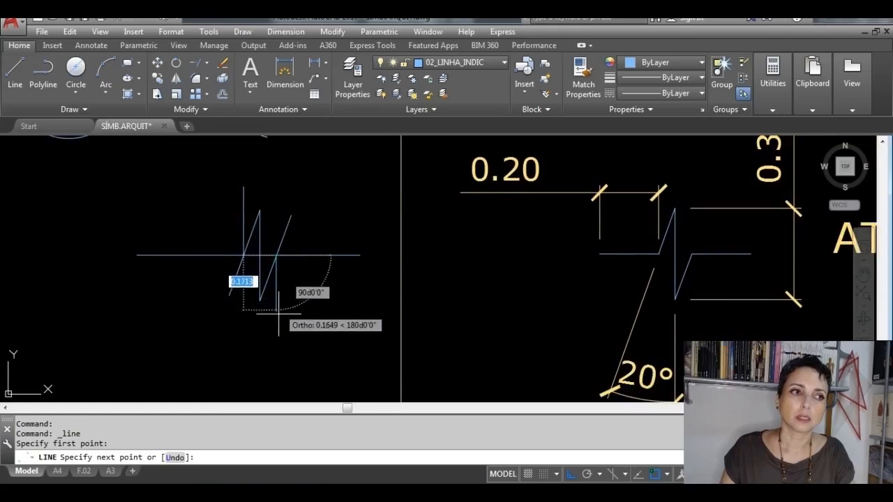
pyautogui.click(277, 309)
pyautogui.press('Return')
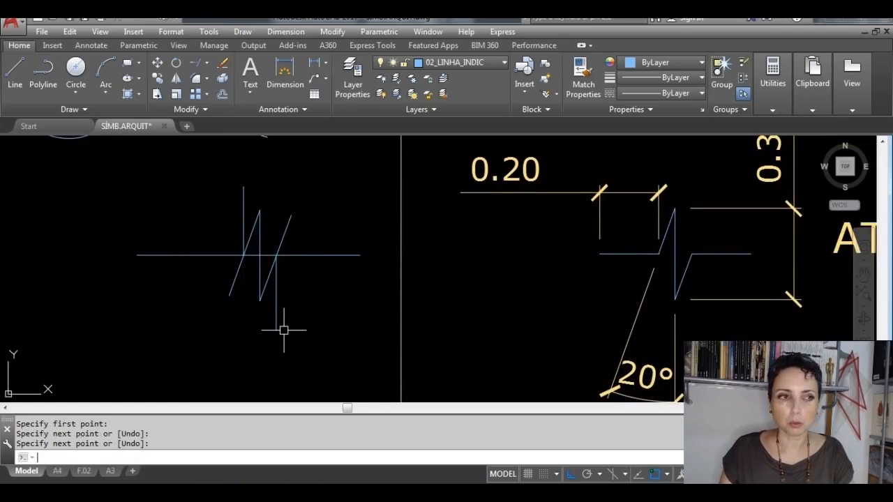
# Step: Trim the right slanted line above the horizontal, the left one below it, and the horizontal segment between them
pyautogui.scroll(4, 288, 265)
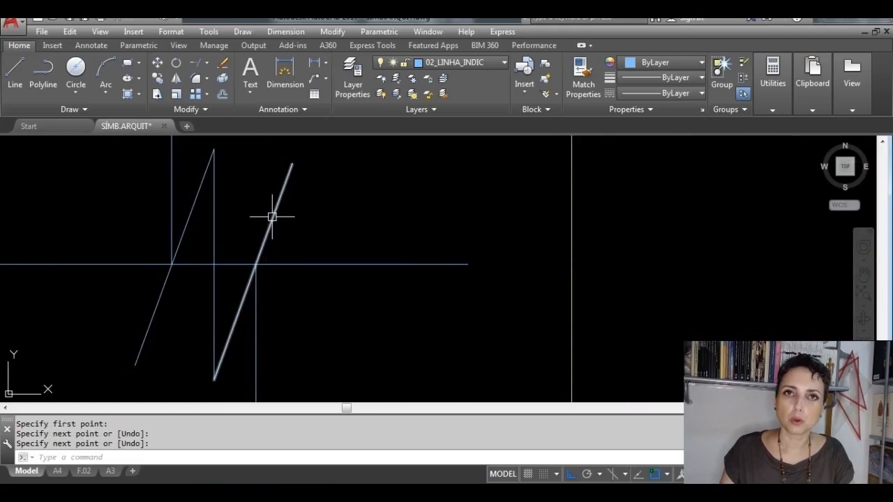
pyautogui.click(207, 62)
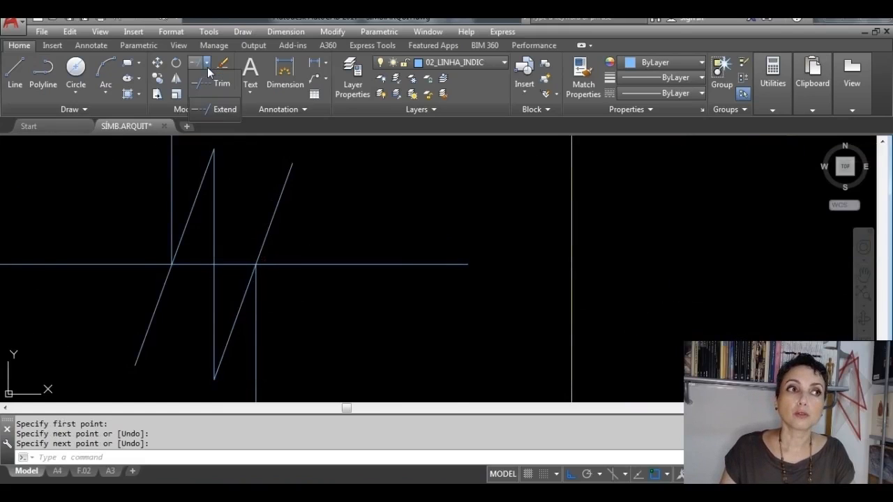
pyautogui.click(211, 85)
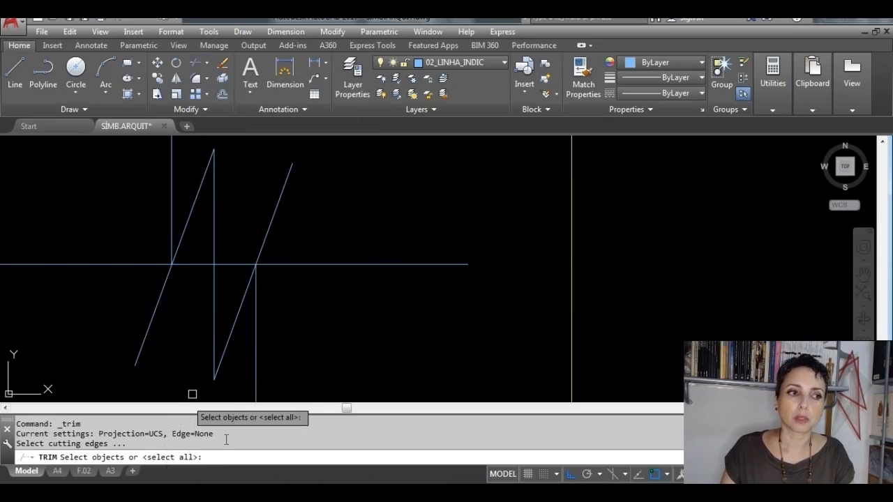
pyautogui.press('Return')
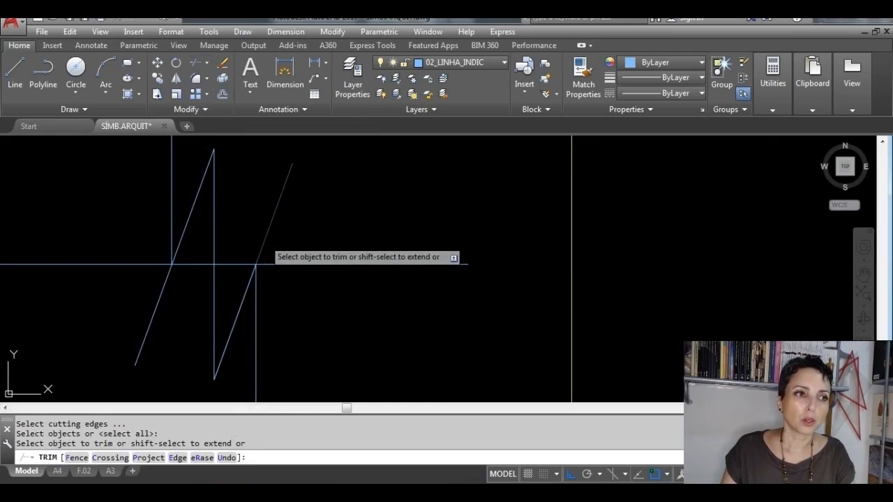
pyautogui.click(264, 239)
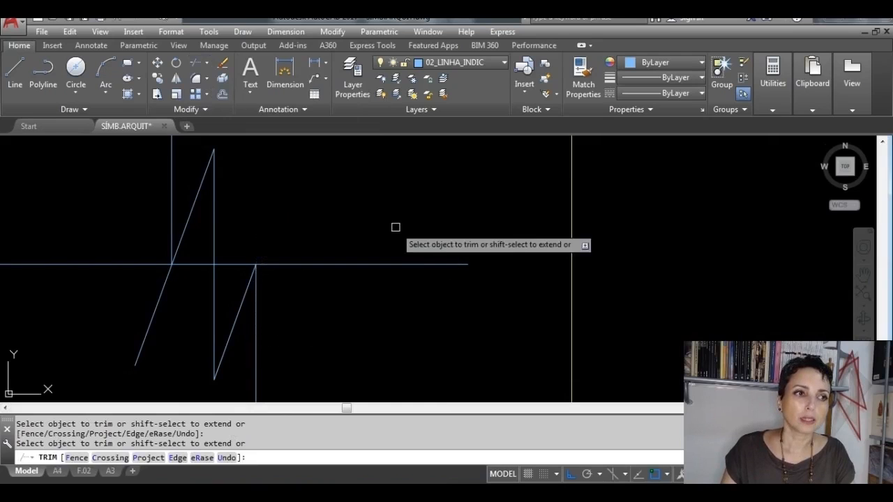
pyautogui.click(233, 263)
pyautogui.moveTo(328, 336)
pyautogui.mouseDown(button='middle')
pyautogui.moveTo(392, 309)
pyautogui.moveTo(409, 322)
pyautogui.mouseUp(button='middle')
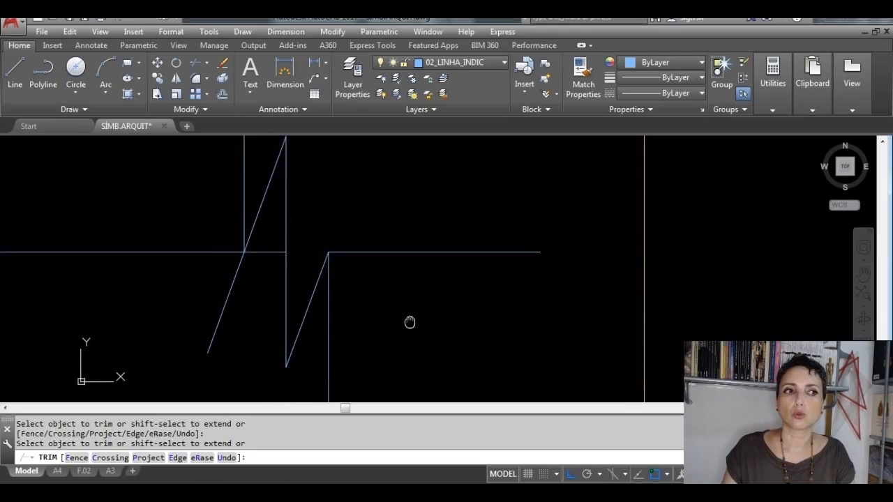
pyautogui.click(226, 295)
pyautogui.click(270, 249)
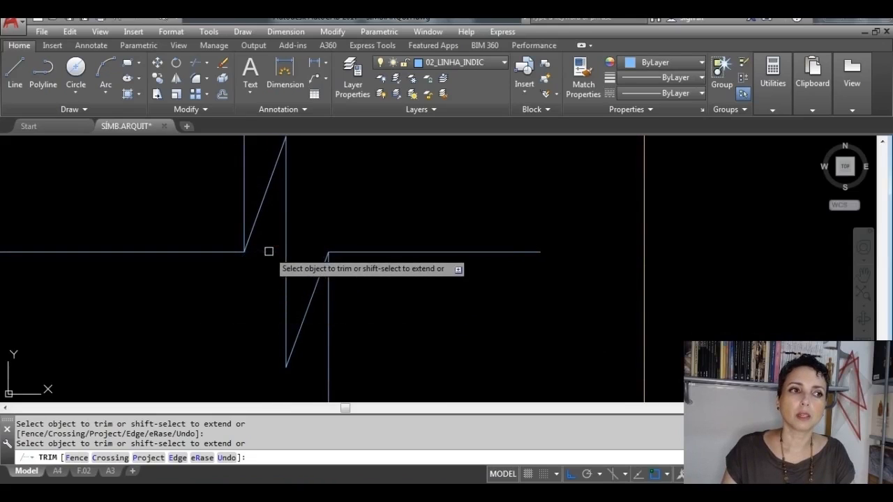
pyautogui.scroll(-1, 231, 315)
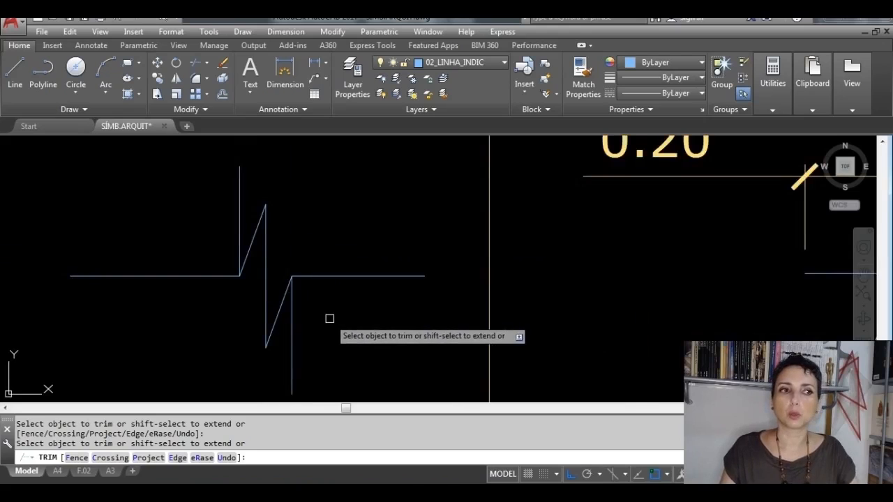
pyautogui.press('Escape')
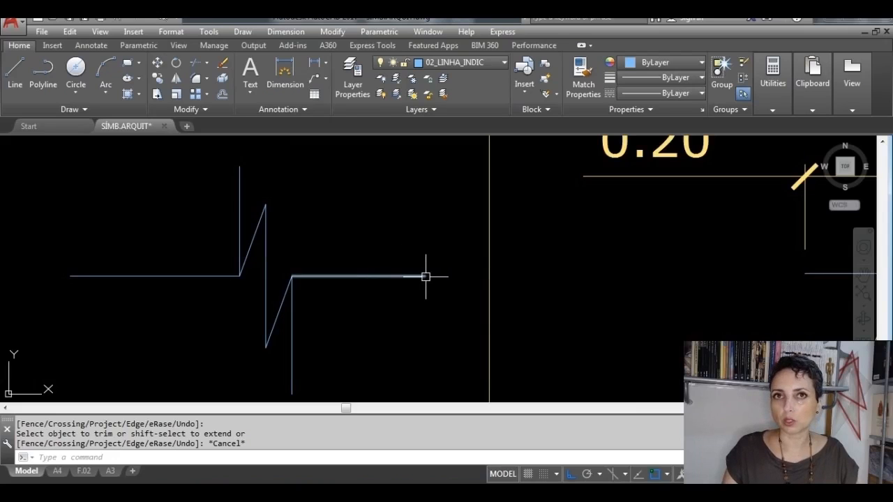
# Step: Offset the lower auxiliary vertical line 0.2 to the right and the upper one 0.2 to the left
pyautogui.click(222, 95)
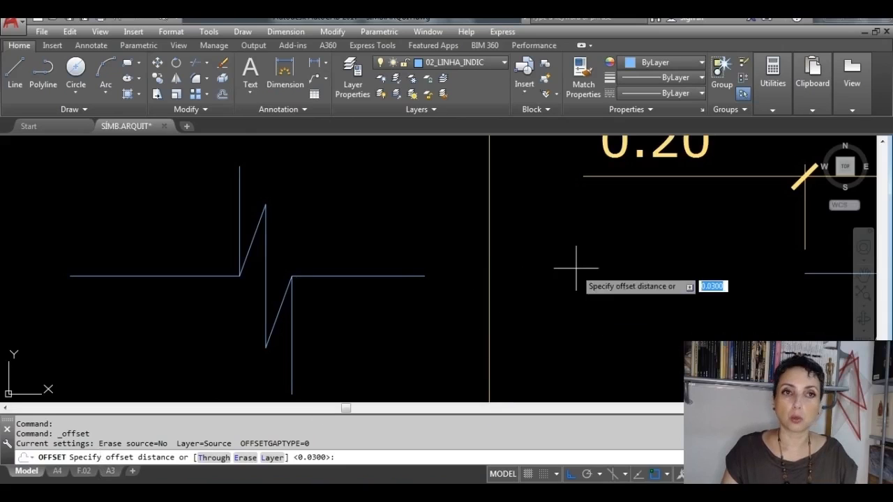
pyautogui.moveTo(578, 259); pyautogui.dragTo(541, 299, button='middle')
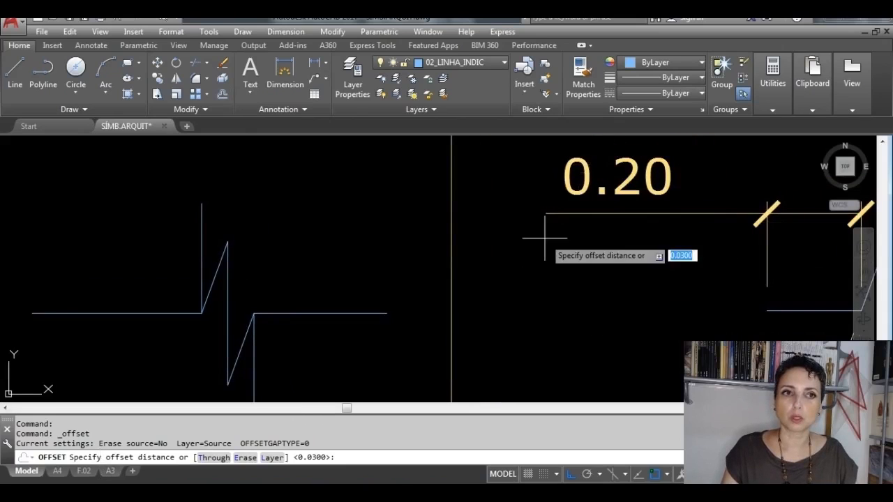
pyautogui.write('.2')
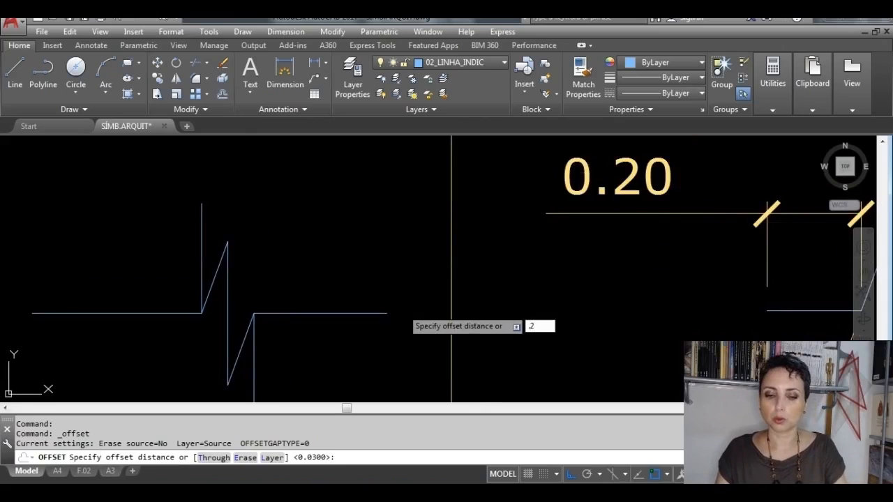
pyautogui.press('Return')
pyautogui.moveTo(282, 353); pyautogui.dragTo(282, 317, button='middle')
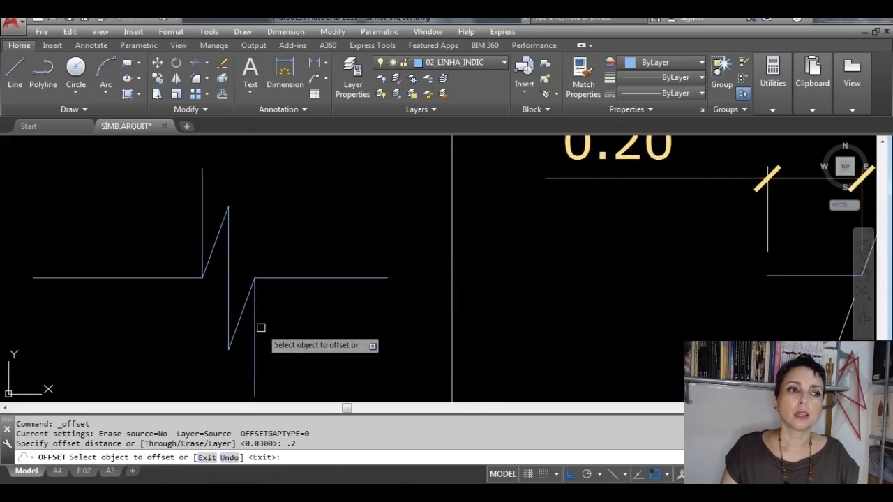
pyautogui.click(254, 325)
pyautogui.click(352, 326)
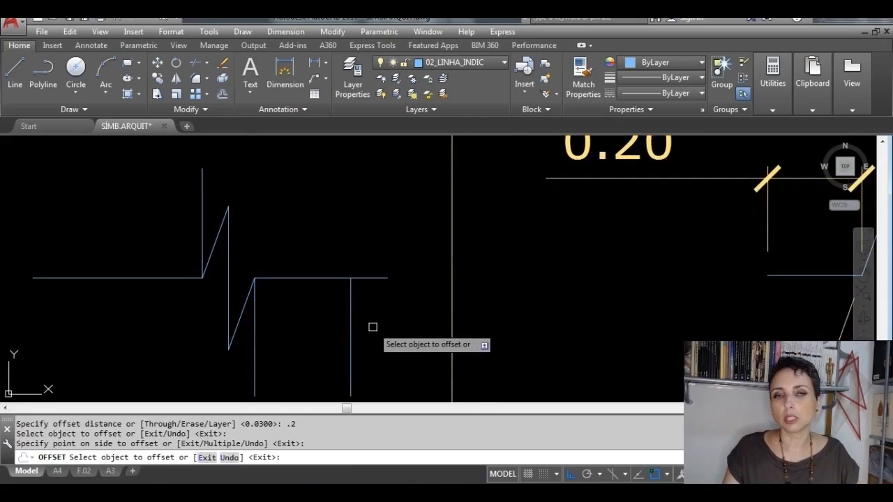
pyautogui.click(200, 202)
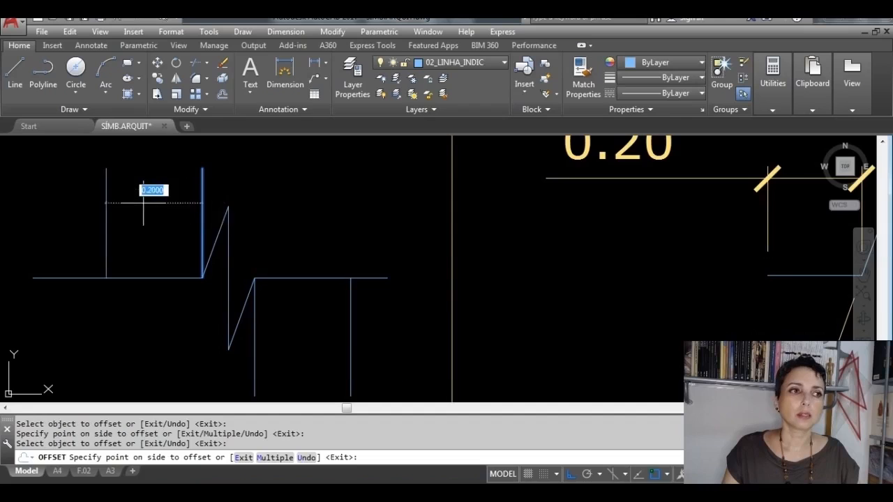
pyautogui.click(57, 223)
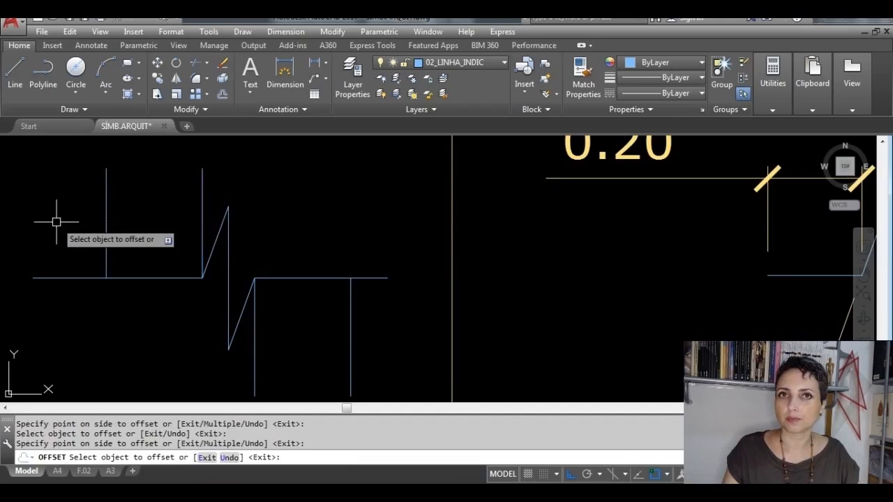
pyautogui.press('Escape')
# Step: Trim both ends of the horizontal lines that extend beyond the outer offset vertical lines
pyautogui.click(208, 64)
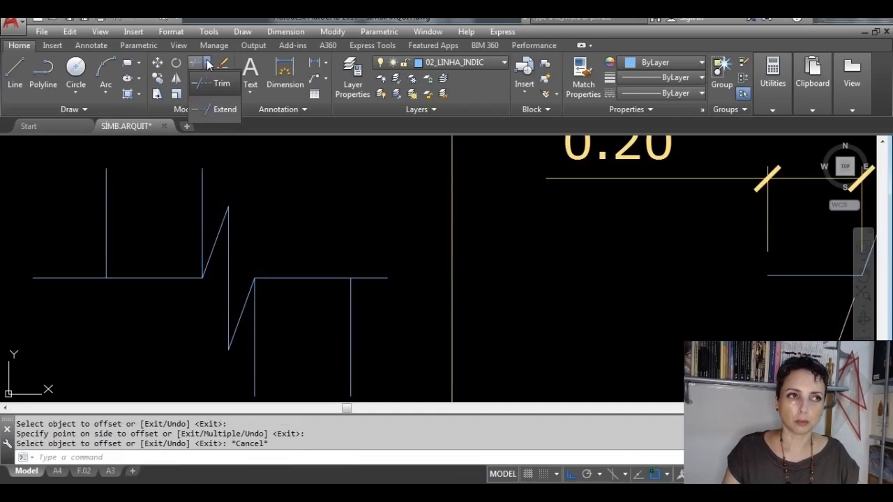
pyautogui.click(220, 83)
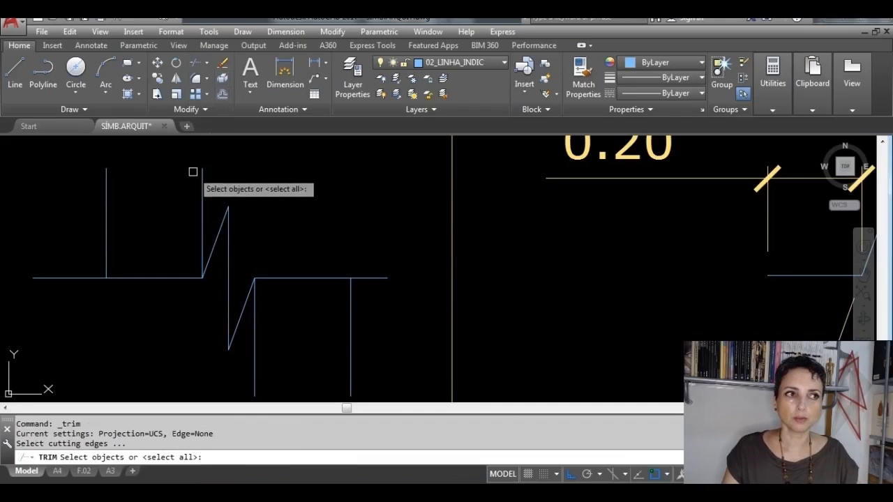
pyautogui.press('Return')
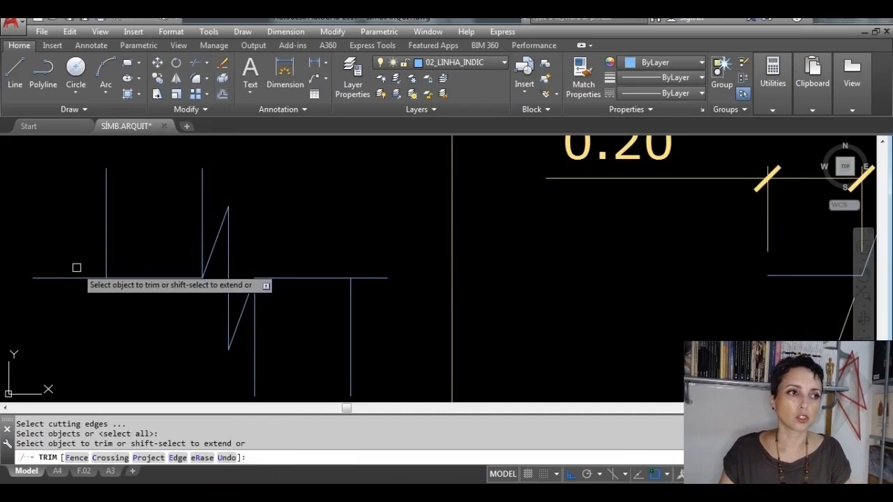
pyautogui.click(84, 276)
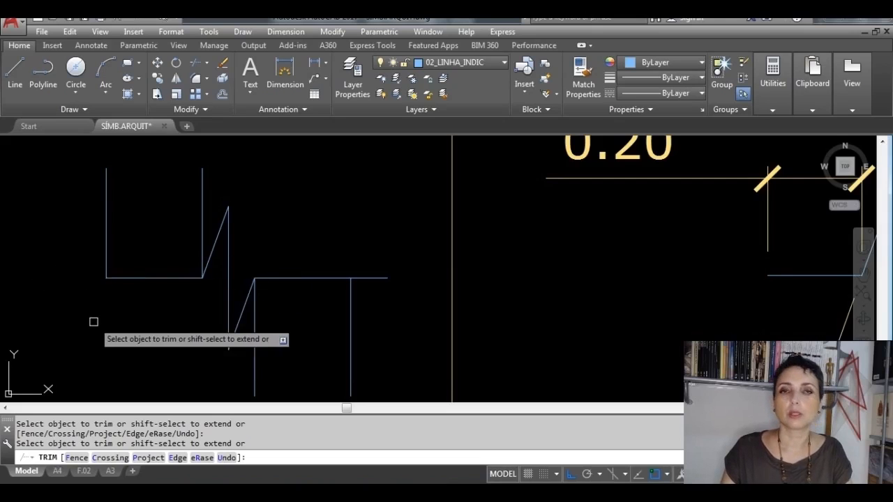
pyautogui.click(364, 279)
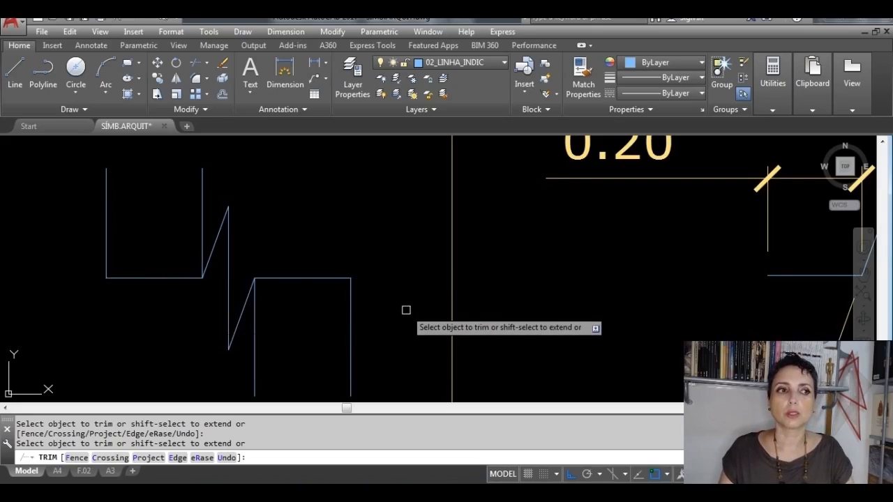
pyautogui.press('Escape')
# Step: Erase the four vertical auxiliary lines around the break line symbol, two below and two above the horizontal
pyautogui.click(394, 367)
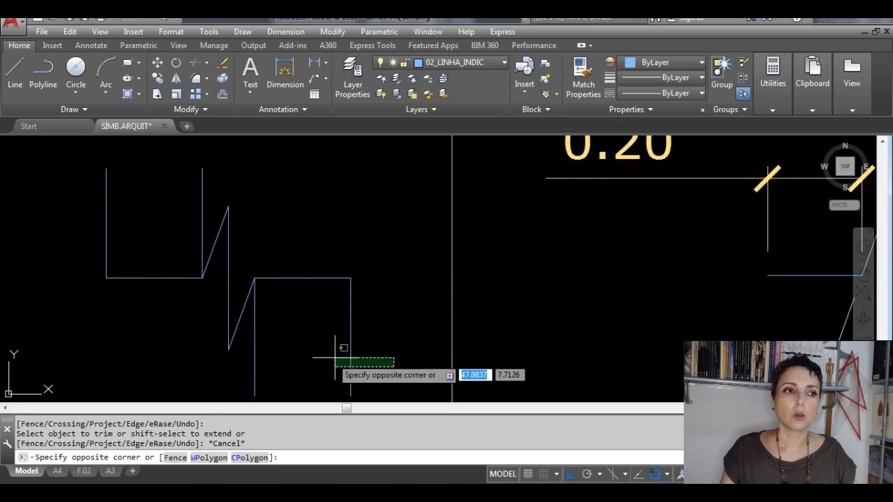
pyautogui.click(251, 366)
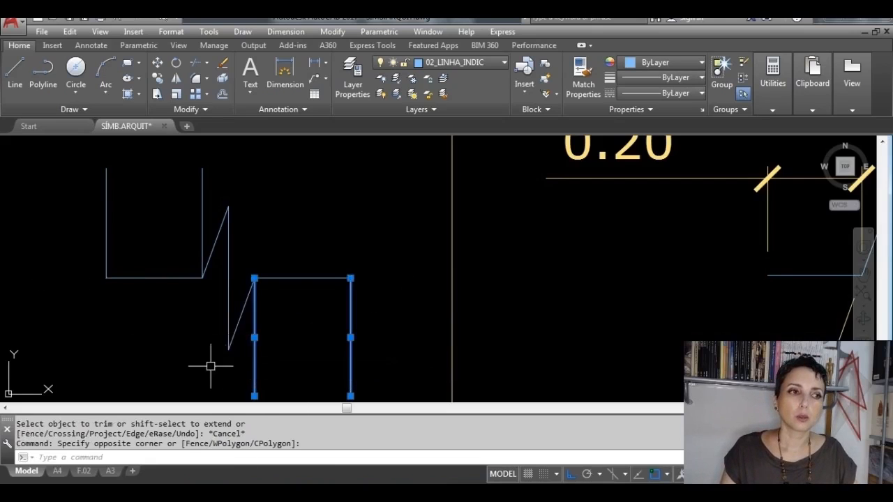
pyautogui.click(219, 190)
pyautogui.click(85, 167)
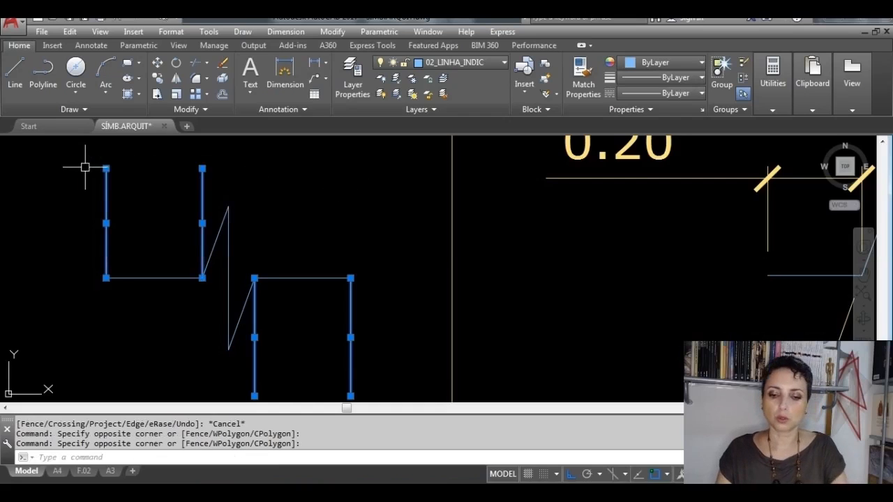
pyautogui.press('Delete')
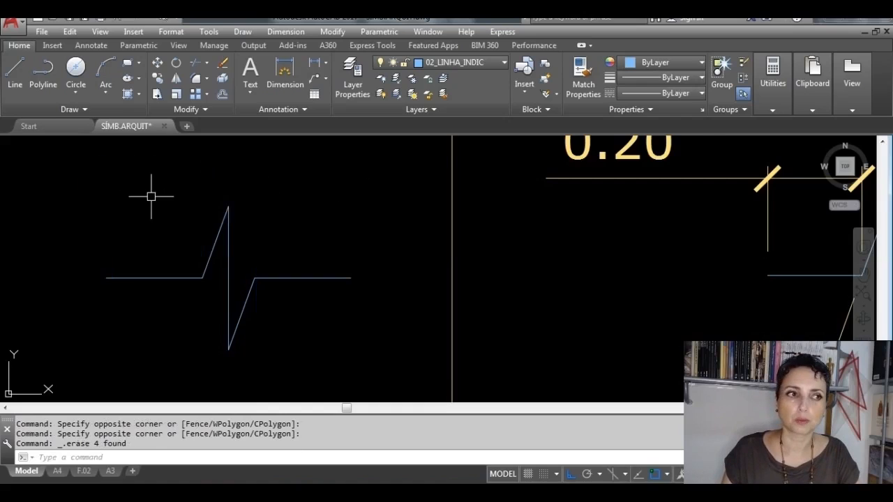
# Step: Select the reference break line block in the dimensioned detail to examine its insertion point, and clear the selection
pyautogui.scroll(-2, 151, 196)
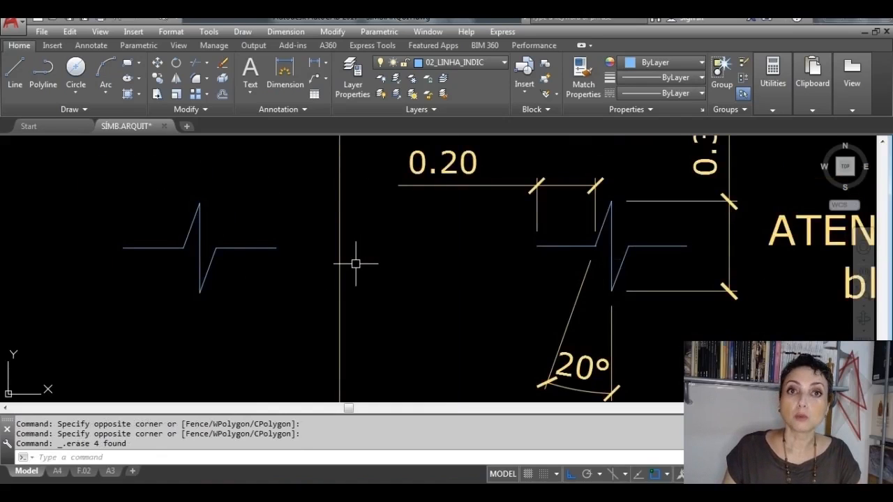
pyautogui.click(558, 245)
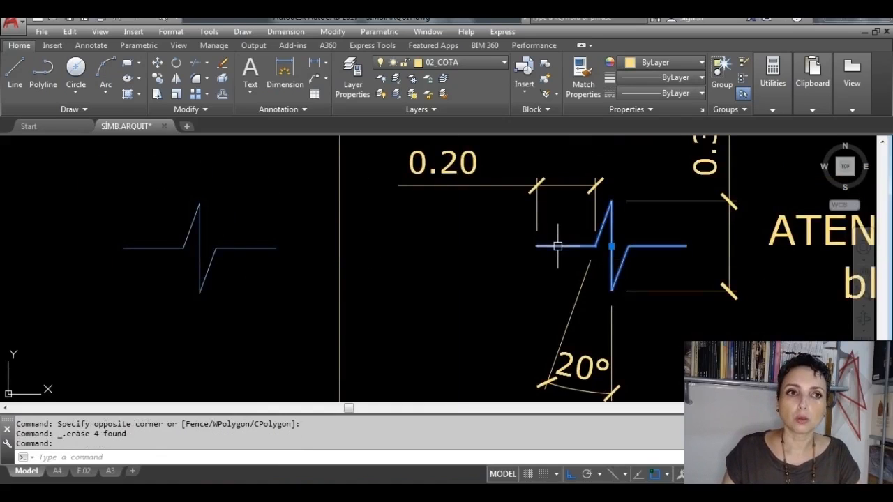
pyautogui.scroll(2, 593, 244)
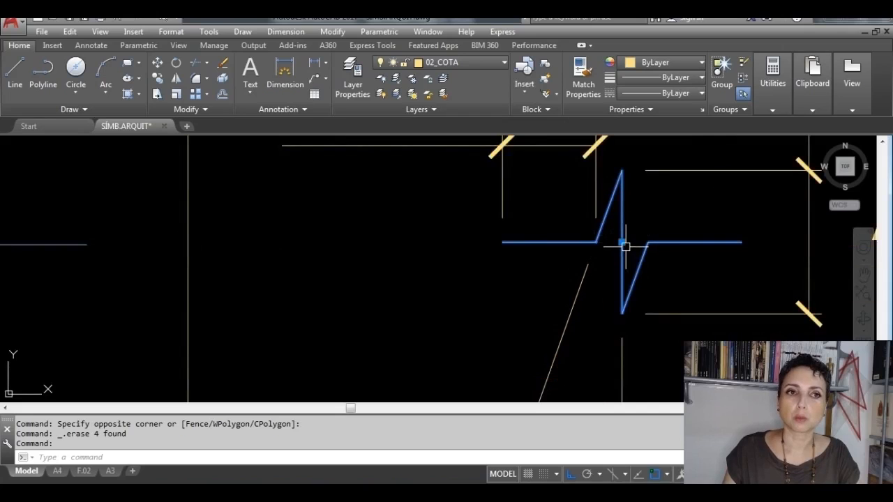
pyautogui.scroll(-3, 624, 246)
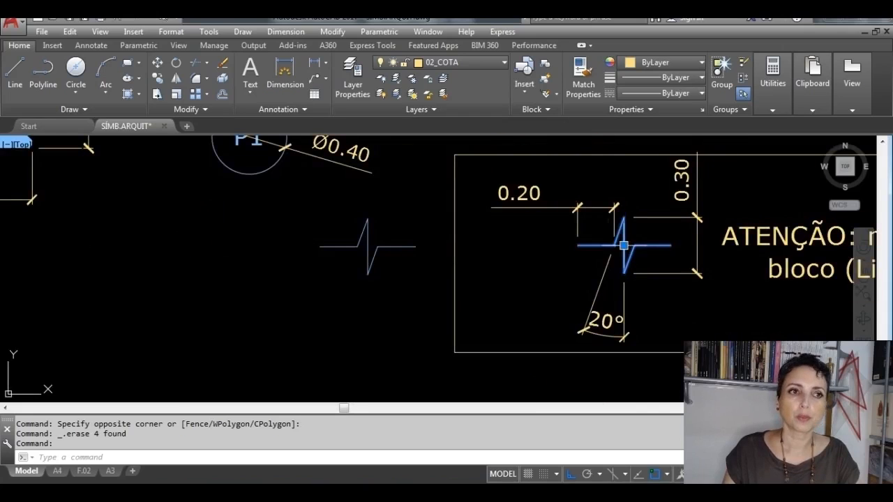
pyautogui.moveTo(623, 246)
pyautogui.mouseDown(button='middle')
pyautogui.moveTo(470, 280)
pyautogui.moveTo(180, 283)
pyautogui.mouseUp(button='middle')
pyautogui.press('Escape')
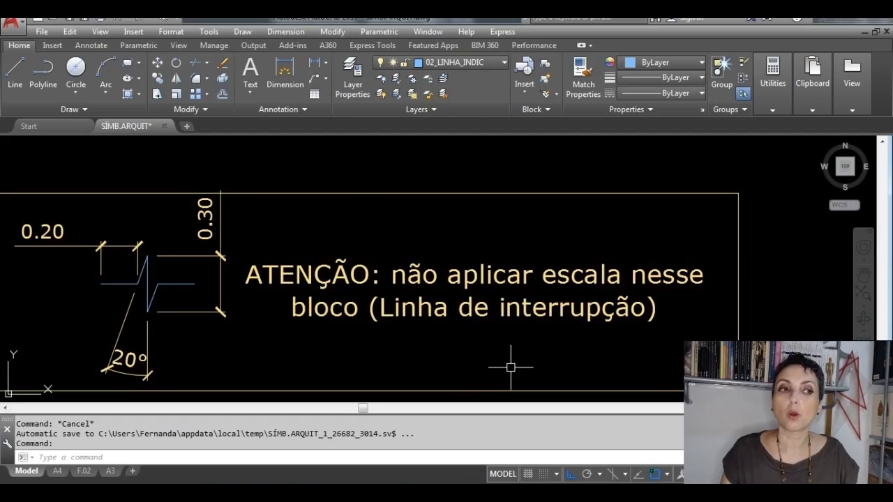
# Step: Compare the drawn break line with the dimensioned reference detail and the note beside it about scaling
pyautogui.scroll(-5, 510, 367)
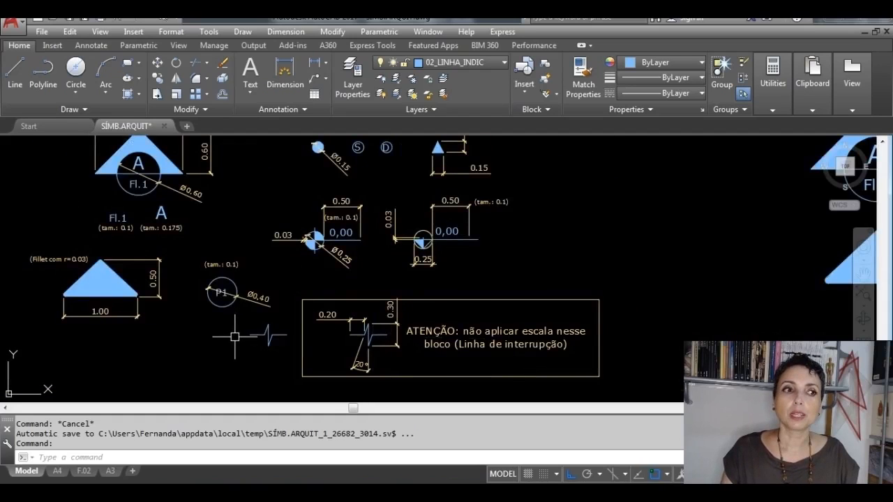
pyautogui.scroll(5, 242, 341)
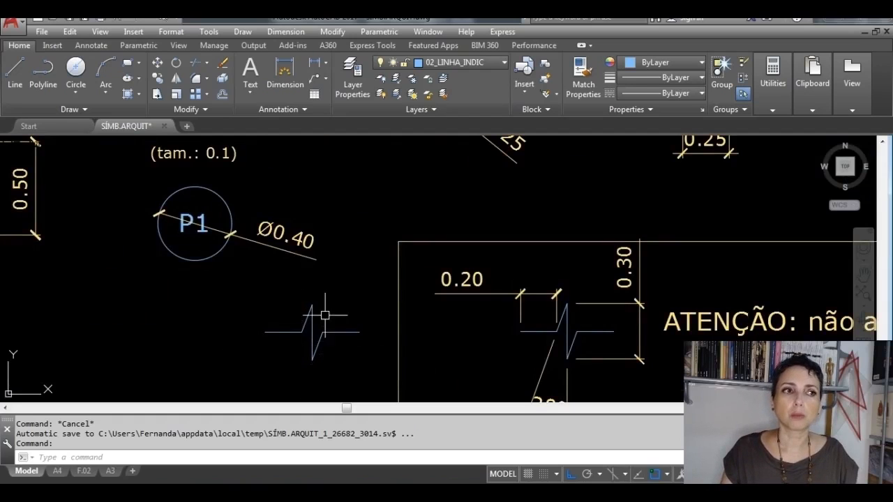
pyautogui.scroll(-4, 334, 342)
pyautogui.scroll(2, 337, 338)
pyautogui.scroll(2, 337, 338)
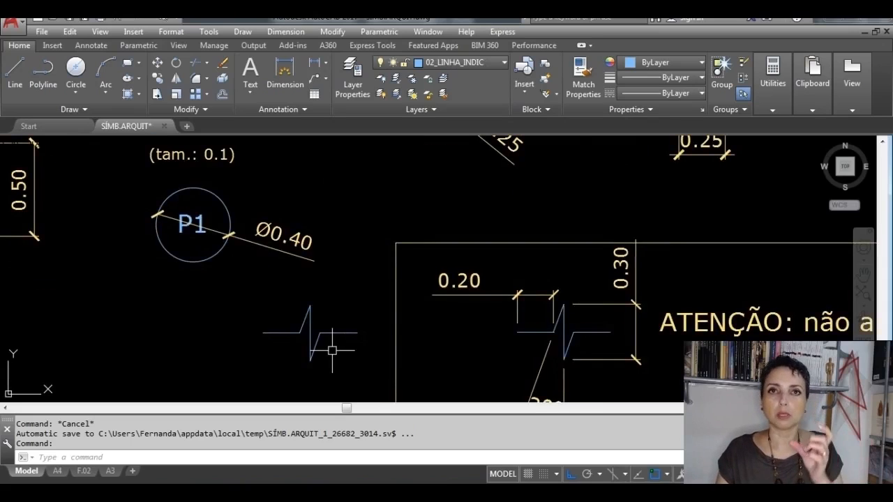
pyautogui.scroll(2, 285, 342)
pyautogui.moveTo(567, 329); pyautogui.dragTo(294, 332, button='middle')
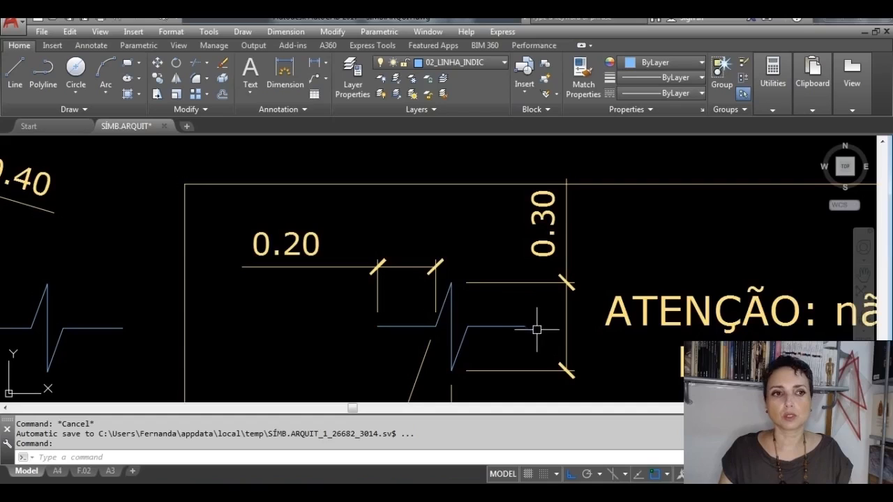
pyautogui.moveTo(442, 317); pyautogui.dragTo(411, 292, button='middle')
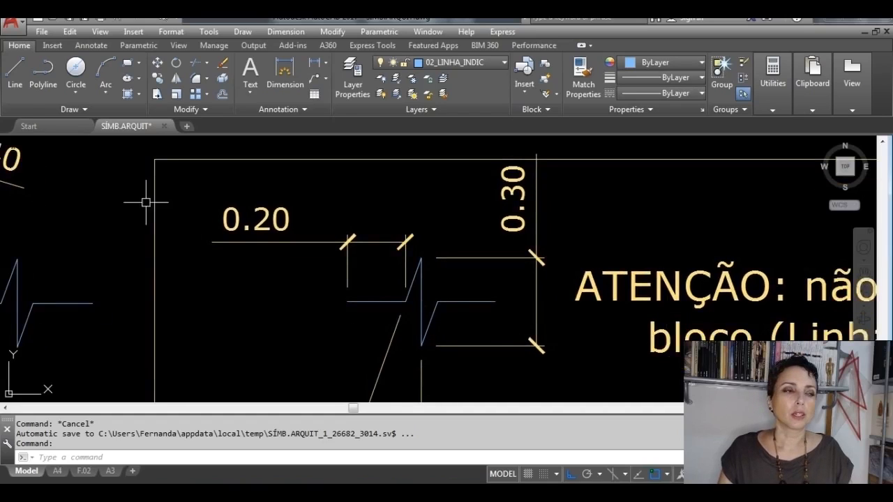
pyautogui.click(282, 74)
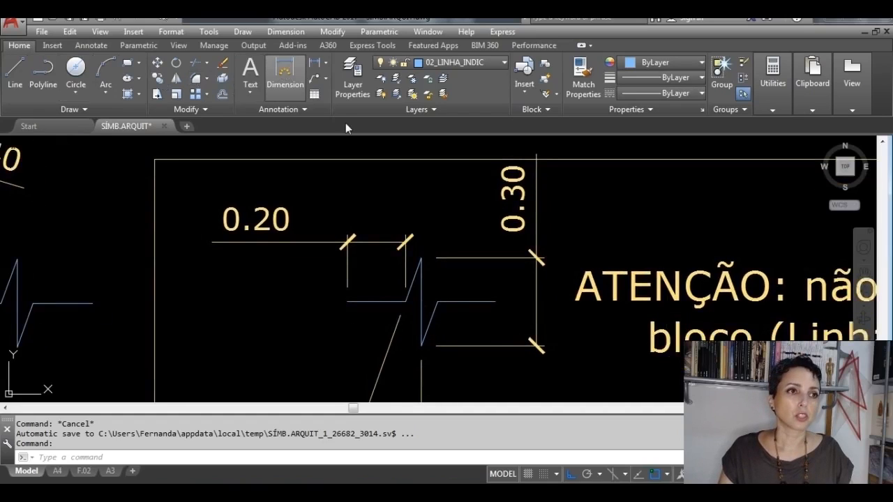
pyautogui.click(405, 301)
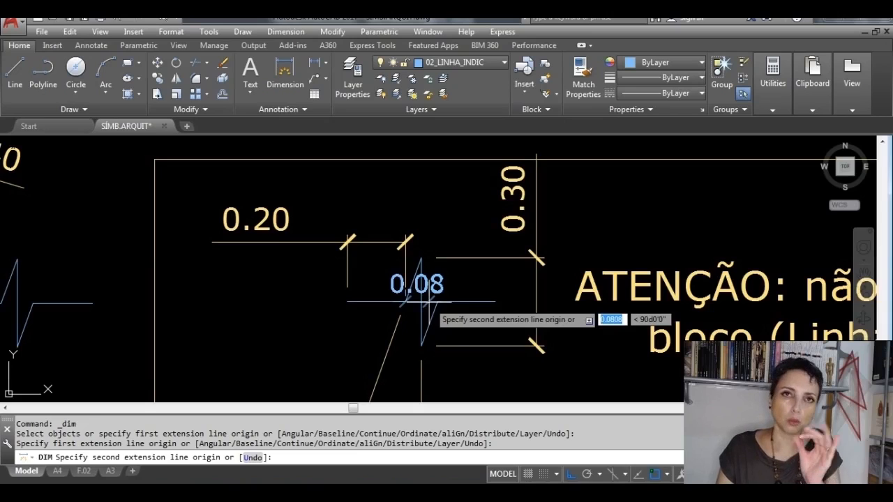
pyautogui.press('Escape')
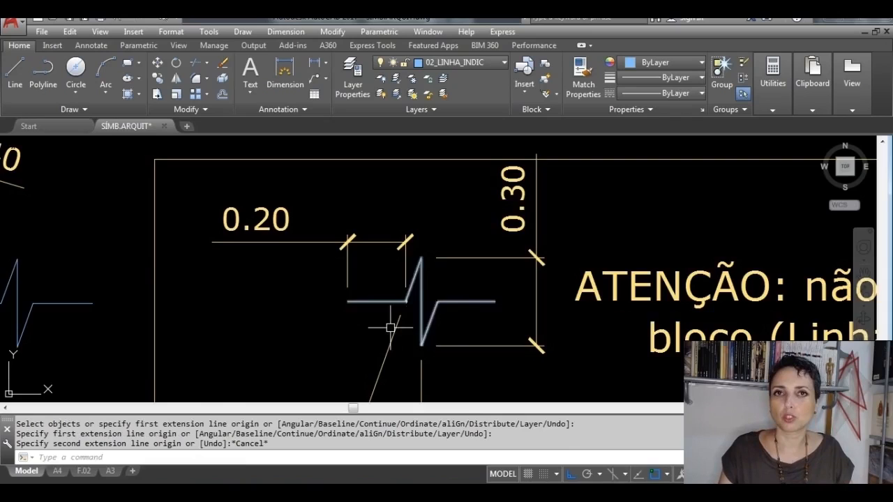
# Step: Examine the 1:25 symbol set and compare it with the 1:50 symbols and the new break line
pyautogui.moveTo(449, 317)
pyautogui.mouseDown(button='middle')
pyautogui.moveTo(488, 319)
pyautogui.moveTo(556, 291)
pyautogui.mouseUp(button='middle')
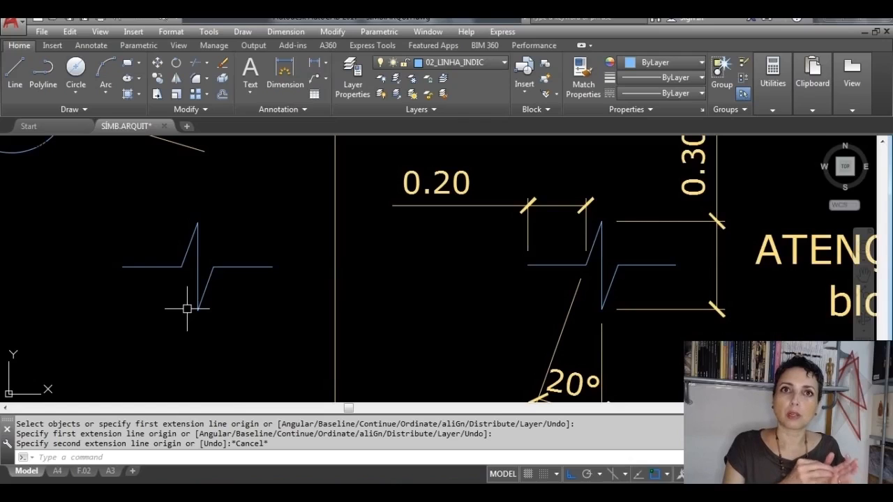
pyautogui.scroll(-6, 541, 290)
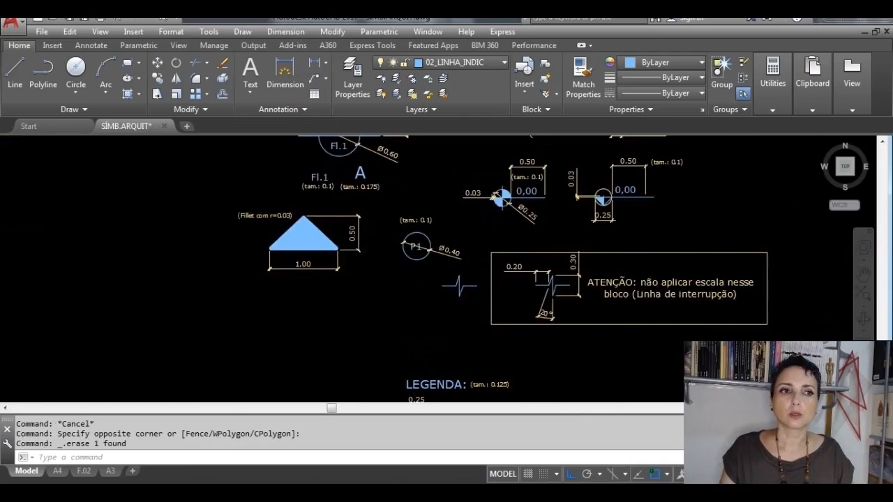
pyautogui.scroll(2, 405, 299)
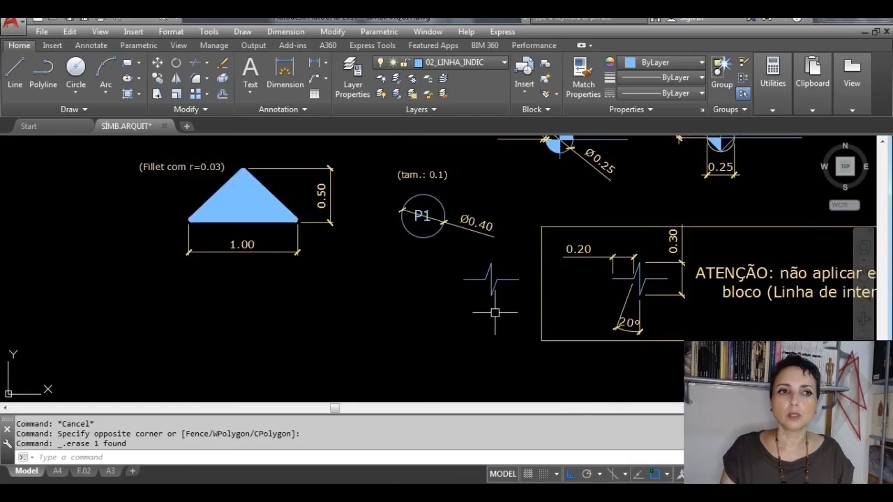
pyautogui.scroll(2, 529, 264)
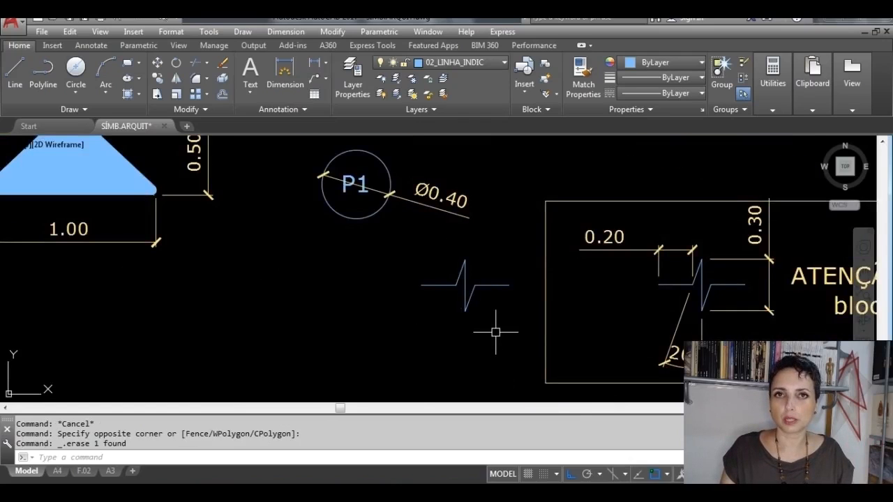
pyautogui.scroll(-3, 495, 332)
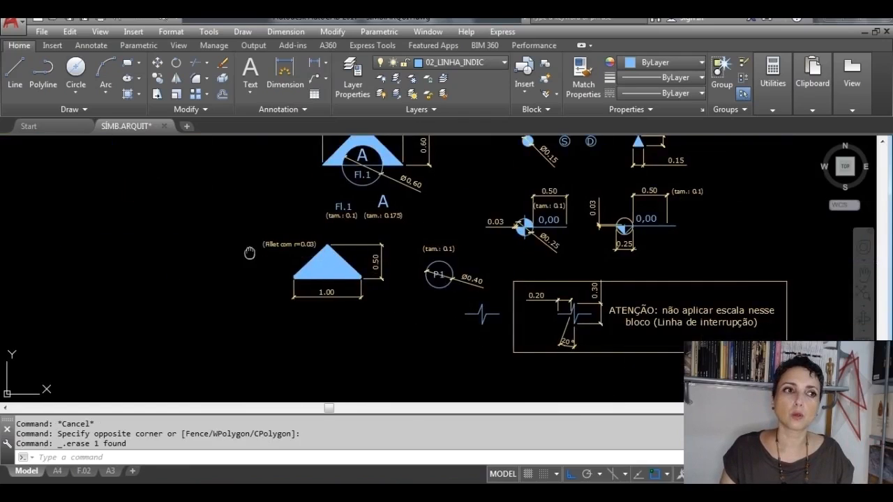
pyautogui.moveTo(254, 240); pyautogui.dragTo(656, 316, button='middle')
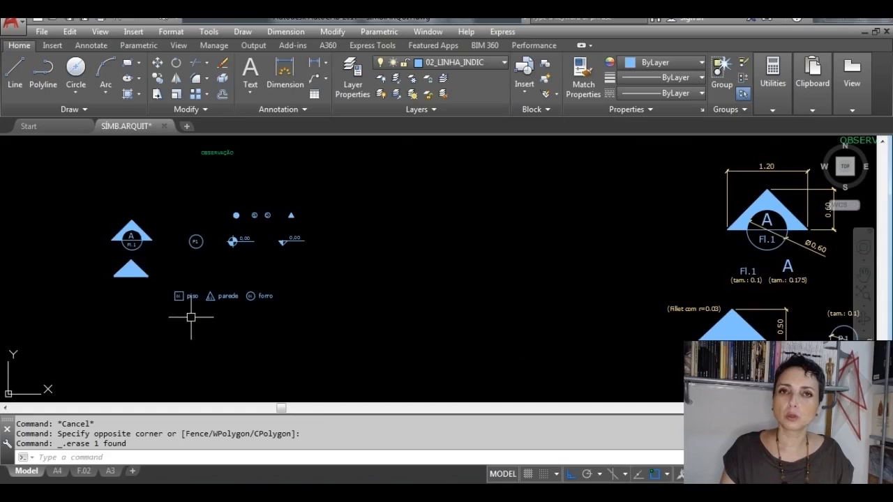
pyautogui.moveTo(228, 195); pyautogui.dragTo(267, 280, button='middle')
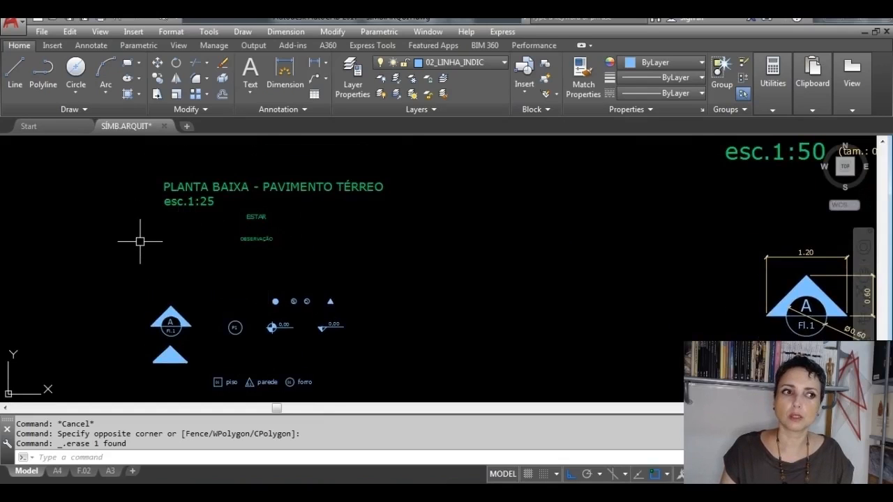
pyautogui.moveTo(492, 290); pyautogui.dragTo(114, 185, button='middle')
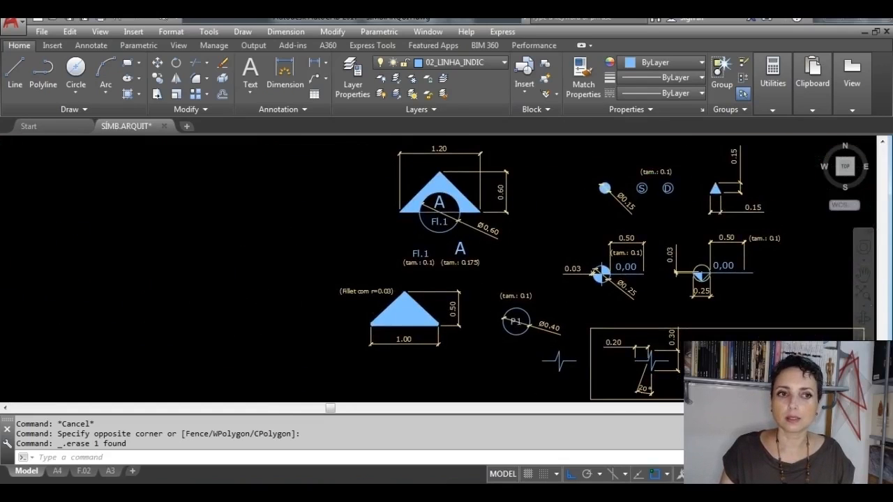
# Step: Define a block named LINHA_INTERRUP. from the new break line's five lines, with the vertical line's midpoint as base point
pyautogui.scroll(4, 562, 364)
pyautogui.scroll(2, 585, 376)
pyautogui.moveTo(565, 364); pyautogui.dragTo(506, 329, button='middle')
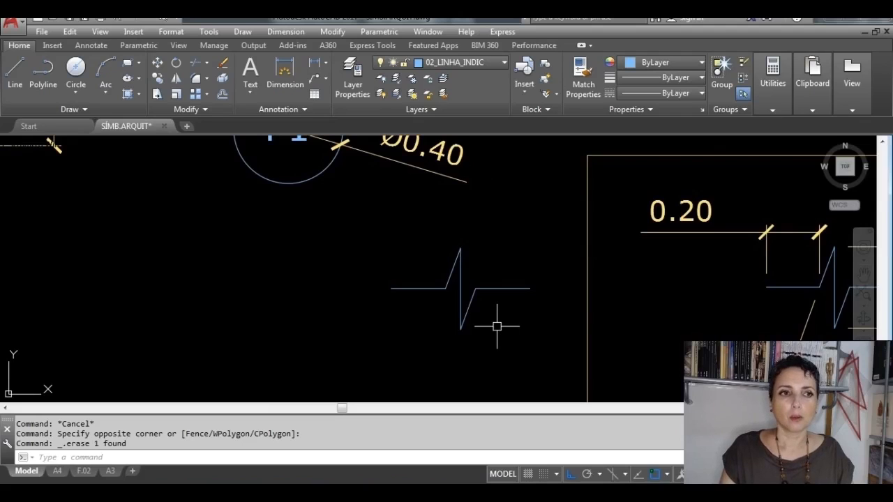
pyautogui.click(546, 65)
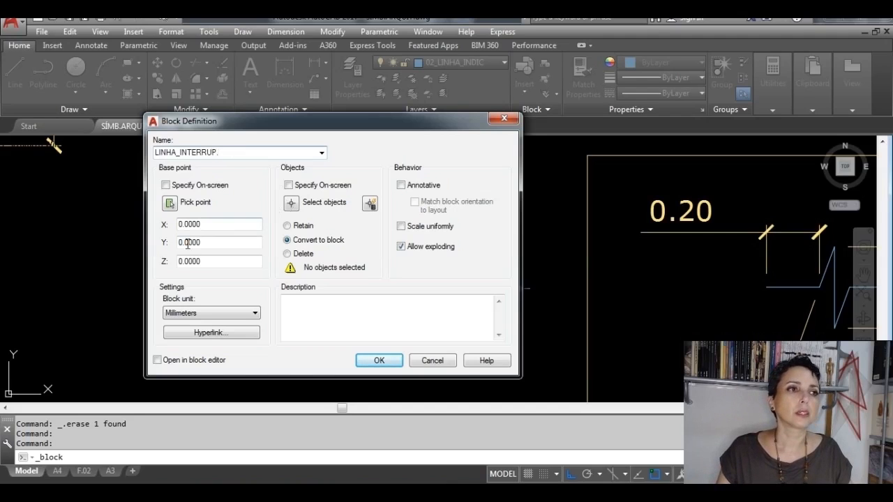
pyautogui.click(169, 203)
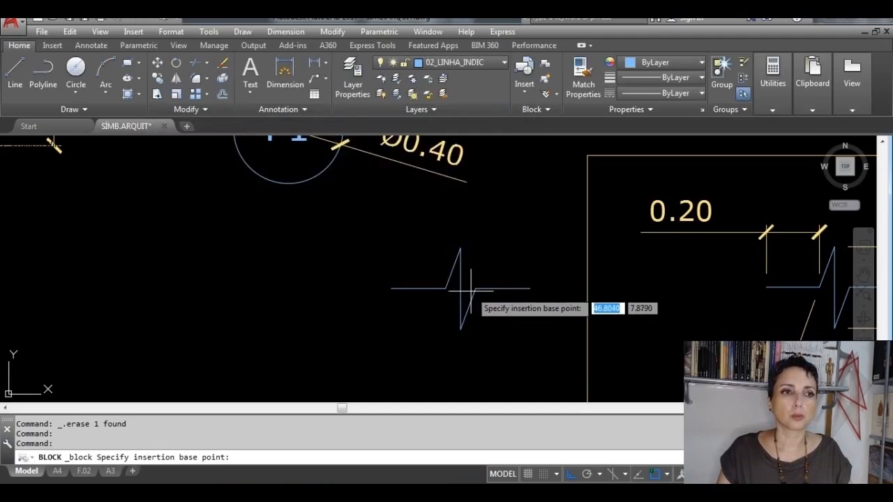
pyautogui.click(460, 288)
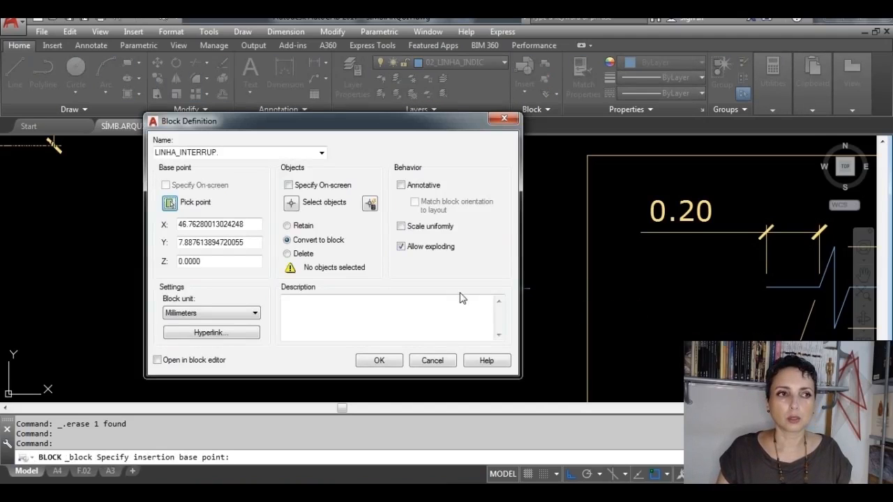
pyautogui.click(290, 203)
pyautogui.click(535, 361)
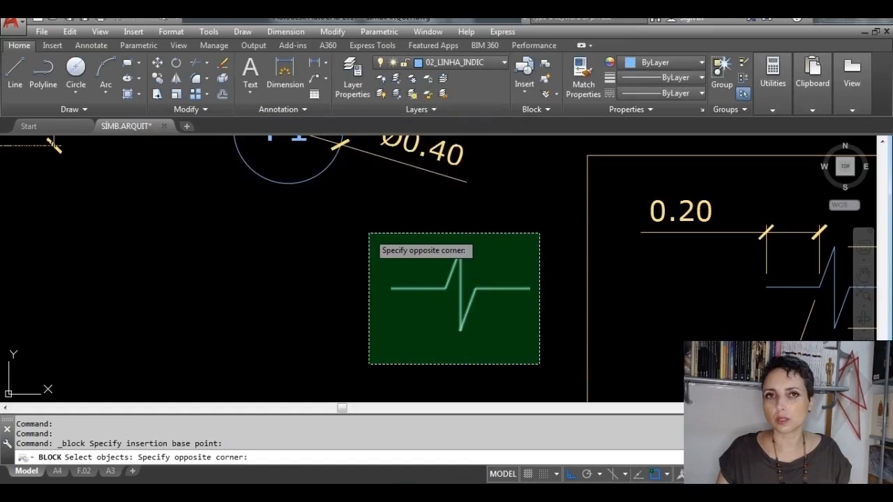
pyautogui.click(369, 234)
pyautogui.press('Return')
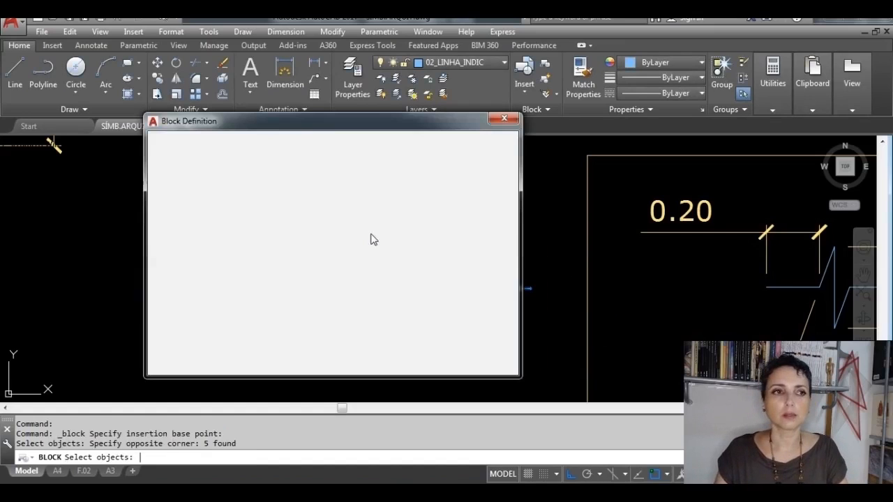
# Step: Decline redefining the existing block, create it as LINHA_INTERRUP._2 instead, and select it to check its insertion point
pyautogui.click(394, 361)
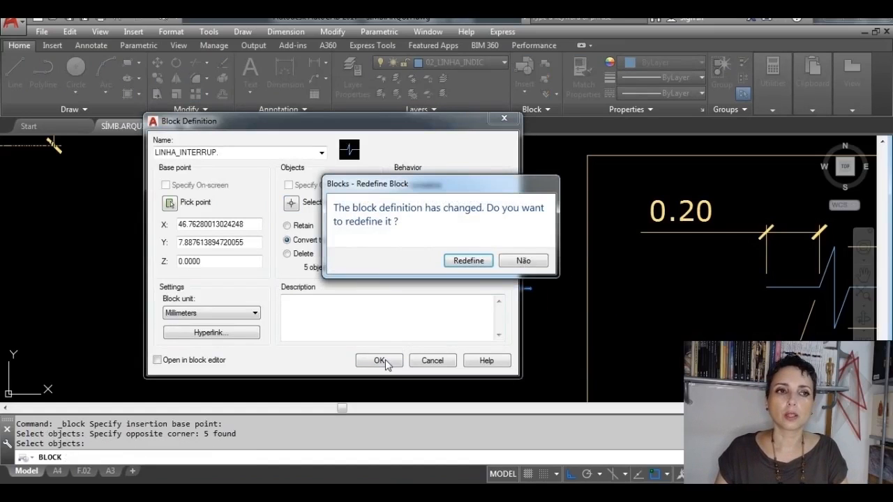
pyautogui.click(512, 264)
pyautogui.click(249, 155)
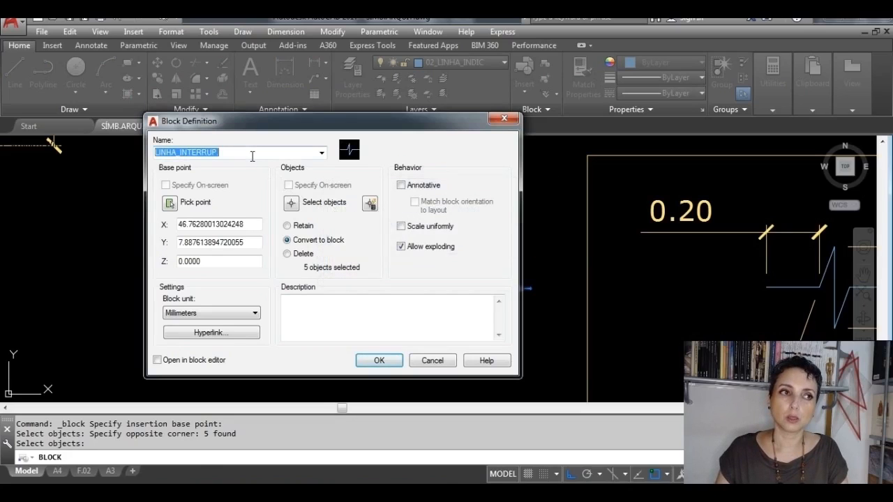
pyautogui.click(250, 154)
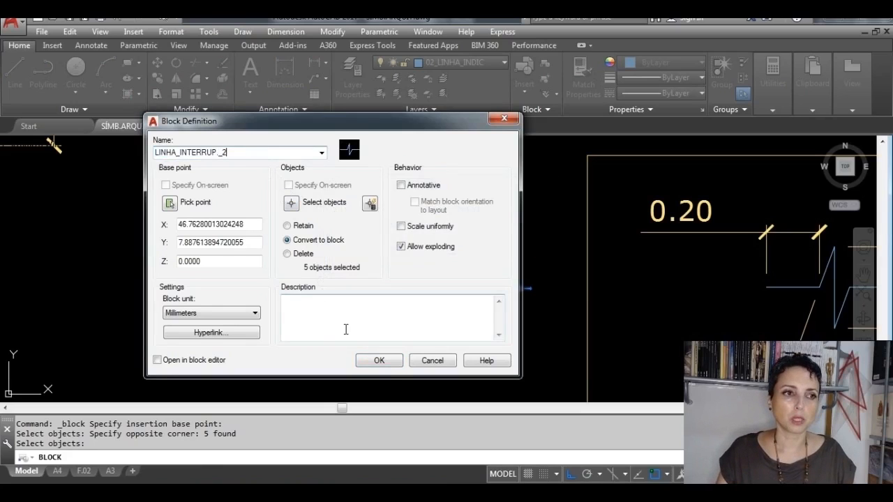
pyautogui.click(378, 360)
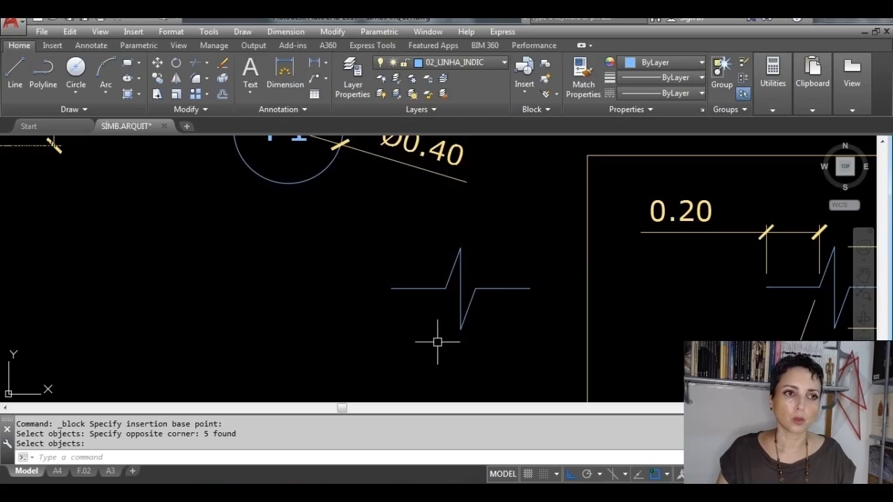
pyautogui.click(462, 318)
pyautogui.scroll(4, 463, 318)
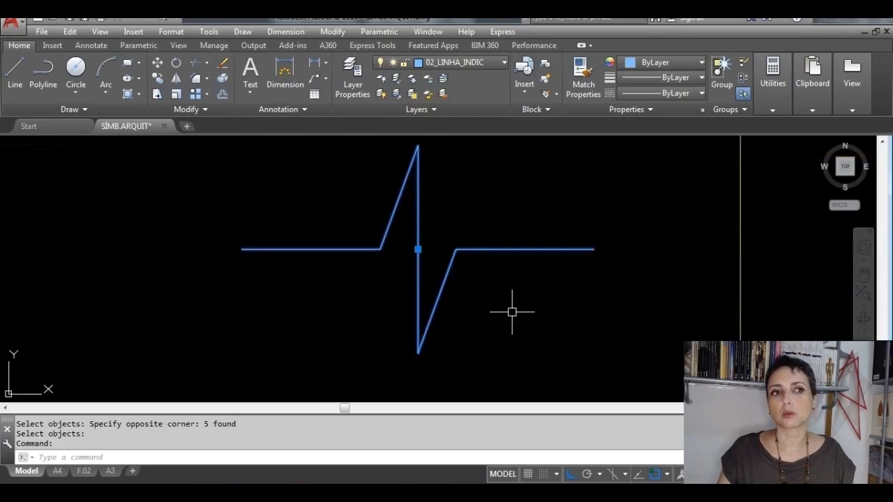
# Step: Erase the selected LINHA_INTERRUP._2 break line block from the drawing area
pyautogui.moveTo(534, 266); pyautogui.dragTo(516, 307, button='middle')
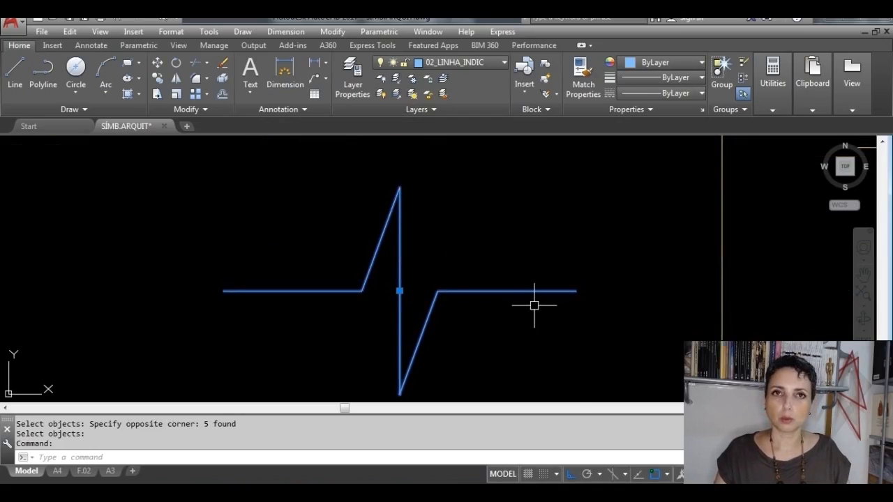
pyautogui.scroll(-2, 534, 305)
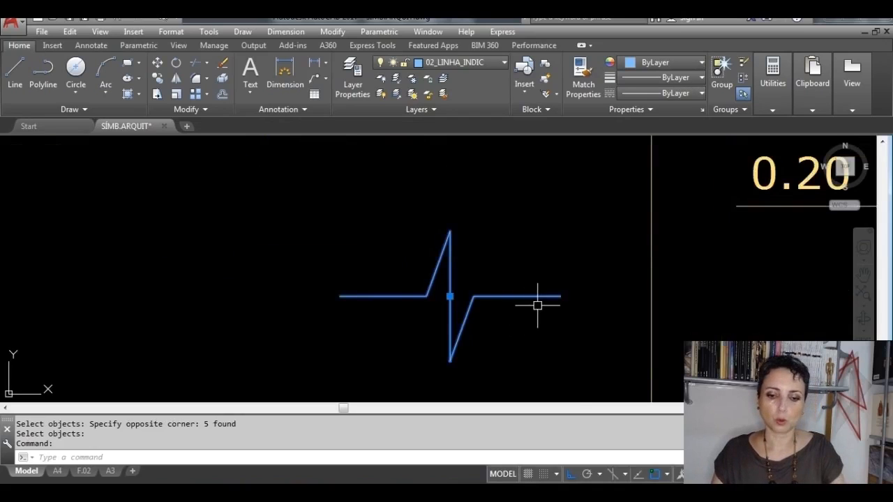
pyautogui.press('Delete')
# Step: Examine the LEGENDA reference symbols for piso, parede and forro, including their dimensions and text-size notes
pyautogui.scroll(-8, 537, 306)
pyautogui.moveTo(530, 295)
pyautogui.mouseDown(button='middle')
pyautogui.moveTo(506, 279)
pyautogui.moveTo(393, 143)
pyautogui.mouseUp(button='middle')
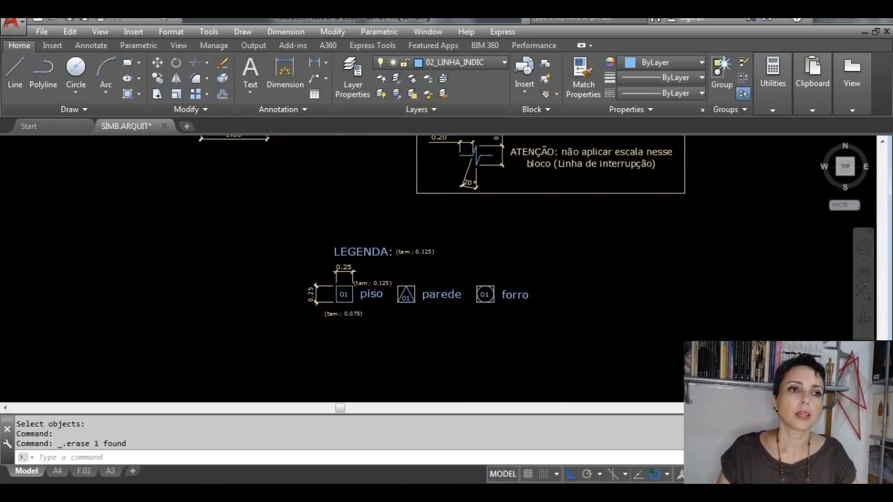
pyautogui.scroll(2, 412, 215)
pyautogui.moveTo(526, 288); pyautogui.dragTo(495, 239, button='middle')
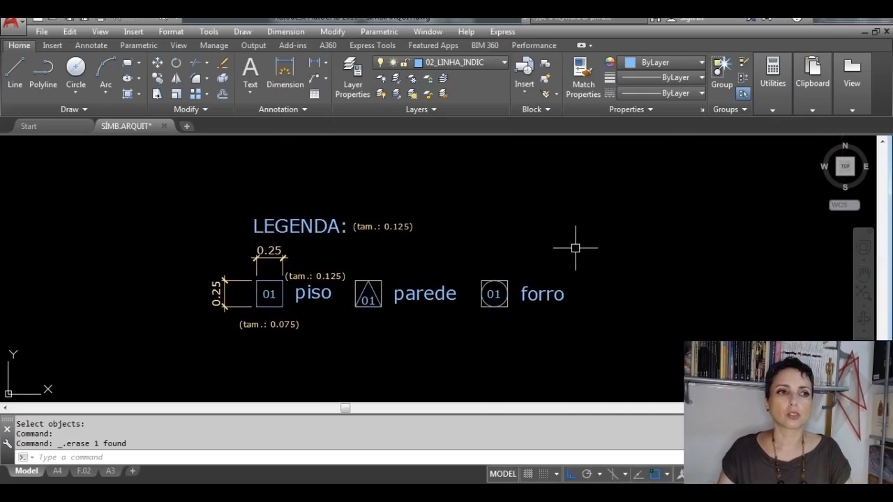
pyautogui.scroll(2, 411, 314)
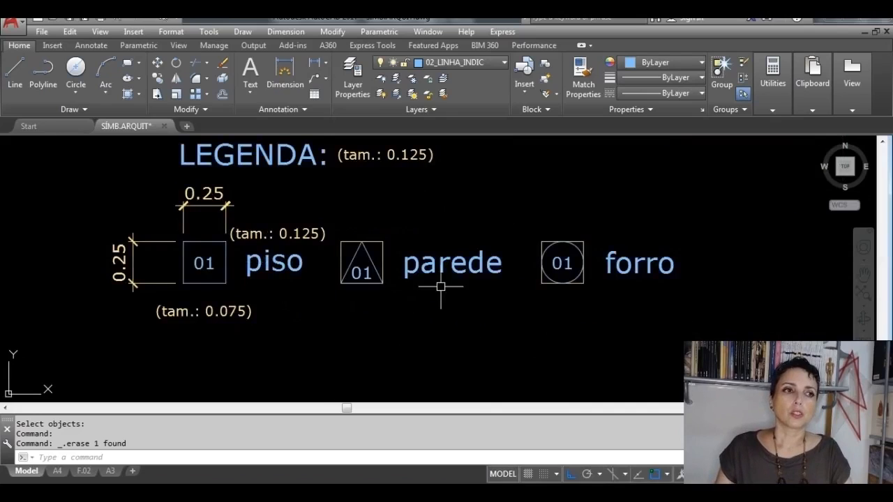
pyautogui.moveTo(442, 285); pyautogui.dragTo(407, 311, button='middle')
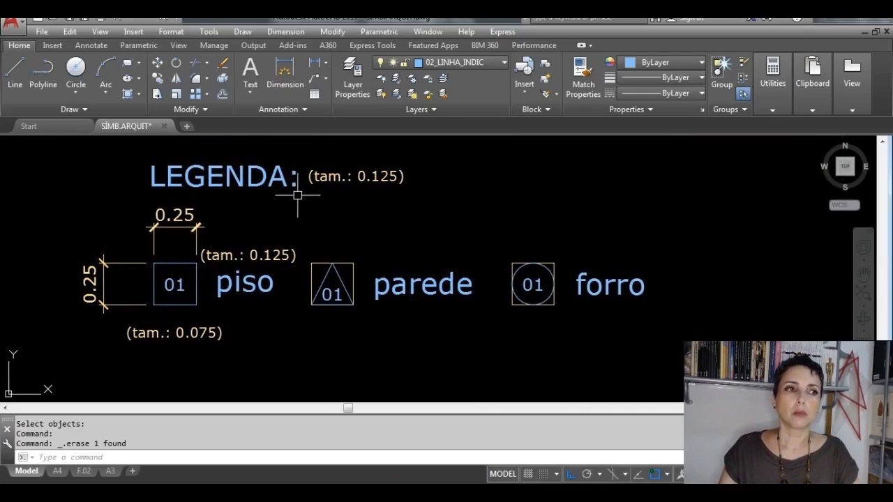
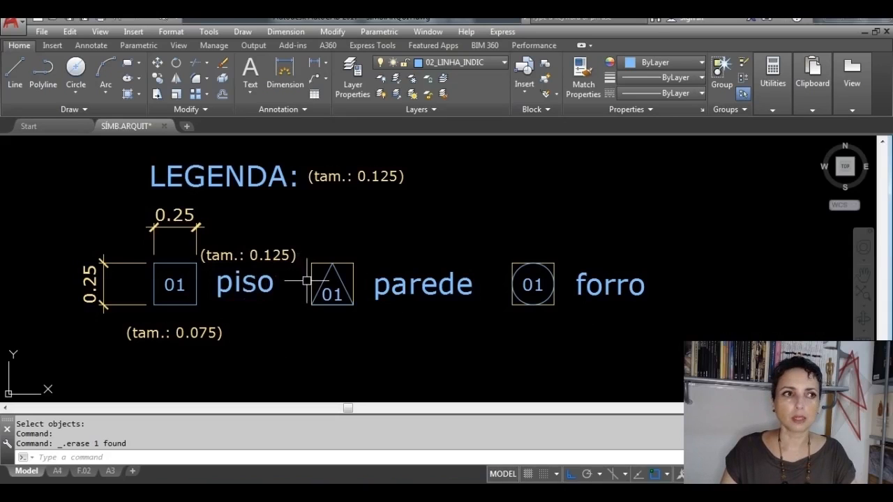
# Step: Copy the P1 text from its circle to the empty area beside the reference LEGENDA title, with Ortho off
pyautogui.scroll(-6, 460, 237)
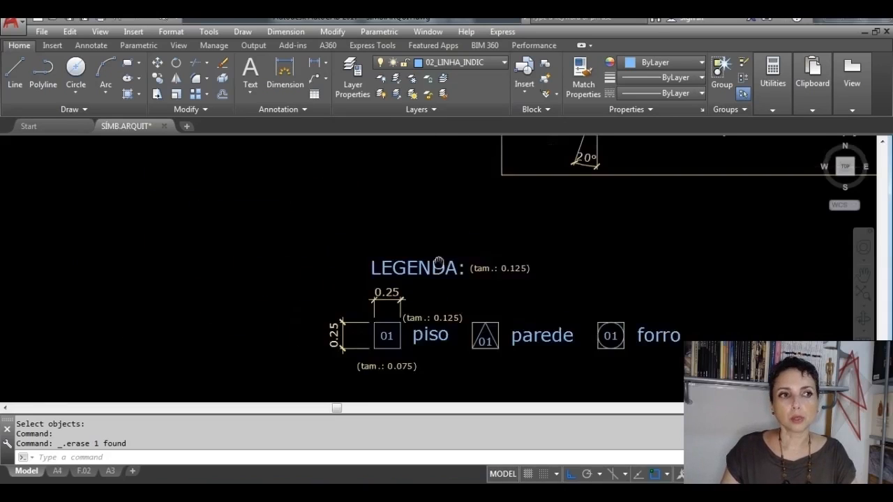
pyautogui.scroll(8, 419, 192)
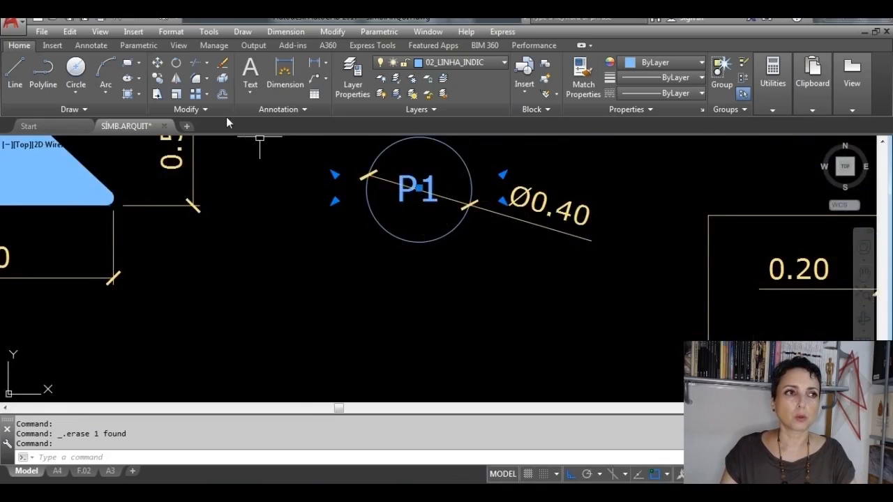
pyautogui.click(158, 78)
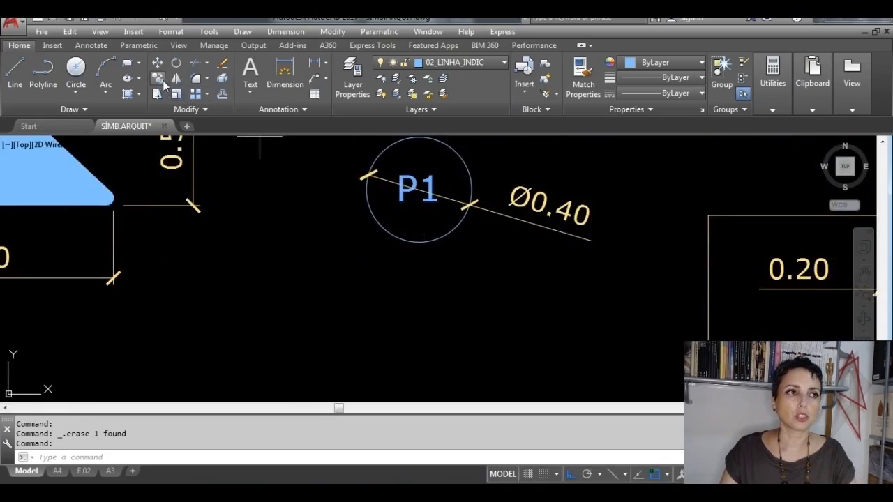
pyautogui.click(419, 191)
pyautogui.scroll(-4, 414, 247)
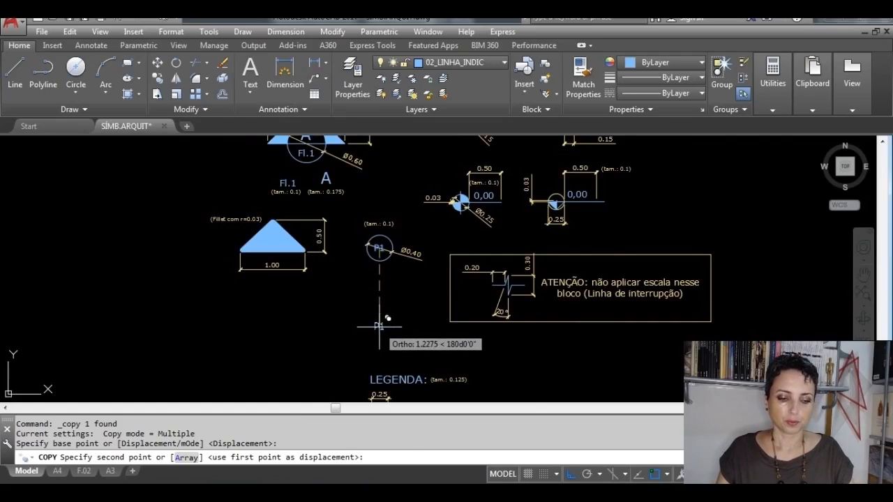
pyautogui.press('F8')
pyautogui.scroll(4, 305, 347)
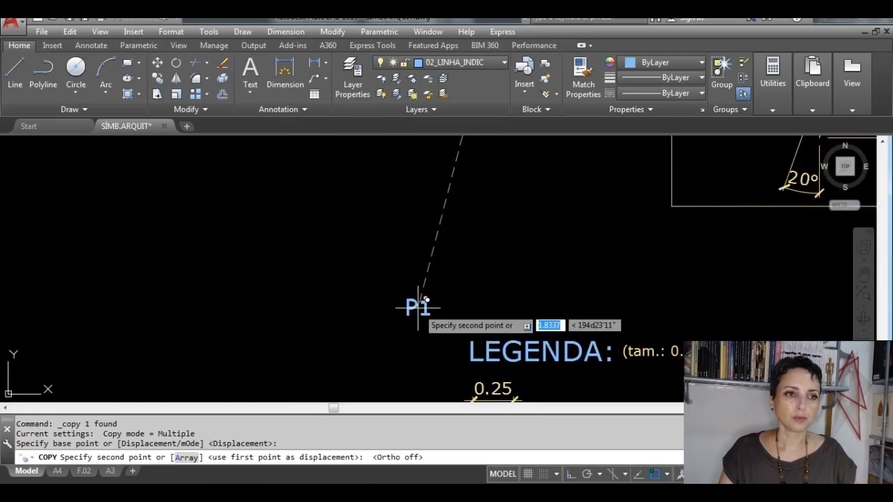
pyautogui.click(409, 298)
pyautogui.press('Escape')
pyautogui.press('Escape')
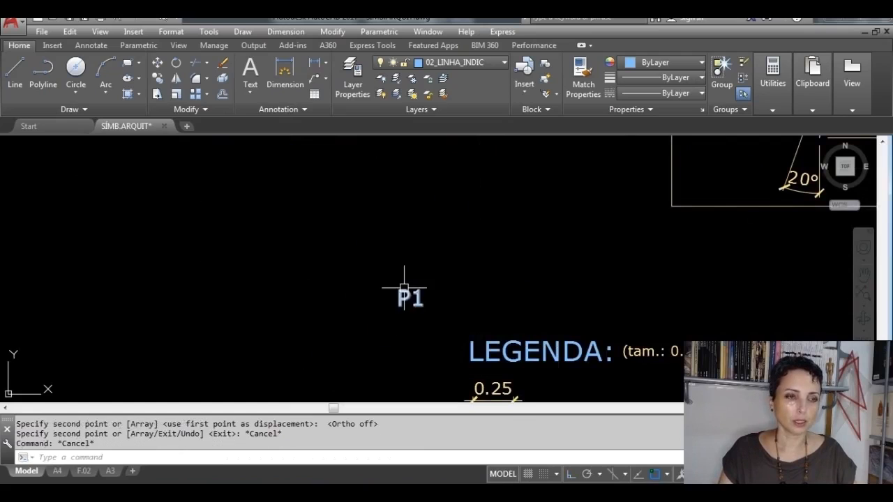
# Step: Replace the copied P1 text's content with "LEGENDA:"
pyautogui.click(405, 297)
pyautogui.doubleClick(410, 298)
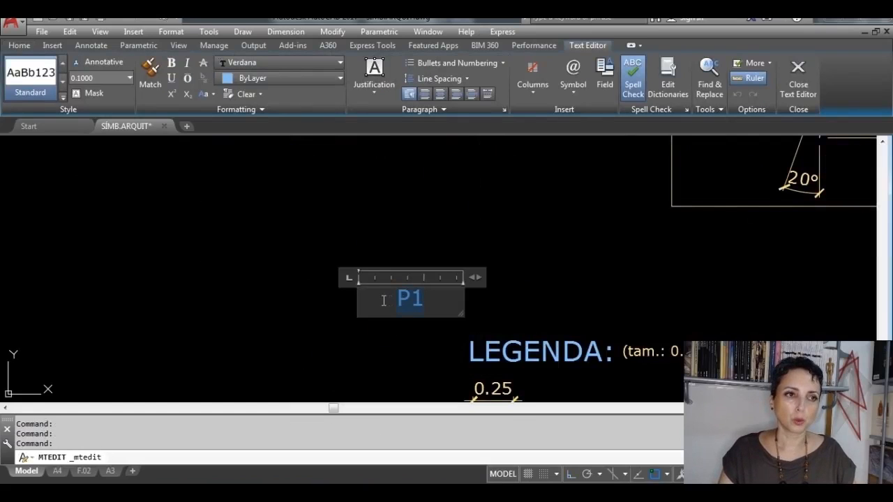
pyautogui.write('LEGENDA')
pyautogui.hotkey('ctrl', 'a')
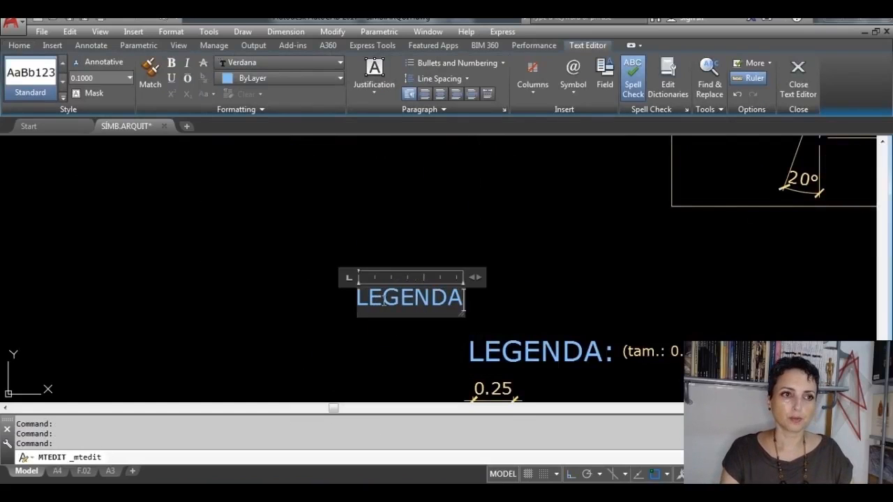
pyautogui.write(':')
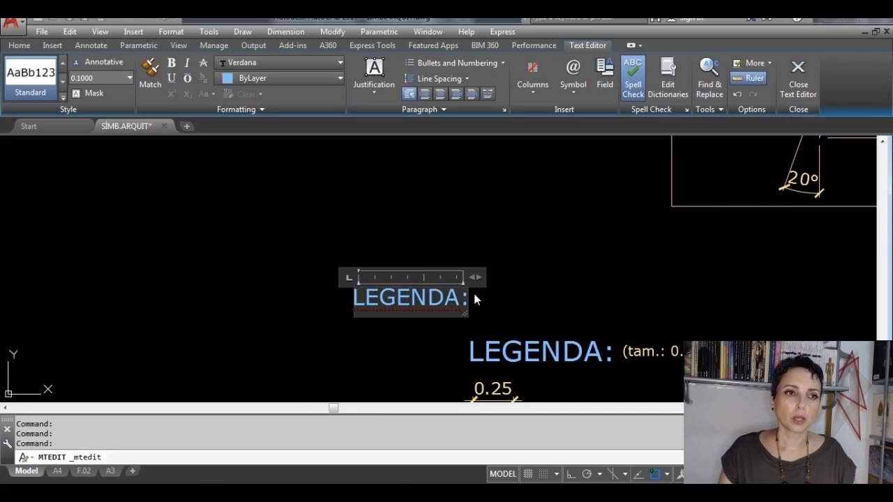
# Step: Set the text height of the new LEGENDA: title to 0.125 and finish editing it
pyautogui.moveTo(579, 279); pyautogui.dragTo(532, 255, button='middle')
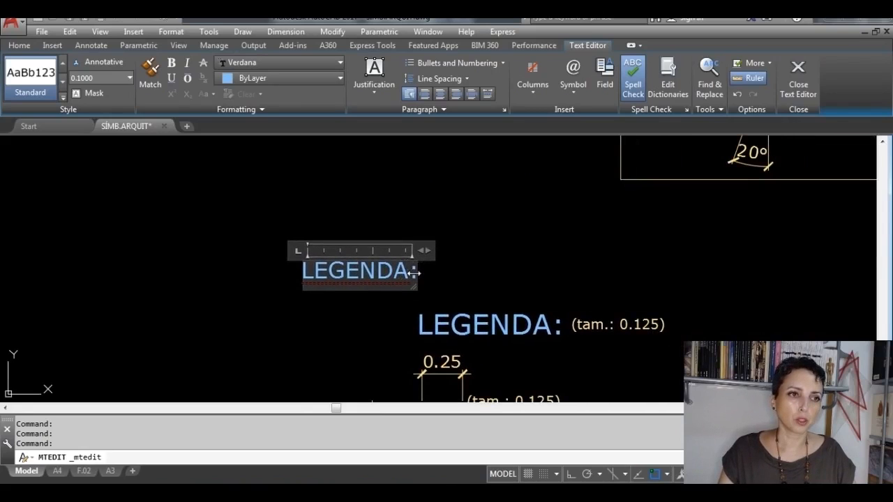
pyautogui.hotkey('ctrl', 'a')
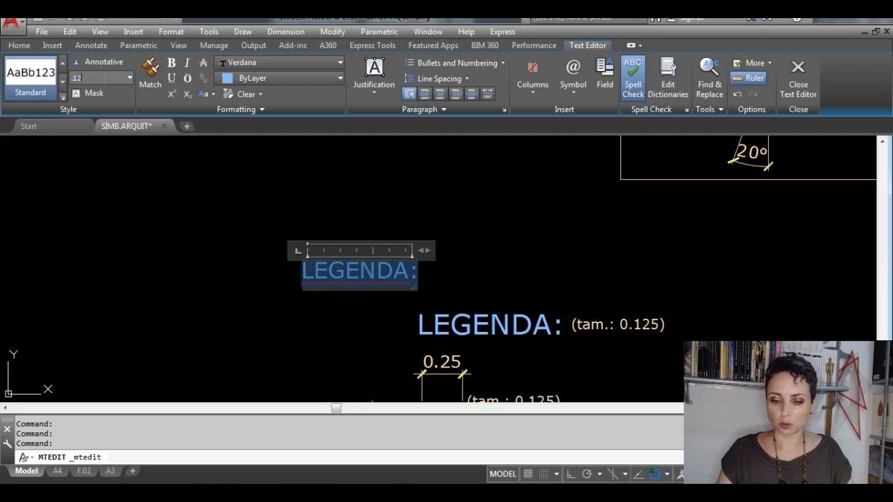
pyautogui.write('.125')
pyautogui.press('Return')
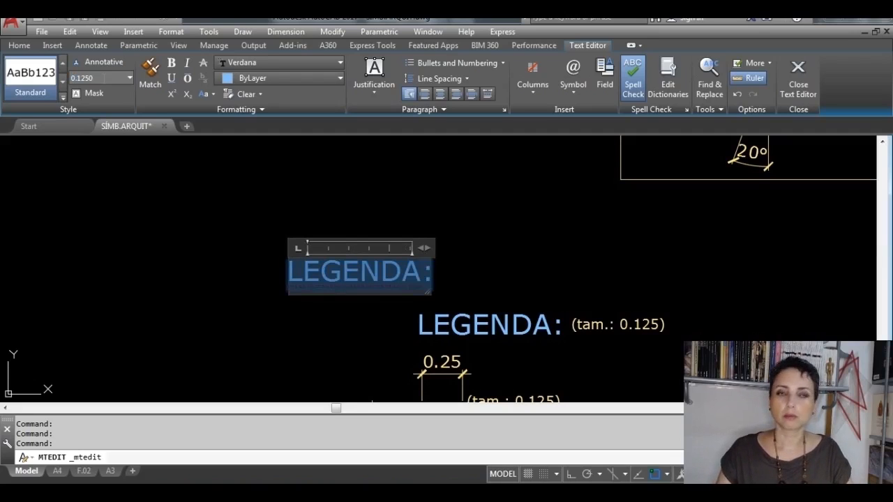
pyautogui.click(798, 76)
# Step: Compare the grips of both LEGENDA: titles and change the new title's justification to Top Left
pyautogui.click(349, 287)
pyautogui.click(299, 299)
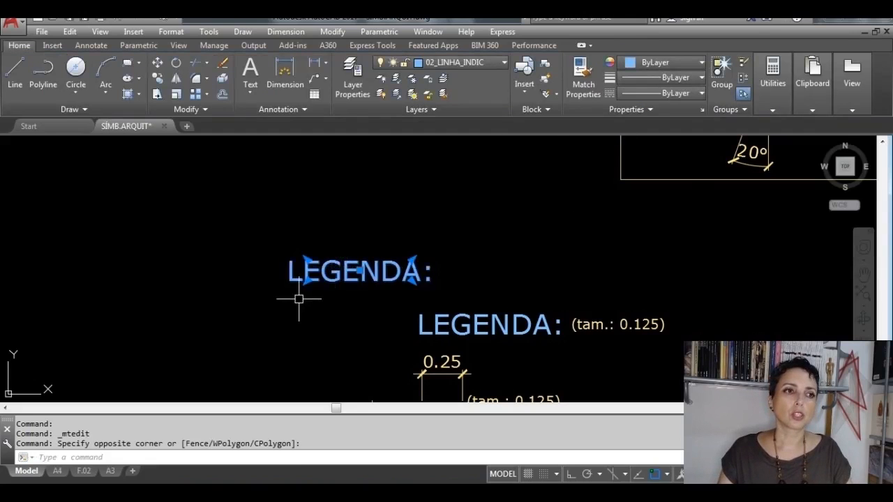
pyautogui.click(433, 309)
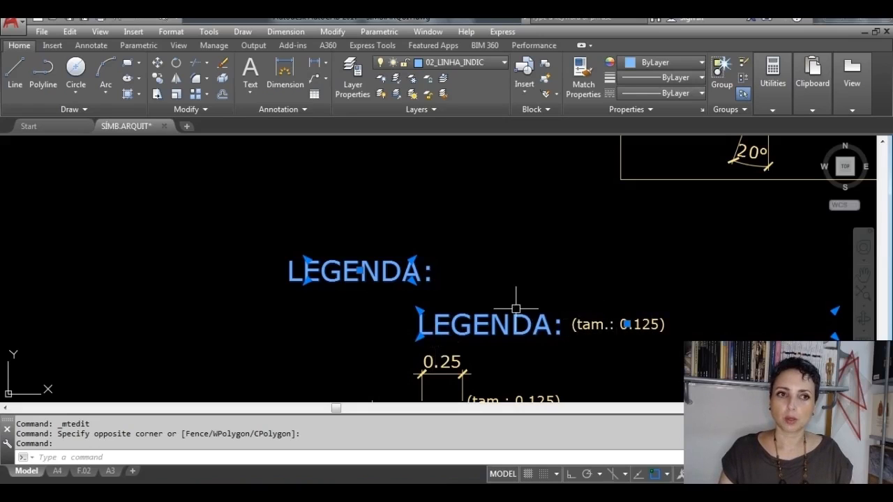
pyautogui.press('Escape')
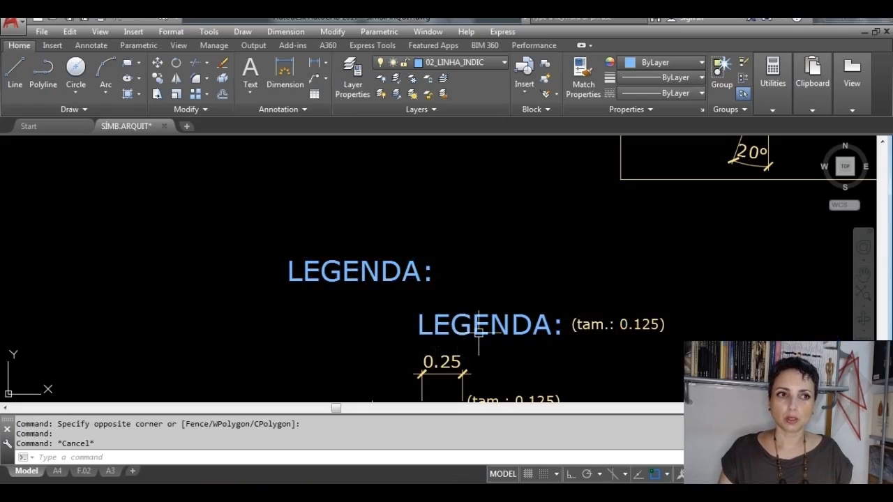
pyautogui.doubleClick(403, 277)
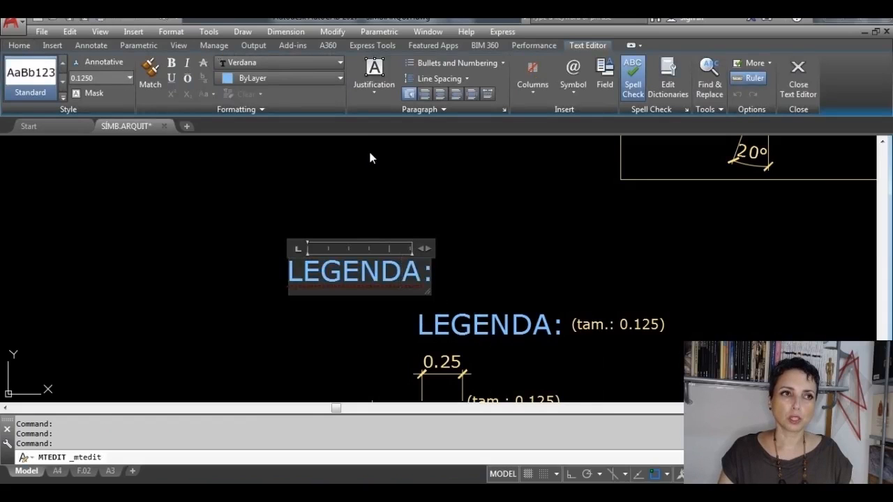
pyautogui.click(373, 94)
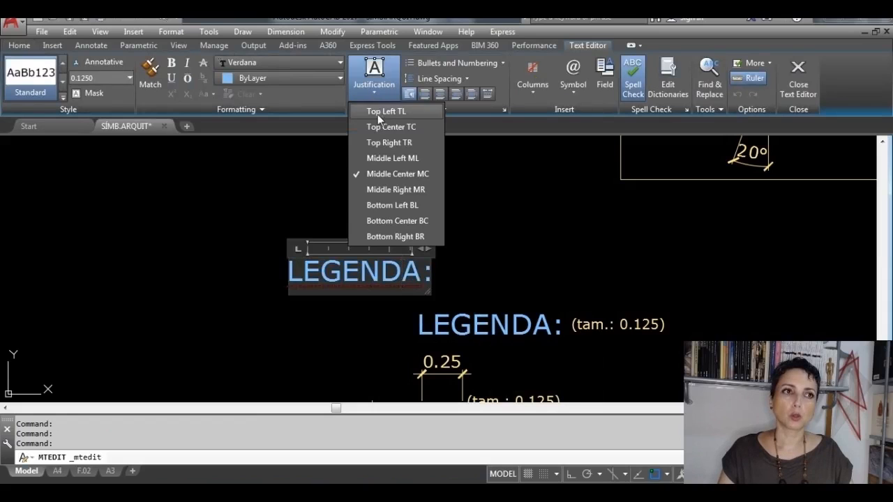
pyautogui.click(377, 112)
pyautogui.press('Escape')
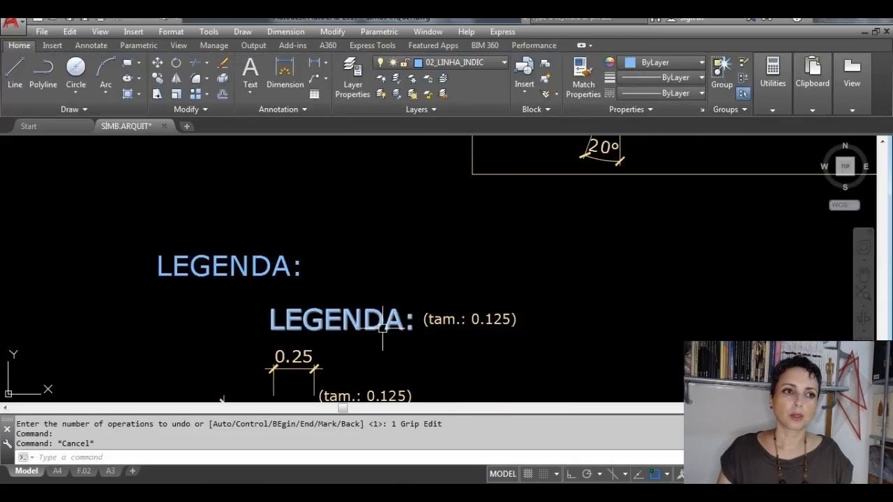
# Step: Examine the grips of the reference title and the new LEGENDA: title to compare their insertion points
pyautogui.click(382, 327)
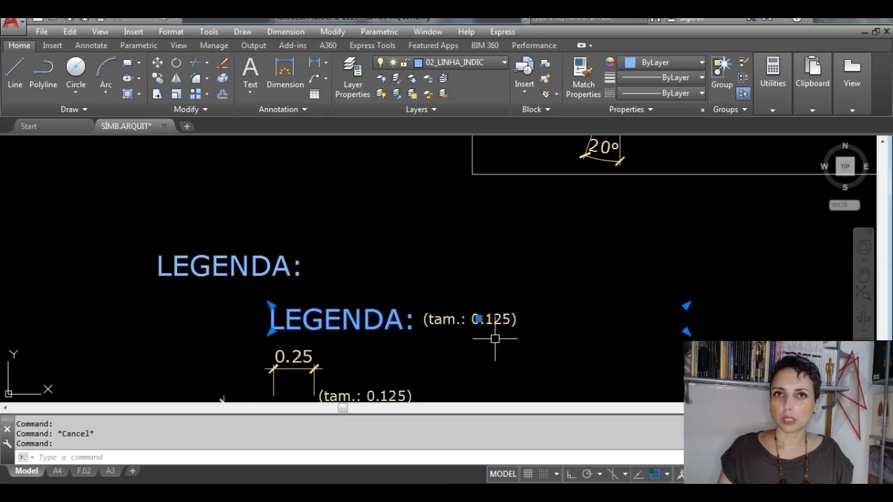
pyautogui.press('Escape')
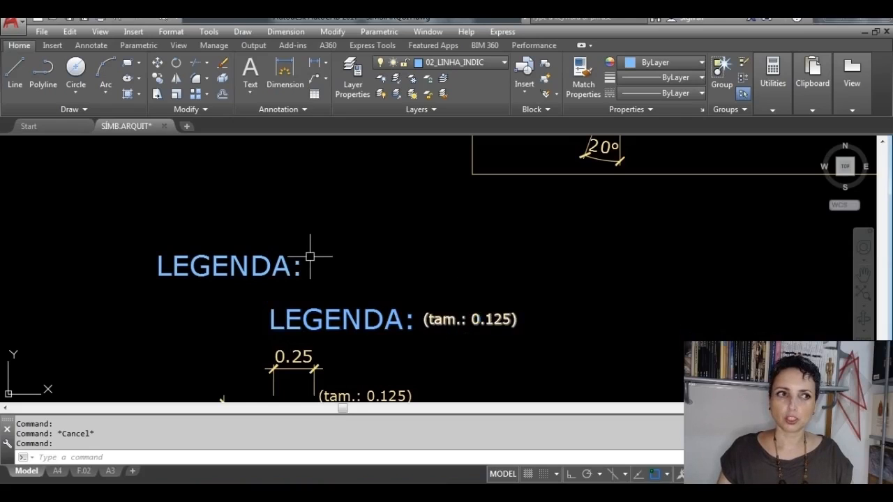
pyautogui.click(276, 267)
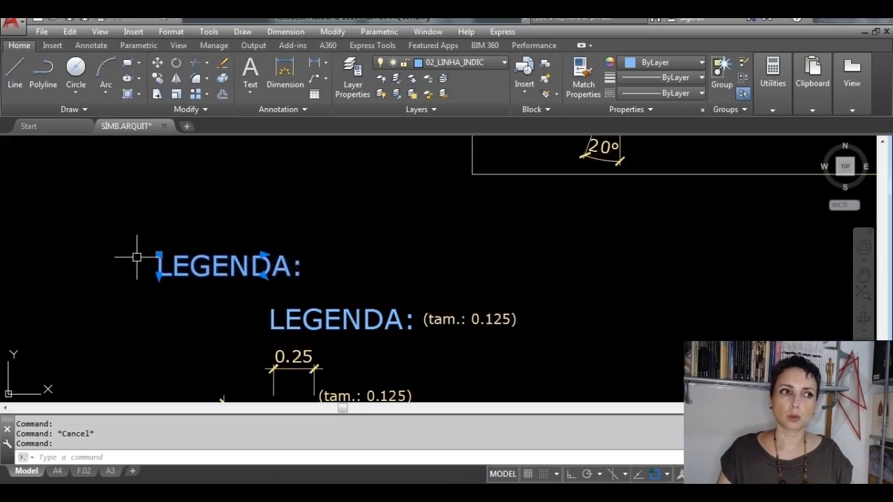
pyautogui.scroll(3, 137, 257)
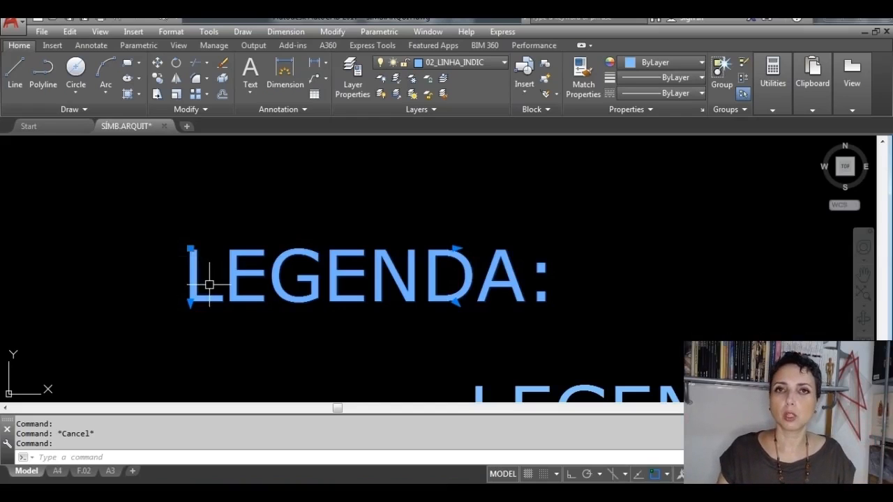
pyautogui.scroll(-2, 226, 282)
pyautogui.press('Escape')
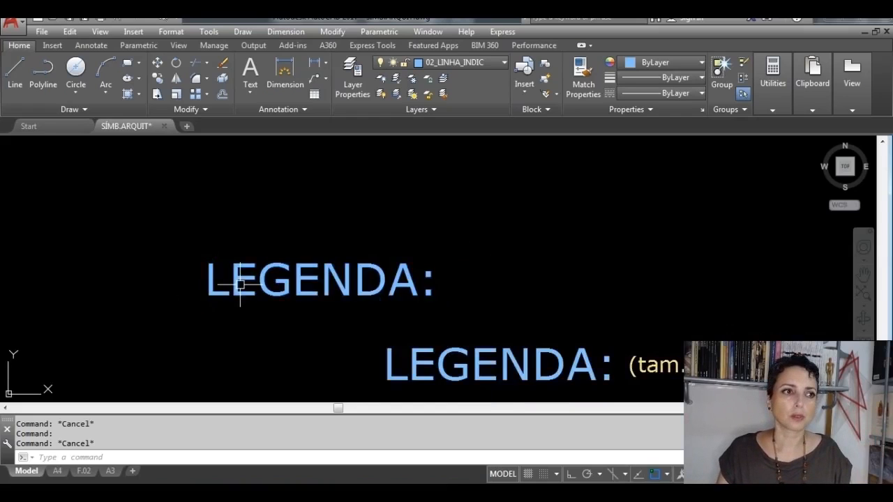
# Step: Move the new LEGENDA: title by its insertion point into the empty area left of the reference legend
pyautogui.scroll(-4, 237, 280)
pyautogui.moveTo(300, 298); pyautogui.dragTo(345, 249, button='middle')
pyautogui.click(317, 233)
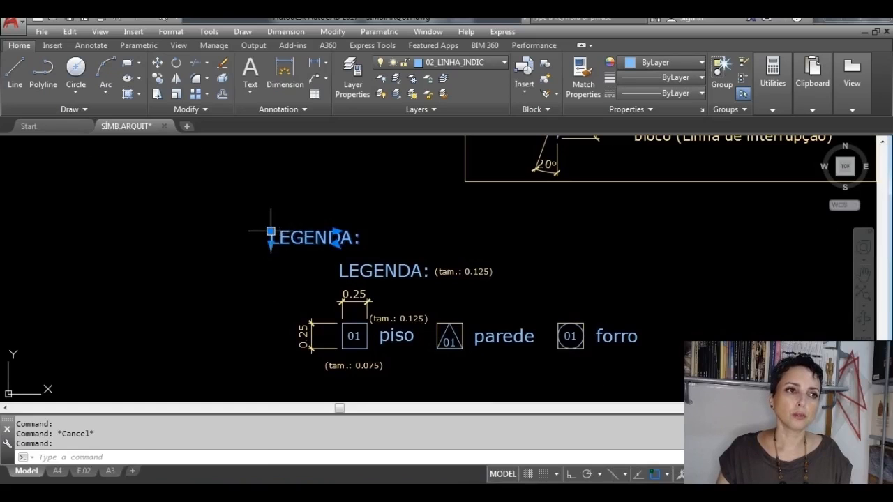
pyautogui.click(271, 231)
pyautogui.click(109, 302)
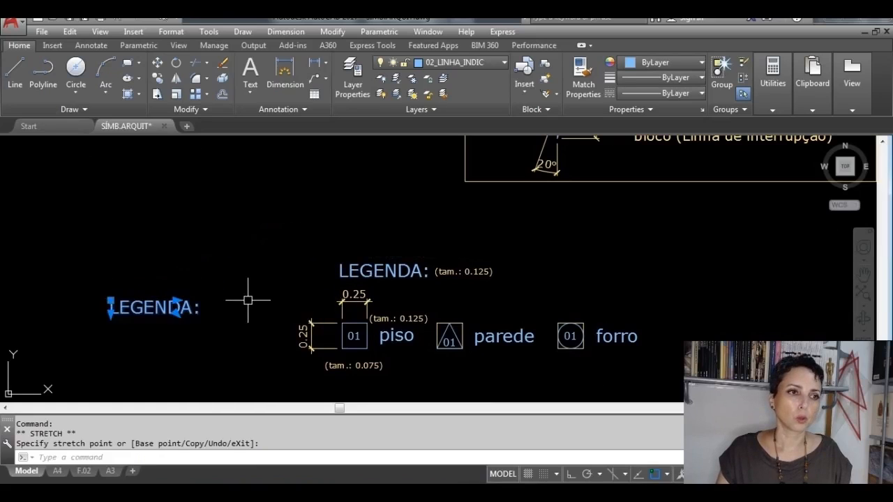
pyautogui.moveTo(247, 300)
pyautogui.mouseDown(button='middle')
pyautogui.moveTo(361, 302)
pyautogui.moveTo(482, 284)
pyautogui.moveTo(446, 272)
pyautogui.mouseUp(button='middle')
pyautogui.press('Escape')
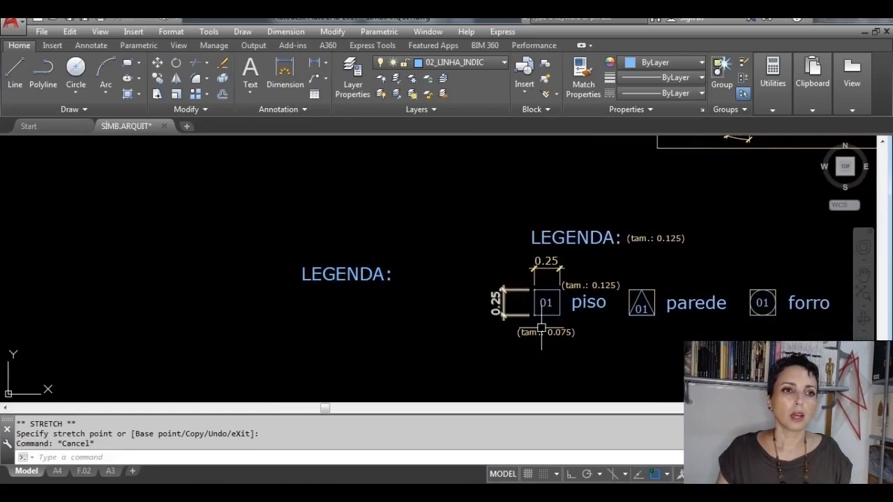
# Step: Draw a 0.25 by 0.25 square with the Rectangle command below the new LEGENDA: title
pyautogui.scroll(4, 567, 322)
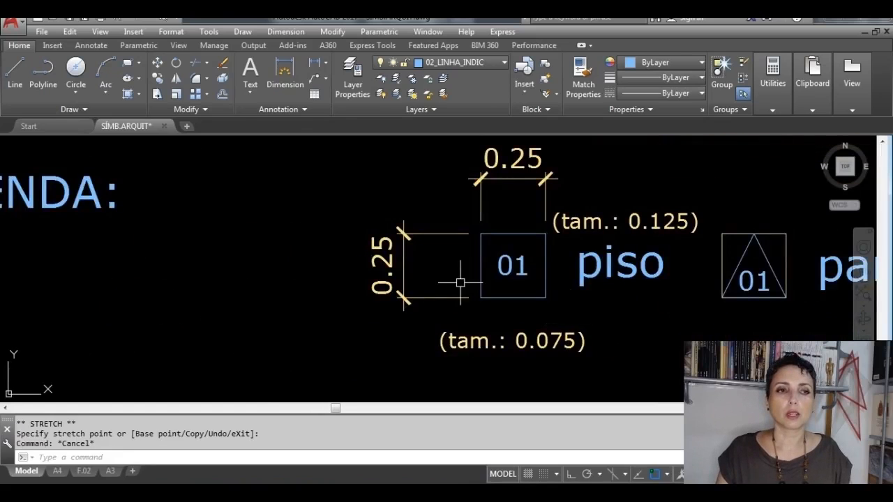
pyautogui.moveTo(460, 282); pyautogui.dragTo(569, 300, button='middle')
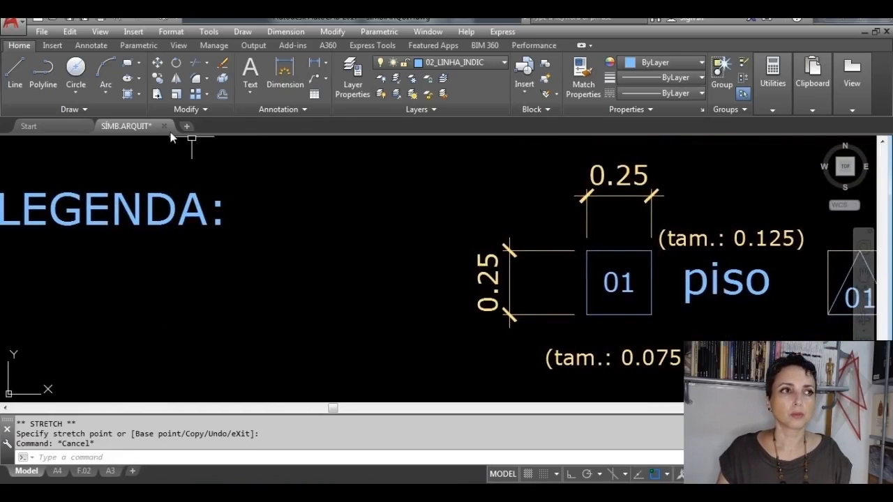
pyautogui.click(128, 65)
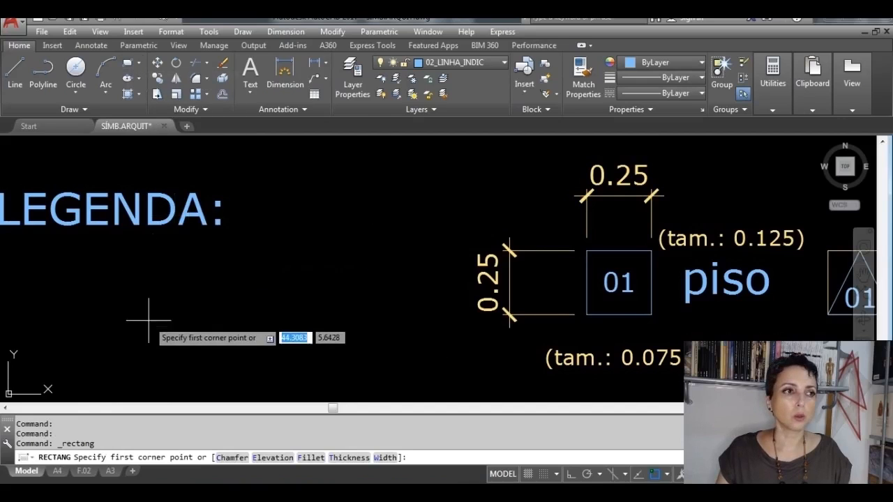
pyautogui.moveTo(149, 314); pyautogui.dragTo(336, 248, button='middle')
pyautogui.click(235, 295)
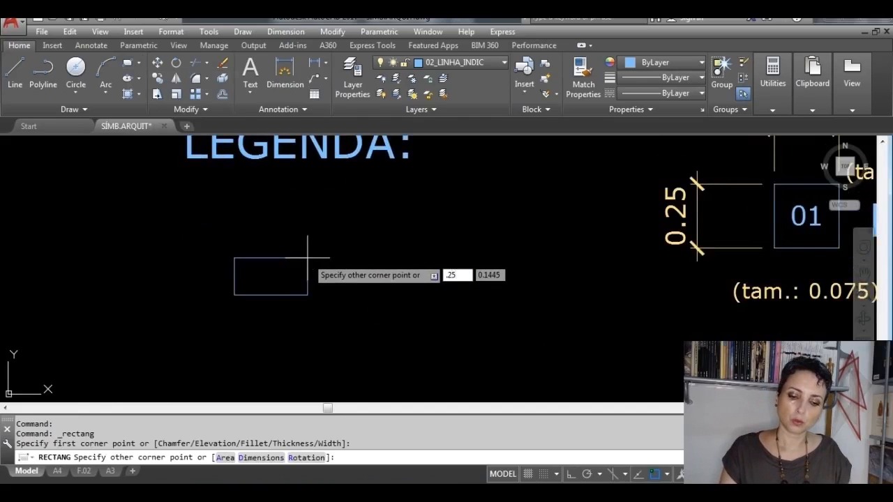
pyautogui.press('Tab')
pyautogui.write('.')
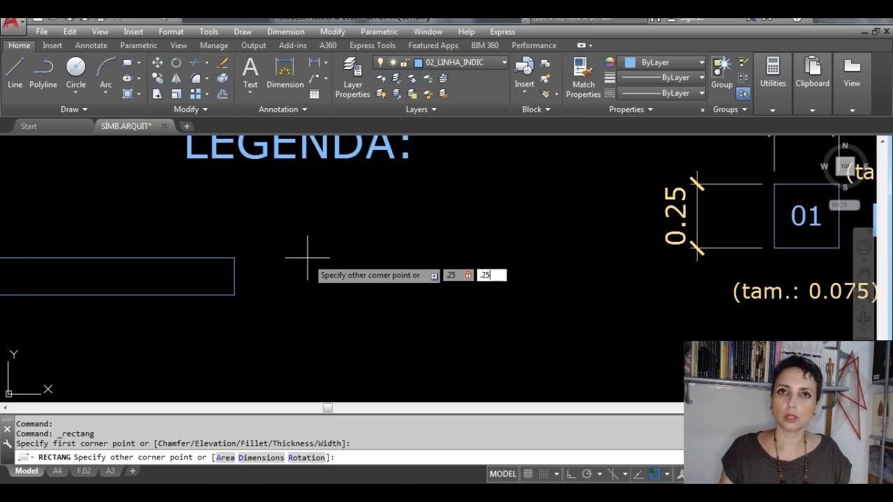
pyautogui.write('25')
pyautogui.press('Return')
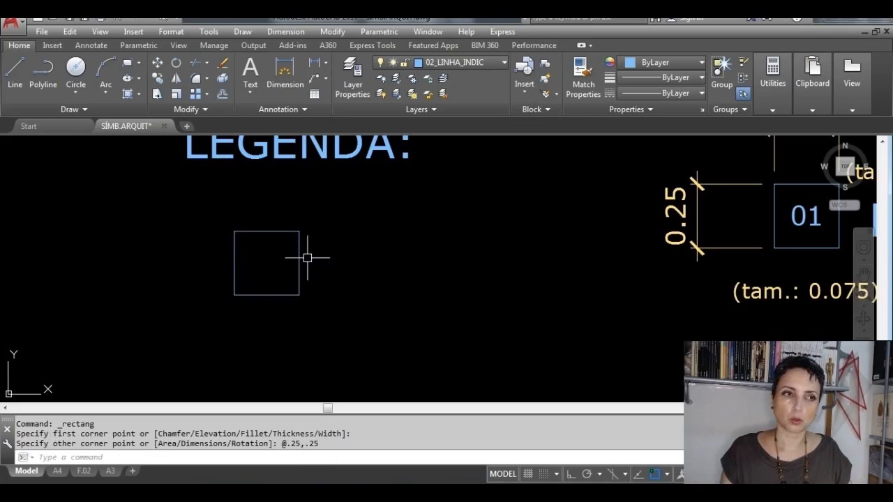
pyautogui.scroll(-3, 312, 257)
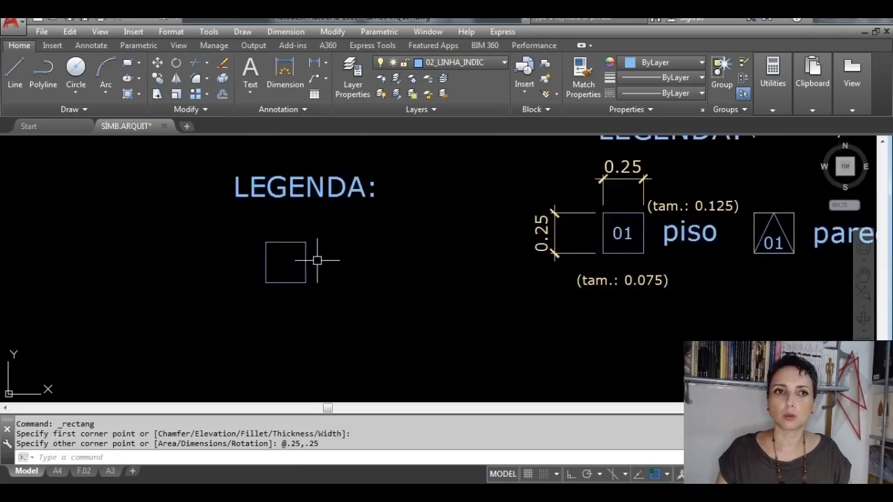
# Step: Copy the 0.25 square horizontally with Ortho on, placing one copy on each side of the original
pyautogui.click(167, 281)
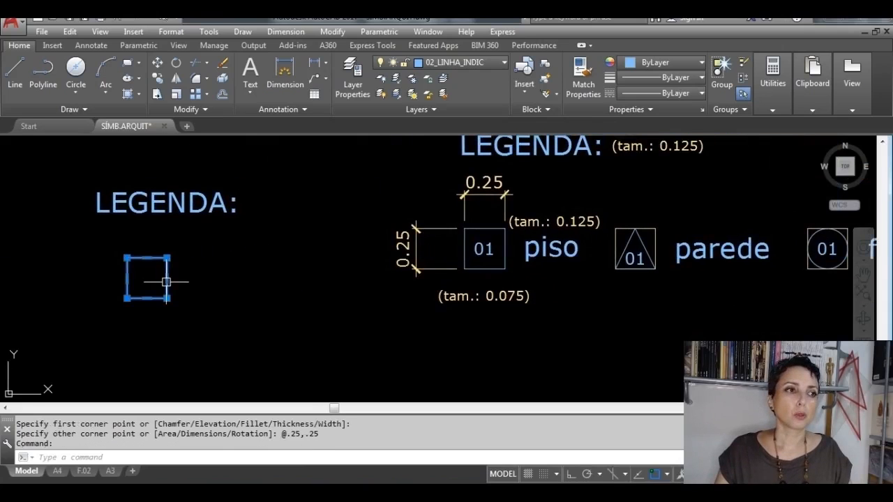
pyautogui.click(159, 78)
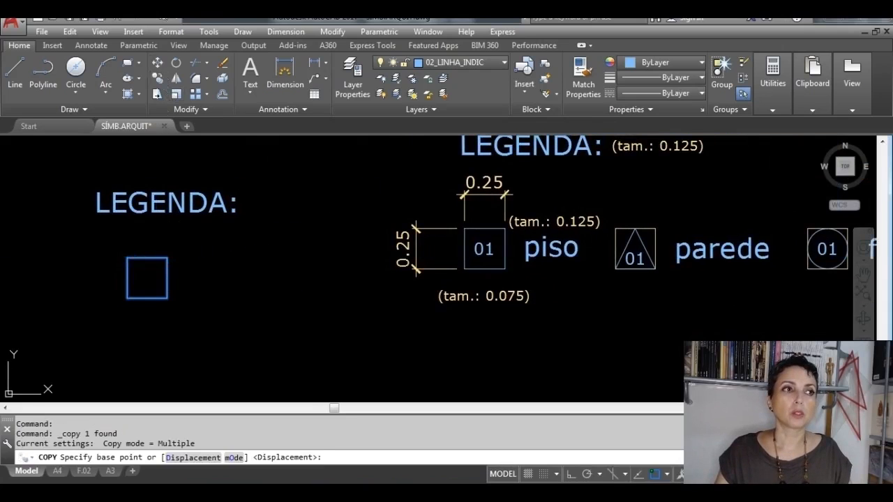
pyautogui.click(147, 298)
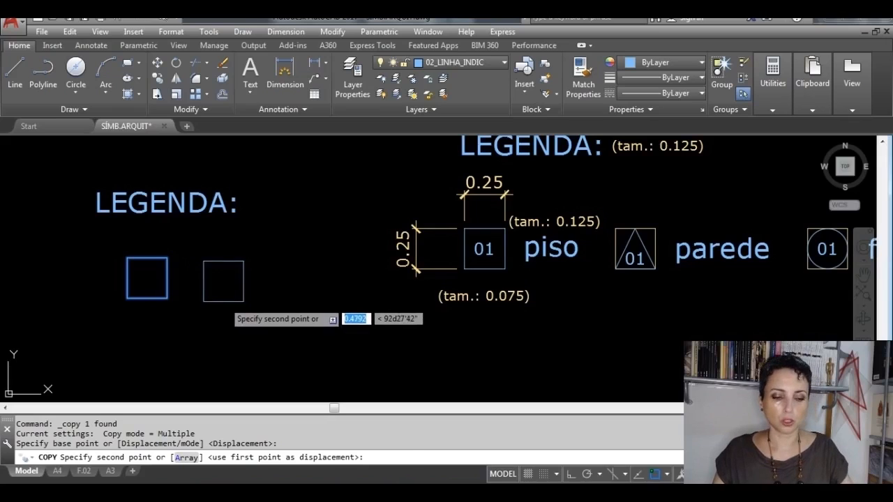
pyautogui.press('F8')
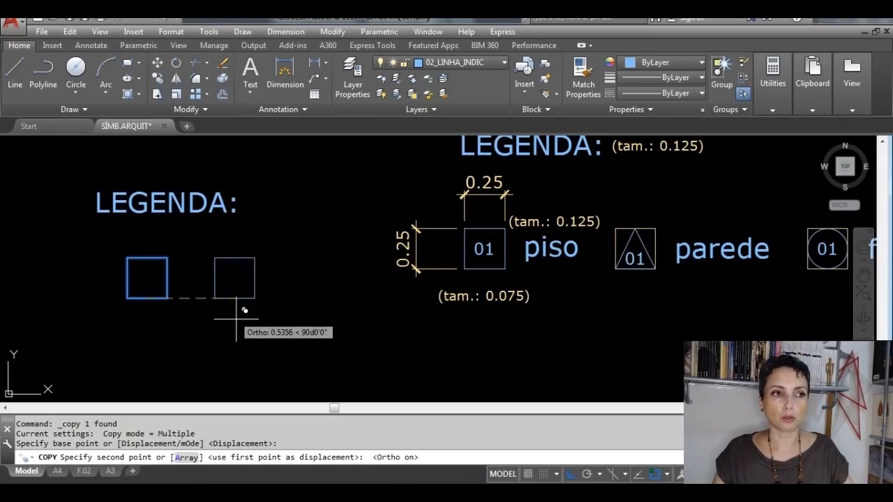
pyautogui.click(307, 350)
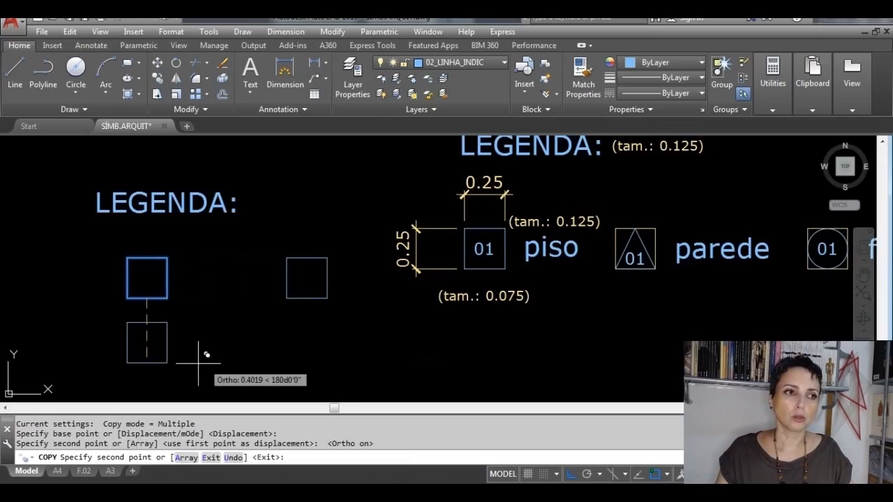
pyautogui.moveTo(198, 359); pyautogui.dragTo(489, 348, button='middle')
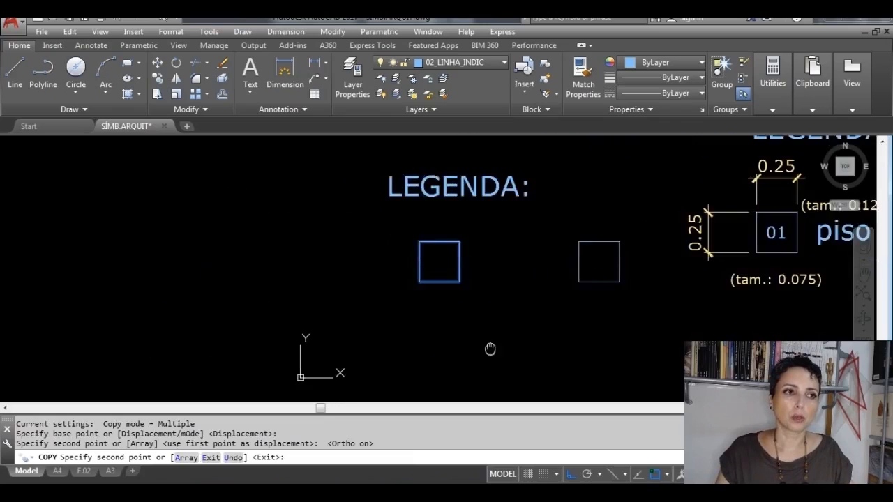
pyautogui.click(263, 314)
pyautogui.press('Escape')
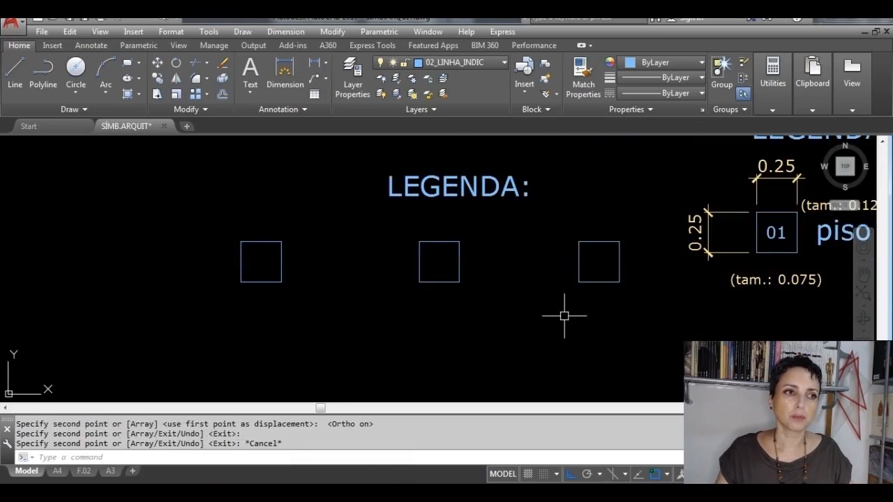
# Step: Move the new LEGENDA: title horizontally by its insertion point to sit above the leftmost square
pyautogui.moveTo(564, 313); pyautogui.dragTo(461, 320, button='middle')
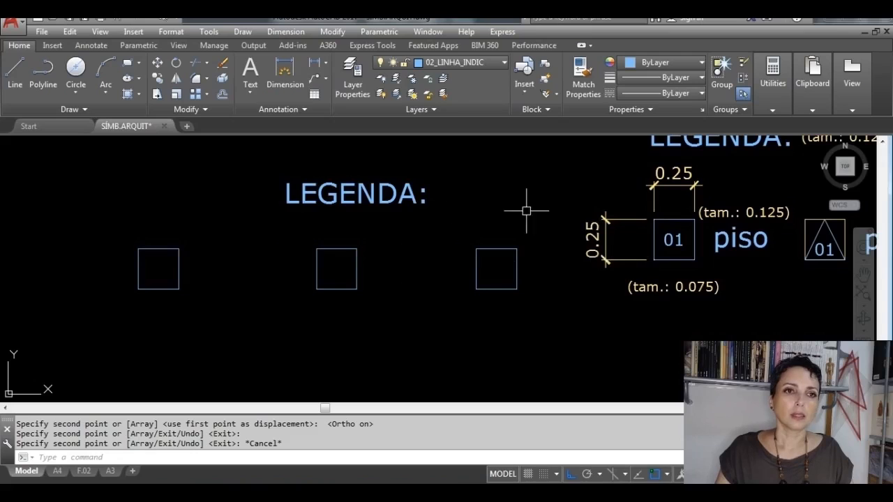
pyautogui.click(384, 198)
pyautogui.click(286, 182)
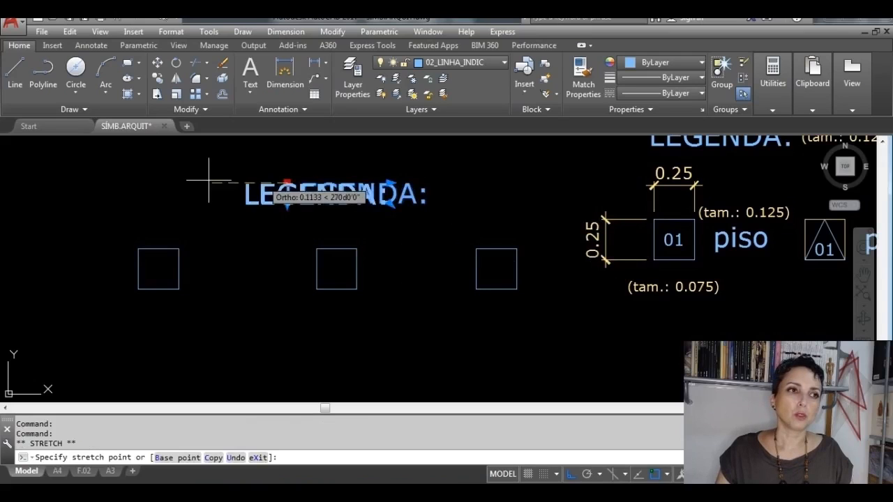
pyautogui.click(137, 189)
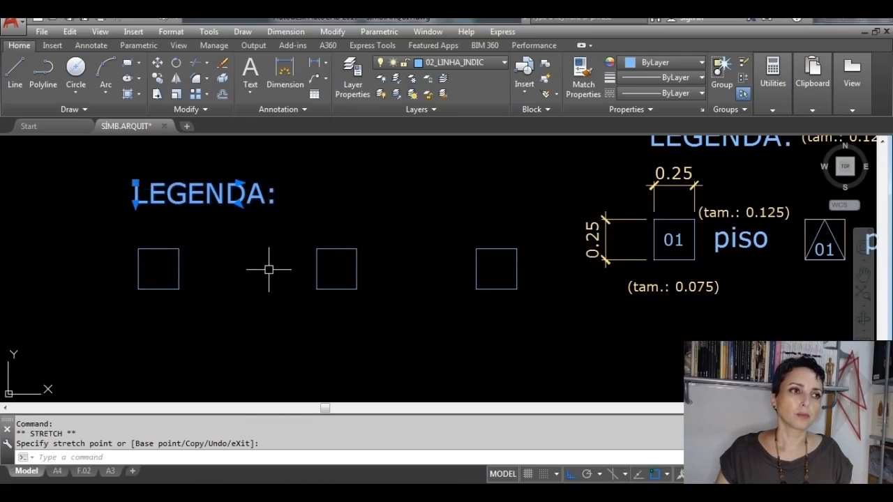
# Step: Copy the new LEGENDA: title straight down onto the leftmost square
pyautogui.click(157, 84)
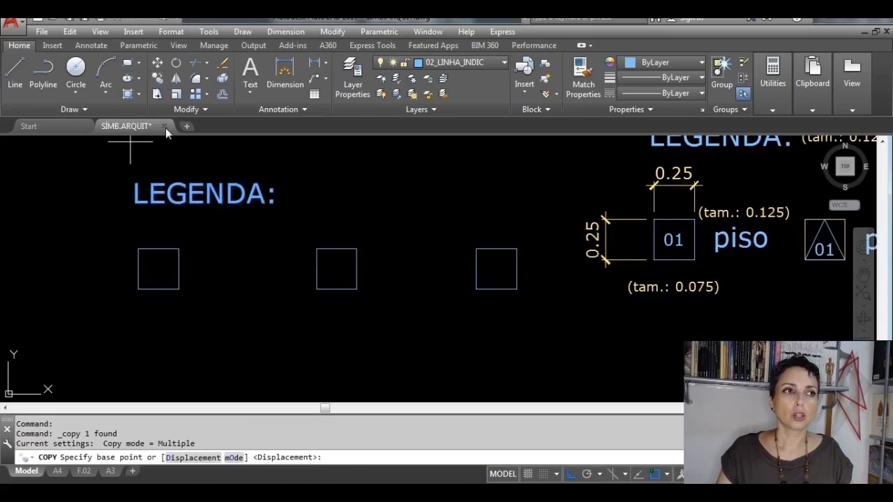
pyautogui.click(186, 196)
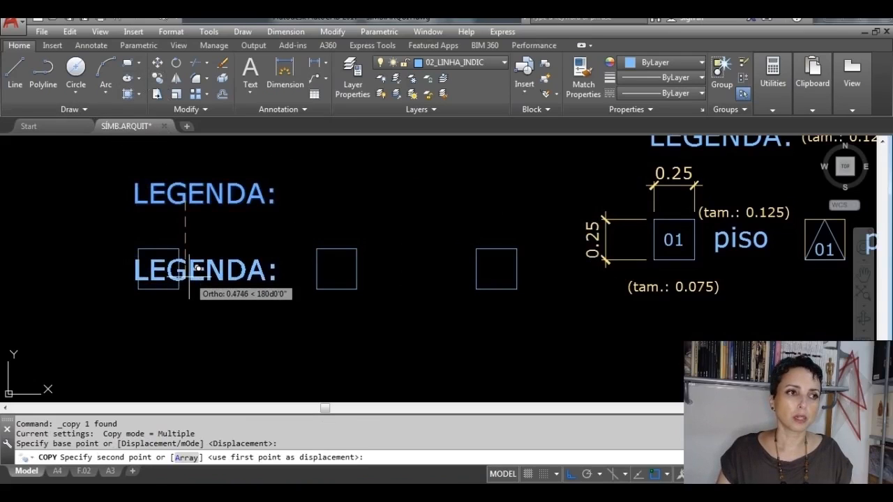
pyautogui.click(188, 271)
pyautogui.press('Escape')
pyautogui.press('Escape')
# Step: Replace the text of the copied title with "piso" in lowercase, keeping its Top Left justification
pyautogui.doubleClick(241, 270)
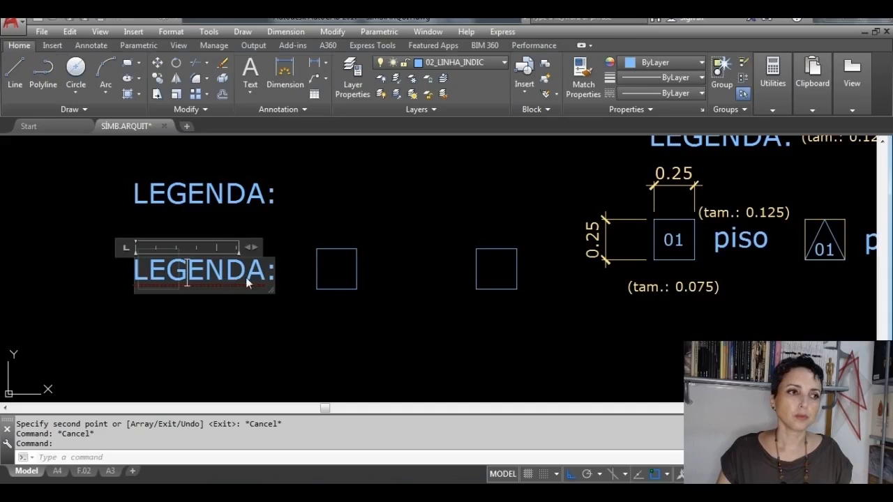
pyautogui.moveTo(268, 277); pyautogui.dragTo(116, 262)
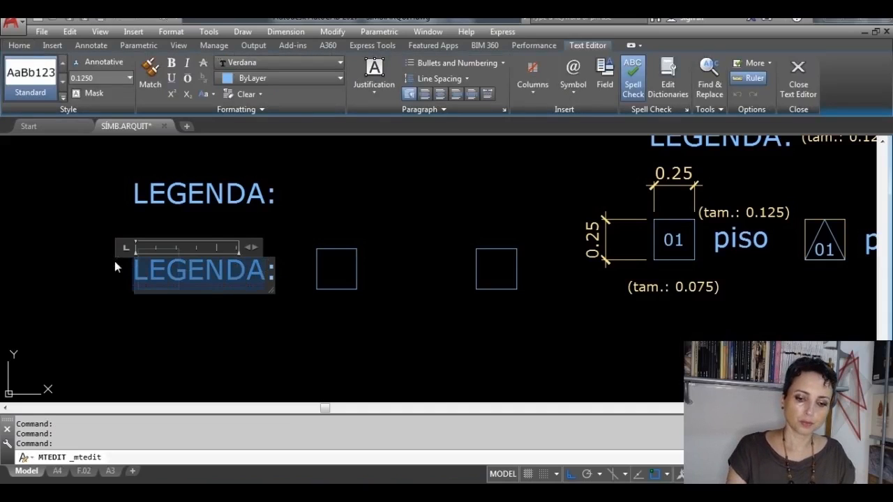
pyautogui.press('Delete')
pyautogui.press('capslock')
pyautogui.write('piso')
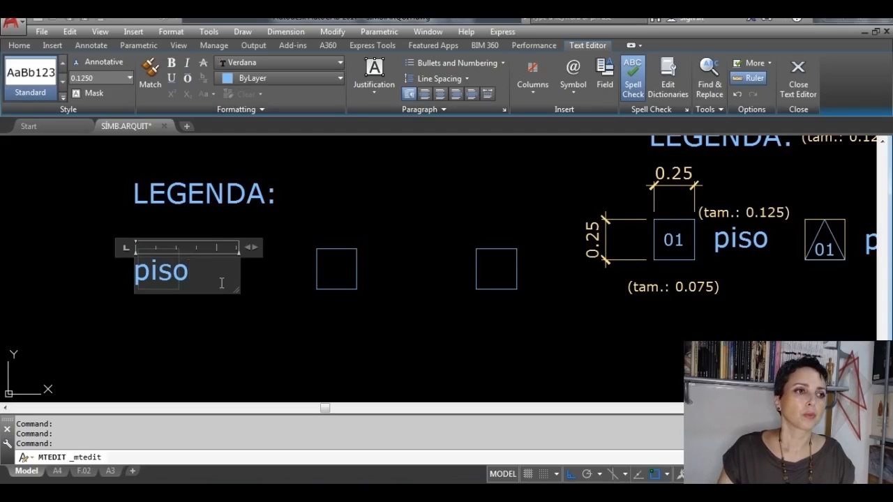
pyautogui.click(380, 93)
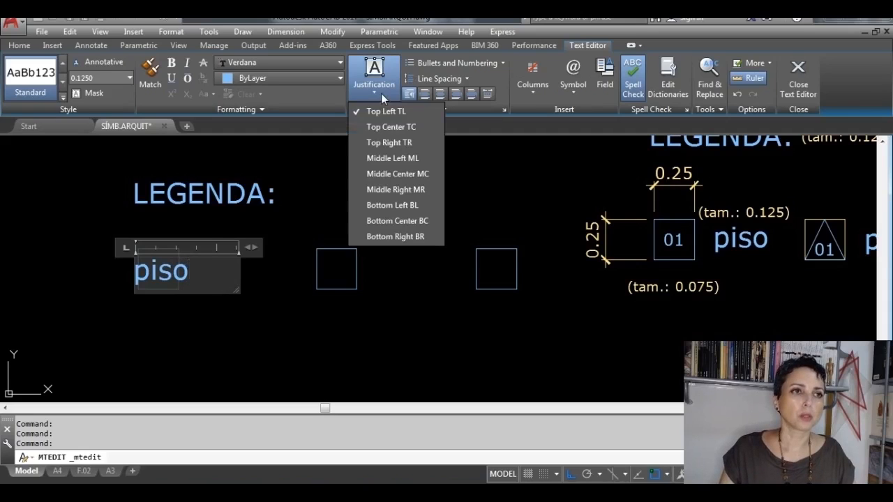
pyautogui.click(797, 75)
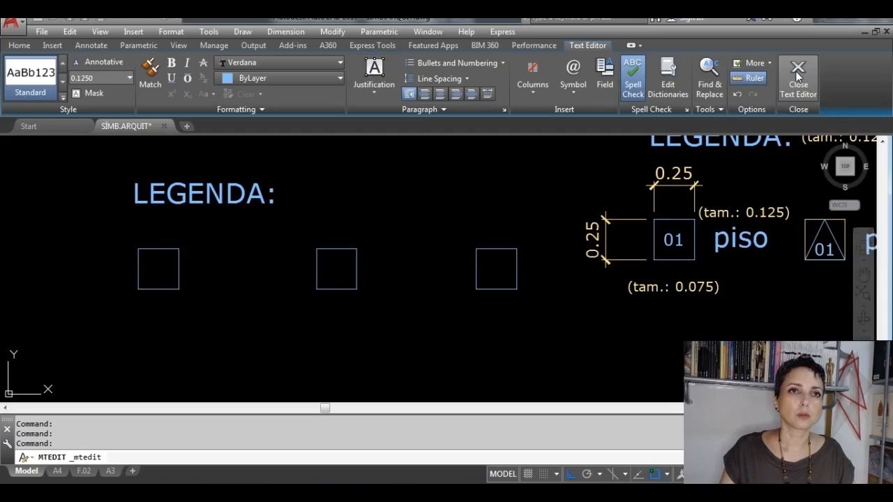
# Step: Move the piso label horizontally by its insertion point to just right of the leftmost square
pyautogui.click(203, 273)
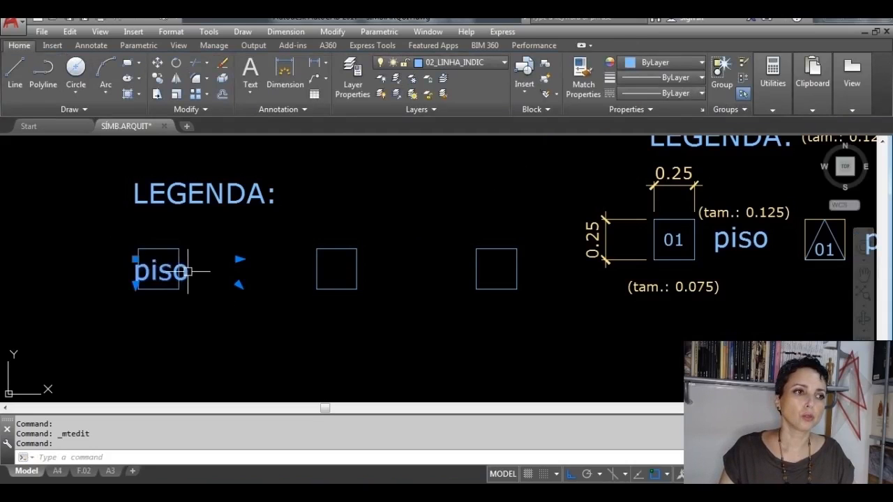
pyautogui.click(135, 259)
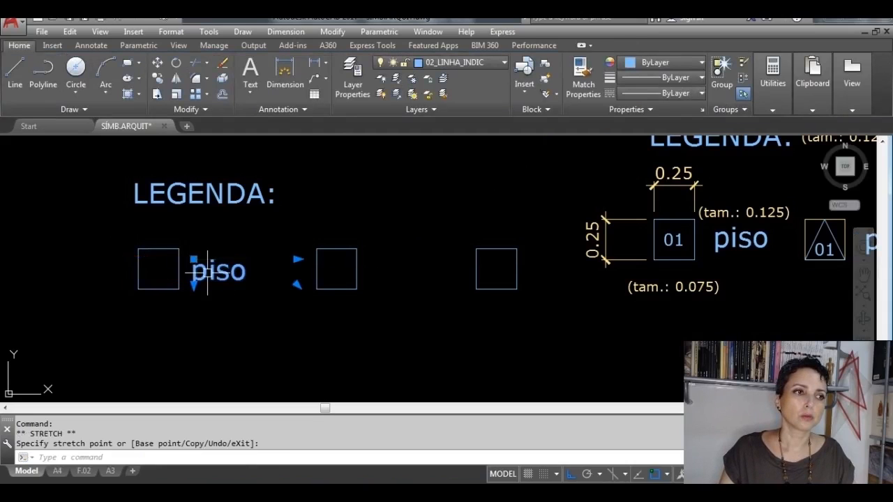
pyautogui.press('Escape')
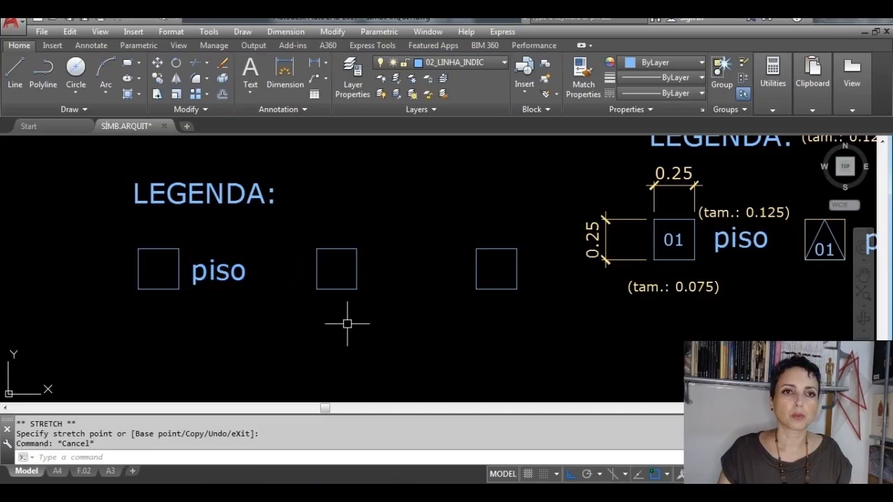
# Step: Copy the piso label horizontally to just right of the middle square
pyautogui.click(227, 277)
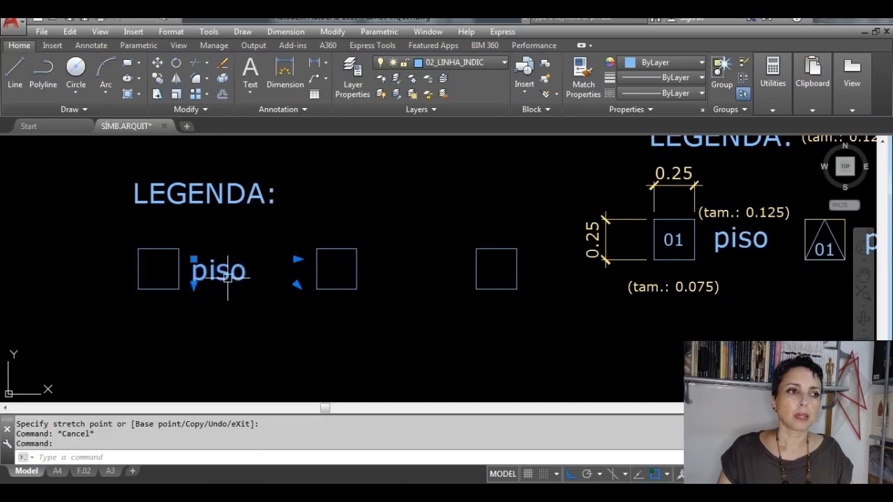
pyautogui.click(158, 78)
pyautogui.click(216, 270)
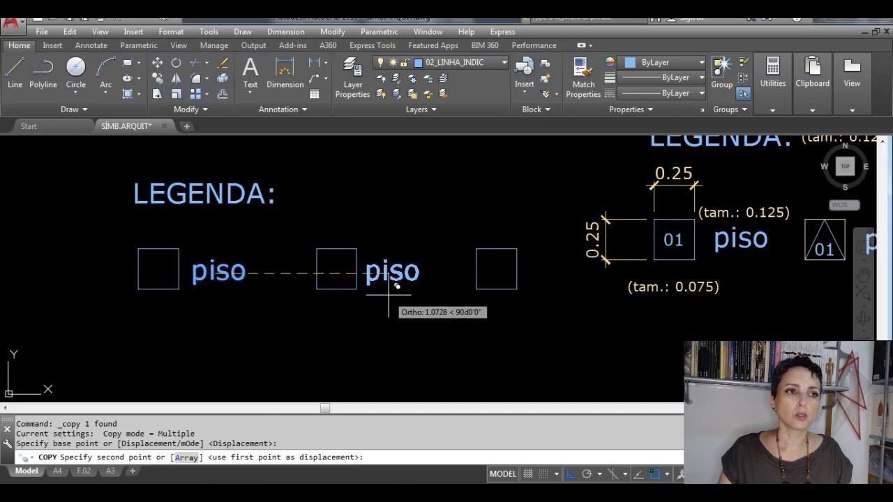
pyautogui.click(392, 298)
pyautogui.press('Escape')
# Step: Change the label beside the middle square to "parede"
pyautogui.click(394, 276)
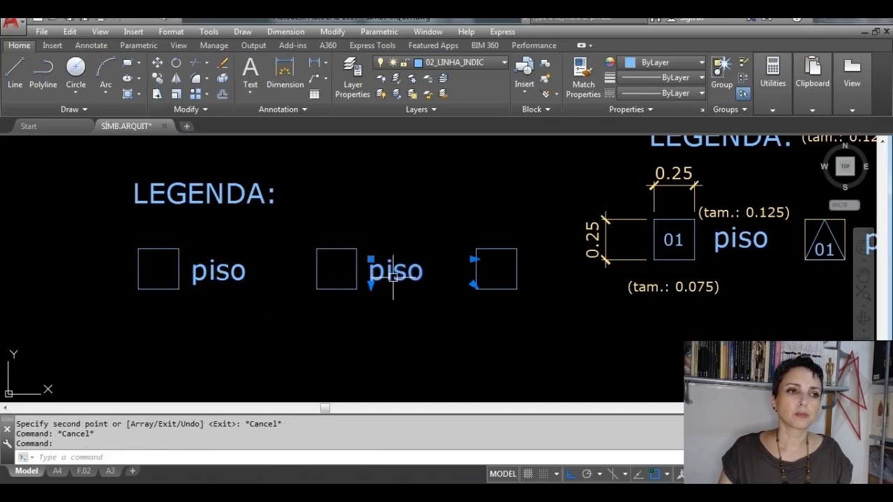
pyautogui.doubleClick(393, 276)
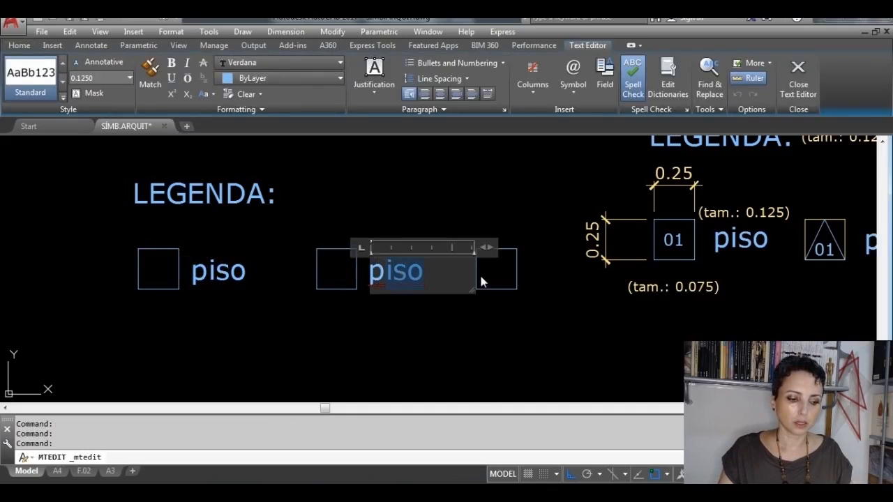
pyautogui.write('parede')
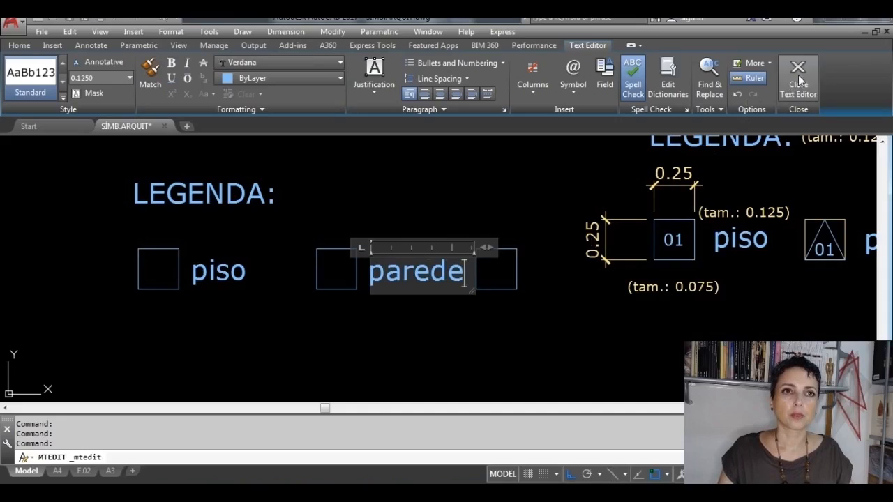
pyautogui.click(798, 80)
# Step: Copy the parede label horizontally to just right of the third square
pyautogui.click(408, 271)
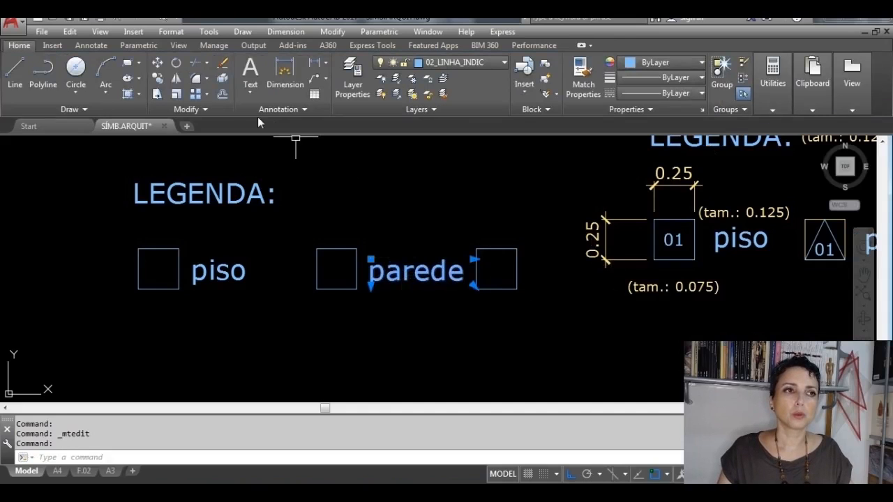
pyautogui.click(158, 78)
pyautogui.click(434, 272)
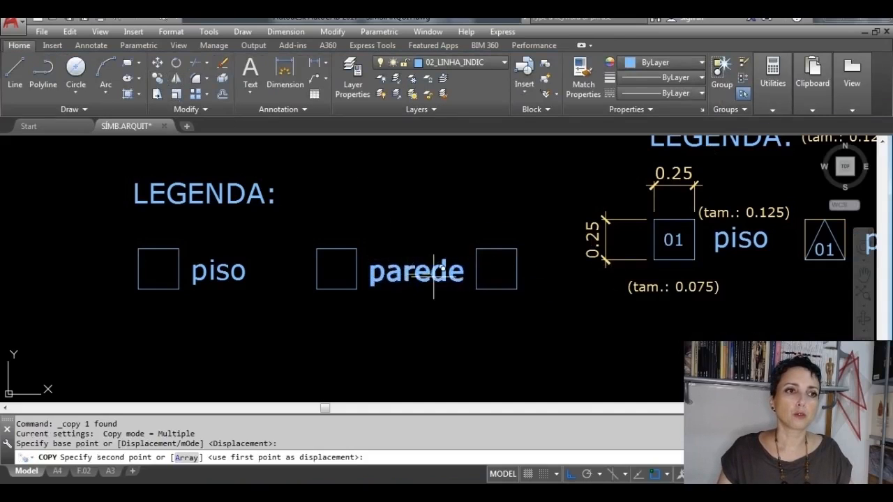
pyautogui.click(564, 331)
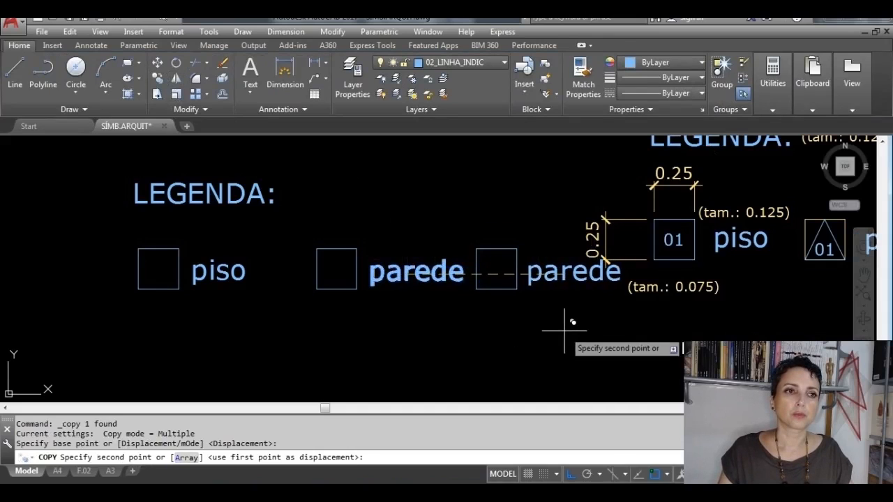
pyautogui.press('Escape')
pyautogui.press('Escape')
# Step: Change the label beside the third square to "forro"
pyautogui.doubleClick(556, 276)
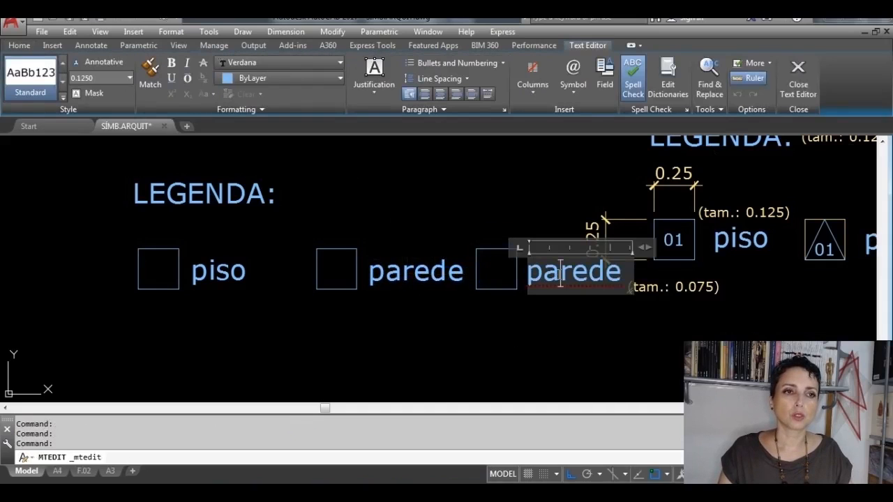
pyautogui.doubleClick(589, 278)
pyautogui.write('forro')
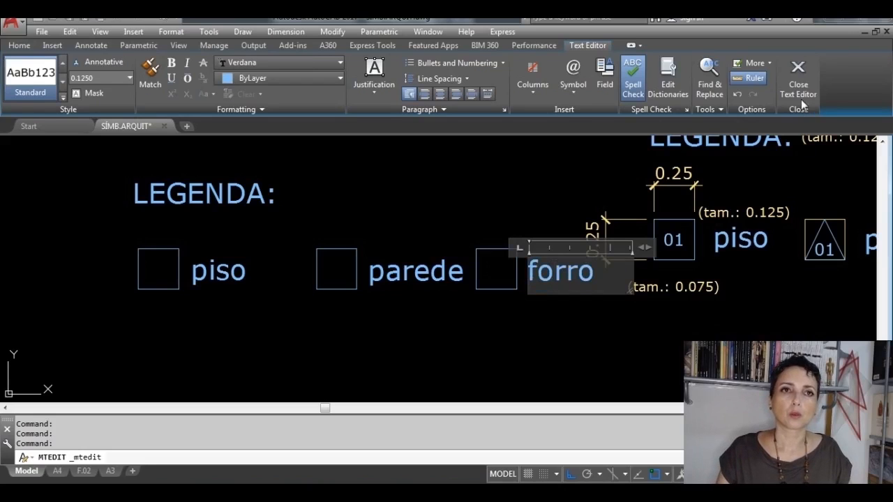
pyautogui.click(798, 77)
# Step: Move the parede and forro squares with their labels horizontally closer to the piso label
pyautogui.click(572, 355)
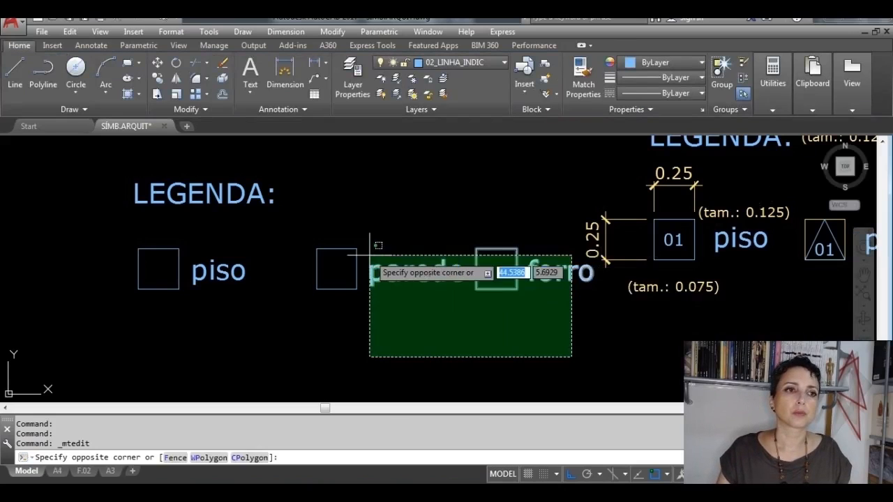
pyautogui.click(293, 217)
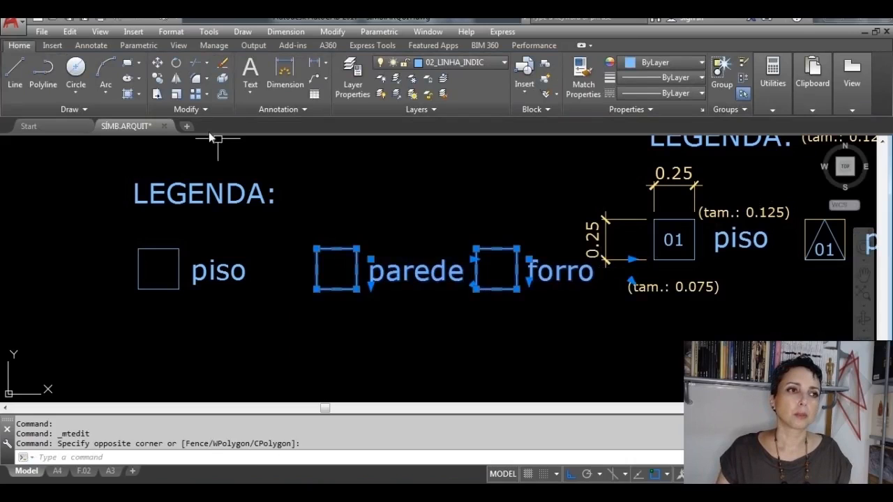
pyautogui.click(157, 62)
pyautogui.click(408, 291)
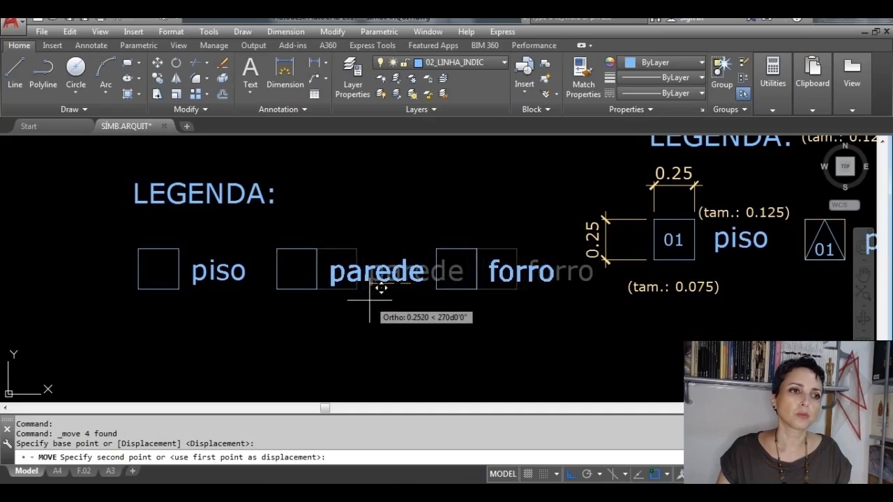
pyautogui.click(380, 288)
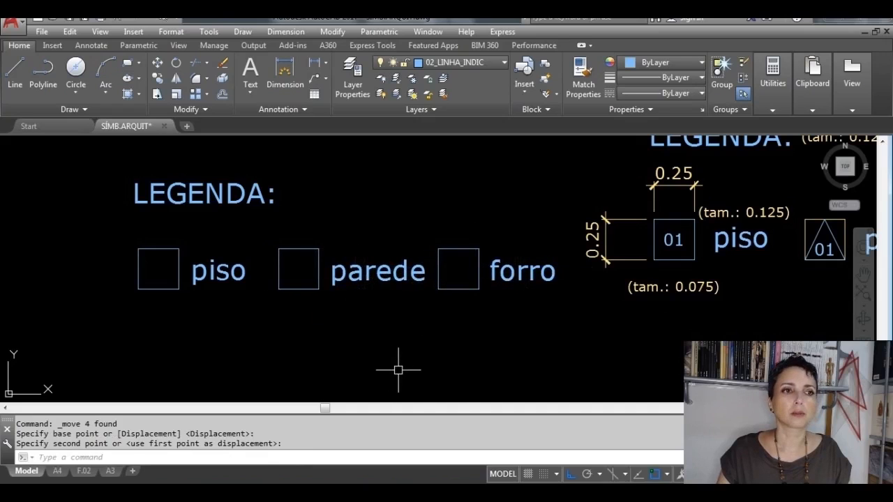
# Step: Move the whole new legend, with its title, three squares and labels, horizontally a little farther from the dimensioned reference legend
pyautogui.click(551, 366)
pyautogui.click(93, 154)
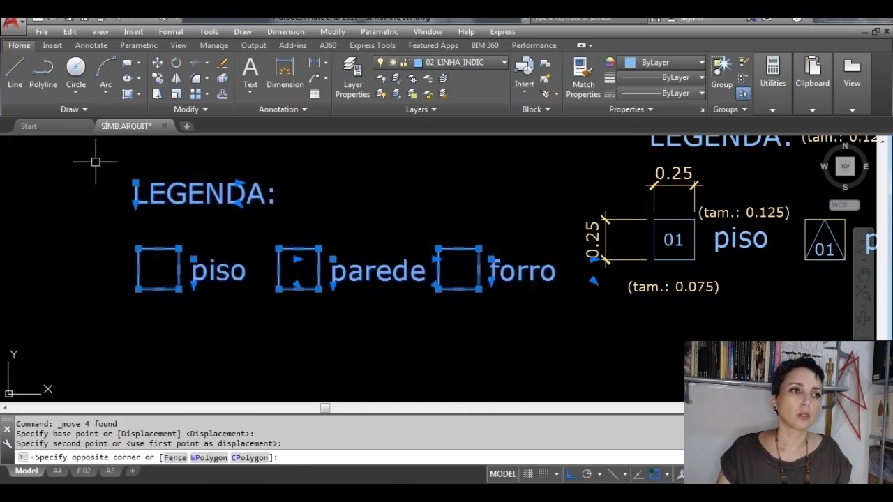
pyautogui.click(510, 368)
pyautogui.click(77, 149)
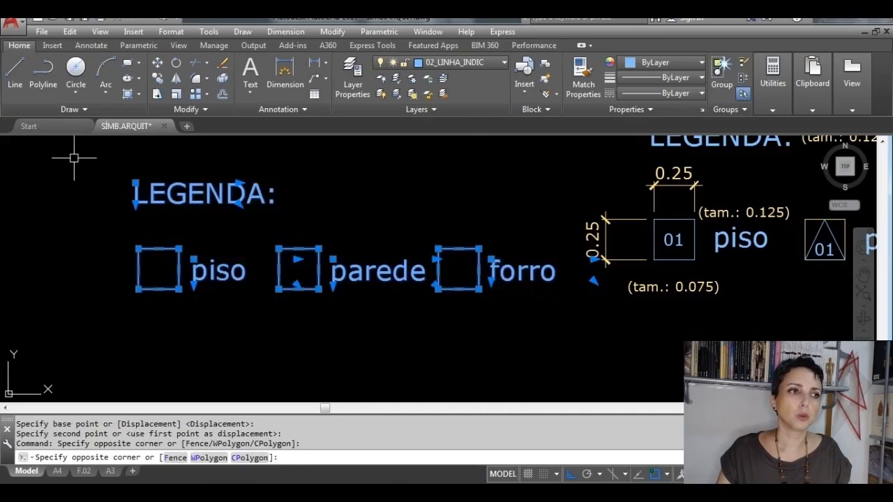
pyautogui.click(158, 64)
pyautogui.click(165, 207)
pyautogui.click(108, 207)
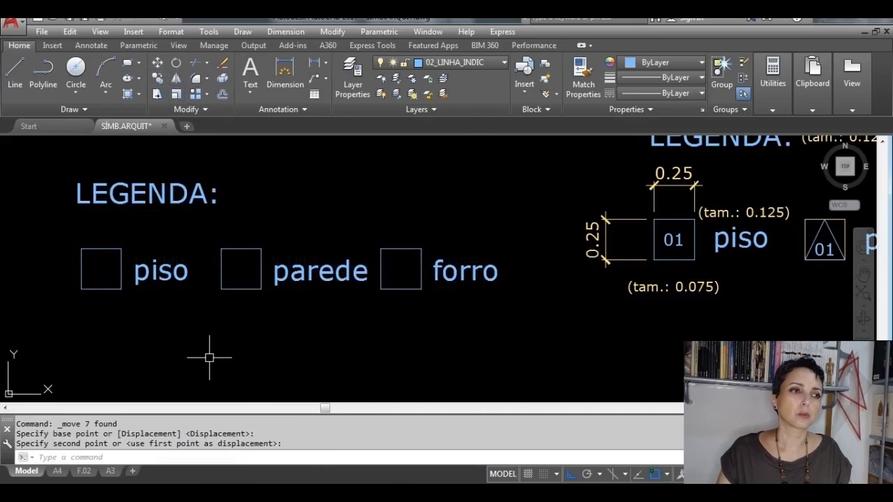
# Step: Explode the square beside the parede label into separate lines and check its sides individually
pyautogui.moveTo(237, 352); pyautogui.dragTo(337, 359, button='middle')
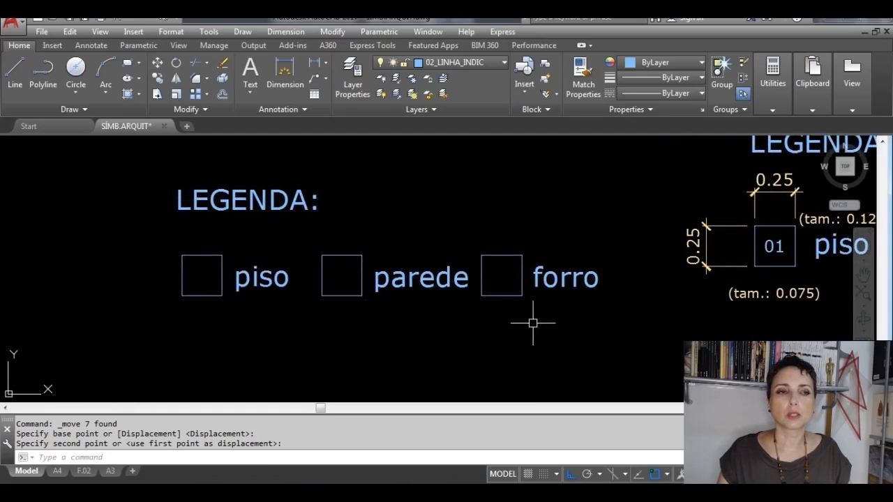
pyautogui.moveTo(565, 281); pyautogui.dragTo(468, 278, button='middle')
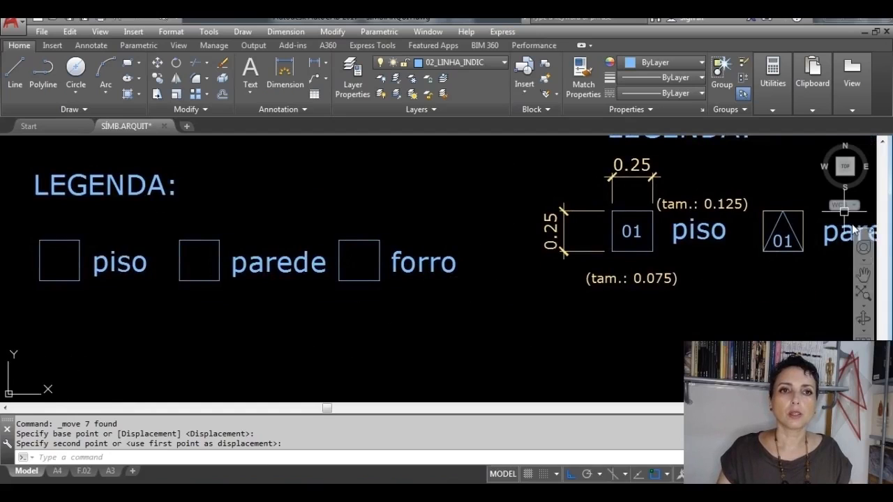
pyautogui.scroll(2, 199, 254)
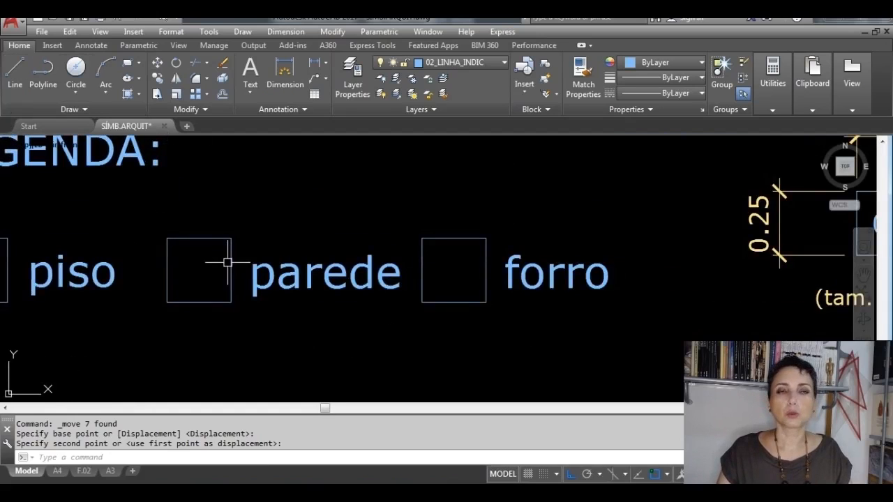
pyautogui.moveTo(225, 259); pyautogui.dragTo(284, 253, button='middle')
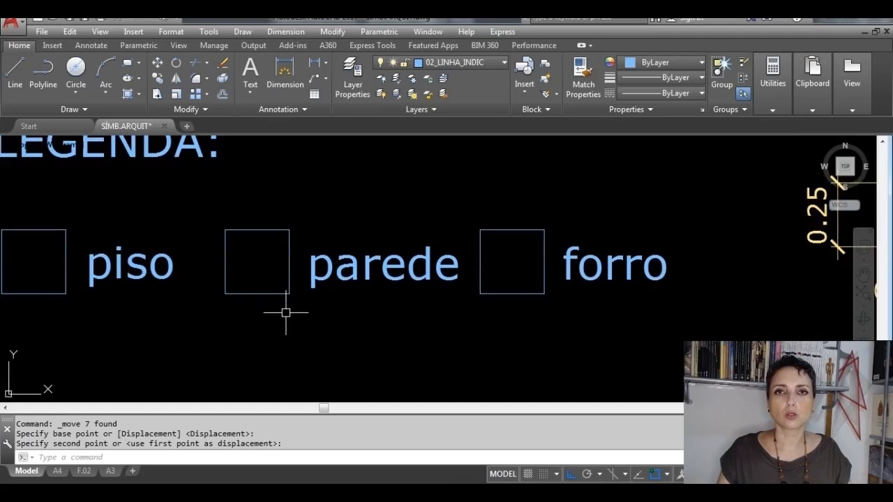
pyautogui.scroll(2, 255, 290)
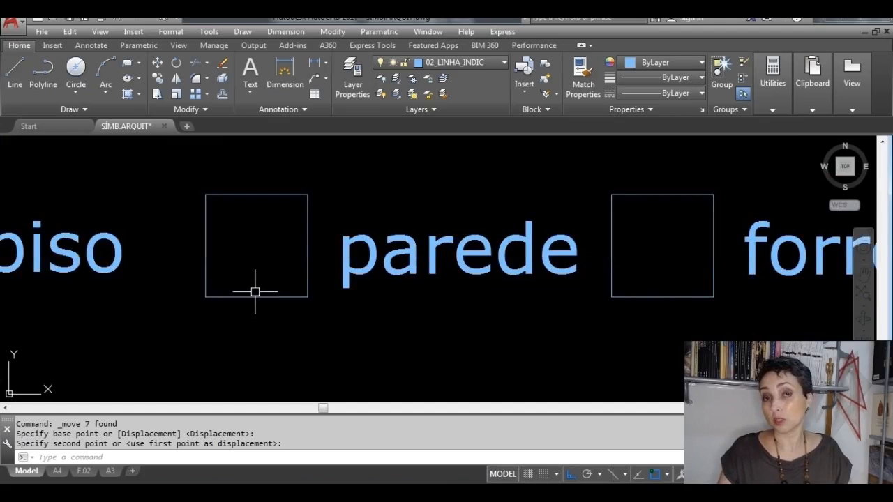
pyautogui.click(205, 275)
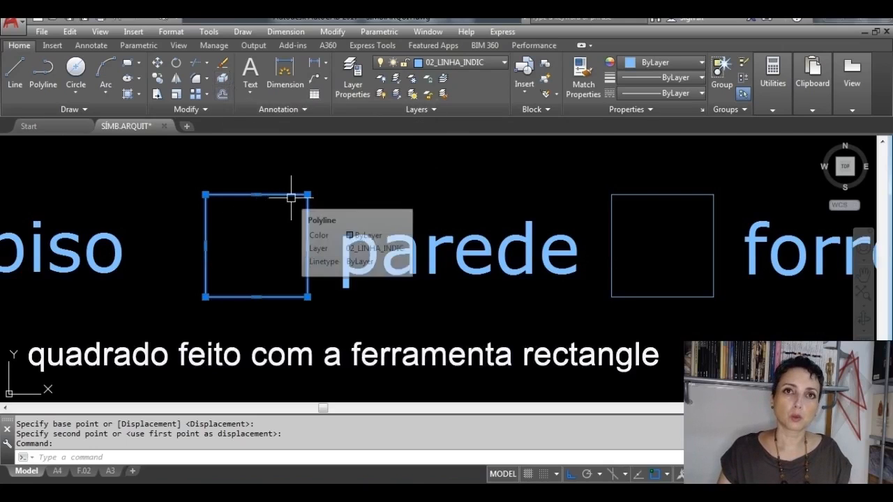
pyautogui.press('Escape')
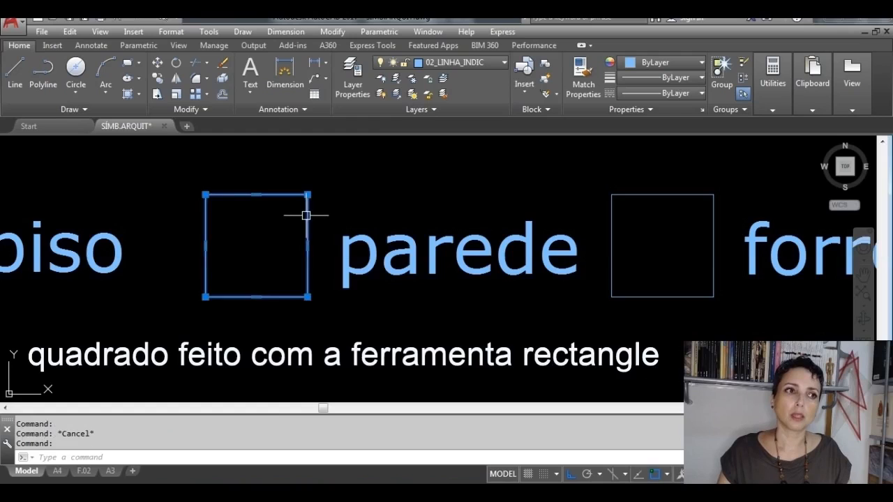
pyautogui.press('Escape')
pyautogui.click(205, 256)
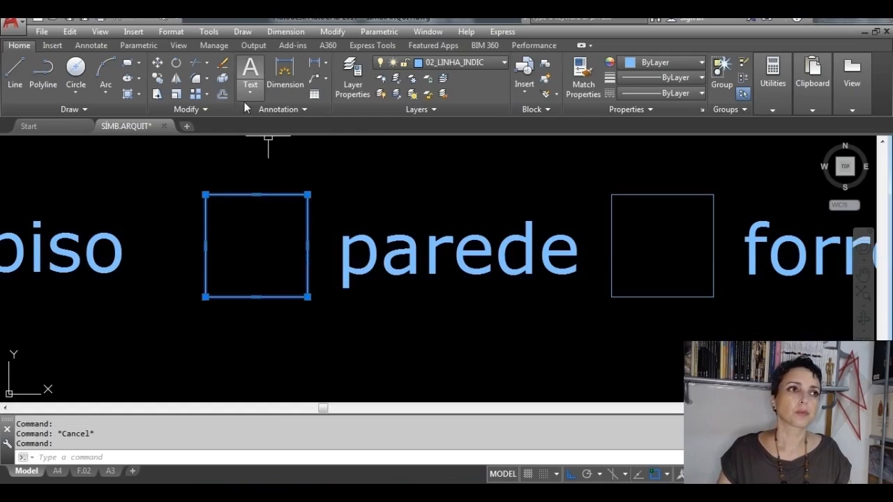
pyautogui.click(222, 79)
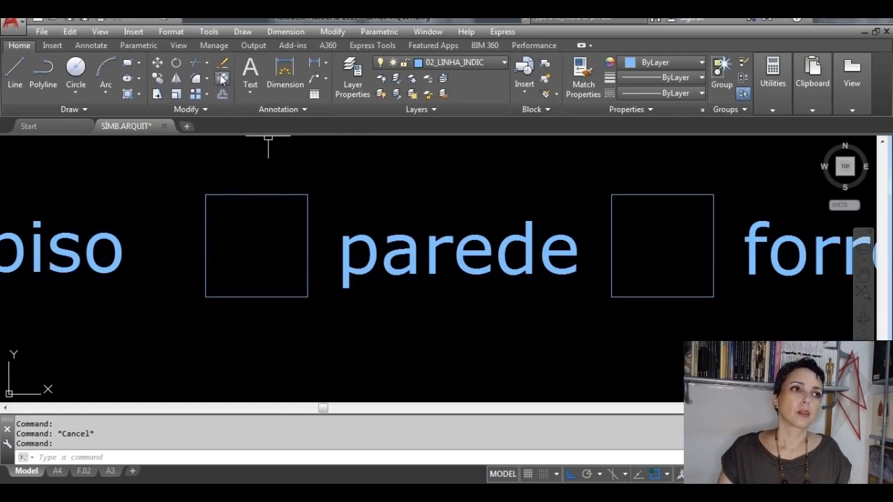
pyautogui.click(256, 297)
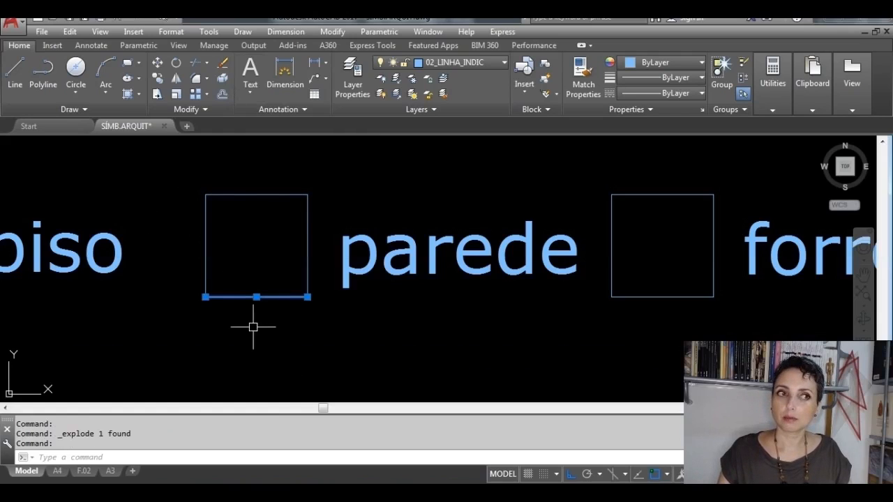
pyautogui.press('Escape')
pyautogui.click(233, 194)
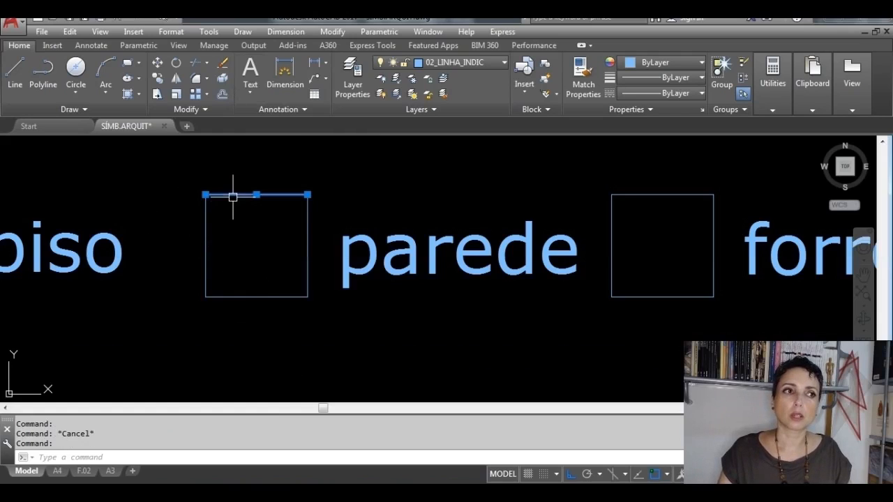
pyautogui.press('Escape')
pyautogui.click(307, 242)
pyautogui.press('Escape')
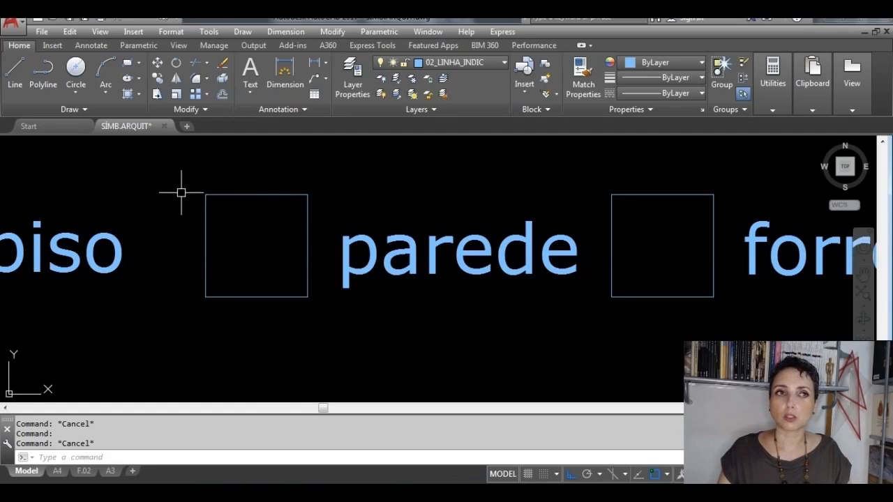
# Step: Draw two lines inside the parede square, from its lower-left corner to the upper side's midpoint and down to its lower-right corner
pyautogui.click(15, 75)
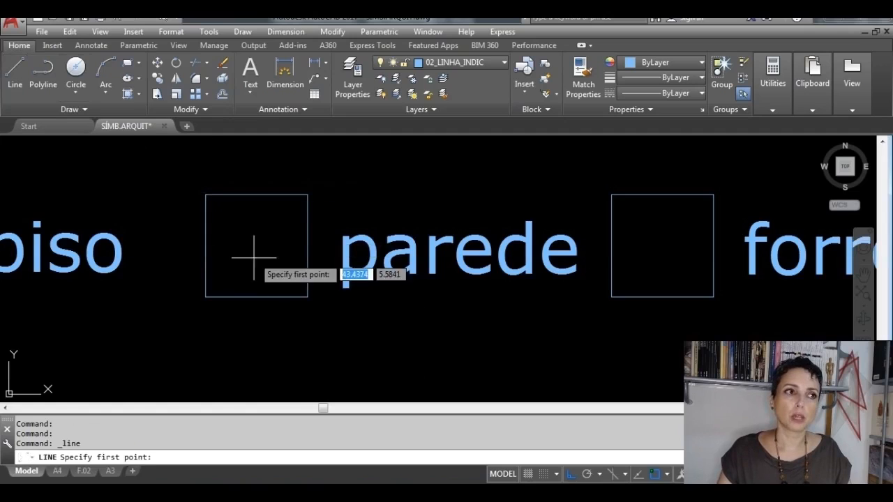
pyautogui.click(205, 297)
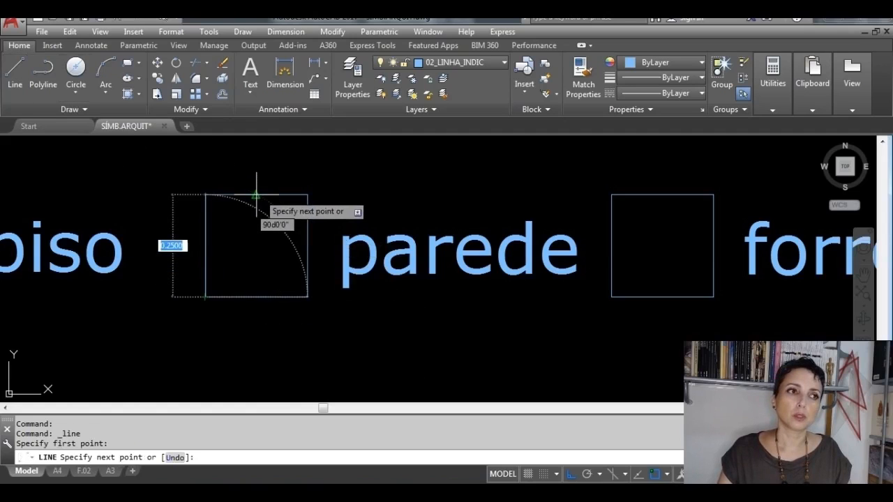
pyautogui.click(256, 195)
pyautogui.click(306, 297)
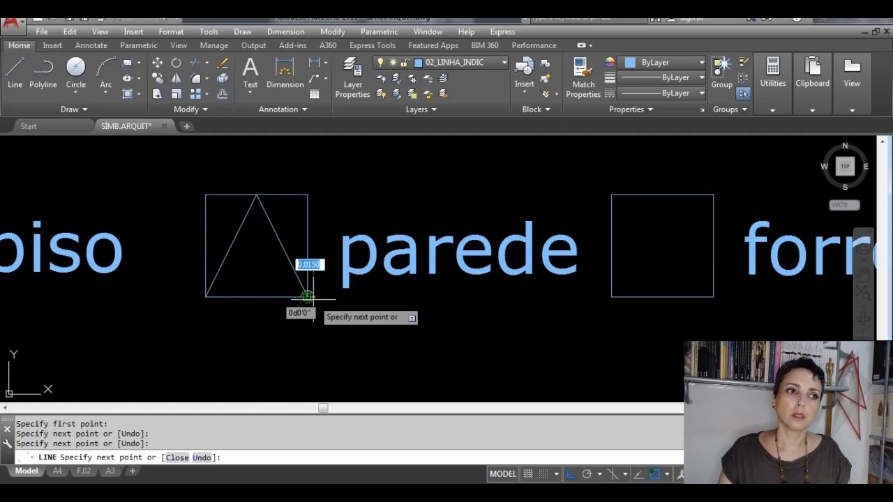
pyautogui.press('Escape')
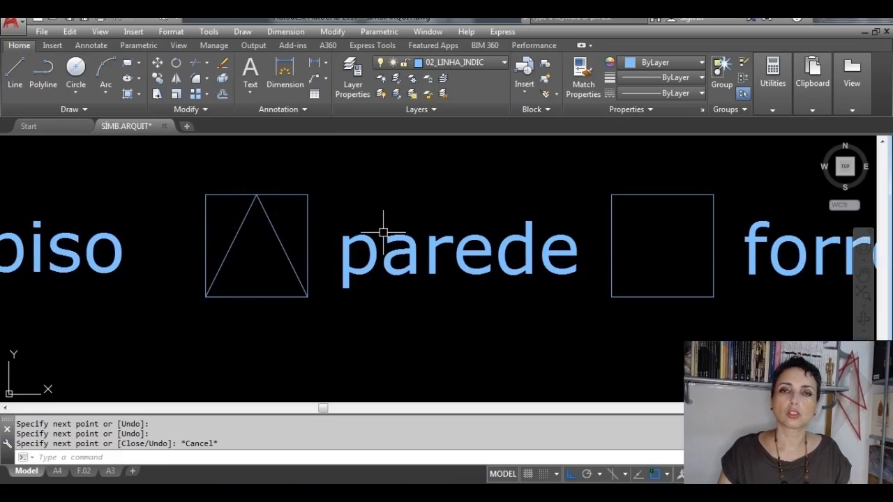
# Step: Delete the upper side and both vertical sides of the parede square, keeping only the triangle
pyautogui.click(323, 200)
pyautogui.click(305, 186)
pyautogui.press('Delete')
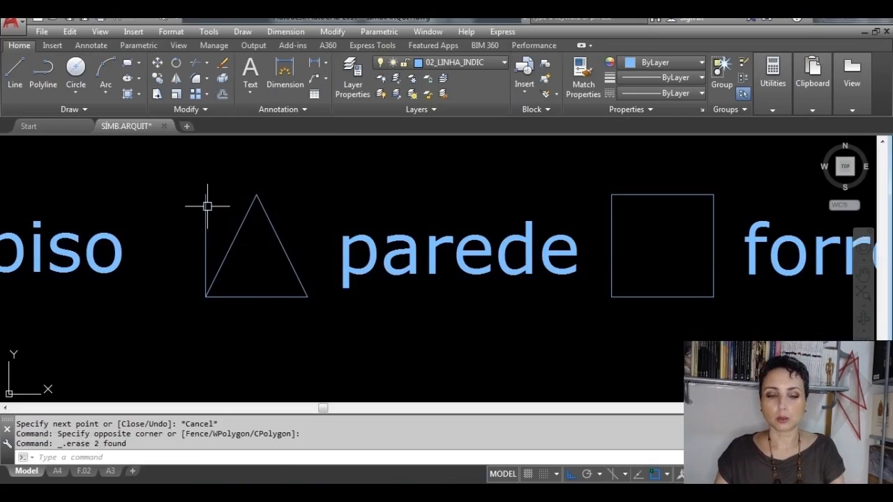
pyautogui.click(205, 213)
pyautogui.press('Delete')
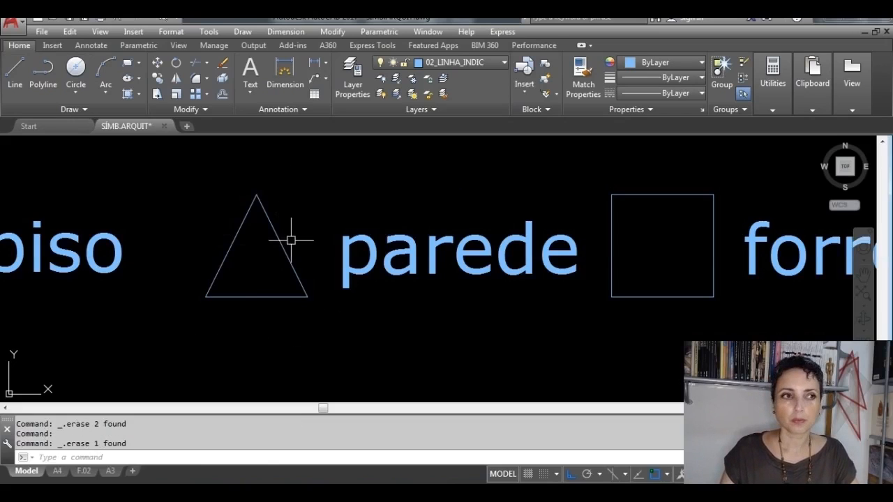
# Step: Join the three lines of the parede triangle into a single polyline and check it as one object
pyautogui.click(338, 337)
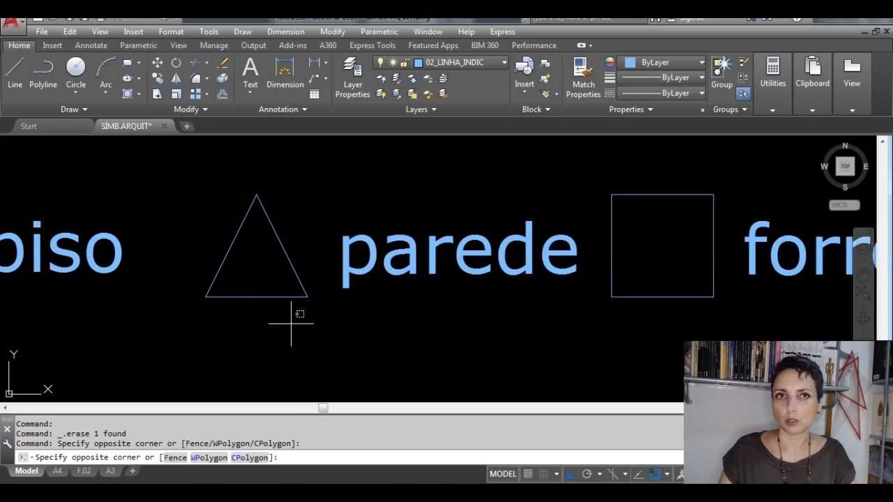
pyautogui.click(222, 237)
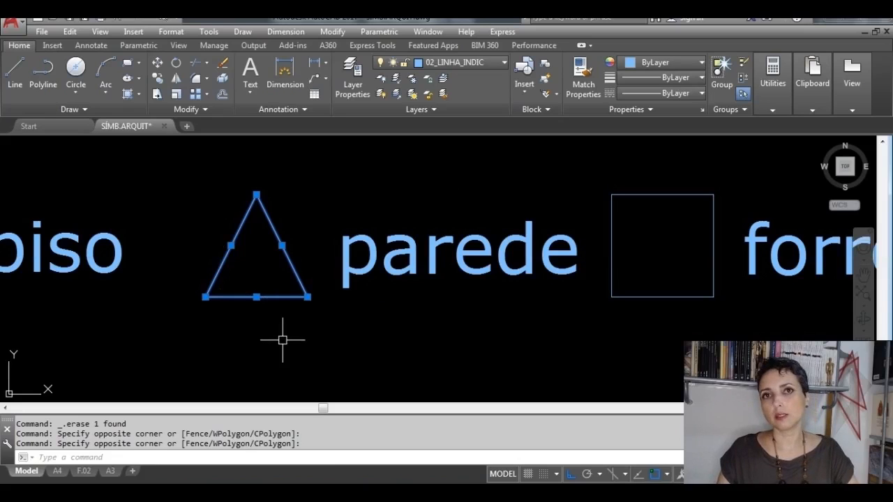
pyautogui.press('Escape')
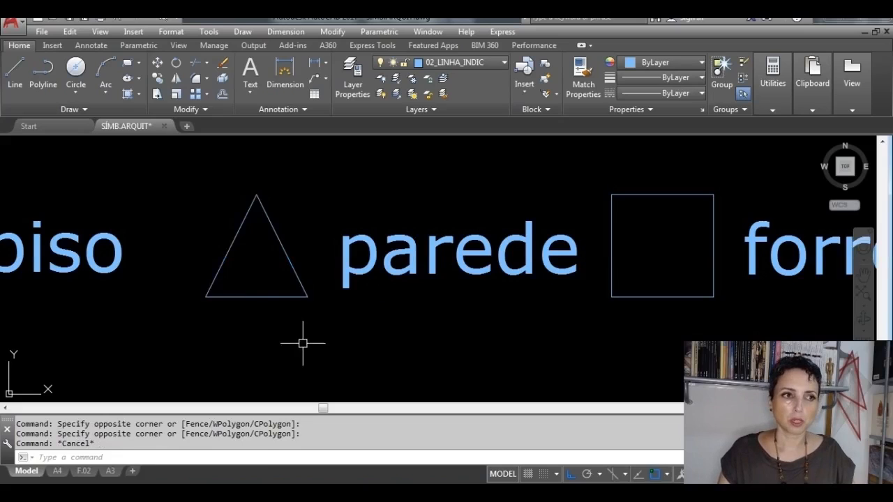
pyautogui.click(307, 342)
pyautogui.click(207, 232)
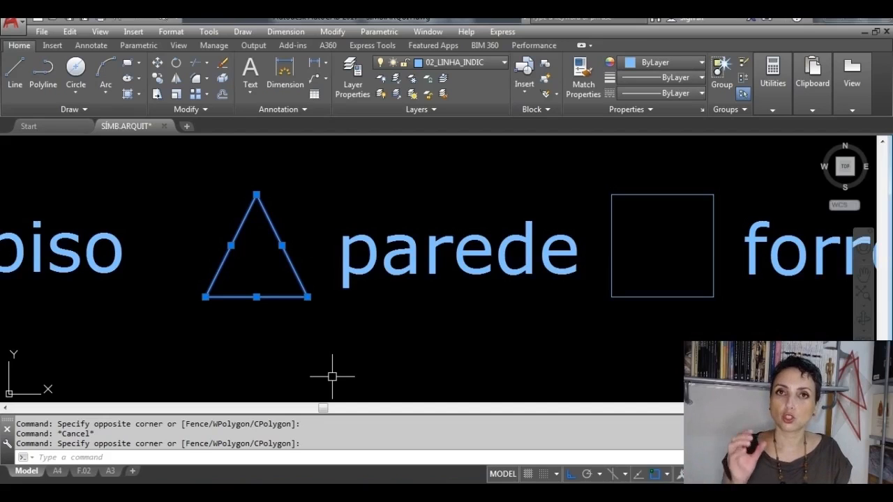
pyautogui.write('j')
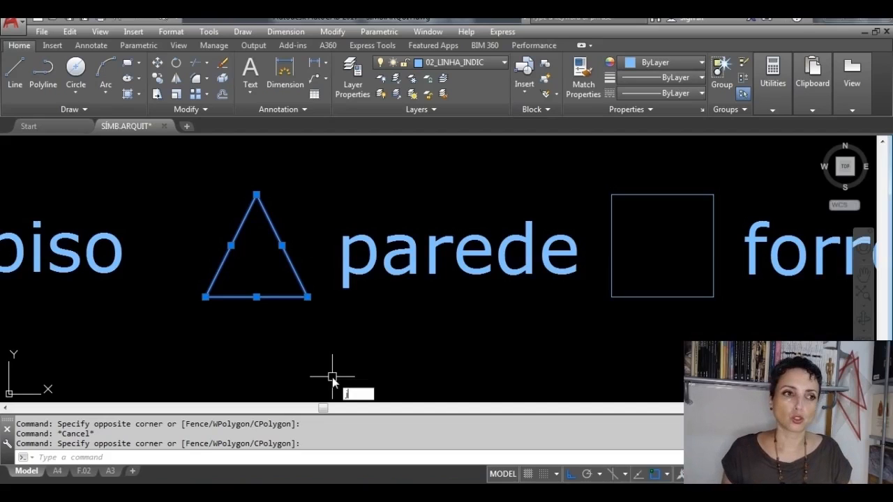
pyautogui.press('Return')
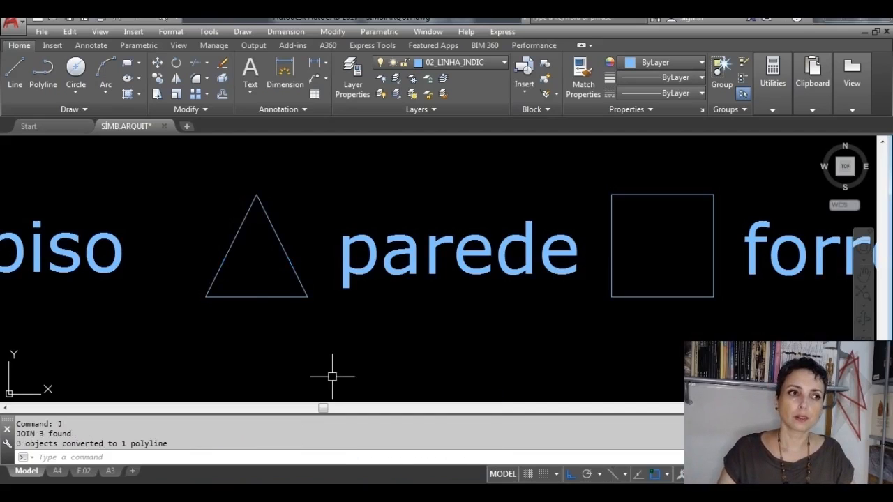
pyautogui.click(301, 278)
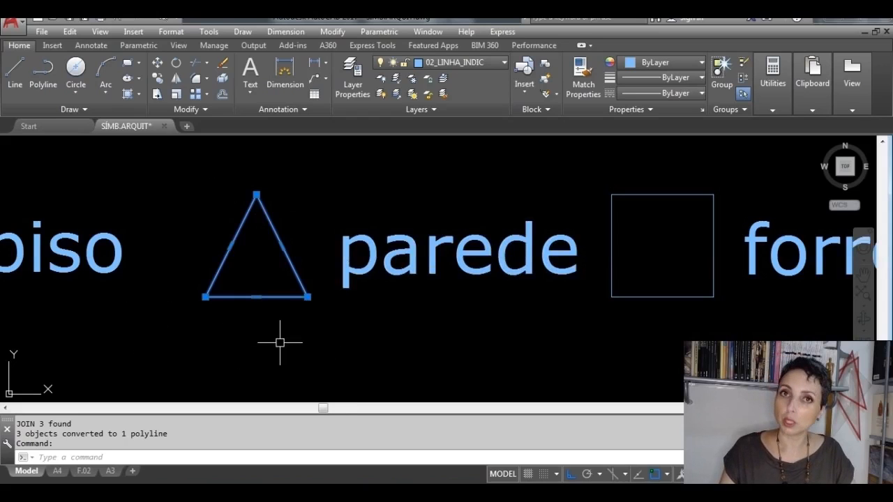
pyautogui.press('Escape')
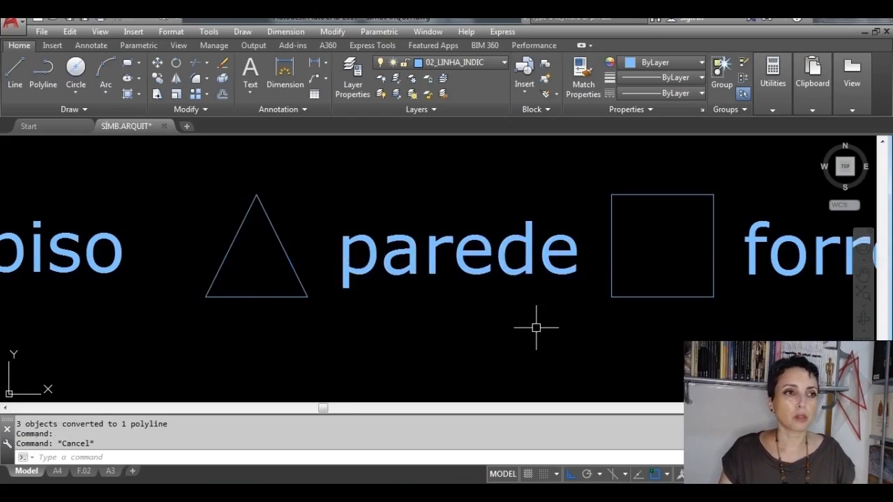
# Step: Draw a diagonal line in the square beside the forro label, from its upper-left corner to its lower-right corner
pyautogui.moveTo(579, 310); pyautogui.dragTo(314, 327, button='middle')
pyautogui.scroll(-6, 367, 295)
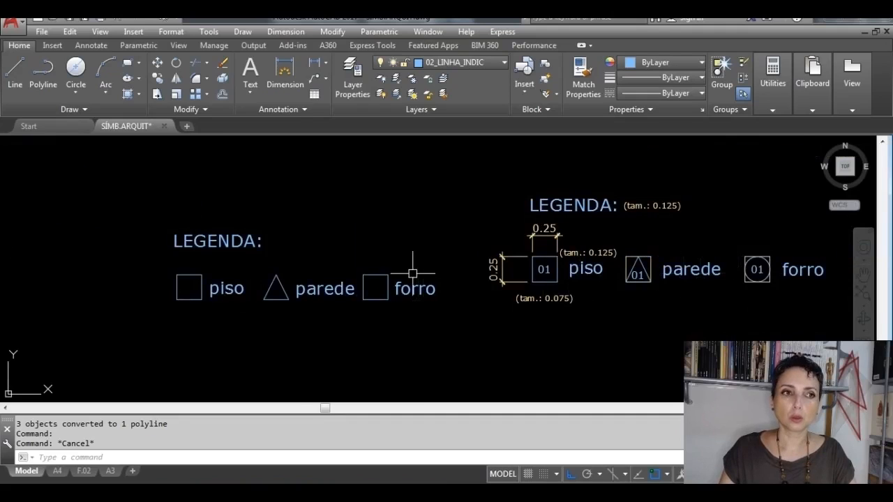
pyautogui.scroll(4, 394, 279)
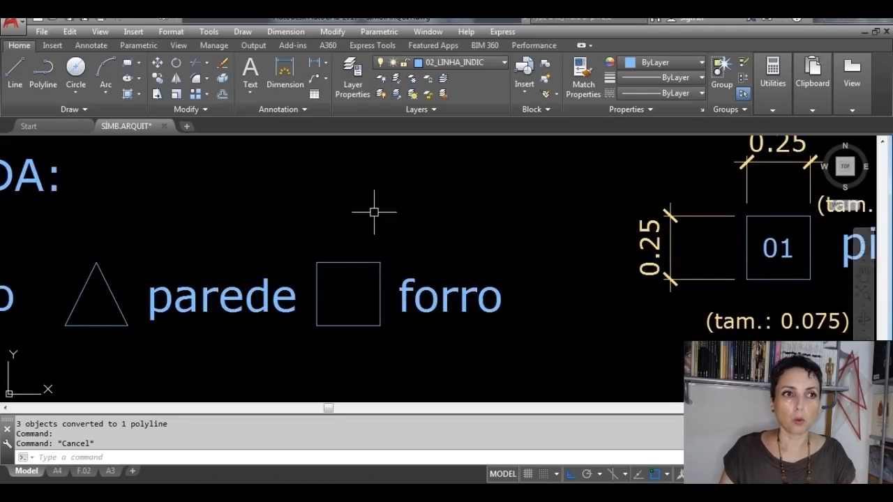
pyautogui.click(15, 73)
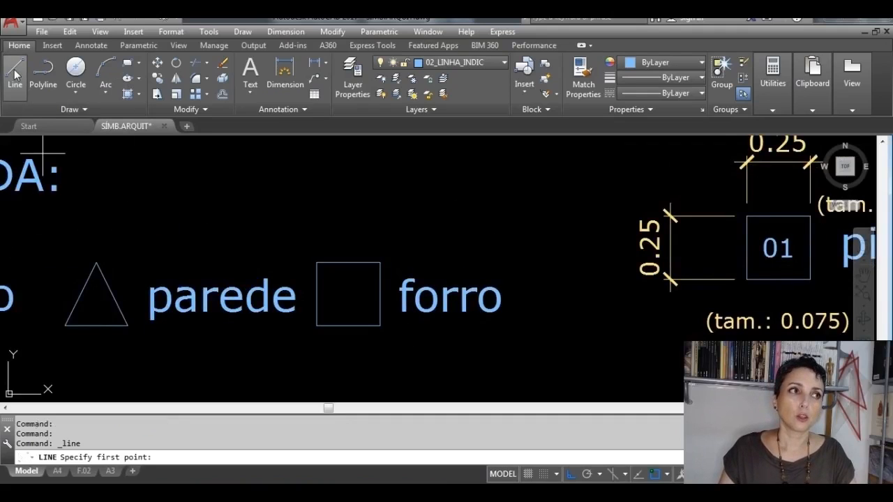
pyautogui.click(318, 263)
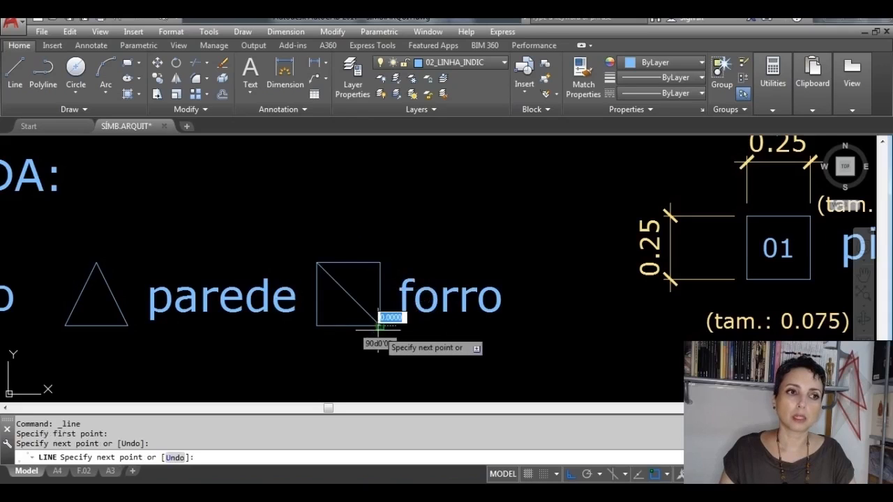
pyautogui.click(379, 326)
pyautogui.press('Return')
# Step: Draw a circle centred on the diagonal's midpoint in the forro square, with its radius reaching the upper side's midpoint
pyautogui.scroll(2, 379, 333)
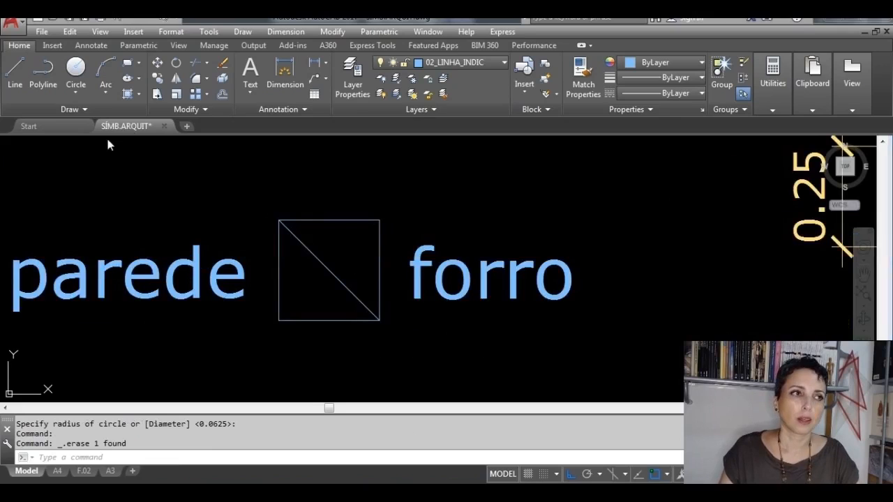
pyautogui.click(75, 88)
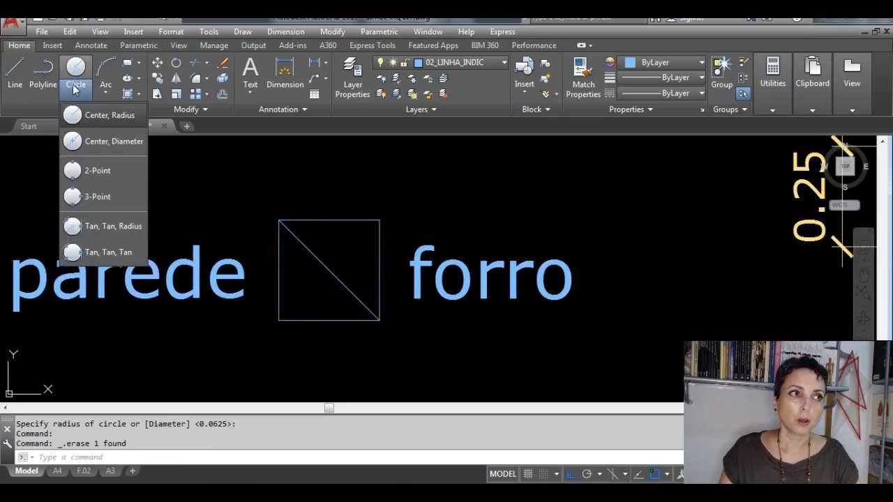
pyautogui.click(122, 115)
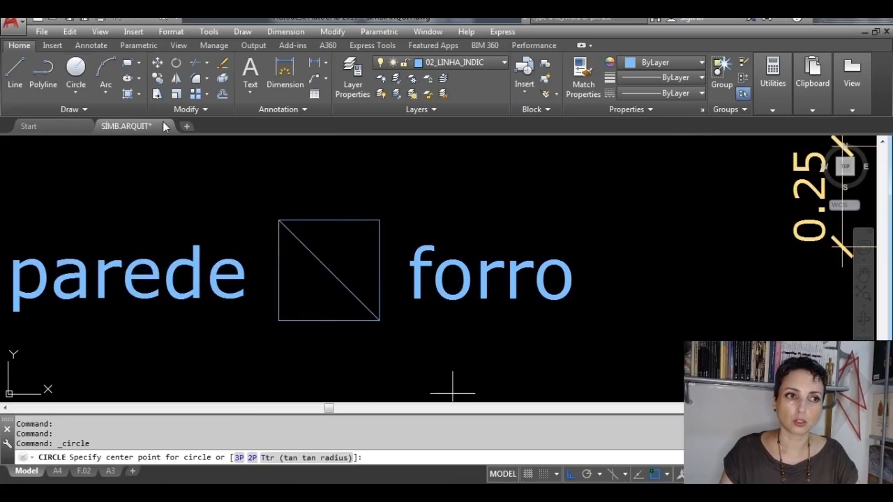
pyautogui.click(329, 269)
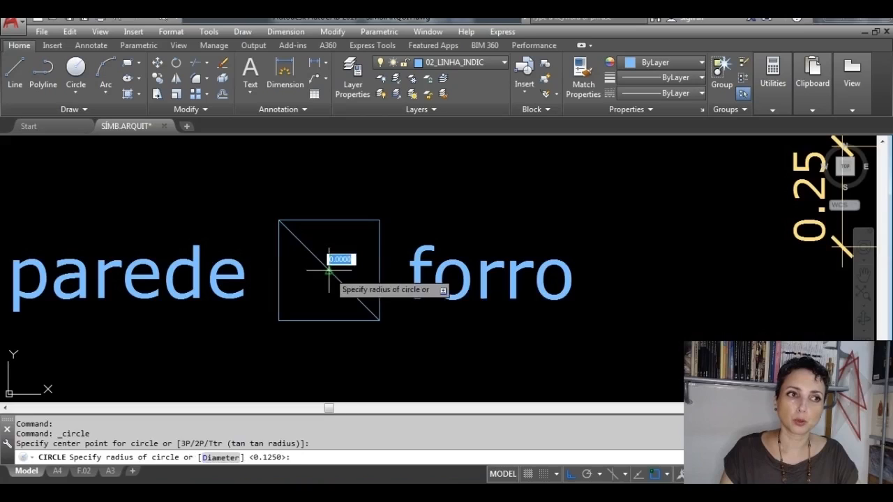
pyautogui.click(333, 221)
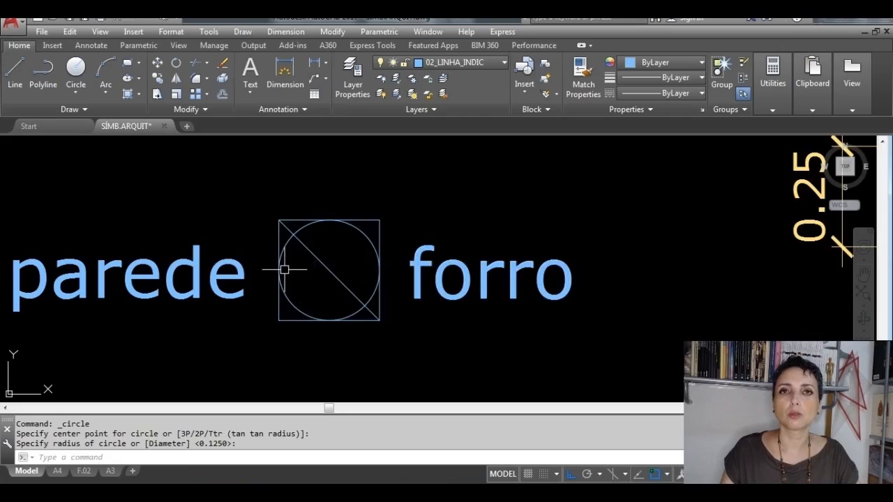
# Step: Delete the forro square and its diagonal line, keeping only the inscribed circle
pyautogui.click(334, 273)
pyautogui.click(374, 220)
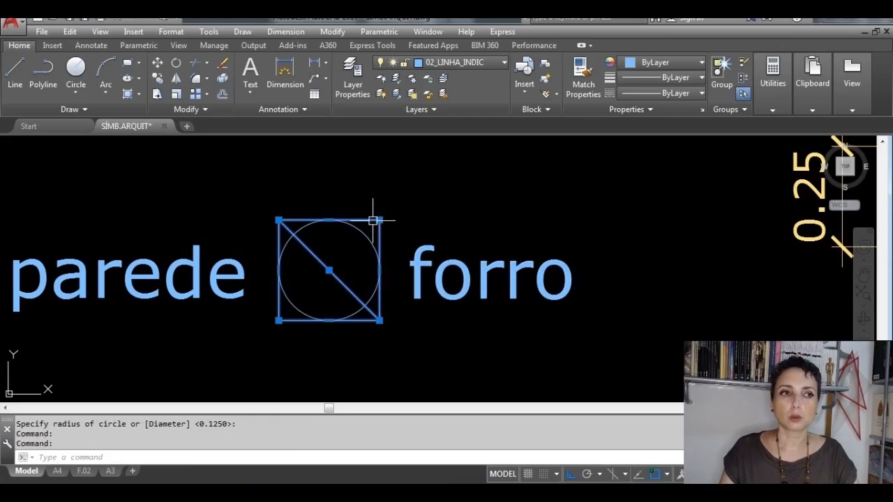
pyautogui.press('Delete')
pyautogui.scroll(-4, 414, 259)
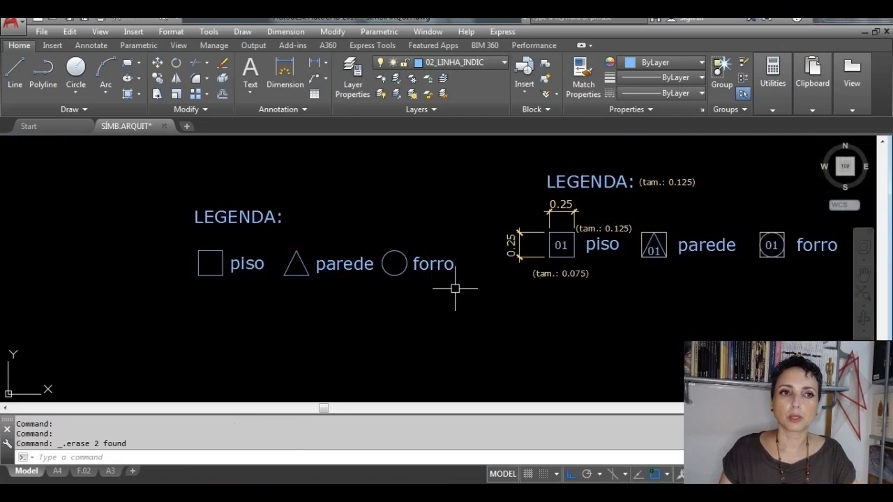
# Step: Copy the piso label of the new legend onto the square beside it
pyautogui.scroll(3, 589, 289)
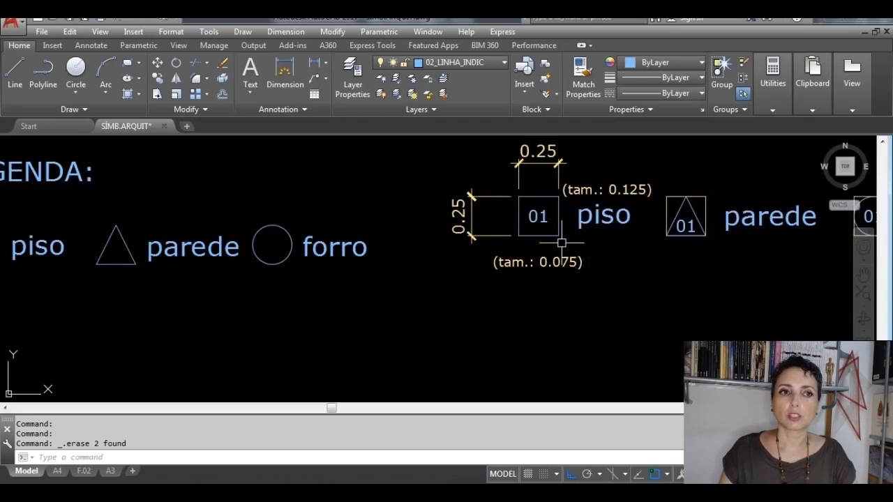
pyautogui.moveTo(208, 257); pyautogui.dragTo(520, 265, button='middle')
pyautogui.click(366, 253)
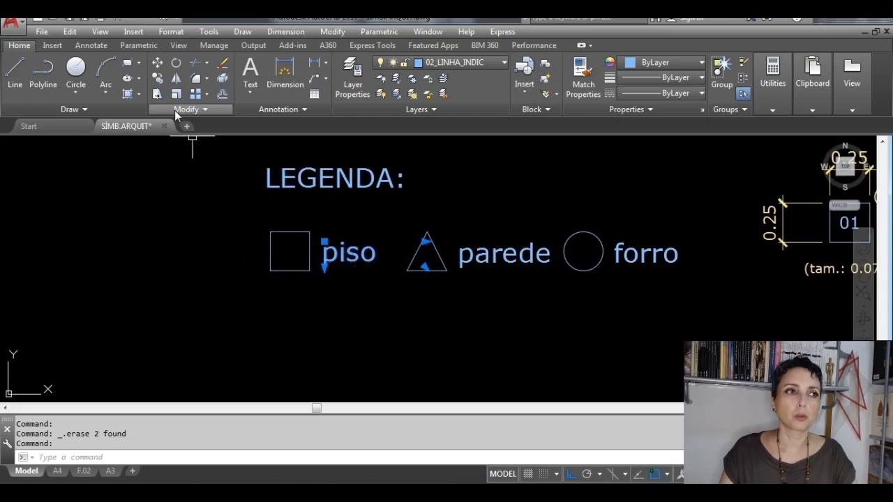
pyautogui.click(159, 78)
pyautogui.click(358, 239)
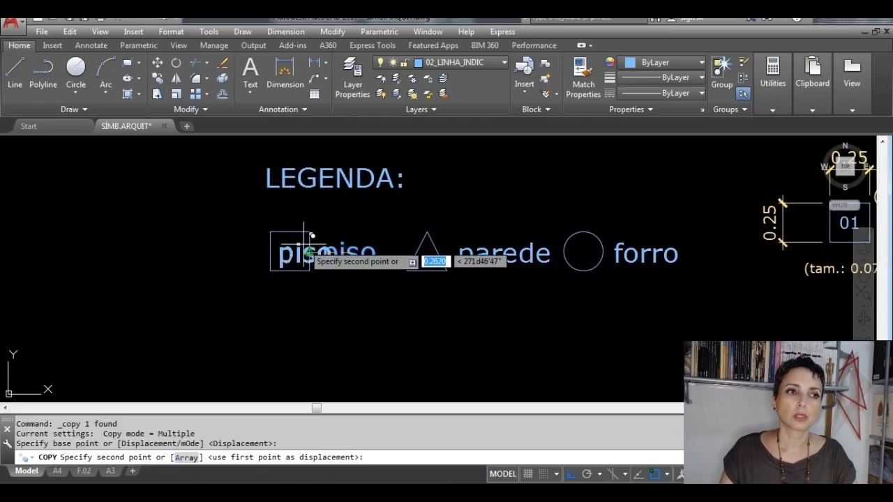
pyautogui.click(301, 238)
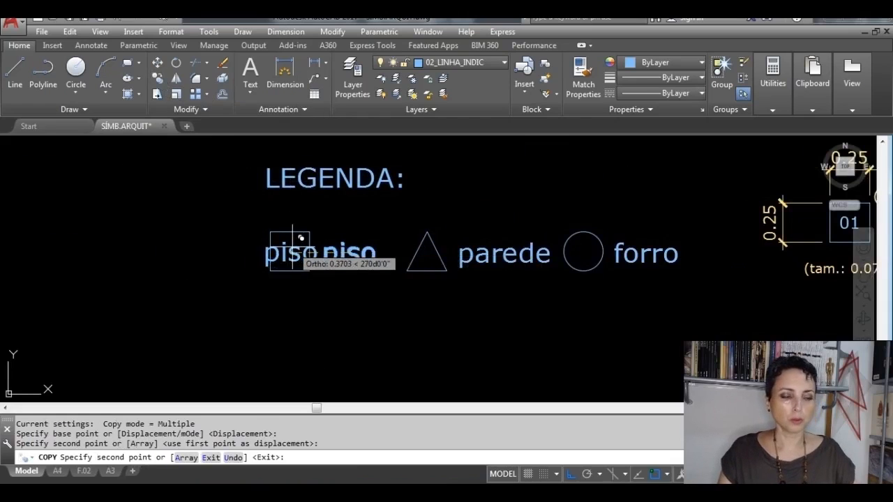
pyautogui.press('Escape')
pyautogui.press('Escape')
# Step: Replace the text of the label copy on the piso square with 01
pyautogui.scroll(4, 301, 238)
pyautogui.doubleClick(328, 261)
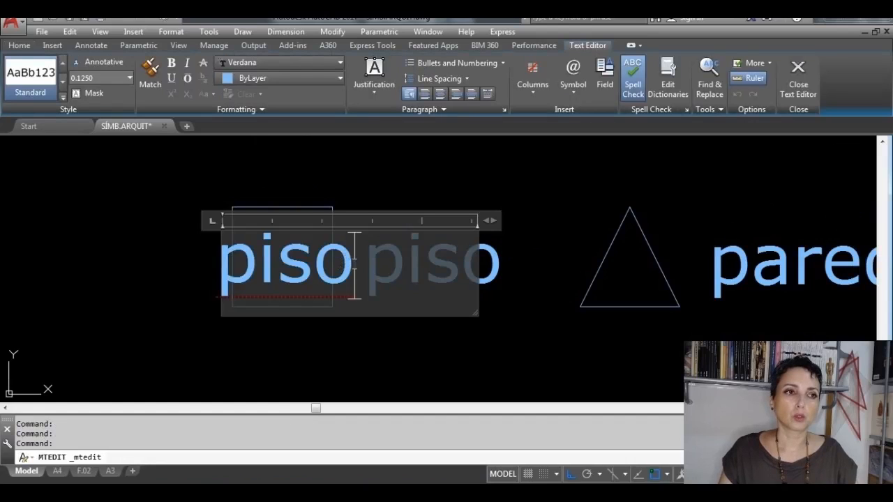
pyautogui.moveTo(354, 265); pyautogui.dragTo(198, 260)
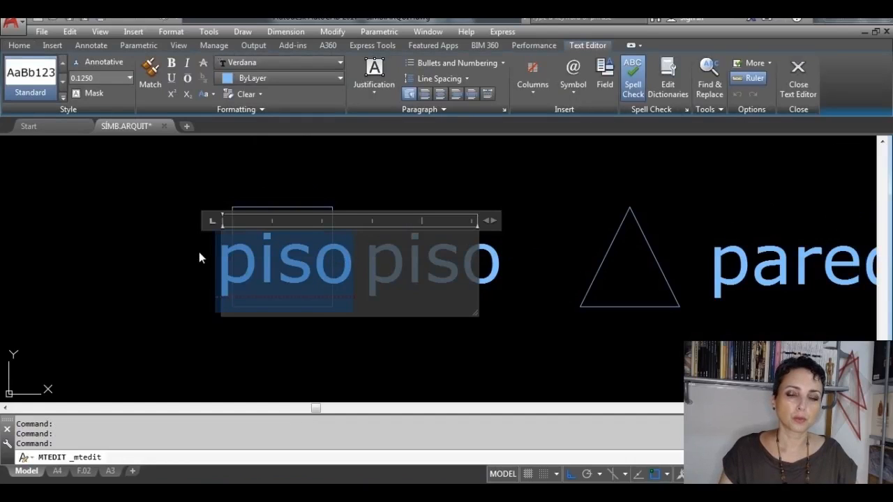
pyautogui.write('01')
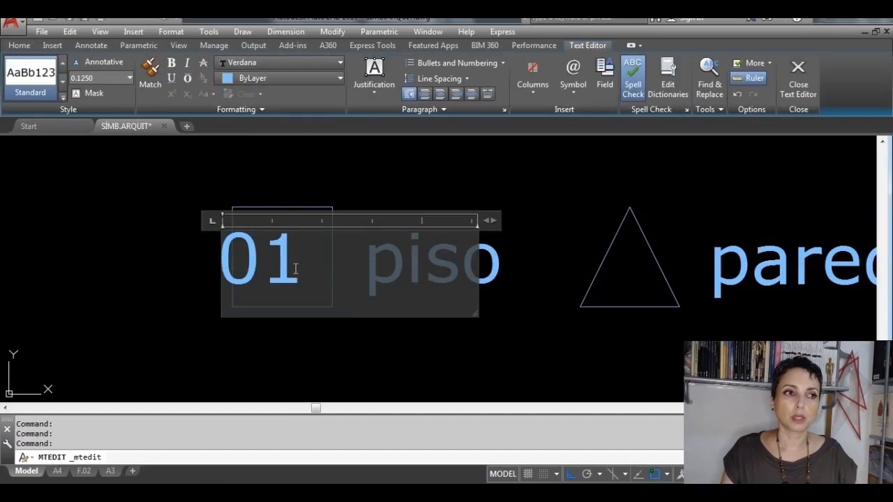
pyautogui.moveTo(296, 269); pyautogui.dragTo(199, 249)
pyautogui.click(103, 78)
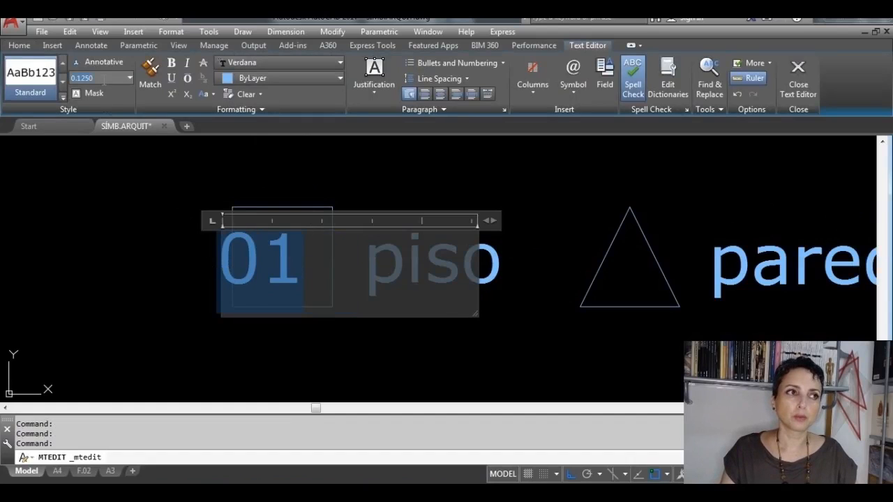
pyautogui.click(562, 282)
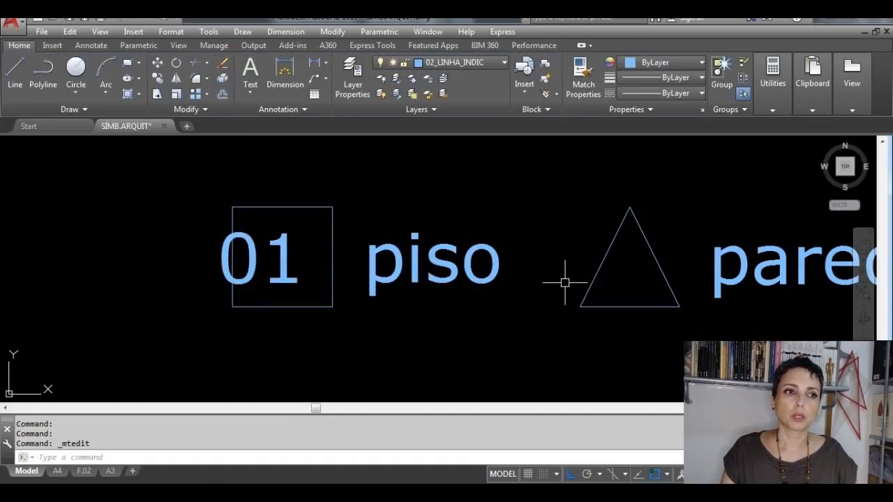
# Step: Set the height of the 01 text on the piso square to 0.075, following the reference legend
pyautogui.scroll(-4, 563, 283)
pyautogui.moveTo(630, 272)
pyautogui.mouseDown(button='middle')
pyautogui.moveTo(300, 266)
pyautogui.moveTo(323, 263)
pyautogui.moveTo(335, 274)
pyautogui.mouseUp(button='middle')
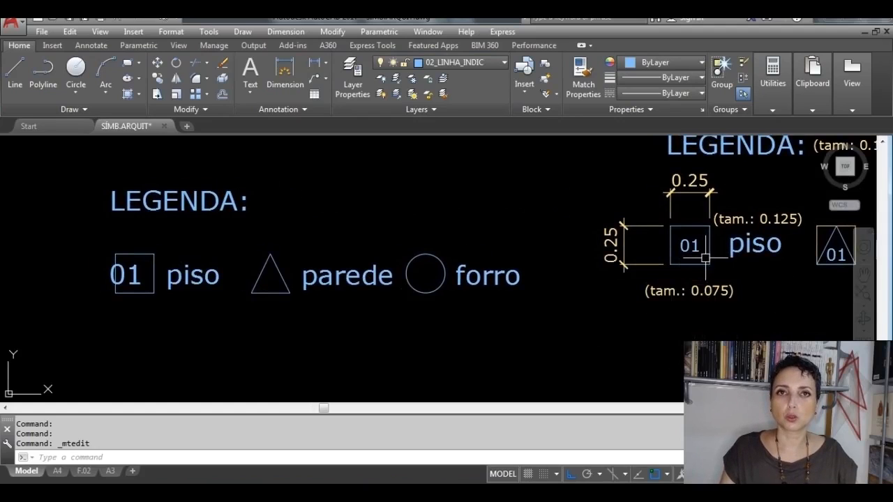
pyautogui.scroll(2, 112, 272)
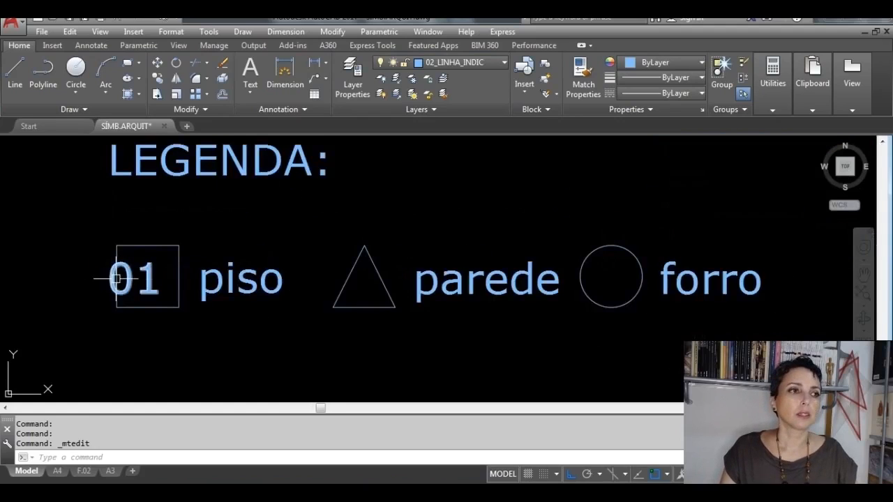
pyautogui.click(133, 279)
pyautogui.click(134, 279)
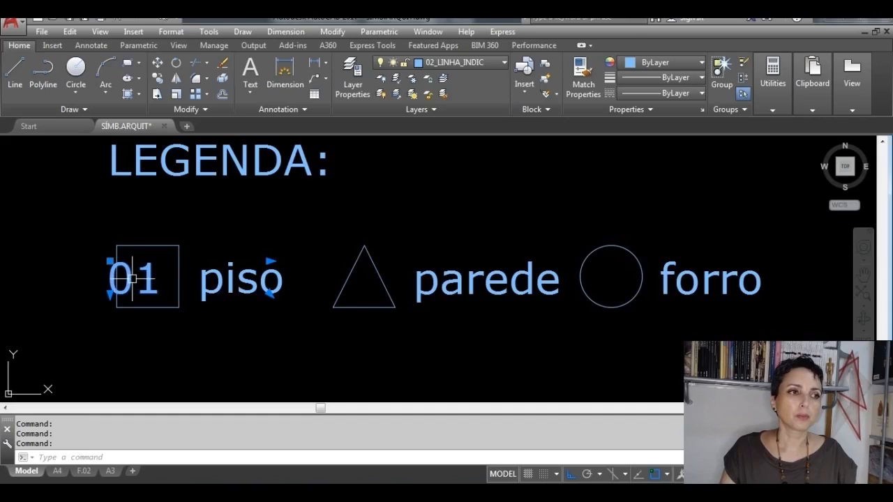
pyautogui.doubleClick(132, 279)
pyautogui.moveTo(159, 279); pyautogui.dragTo(88, 285)
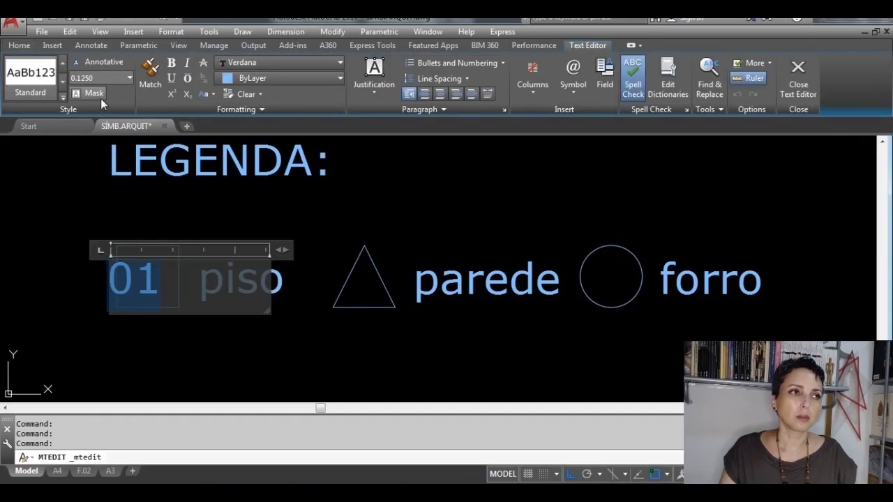
pyautogui.click(113, 78)
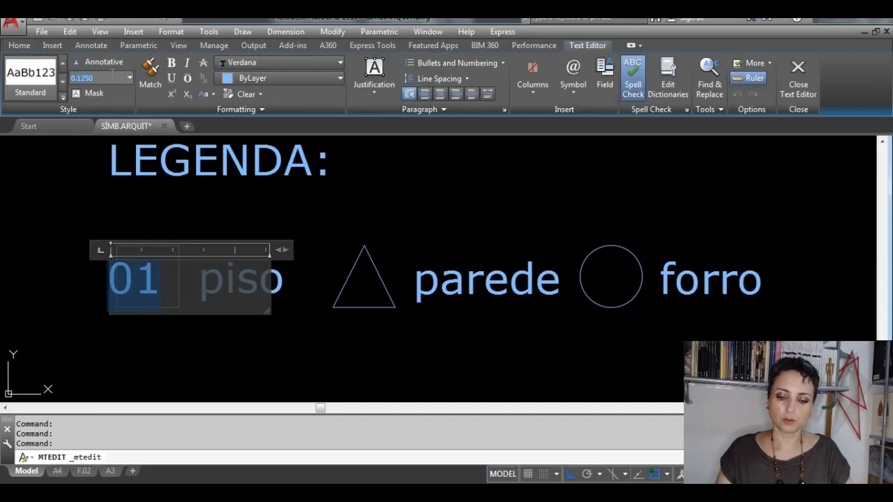
pyautogui.write('.075')
pyautogui.press('Return')
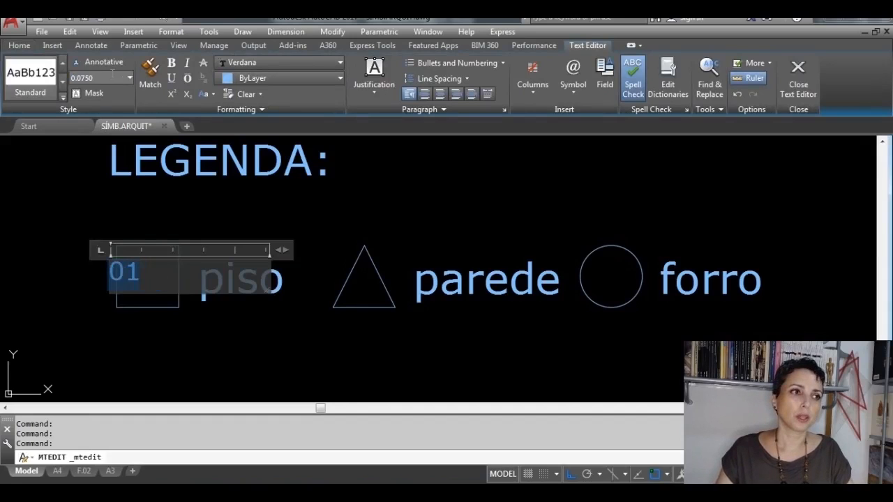
# Step: Set the justification of the 01 text to Middle Center and finish editing it
pyautogui.click(381, 90)
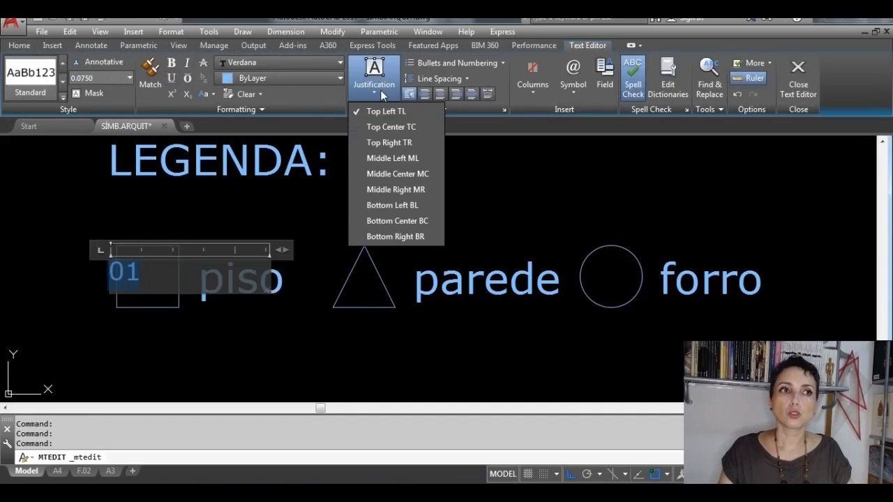
pyautogui.click(381, 174)
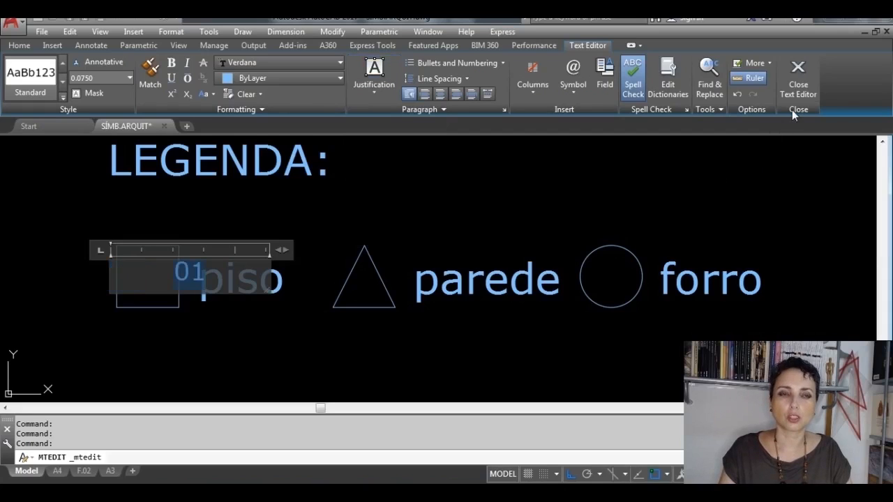
pyautogui.click(797, 79)
# Step: Turn Ortho off and move the 01 text by its insertion point to the middle of the piso square
pyautogui.scroll(3, 166, 306)
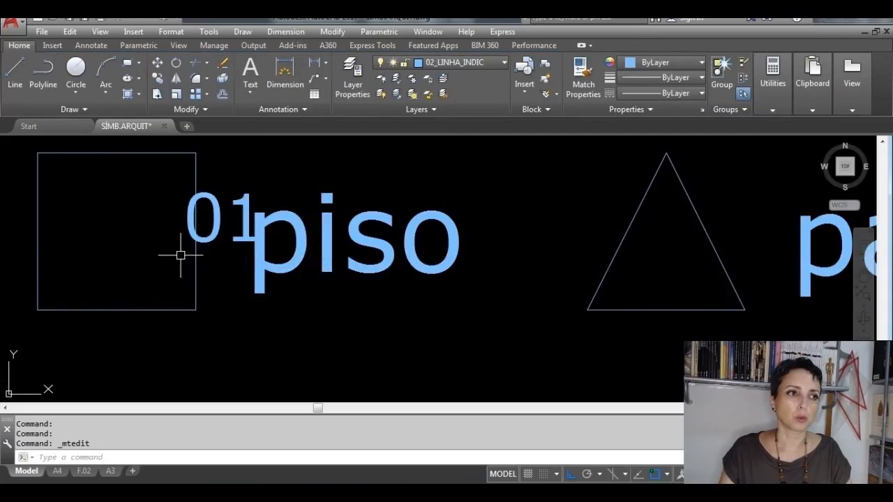
pyautogui.click(217, 218)
pyautogui.click(221, 218)
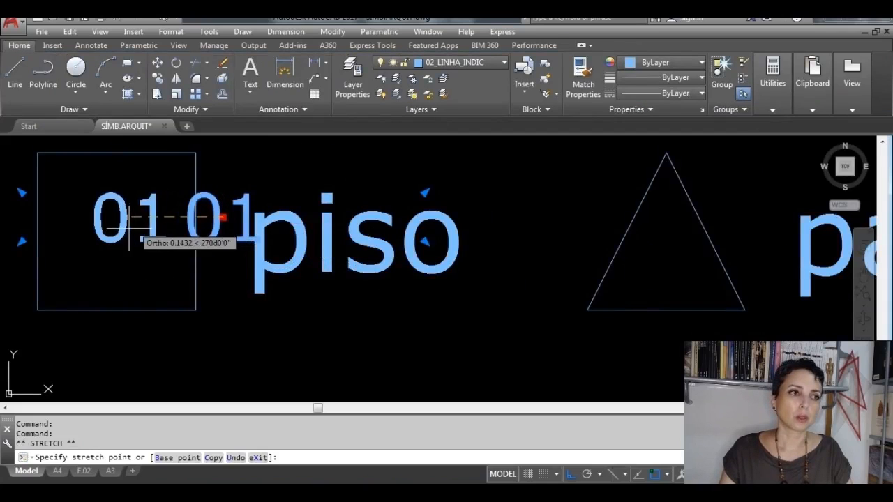
pyautogui.press('F8')
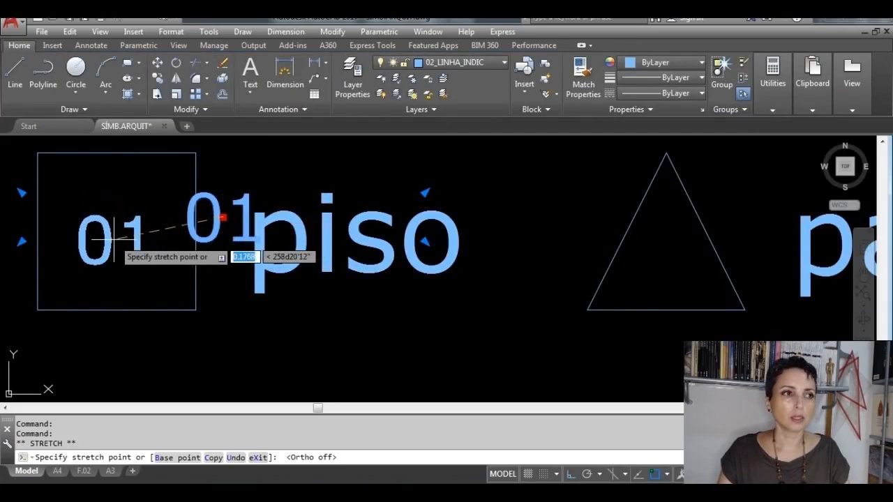
pyautogui.click(115, 236)
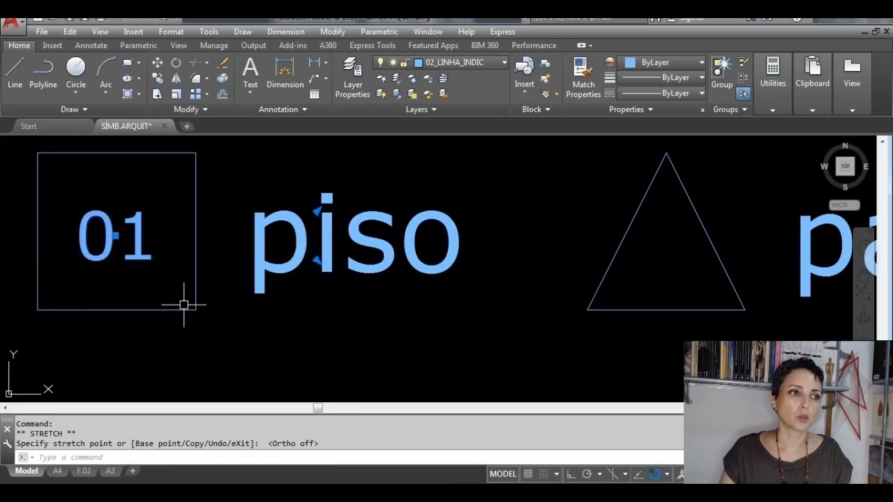
# Step: Copy the 01 text from the piso square into the lower part of the parede triangle
pyautogui.click(157, 78)
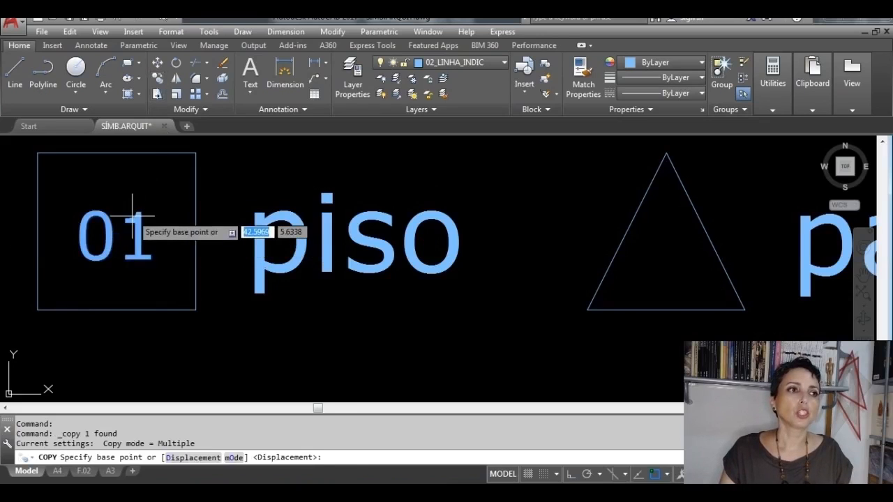
pyautogui.click(124, 242)
pyautogui.scroll(-3, 140, 258)
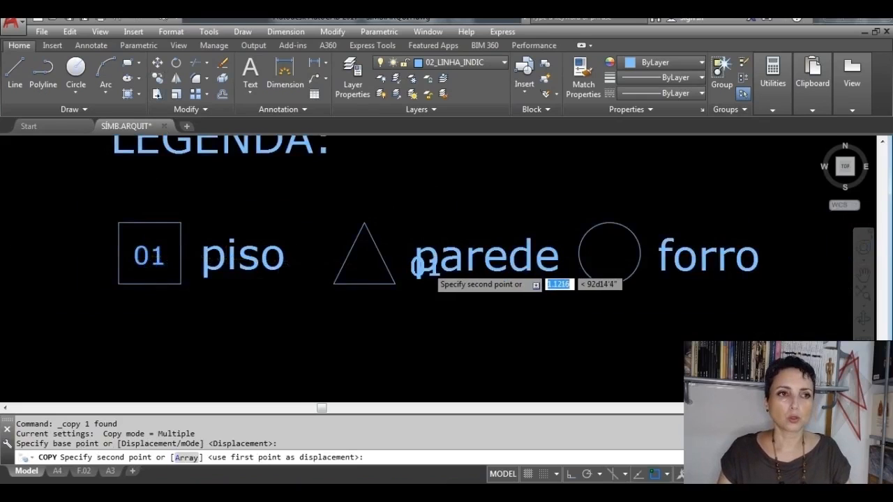
pyautogui.scroll(4, 404, 252)
pyautogui.scroll(1, 289, 269)
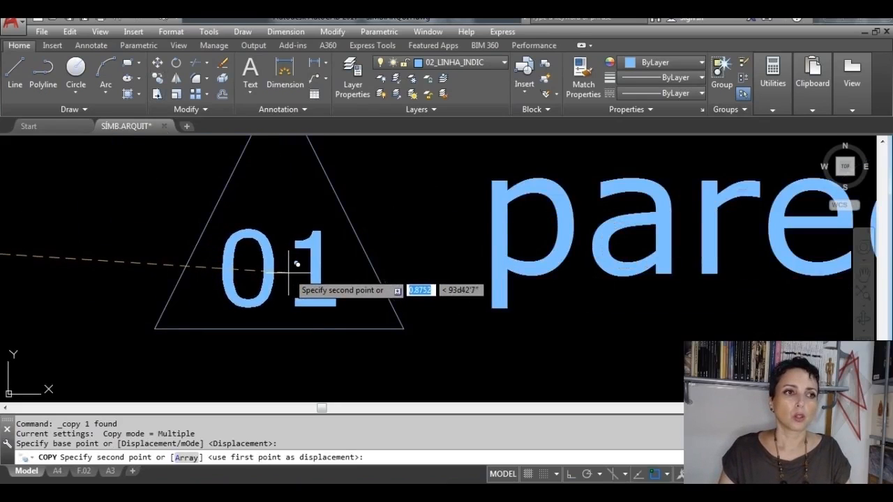
pyautogui.click(289, 270)
pyautogui.scroll(-4, 289, 270)
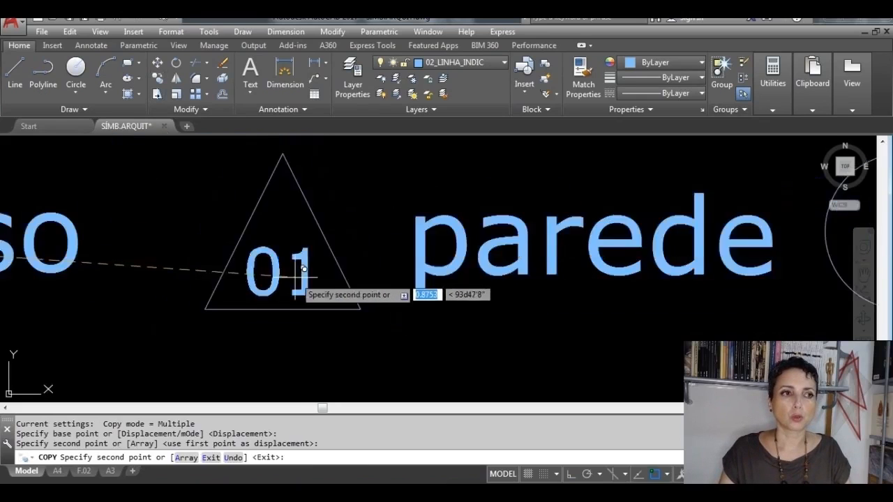
# Step: Turn Ortho on, place another copy of the 01 text at the centre of the forro circle, and end copying
pyautogui.moveTo(458, 287); pyautogui.dragTo(440, 294, button='middle')
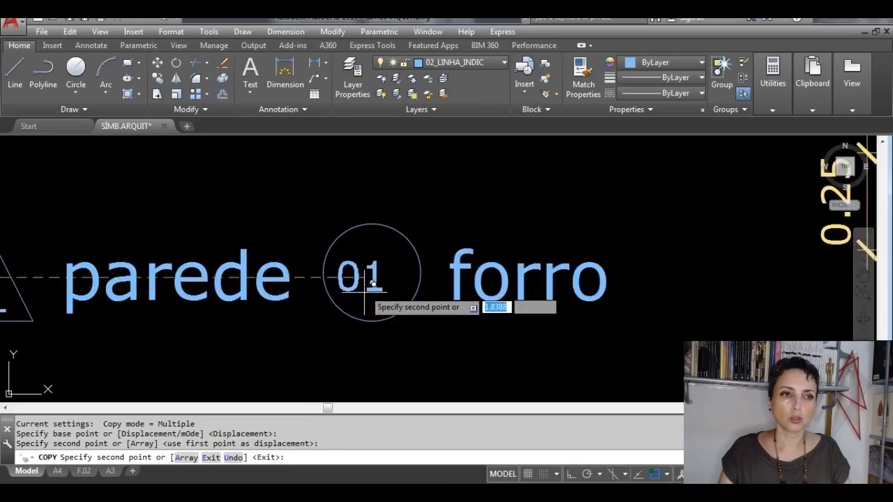
pyautogui.press('F8')
pyautogui.scroll(2, 372, 289)
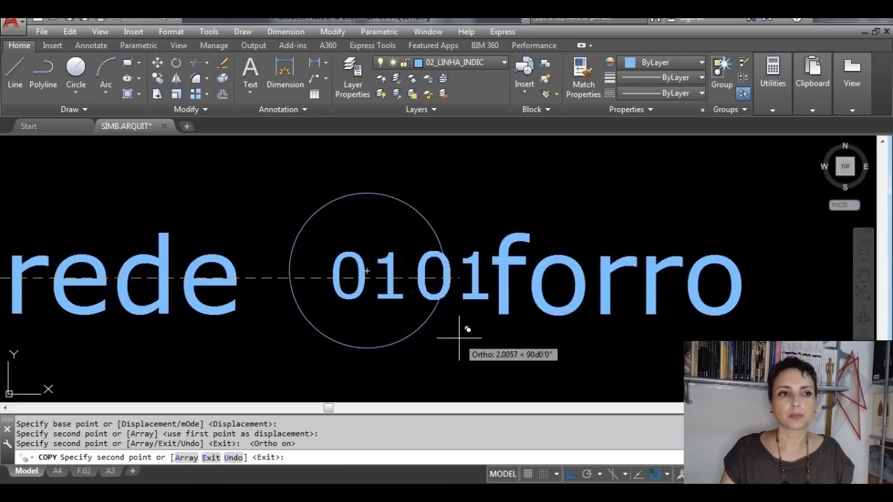
pyautogui.press('Escape')
pyautogui.press('Escape')
pyautogui.scroll(-5, 461, 336)
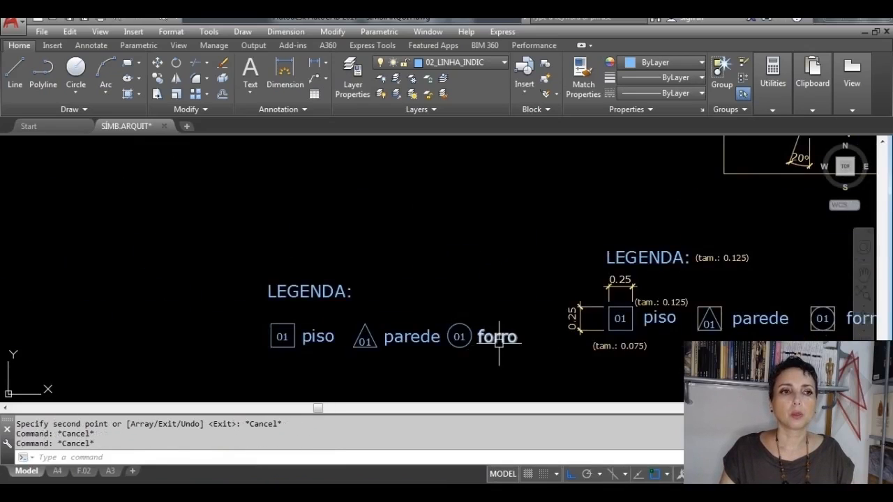
# Step: Erase the practice copy of the legend, including the LEGENDA title and the piso, parede and forro symbols beside the dimensioned model
pyautogui.moveTo(564, 348)
pyautogui.mouseDown(button='middle')
pyautogui.moveTo(398, 359)
pyautogui.moveTo(382, 377)
pyautogui.mouseUp(button='middle')
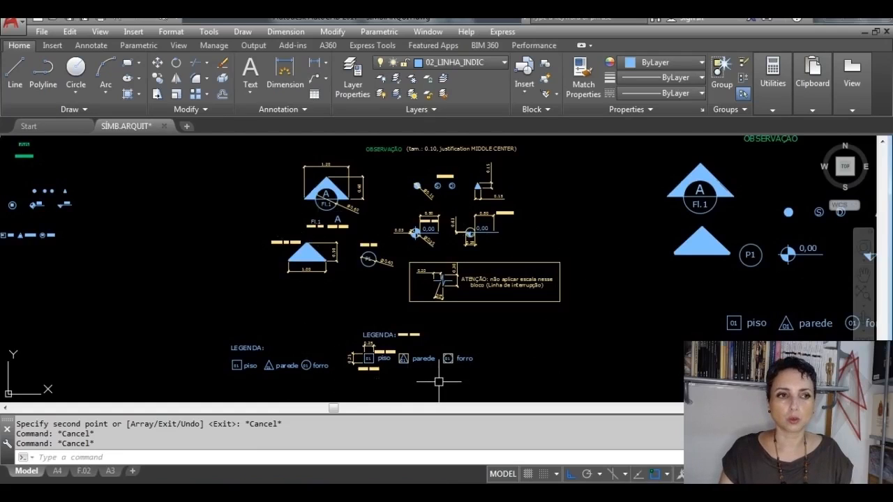
pyautogui.scroll(4, 334, 372)
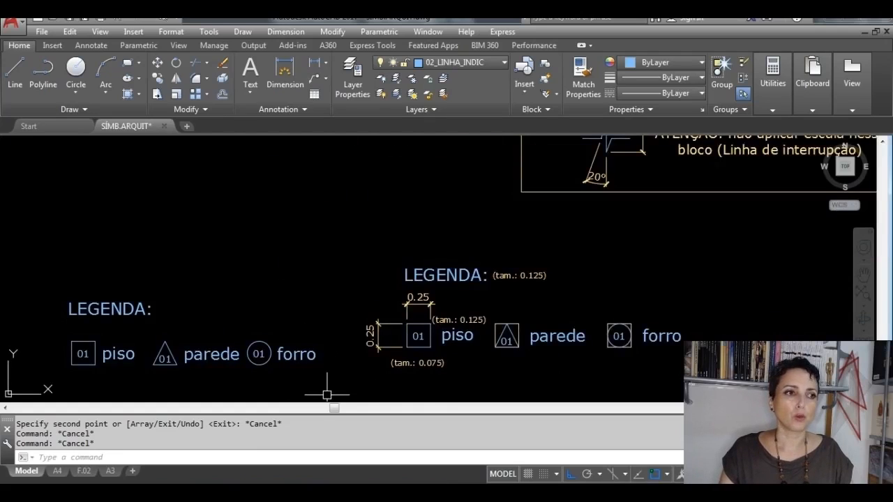
pyautogui.click(327, 395)
pyautogui.click(46, 283)
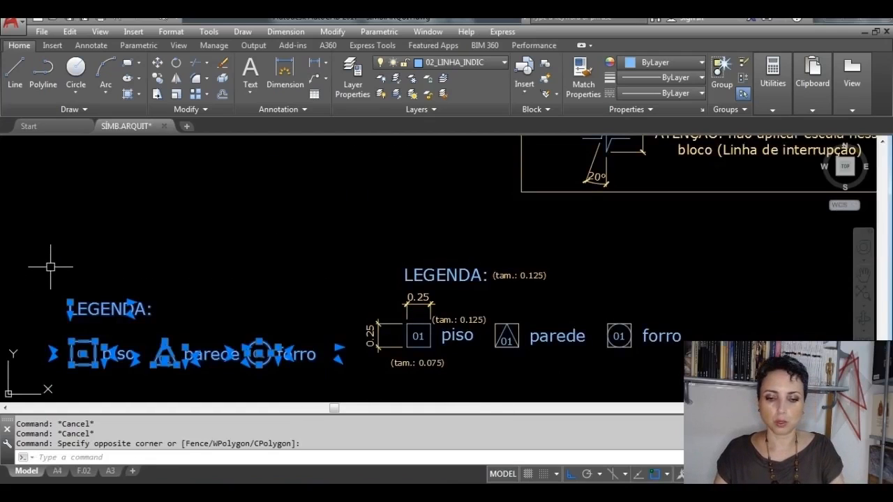
pyautogui.press('Delete')
# Step: Make 02_TEXTO the current layer for the title and room texts
pyautogui.moveTo(527, 225)
pyautogui.mouseDown(button='middle')
pyautogui.moveTo(453, 277)
pyautogui.moveTo(359, 370)
pyautogui.mouseUp(button='middle')
pyautogui.scroll(-5, 375, 307)
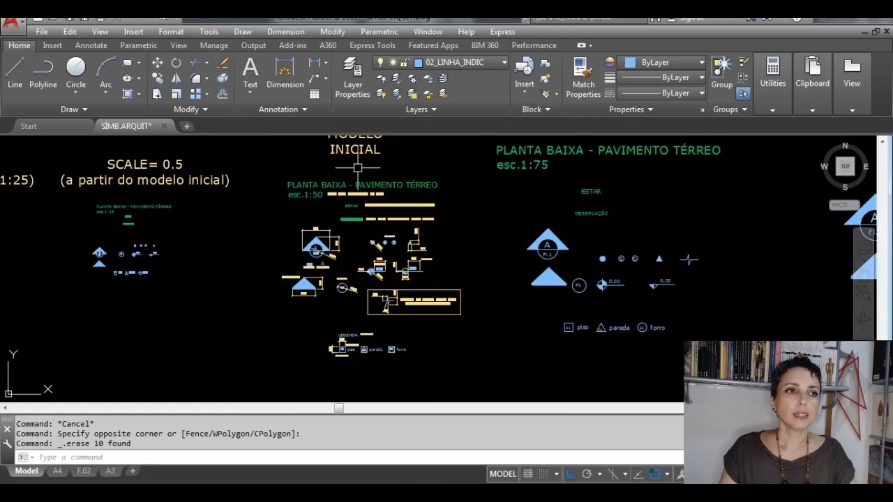
pyautogui.scroll(5, 337, 187)
pyautogui.moveTo(338, 187); pyautogui.dragTo(339, 240, button='middle')
pyautogui.scroll(2, 339, 240)
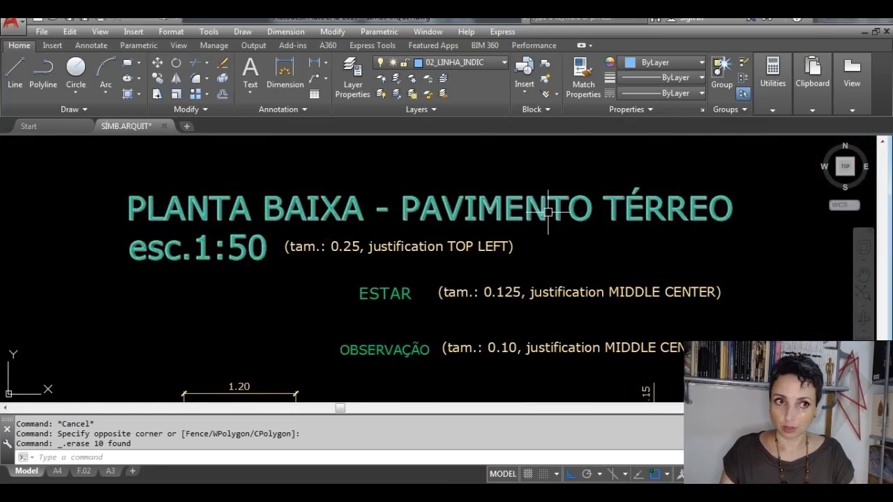
pyautogui.click(502, 63)
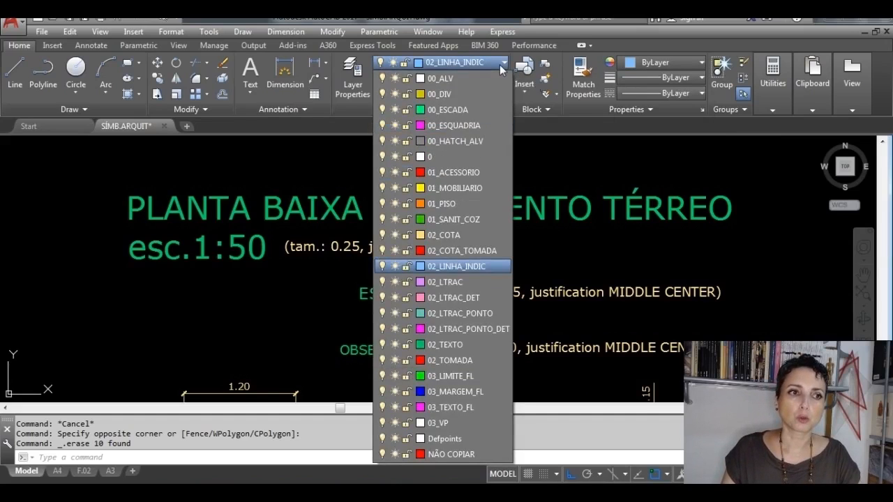
pyautogui.click(468, 345)
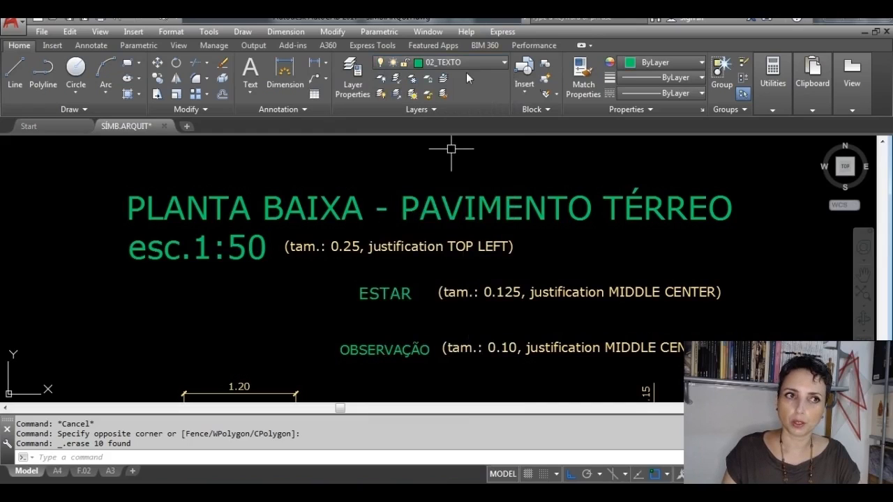
# Step: Move the MODELO INICIAL heading straight up to free space above the esc.1:50 floor plan title, and clear the selection
pyautogui.scroll(-4, 450, 189)
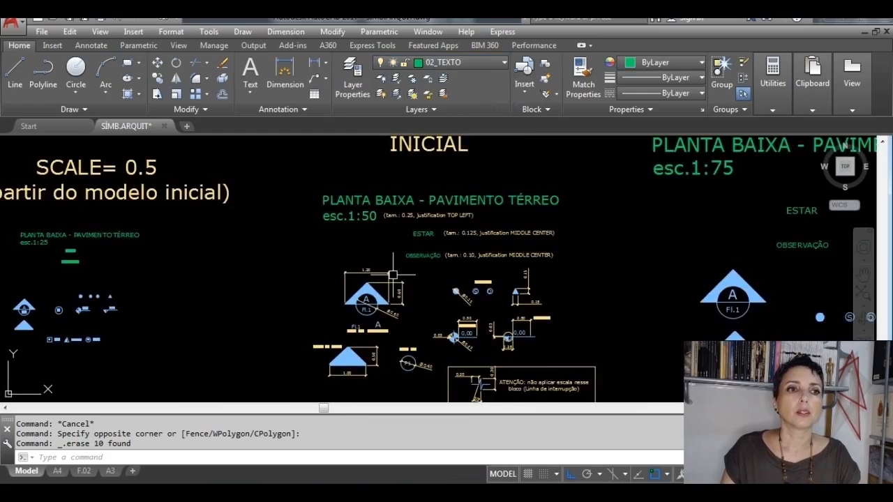
pyautogui.moveTo(422, 154); pyautogui.dragTo(422, 285, button='middle')
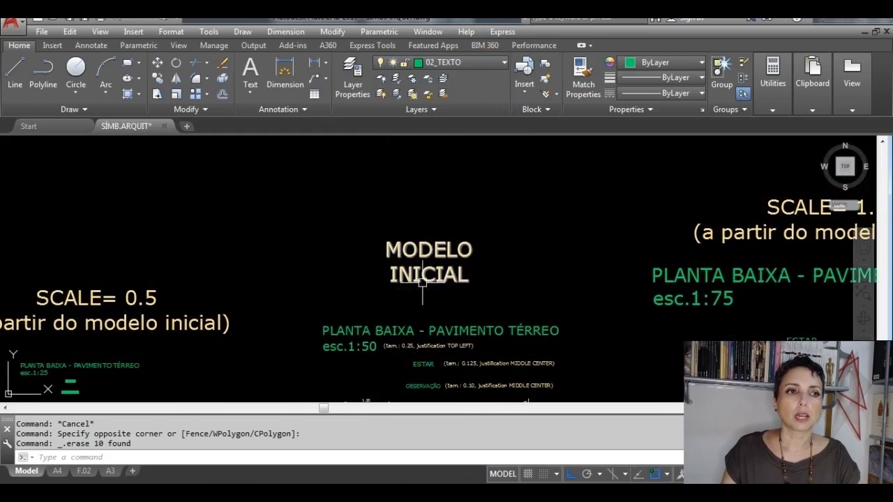
pyautogui.click(422, 284)
pyautogui.click(428, 262)
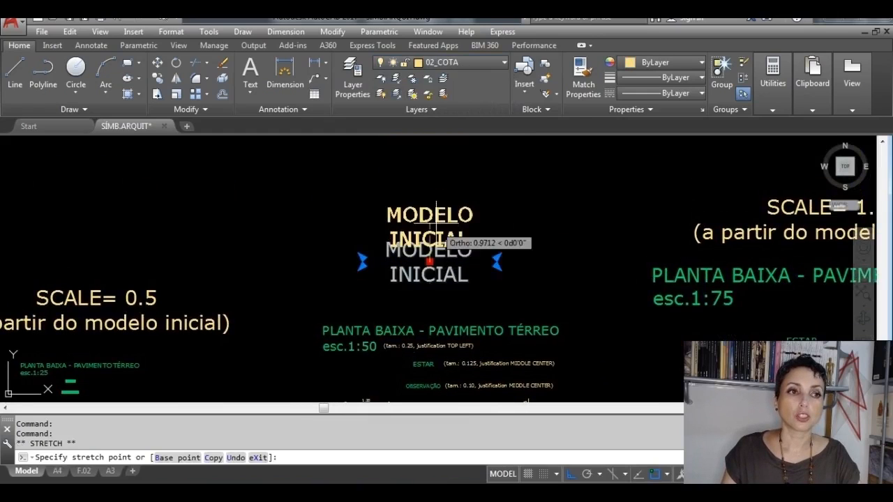
pyautogui.click(429, 202)
pyautogui.scroll(2, 446, 317)
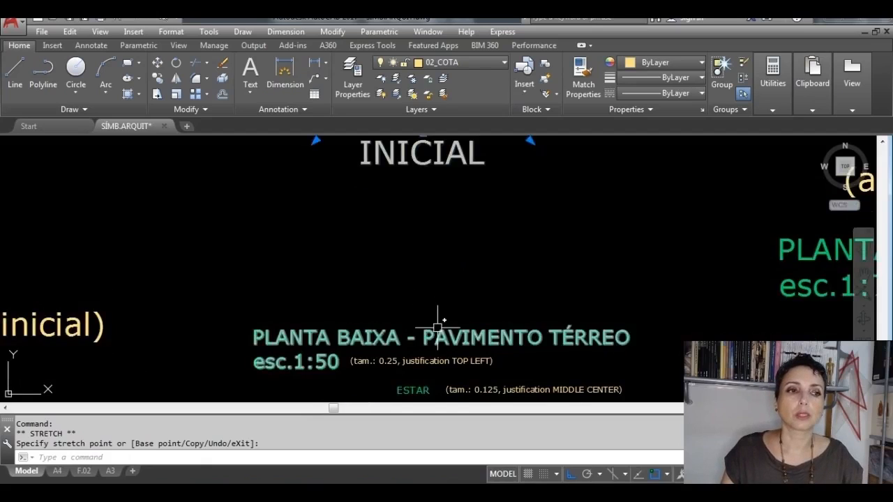
pyautogui.moveTo(439, 319); pyautogui.dragTo(438, 241, button='middle')
pyautogui.press('Escape')
# Step: Check which layer the model's PLANTA BAIXA title and ESTAR text are on
pyautogui.click(285, 269)
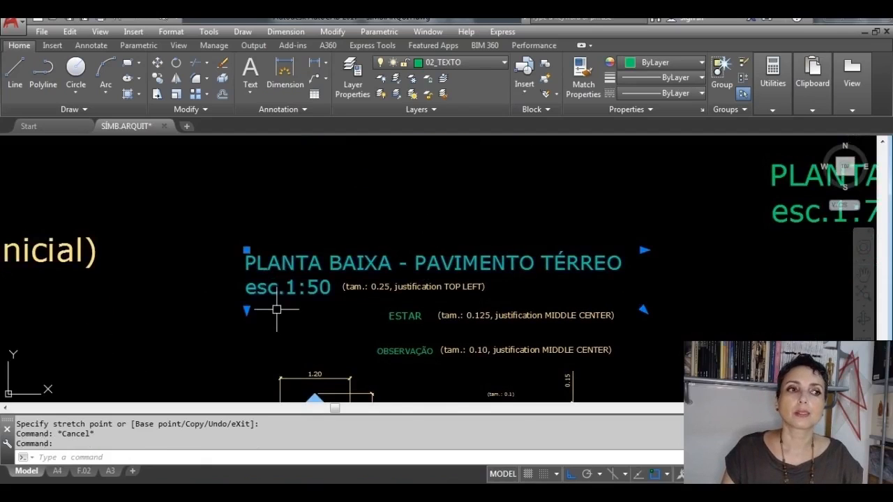
pyautogui.press('Escape')
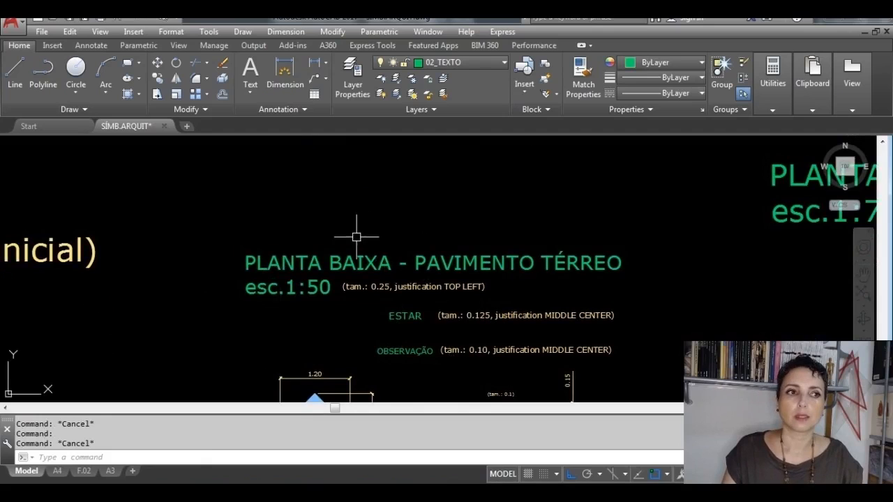
pyautogui.click(415, 309)
pyautogui.press('Escape')
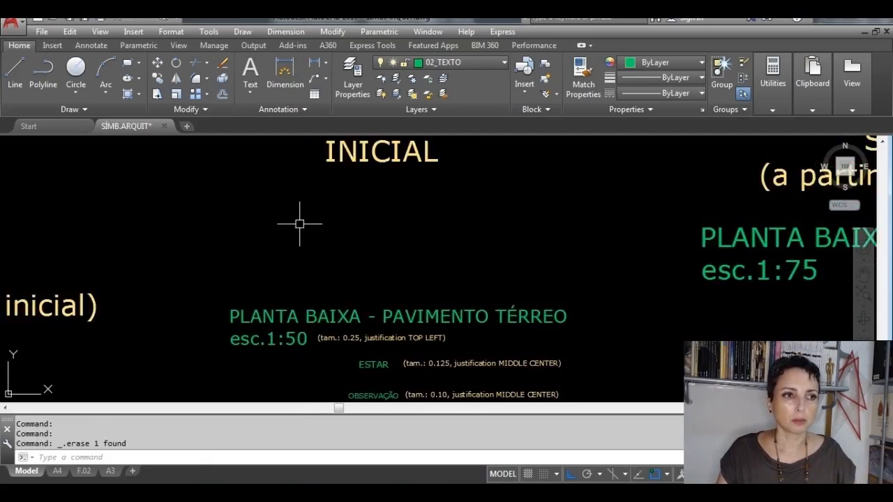
# Step: Start a multiline text in a wide box above the model's floor plan title, with text height 0.25
pyautogui.click(249, 90)
pyautogui.click(260, 114)
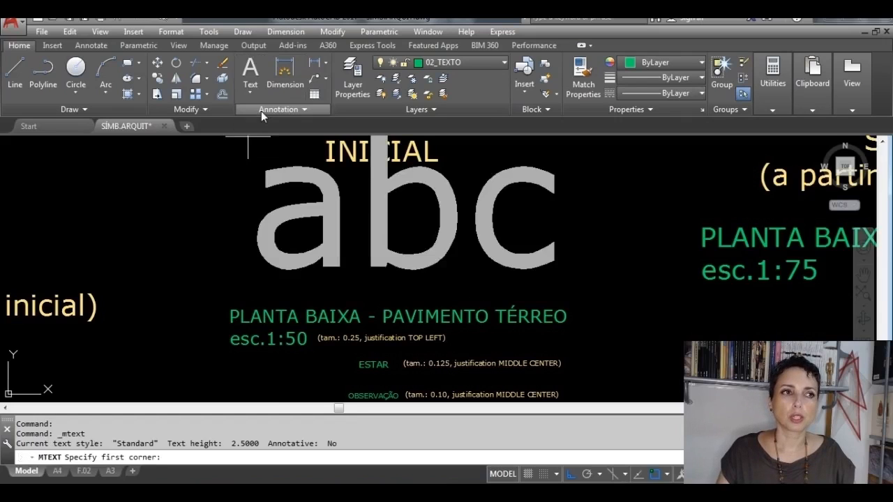
pyautogui.click(220, 193)
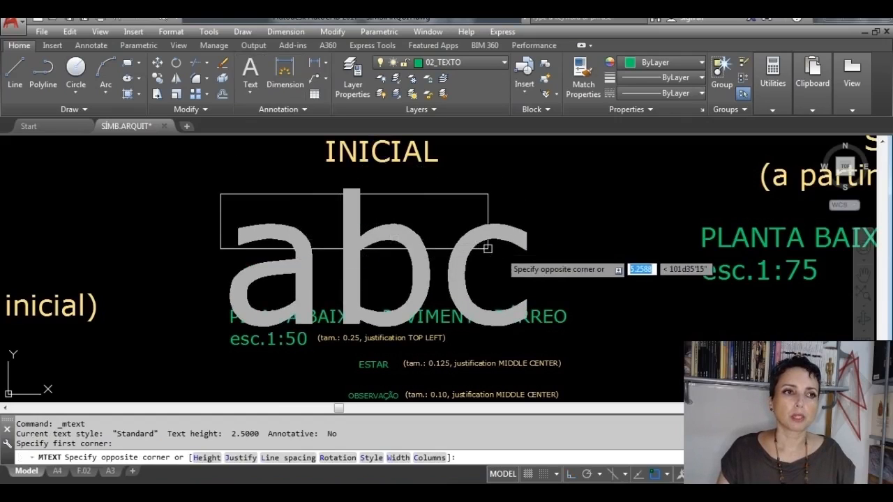
pyautogui.click(586, 270)
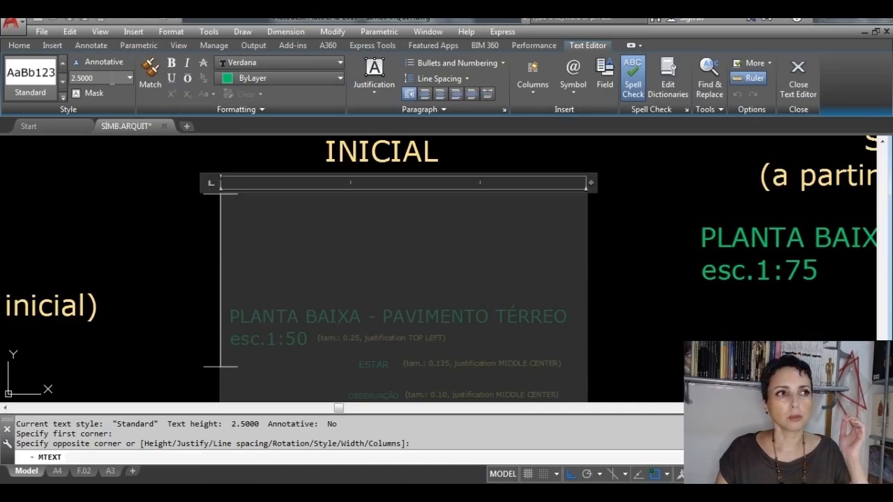
pyautogui.click(104, 78)
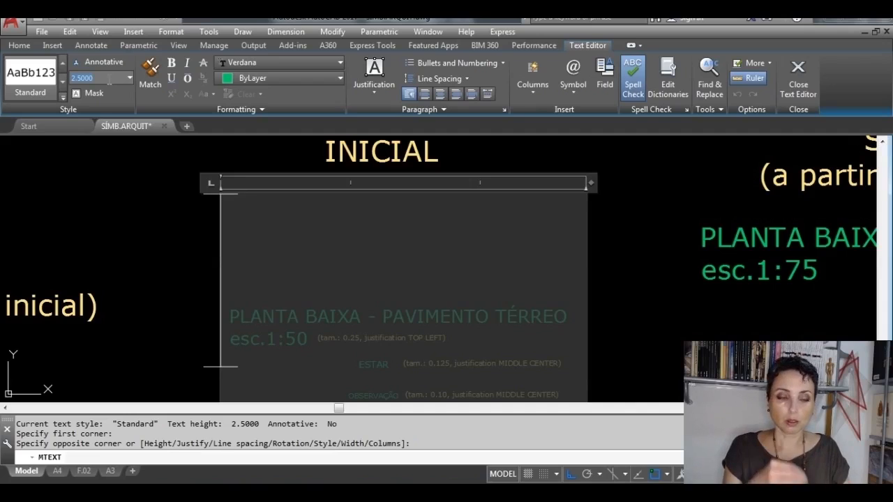
pyautogui.write('.25')
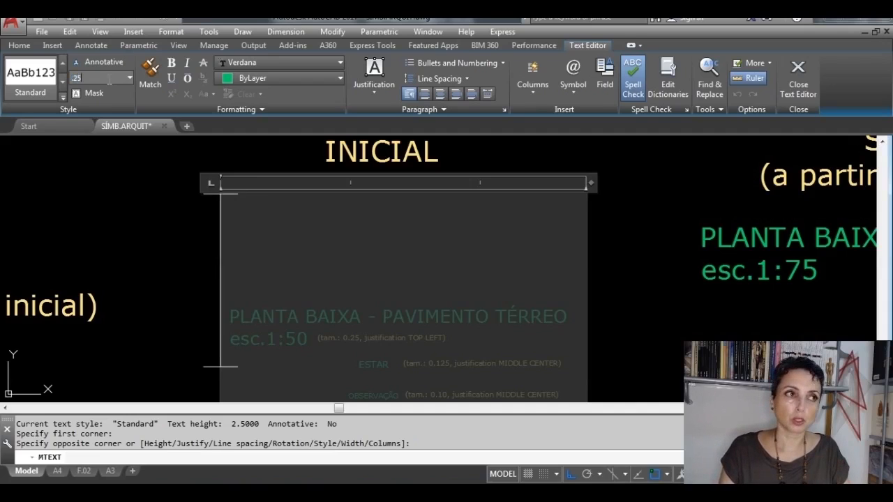
pyautogui.press('Return')
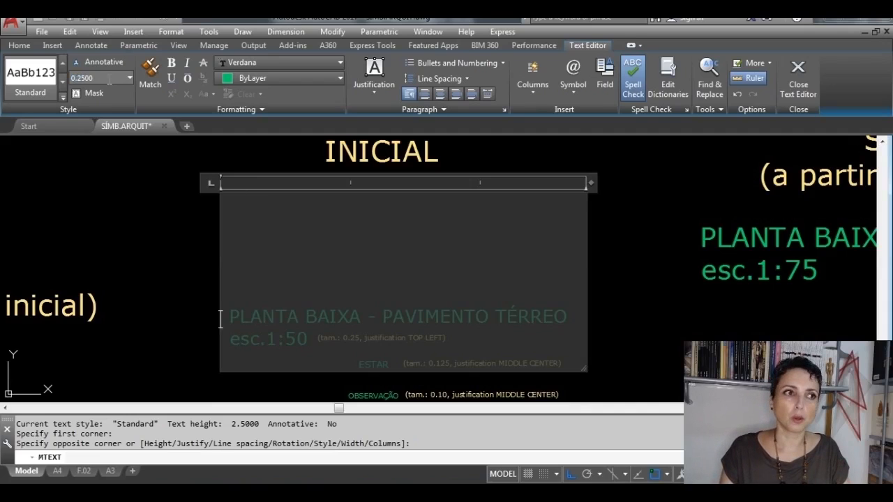
# Step: Write PLANTA BAIXA - PAVIMENTO TÉRREO in capitals as the first line of the text
pyautogui.write('p')
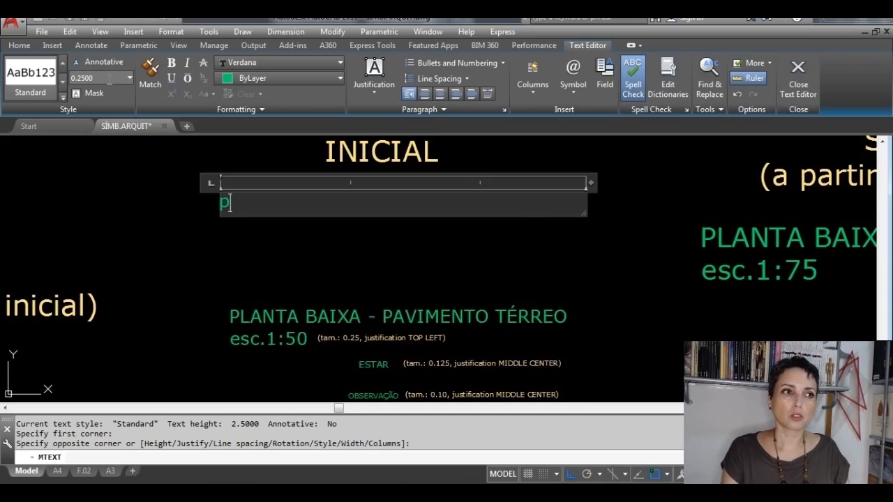
pyautogui.press('capslock')
pyautogui.write('PLA')
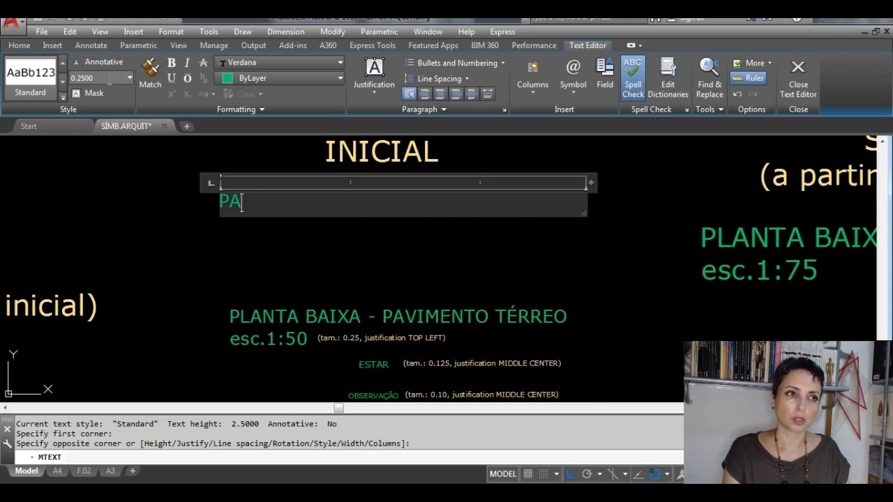
pyautogui.press('BackSpace')
pyautogui.write('L')
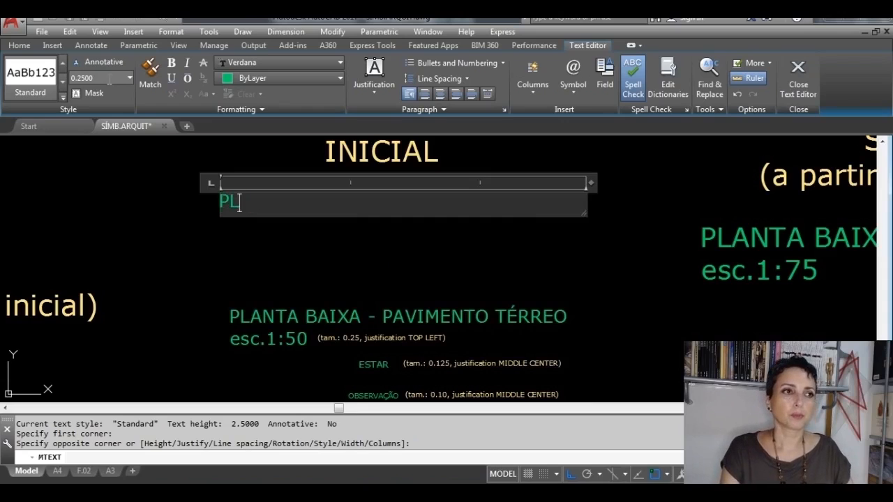
pyautogui.write('CANTA BAIXA')
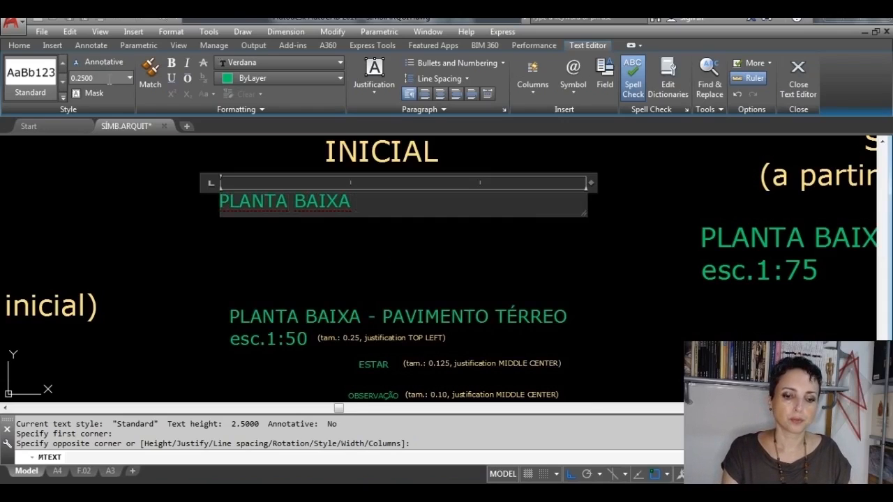
pyautogui.write(' - PAVIMENT')
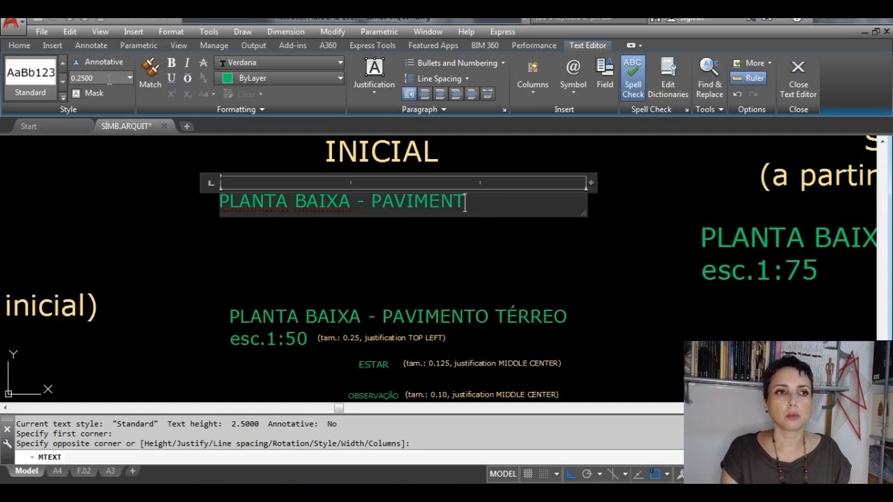
pyautogui.write('O TÉRR')
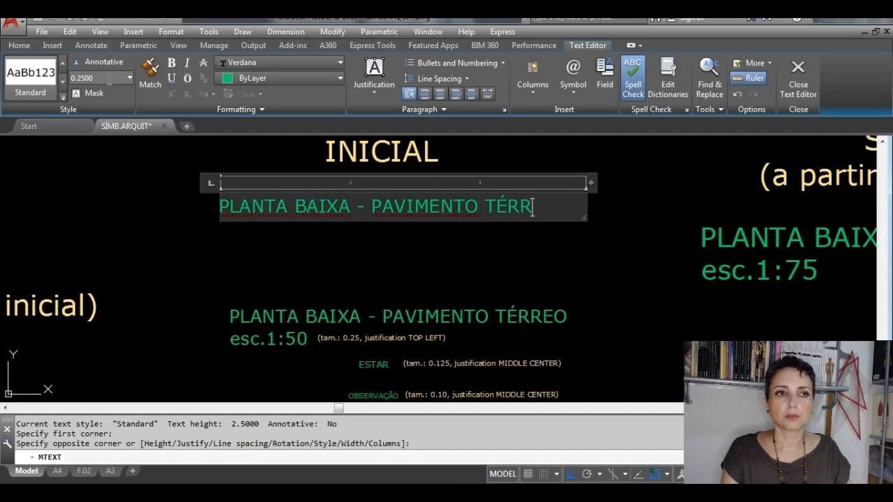
pyautogui.write('EO')
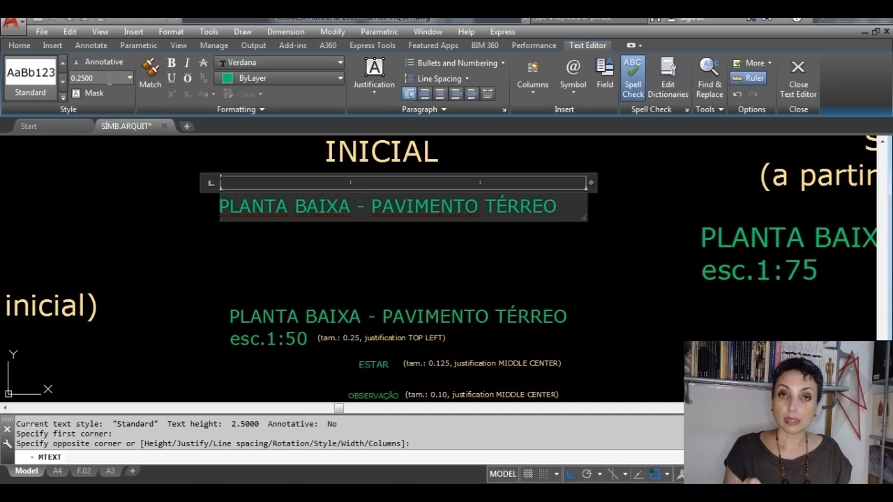
# Step: Add a second line reading esc.1:50 in lowercase below the floor plan title
pyautogui.press('Return')
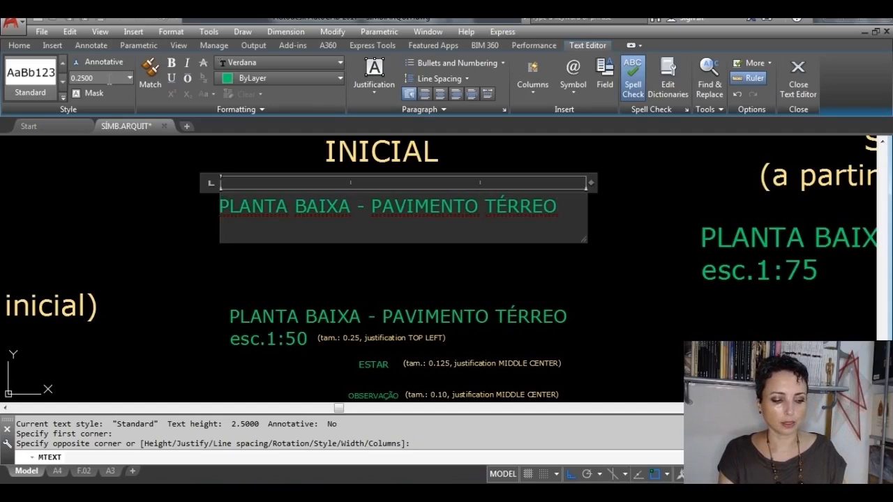
pyautogui.press('capslock')
pyautogui.write('esc')
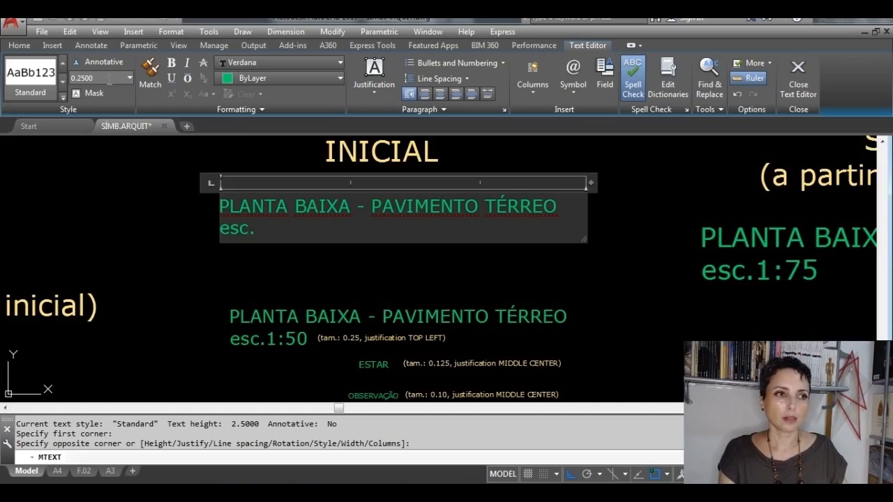
pyautogui.write('.1:5')
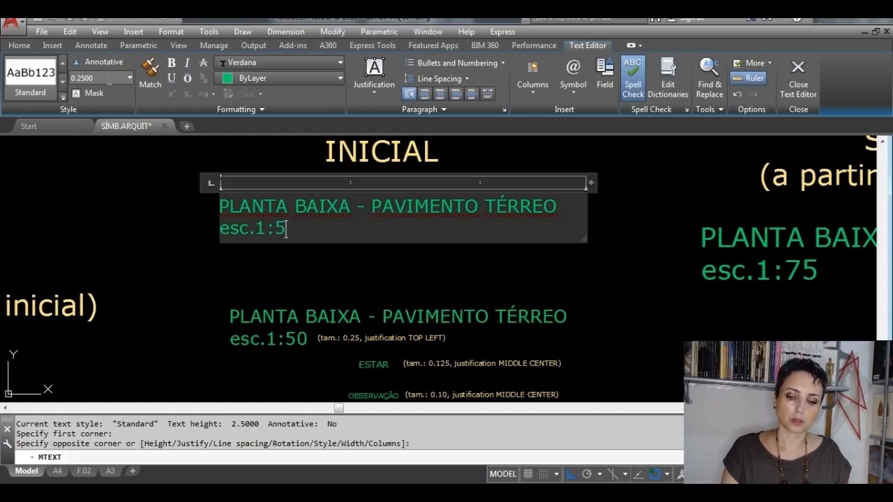
pyautogui.write('0')
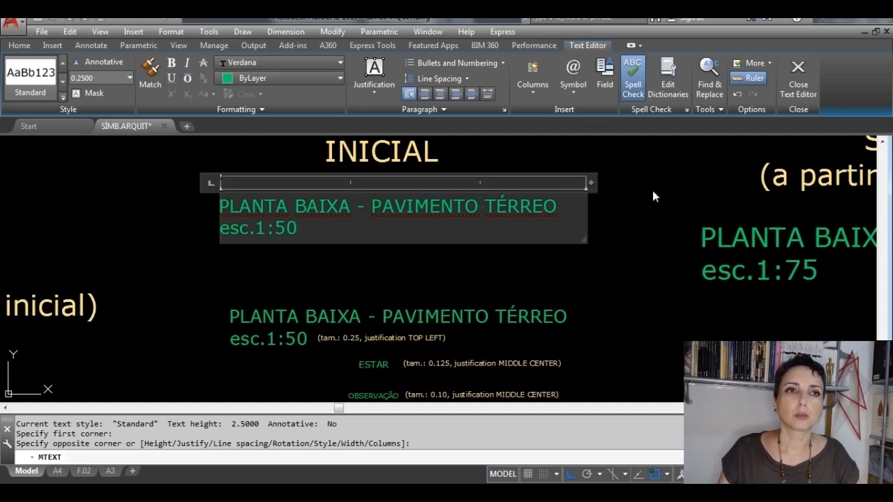
# Step: Keep the title text's justification at Top Left and finish editing it
pyautogui.click(377, 94)
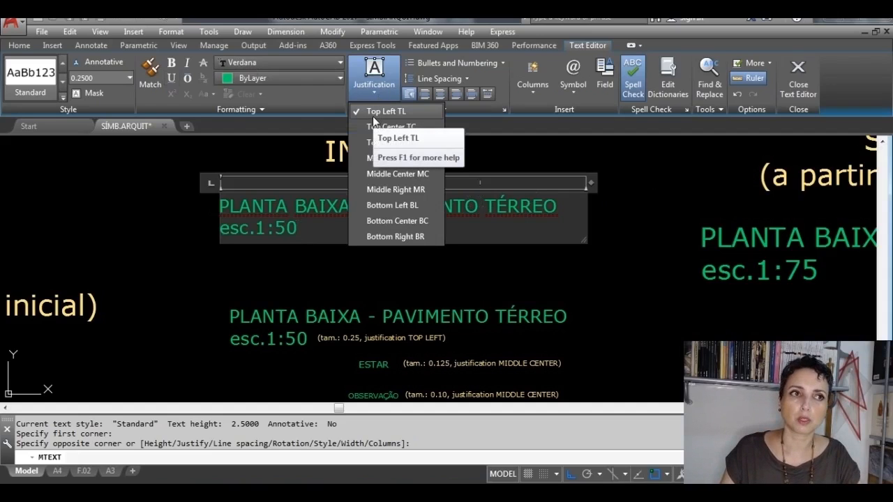
pyautogui.click(795, 75)
pyautogui.click(797, 77)
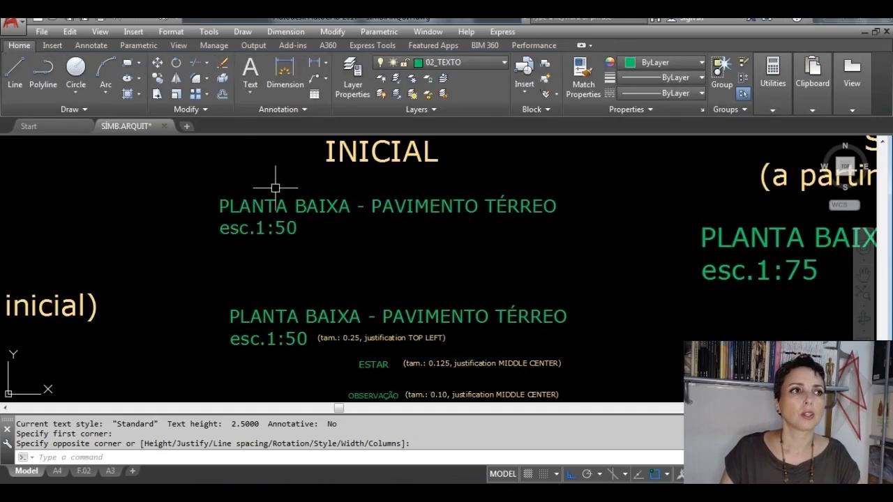
pyautogui.scroll(2, 471, 376)
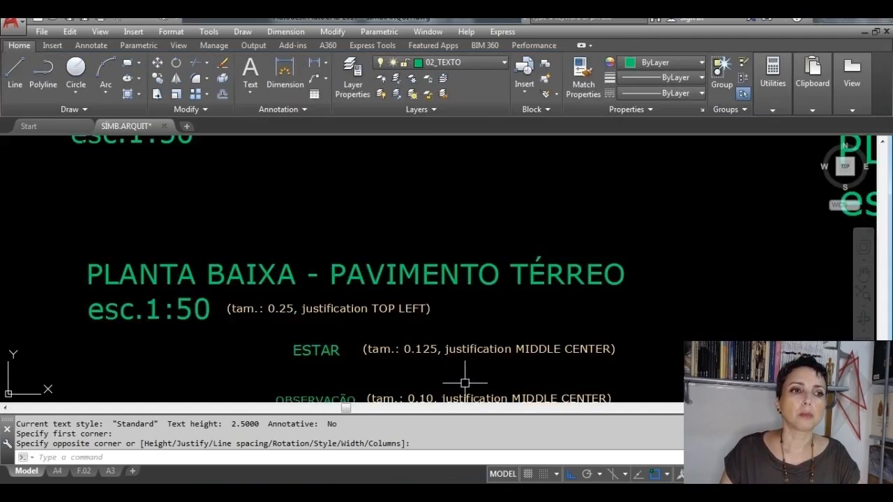
pyautogui.moveTo(465, 372)
pyautogui.mouseDown(button='middle')
pyautogui.moveTo(456, 369)
pyautogui.moveTo(456, 337)
pyautogui.mouseUp(button='middle')
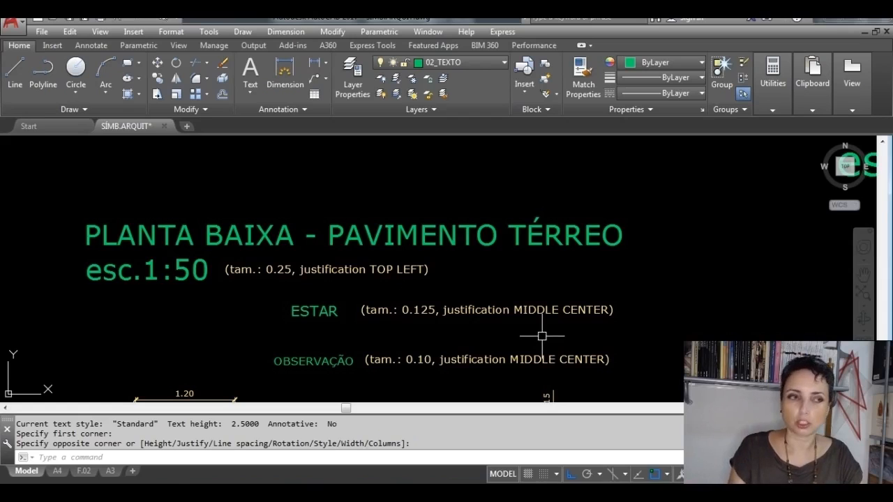
# Step: Start a multiline text in a small box between the two floor plan titles, with text height 0.125
pyautogui.click(251, 89)
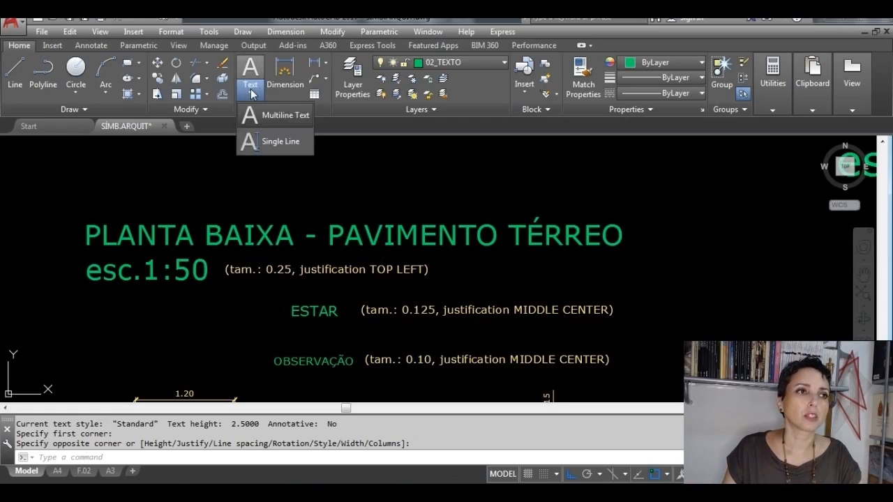
pyautogui.click(263, 118)
pyautogui.scroll(-3, 316, 253)
pyautogui.moveTo(307, 237); pyautogui.dragTo(315, 253, button='middle')
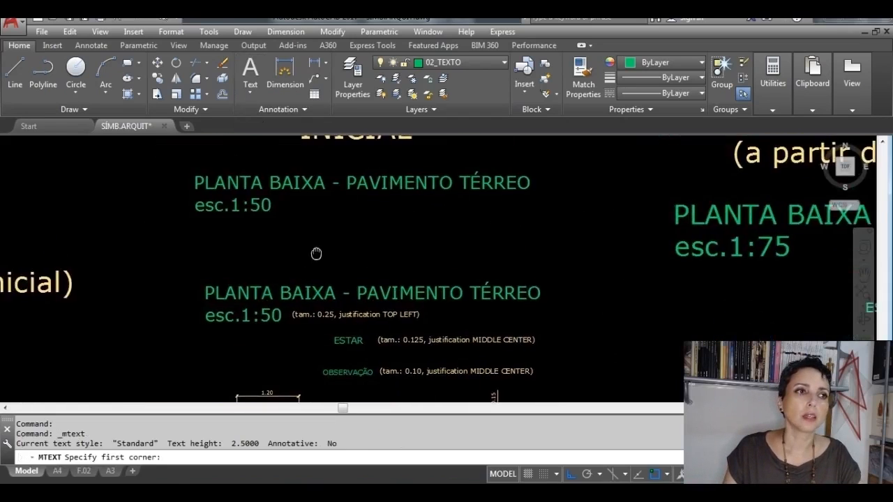
pyautogui.click(299, 222)
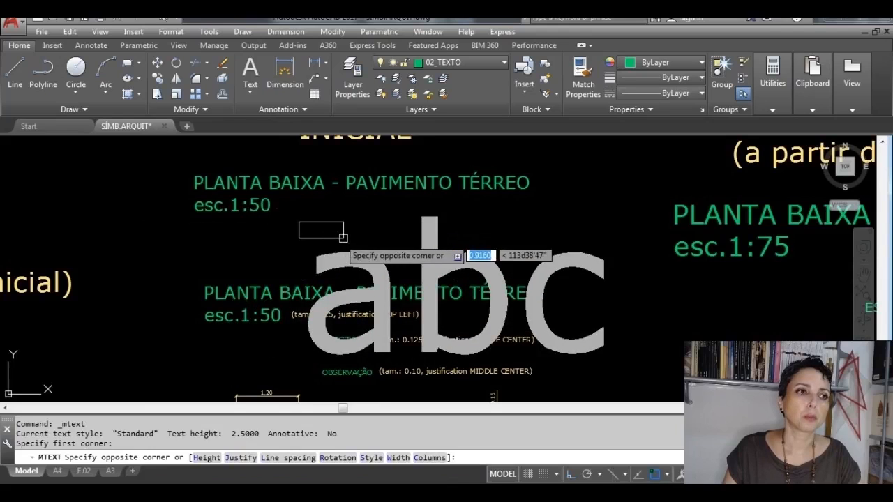
pyautogui.click(343, 238)
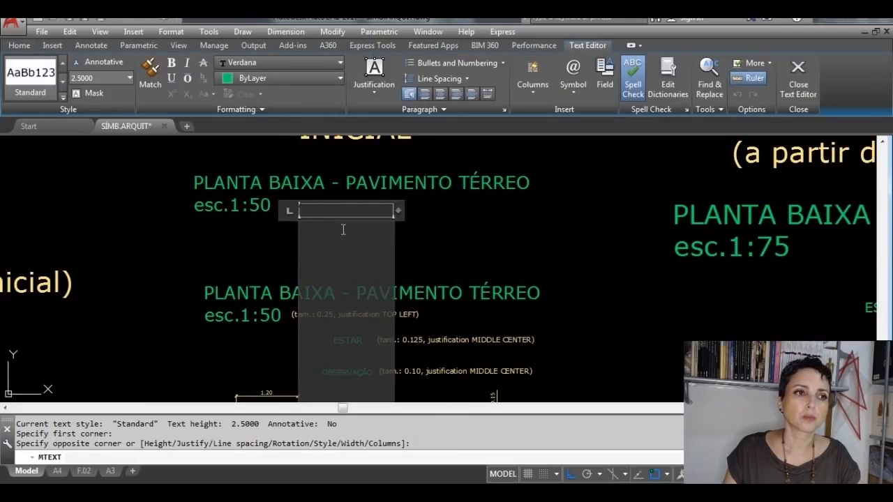
pyautogui.click(102, 78)
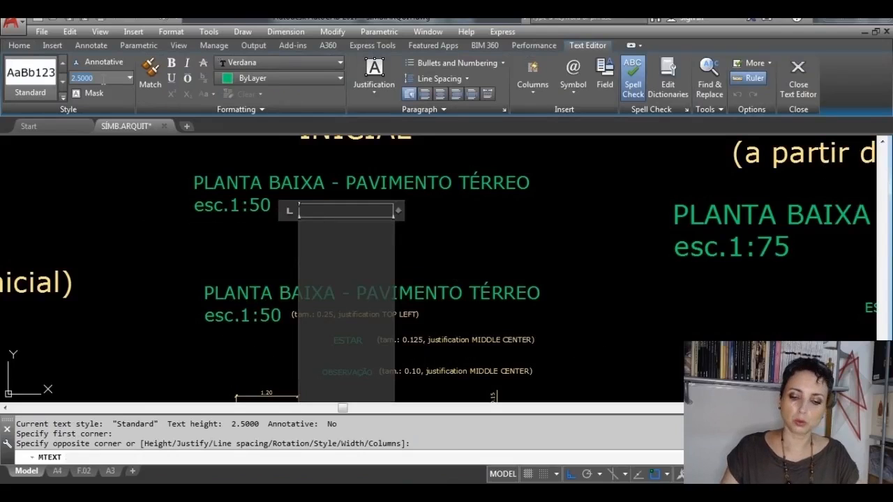
pyautogui.write('0.125')
pyautogui.press('Return')
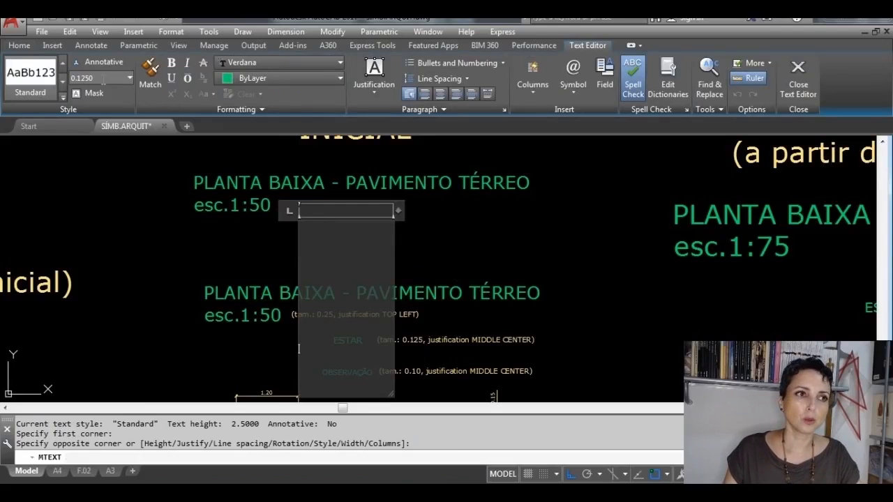
# Step: Set the text's justification to Middle Center, write ESTAR in capitals and finish editing
pyautogui.click(389, 90)
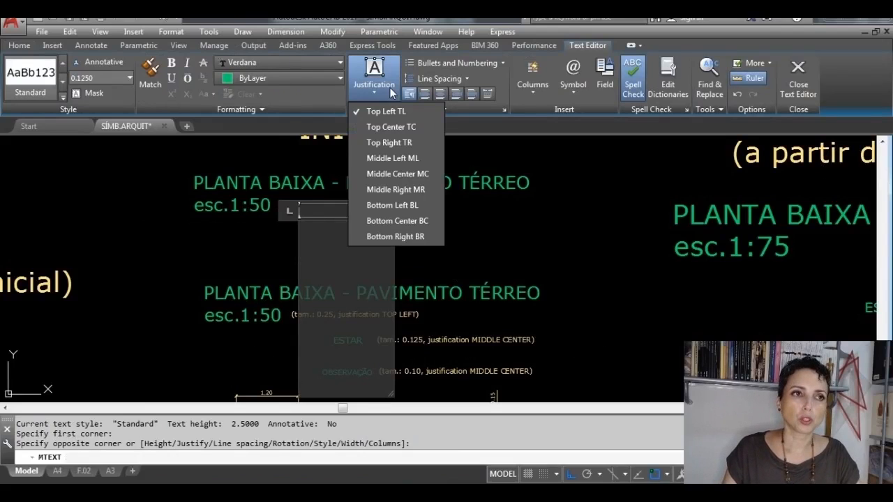
pyautogui.click(384, 173)
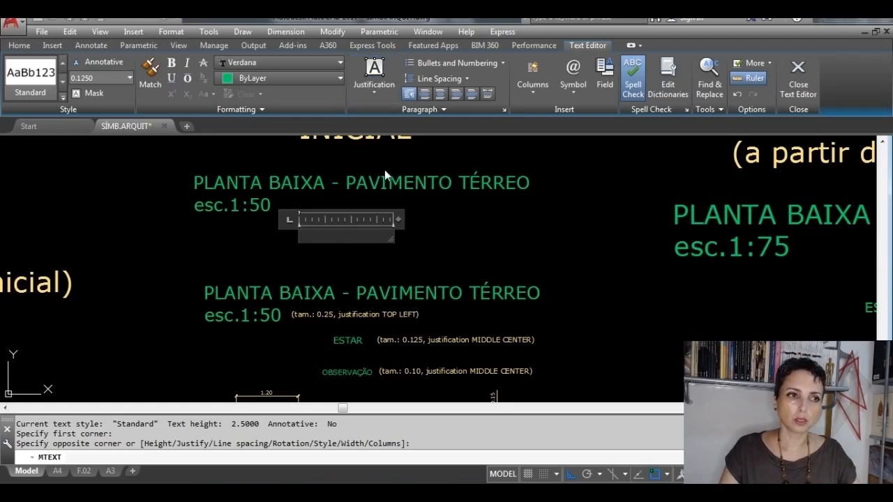
pyautogui.press('capslock')
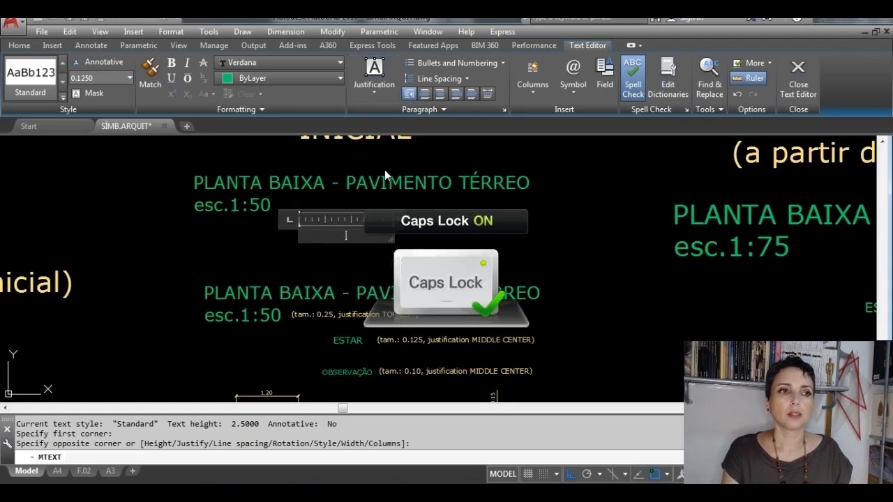
pyautogui.write('ESTAR')
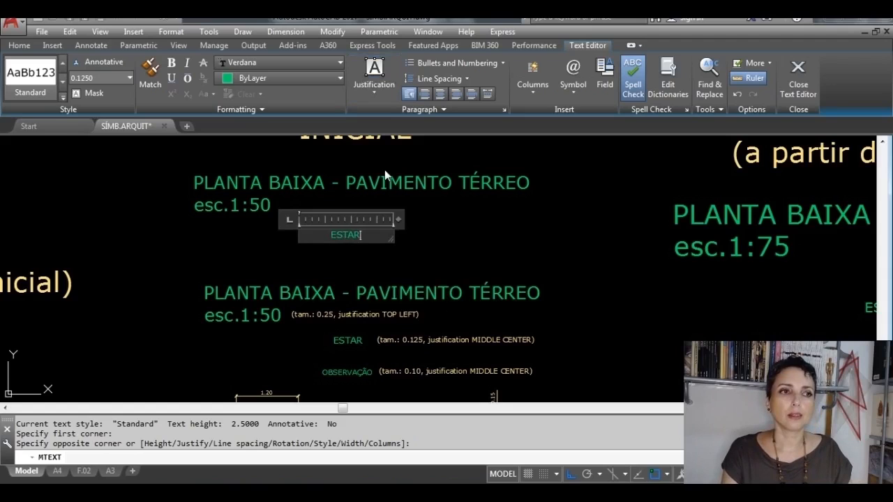
pyautogui.scroll(4, 354, 237)
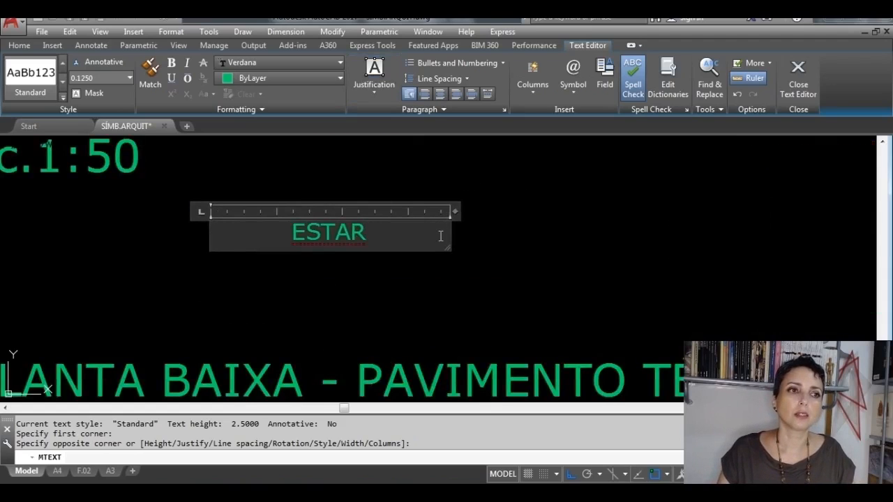
pyautogui.click(802, 76)
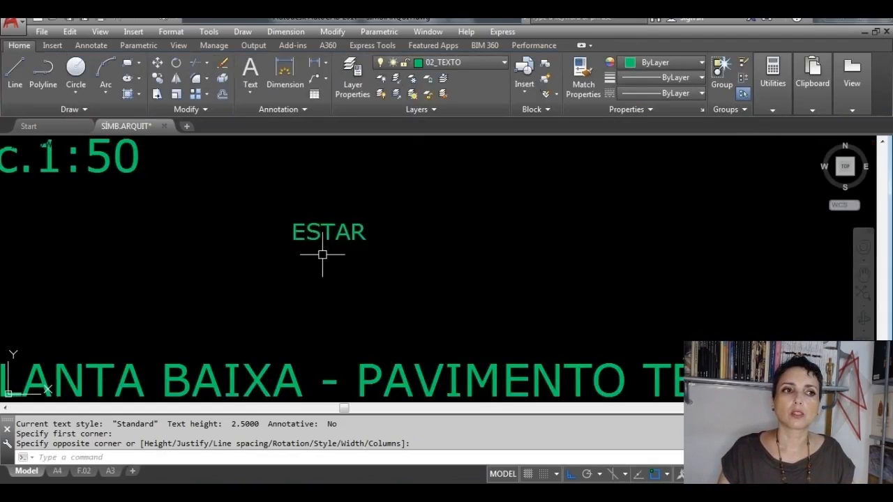
# Step: Copy the new ESTAR text a short distance straight down, using its centre as the base point
pyautogui.scroll(-2, 371, 268)
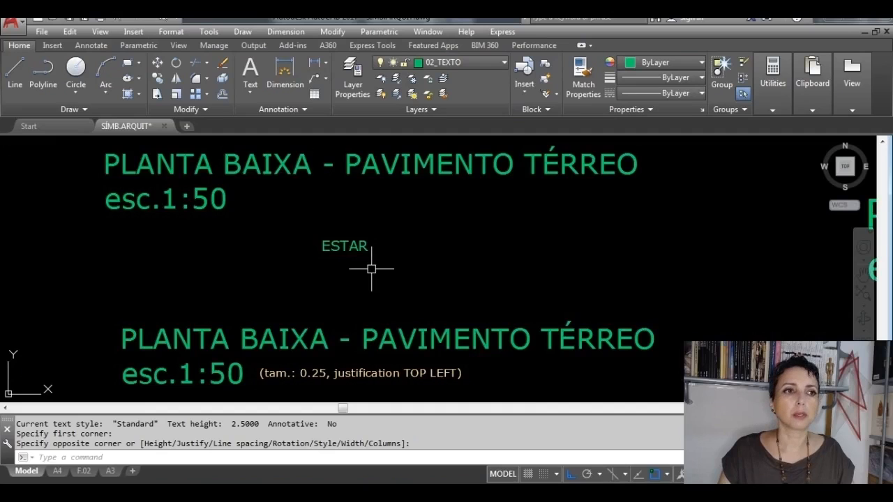
pyautogui.scroll(-2, 371, 269)
pyautogui.moveTo(398, 275); pyautogui.dragTo(401, 244, button='middle')
pyautogui.scroll(2, 401, 243)
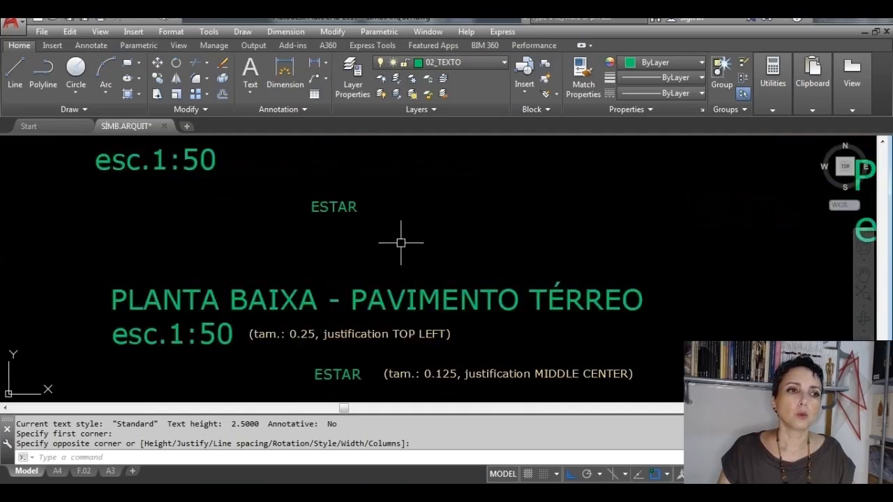
pyautogui.click(156, 77)
pyautogui.click(336, 210)
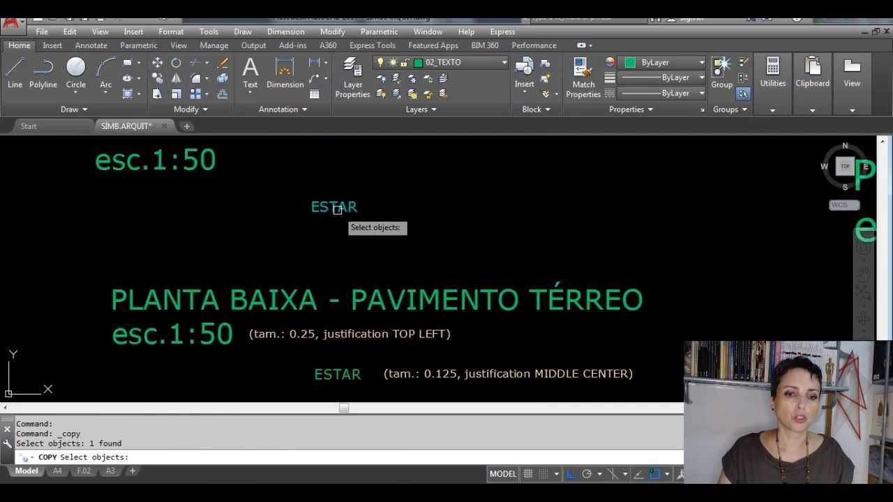
pyautogui.press('Return')
pyautogui.click(334, 206)
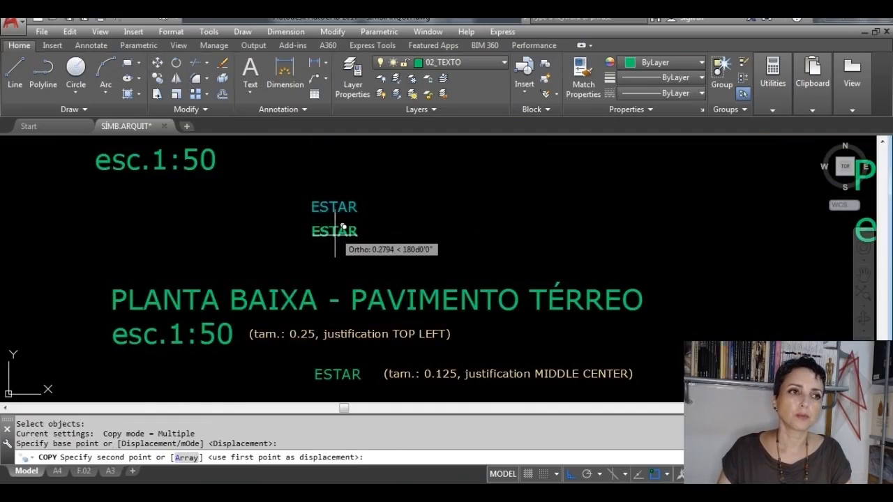
pyautogui.click(335, 249)
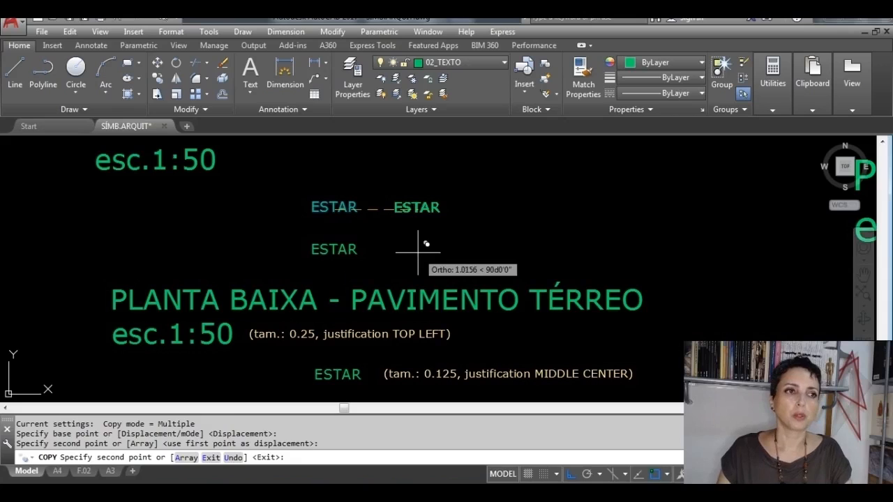
pyautogui.press('Escape')
# Step: Open the lower ESTAR copy for editing and set its text height to 0.1
pyautogui.doubleClick(335, 249)
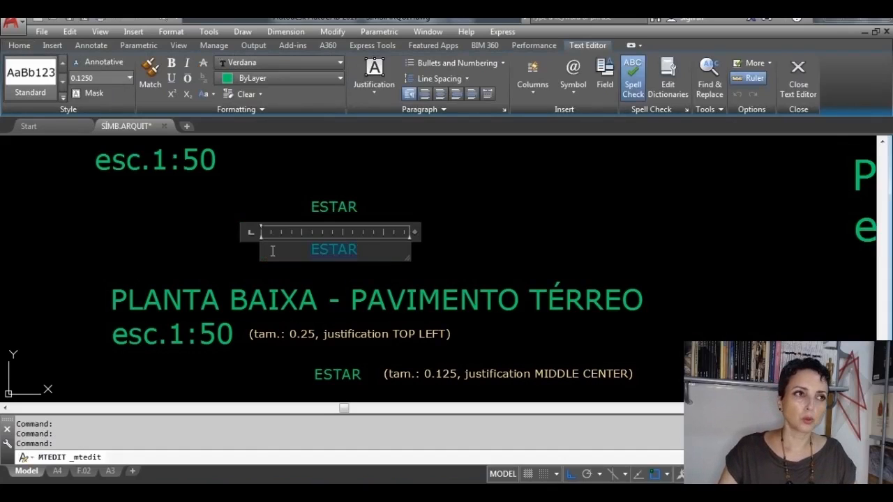
pyautogui.moveTo(300, 352); pyautogui.dragTo(317, 321, button='middle')
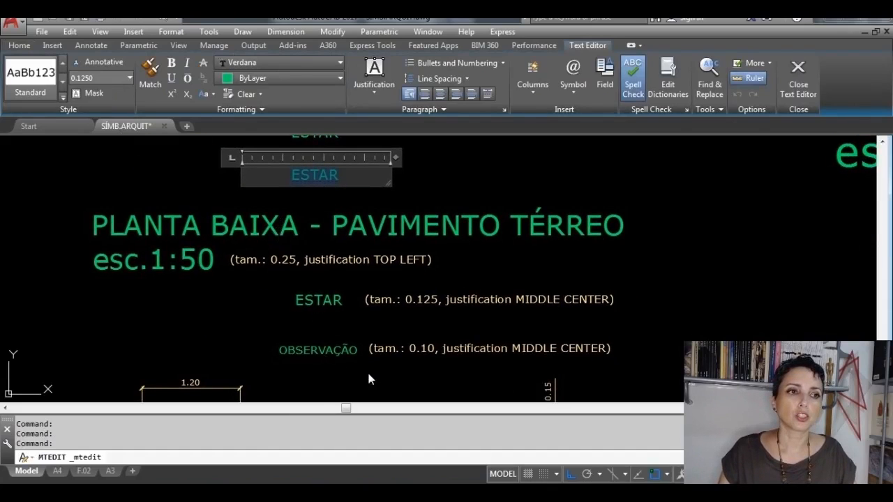
pyautogui.scroll(3, 350, 378)
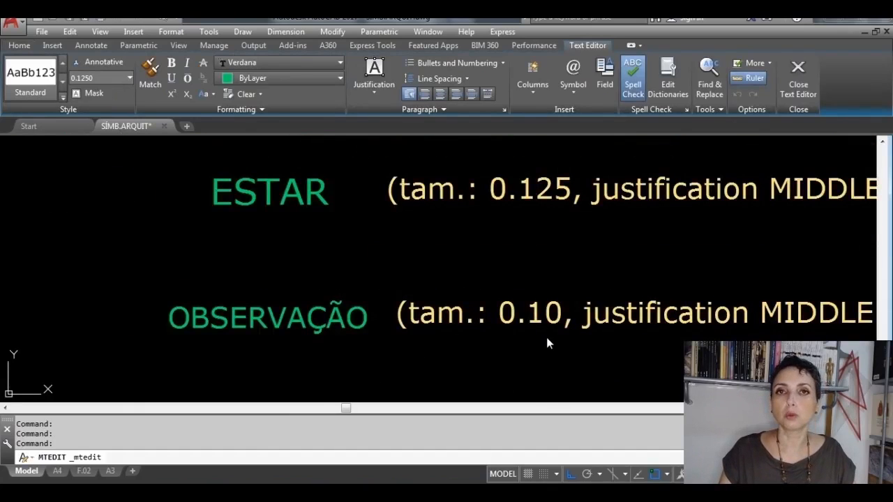
pyautogui.scroll(-4, 546, 335)
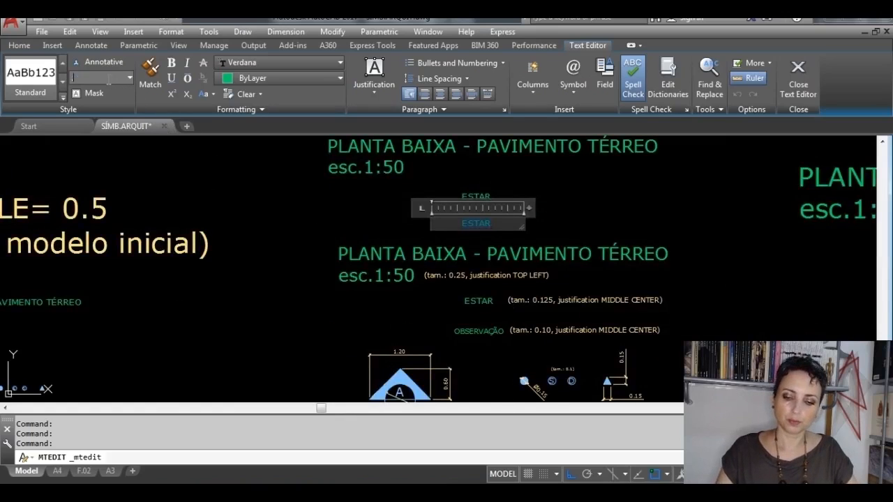
pyautogui.write('0.1')
pyautogui.press('Return')
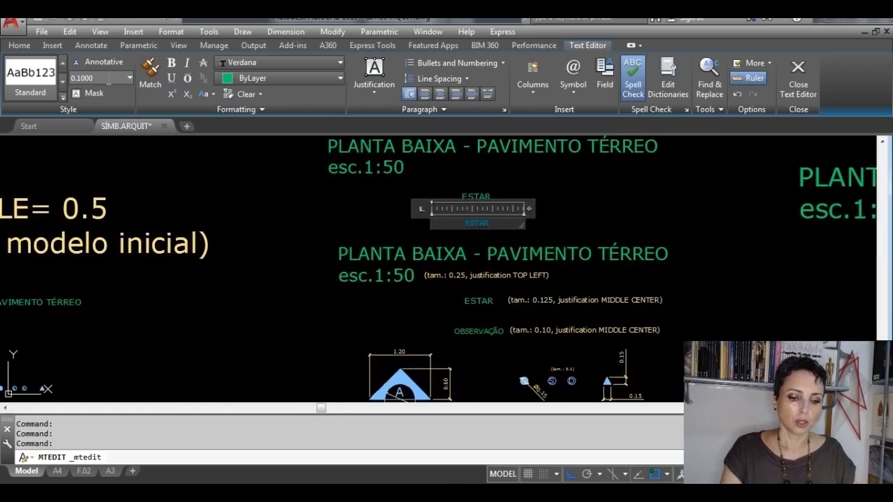
# Step: Replace the copied text's wording with OBSERVAÇÃO in capitals and finish editing it
pyautogui.write('OBS')
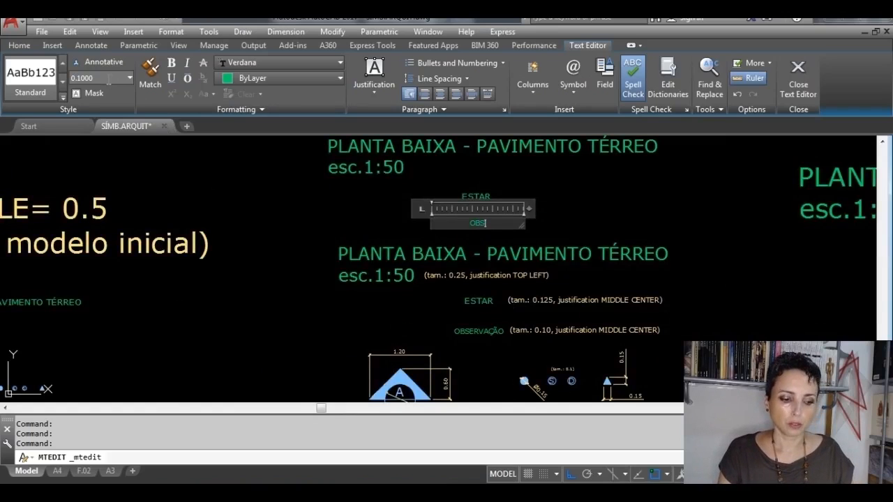
pyautogui.write('ERVAÇÃO')
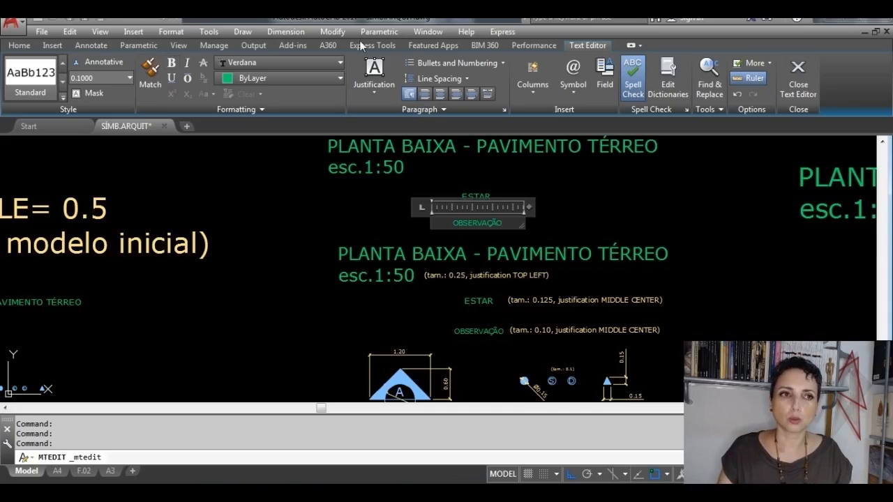
pyautogui.click(786, 89)
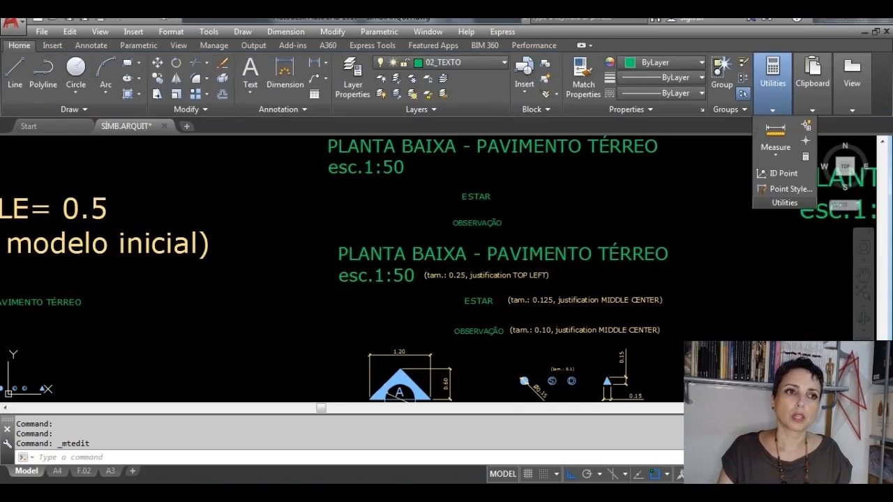
# Step: Check the insertion points of the new title, room and observation texts against the model's height and justification notes
pyautogui.scroll(2, 492, 202)
pyautogui.moveTo(497, 213); pyautogui.dragTo(481, 289, button='middle')
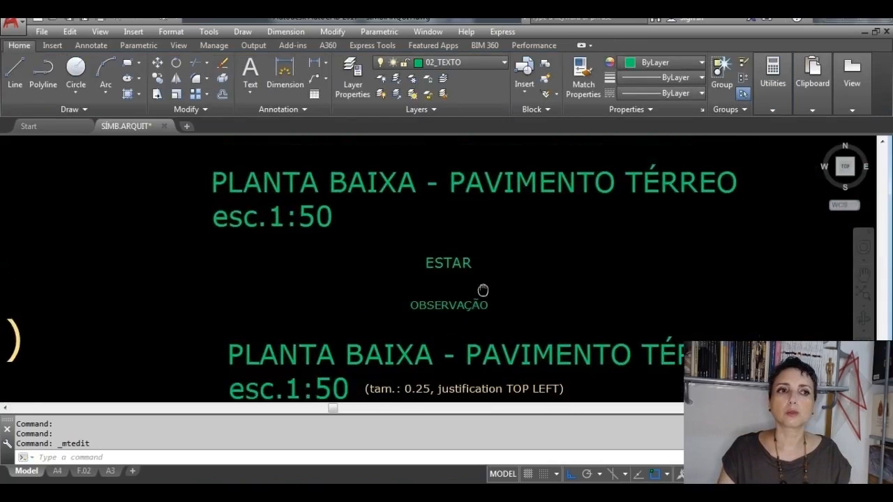
pyautogui.click(470, 188)
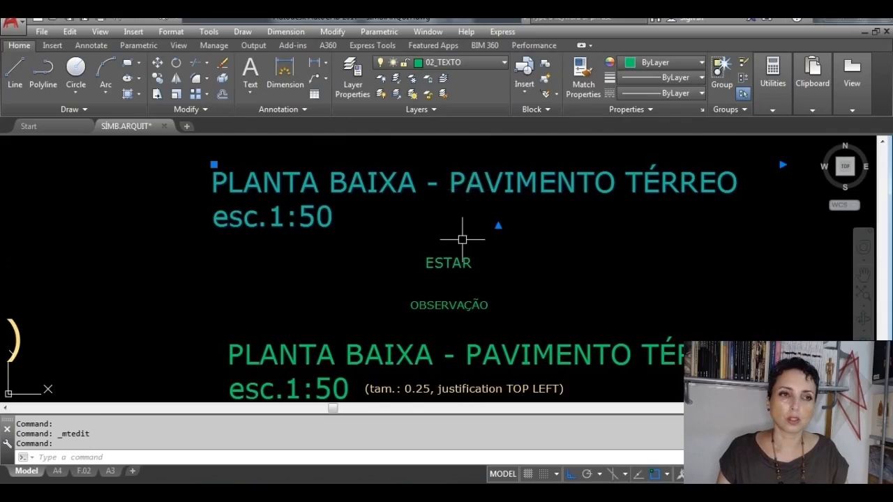
pyautogui.press('Escape')
pyautogui.click(449, 261)
pyautogui.press('Escape')
pyautogui.click(465, 297)
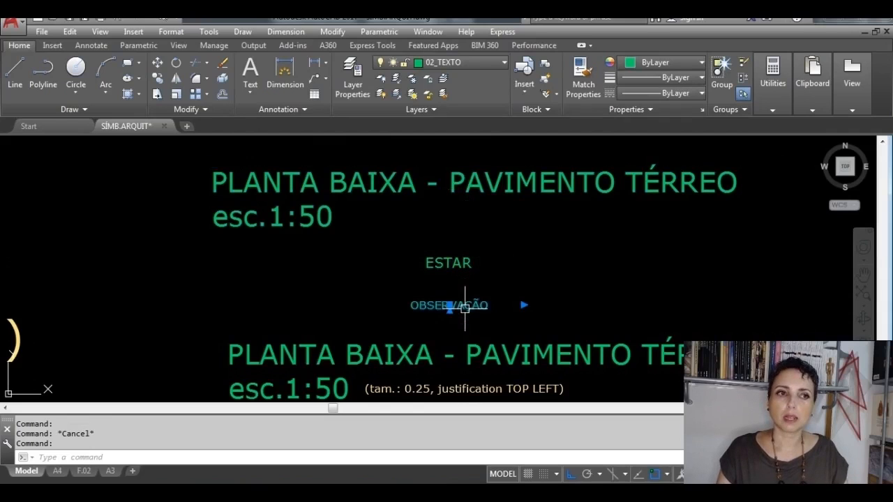
pyautogui.moveTo(497, 310); pyautogui.dragTo(470, 180, button='middle')
pyautogui.moveTo(537, 233); pyautogui.dragTo(476, 232, button='middle')
pyautogui.scroll(4, 652, 355)
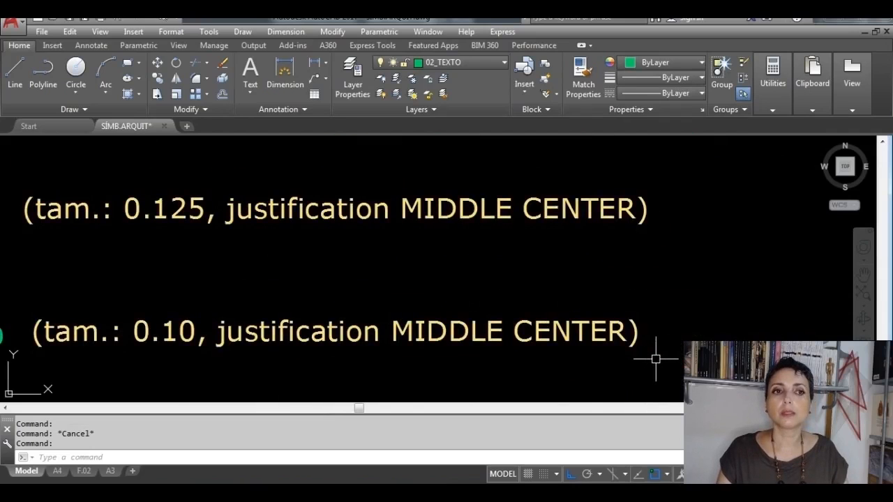
pyautogui.scroll(-5, 656, 359)
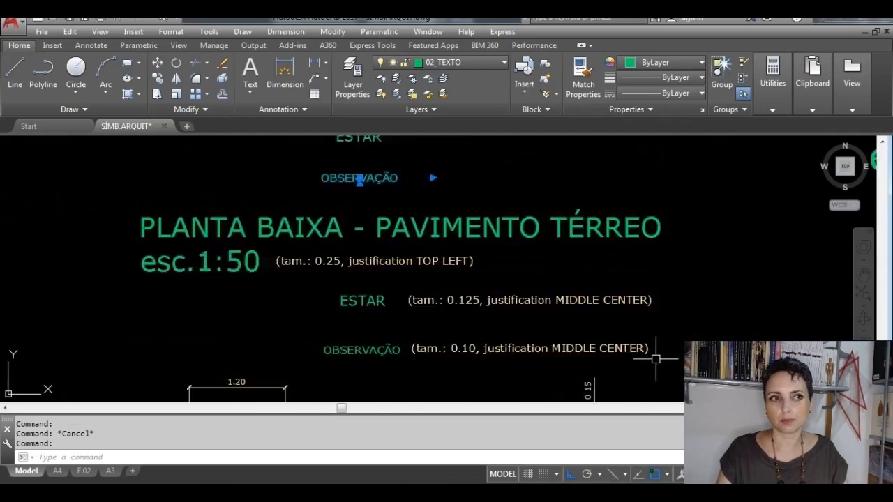
pyautogui.press('Escape')
# Step: Erase the recreated title, ESTAR and OBSERVAÇÃO texts above the original model
pyautogui.click(518, 245)
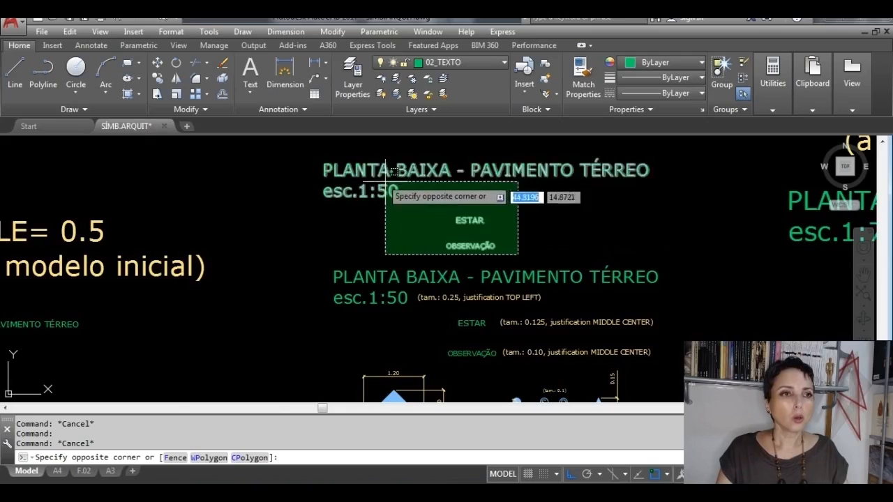
pyautogui.click(362, 163)
pyautogui.press('Delete')
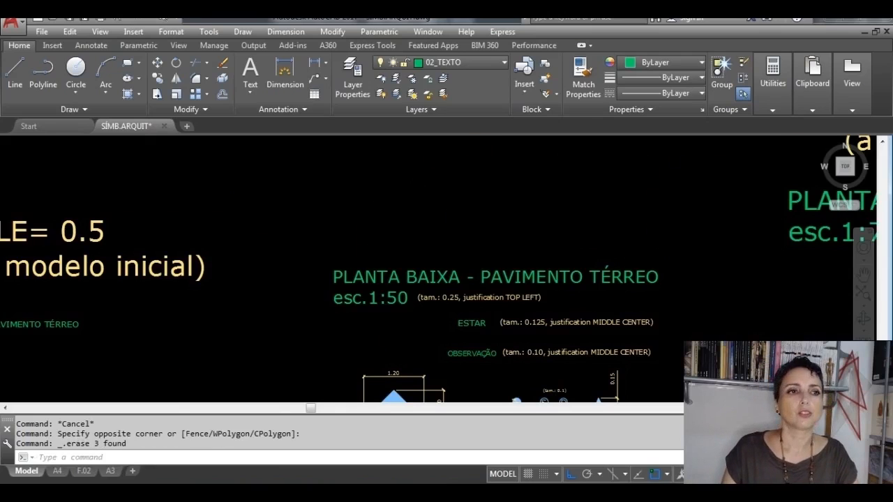
pyautogui.scroll(-3, 411, 223)
pyautogui.moveTo(511, 272); pyautogui.dragTo(450, 175, button='middle')
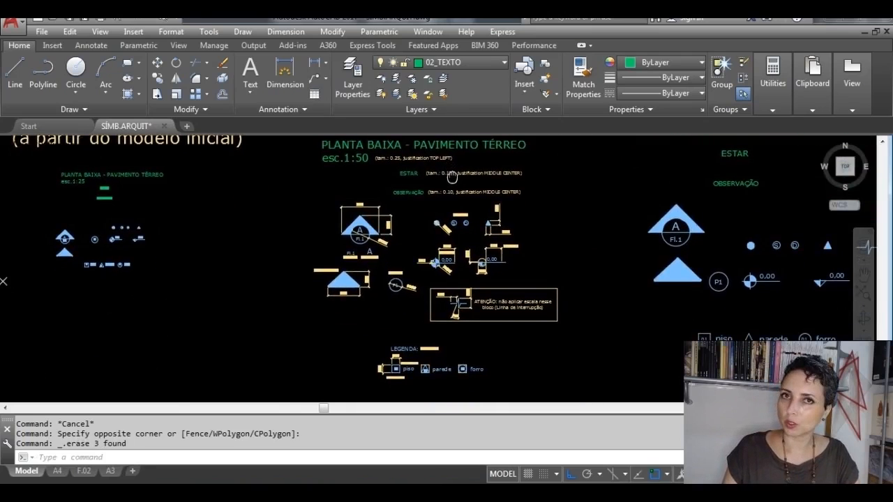
pyautogui.moveTo(514, 202); pyautogui.dragTo(509, 208, button='middle')
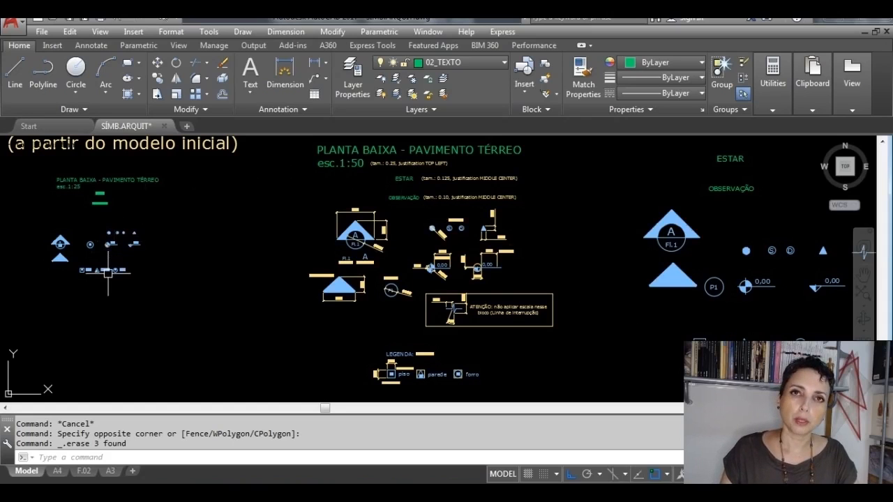
pyautogui.moveTo(109, 276); pyautogui.dragTo(183, 321, button='middle')
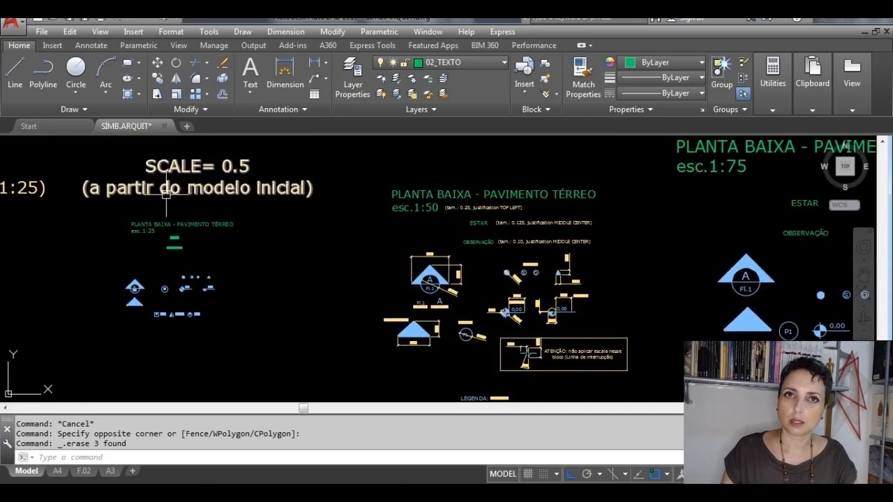
# Step: Examine the 1:25 symbol set, then the height notes and dimensions annotating the initial 1:50 model
pyautogui.scroll(2, 125, 220)
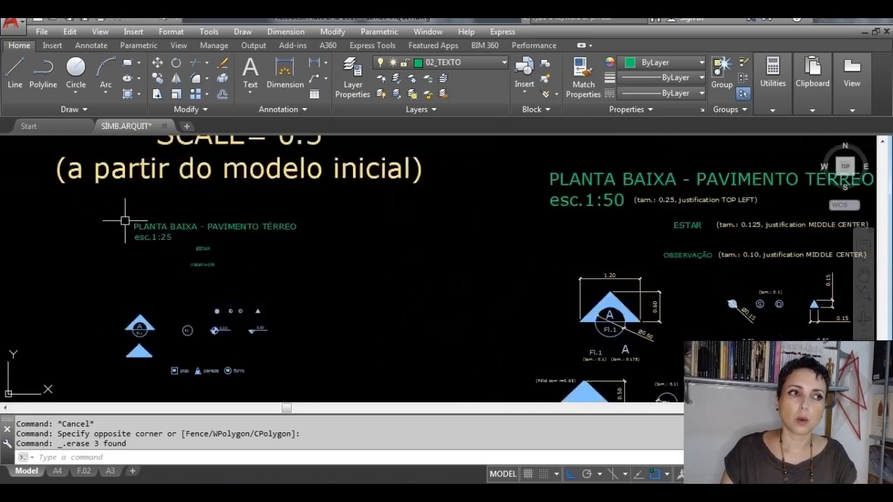
pyautogui.scroll(2, 124, 221)
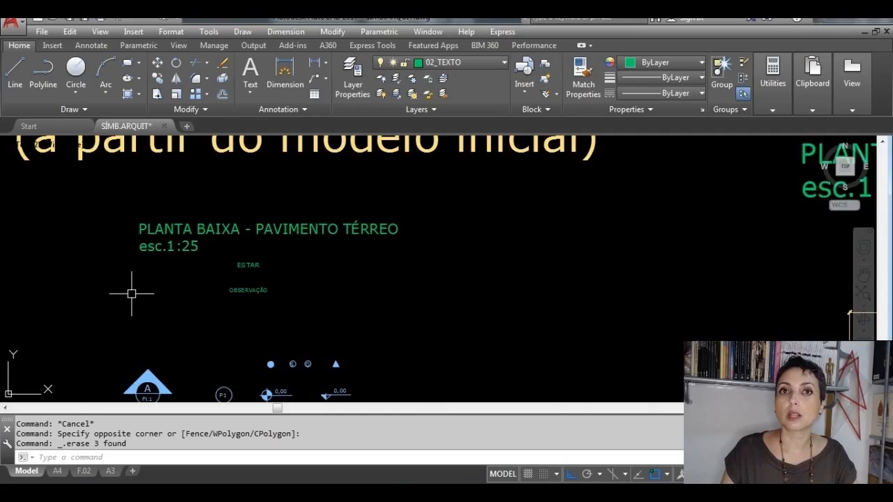
pyautogui.scroll(-4, 131, 293)
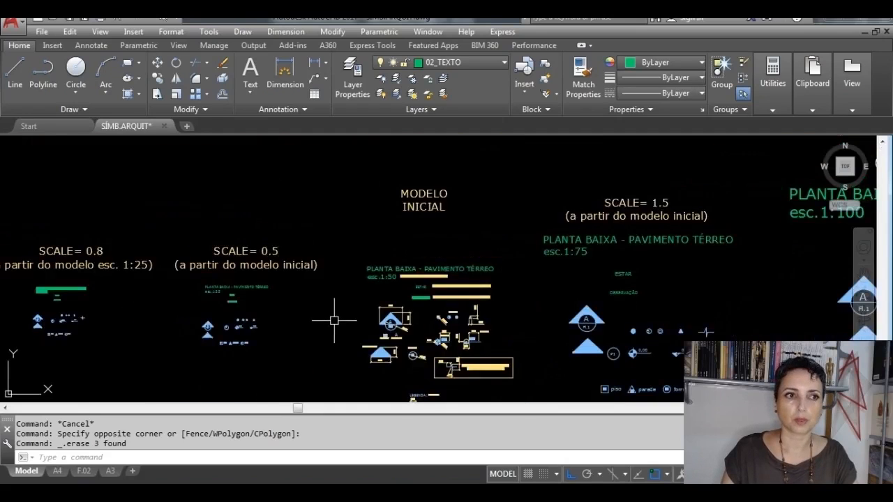
pyautogui.moveTo(334, 314)
pyautogui.mouseDown(button='middle')
pyautogui.moveTo(334, 272)
pyautogui.moveTo(278, 199)
pyautogui.mouseUp(button='middle')
pyautogui.scroll(4, 408, 235)
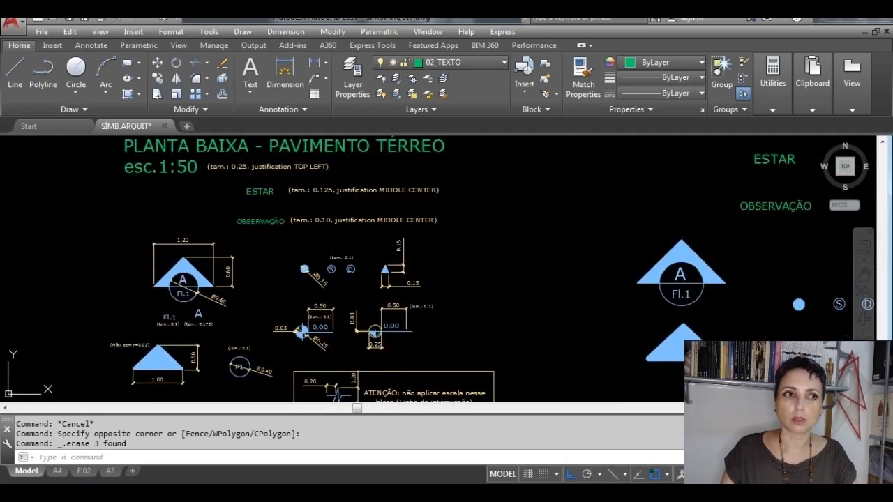
pyautogui.click(376, 224)
pyautogui.scroll(4, 164, 263)
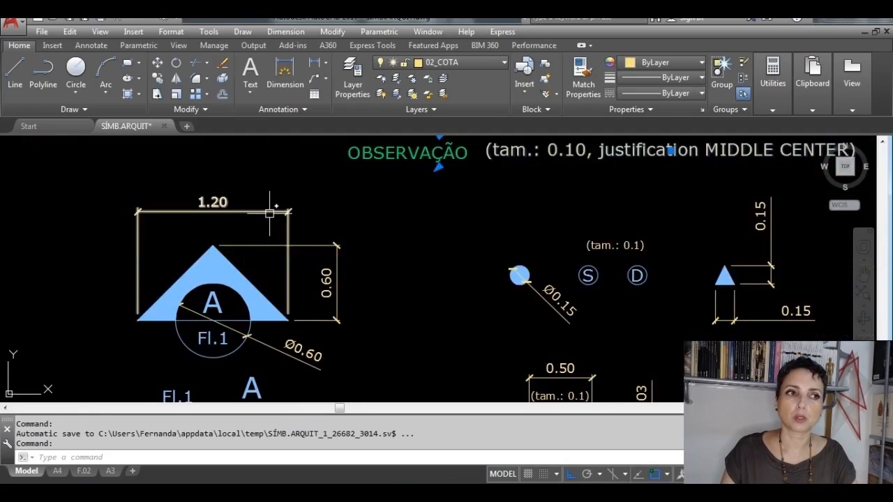
pyautogui.click(214, 206)
pyautogui.click(340, 251)
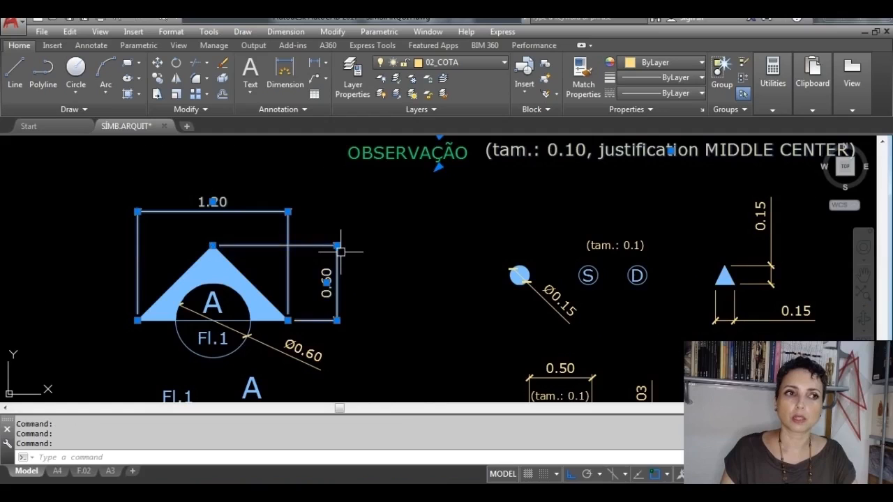
pyautogui.scroll(-4, 342, 251)
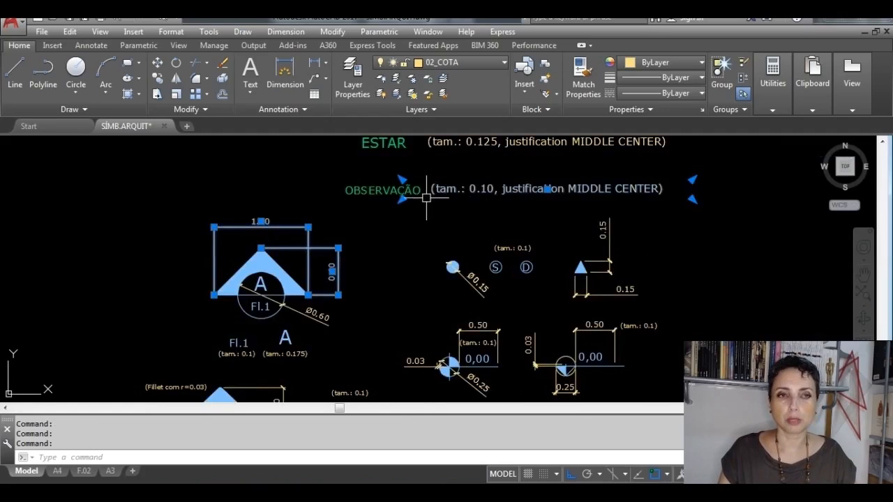
pyautogui.scroll(2, 429, 195)
pyautogui.press('Escape')
# Step: Turn off the 02_COTA layer to hide the model's dimensions and notes
pyautogui.click(502, 63)
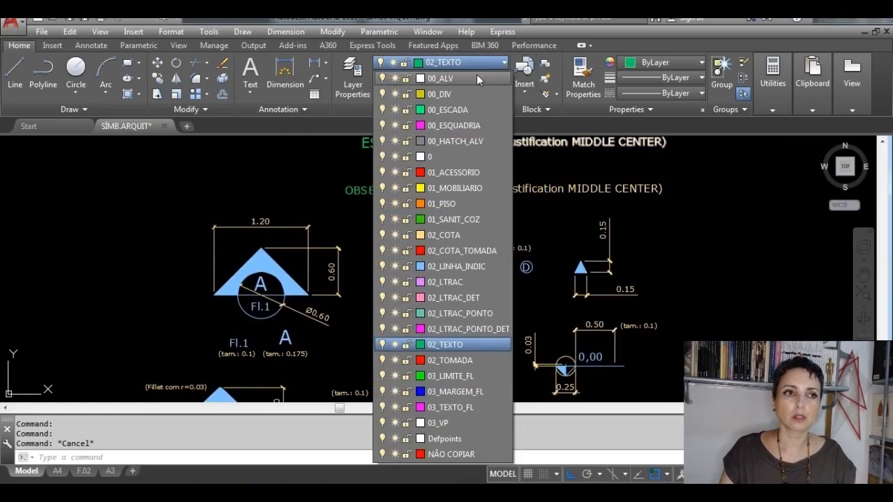
pyautogui.click(382, 235)
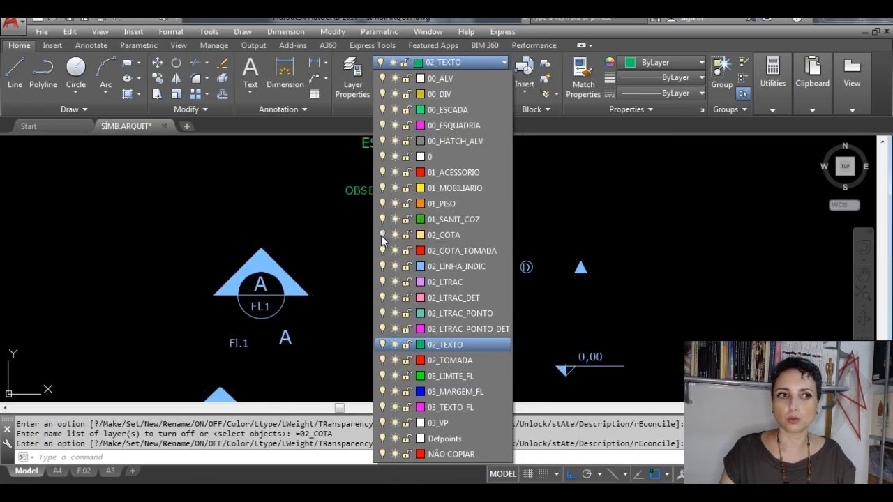
pyautogui.click(345, 237)
# Step: Copy the complete 1:50 set of texts, symbols and legend, without its dimensions, to the empty area above the 1:25 set
pyautogui.scroll(-3, 526, 303)
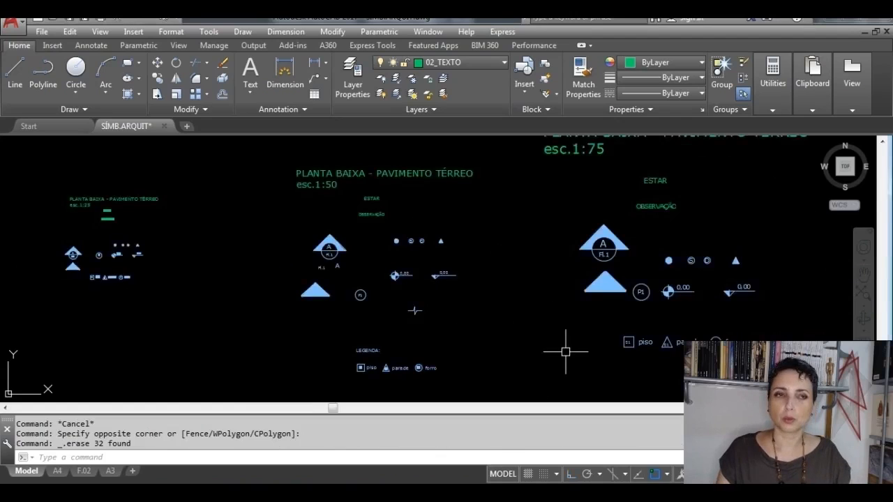
pyautogui.click(514, 392)
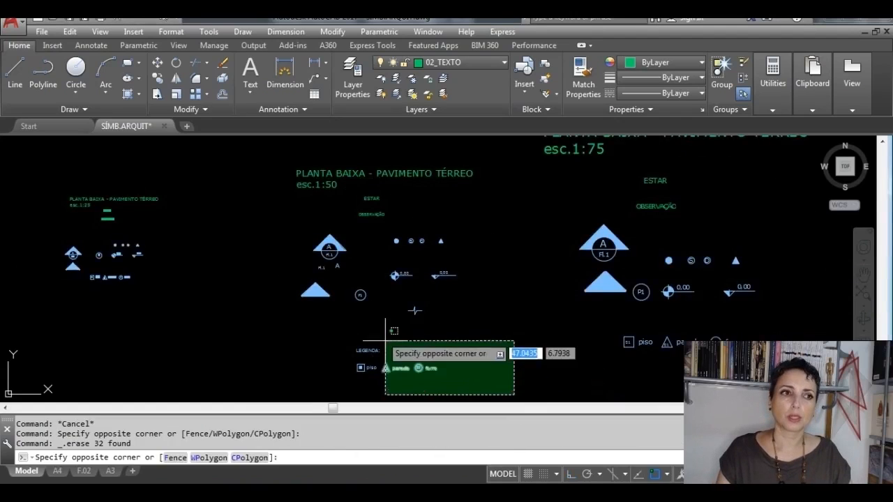
pyautogui.click(274, 145)
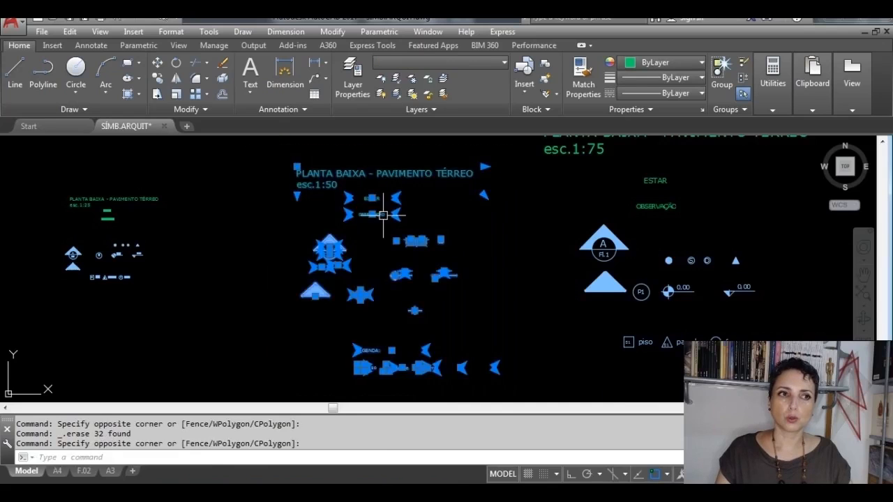
pyautogui.click(514, 397)
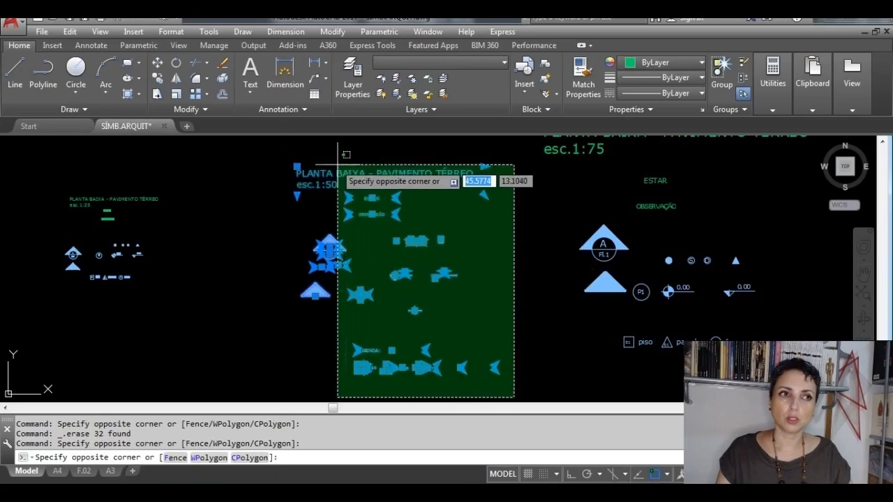
pyautogui.click(265, 146)
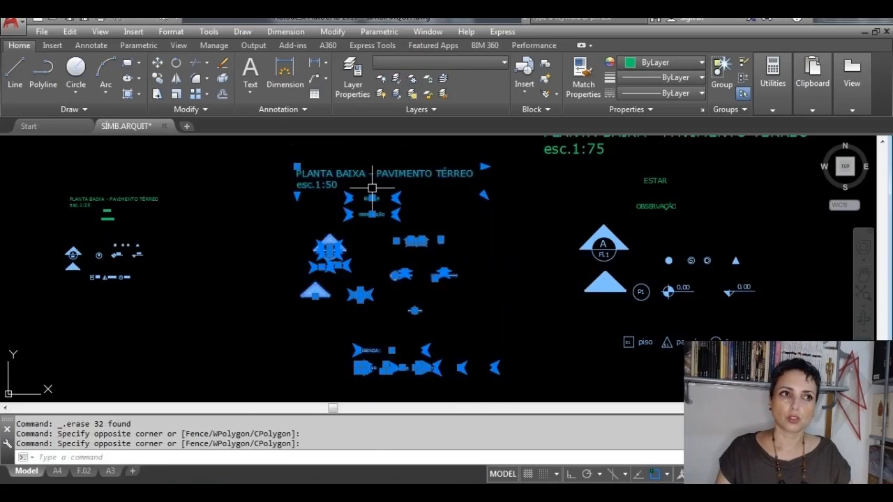
pyautogui.click(527, 393)
pyautogui.click(280, 144)
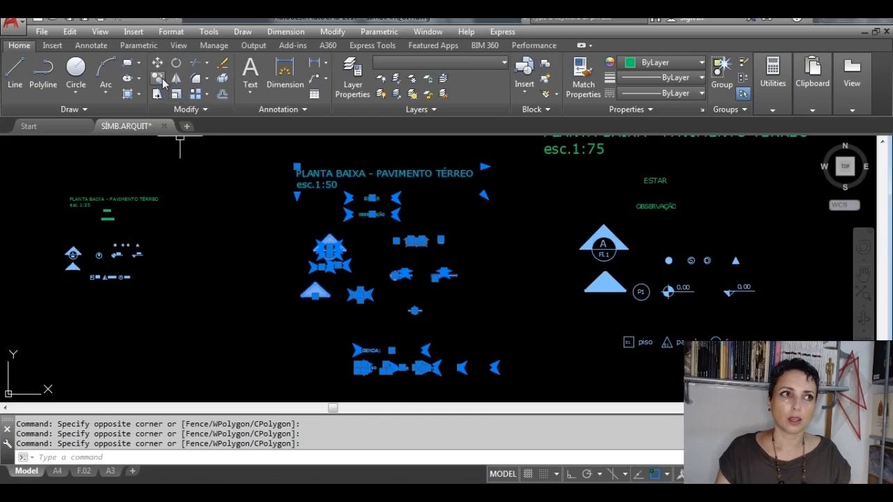
pyautogui.click(158, 77)
pyautogui.click(361, 294)
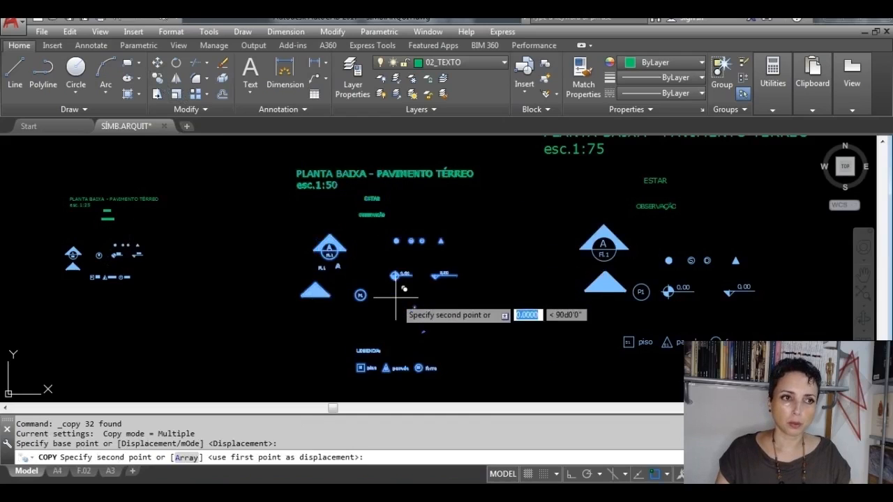
pyautogui.scroll(-2, 307, 249)
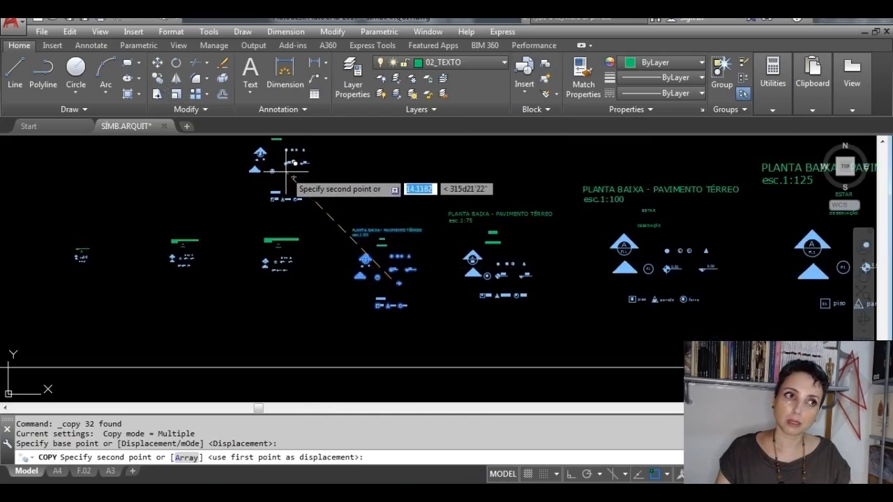
pyautogui.click(284, 172)
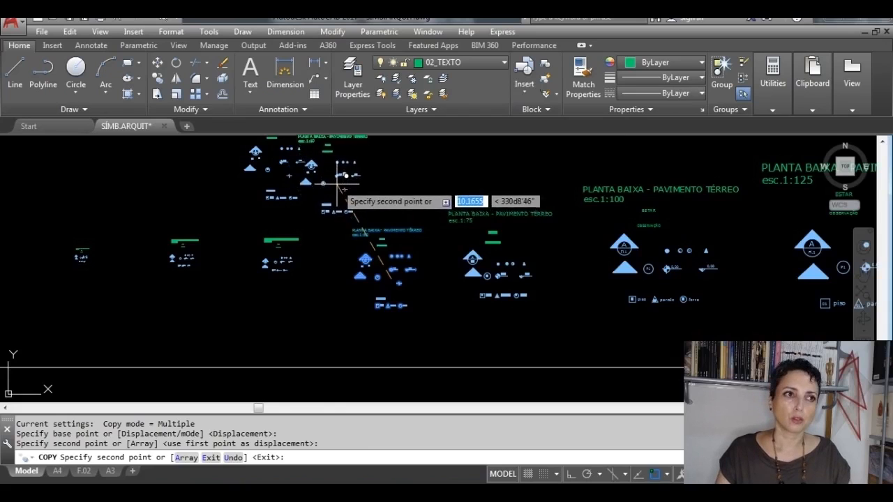
pyautogui.press('Escape')
# Step: Turn the 02_COTA layer back on
pyautogui.scroll(2, 292, 166)
pyautogui.moveTo(291, 165)
pyautogui.mouseDown(button='middle')
pyautogui.moveTo(283, 293)
pyautogui.moveTo(276, 275)
pyautogui.moveTo(287, 240)
pyautogui.mouseUp(button='middle')
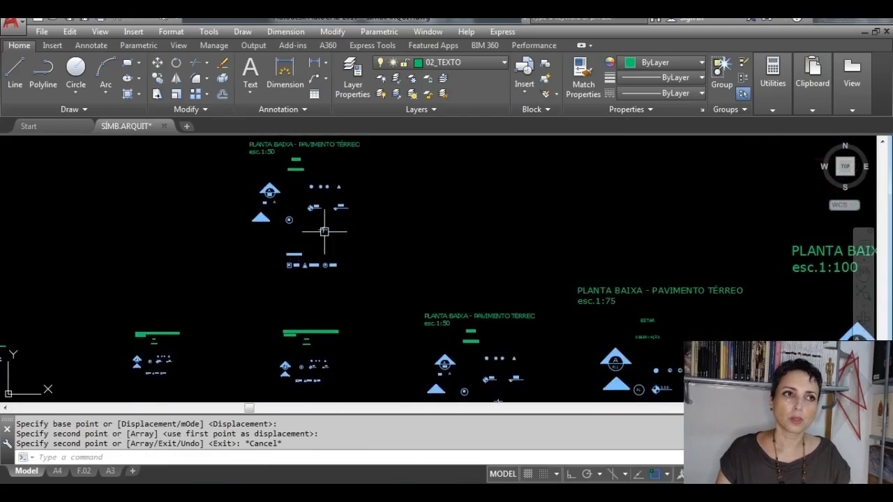
pyautogui.click(504, 63)
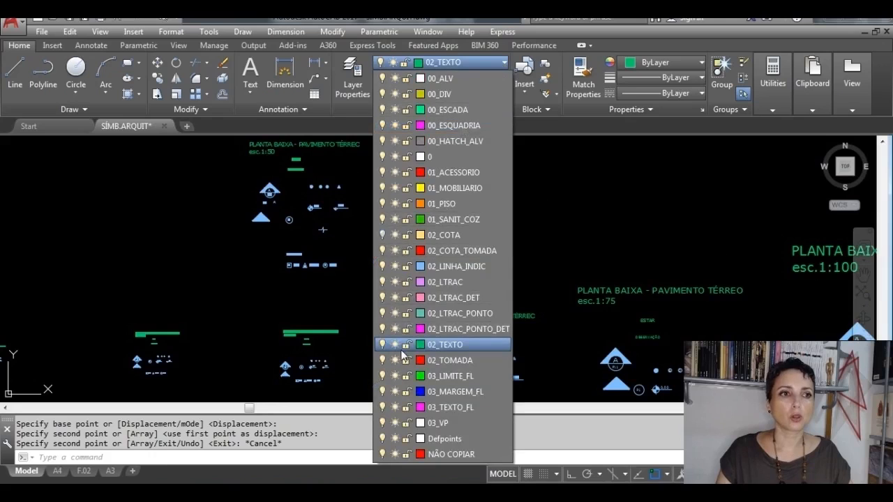
pyautogui.click(382, 235)
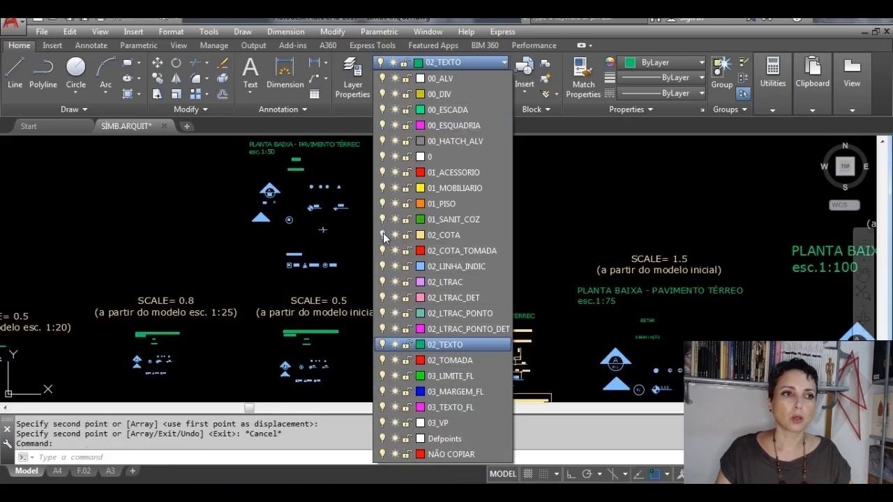
pyautogui.click(310, 328)
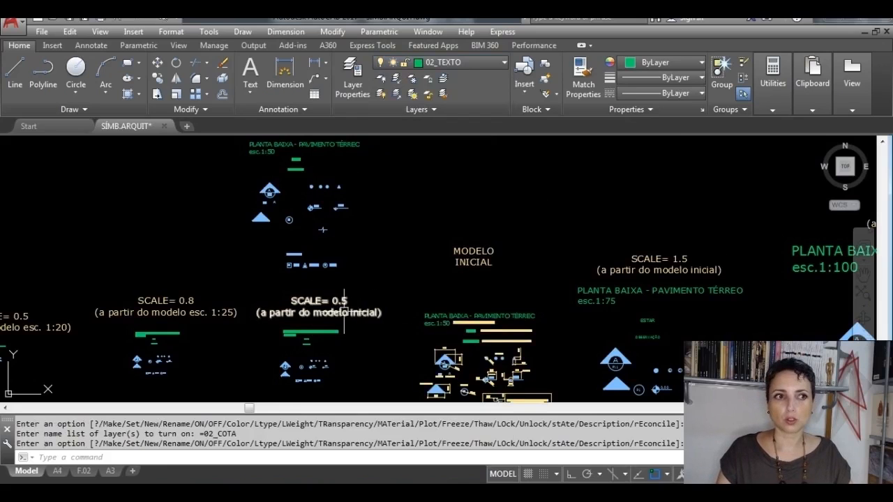
# Step: Select the entire copied 1:50 set above the SCALE= 0.5 heading and start the Scale command on it
pyautogui.scroll(3, 345, 312)
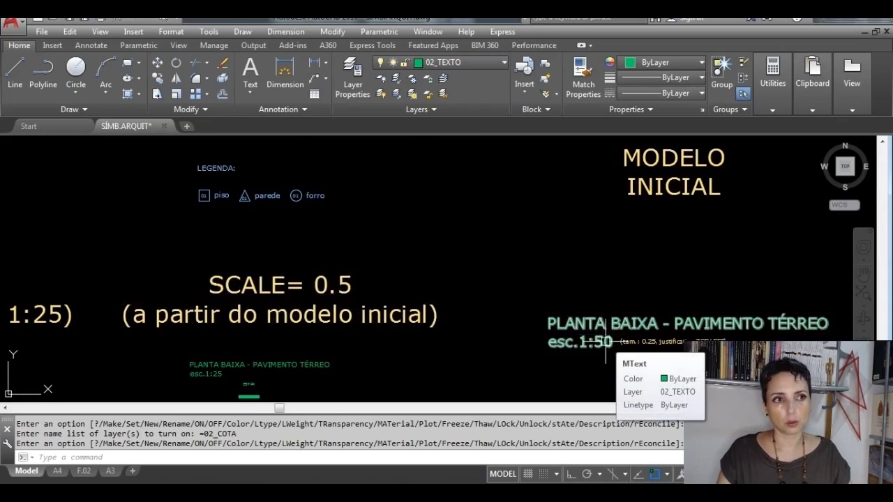
pyautogui.scroll(-2, 561, 306)
pyautogui.scroll(-4, 400, 267)
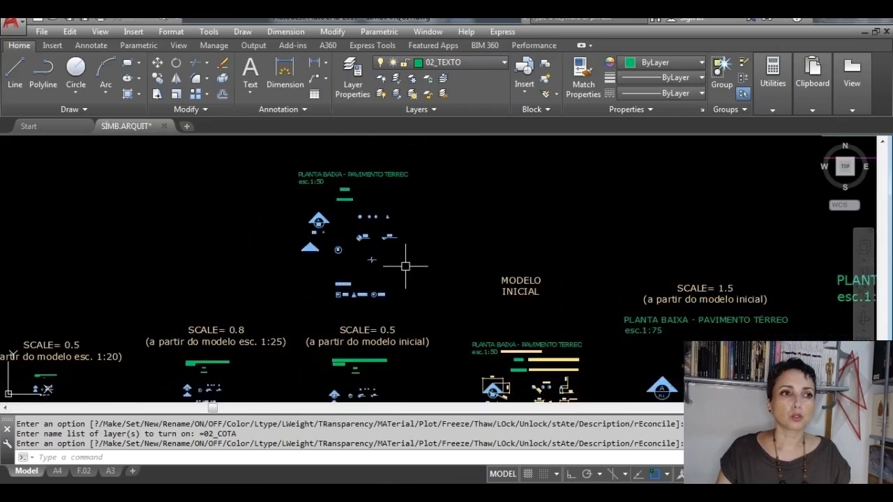
pyautogui.moveTo(407, 261); pyautogui.dragTo(383, 335, button='middle')
pyautogui.click(423, 329)
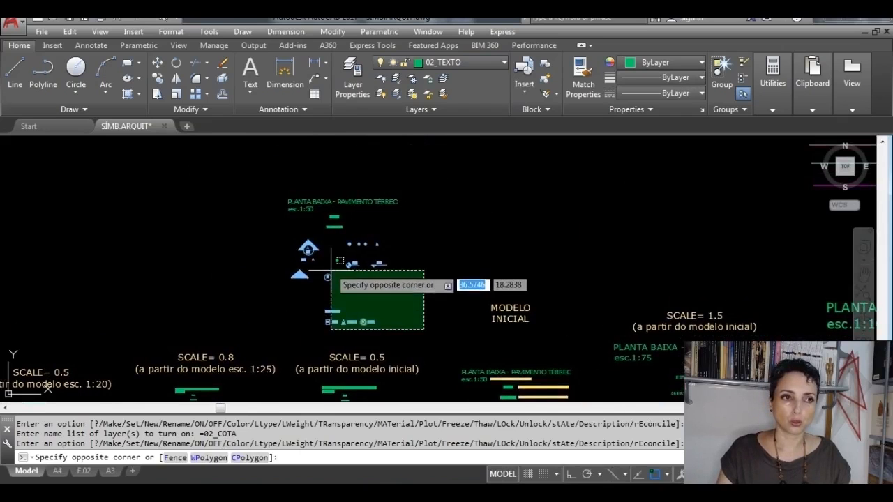
pyautogui.click(276, 193)
pyautogui.click(450, 349)
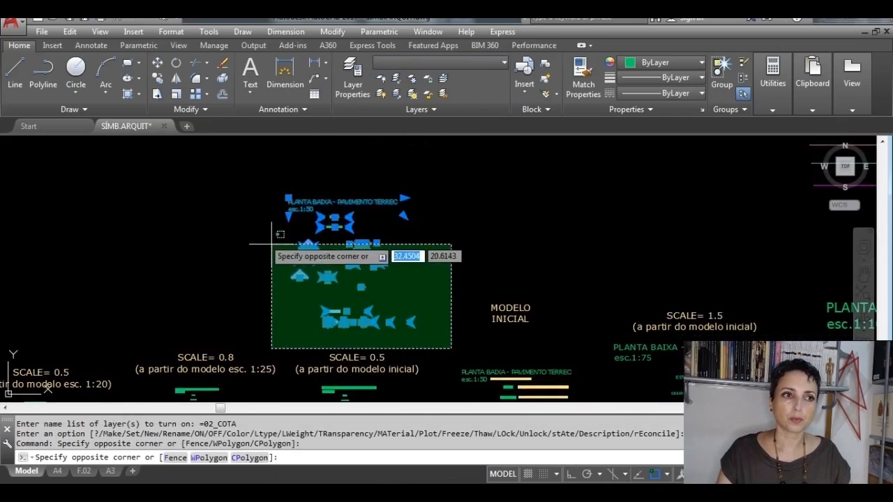
pyautogui.click(245, 195)
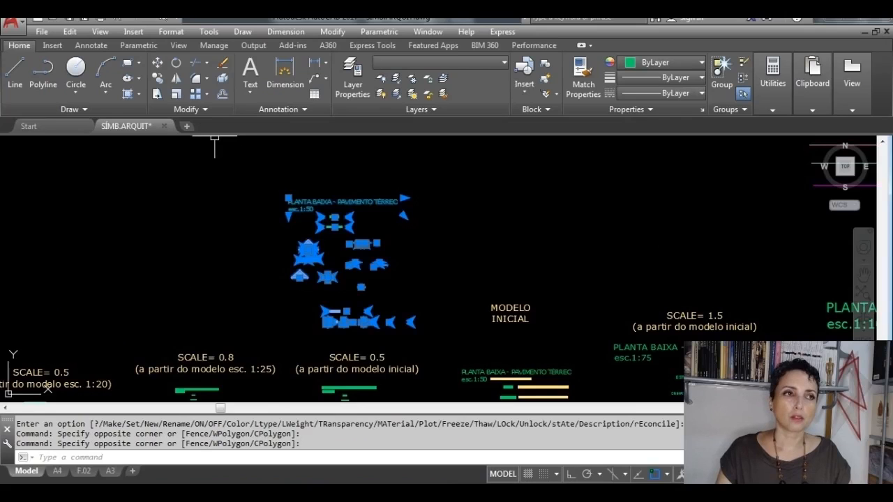
pyautogui.click(176, 94)
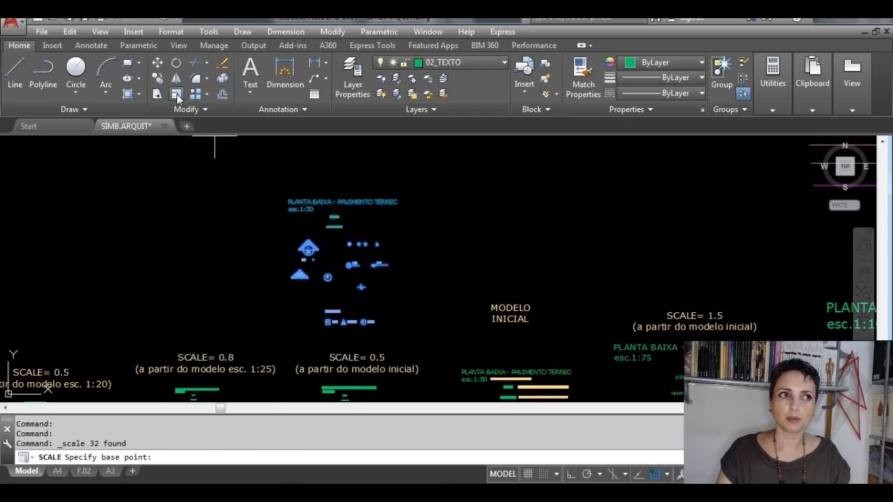
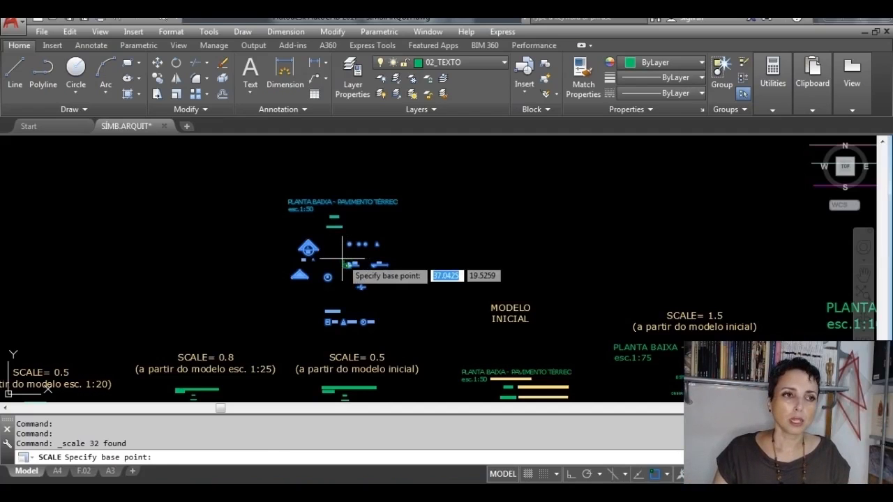
# Step: Scale the selected copy of the 1:50 symbol set by a factor of 0.5 from a base point near its centre
pyautogui.click(341, 253)
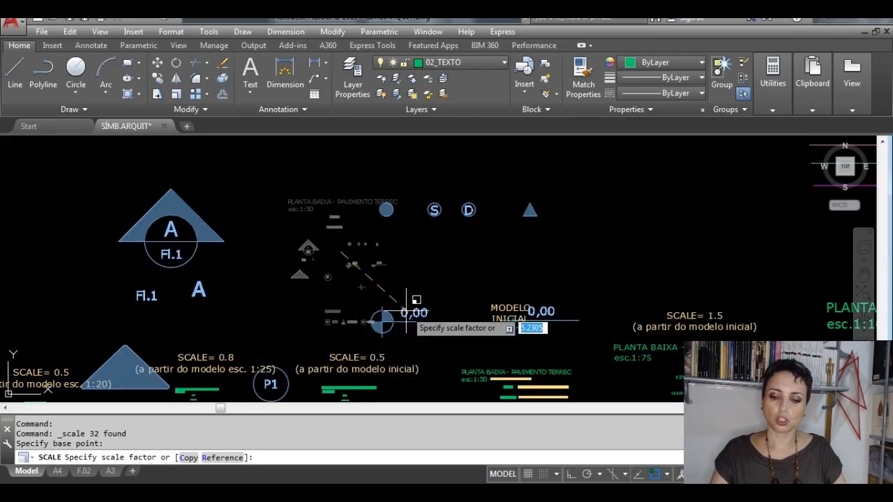
pyautogui.write('.5')
pyautogui.press('Return')
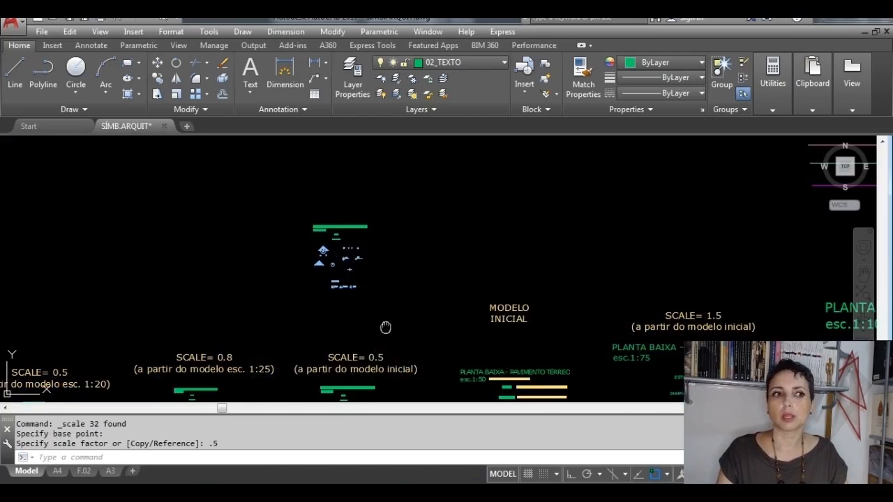
# Step: Change the scale note in the reduced symbol set's PLANTA BAIXA title to esc.1:25, matching the SCALE= 0.5 reference model
pyautogui.moveTo(384, 328); pyautogui.dragTo(376, 279, button='middle')
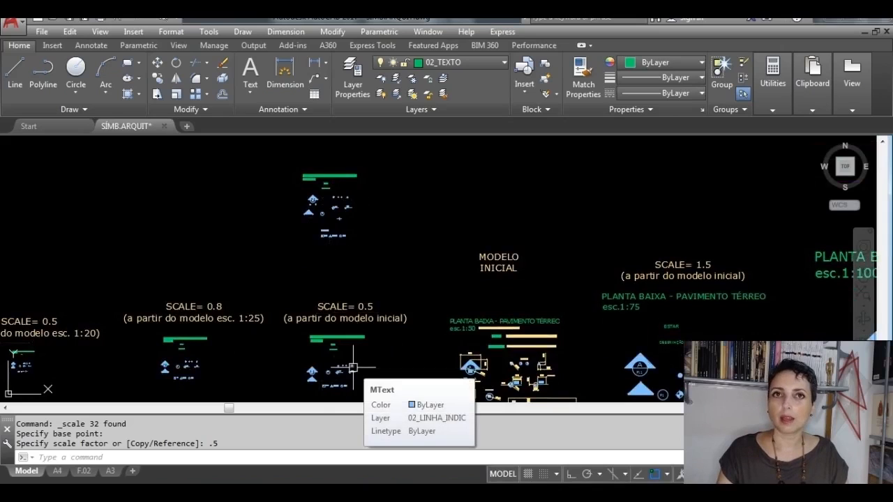
pyautogui.scroll(5, 353, 368)
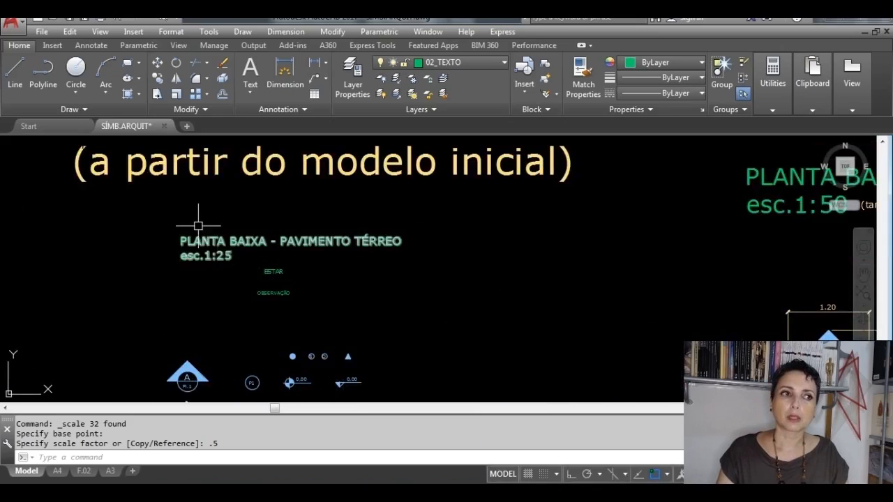
pyautogui.scroll(2, 191, 281)
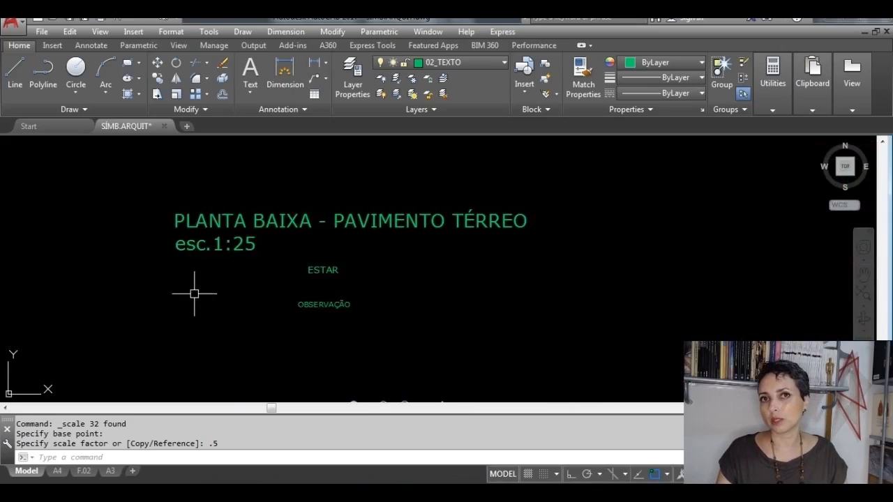
pyautogui.scroll(-6, 195, 293)
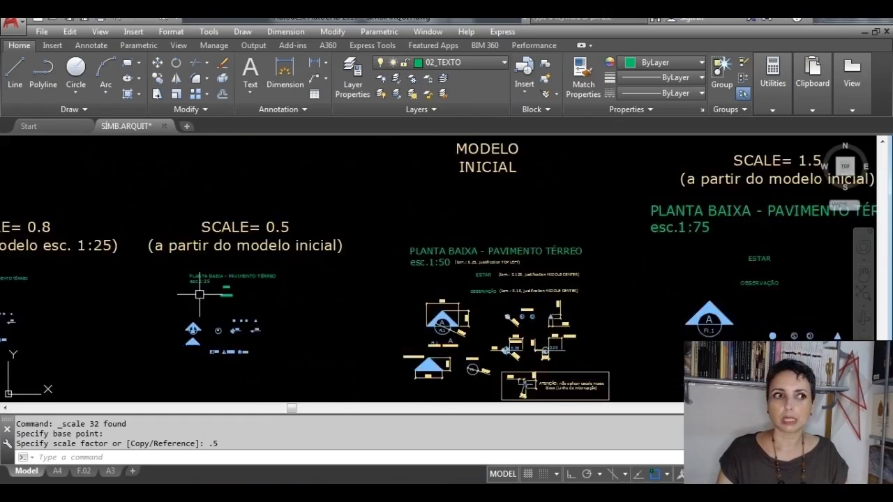
pyautogui.moveTo(235, 207); pyautogui.dragTo(306, 400, button='middle')
pyautogui.scroll(5, 278, 260)
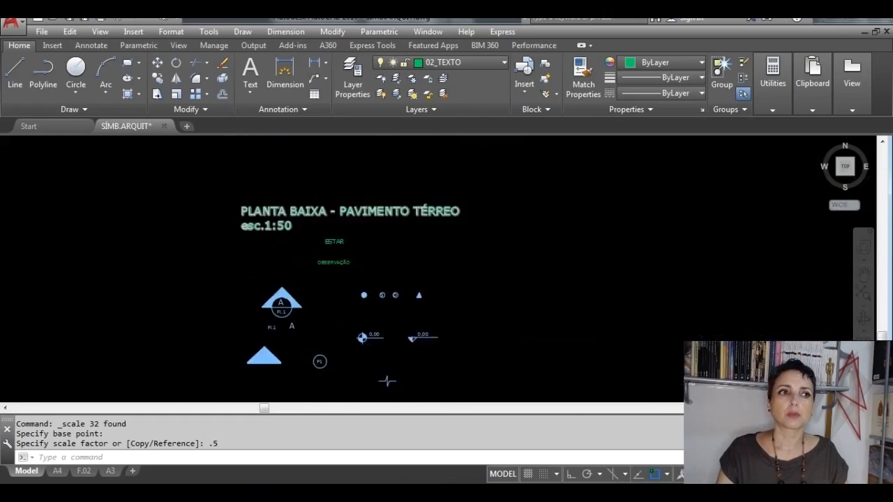
pyautogui.scroll(2, 305, 206)
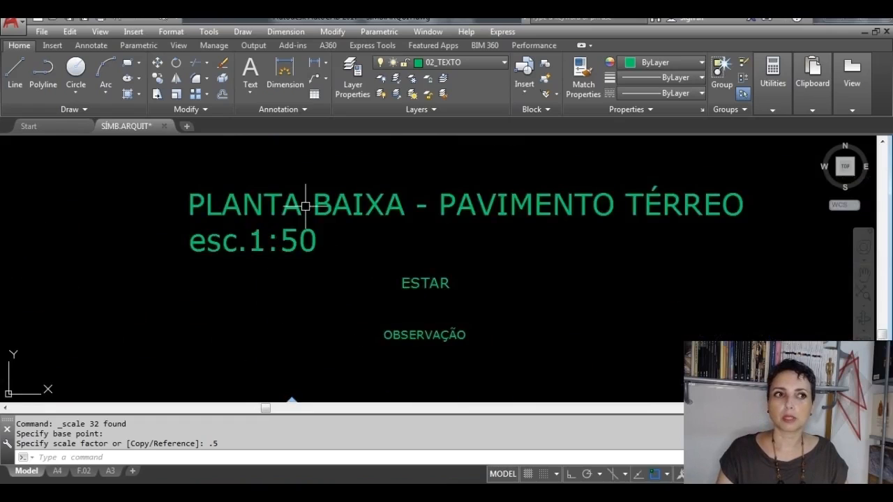
pyautogui.doubleClick(298, 206)
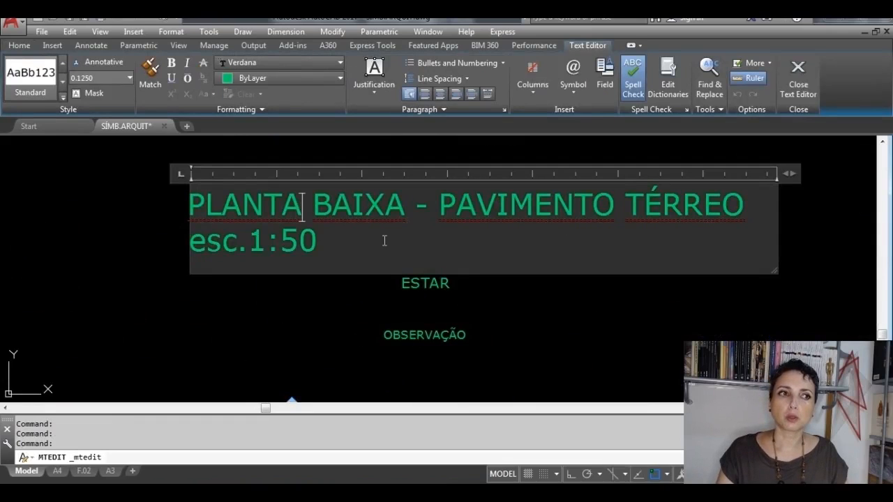
pyautogui.click(298, 244)
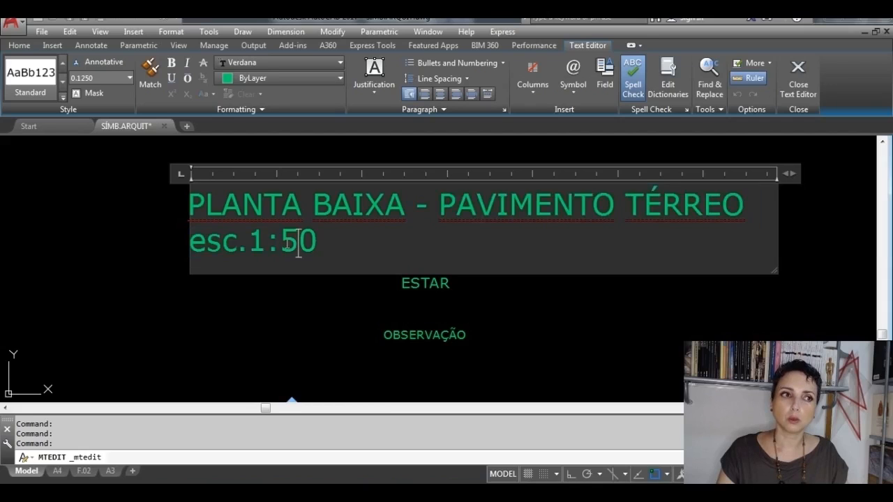
pyautogui.write('25')
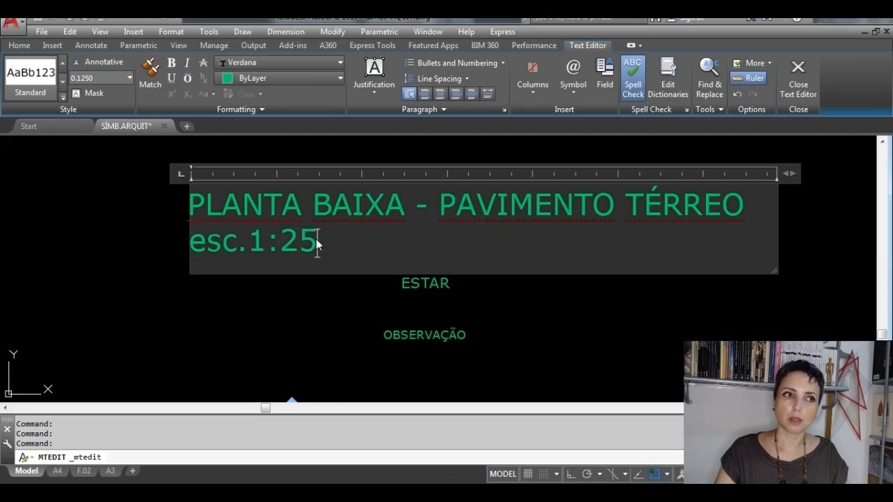
pyautogui.click(798, 85)
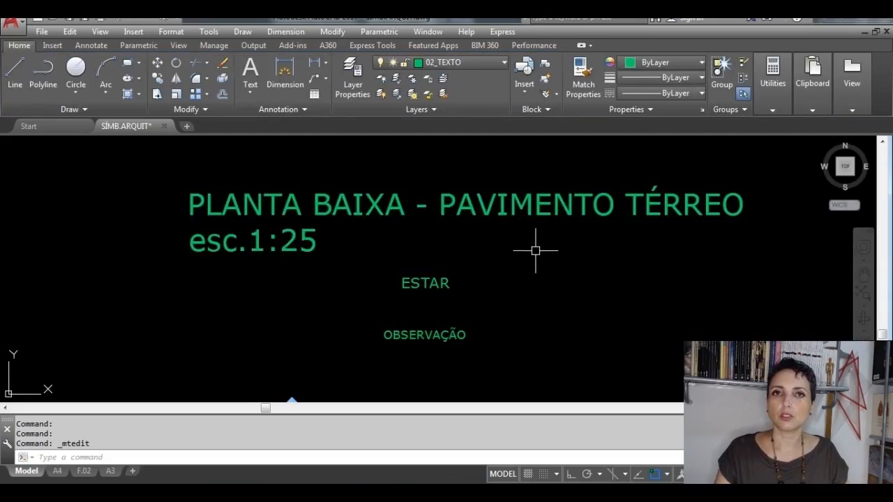
# Step: Copy the complete 1:25 symbol set horizontally, with Ortho on, into the empty space above the SCALE= 0.8 label
pyautogui.scroll(-4, 535, 250)
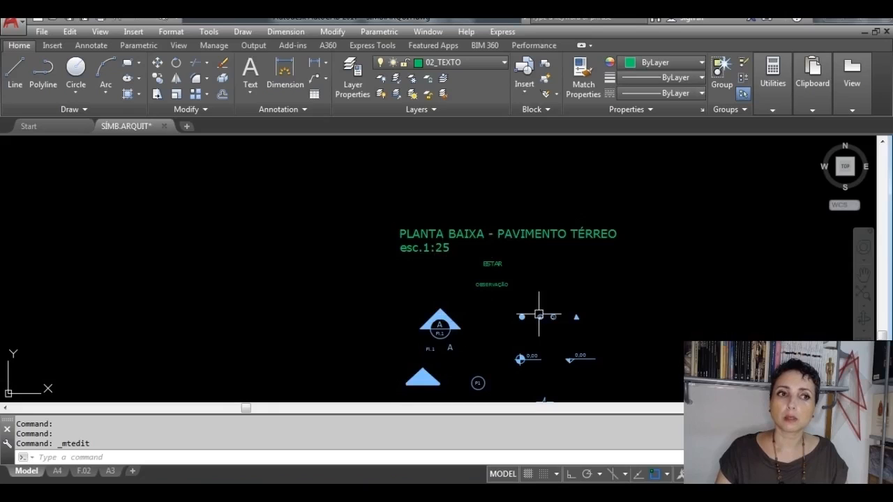
pyautogui.moveTo(543, 316)
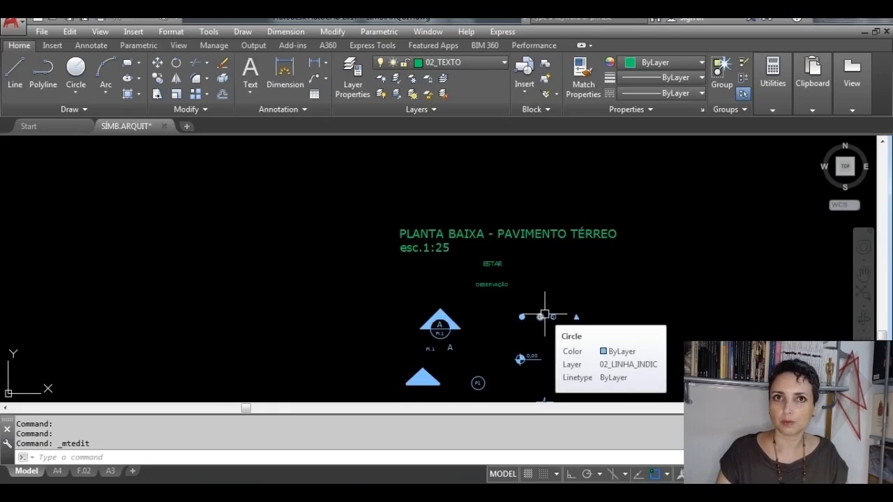
pyautogui.scroll(-4, 544, 315)
pyautogui.moveTo(578, 329)
pyautogui.mouseDown(button='middle')
pyautogui.moveTo(475, 249)
pyautogui.moveTo(494, 275)
pyautogui.mouseUp(button='middle')
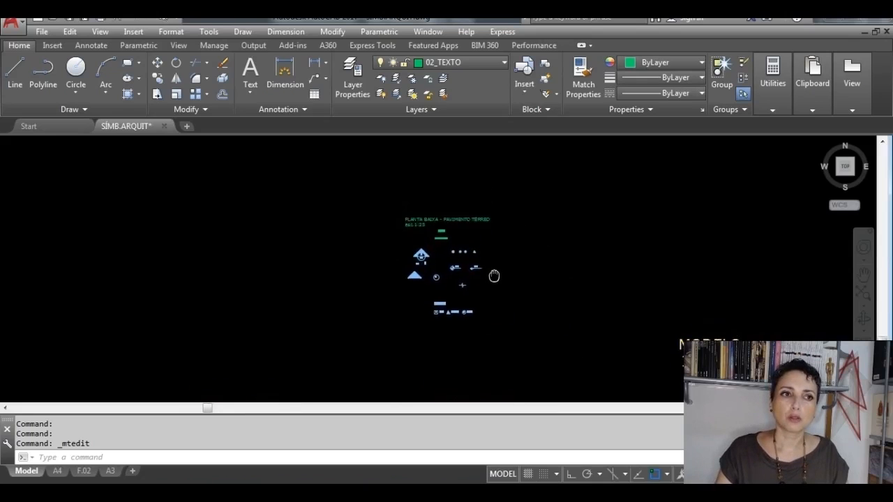
pyautogui.scroll(-2, 500, 313)
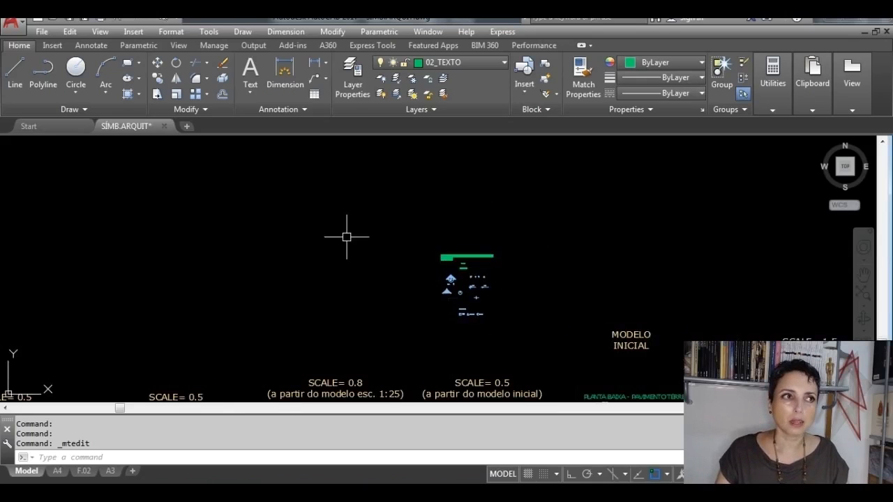
pyautogui.click(566, 349)
pyautogui.click(403, 227)
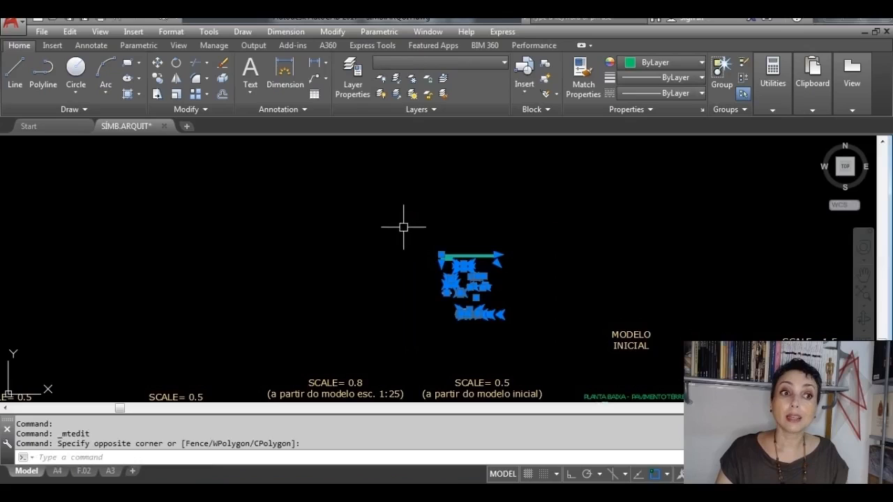
pyautogui.click(535, 349)
pyautogui.click(410, 225)
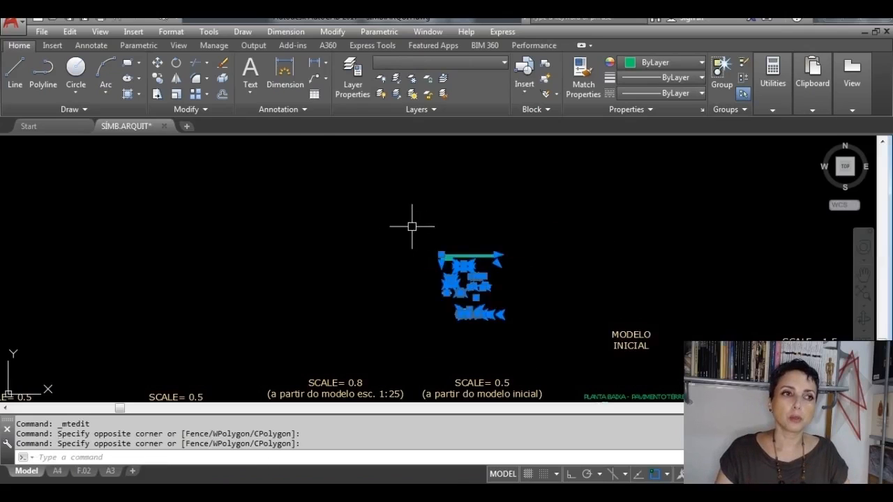
pyautogui.click(158, 78)
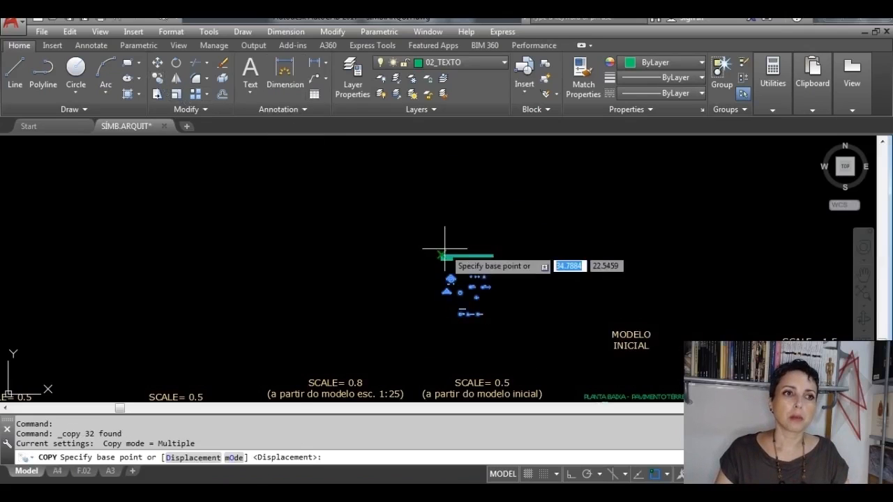
pyautogui.click(466, 280)
pyautogui.press('F8')
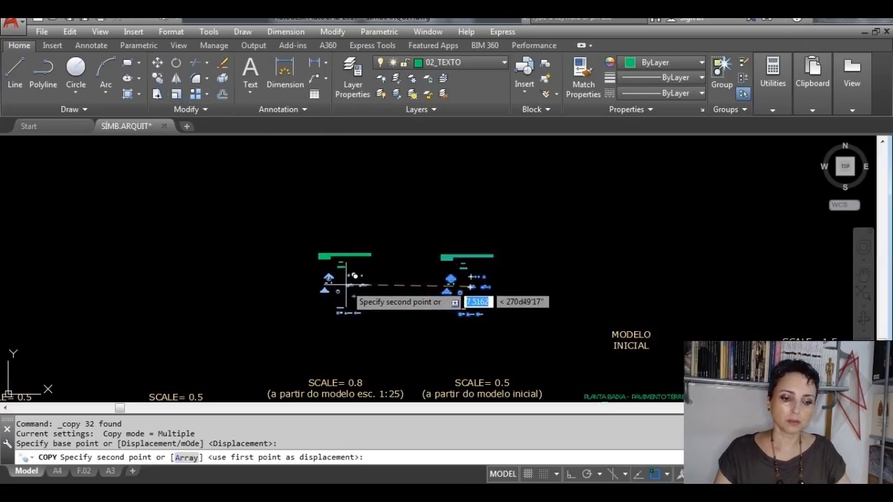
pyautogui.click(329, 285)
pyautogui.press('Escape')
pyautogui.press('Escape')
pyautogui.press('Escape')
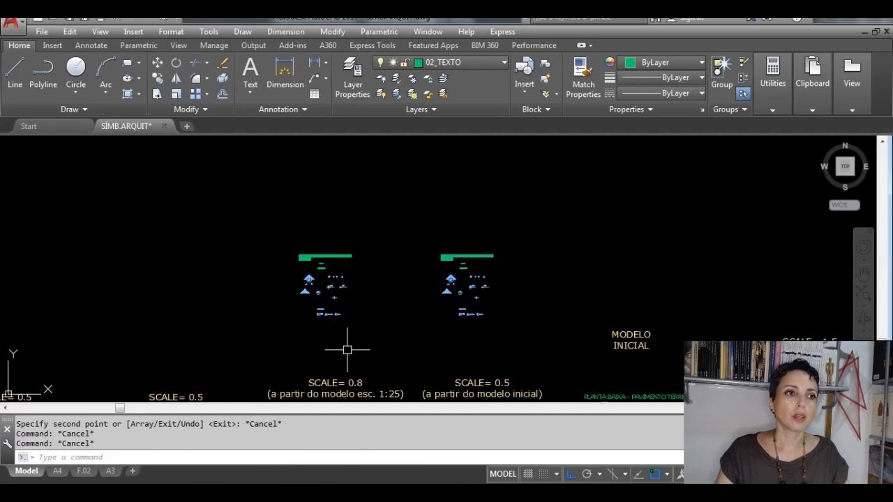
# Step: Scale the new copy above the SCALE= 0.8 label by a factor of 0.8 from a point near its centre
pyautogui.moveTo(349, 348); pyautogui.dragTo(354, 282, button='middle')
pyautogui.scroll(2, 342, 296)
pyautogui.scroll(2, 362, 332)
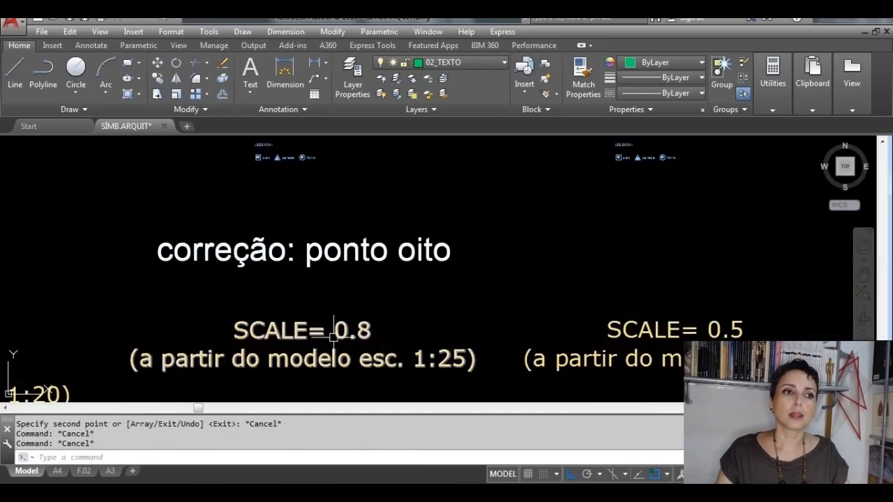
pyautogui.scroll(-2, 380, 362)
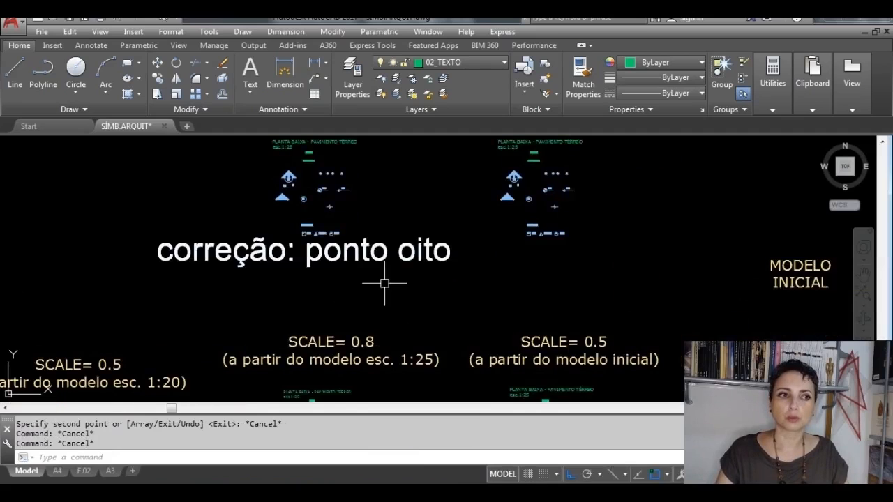
pyautogui.scroll(2, 397, 380)
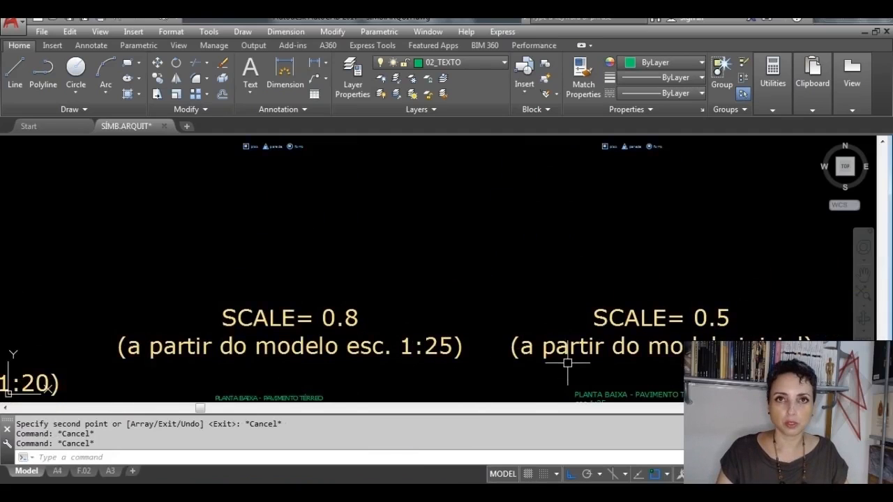
pyautogui.scroll(-4, 456, 277)
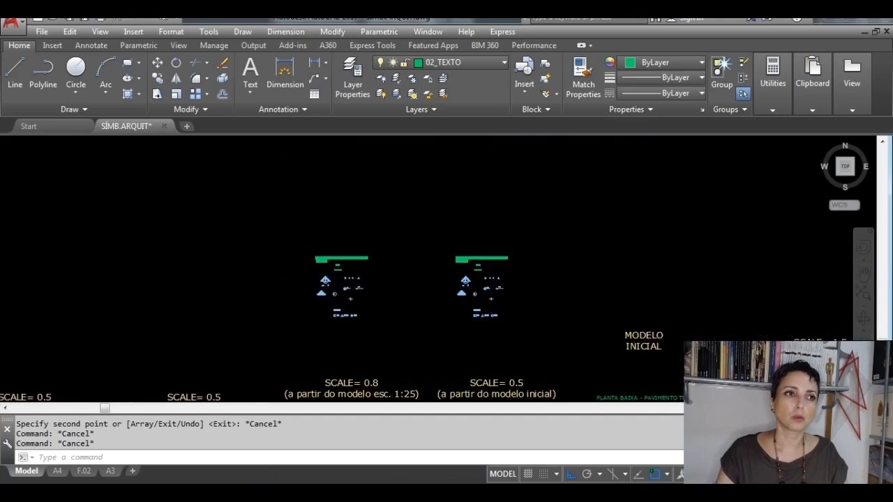
pyautogui.click(397, 345)
pyautogui.click(265, 225)
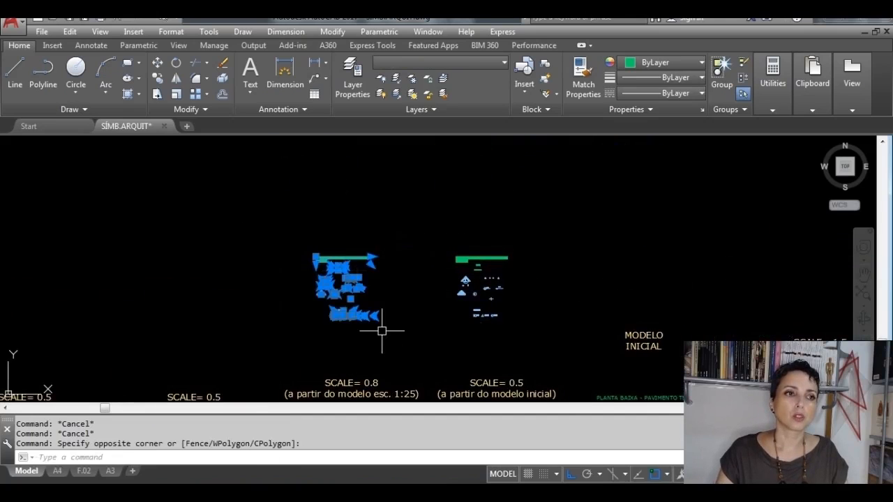
pyautogui.click(394, 336)
pyautogui.click(285, 227)
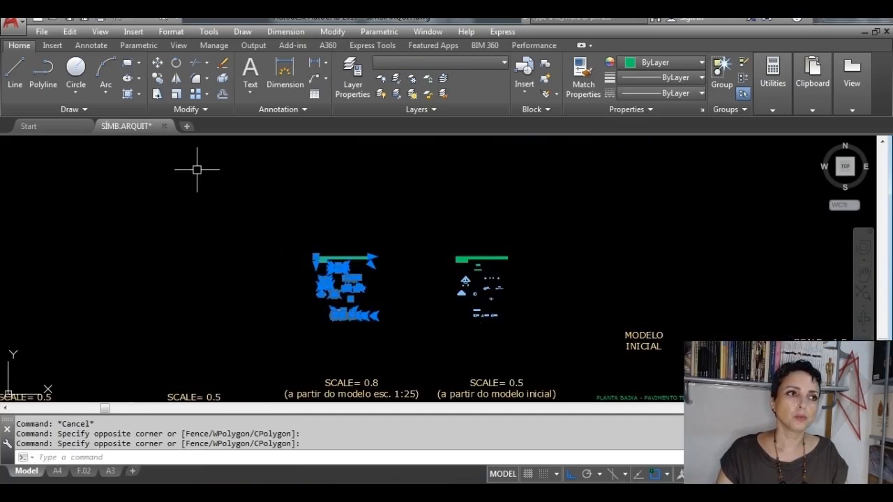
pyautogui.click(177, 96)
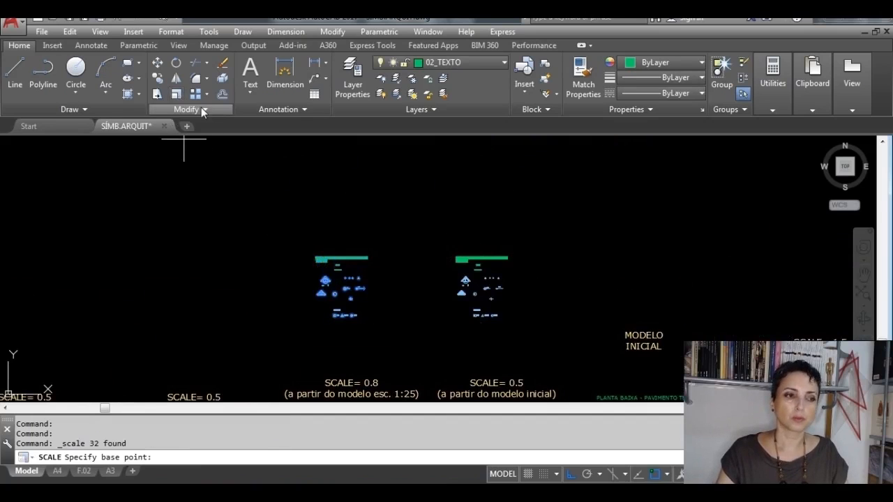
pyautogui.click(343, 288)
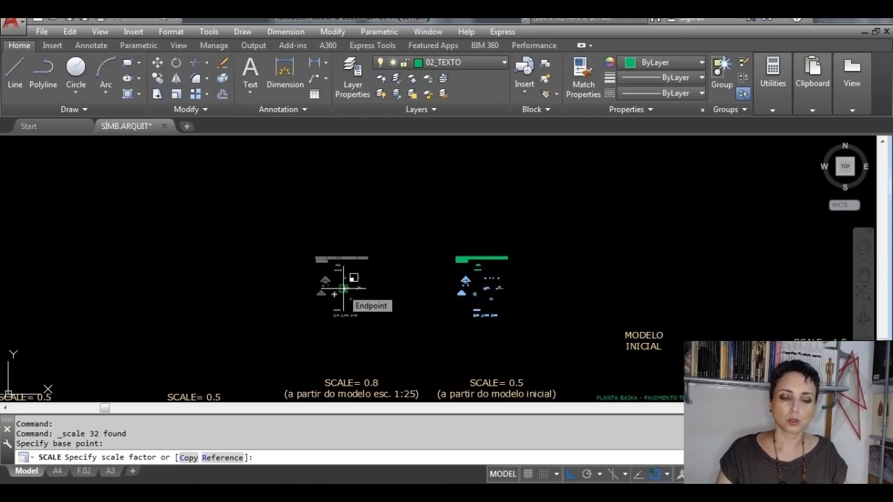
pyautogui.write('.8')
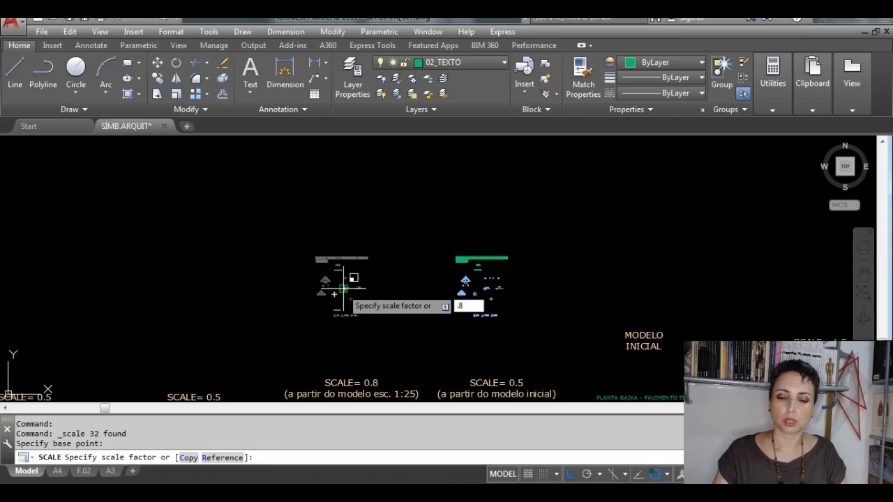
pyautogui.press('Return')
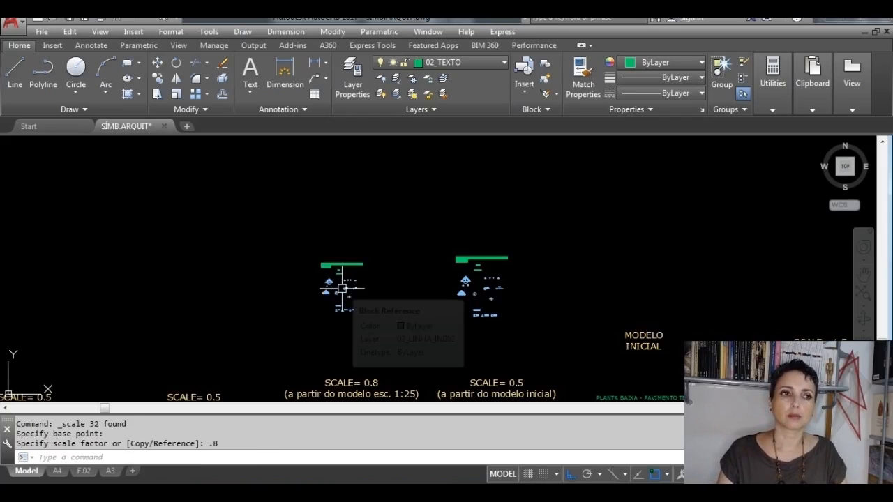
# Step: Change the scale note in the 0.8-scaled copy's PLANTA BAIXA title to esc.1:20, matching the reference set below the SCALE= 0.8 label
pyautogui.moveTo(344, 293); pyautogui.dragTo(358, 194, button='middle')
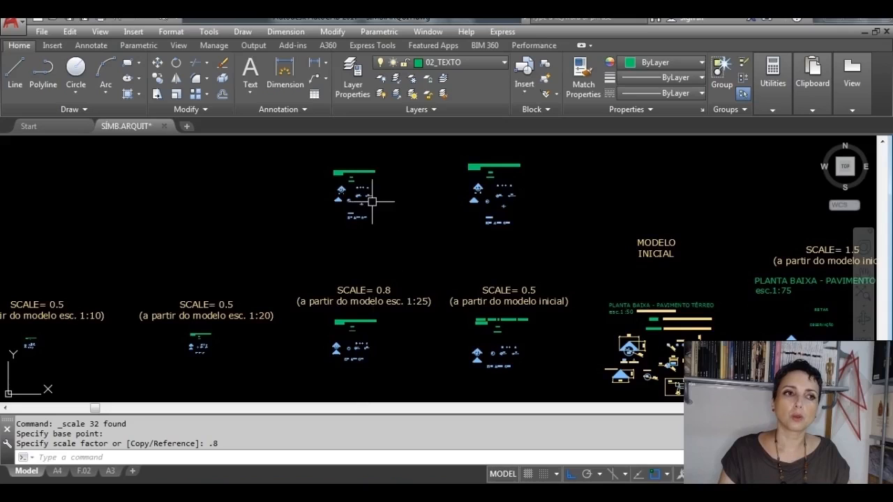
pyautogui.scroll(5, 360, 326)
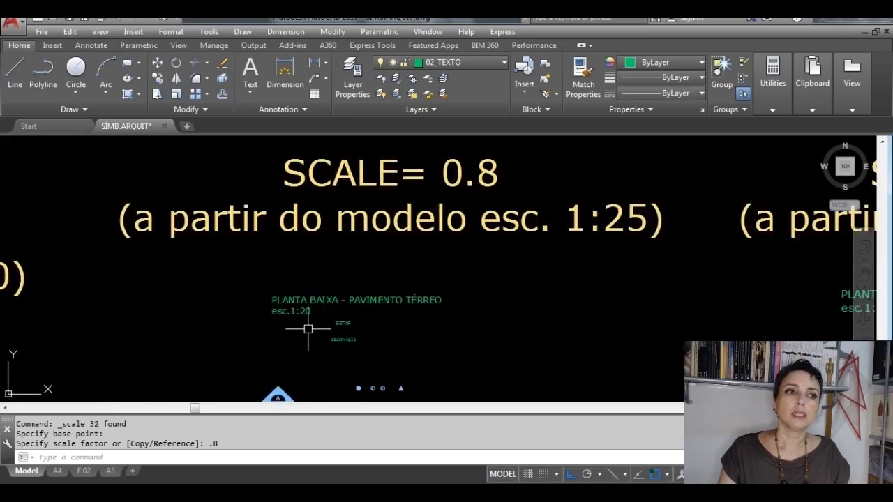
pyautogui.scroll(2, 307, 329)
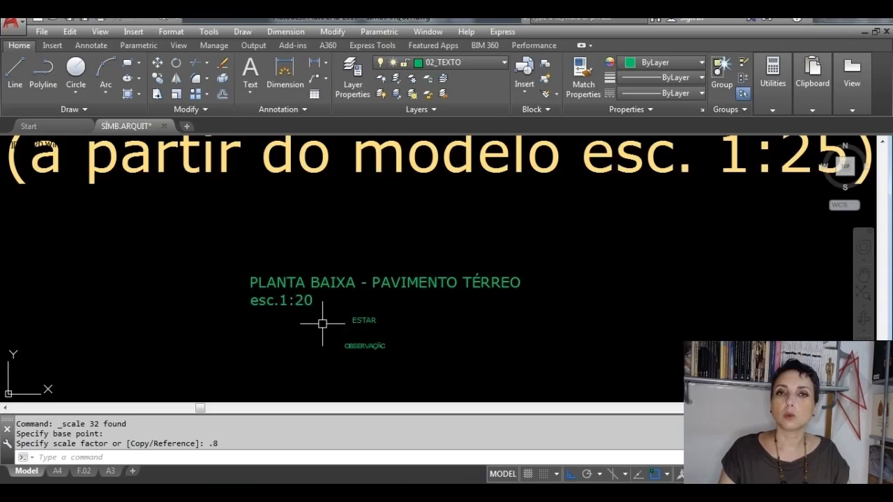
pyautogui.scroll(-4, 322, 324)
pyautogui.moveTo(334, 198); pyautogui.dragTo(339, 420, button='middle')
pyautogui.moveTo(333, 236); pyautogui.dragTo(335, 346, button='middle')
pyautogui.scroll(6, 322, 262)
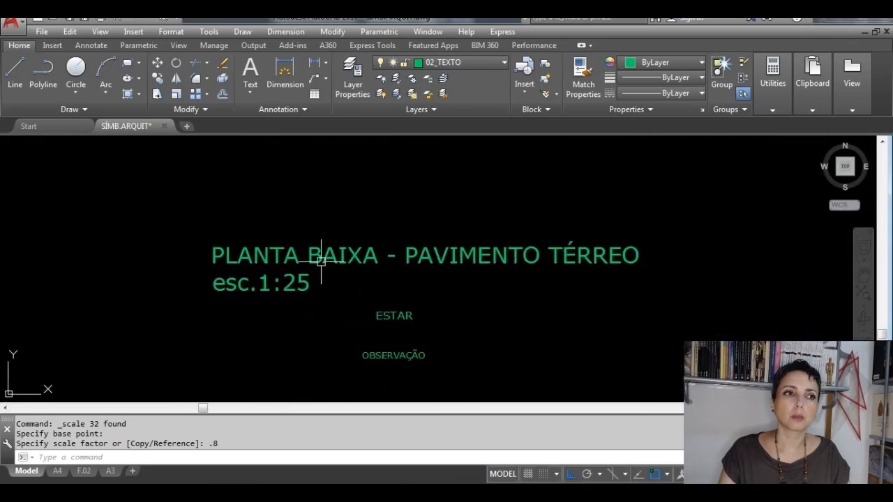
pyautogui.click(321, 261)
pyautogui.doubleClick(321, 261)
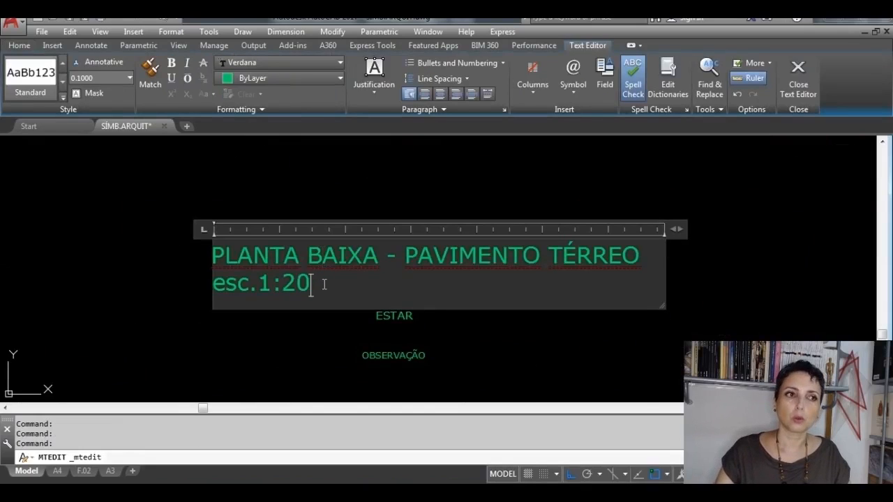
pyautogui.click(797, 84)
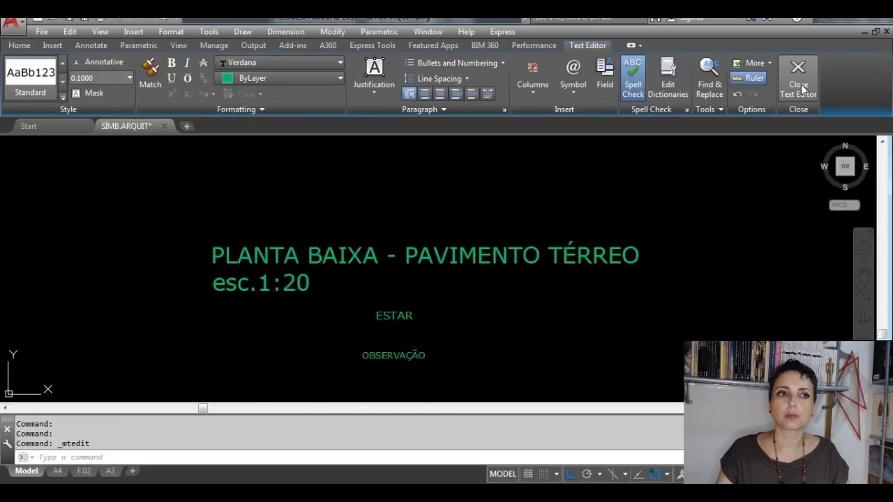
# Step: Copy the complete 1:20 symbol set horizontally into the empty space above the SCALE= 0.5 (a partir do modelo esc. 1:20) label
pyautogui.scroll(-3, 600, 244)
pyautogui.scroll(-2, 600, 244)
pyautogui.moveTo(592, 299); pyautogui.dragTo(535, 278, button='middle')
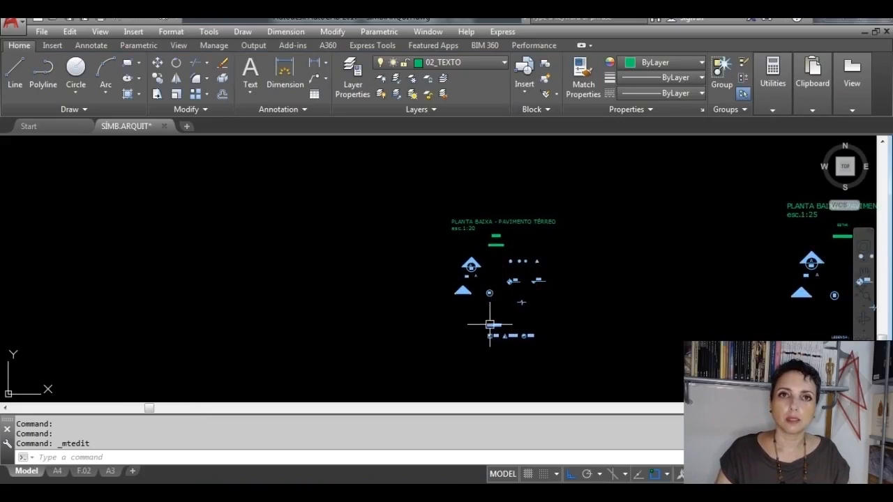
pyautogui.click(595, 362)
pyautogui.click(412, 193)
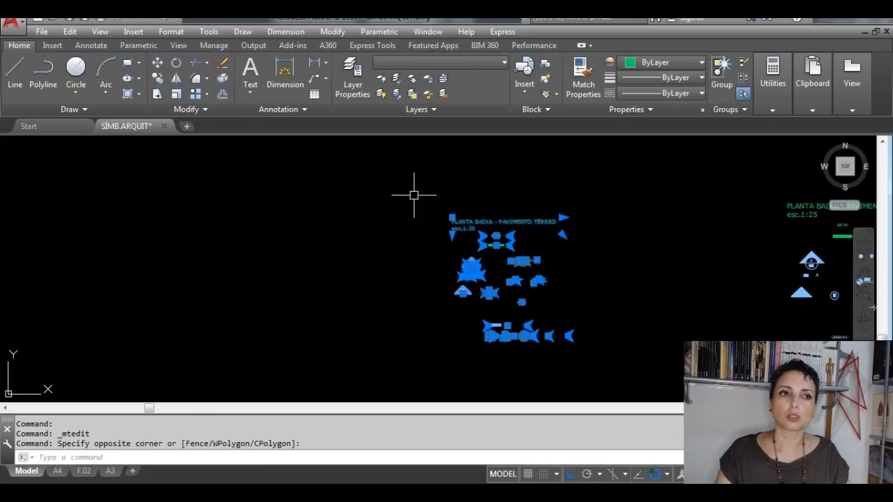
pyautogui.click(602, 358)
pyautogui.click(419, 206)
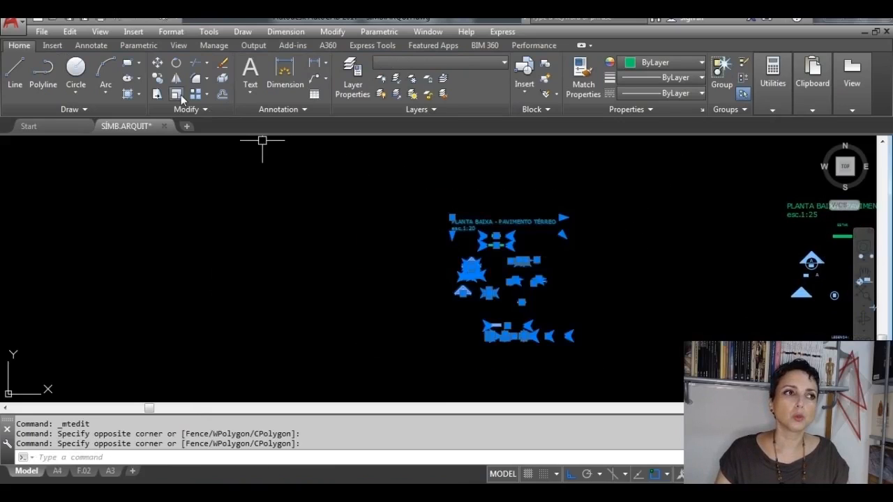
pyautogui.click(158, 79)
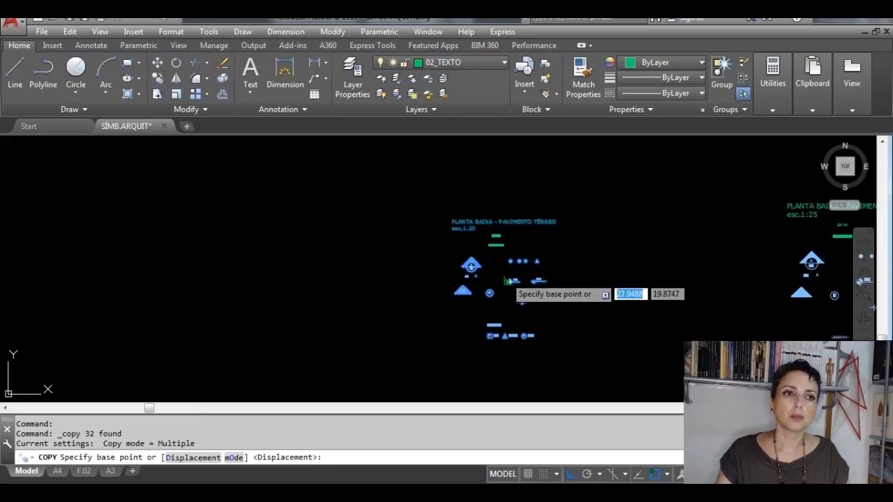
pyautogui.click(488, 270)
pyautogui.scroll(-2, 485, 272)
pyautogui.scroll(-2, 495, 279)
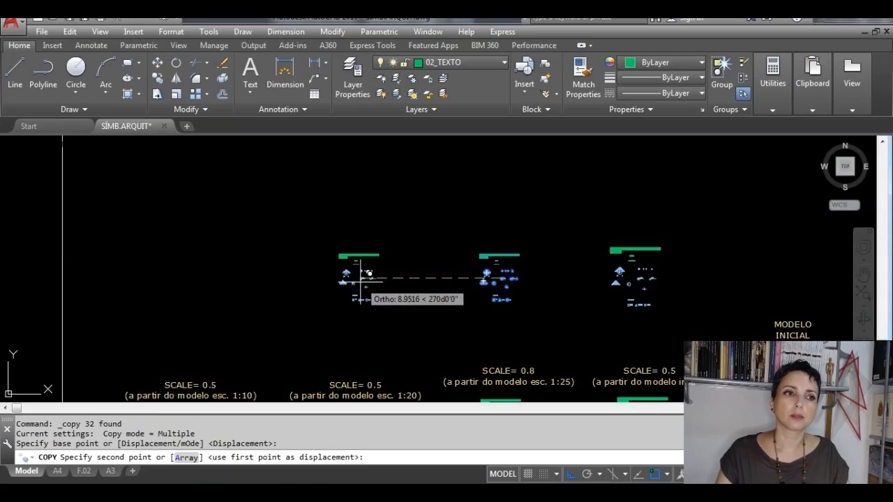
pyautogui.click(355, 289)
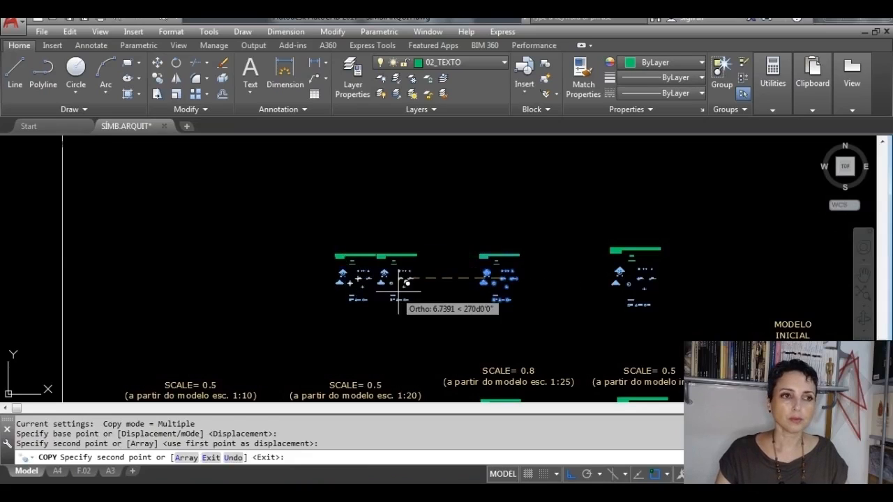
pyautogui.press('Escape')
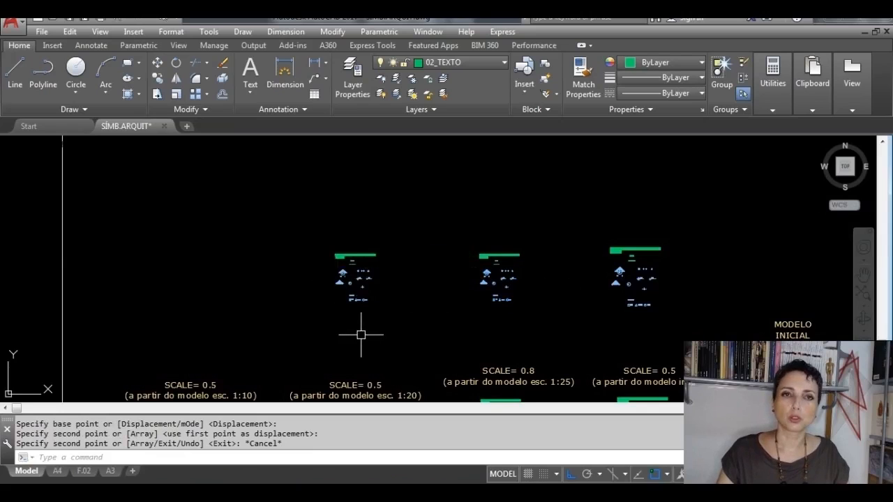
# Step: Scale the new copy of the 1:20 symbol set by a factor of 0.5 from a base point near its centre
pyautogui.scroll(3, 369, 377)
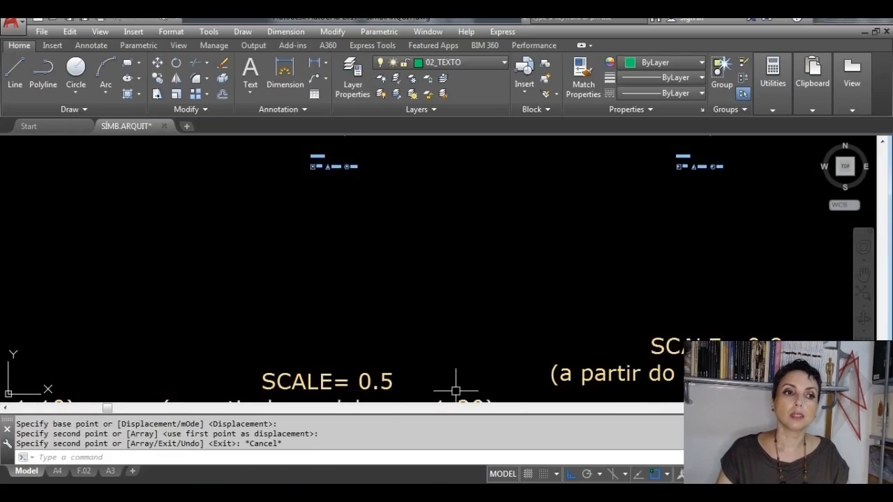
pyautogui.scroll(-4, 408, 278)
pyautogui.moveTo(386, 215); pyautogui.dragTo(380, 271, button='middle')
pyautogui.scroll(4, 388, 275)
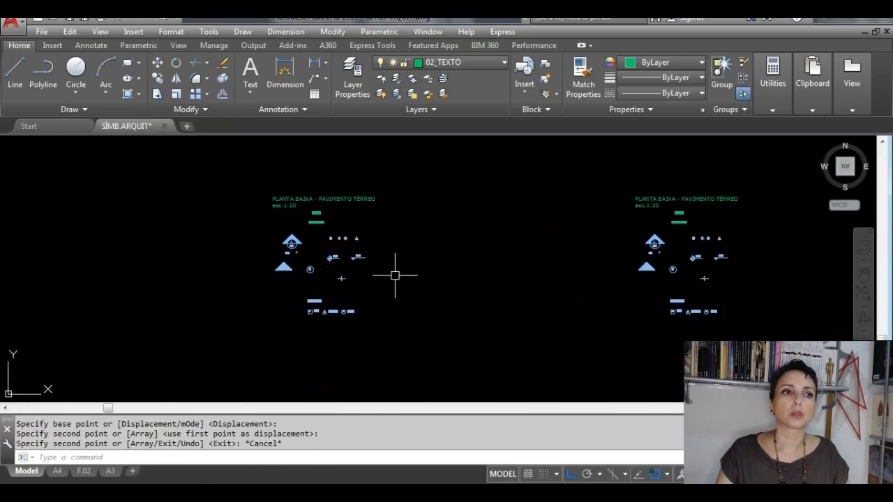
pyautogui.click(408, 348)
pyautogui.click(210, 168)
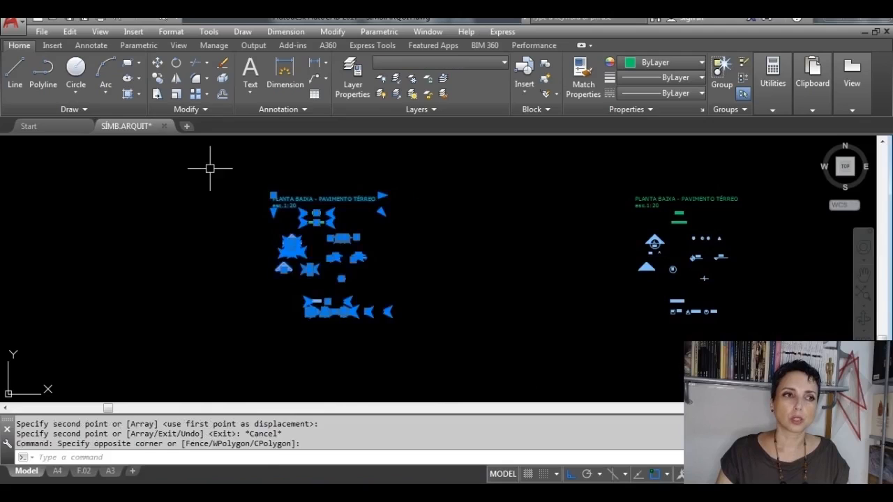
pyautogui.click(177, 94)
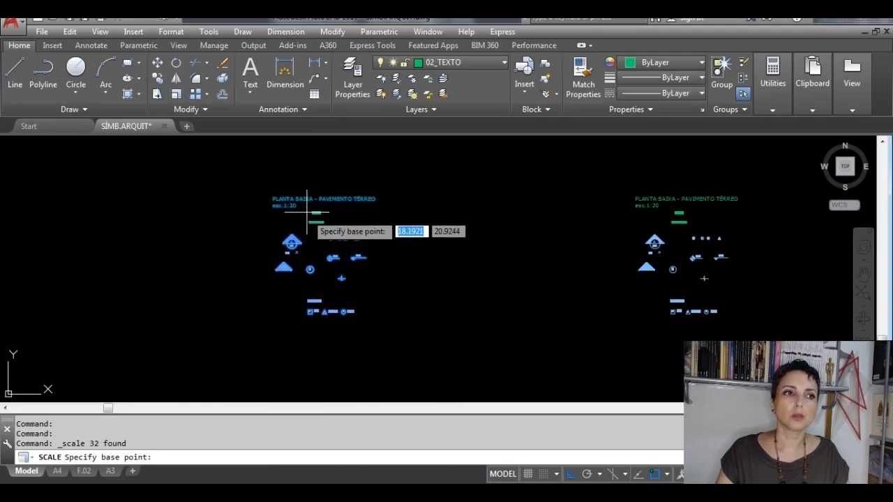
pyautogui.click(322, 256)
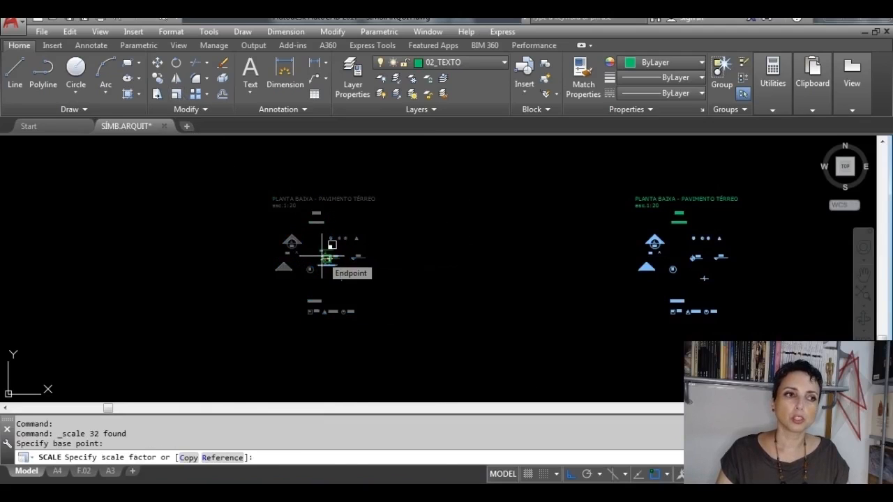
pyautogui.write('.5')
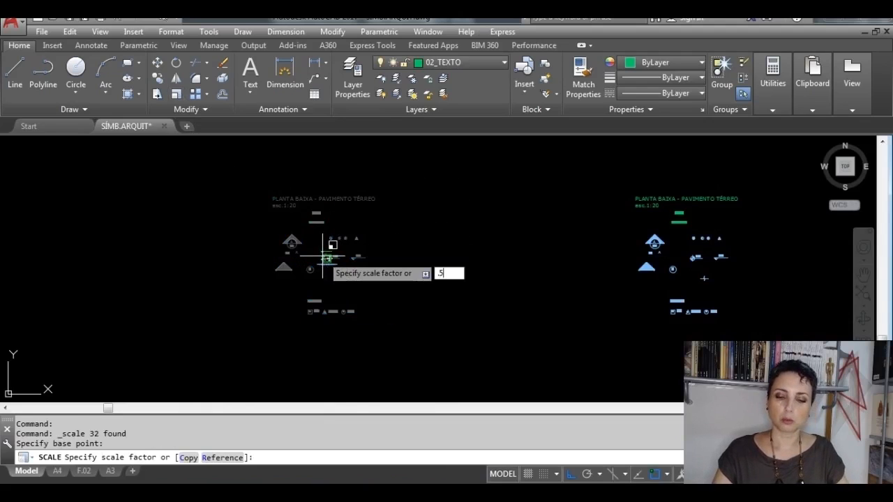
pyautogui.press('Return')
pyautogui.scroll(-3, 321, 257)
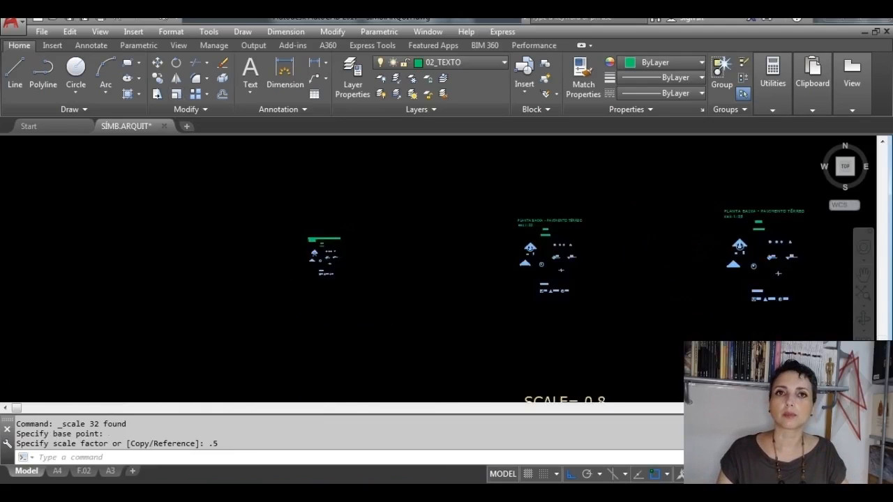
# Step: Change the scale note in the halved copy's PLANTA BAIXA title to esc.1:10, matching the reference set below its label
pyautogui.scroll(10, 326, 367)
pyautogui.moveTo(310, 381)
pyautogui.mouseDown(button='middle')
pyautogui.moveTo(328, 259)
pyautogui.moveTo(343, 247)
pyautogui.mouseUp(button='middle')
pyautogui.scroll(4, 327, 265)
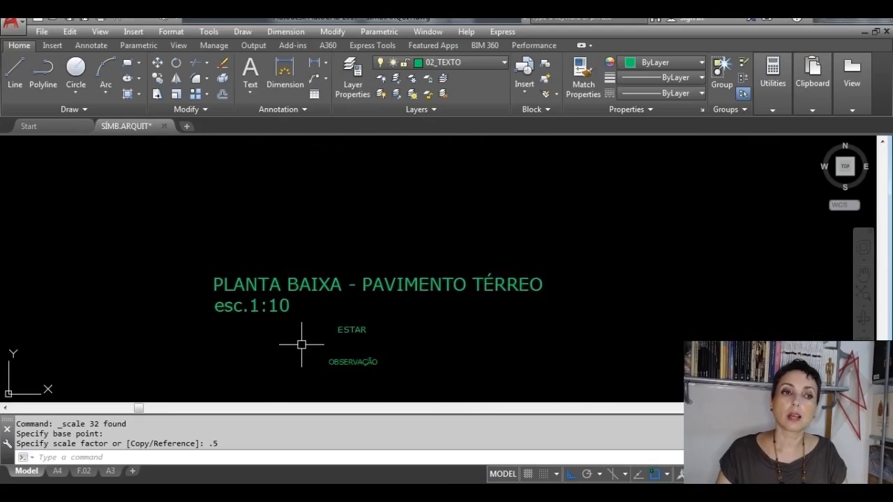
pyautogui.scroll(-10, 309, 194)
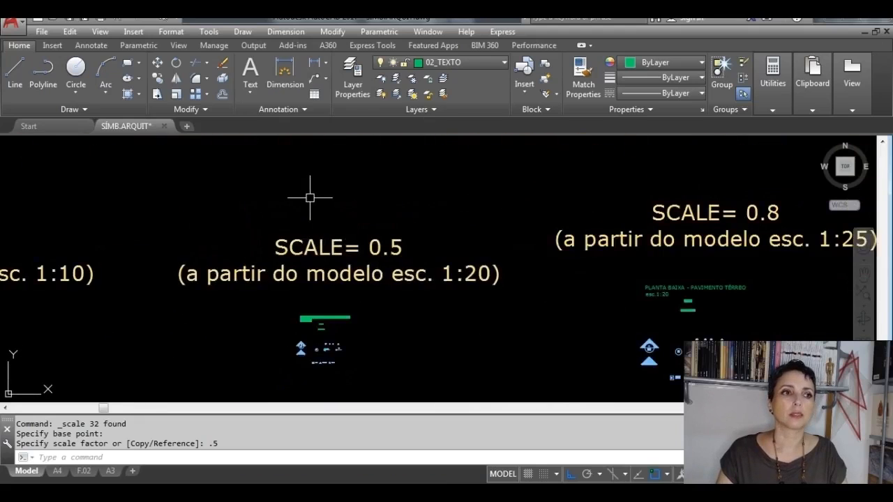
pyautogui.moveTo(309, 193)
pyautogui.mouseDown(button='middle')
pyautogui.moveTo(304, 317)
pyautogui.moveTo(320, 369)
pyautogui.mouseUp(button='middle')
pyautogui.moveTo(294, 285); pyautogui.dragTo(306, 398, button='middle')
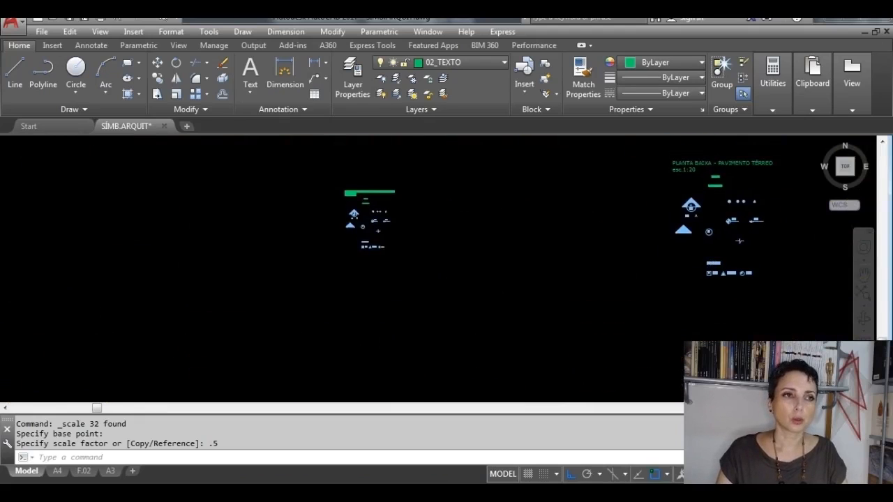
pyautogui.scroll(6, 362, 189)
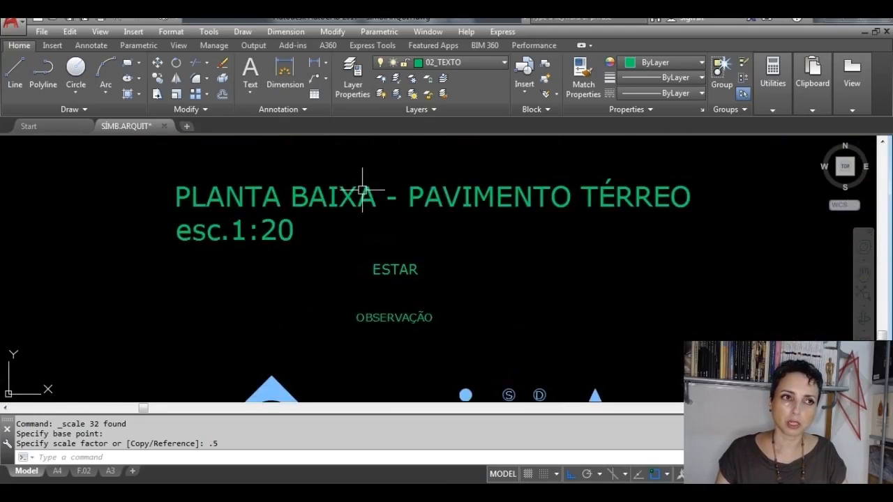
pyautogui.doubleClick(362, 189)
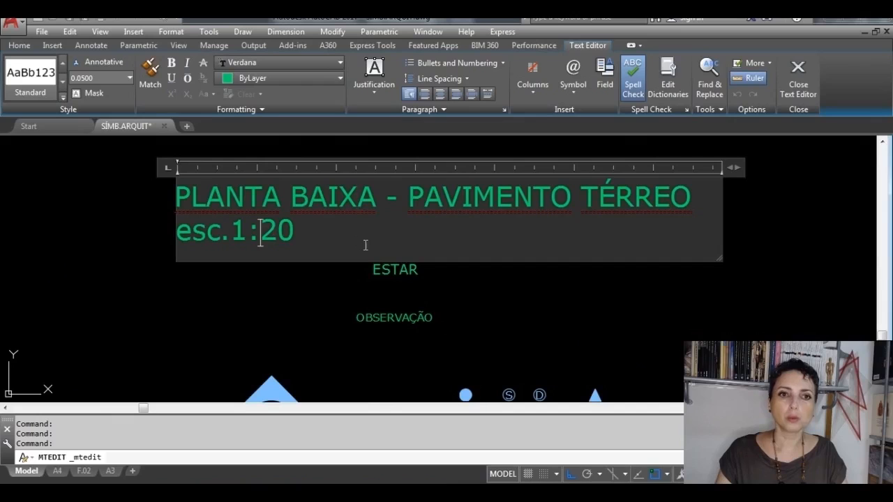
pyautogui.write('1')
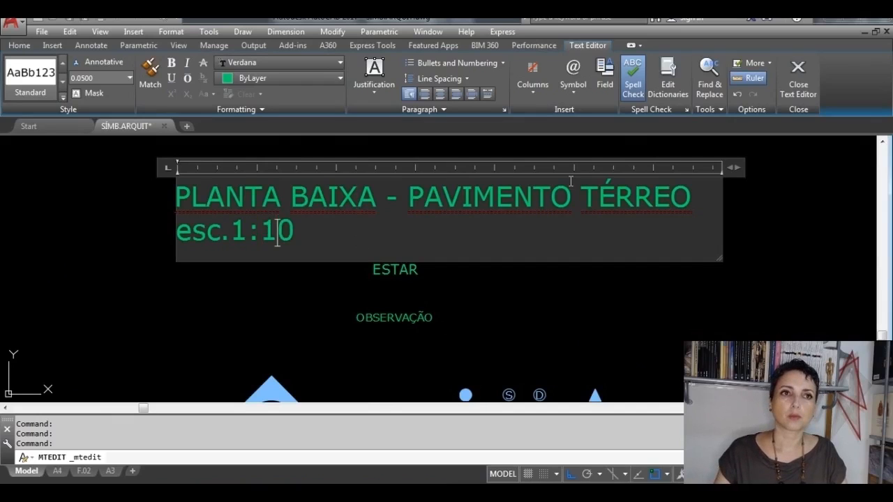
pyautogui.click(799, 89)
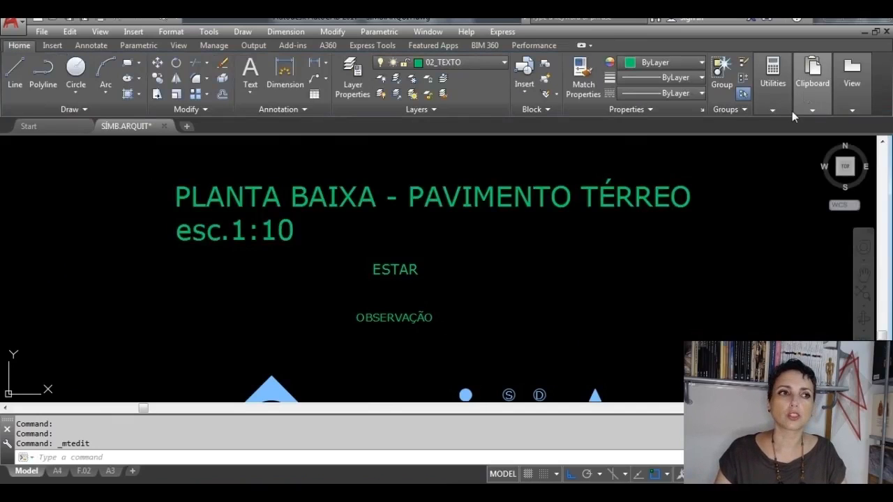
# Step: Copy the complete 1:10 symbol set horizontally into the empty space above the SCALE= 0.5 (a partir do modelo esc. 1:10) label
pyautogui.scroll(-5, 568, 296)
pyautogui.scroll(-2, 565, 314)
pyautogui.scroll(5, 534, 239)
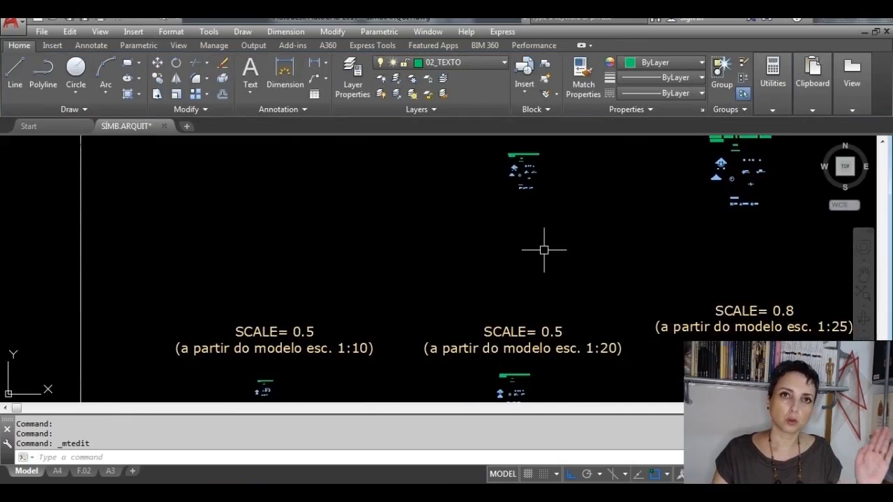
pyautogui.scroll(-1, 495, 309)
pyautogui.scroll(1, 467, 339)
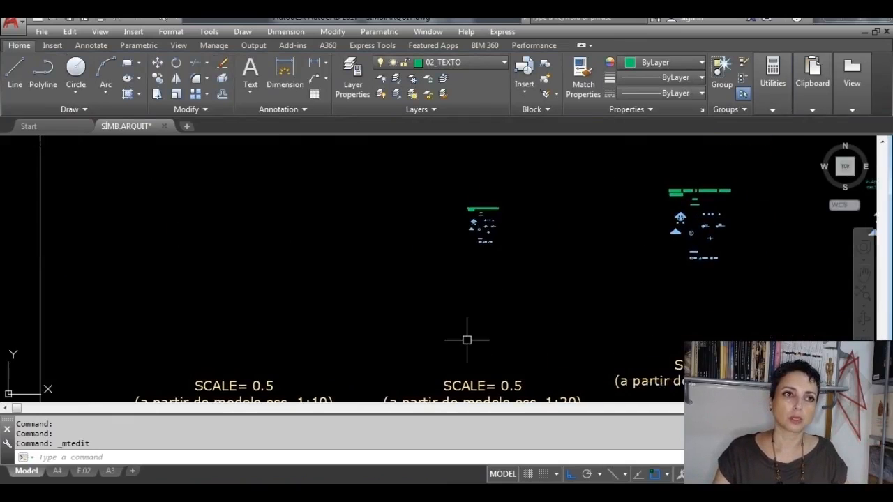
pyautogui.click(555, 289)
pyautogui.click(455, 203)
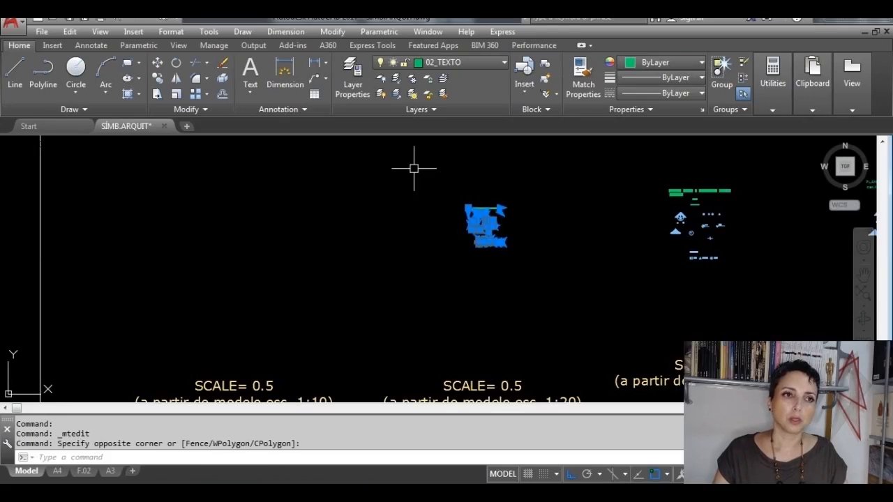
pyautogui.click(548, 303)
pyautogui.click(412, 189)
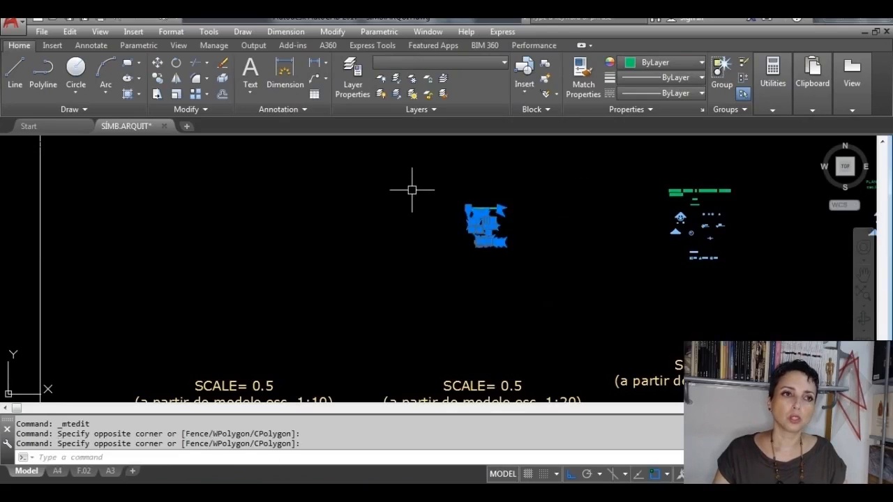
pyautogui.click(156, 78)
pyautogui.click(475, 224)
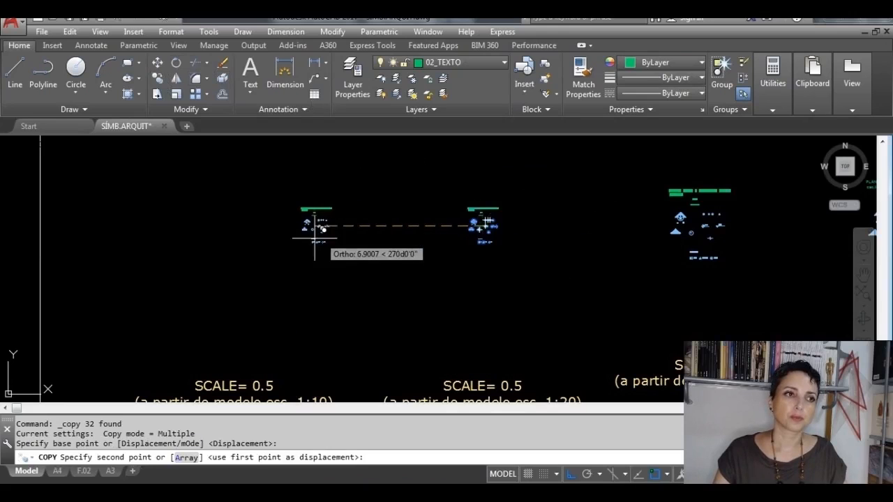
pyautogui.click(247, 249)
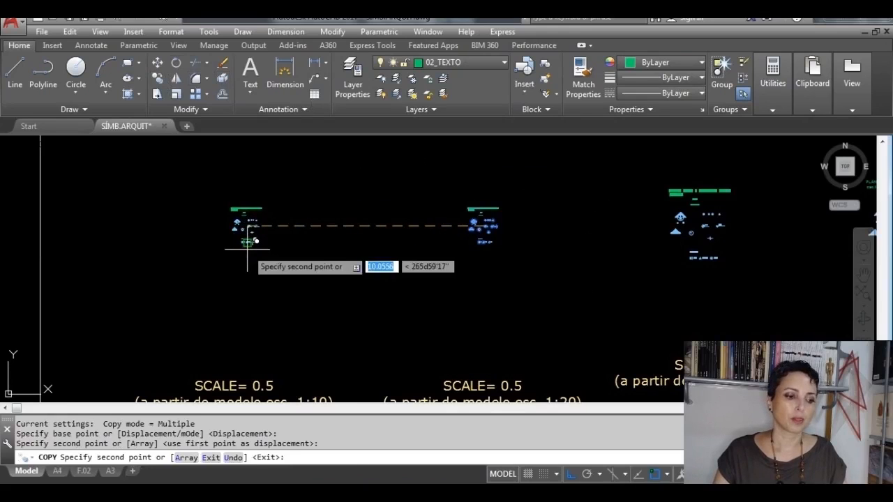
pyautogui.press('Escape')
# Step: Scale the new copy of the 1:10 symbol set by a factor of 0.5 from a base point near its centre
pyautogui.moveTo(251, 313)
pyautogui.mouseDown(button='middle')
pyautogui.moveTo(289, 237)
pyautogui.moveTo(325, 227)
pyautogui.mouseUp(button='middle')
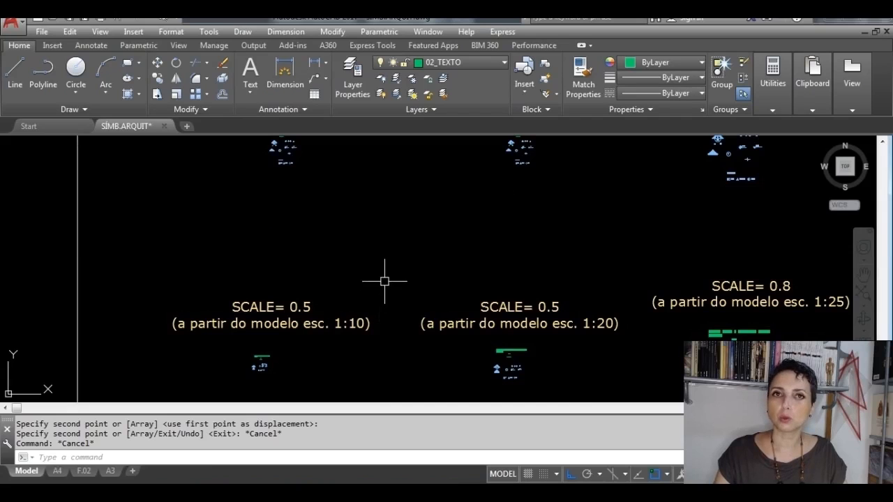
pyautogui.moveTo(347, 158); pyautogui.dragTo(343, 268, button='middle')
pyautogui.click(343, 326)
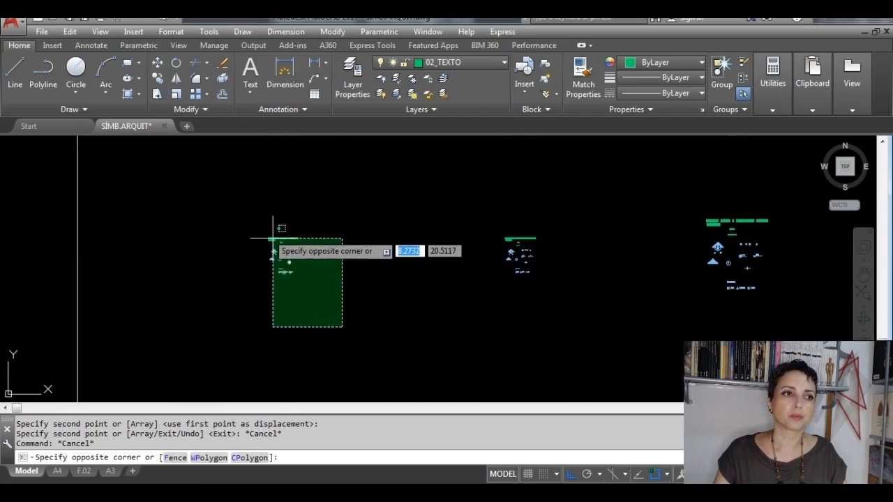
pyautogui.click(221, 212)
pyautogui.click(345, 318)
pyautogui.click(242, 215)
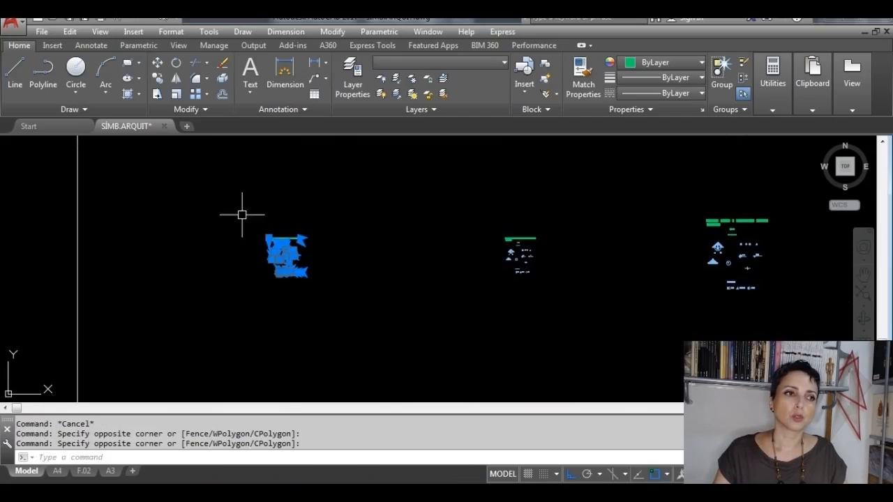
pyautogui.click(175, 93)
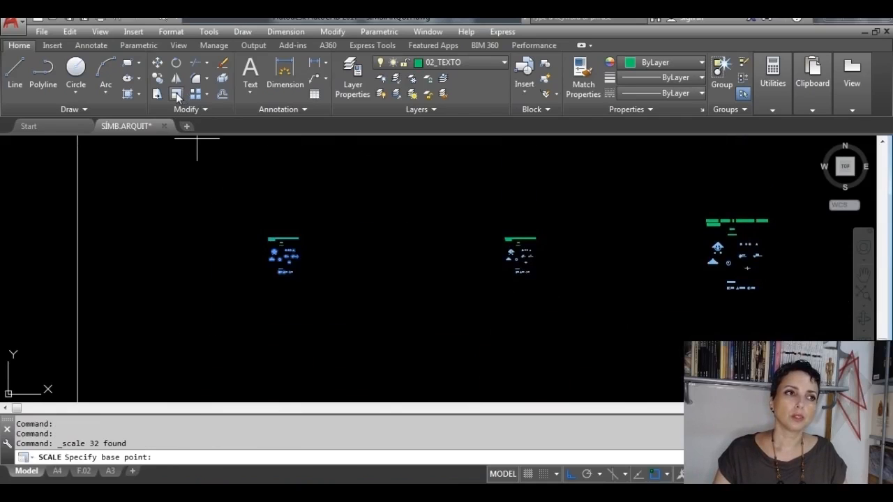
pyautogui.click(283, 253)
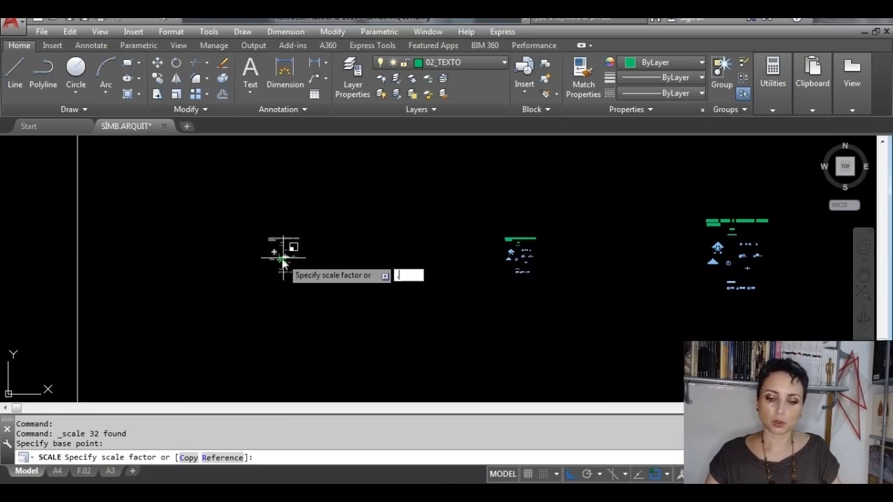
pyautogui.press('Return')
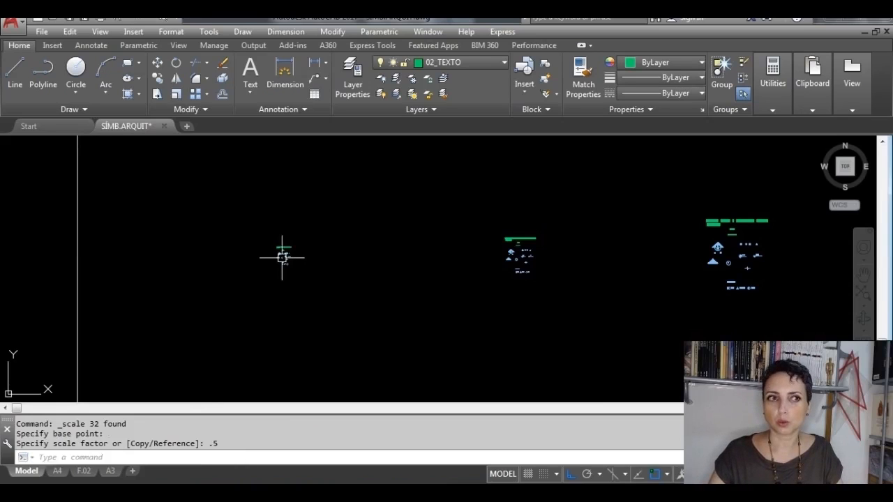
# Step: Change the scale note in the halved copy's PLANTA BAIXA title to esc.1:5, matching the reference set below its label
pyautogui.moveTo(288, 308); pyautogui.dragTo(283, 234, button='middle')
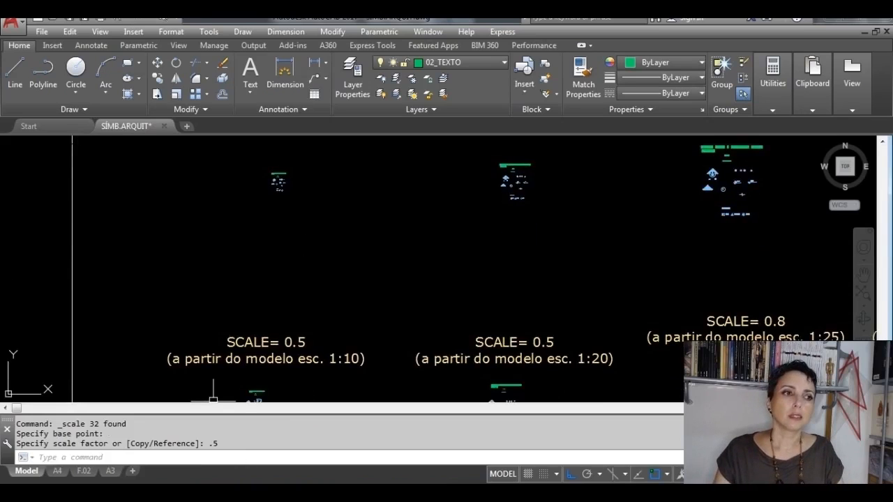
pyautogui.scroll(8, 234, 402)
pyautogui.scroll(4, 304, 365)
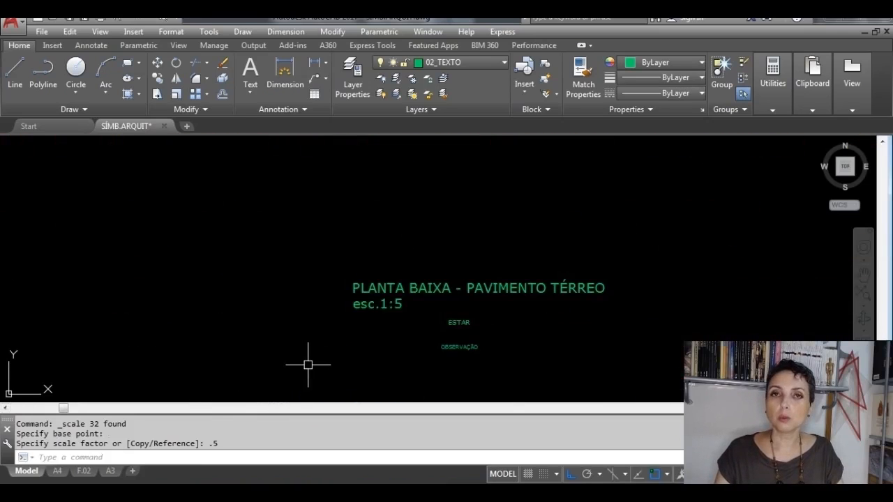
pyautogui.scroll(-10, 308, 364)
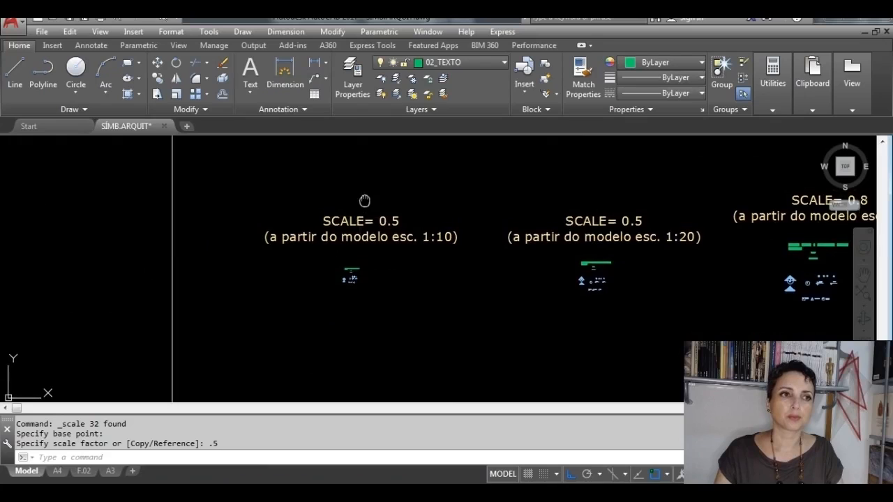
pyautogui.scroll(8, 348, 209)
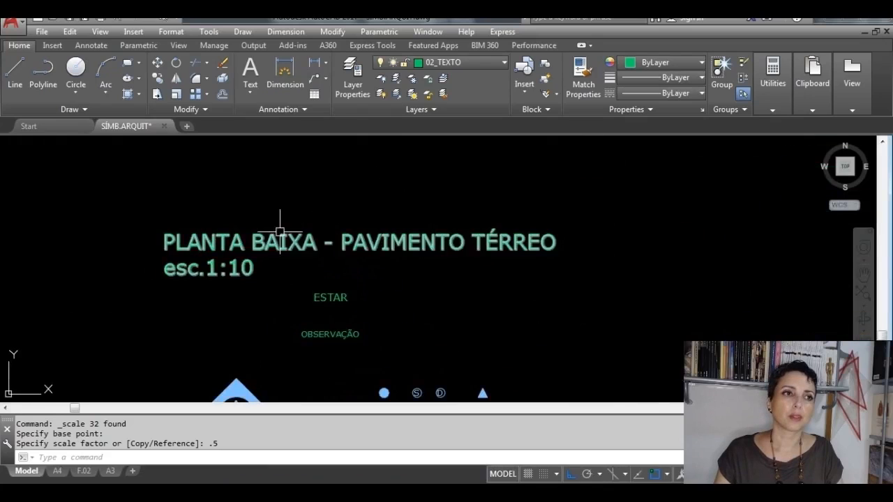
pyautogui.click(264, 246)
pyautogui.doubleClick(264, 246)
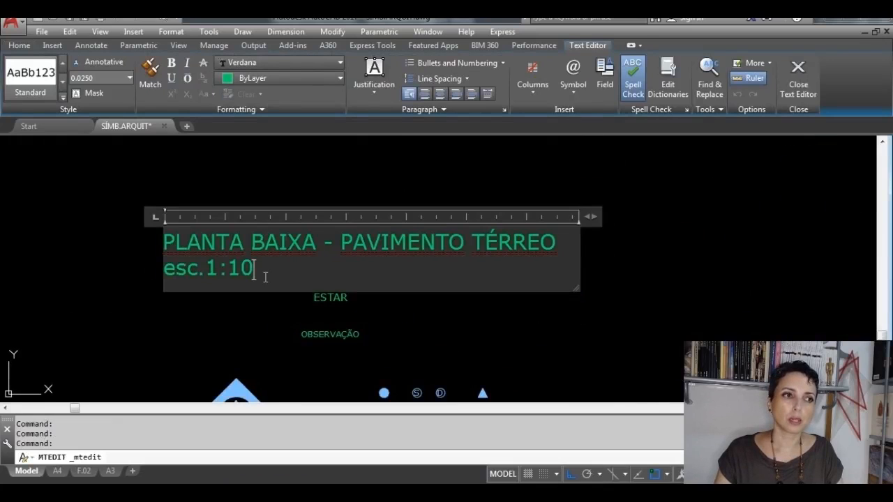
pyautogui.press('BackSpace')
pyautogui.press('BackSpace')
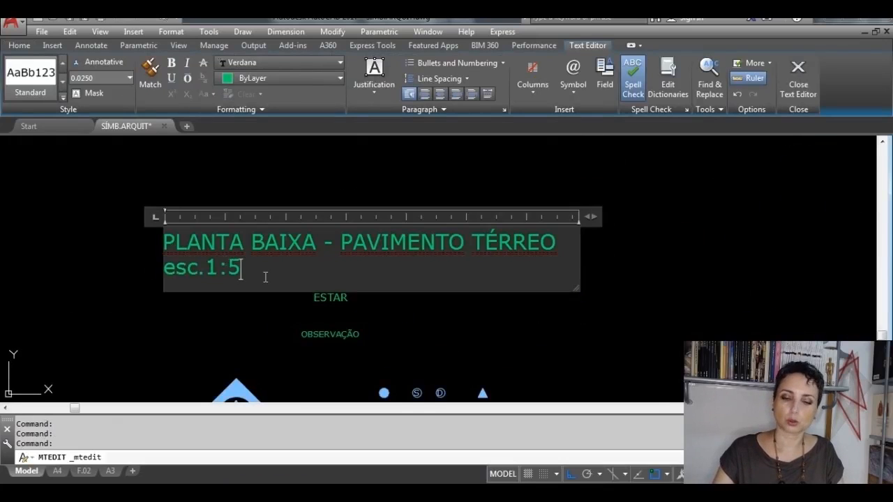
pyautogui.click(788, 89)
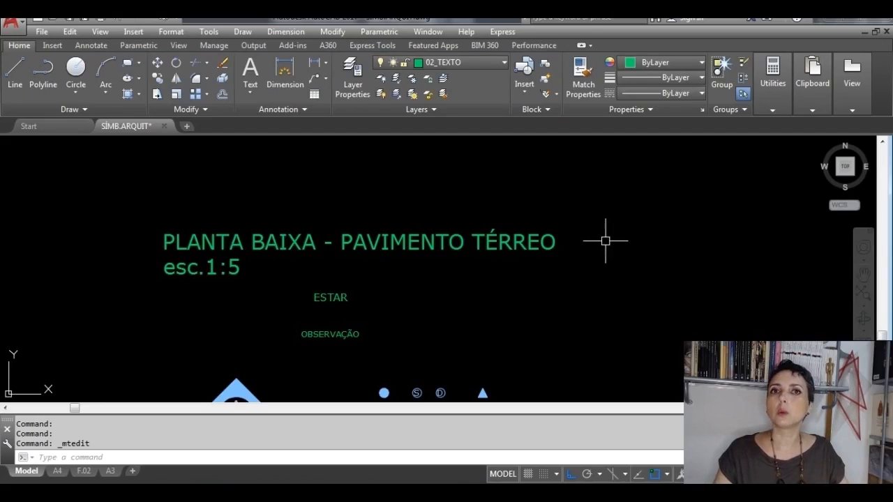
# Step: Move the line samples, the grey hatch square and the dimensioned figure above them straight up, clearing space above the larger symbol sets
pyautogui.scroll(-5, 605, 240)
pyautogui.moveTo(643, 278)
pyautogui.mouseDown(button='middle')
pyautogui.moveTo(545, 307)
pyautogui.moveTo(255, 293)
pyautogui.mouseUp(button='middle')
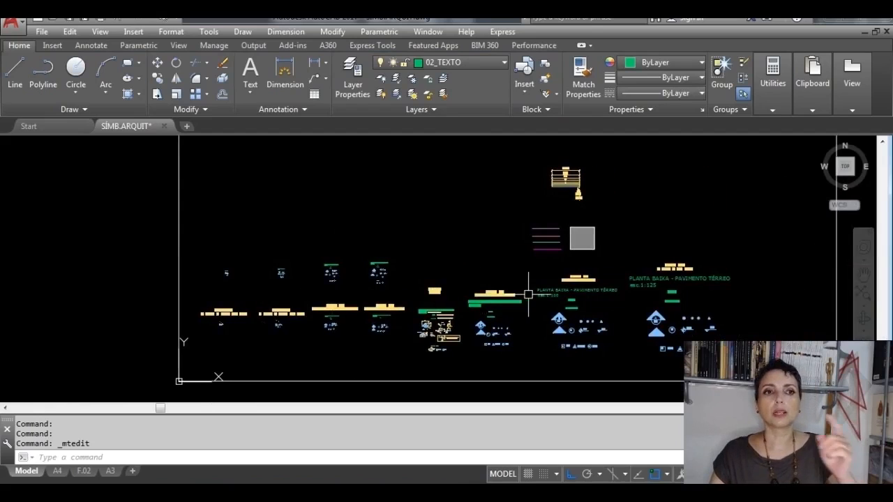
pyautogui.moveTo(544, 295); pyautogui.dragTo(434, 288, button='middle')
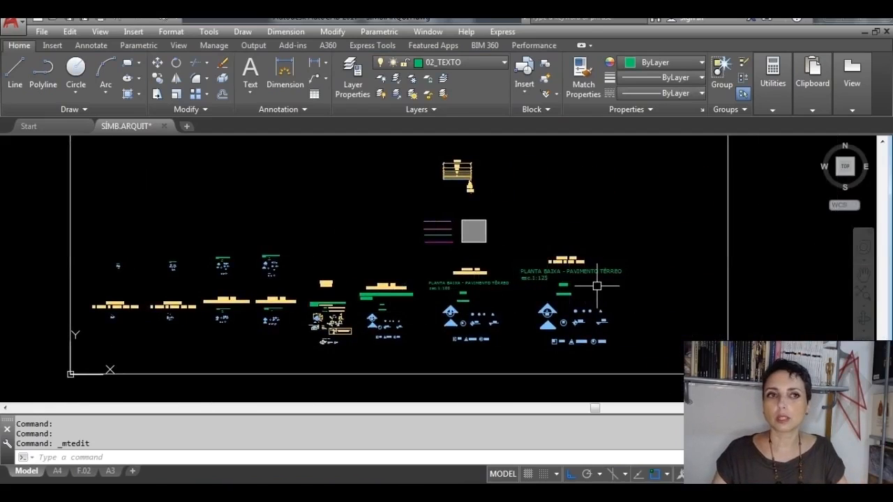
pyautogui.scroll(5, 354, 328)
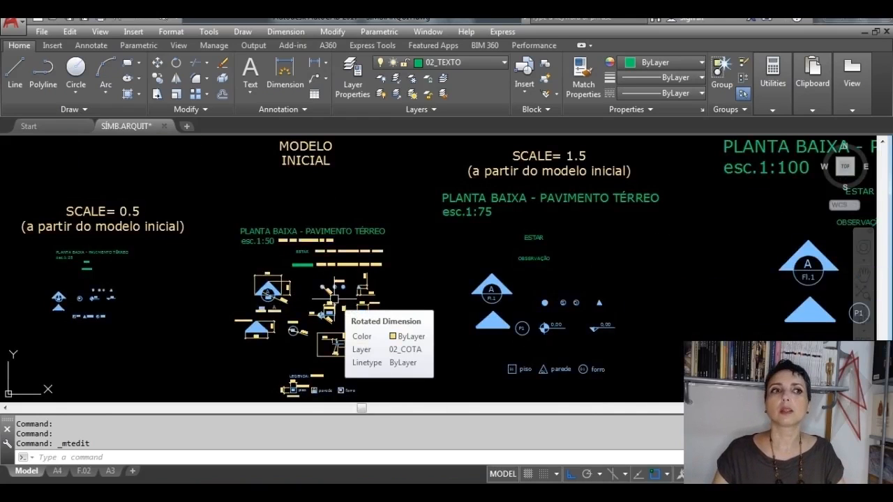
pyautogui.scroll(-6, 333, 299)
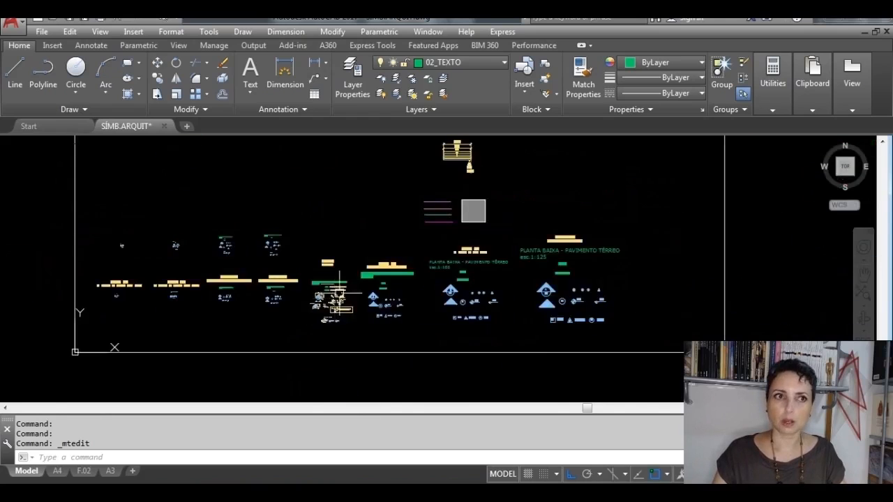
pyautogui.click(513, 287)
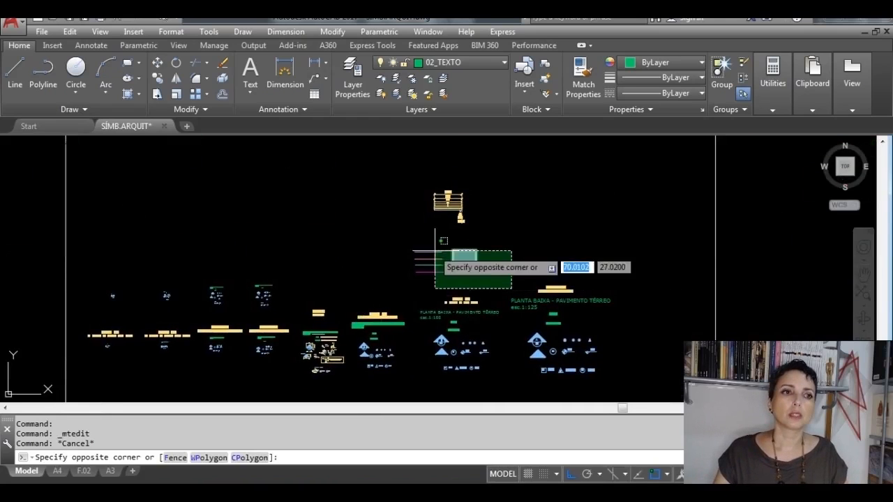
pyautogui.click(393, 168)
pyautogui.moveTo(420, 194); pyautogui.dragTo(379, 271, button='middle')
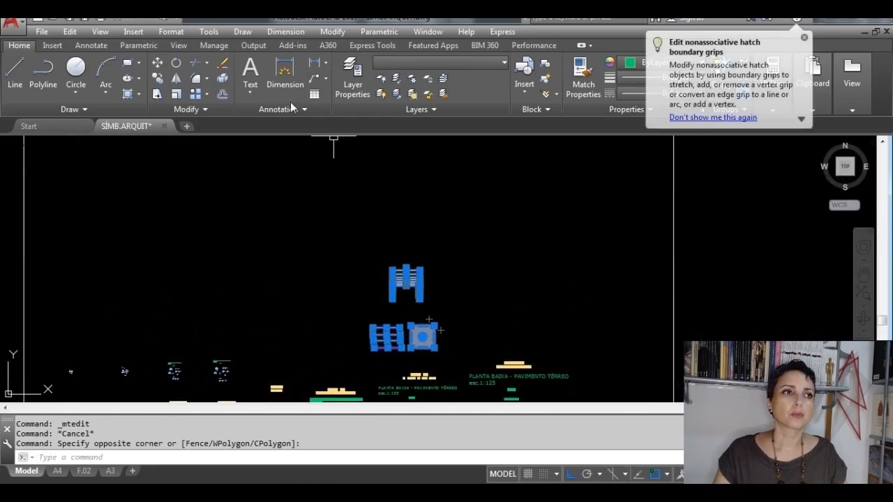
pyautogui.click(158, 63)
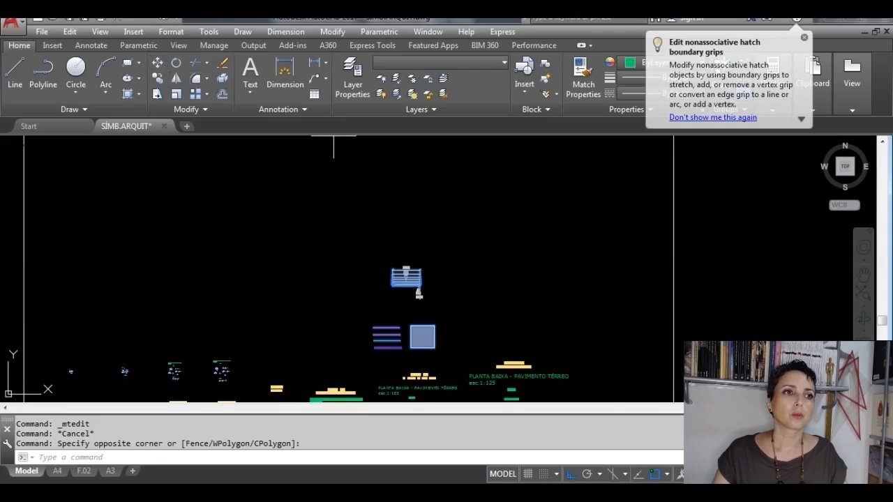
pyautogui.click(404, 274)
pyautogui.scroll(-2, 413, 230)
pyautogui.click(408, 169)
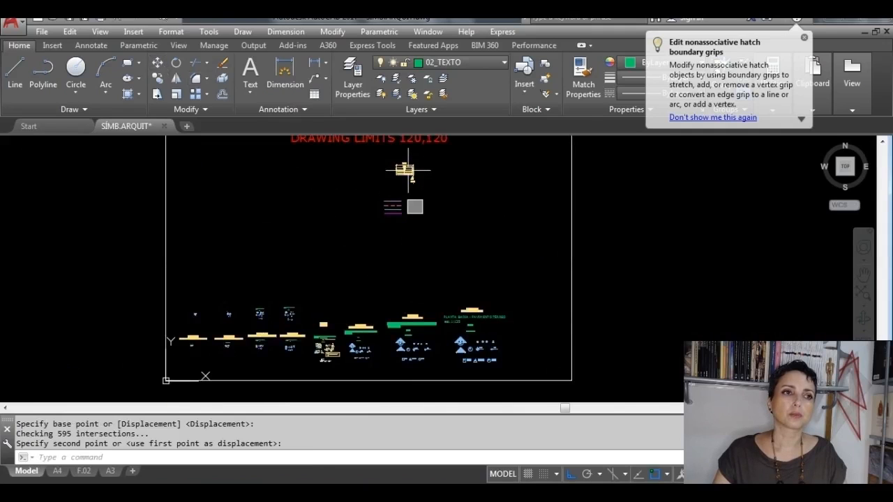
pyautogui.scroll(3, 345, 335)
pyautogui.press('Escape')
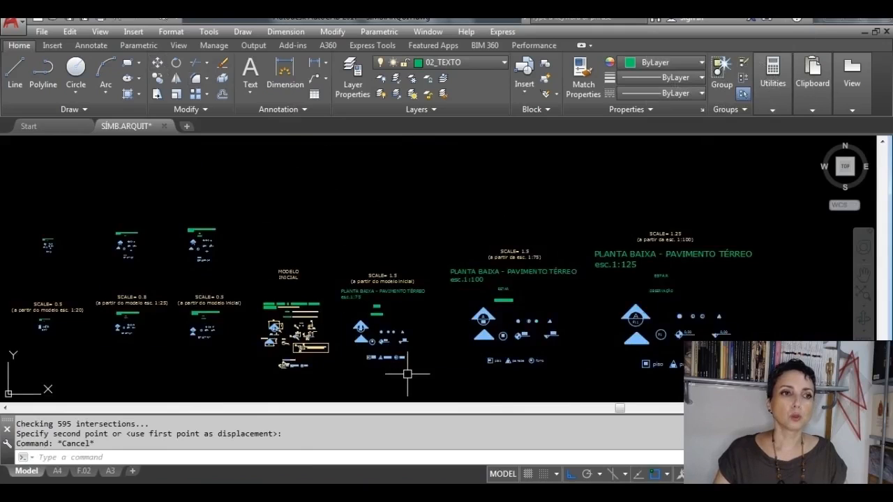
# Step: Turn off the 02_COTA layer to hide the dimensions and scale labels around the symbol sets
pyautogui.scroll(1, 408, 372)
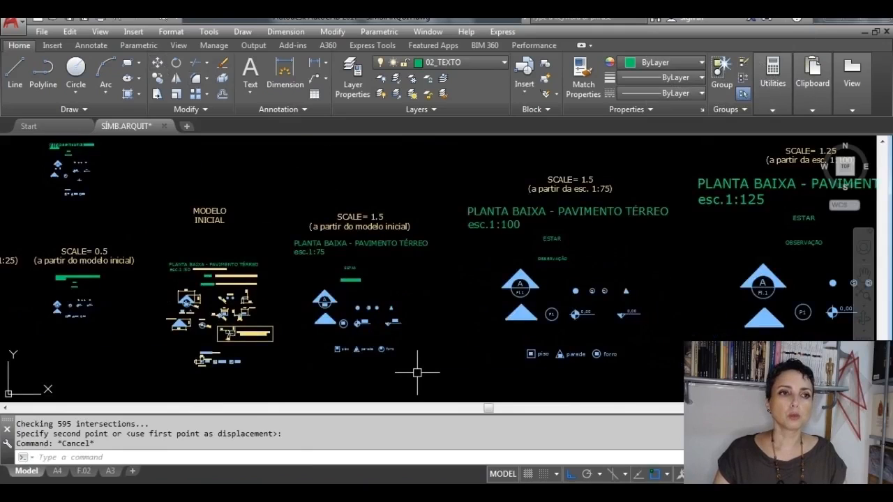
pyautogui.click(495, 64)
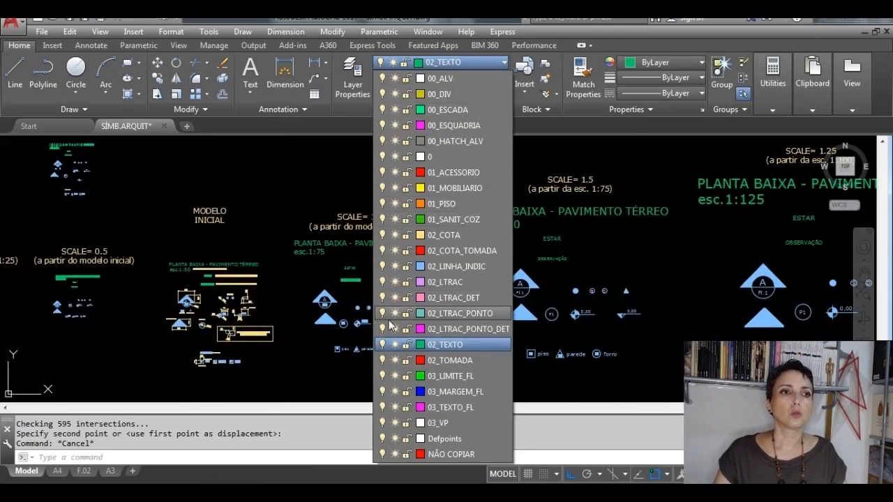
pyautogui.click(382, 236)
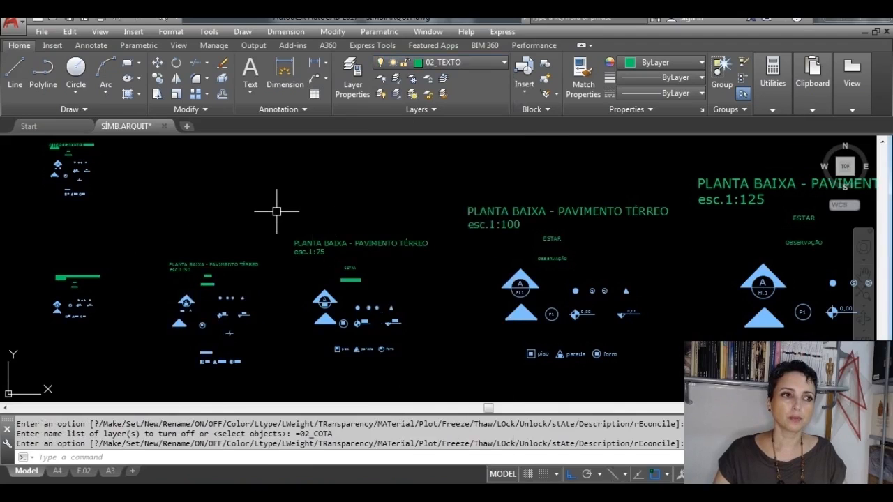
pyautogui.click(277, 211)
pyautogui.press('Escape')
# Step: Copy the complete 1:50 symbol set, with Ortho off, into the empty space above the 1:75 reference set
pyautogui.scroll(2, 233, 307)
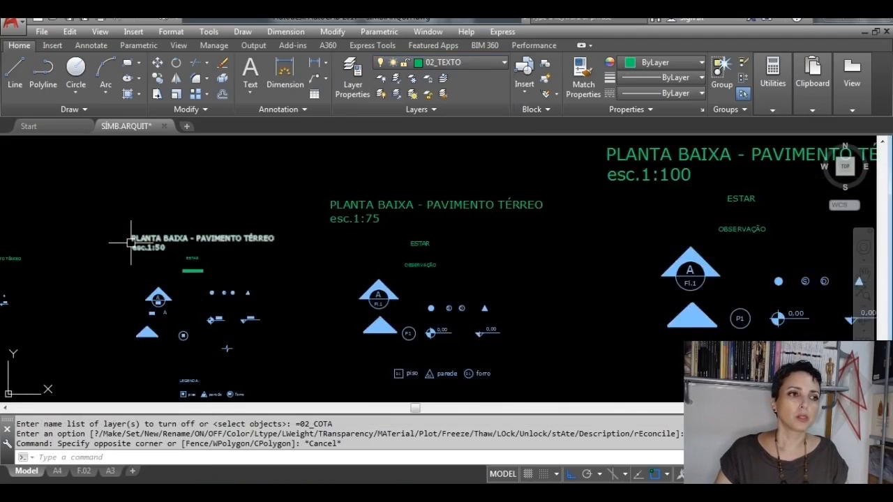
pyautogui.moveTo(189, 299)
pyautogui.mouseDown(button='middle')
pyautogui.moveTo(259, 257)
pyautogui.moveTo(355, 255)
pyautogui.mouseUp(button='middle')
pyautogui.scroll(2, 350, 274)
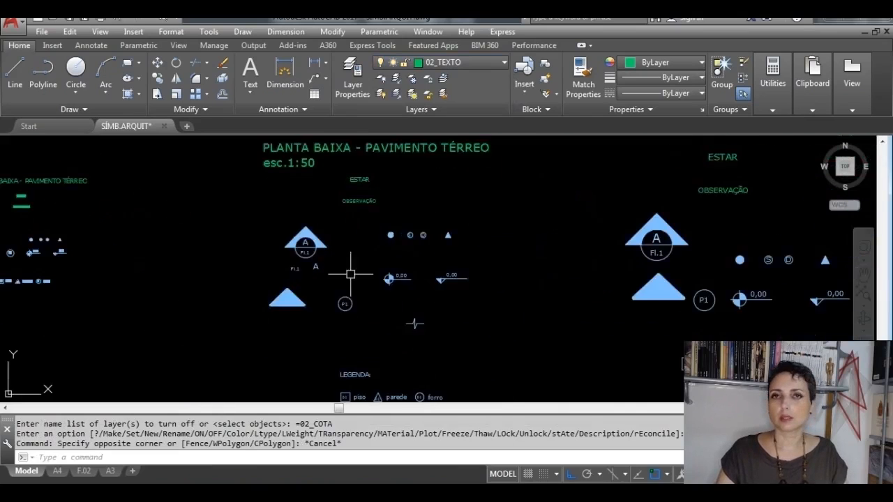
pyautogui.scroll(-2, 423, 309)
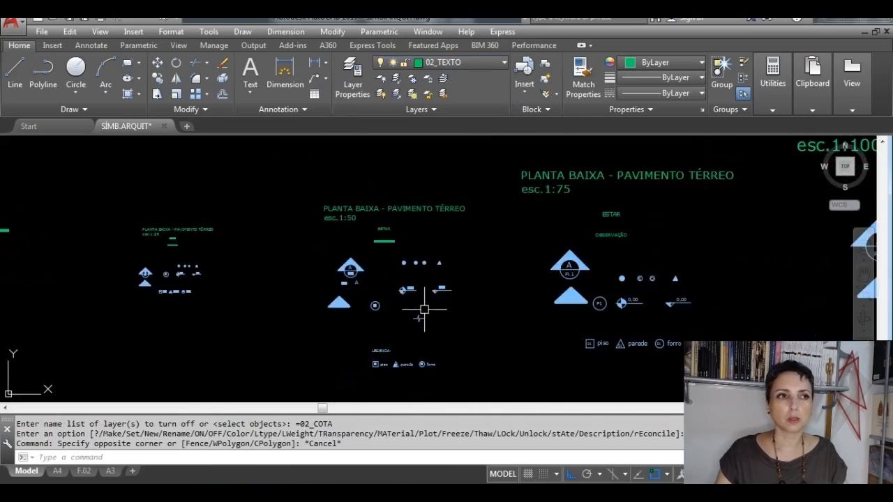
pyautogui.click(480, 392)
pyautogui.click(265, 160)
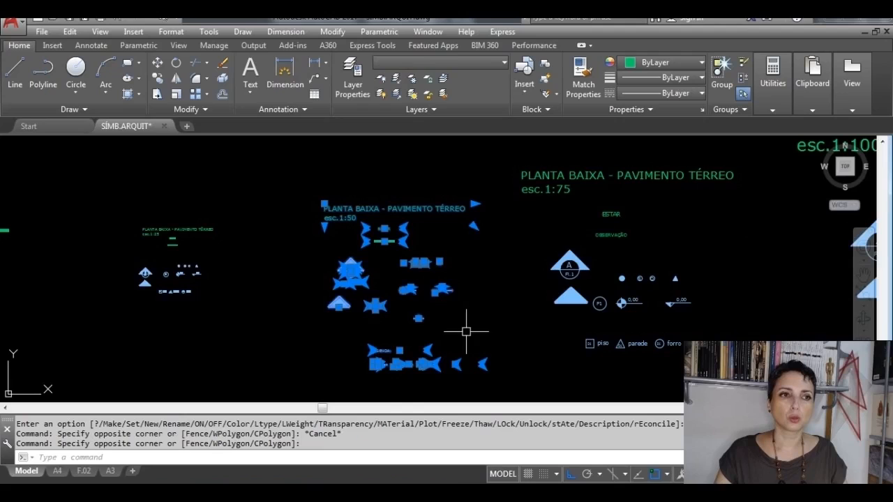
pyautogui.click(492, 390)
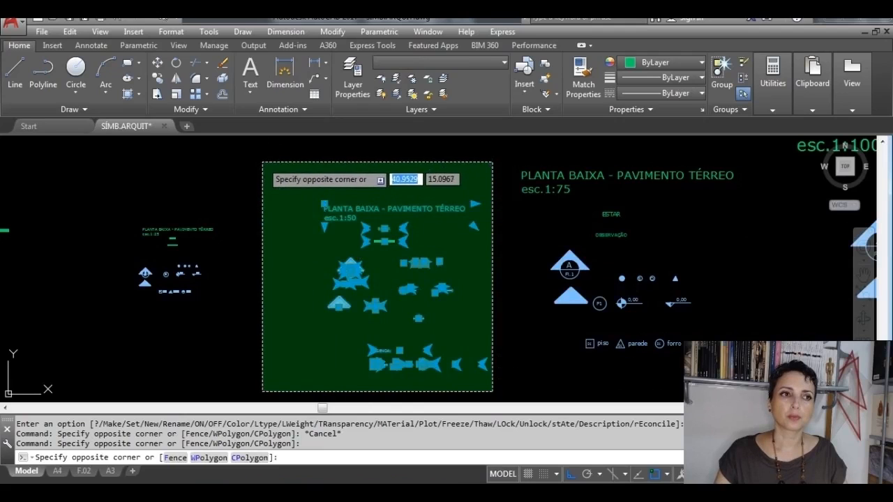
pyautogui.click(263, 163)
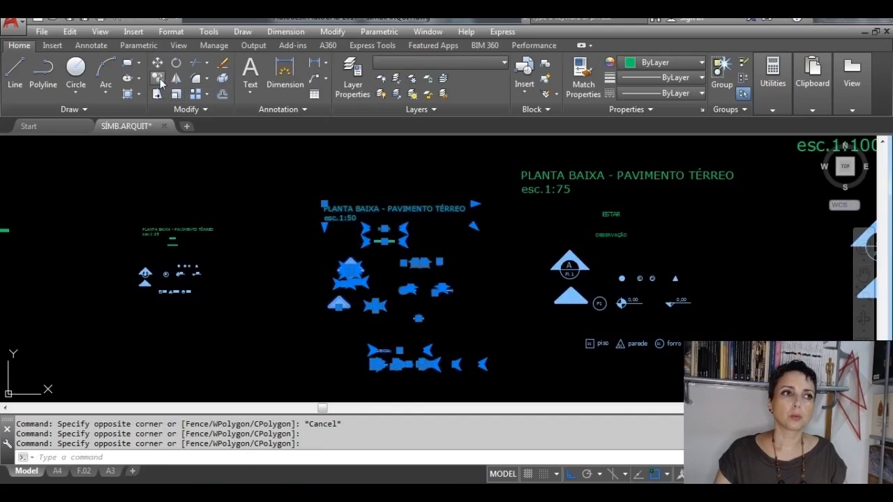
pyautogui.click(158, 78)
pyautogui.click(403, 290)
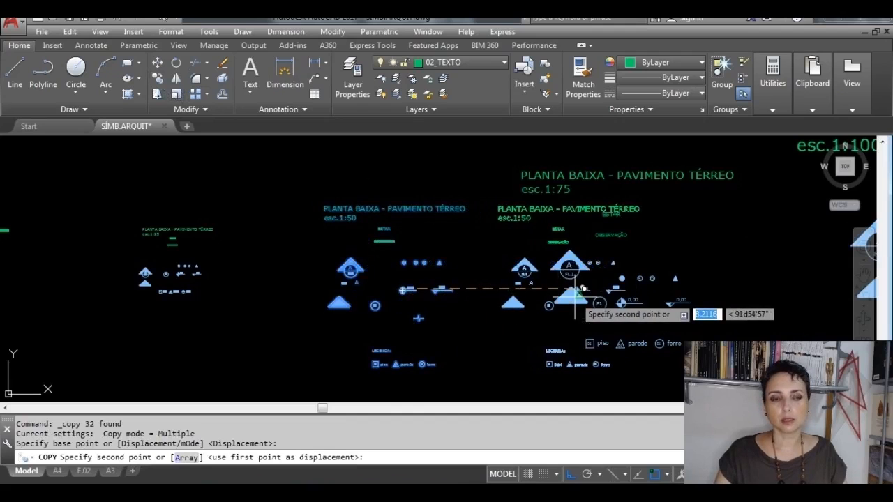
pyautogui.press('F8')
pyautogui.scroll(-4, 585, 293)
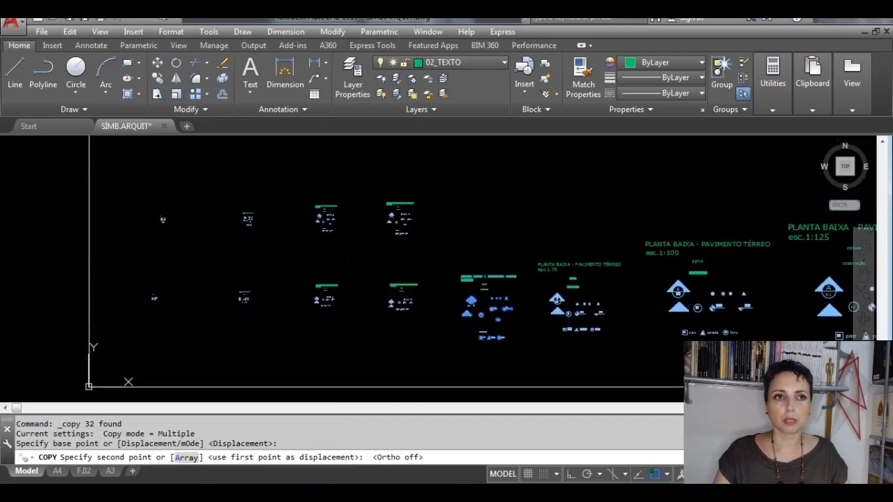
pyautogui.click(573, 205)
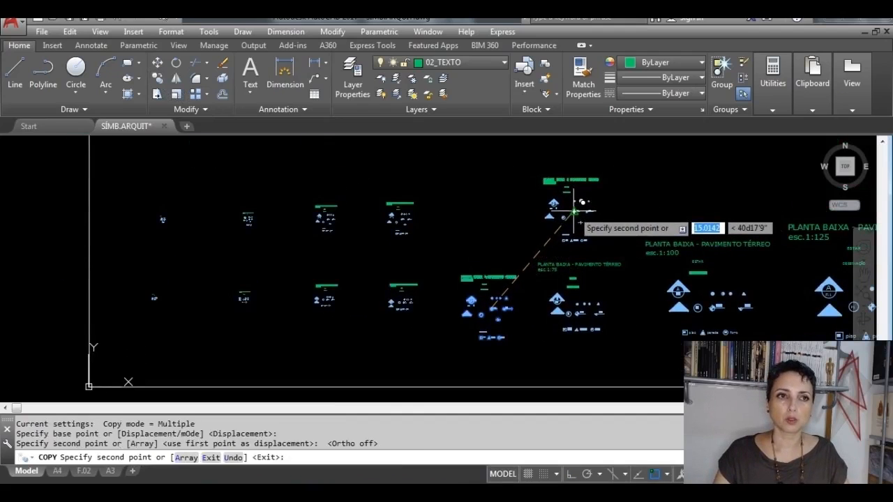
pyautogui.press('Escape')
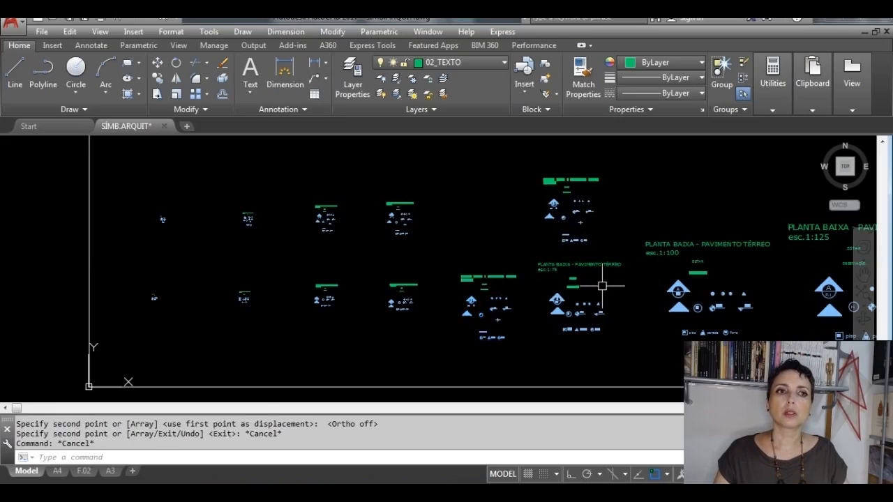
# Step: Turn the 02_COTA layer back on and check the scale factor label above the 1:75 reference set
pyautogui.scroll(2, 602, 286)
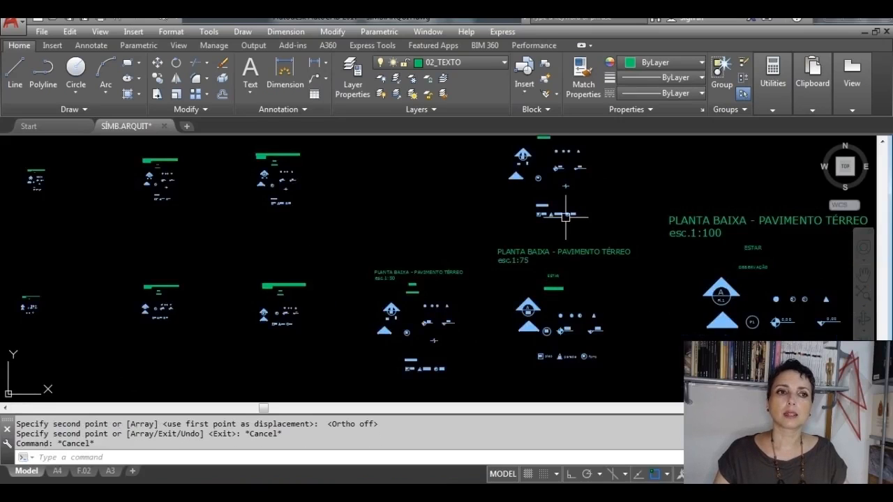
pyautogui.click(483, 66)
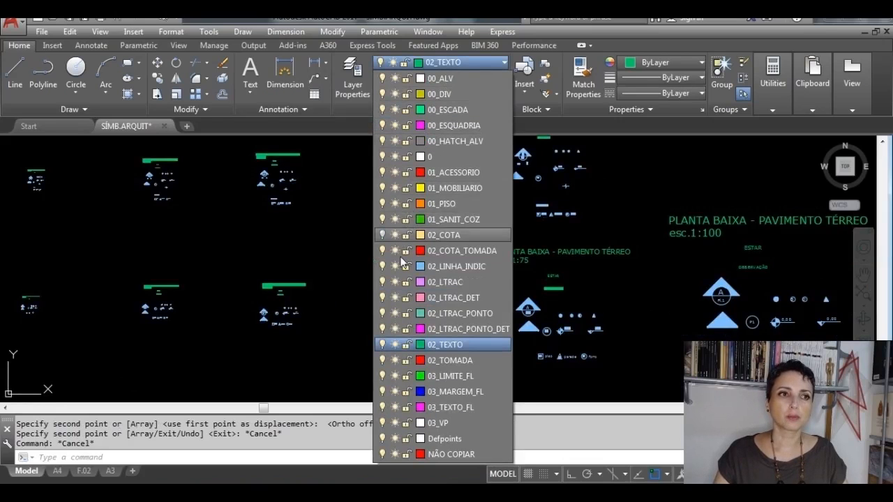
pyautogui.click(382, 235)
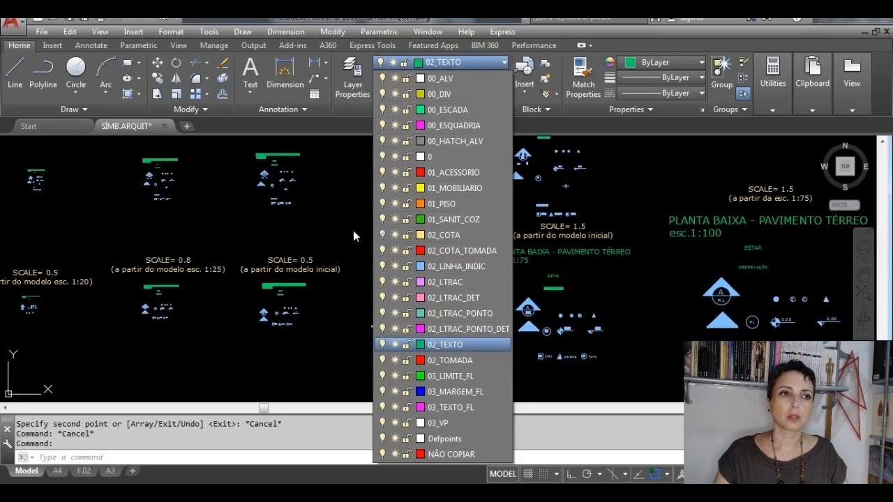
pyautogui.click(312, 225)
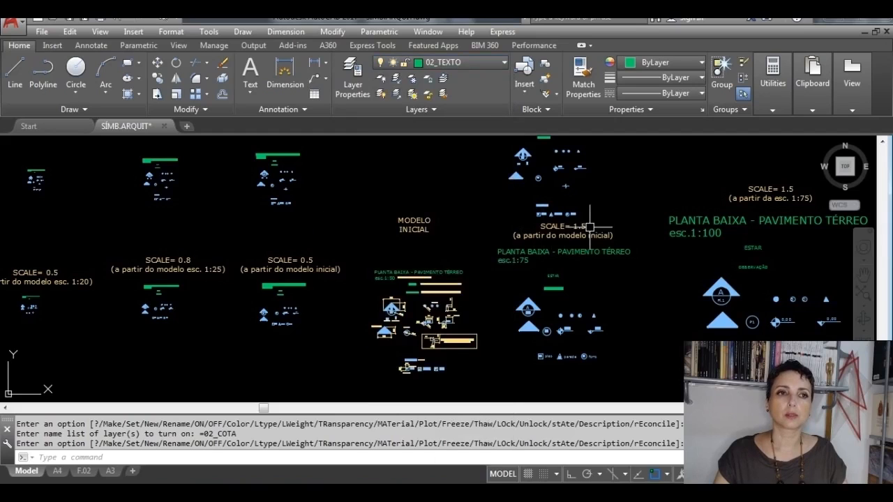
pyautogui.scroll(3, 561, 220)
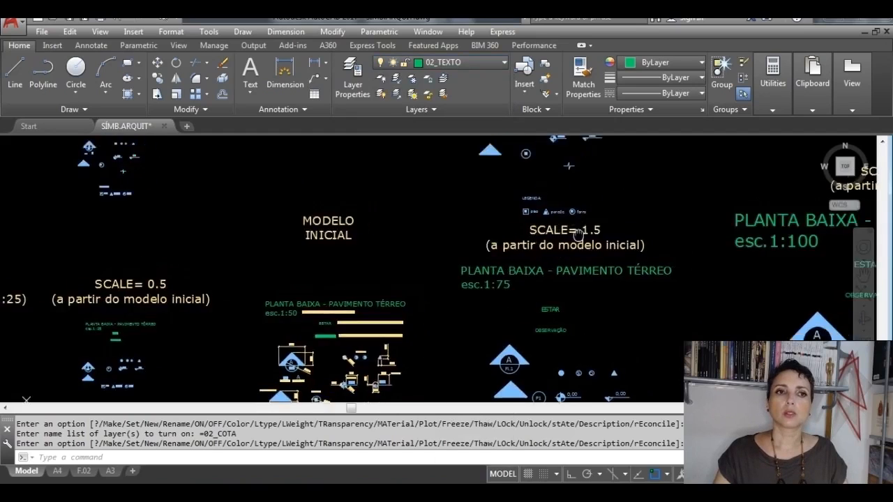
pyautogui.moveTo(591, 229); pyautogui.dragTo(514, 265, button='middle')
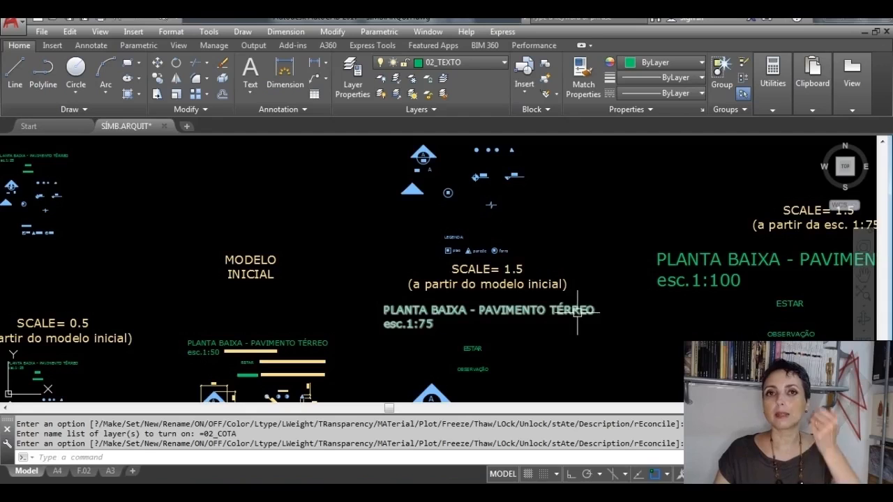
pyautogui.moveTo(577, 307)
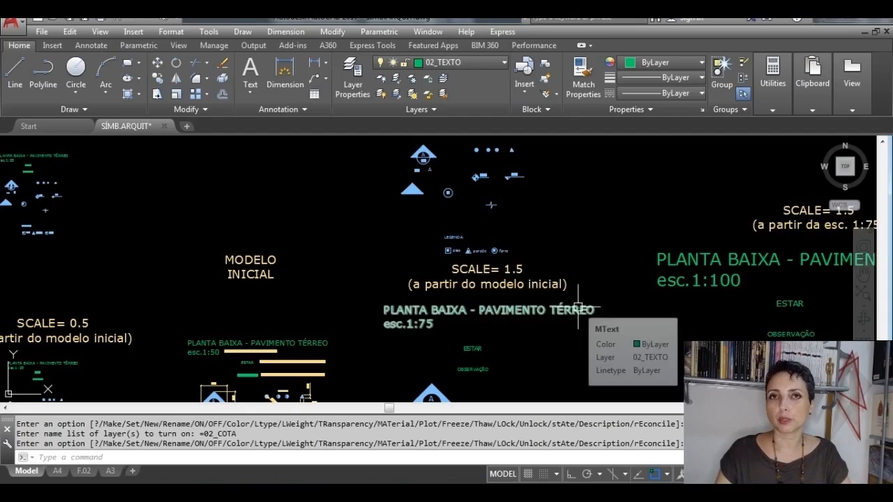
# Step: Move the copied 1:50 set straight up, clear of the SCALE= 1.5 label, with Ortho on and object snap off
pyautogui.moveTo(549, 255); pyautogui.dragTo(532, 318, button='middle')
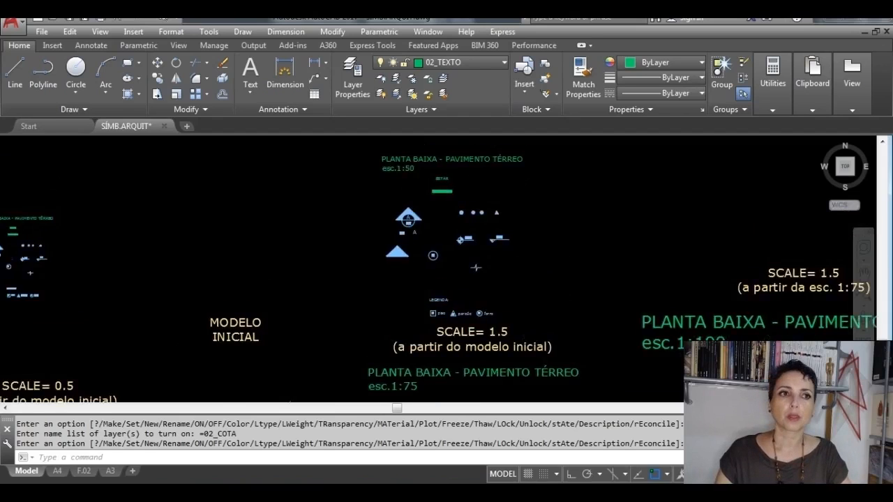
pyautogui.click(529, 321)
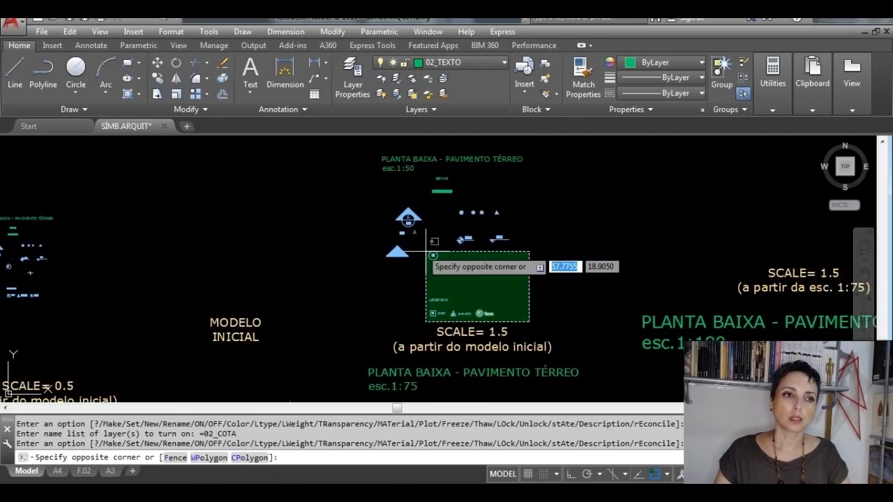
pyautogui.scroll(-3, 425, 235)
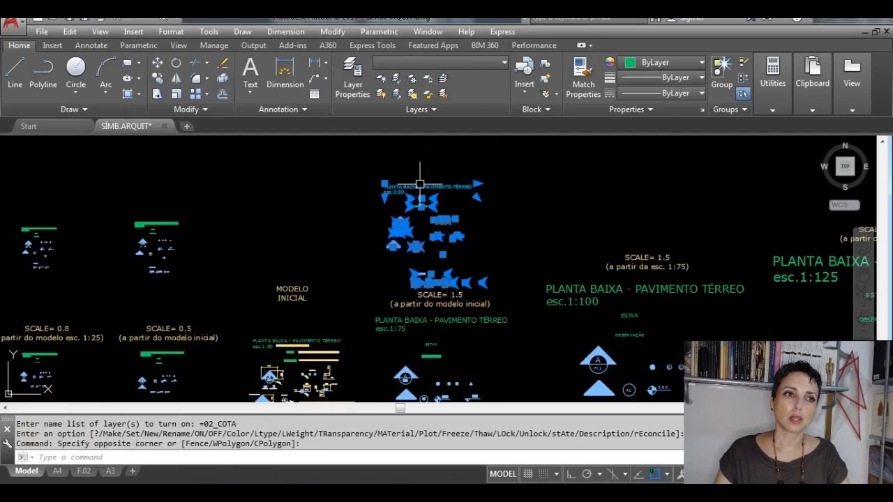
pyautogui.scroll(4, 474, 285)
pyautogui.scroll(-4, 474, 222)
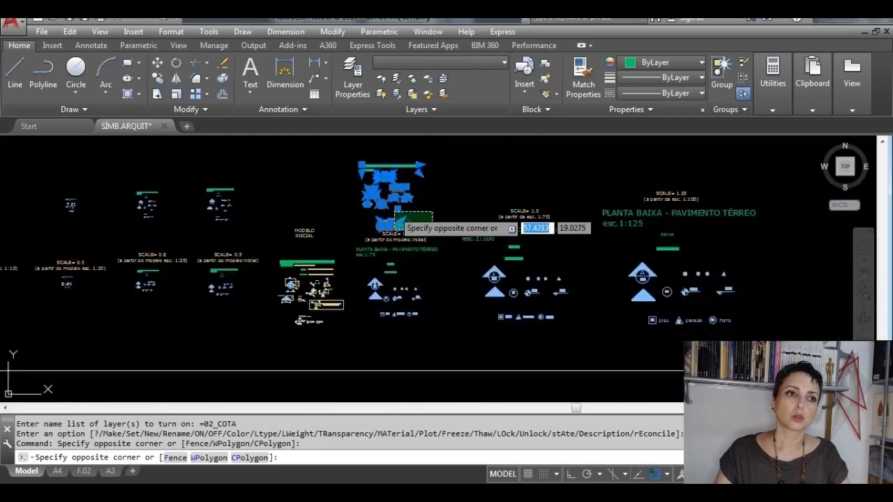
pyautogui.click(347, 154)
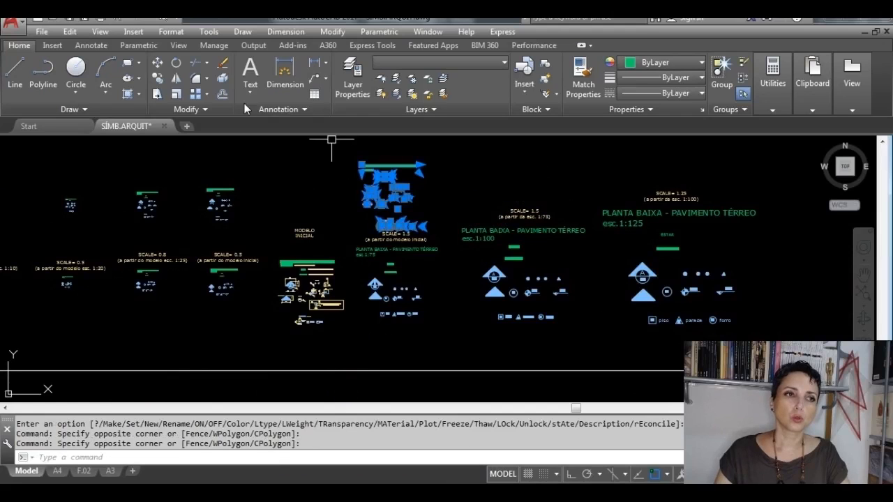
pyautogui.click(158, 62)
pyautogui.click(384, 187)
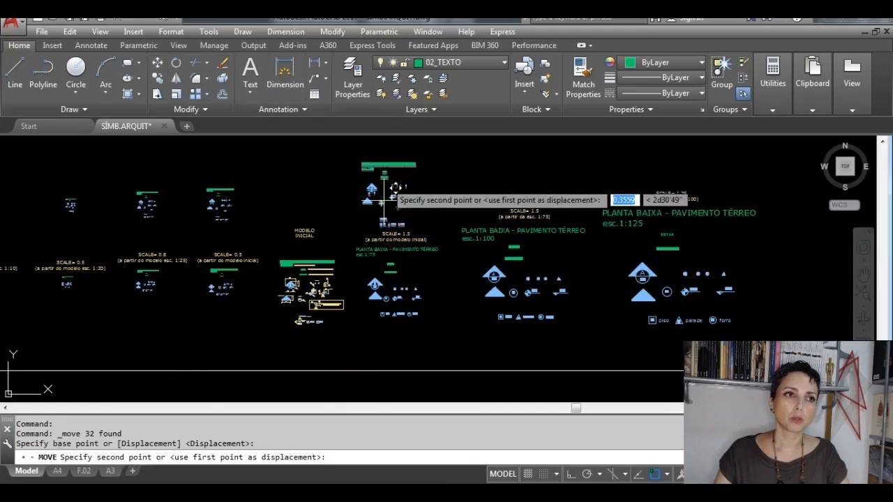
pyautogui.moveTo(392, 144); pyautogui.dragTo(387, 187, button='middle')
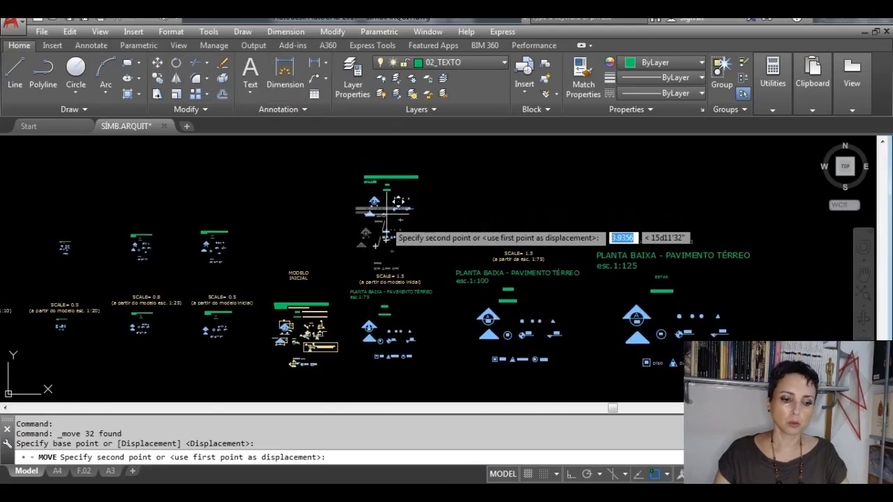
pyautogui.press('F8')
pyautogui.scroll(2, 381, 248)
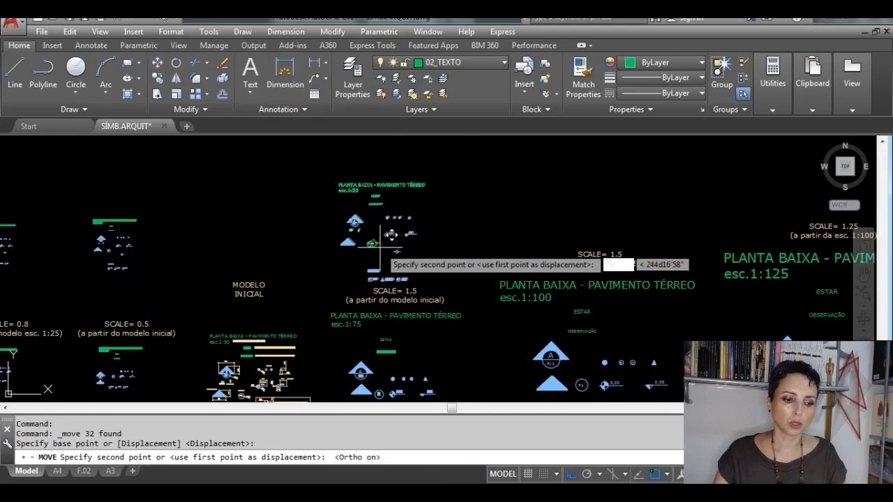
pyautogui.press('F3')
pyautogui.scroll(2, 380, 250)
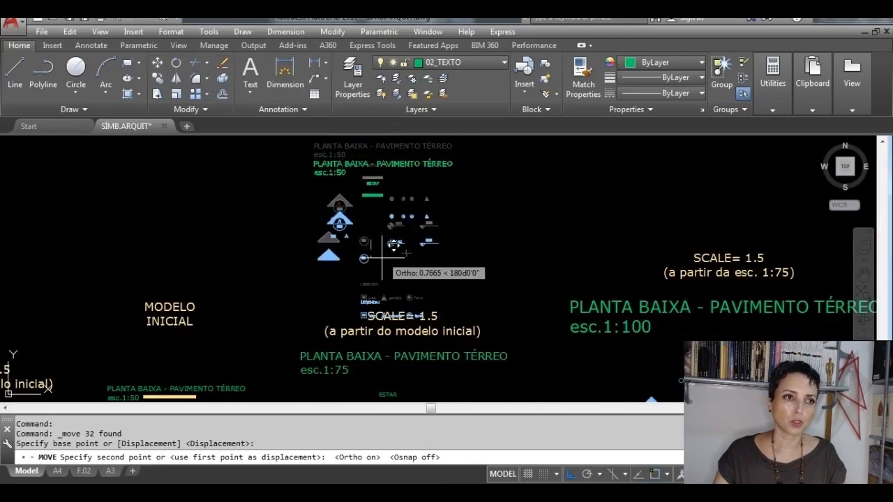
pyautogui.click(373, 216)
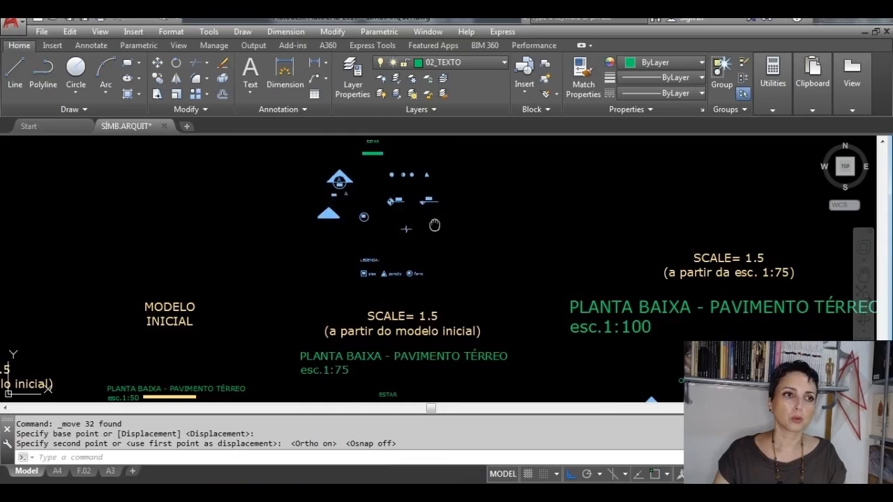
# Step: Scale the complete copied 1:50 set by a factor of 1.5 from a base point in its legend row
pyautogui.moveTo(408, 230); pyautogui.dragTo(423, 292, button='middle')
pyautogui.scroll(-2, 454, 293)
pyautogui.click(488, 329)
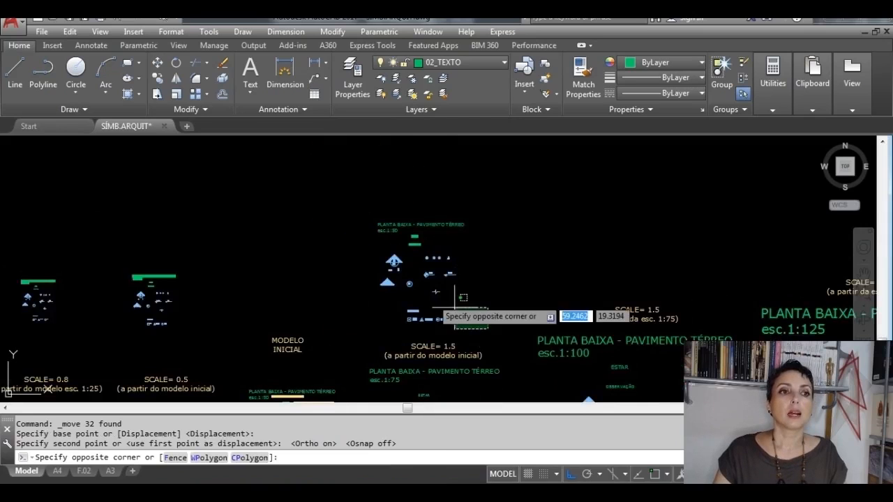
pyautogui.click(350, 203)
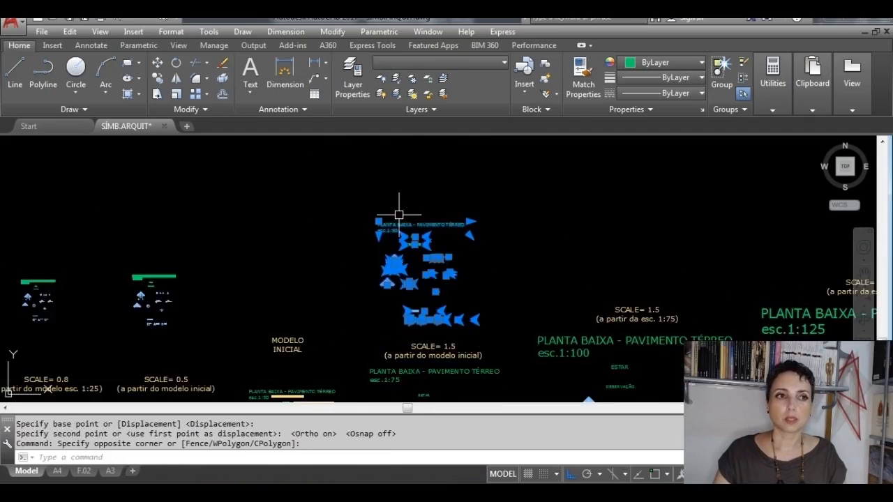
pyautogui.click(495, 322)
pyautogui.click(334, 197)
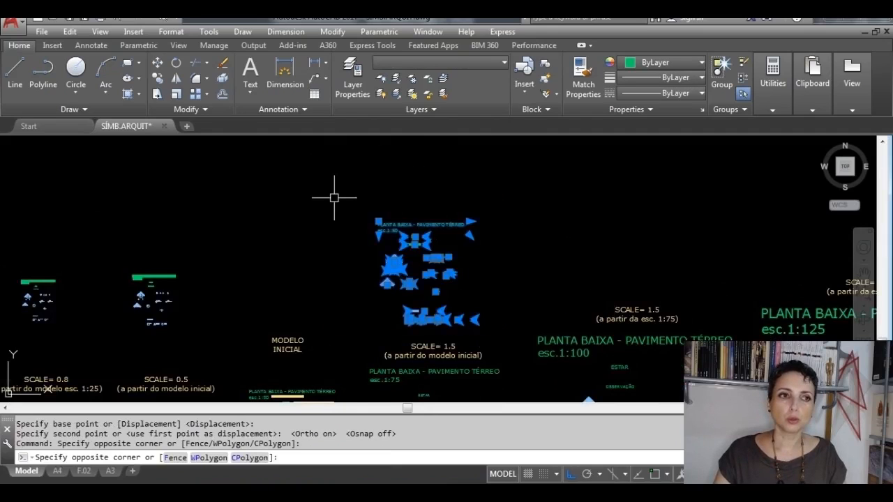
pyautogui.click(177, 95)
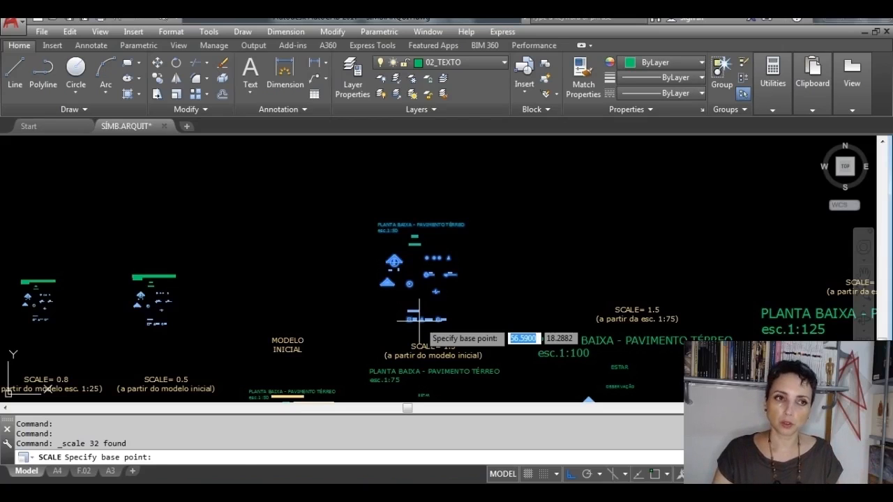
pyautogui.click(420, 319)
pyautogui.scroll(4, 419, 320)
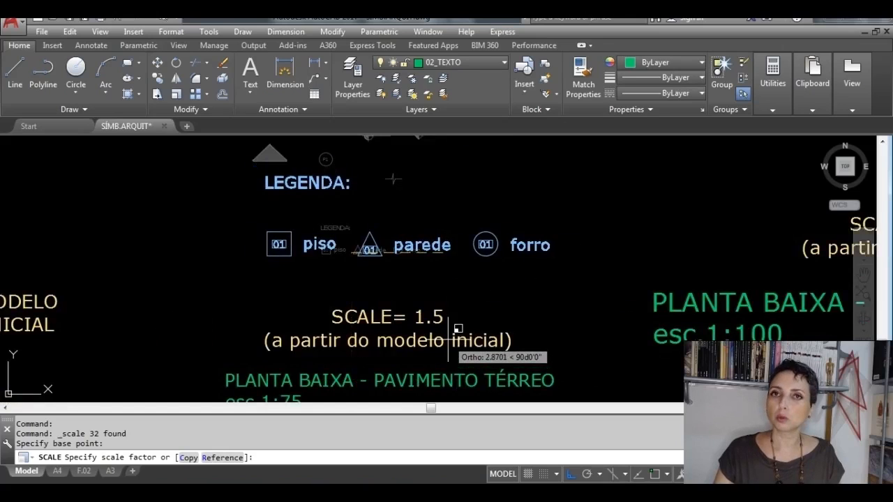
pyautogui.scroll(-5, 458, 328)
pyautogui.write('1.')
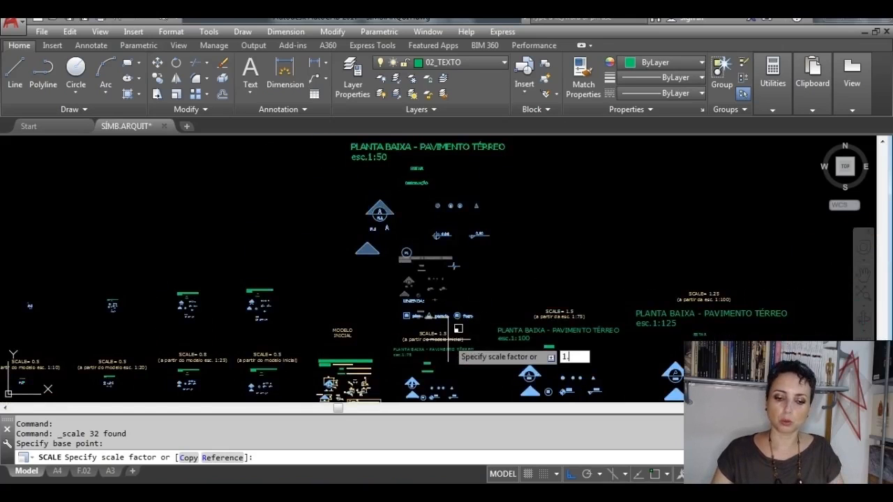
pyautogui.write('5')
pyautogui.press('Return')
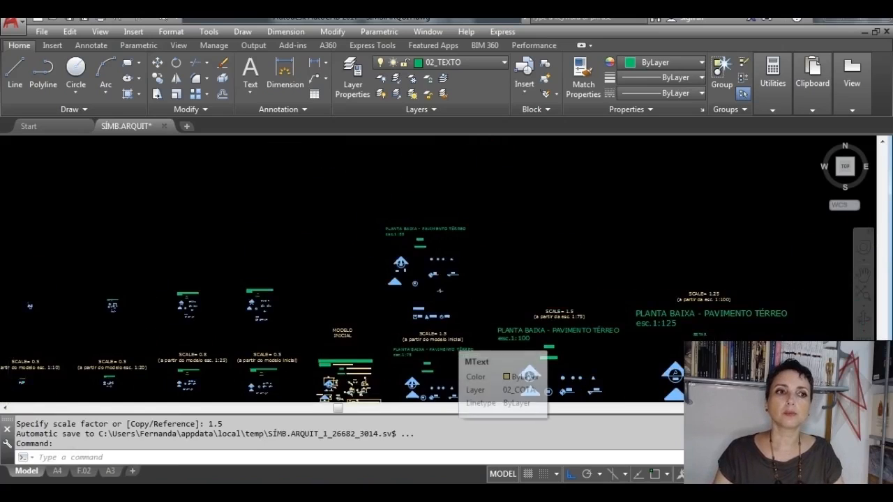
# Step: Change the scale note in the enlarged copy's PLANTA BAIXA title to esc.1:75
pyautogui.scroll(3, 457, 329)
pyautogui.scroll(-2, 396, 296)
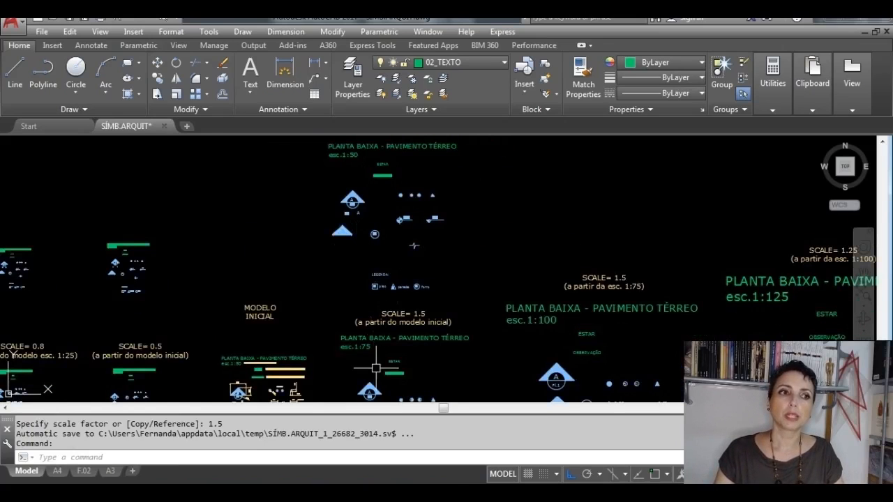
pyautogui.scroll(4, 371, 164)
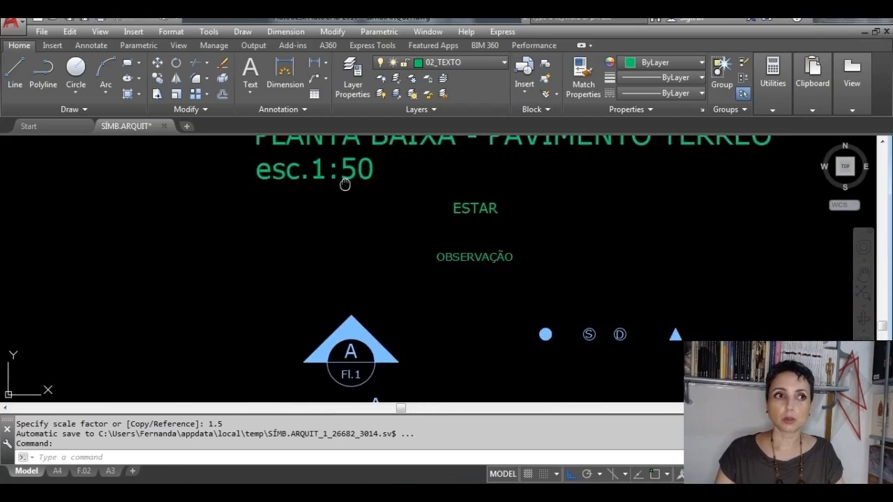
pyautogui.moveTo(349, 167); pyautogui.dragTo(339, 267, button='middle')
pyautogui.click(340, 266)
pyautogui.doubleClick(352, 268)
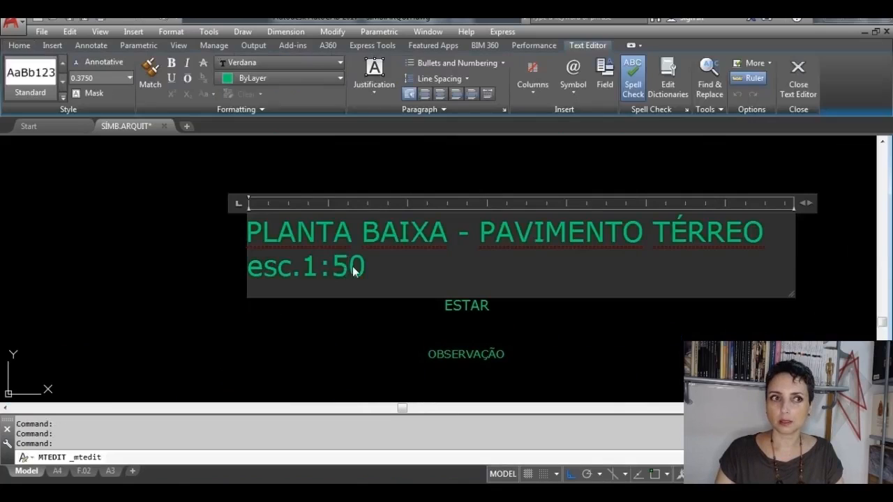
pyautogui.write('75')
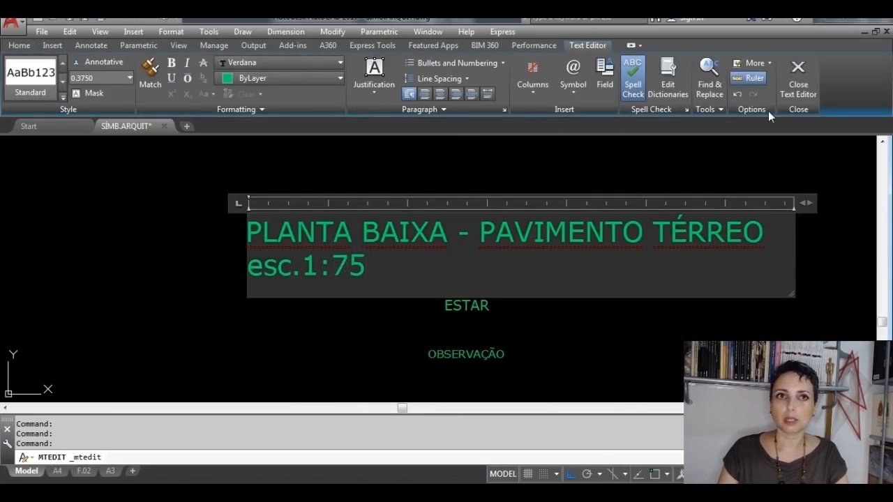
pyautogui.click(797, 71)
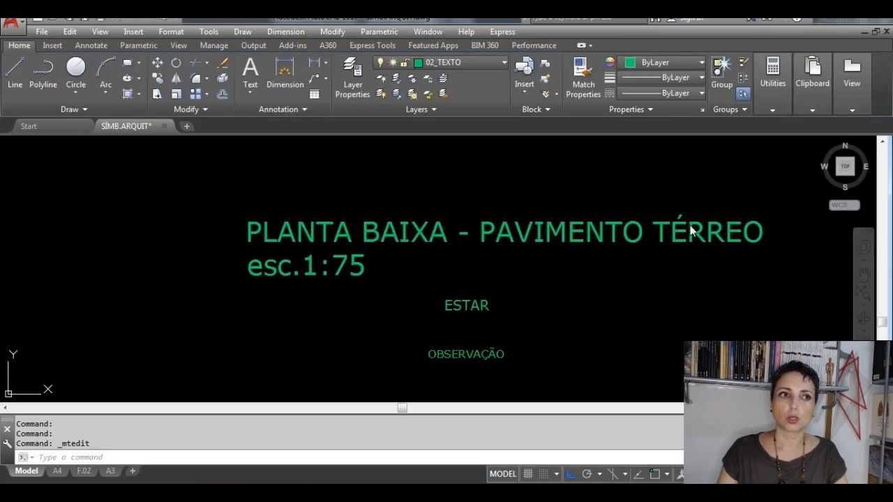
pyautogui.click(594, 301)
pyautogui.press('Escape')
# Step: Copy the complete enlarged 1:75 set to the empty space above the SCALE= 1.5 (a partir da esc. 1:75) label, with Ortho off
pyautogui.scroll(-6, 602, 303)
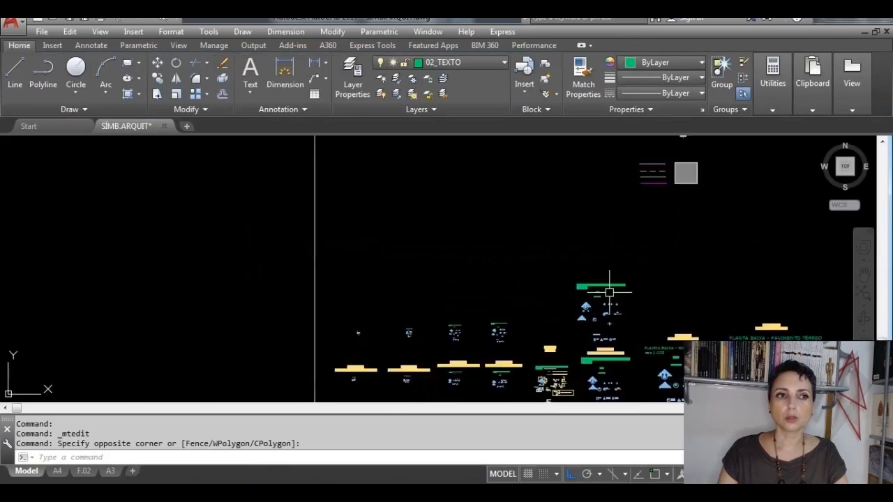
pyautogui.scroll(2, 468, 295)
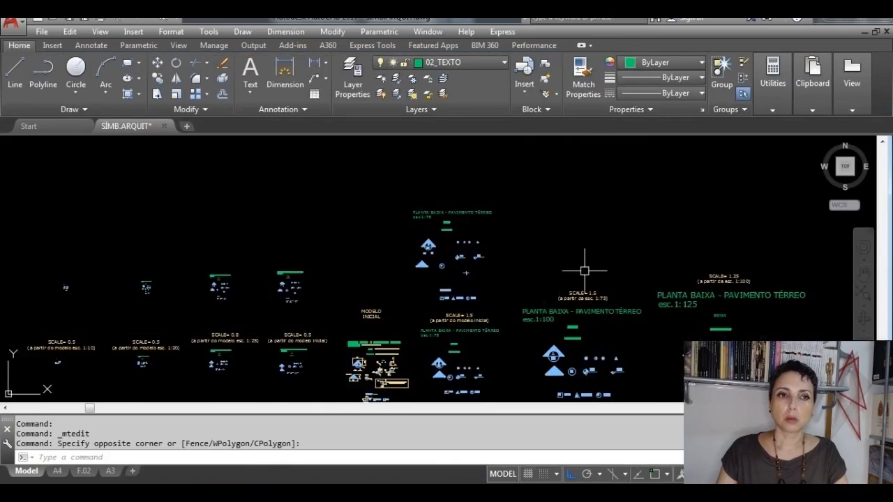
pyautogui.scroll(2, 463, 239)
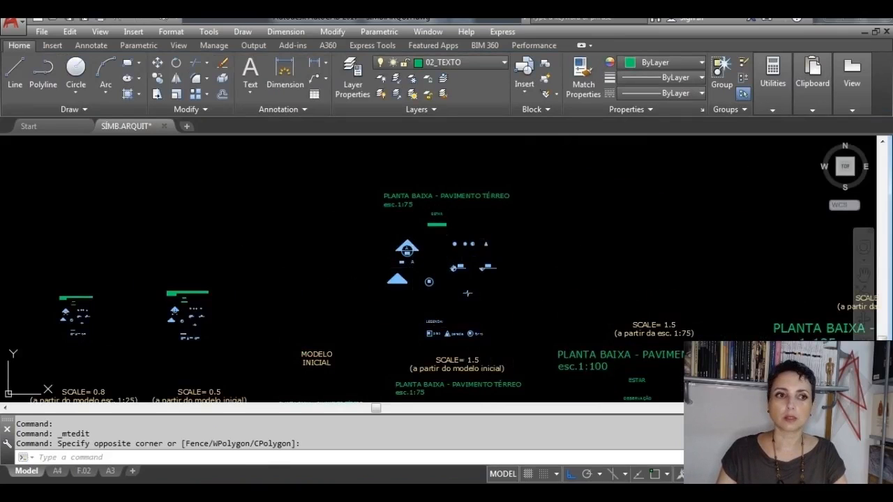
pyautogui.click(519, 347)
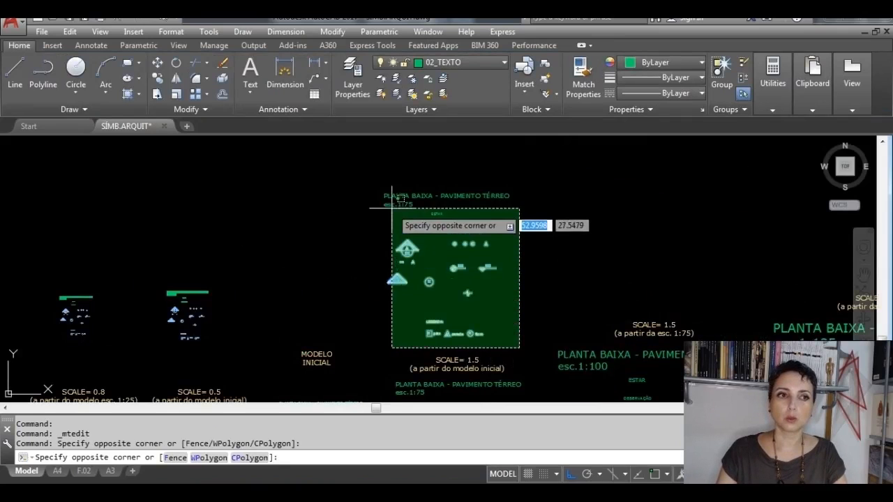
pyautogui.click(375, 171)
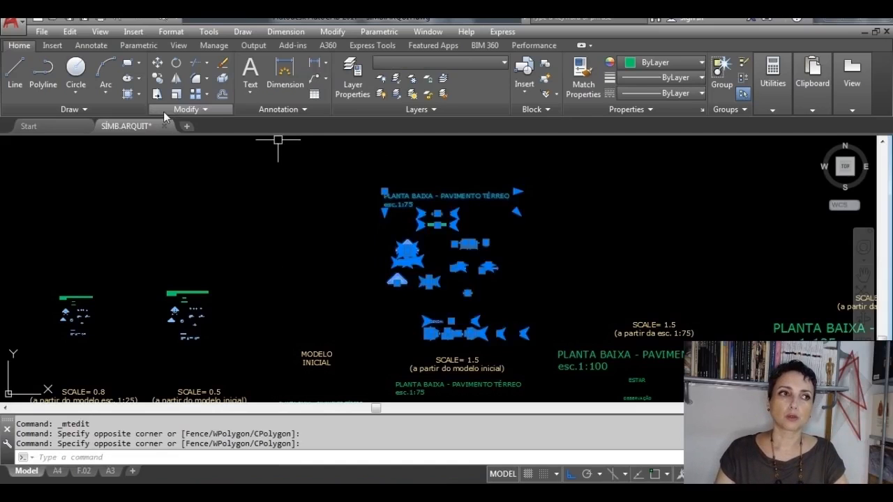
pyautogui.click(460, 331)
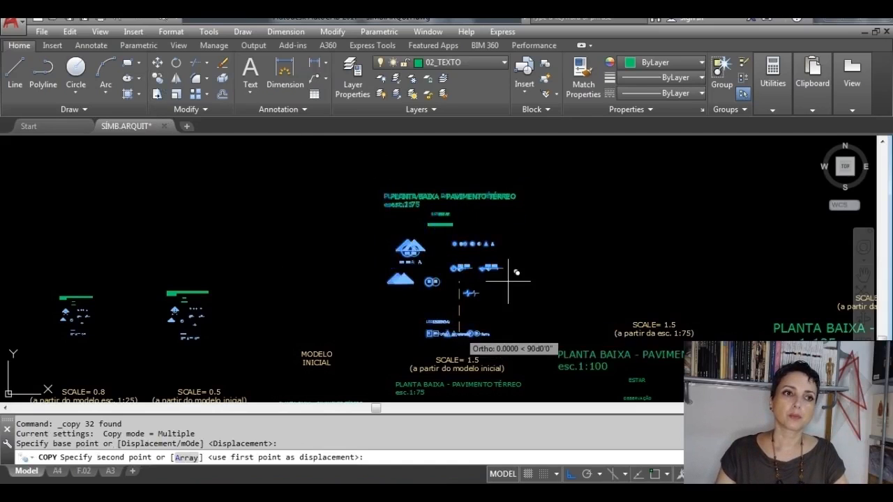
pyautogui.press('F8')
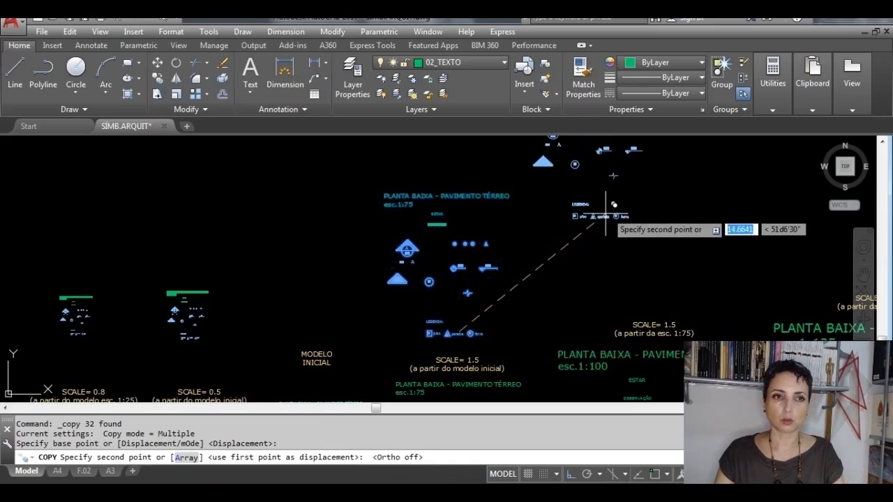
pyautogui.moveTo(614, 239); pyautogui.dragTo(409, 245, button='middle')
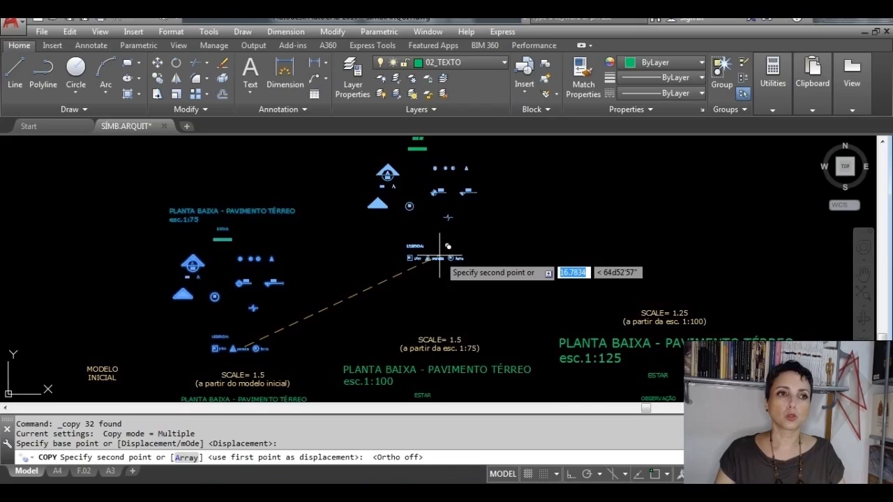
pyautogui.click(439, 246)
pyautogui.press('Escape')
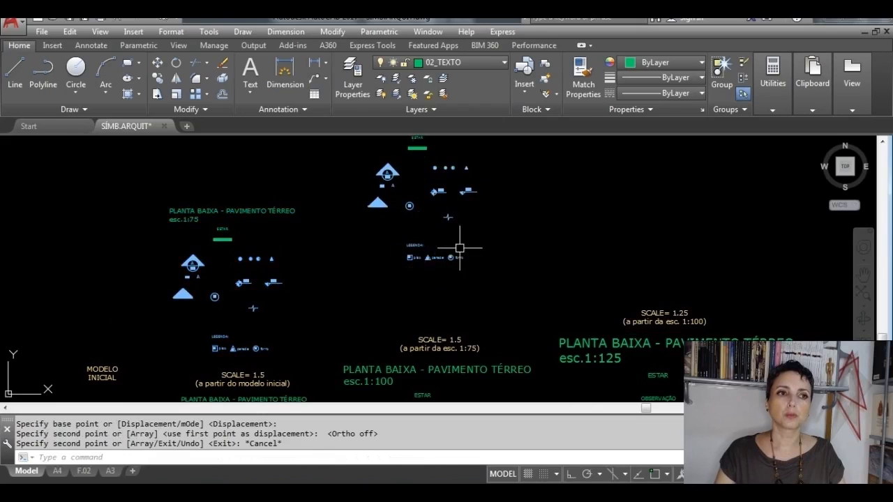
# Step: Scale the new copy above the 1:100 reference set by a factor of 1.5 from a base point near its legend
pyautogui.scroll(5, 454, 357)
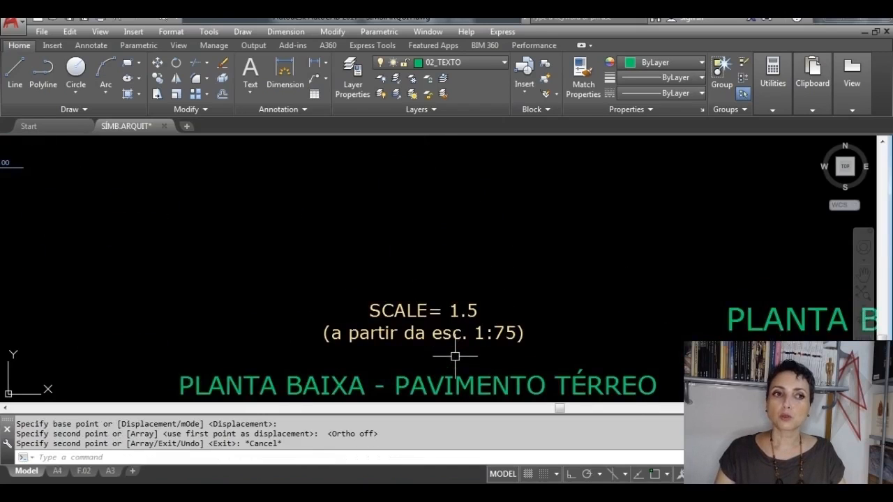
pyautogui.scroll(-6, 455, 357)
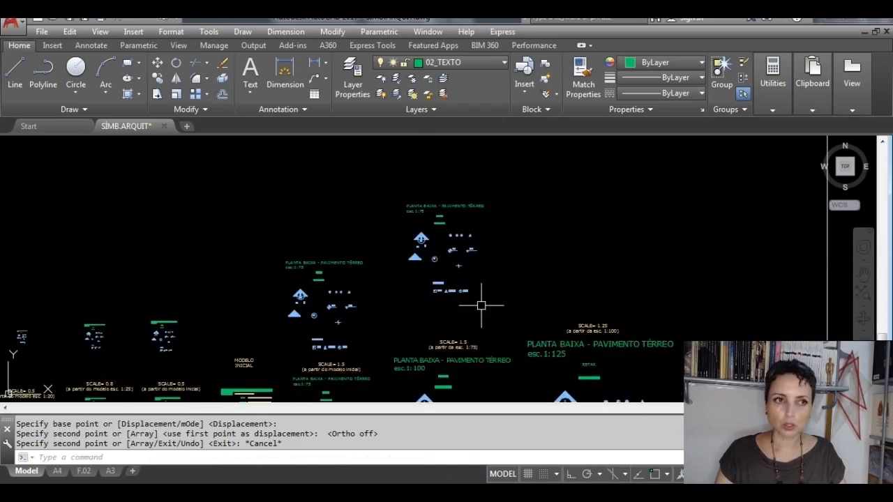
pyautogui.click(502, 319)
pyautogui.click(421, 212)
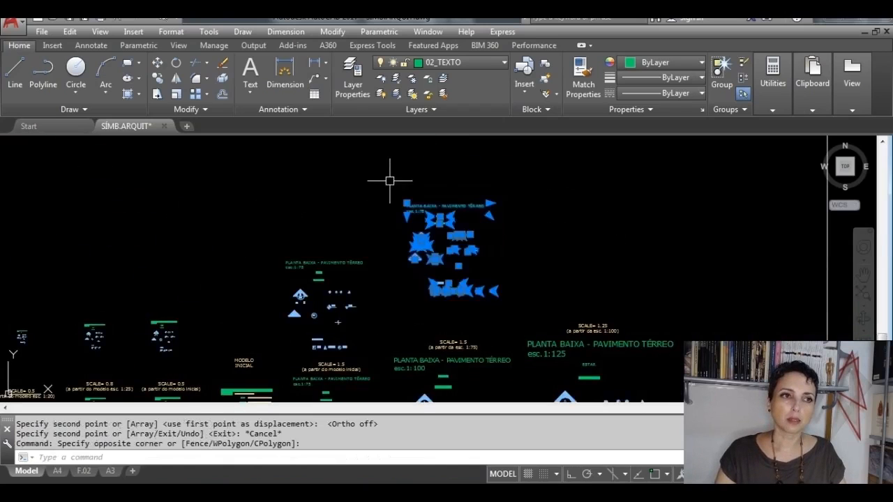
pyautogui.click(521, 309)
pyautogui.click(401, 208)
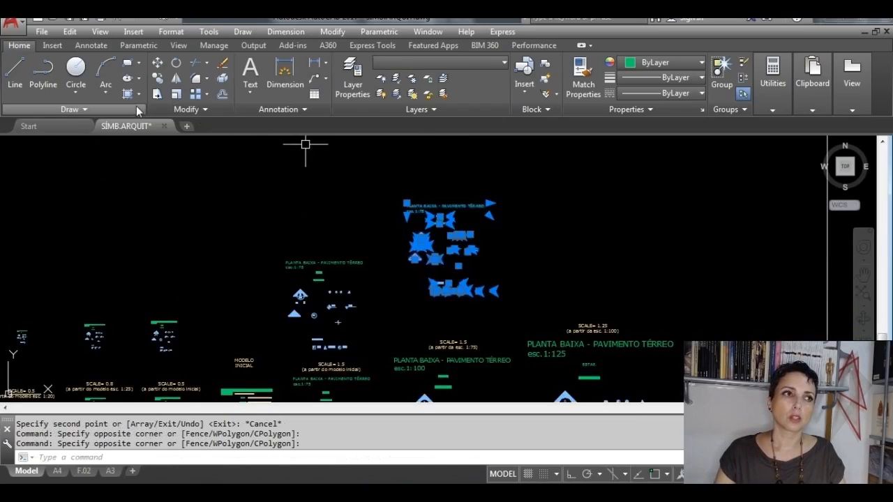
pyautogui.click(176, 94)
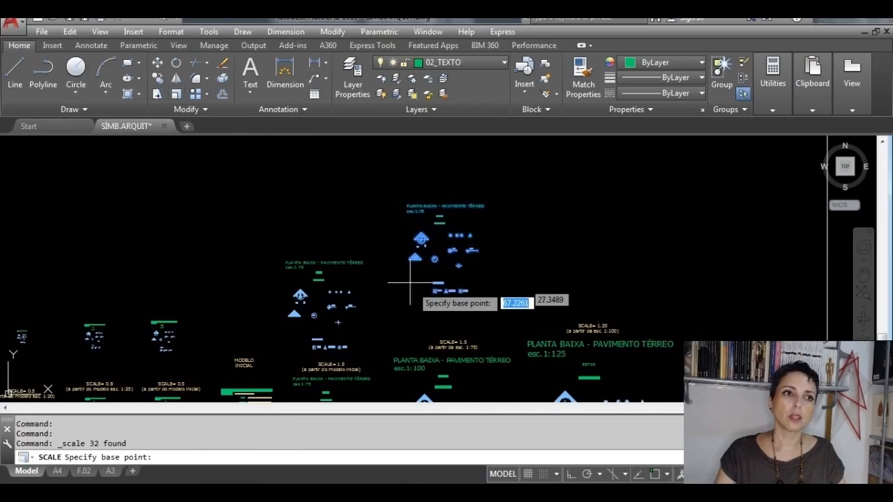
pyautogui.click(443, 272)
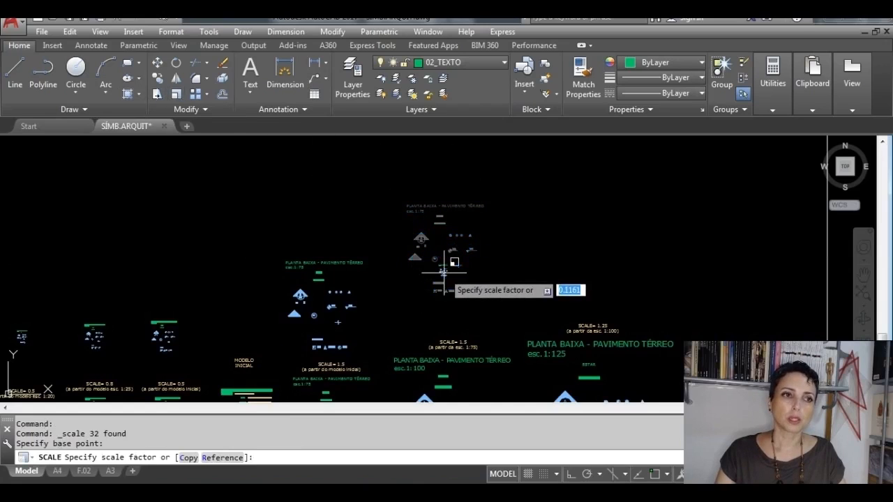
pyautogui.press('Return')
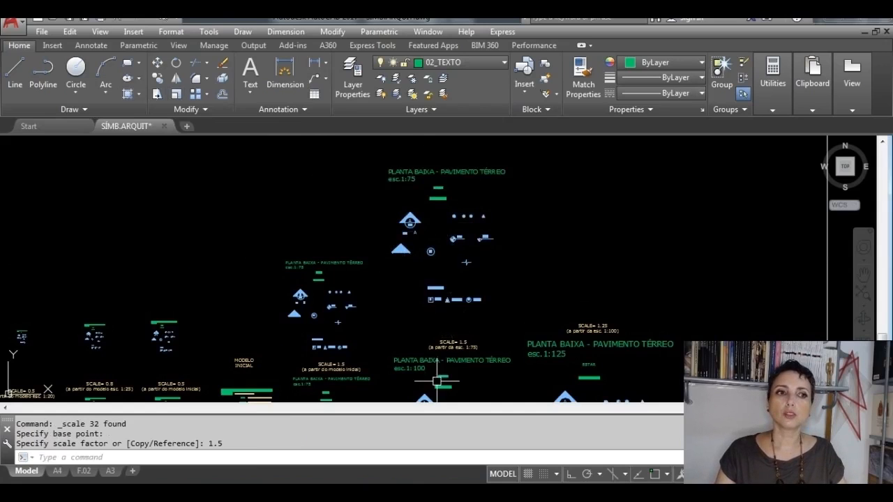
# Step: Change the scale note in the newly enlarged copy's PLANTA BAIXA title to esc.1:100
pyautogui.scroll(4, 436, 381)
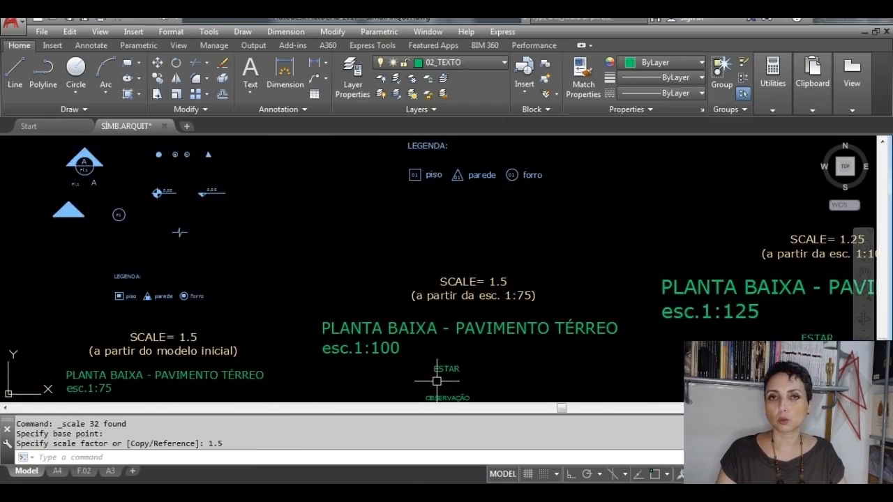
pyautogui.moveTo(472, 232); pyautogui.dragTo(476, 405, button='middle')
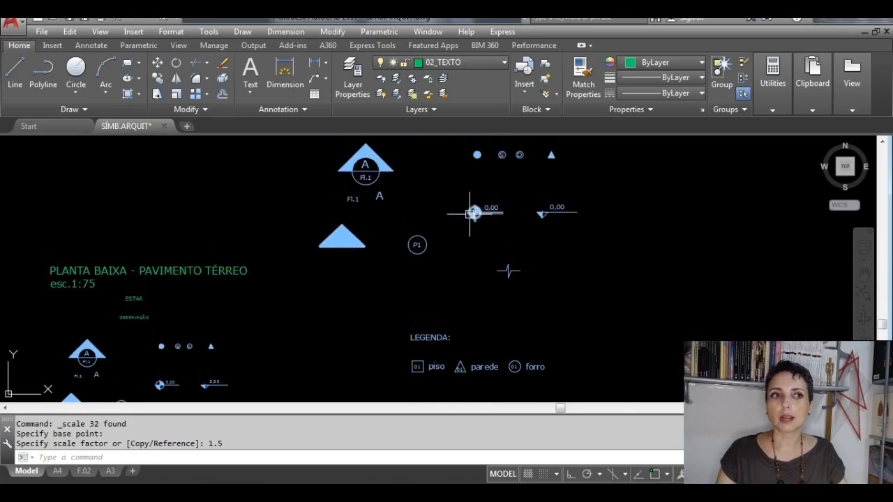
pyautogui.moveTo(452, 238); pyautogui.dragTo(447, 403, button='middle')
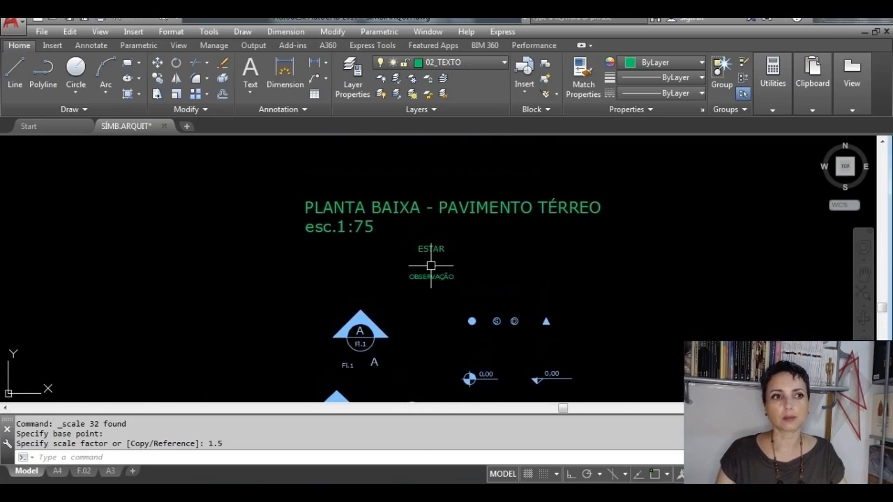
pyautogui.doubleClick(382, 204)
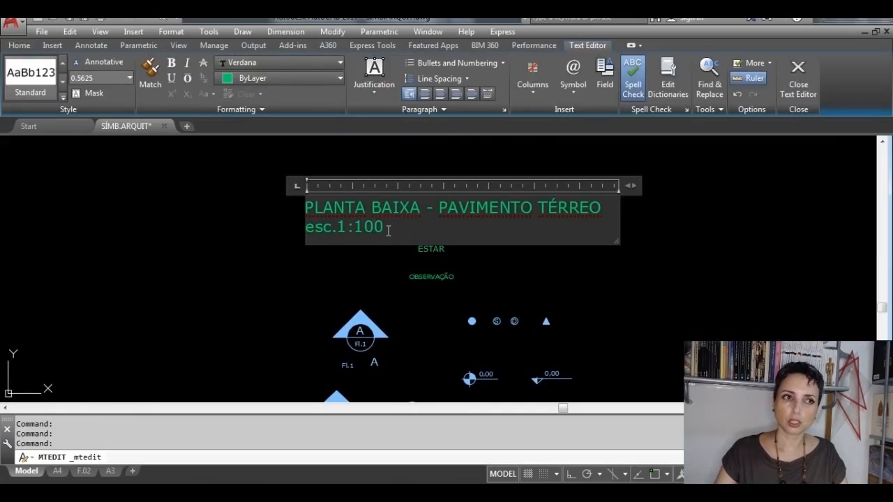
pyautogui.click(801, 78)
# Step: Copy the complete new 1:100 set to the empty space above the 1:125 reference set
pyautogui.scroll(-6, 658, 289)
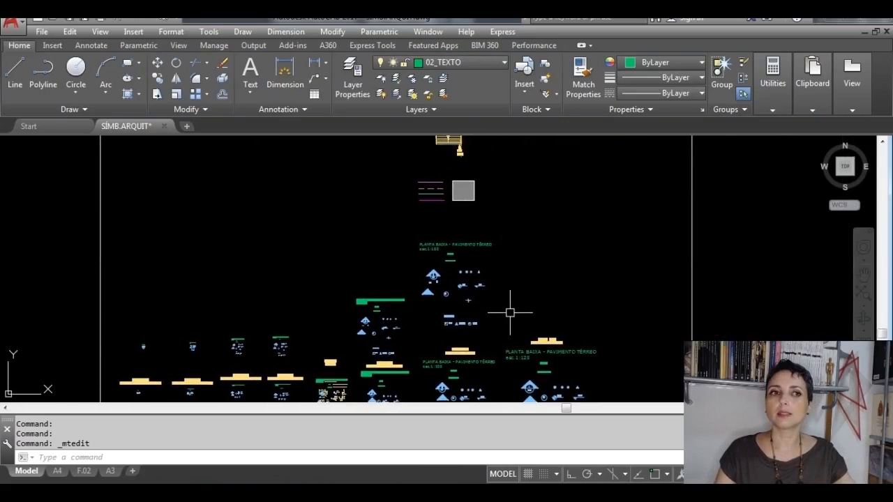
pyautogui.click(514, 327)
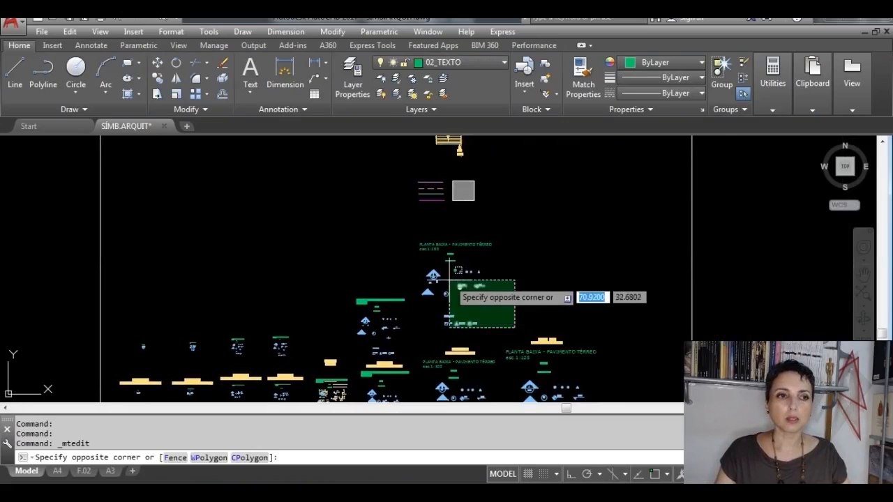
pyautogui.click(421, 232)
pyautogui.click(515, 328)
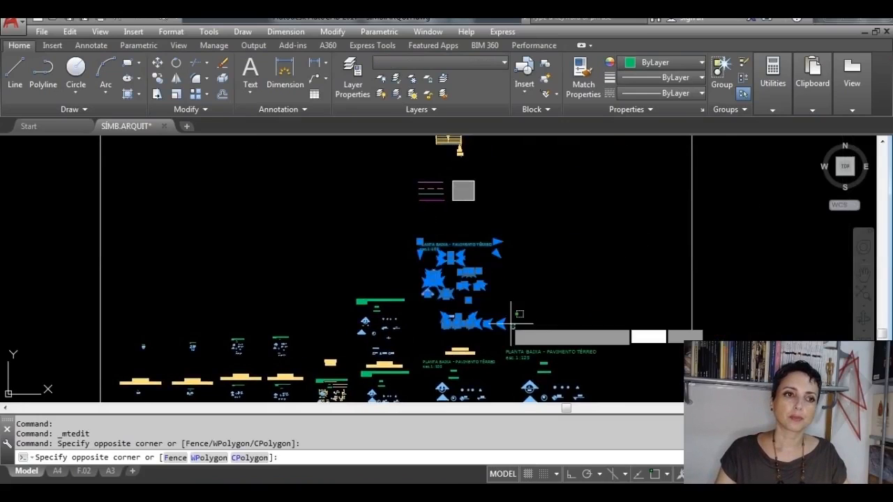
pyautogui.click(422, 236)
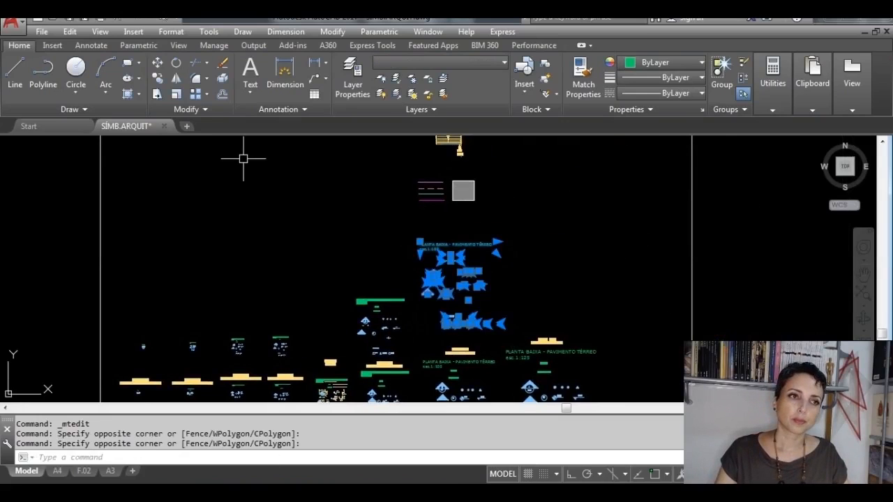
pyautogui.click(157, 79)
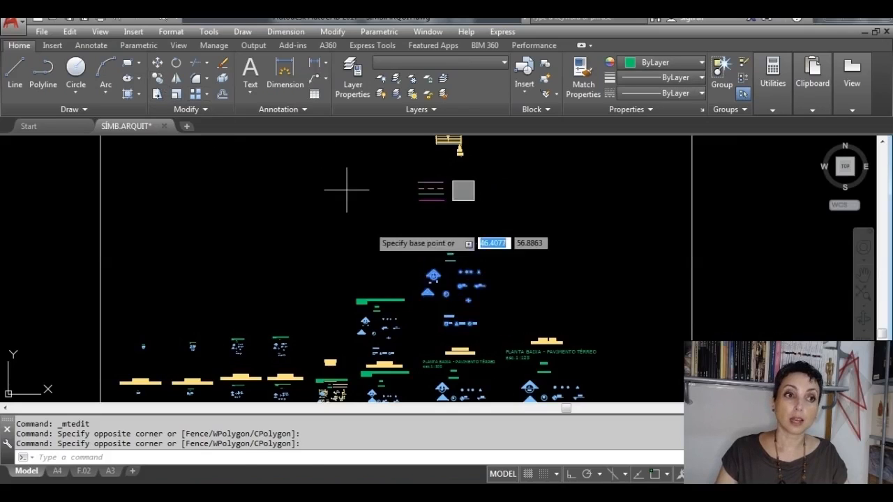
pyautogui.click(457, 282)
pyautogui.click(568, 260)
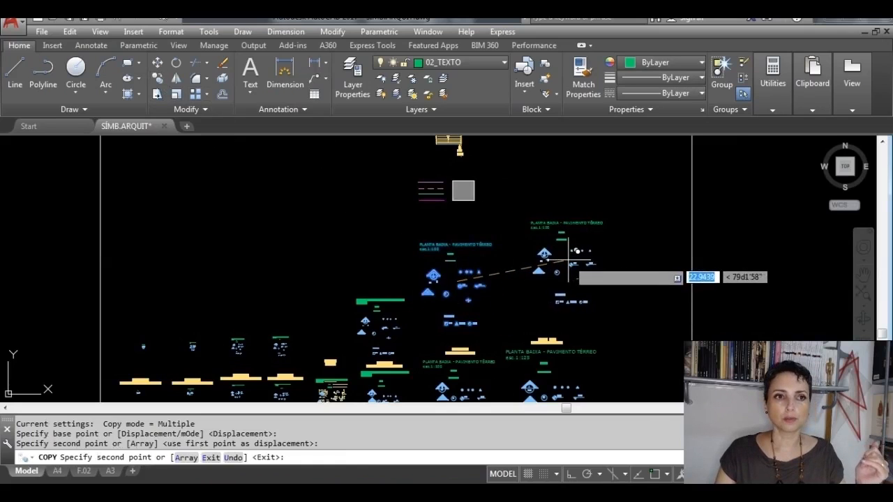
pyautogui.press('Escape')
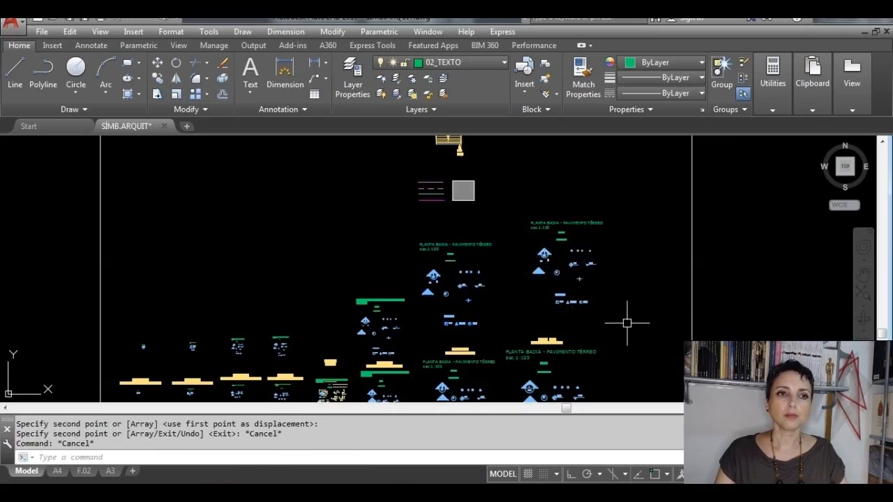
# Step: Scale the copied 1:100 set by the 1.25 factor given above the 1:125 reference set, from a base point at its legend
pyautogui.click(624, 311)
pyautogui.click(523, 195)
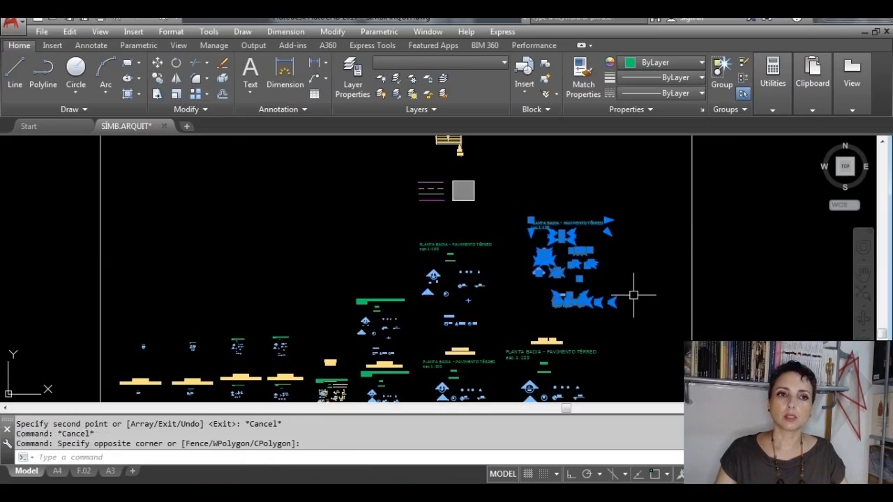
pyautogui.click(482, 172)
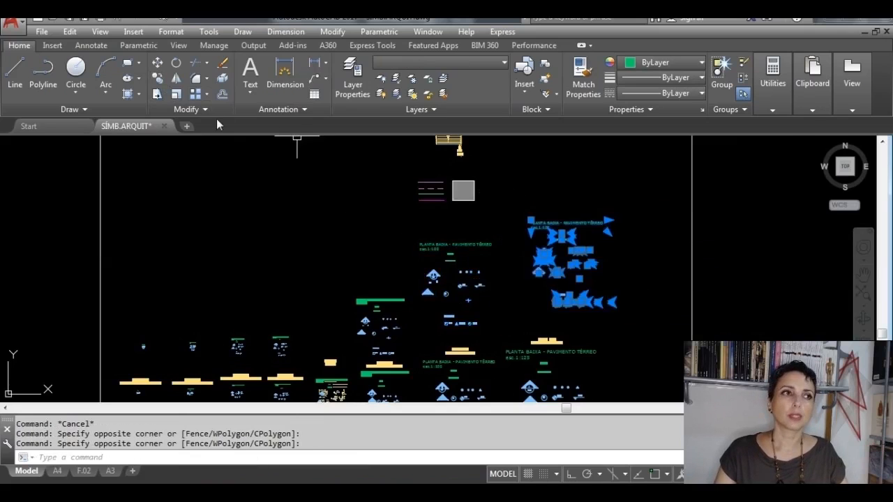
pyautogui.click(175, 95)
pyautogui.click(566, 300)
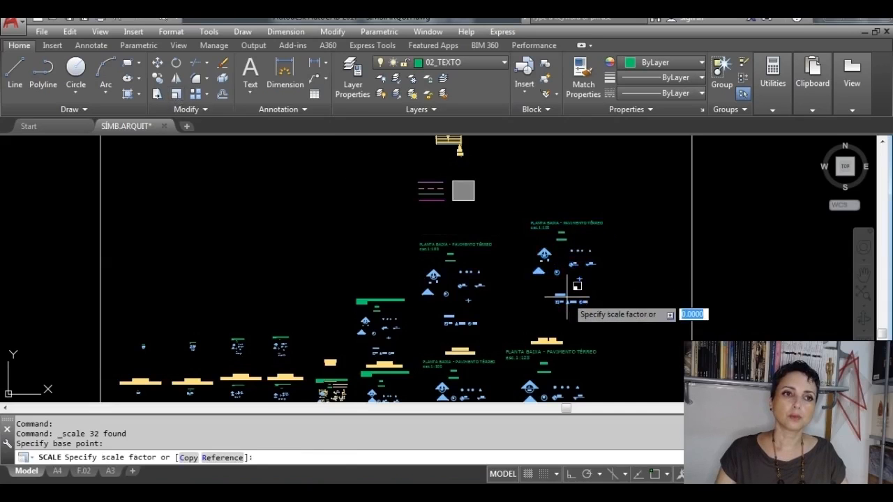
pyautogui.scroll(3, 568, 303)
pyautogui.scroll(5, 571, 326)
pyautogui.moveTo(562, 340); pyautogui.dragTo(537, 135, button='middle')
pyautogui.scroll(4, 541, 138)
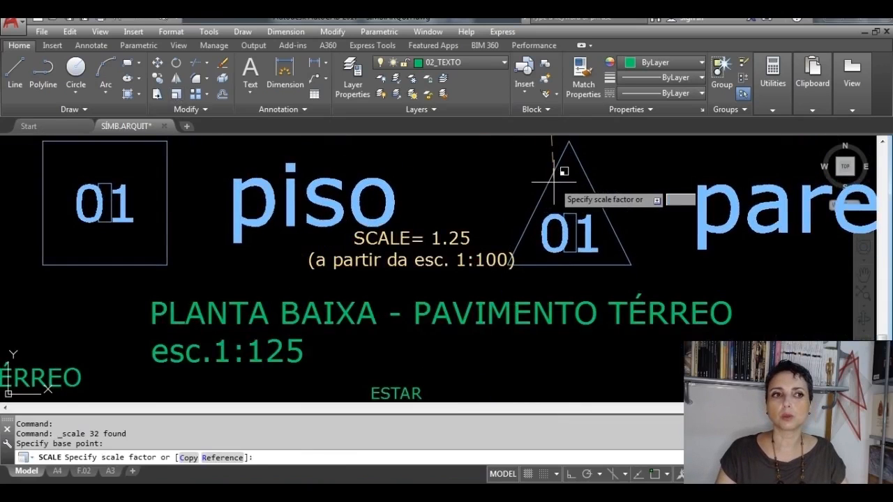
pyautogui.scroll(-6, 553, 183)
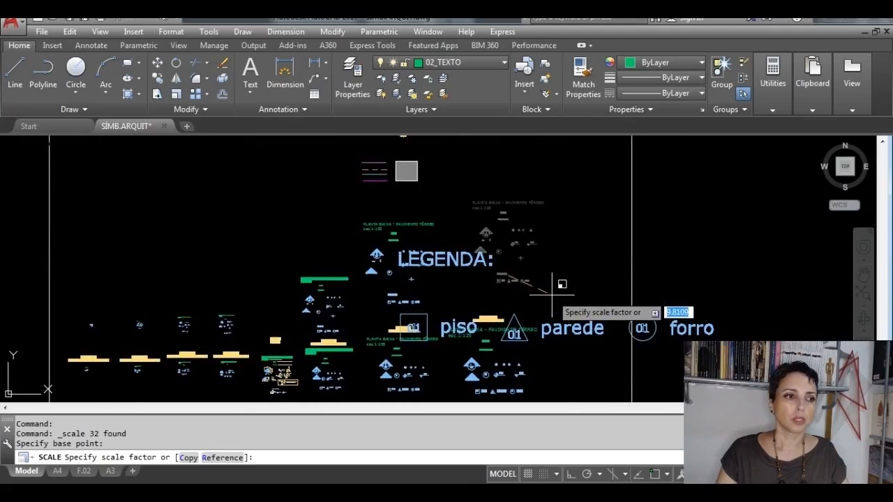
pyautogui.write('1')
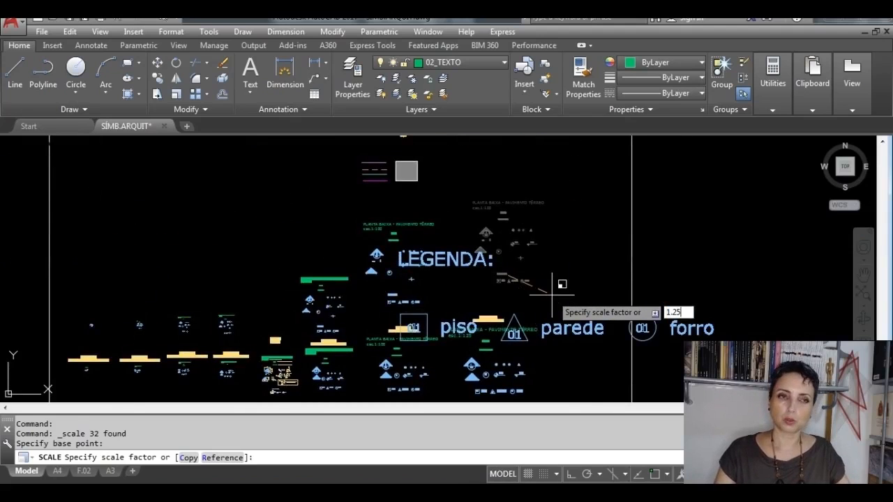
pyautogui.write('.25')
pyautogui.press('Return')
# Step: Change the scale note in the newly enlarged copy's PLANTA BAIXA title to esc.1:125
pyautogui.scroll(8, 484, 332)
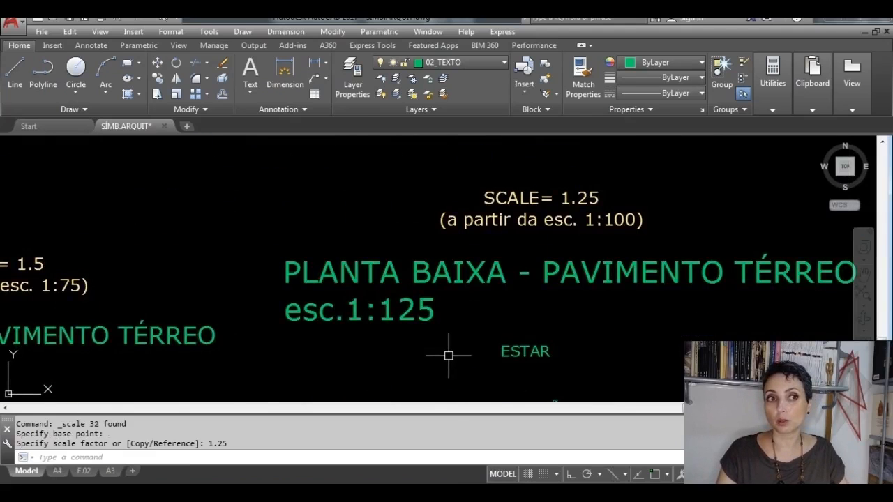
pyautogui.scroll(-6, 478, 294)
pyautogui.scroll(3, 514, 184)
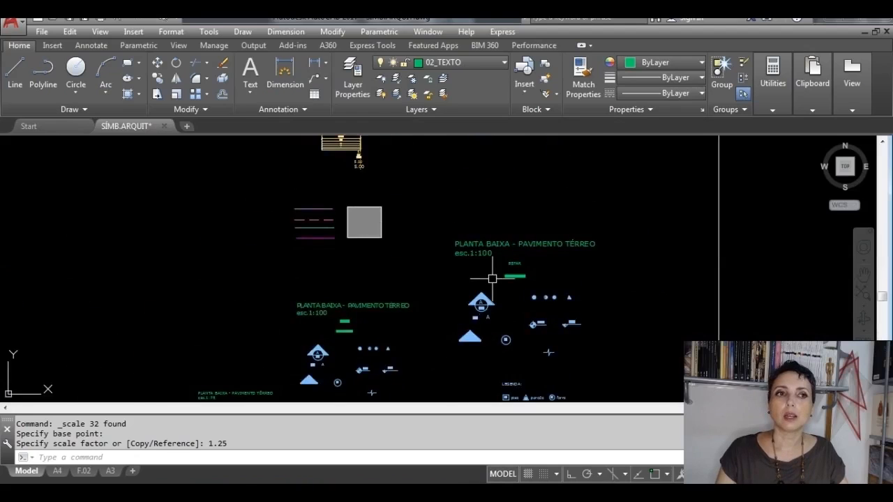
pyautogui.scroll(6, 491, 275)
pyautogui.doubleClick(486, 217)
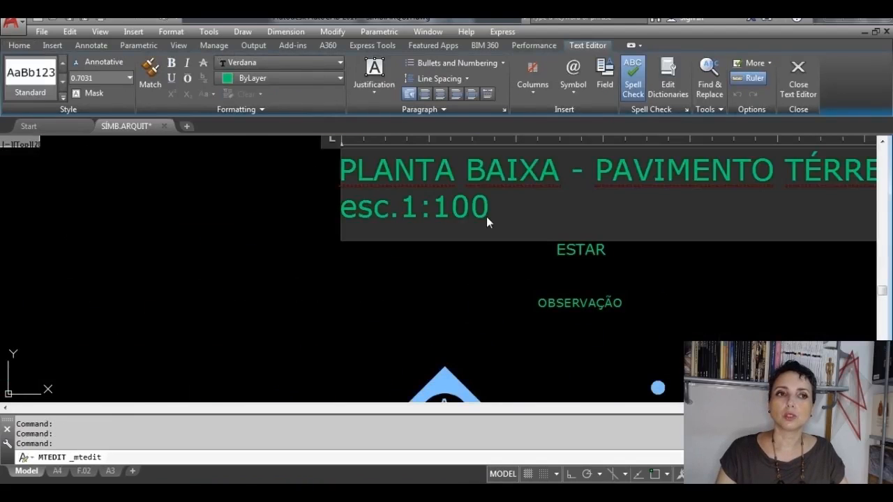
pyautogui.press('BackSpace')
pyautogui.press('BackSpace')
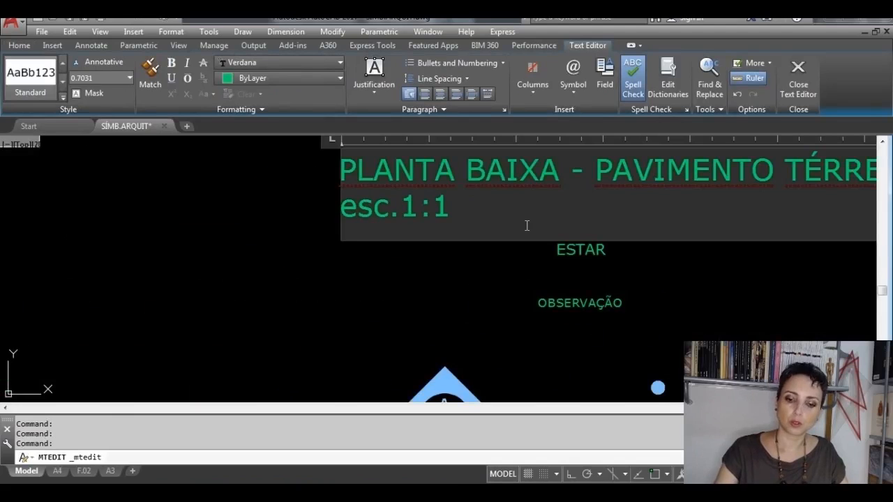
pyautogui.write('2')
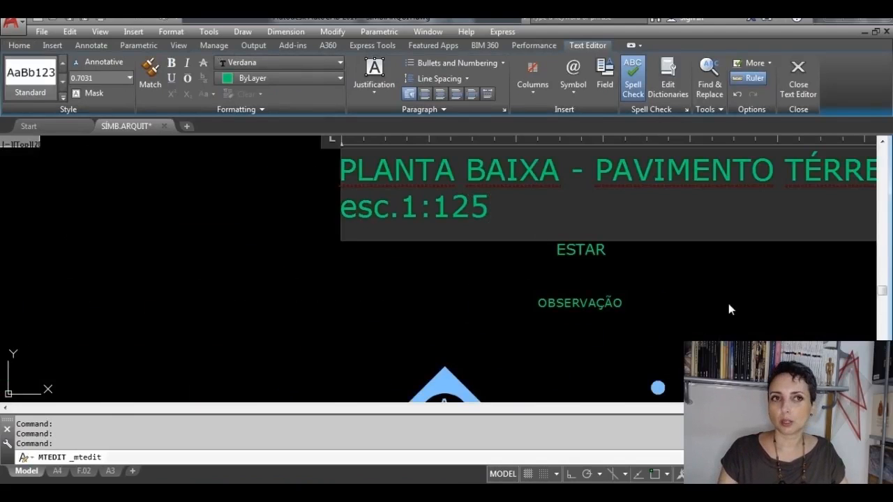
pyautogui.write('5')
pyautogui.click(798, 79)
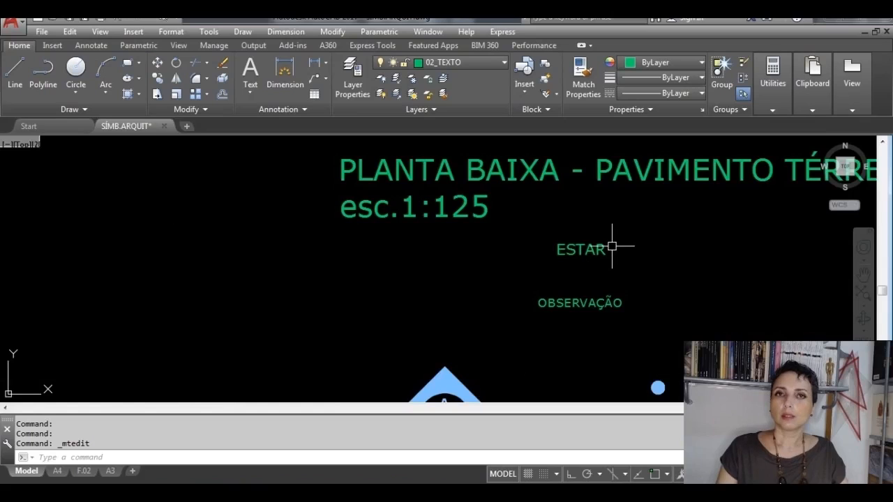
# Step: Review the row of scaled symbol sets and their scale factor notes against the 1:50 initial model
pyautogui.scroll(-7, 612, 247)
pyautogui.moveTo(550, 342); pyautogui.dragTo(579, 261, button='middle')
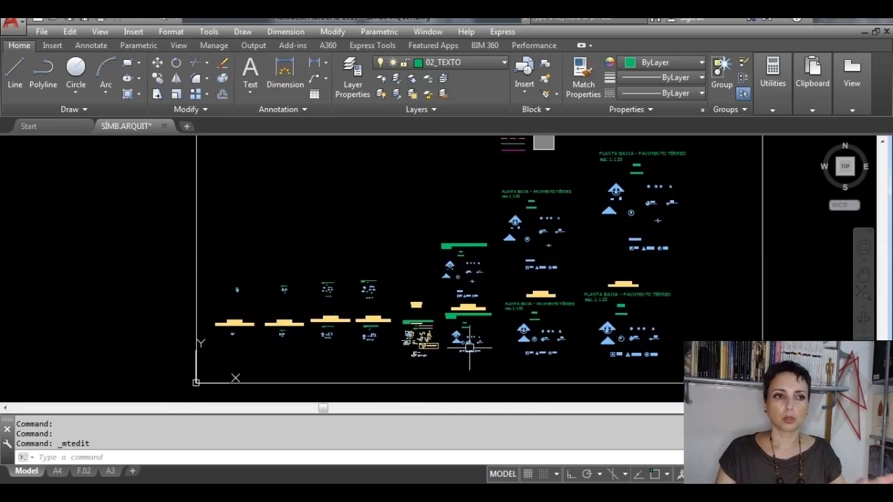
pyautogui.scroll(4, 419, 339)
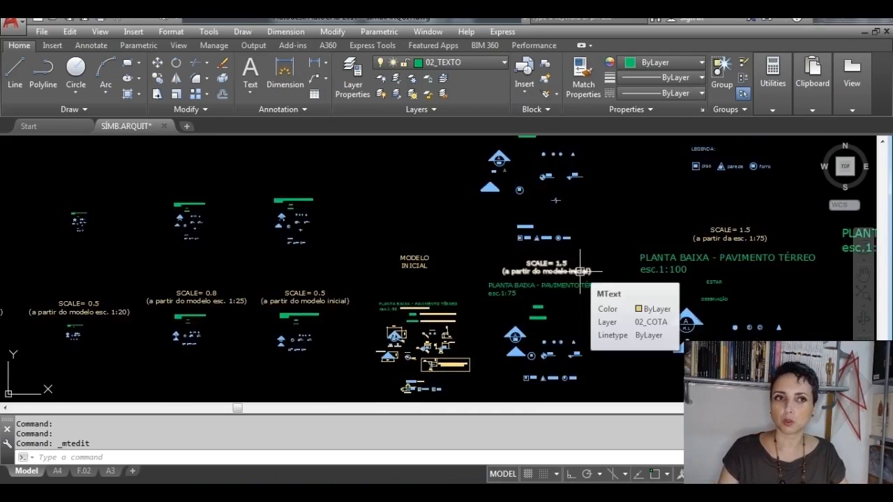
pyautogui.scroll(-4, 579, 270)
pyautogui.scroll(4, 488, 313)
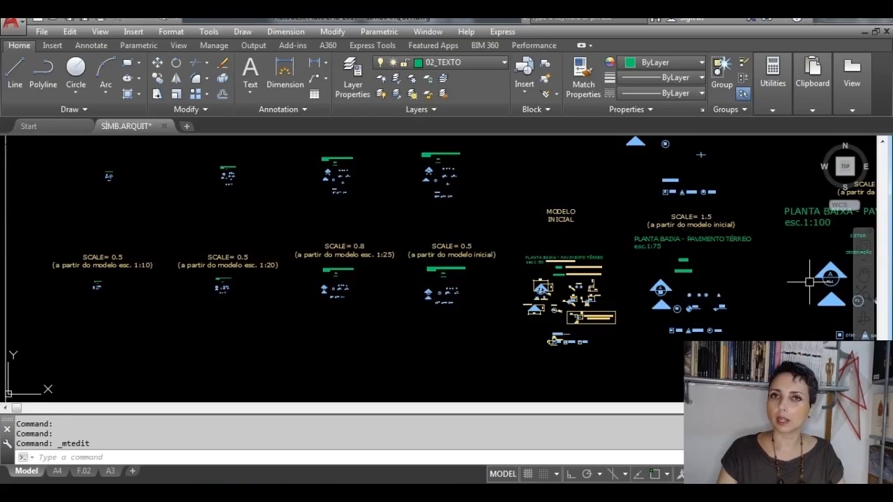
pyautogui.scroll(-4, 809, 282)
pyautogui.scroll(3, 512, 290)
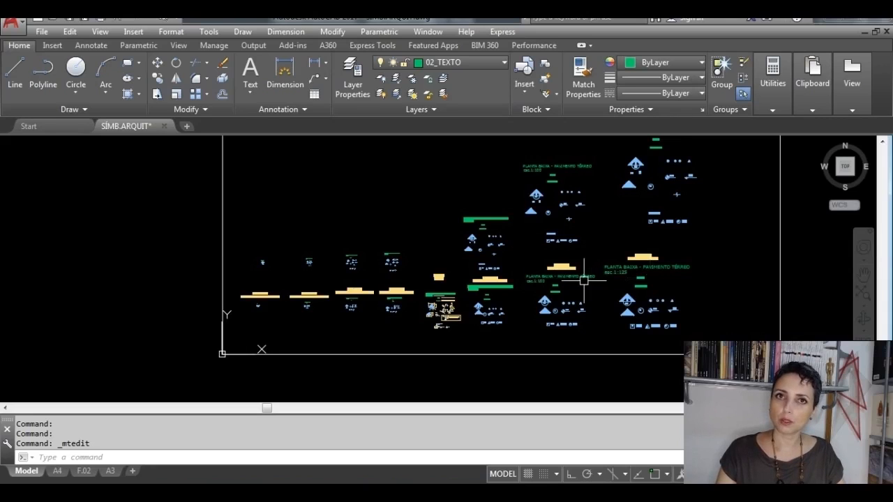
pyautogui.moveTo(459, 230); pyautogui.dragTo(395, 293, button='middle')
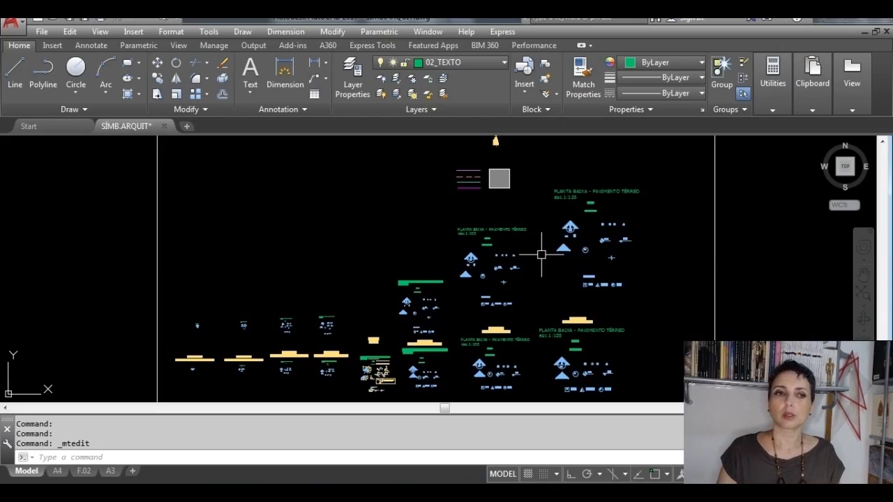
pyautogui.scroll(5, 389, 365)
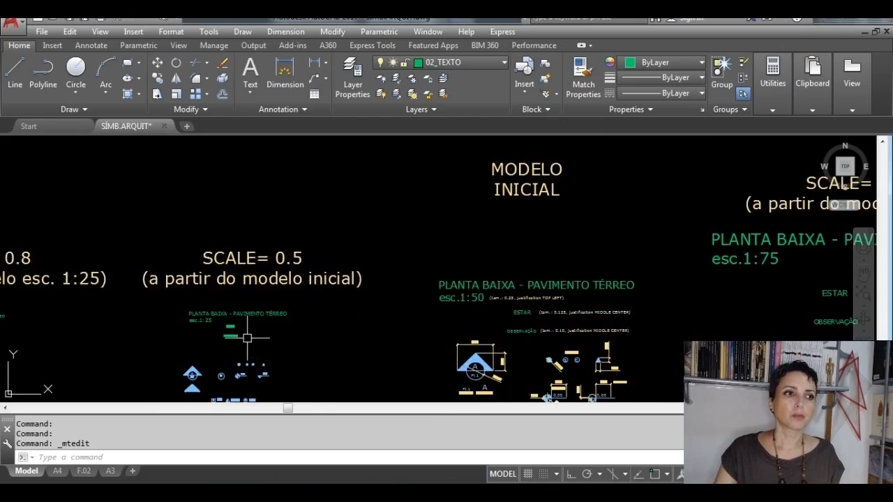
pyautogui.moveTo(247, 337); pyautogui.dragTo(311, 253, button='middle')
pyautogui.moveTo(527, 202); pyautogui.dragTo(272, 194, button='middle')
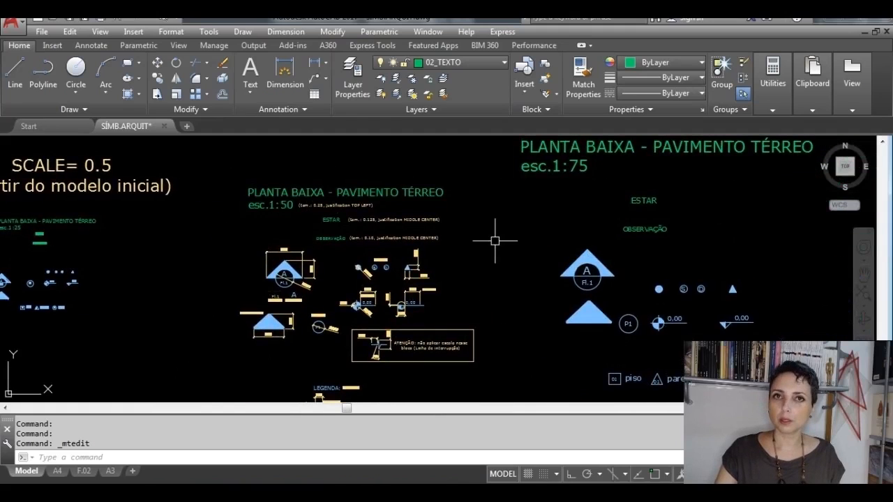
pyautogui.scroll(-4, 465, 251)
pyautogui.moveTo(438, 213)
pyautogui.mouseDown(button='middle')
pyautogui.moveTo(426, 216)
pyautogui.moveTo(402, 344)
pyautogui.mouseUp(button='middle')
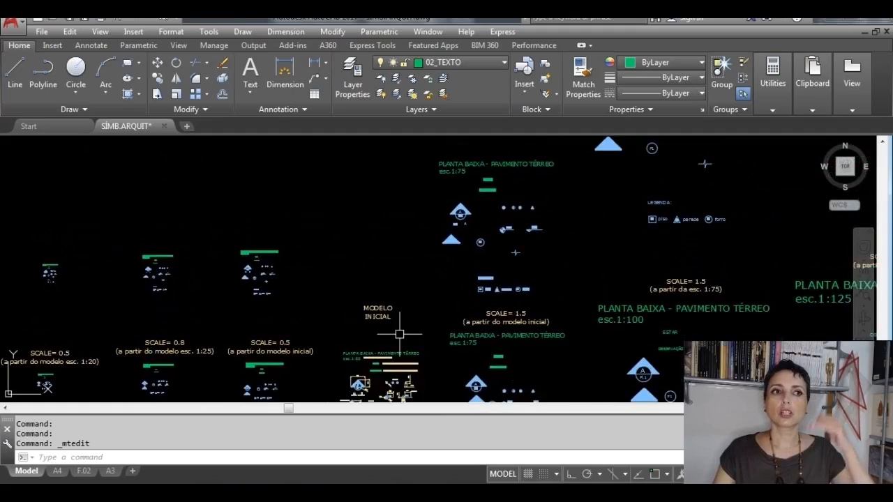
# Step: Copy the complete 1:50 initial model with its dimensions to the empty space beside the DRAWING LIMITS 120,120 text
pyautogui.moveTo(412, 293); pyautogui.dragTo(409, 225, button='middle')
pyautogui.click(437, 396)
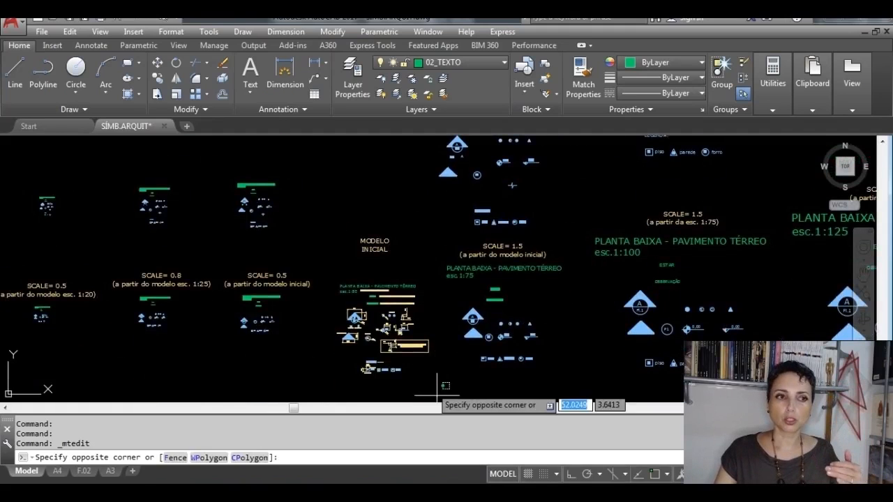
pyautogui.click(339, 274)
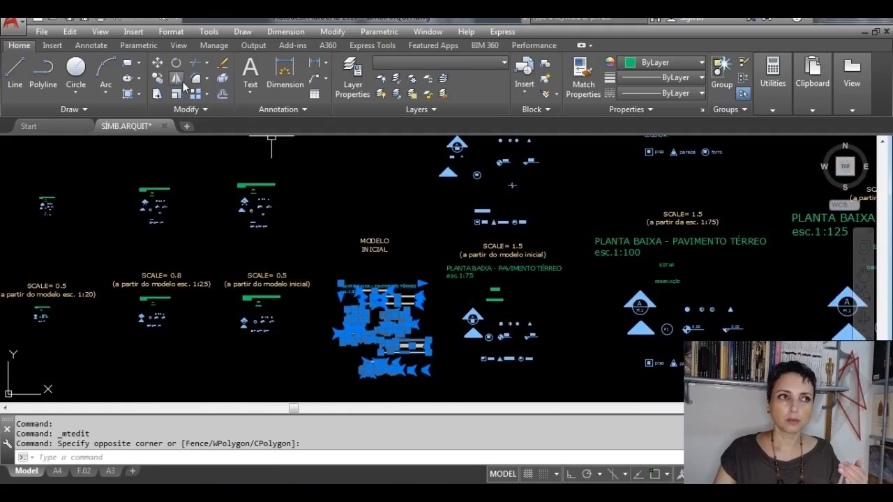
pyautogui.click(157, 82)
pyautogui.click(378, 335)
pyautogui.scroll(-2, 379, 248)
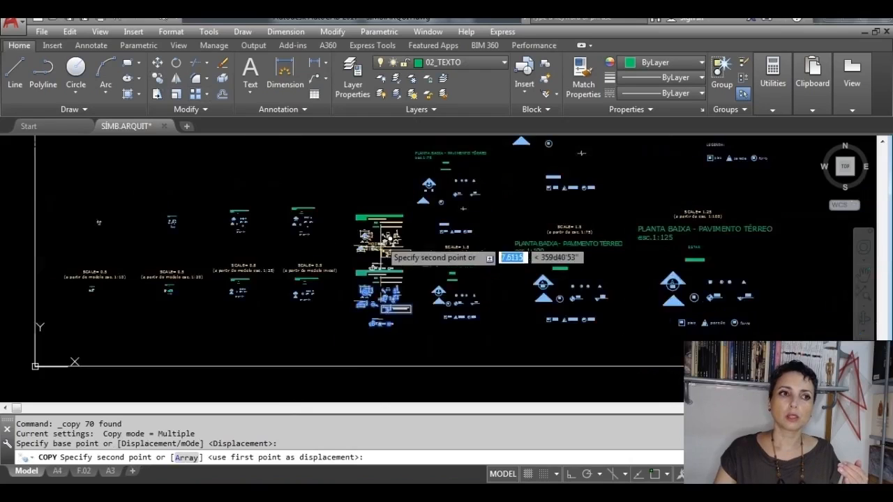
pyautogui.moveTo(398, 218)
pyautogui.mouseDown(button='middle')
pyautogui.moveTo(406, 331)
pyautogui.moveTo(426, 400)
pyautogui.mouseUp(button='middle')
pyautogui.scroll(-5, 431, 308)
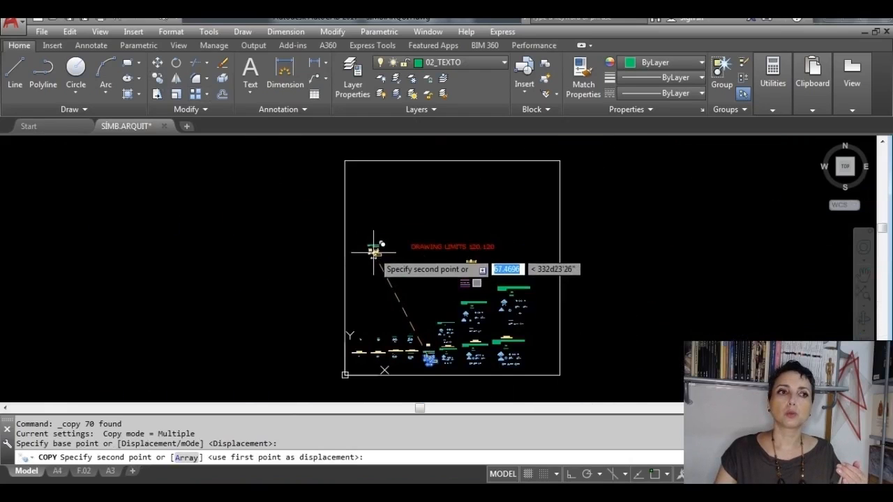
pyautogui.click(368, 225)
pyautogui.press('Escape')
# Step: Inspect the copied 1:50 model and the overall arrangement of symbol sets within the drawing limits
pyautogui.scroll(5, 370, 220)
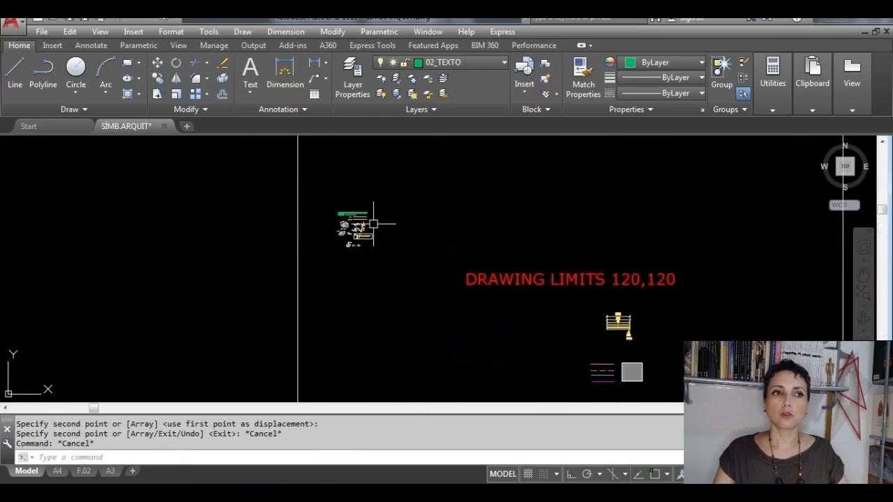
pyautogui.moveTo(370, 213); pyautogui.dragTo(391, 299, button='middle')
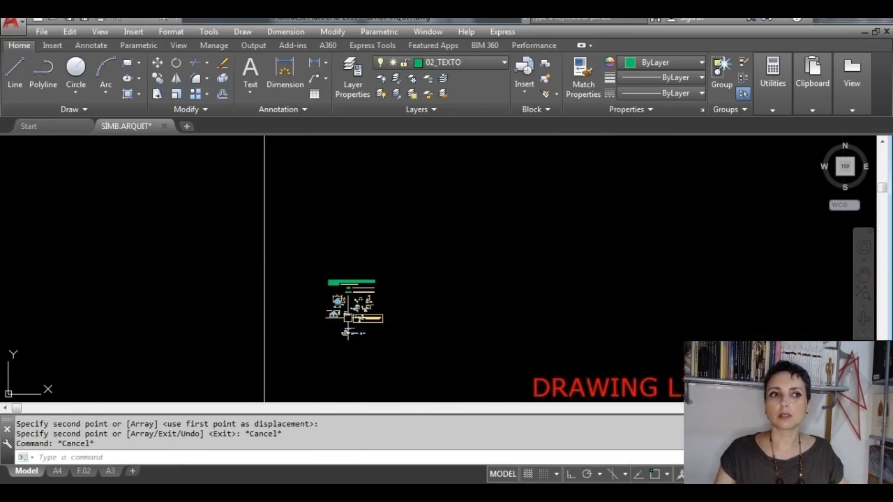
pyautogui.scroll(2, 345, 318)
pyautogui.scroll(-3, 449, 206)
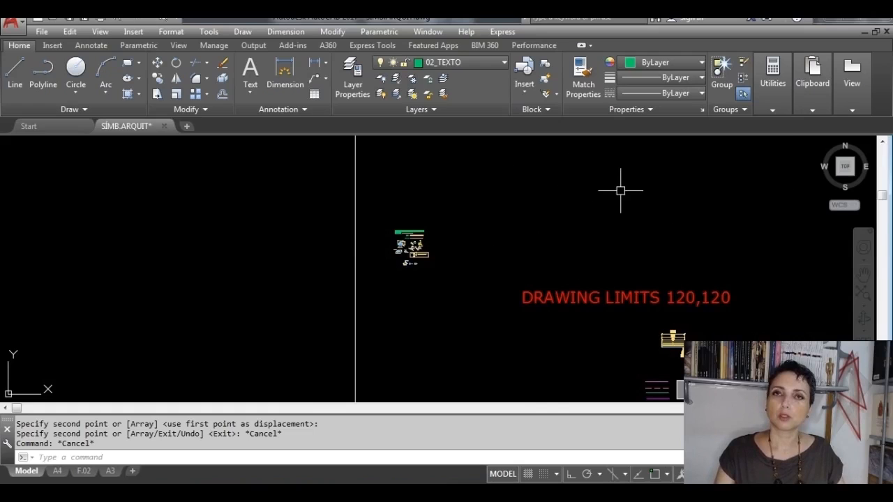
pyautogui.scroll(-3, 620, 189)
pyautogui.moveTo(588, 285); pyautogui.dragTo(429, 196, button='middle')
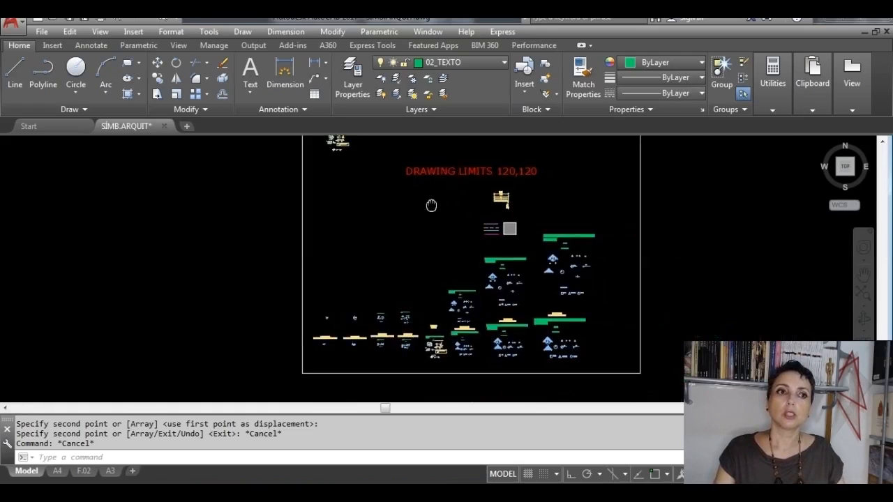
pyautogui.scroll(1, 316, 337)
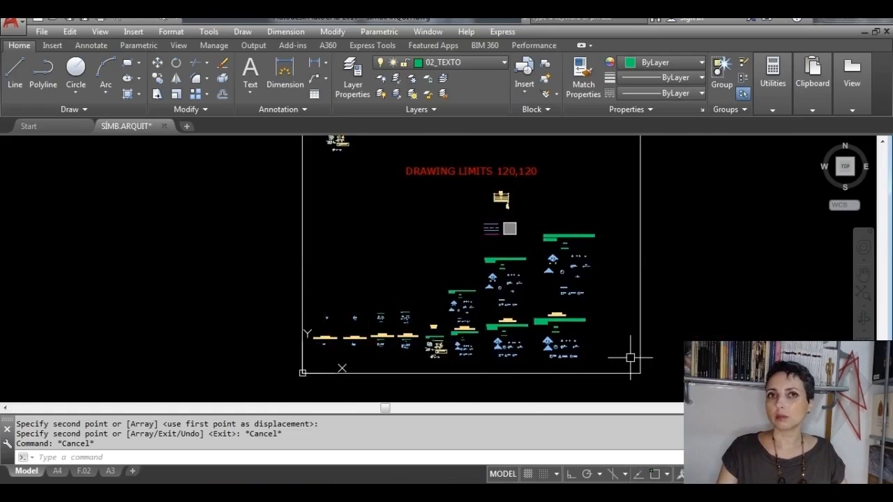